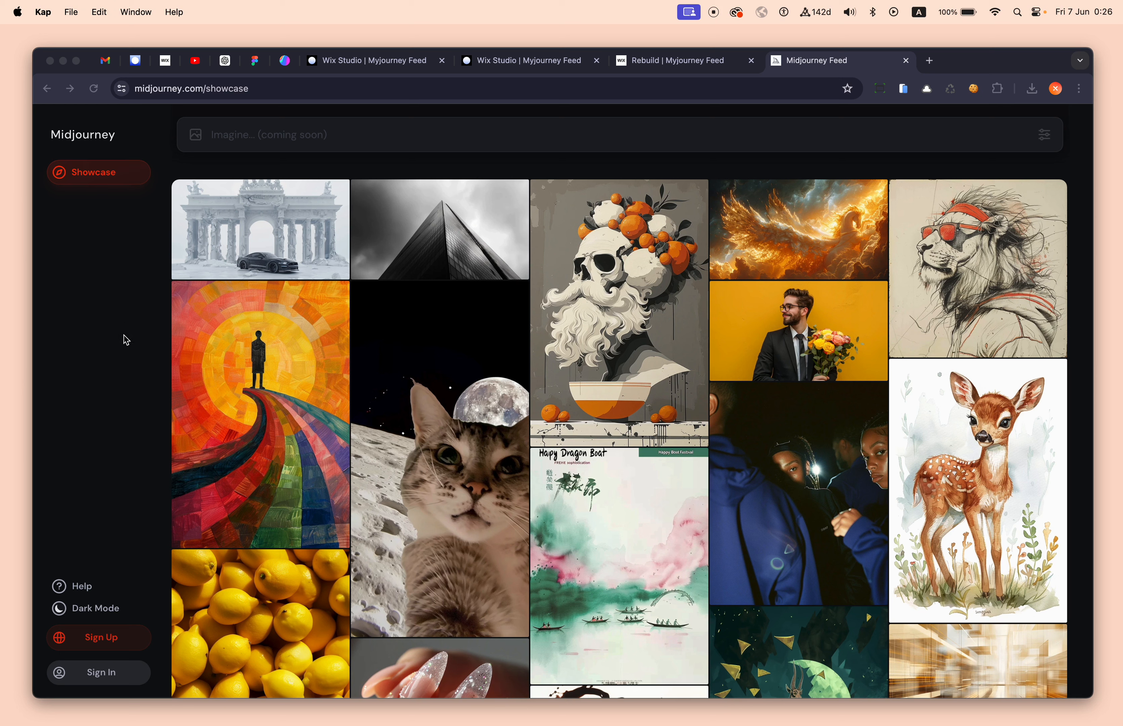
Step: Switch to the published Rebuild page and examine how its content scrolls beside the sidebar
click(1093, 281)
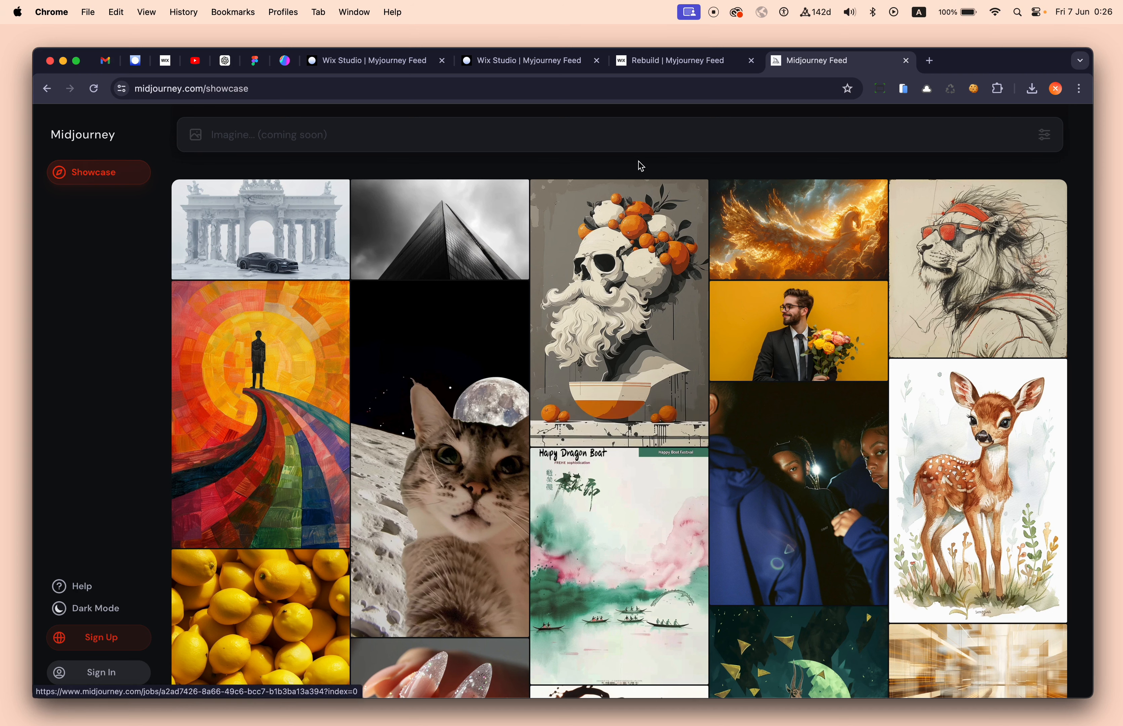
mouse_move(617, 144)
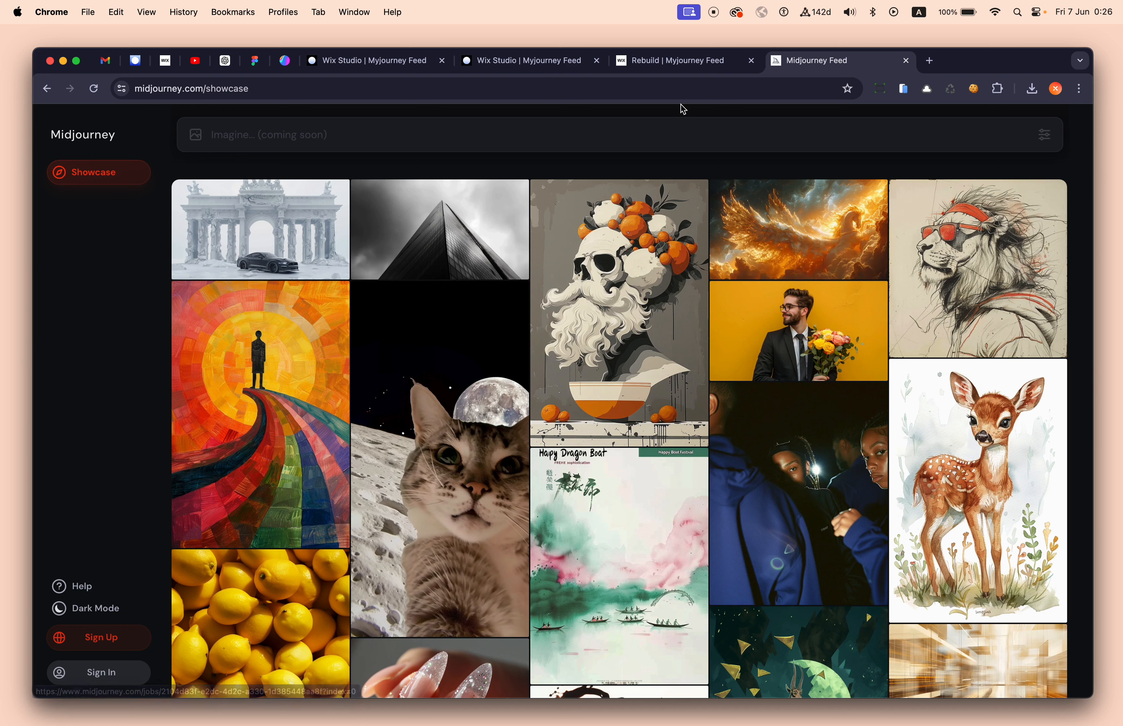
click(641, 67)
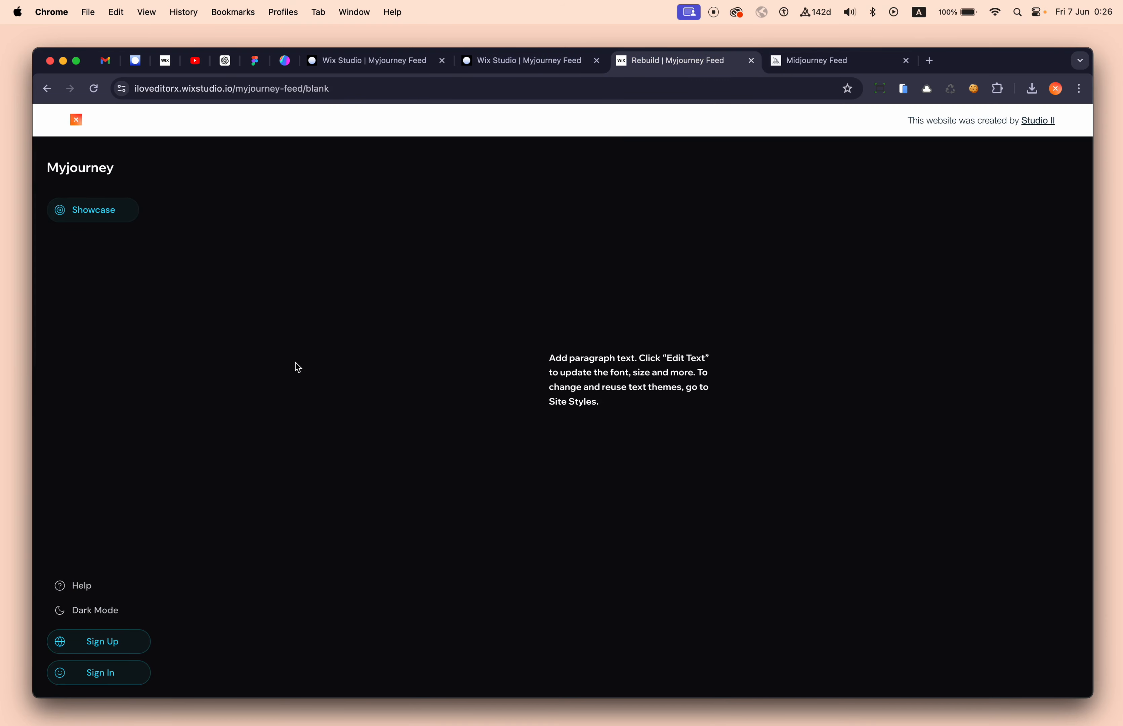
scroll(295, 363, down, 7)
scroll(296, 363, up, 7)
scroll(298, 369, up, 2)
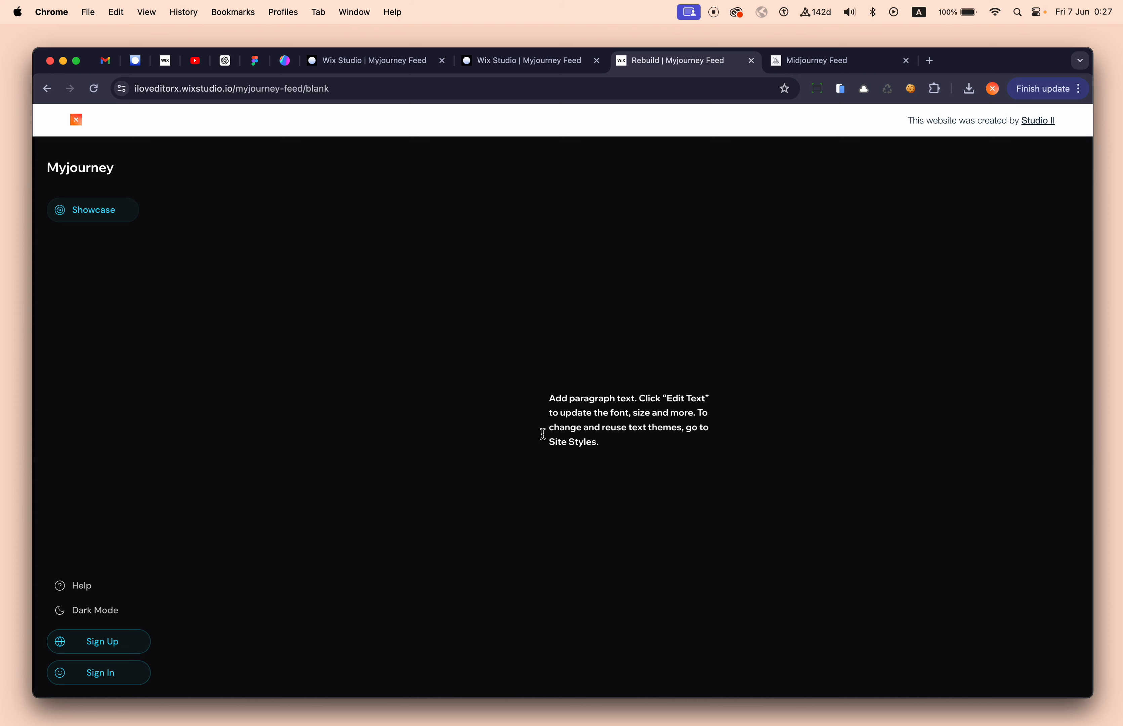
scroll(658, 410, down, 3)
scroll(660, 413, up, 5)
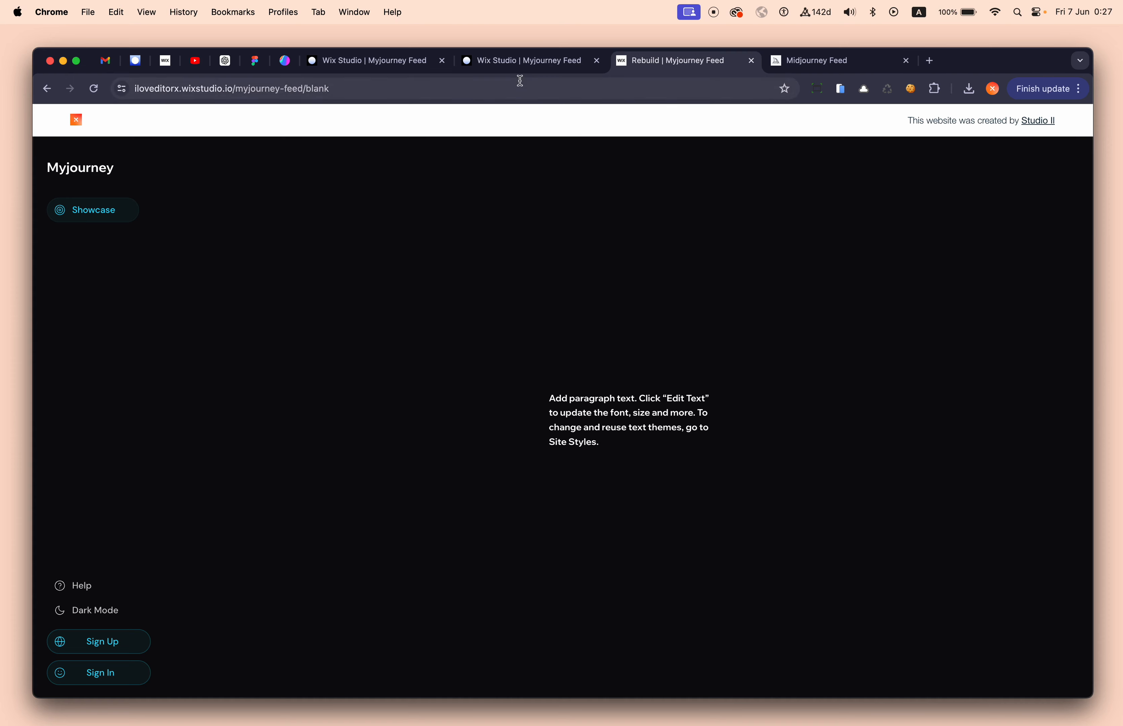
Step: Switch from the Rebuild page's editor to the Home page's editor and collapse the inspector there
click(517, 66)
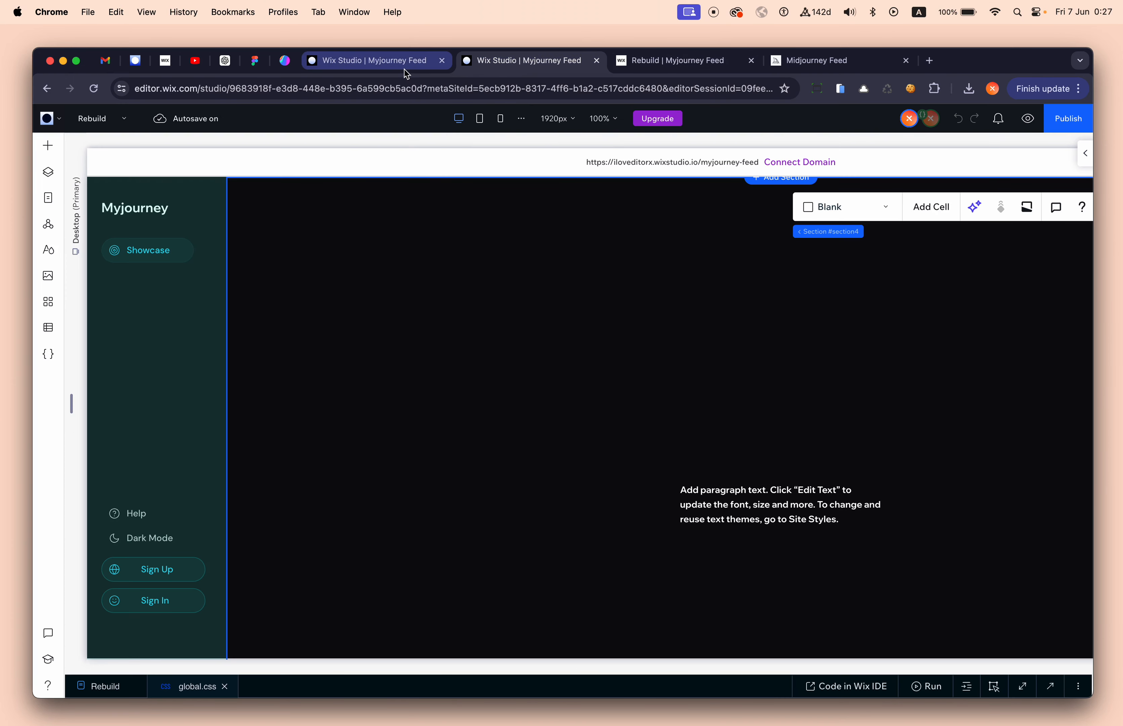
click(405, 71)
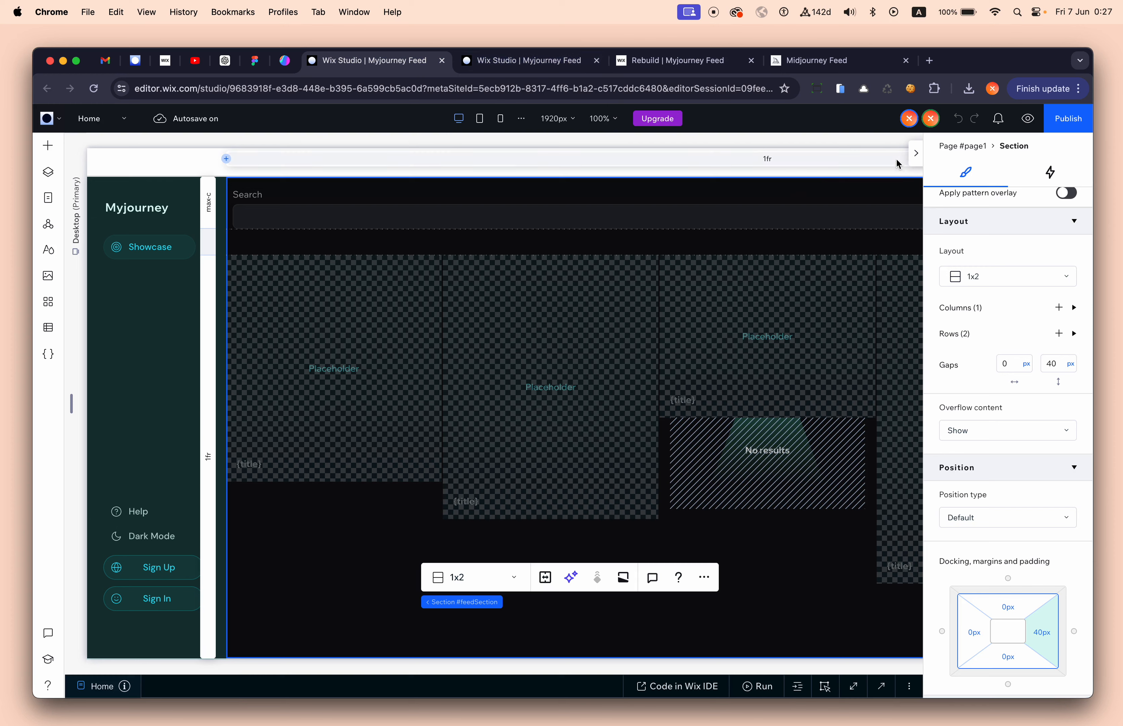
click(916, 163)
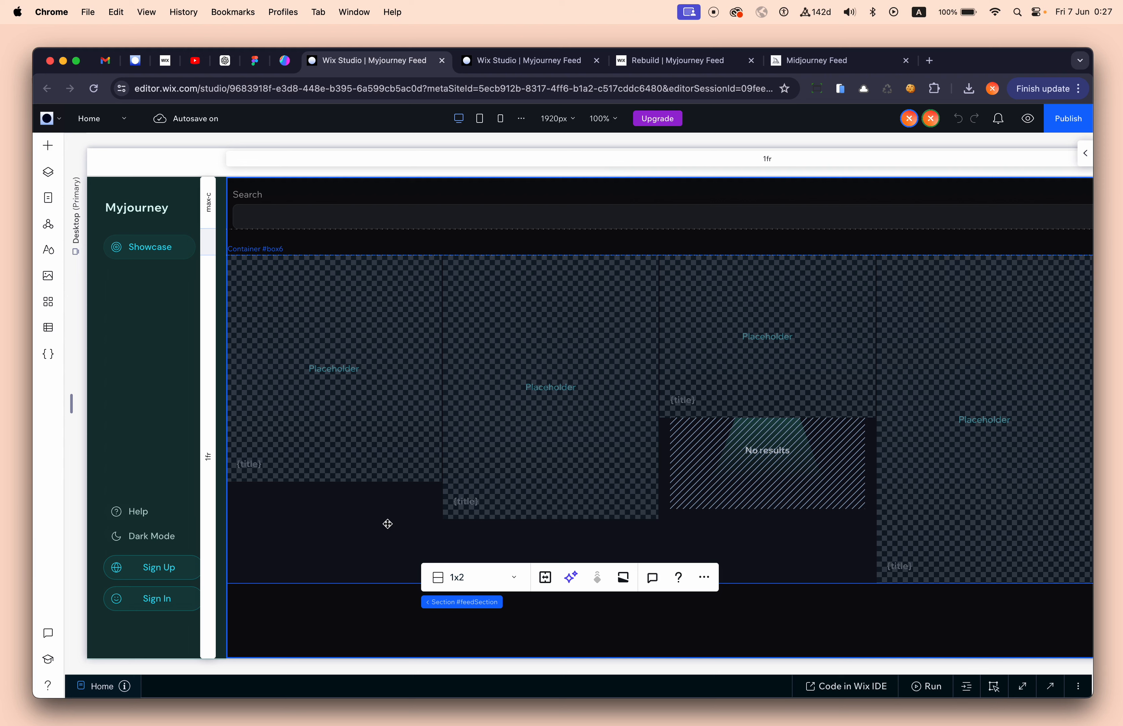
Step: Return to the Rebuild page's editor and check the list of site pages
click(500, 61)
click(48, 197)
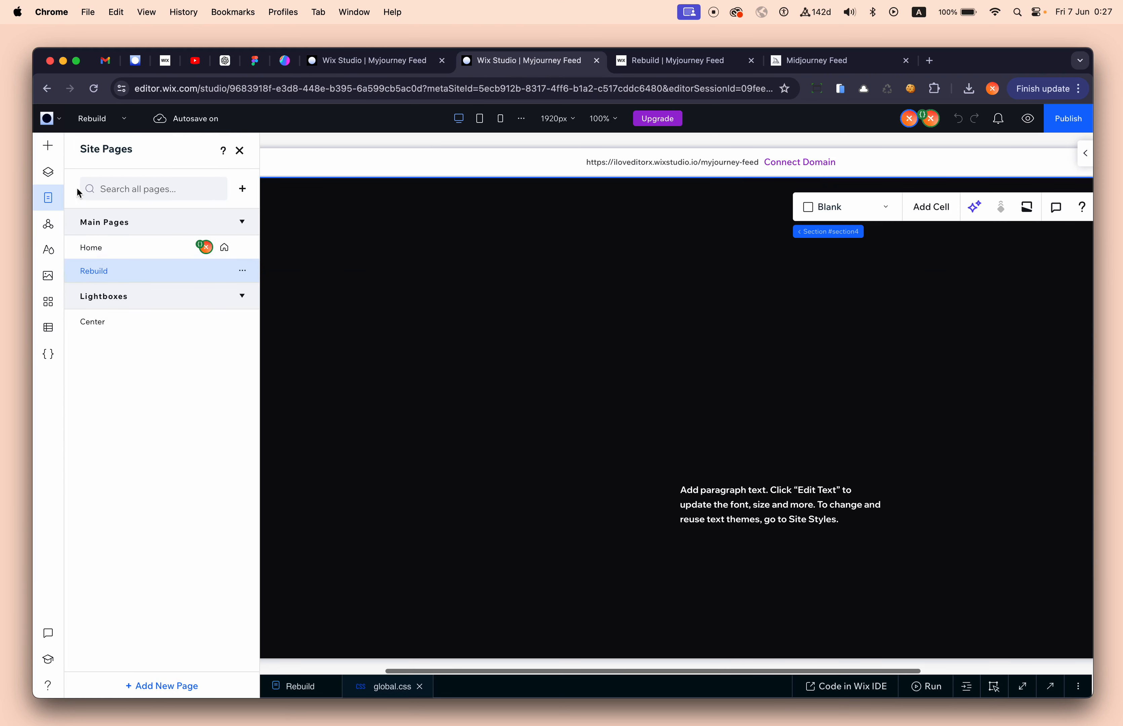
click(241, 152)
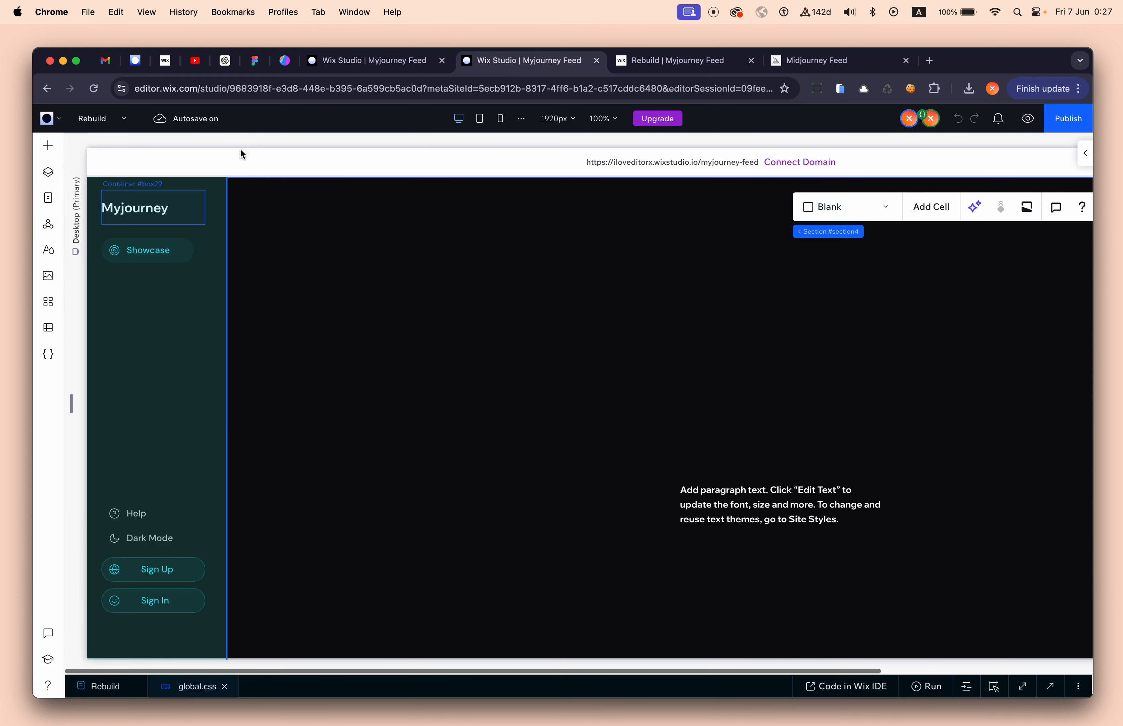
Step: Examine the Home page's search bar and placeholder column layout in its editor
click(396, 63)
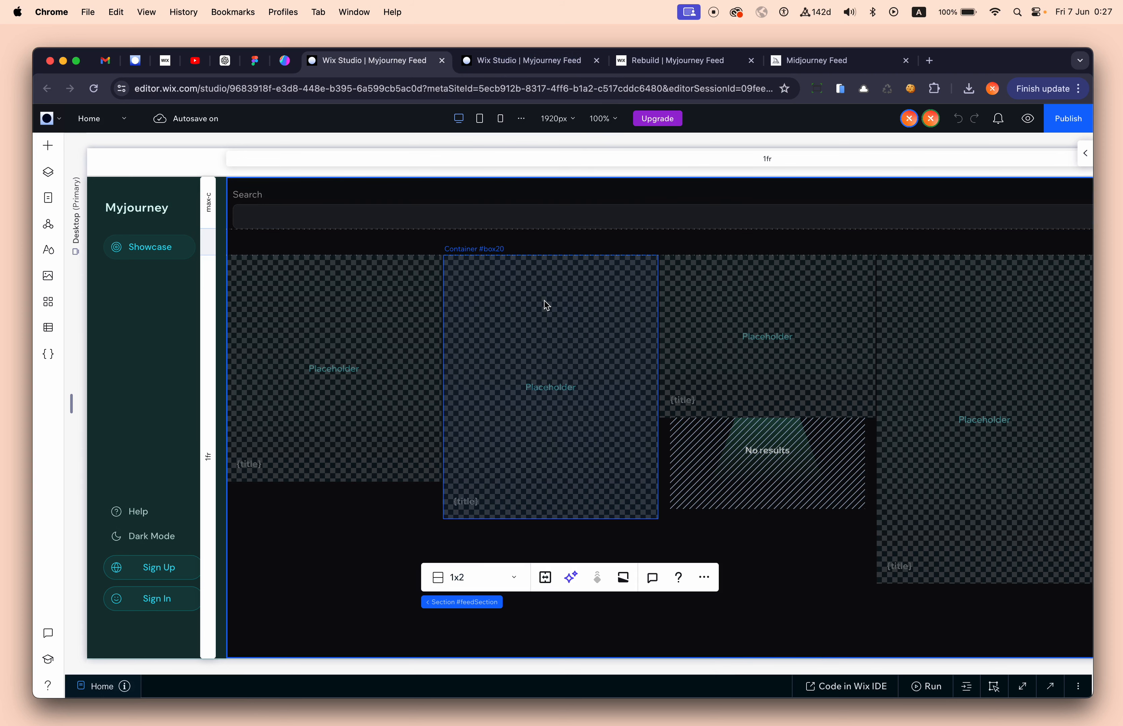
scroll(544, 301, down, 1)
scroll(544, 301, up, 1)
scroll(544, 301, right, 1)
scroll(544, 301, right, 3)
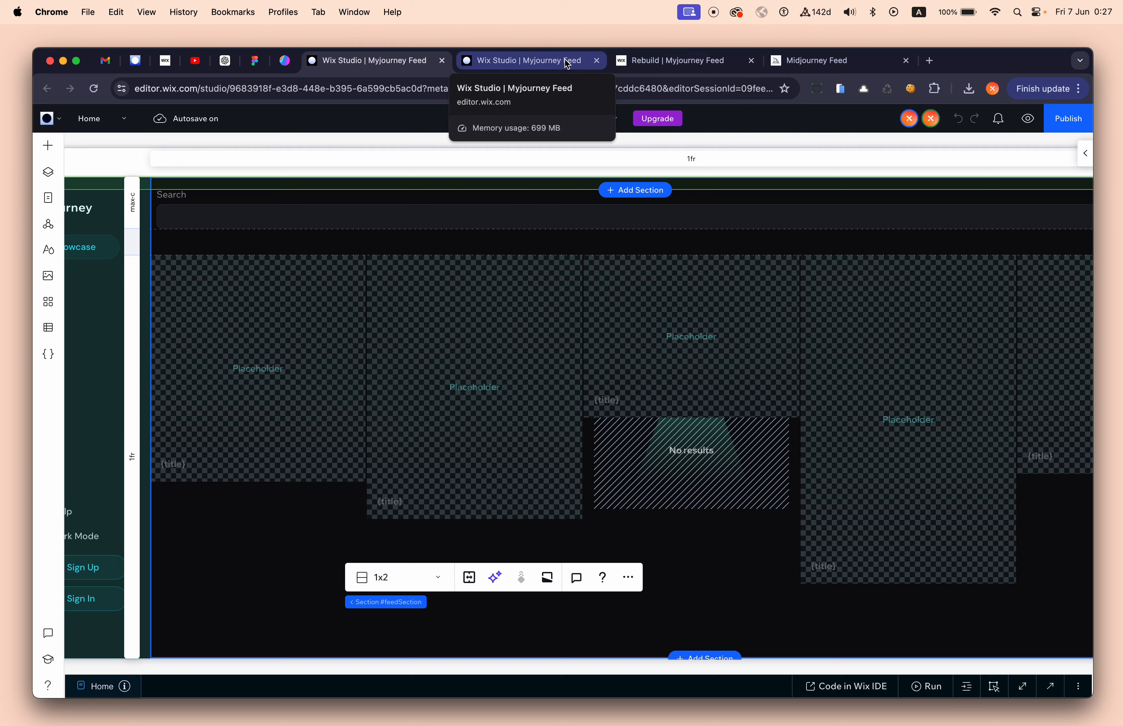
Step: Go to the Midjourney showcase and examine its multi-column image feed down to the end and back up
click(660, 62)
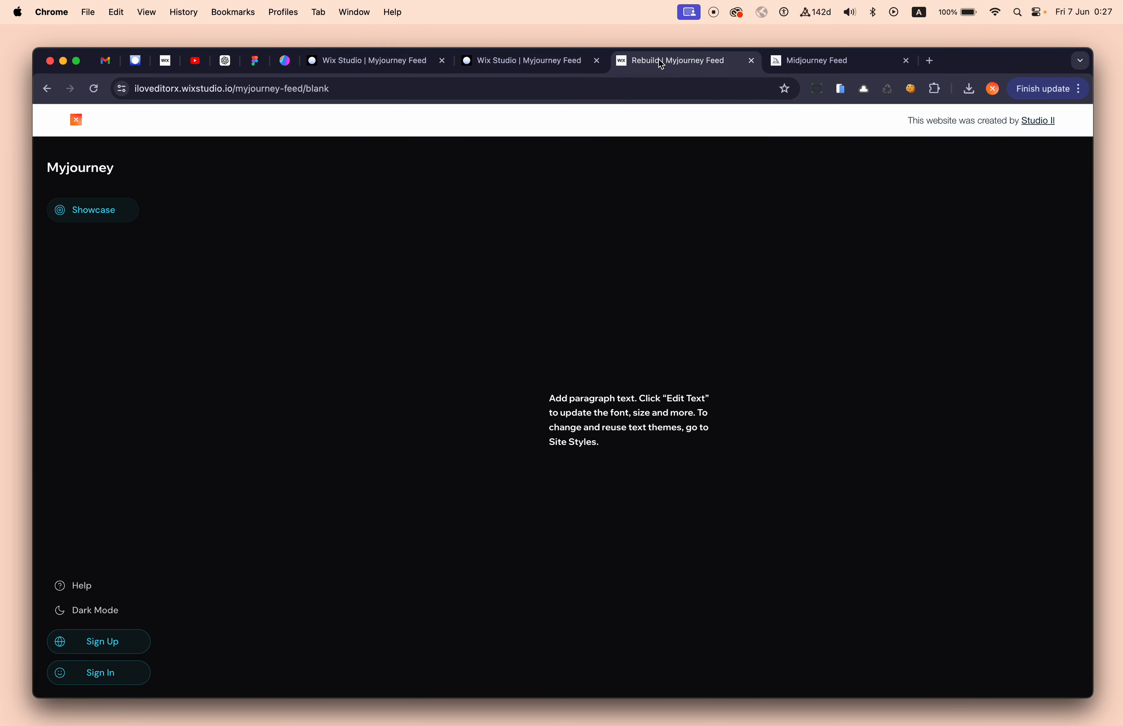
click(816, 63)
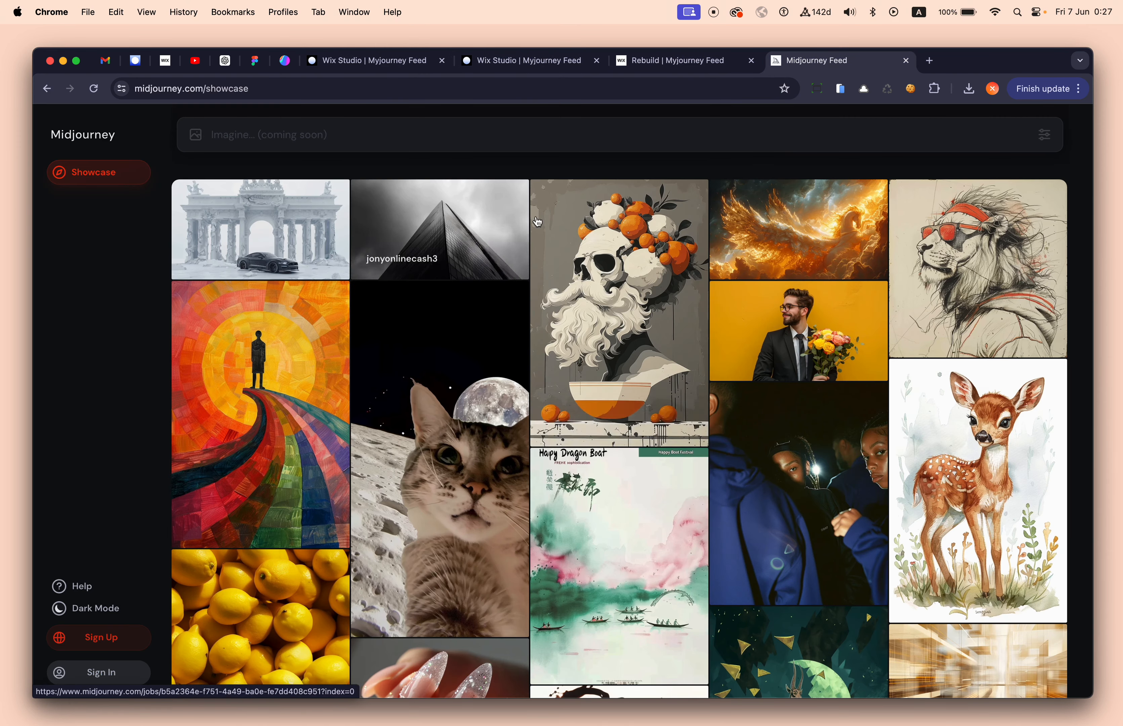
scroll(610, 310, down, 15)
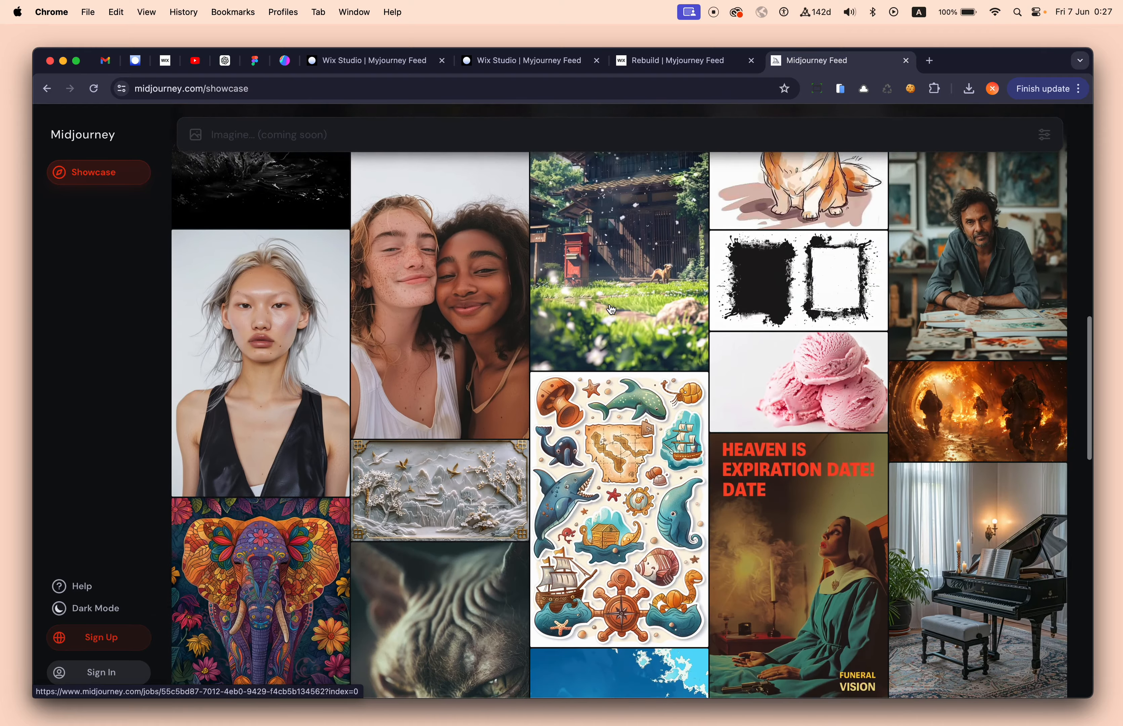
scroll(610, 310, up, 15)
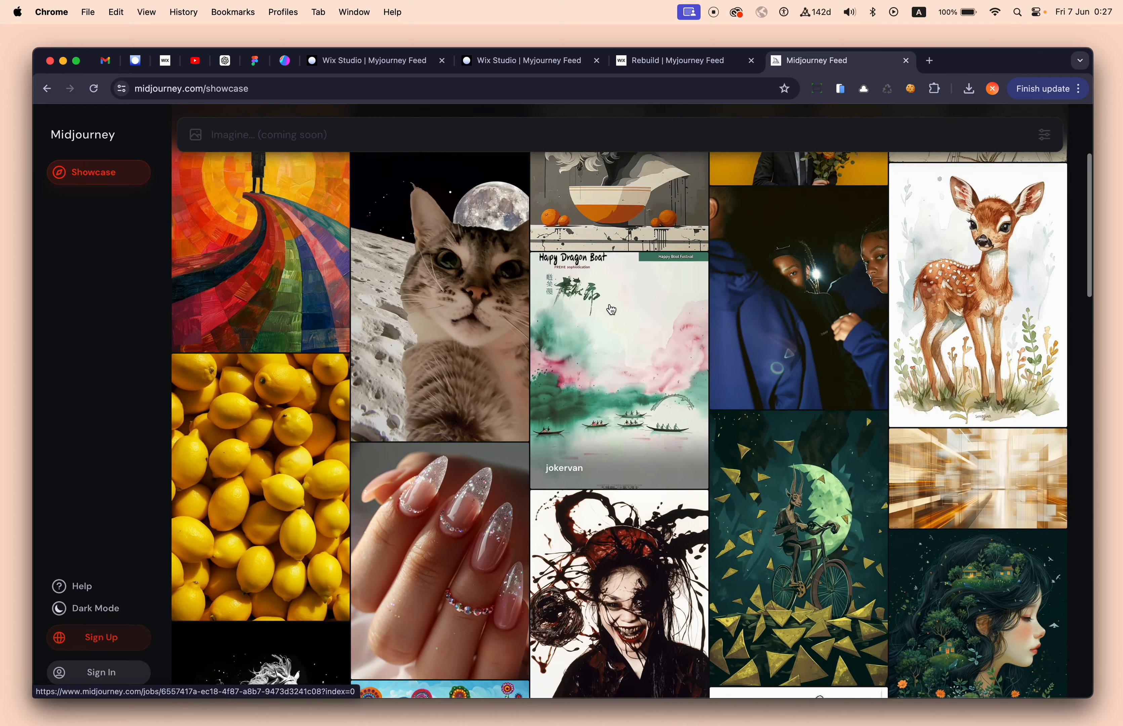
scroll(611, 310, down, 10)
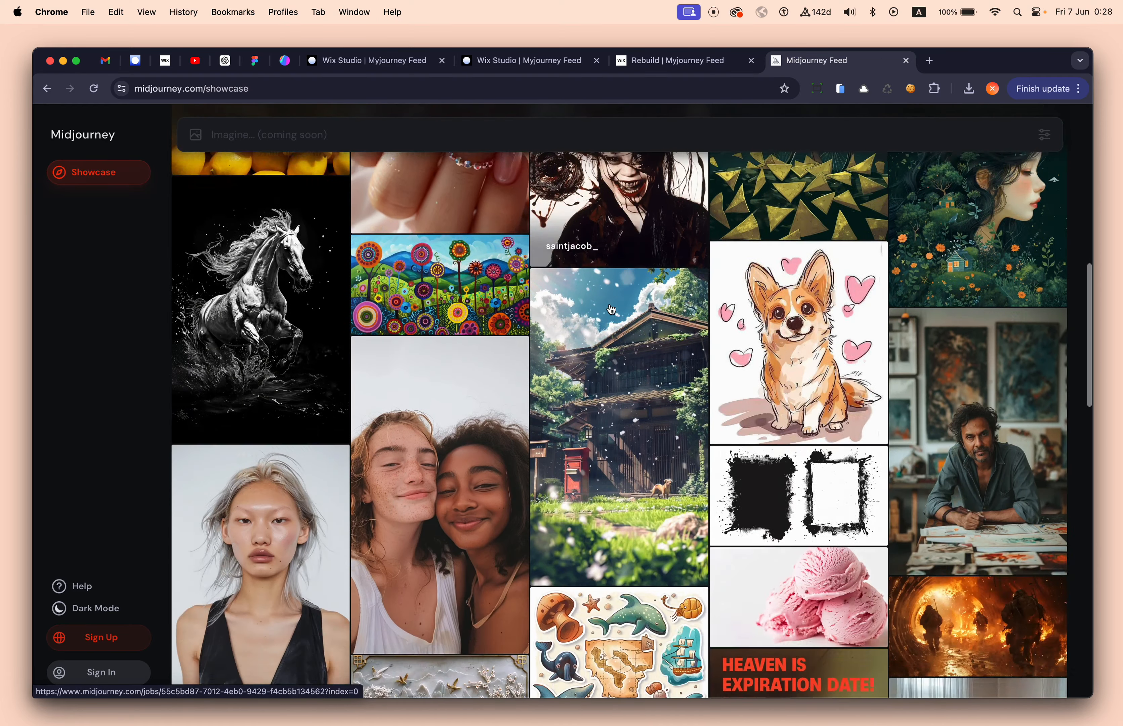
scroll(611, 310, down, 15)
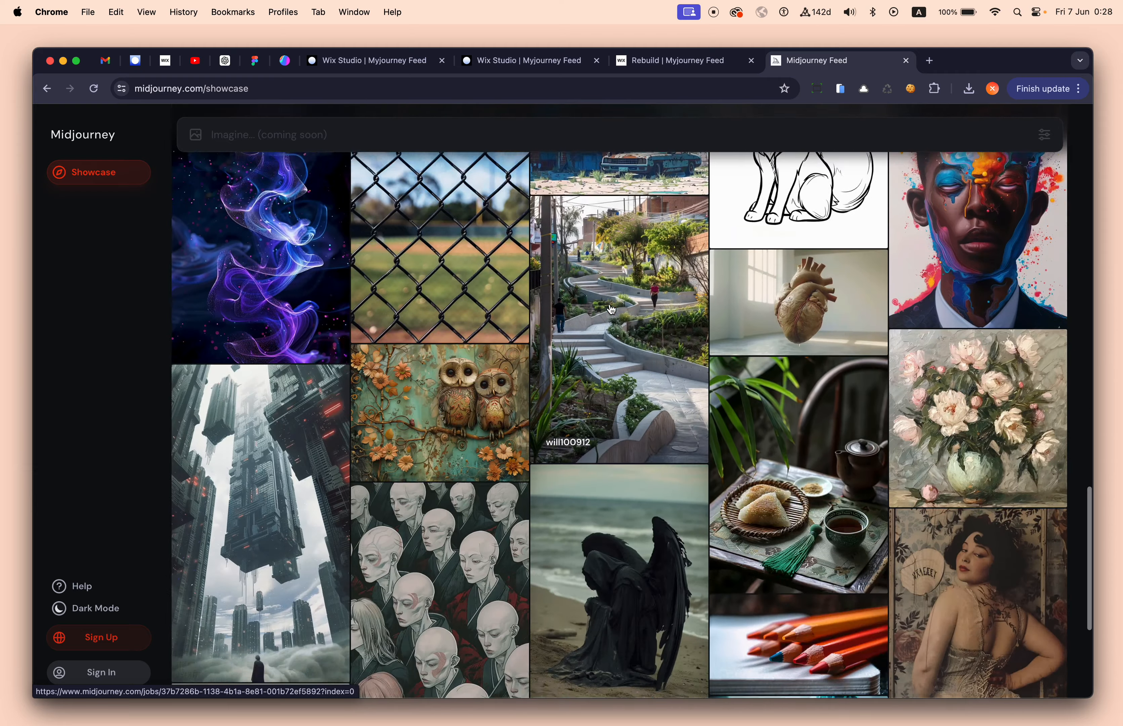
scroll(611, 310, down, 7)
scroll(611, 309, up, 5)
scroll(611, 309, down, 5)
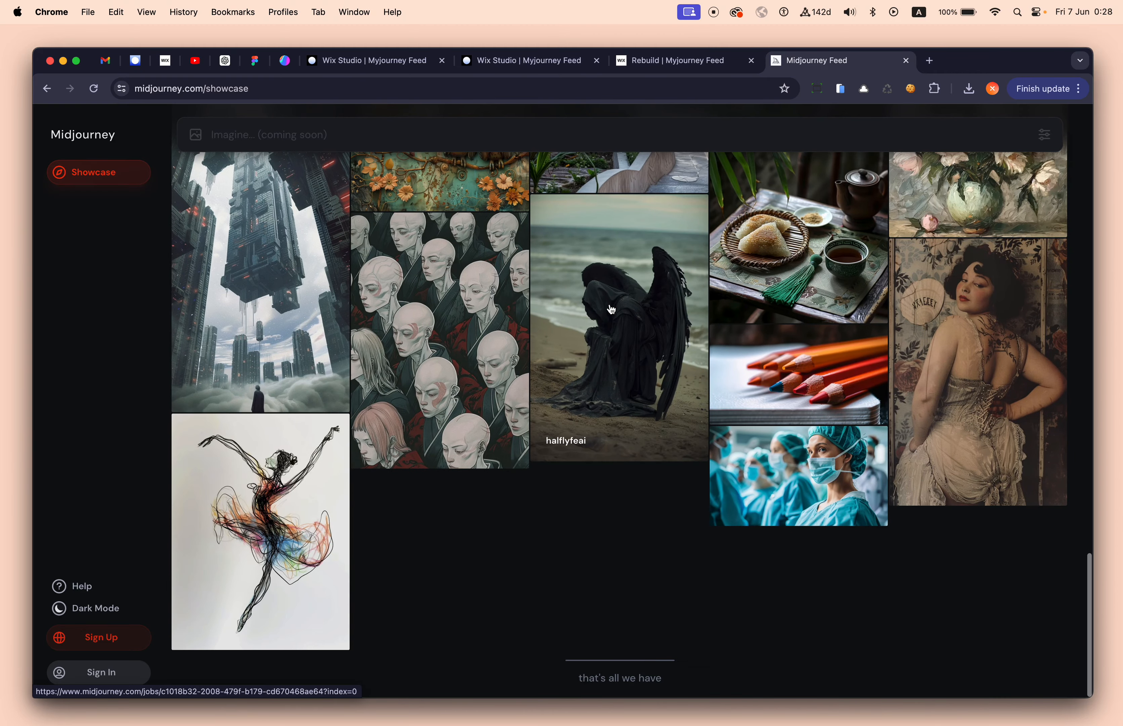
scroll(611, 310, up, 18)
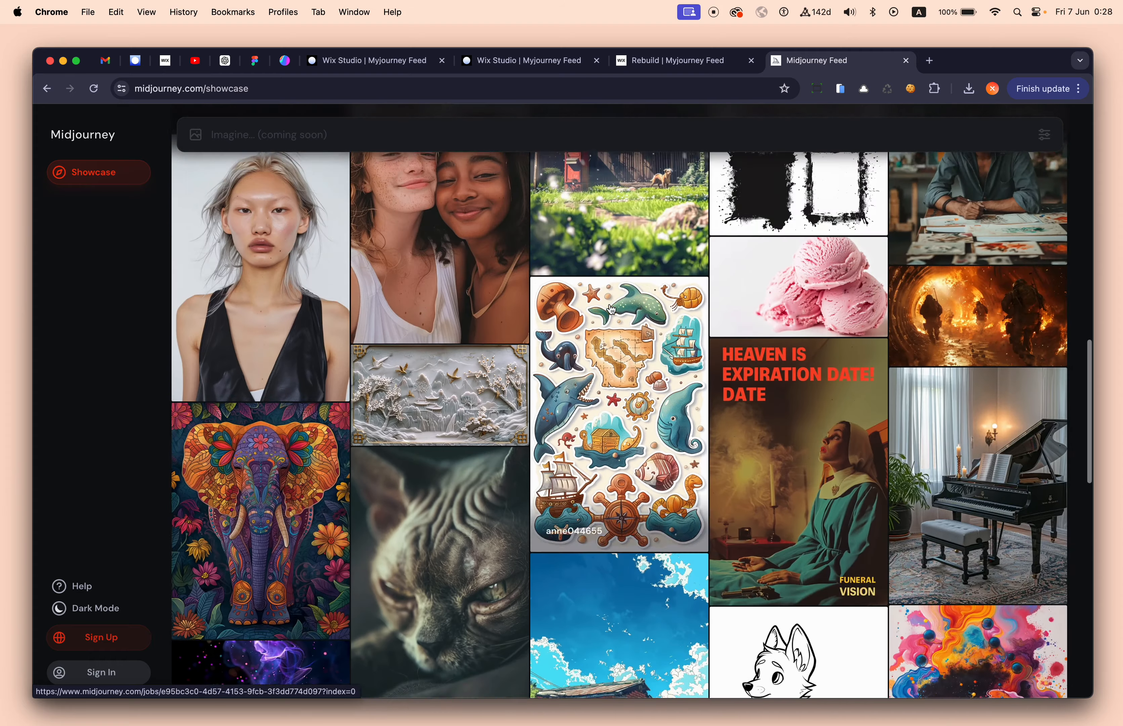
scroll(611, 310, up, 15)
mouse_move(464, 144)
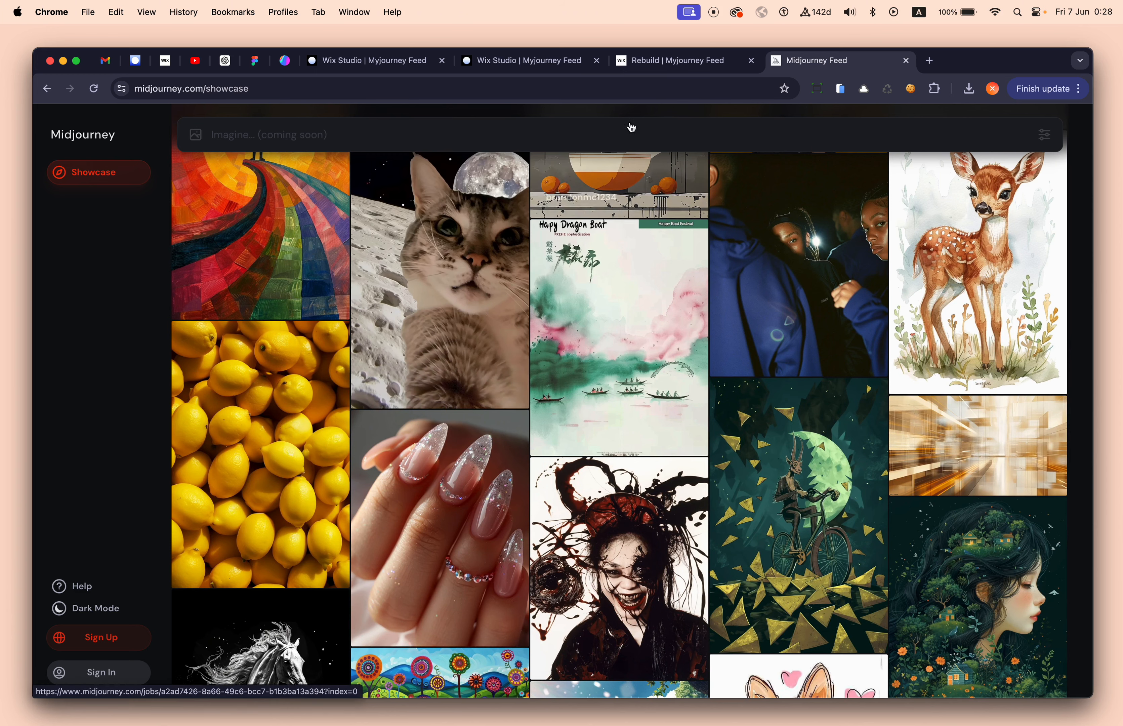
Step: In the Rebuild page's editor, open the Feed collection from the site's own CMS collections
click(523, 66)
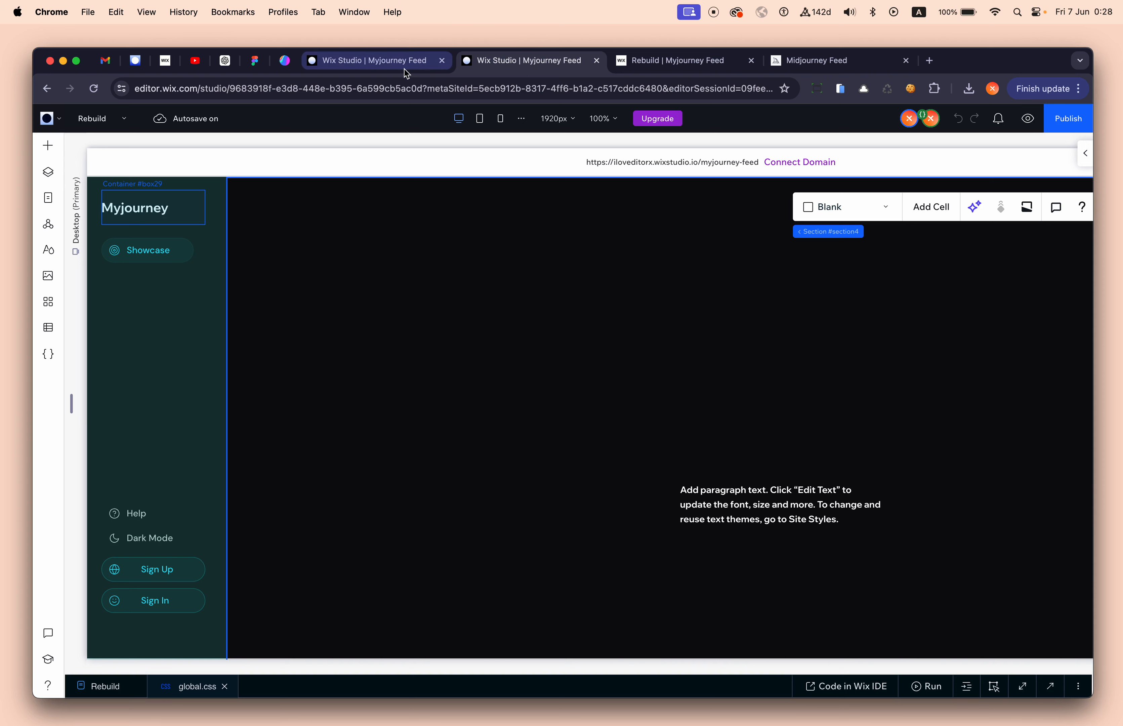
click(52, 331)
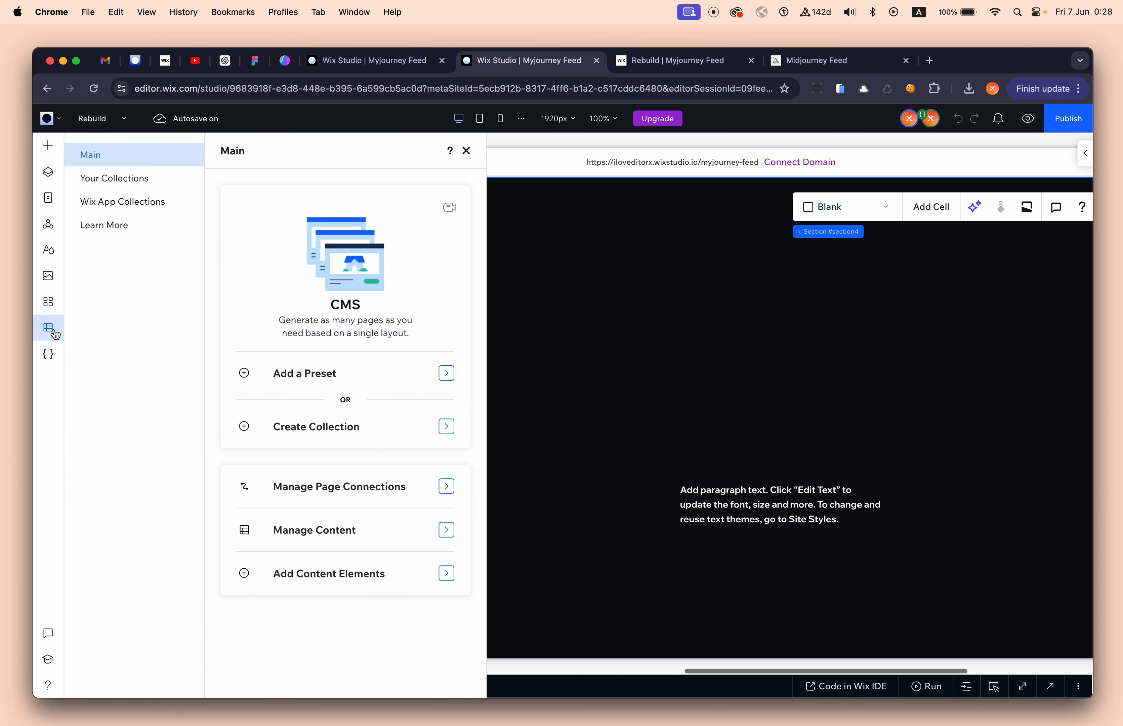
click(121, 189)
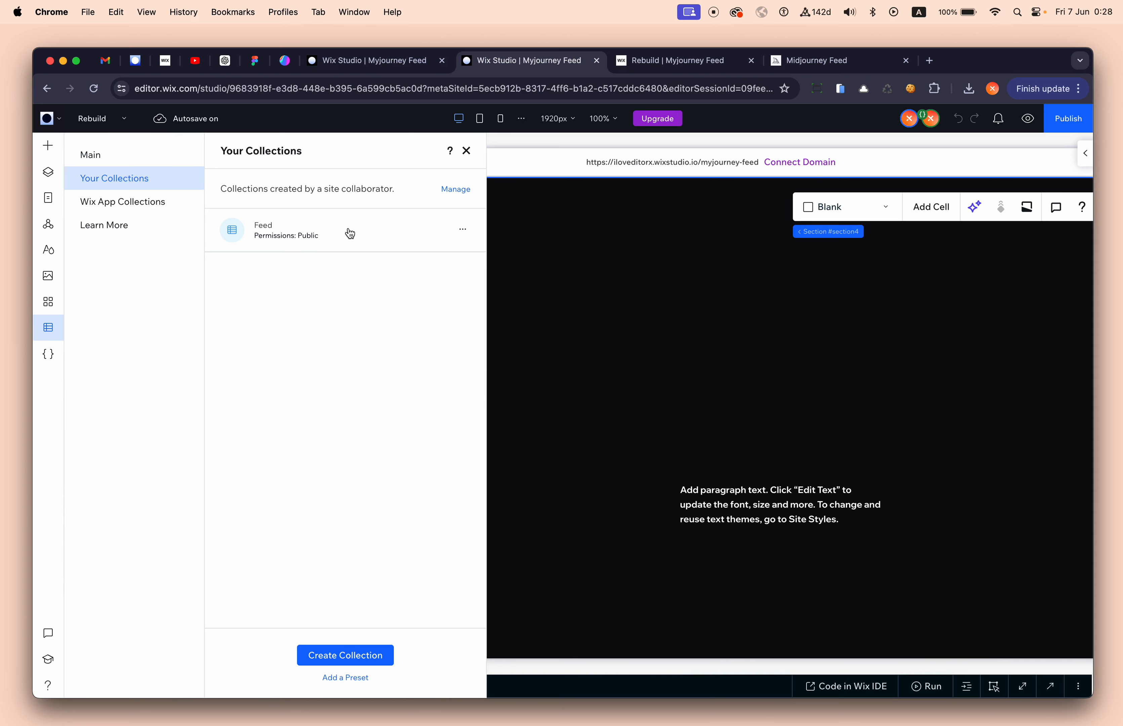
click(340, 236)
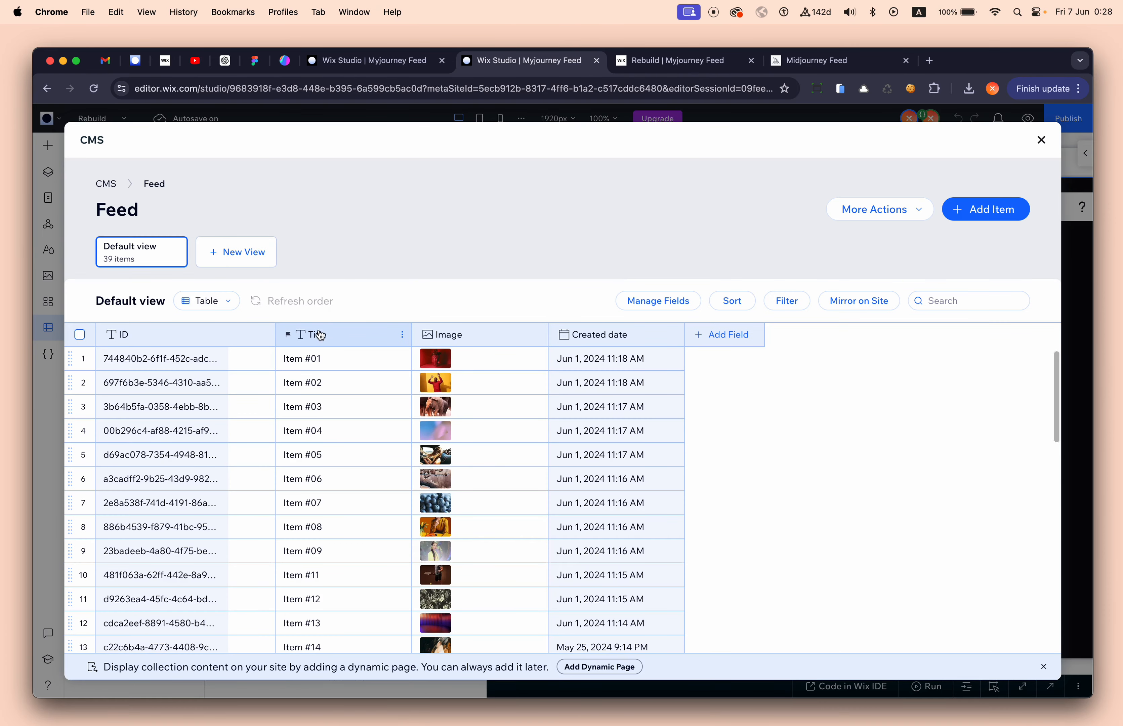
Step: Look through the Feed collection's titles, images and creation dates, and preview the image of Item #07
scroll(470, 341, down, 3)
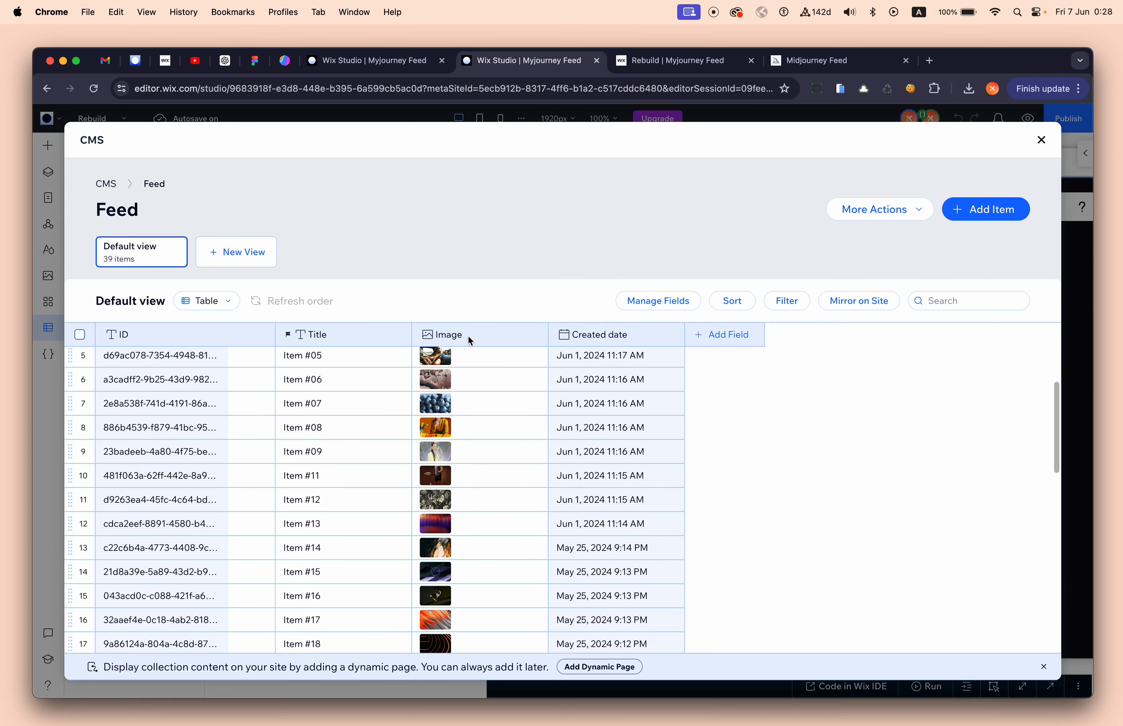
scroll(470, 340, up, 3)
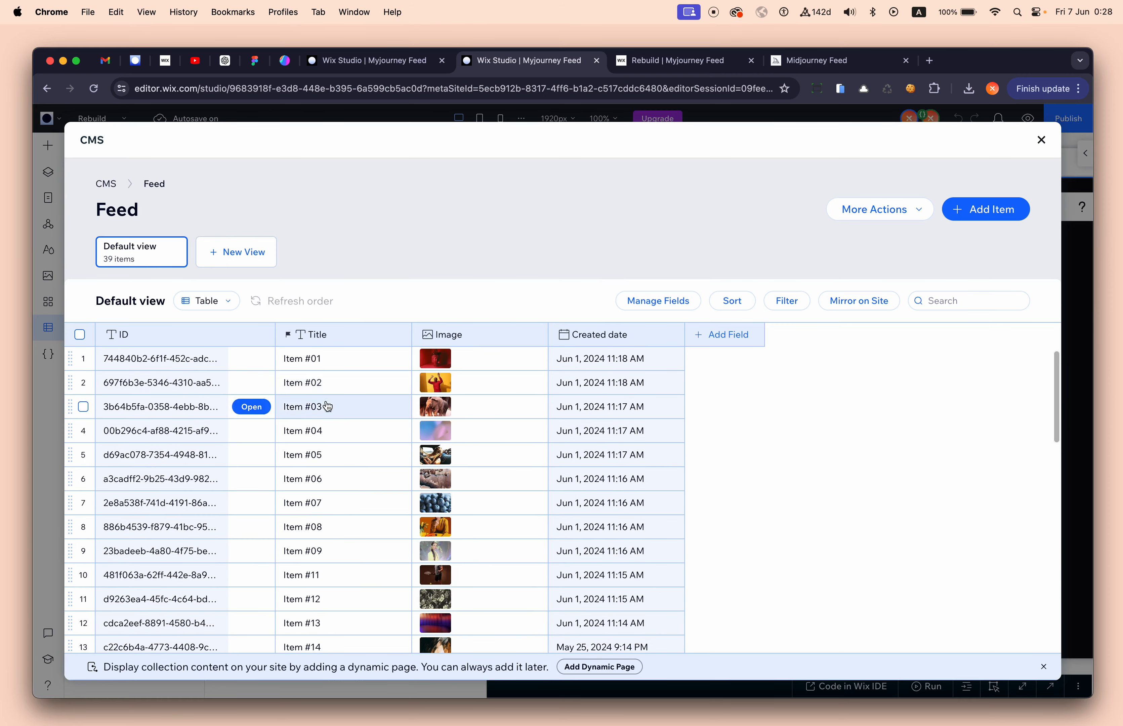
scroll(337, 403, down, 5)
scroll(320, 531, down, 3)
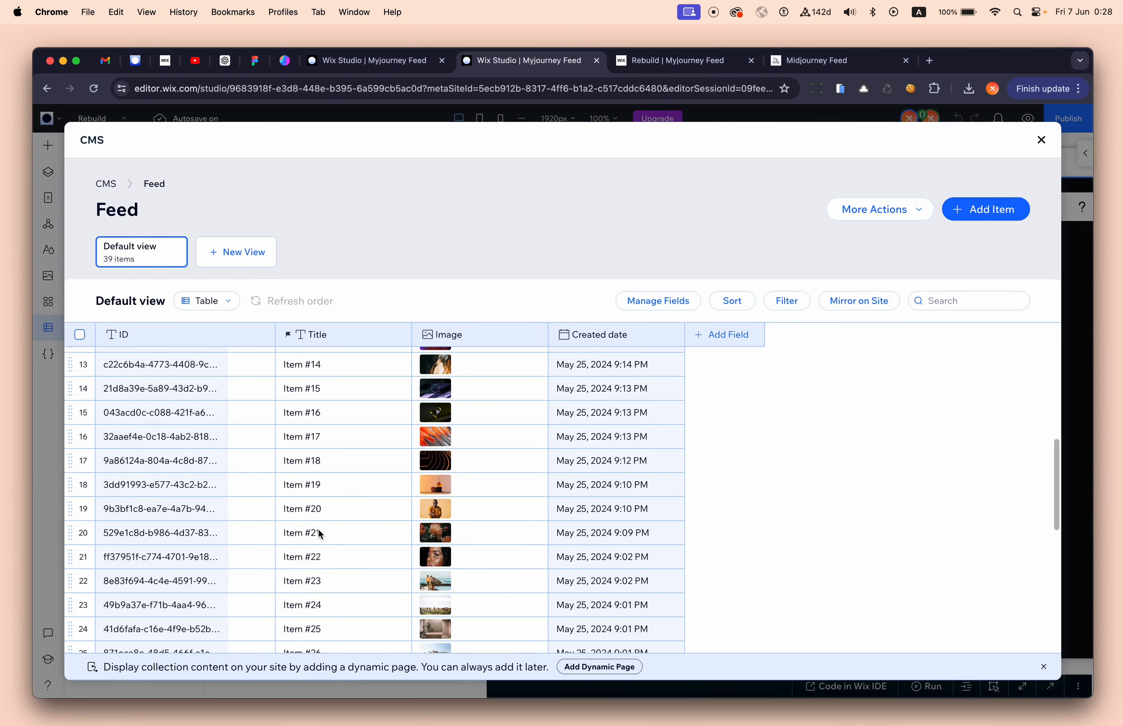
scroll(319, 532, down, 10)
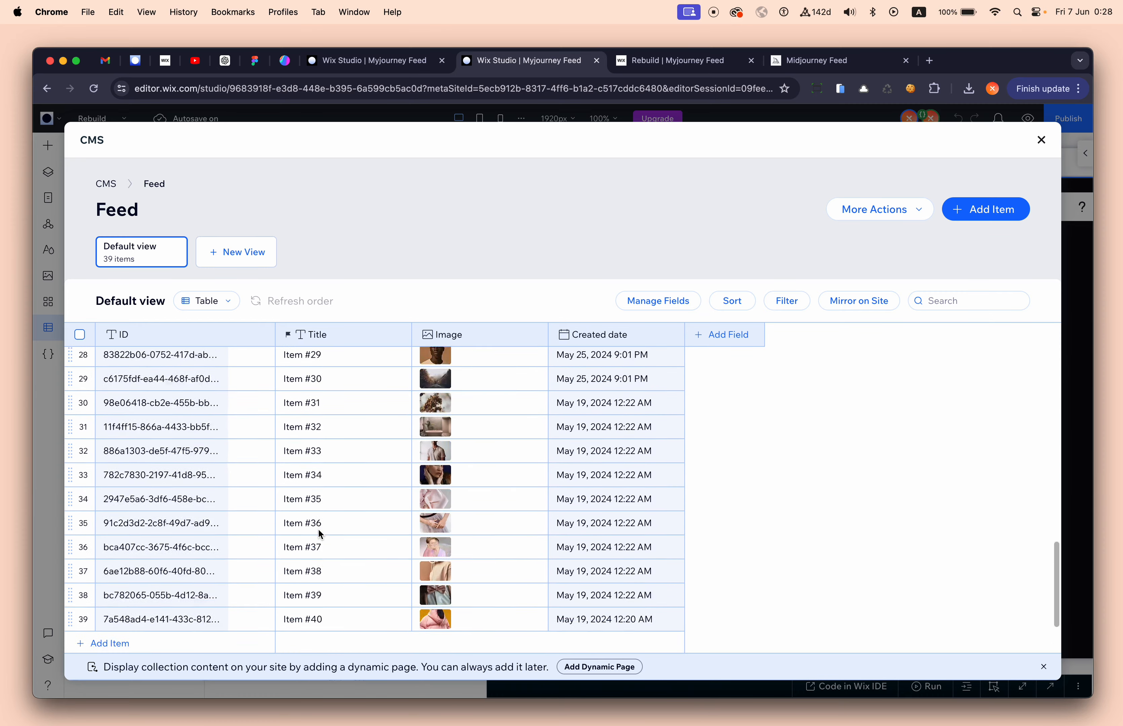
scroll(320, 532, up, 15)
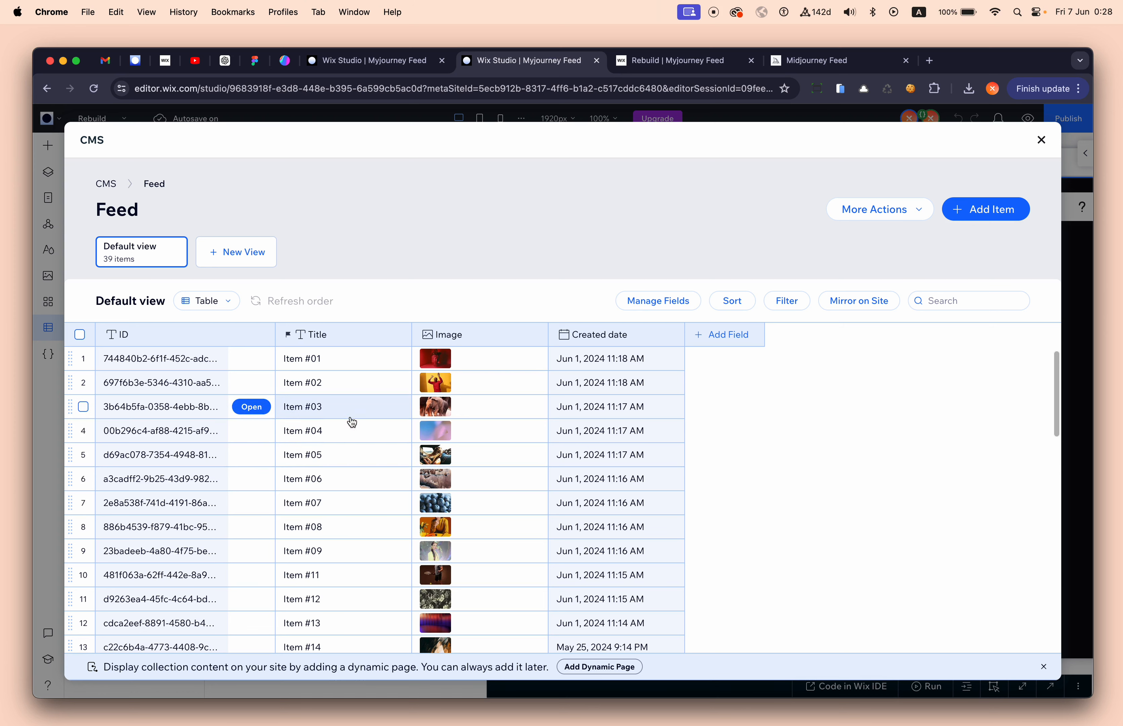
scroll(443, 583, down, 5)
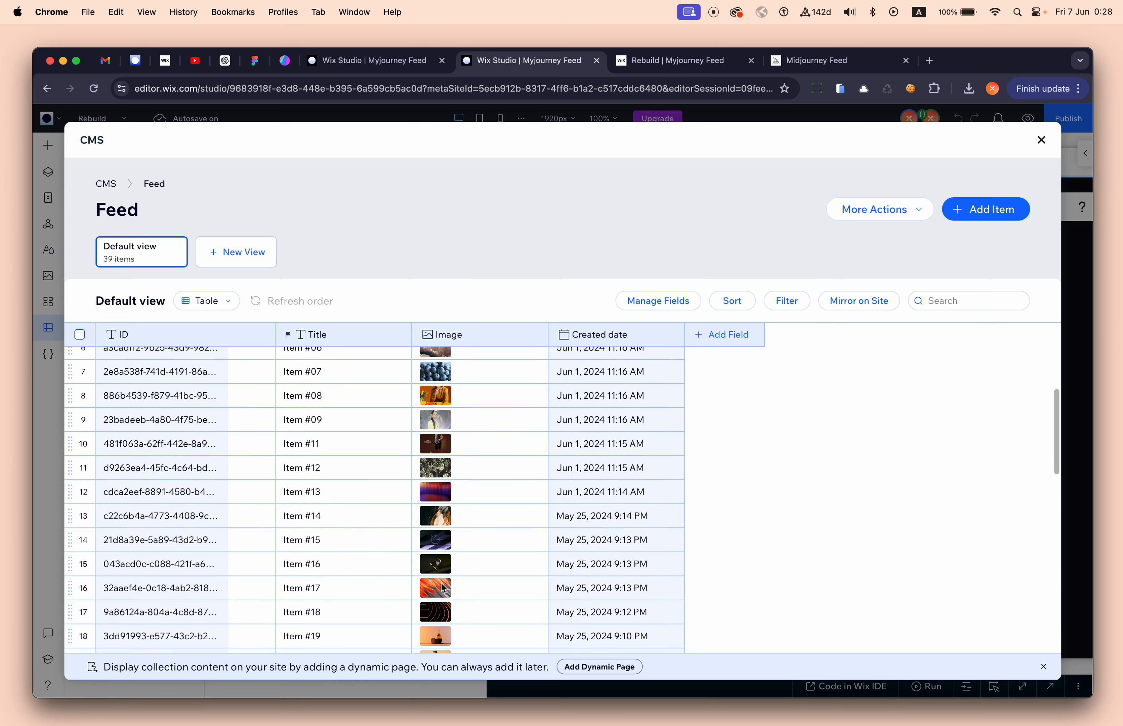
scroll(448, 411, up, 5)
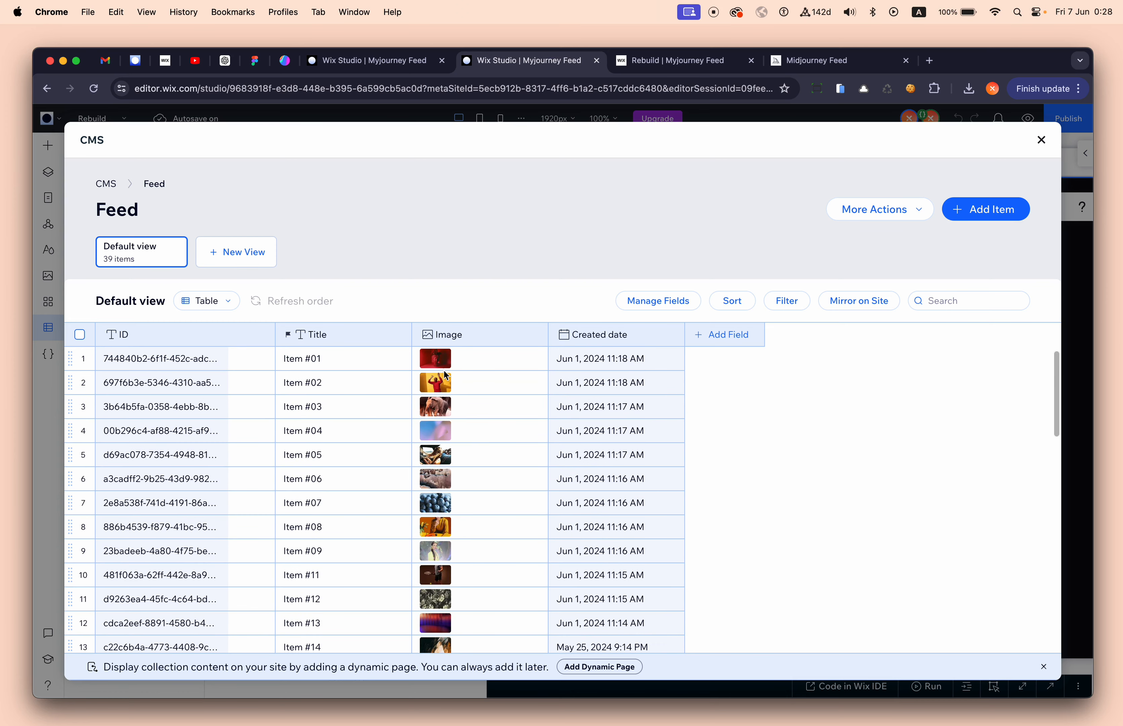
mouse_move(444, 365)
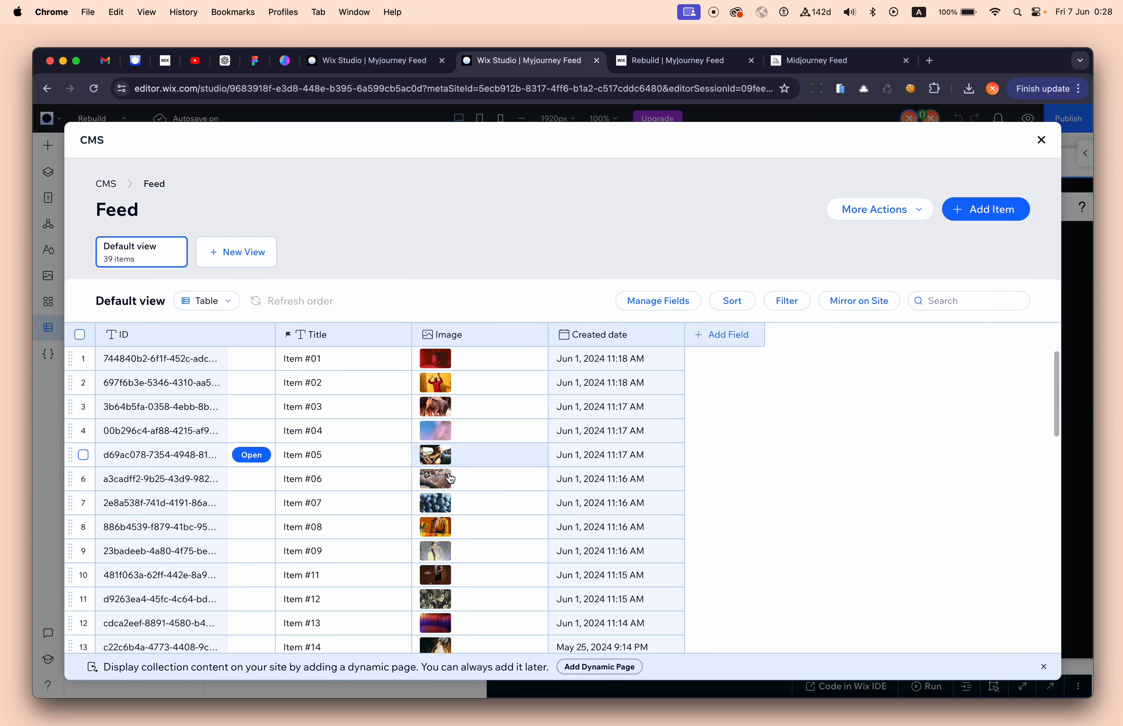
mouse_move(447, 512)
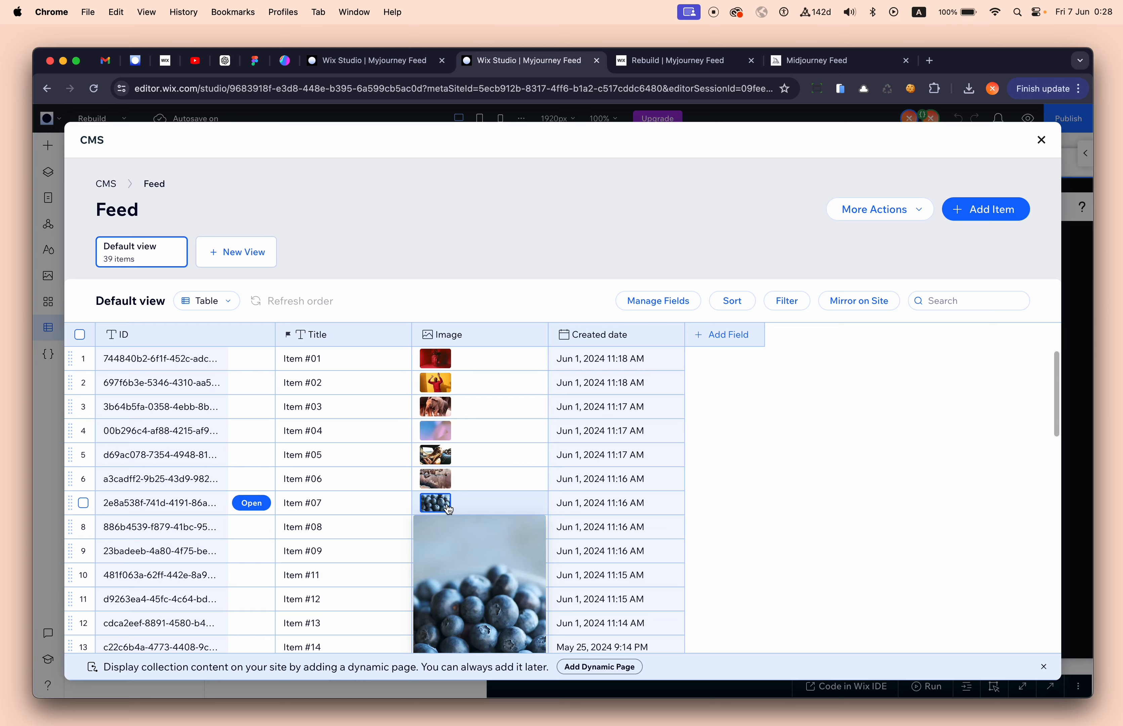
scroll(448, 509, down, 3)
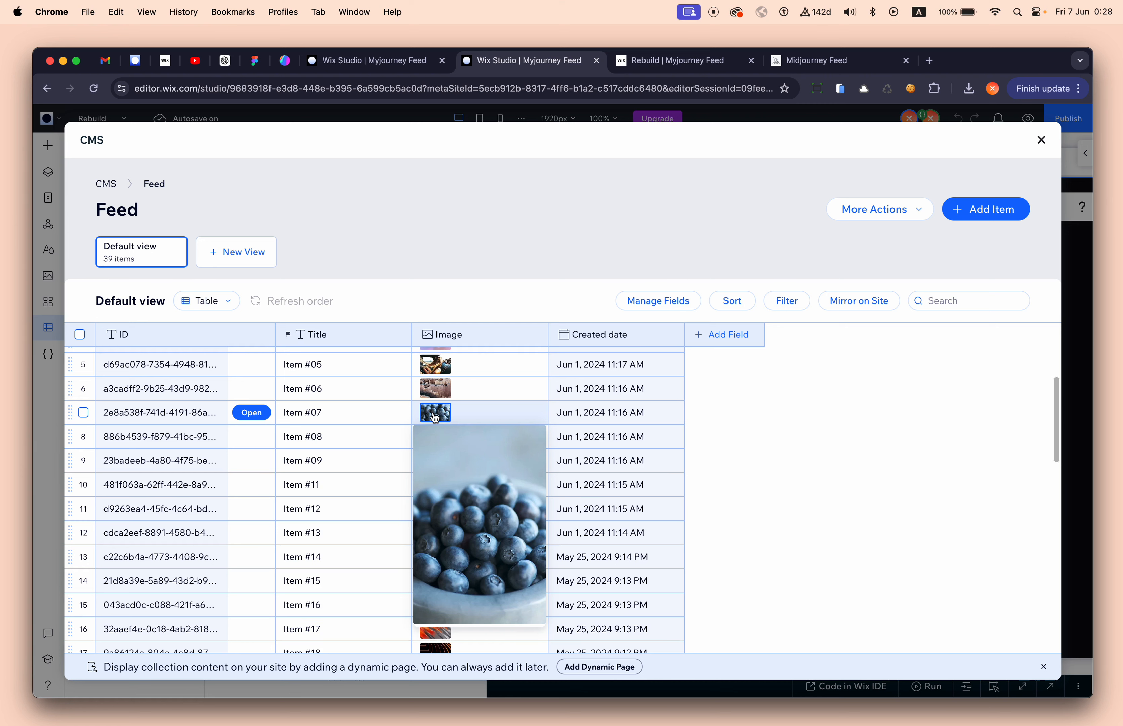
Step: Preview the Item #06 image in the Feed collection, and examine the first rows of the Midjourney showcase feed
scroll(435, 418, up, 1)
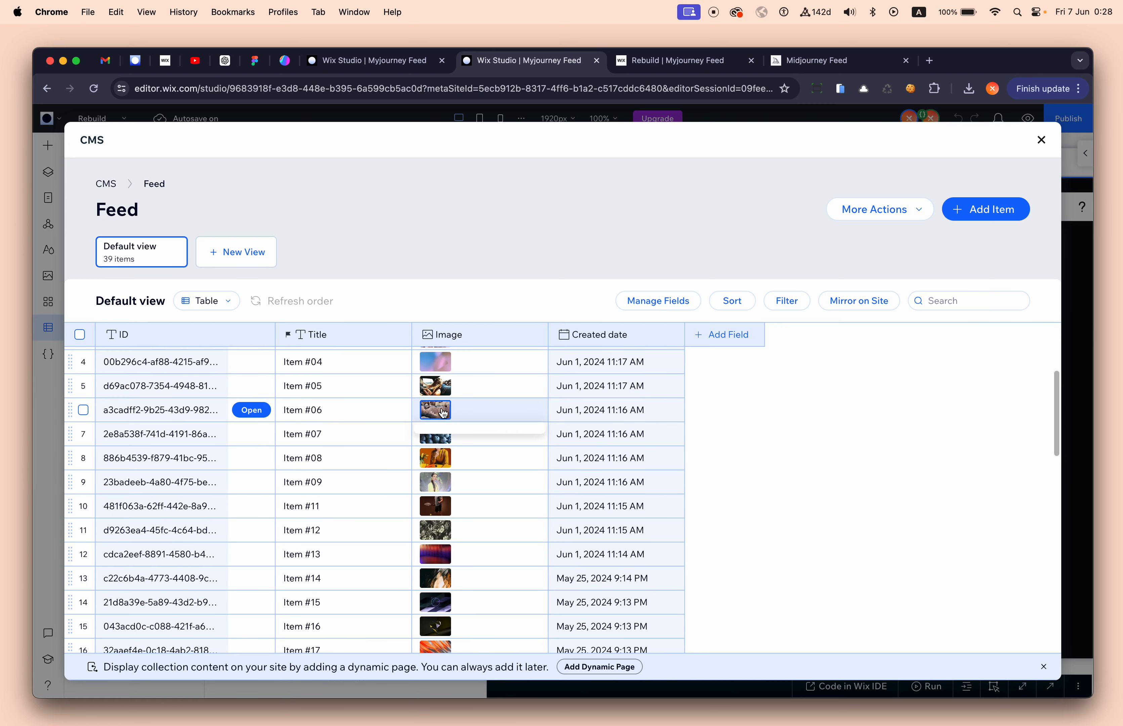
mouse_move(443, 414)
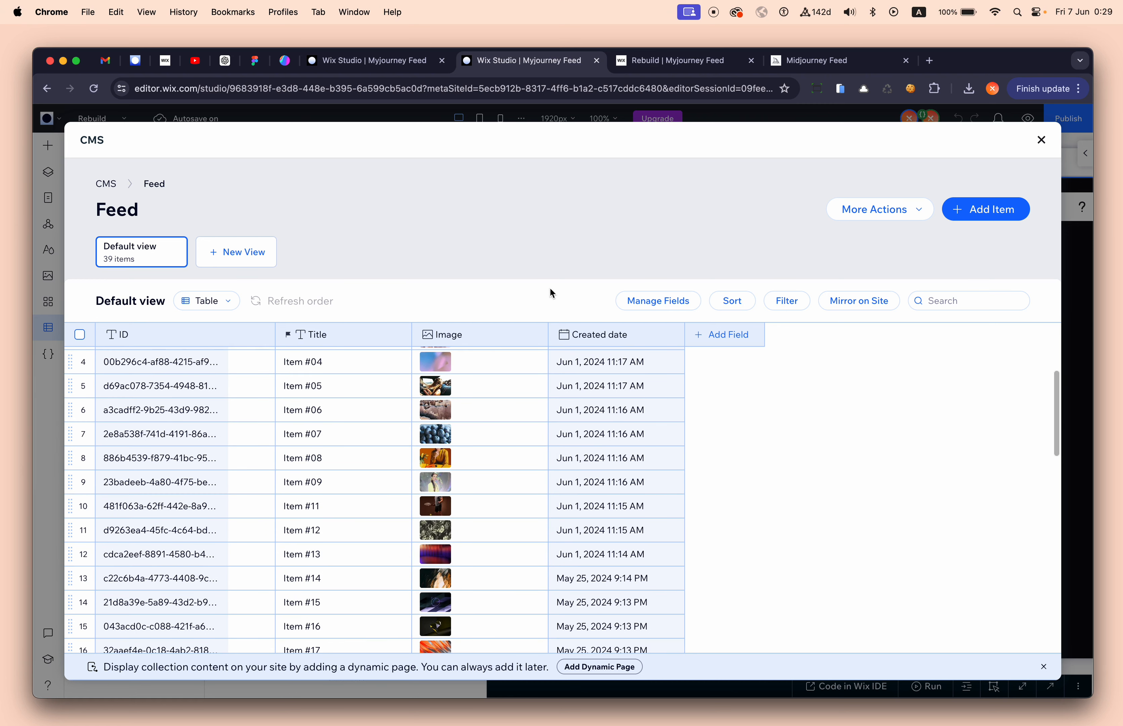
click(804, 60)
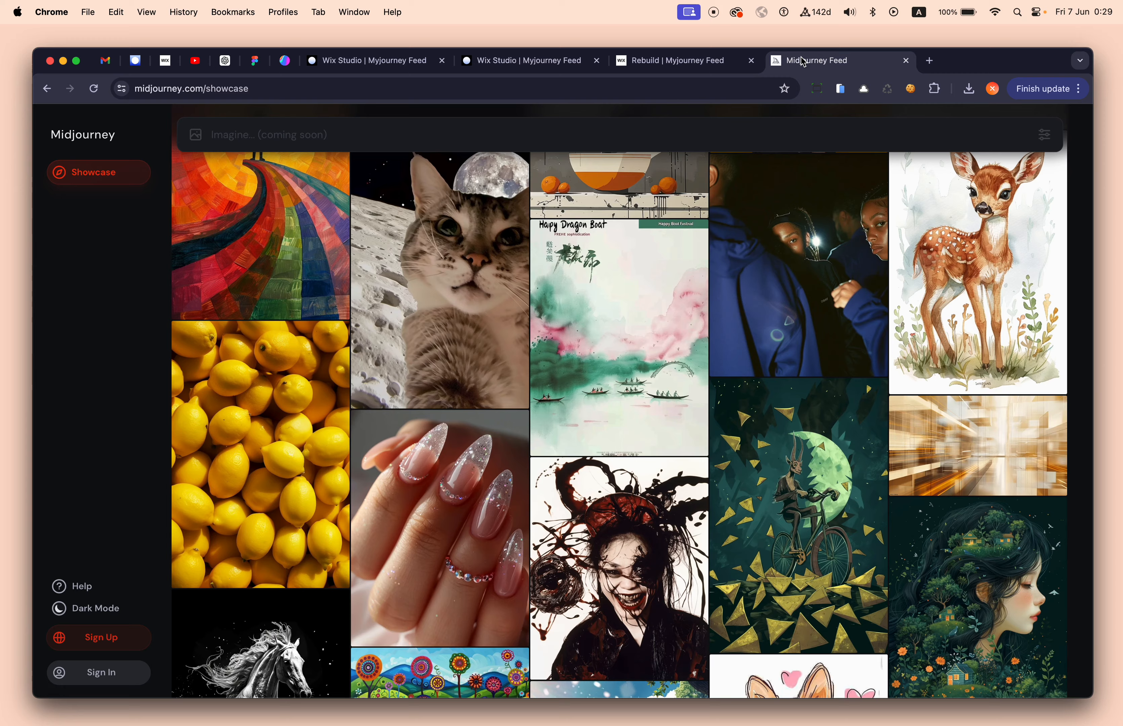
scroll(518, 438, up, 4)
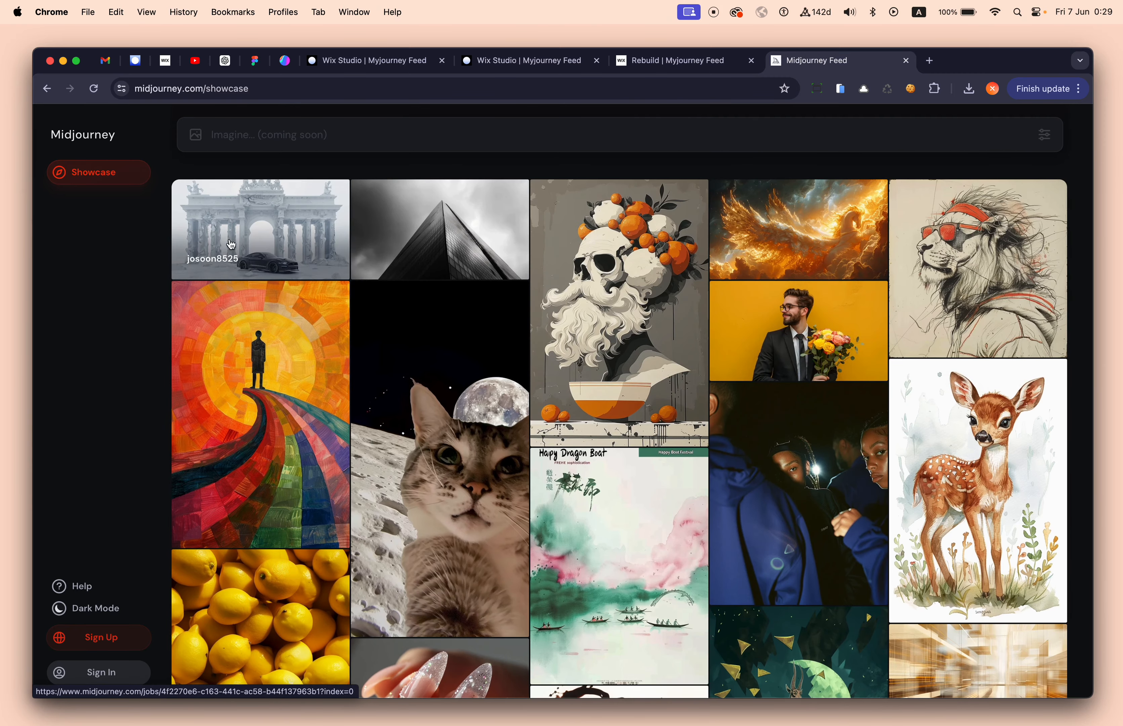
scroll(431, 449, down, 2)
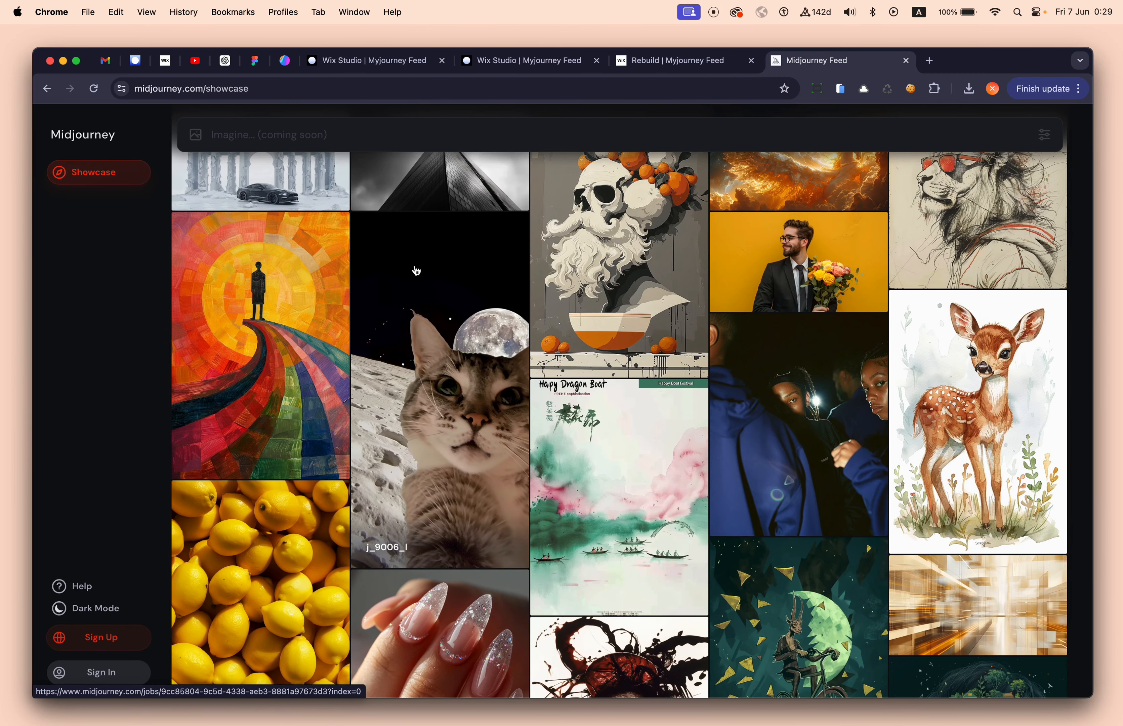
scroll(595, 283, up, 2)
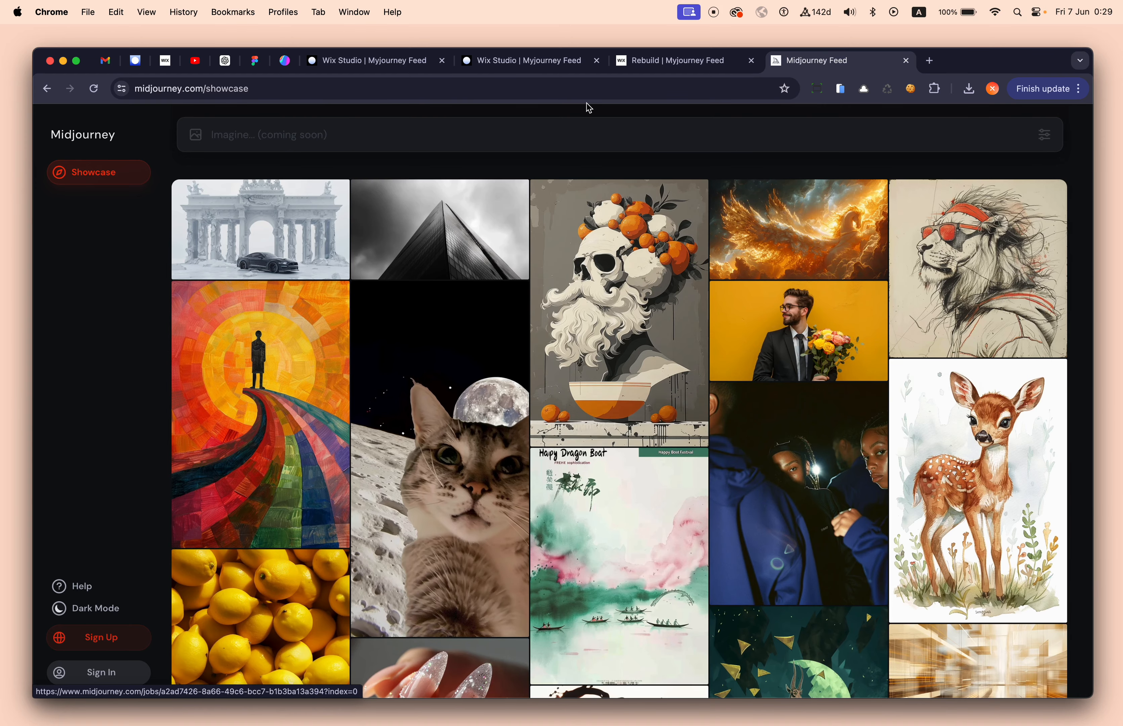
Step: Return to the Rebuild page's editor and close the Feed collection along with the list of collections
click(659, 69)
click(544, 68)
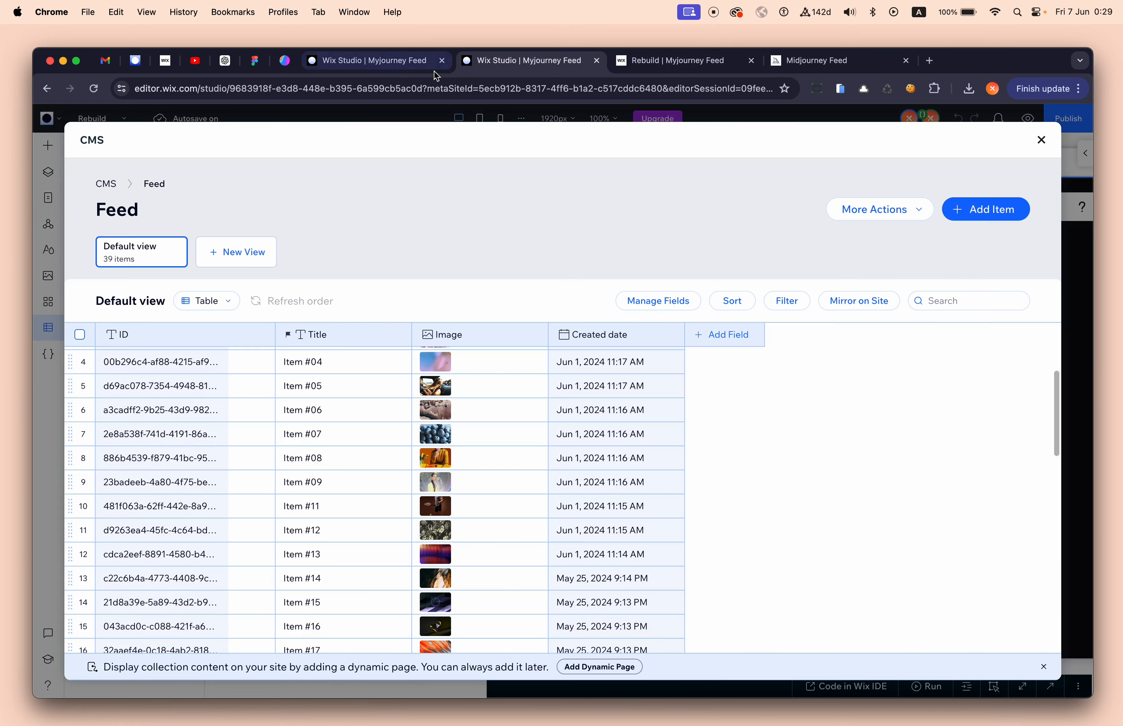
click(1040, 143)
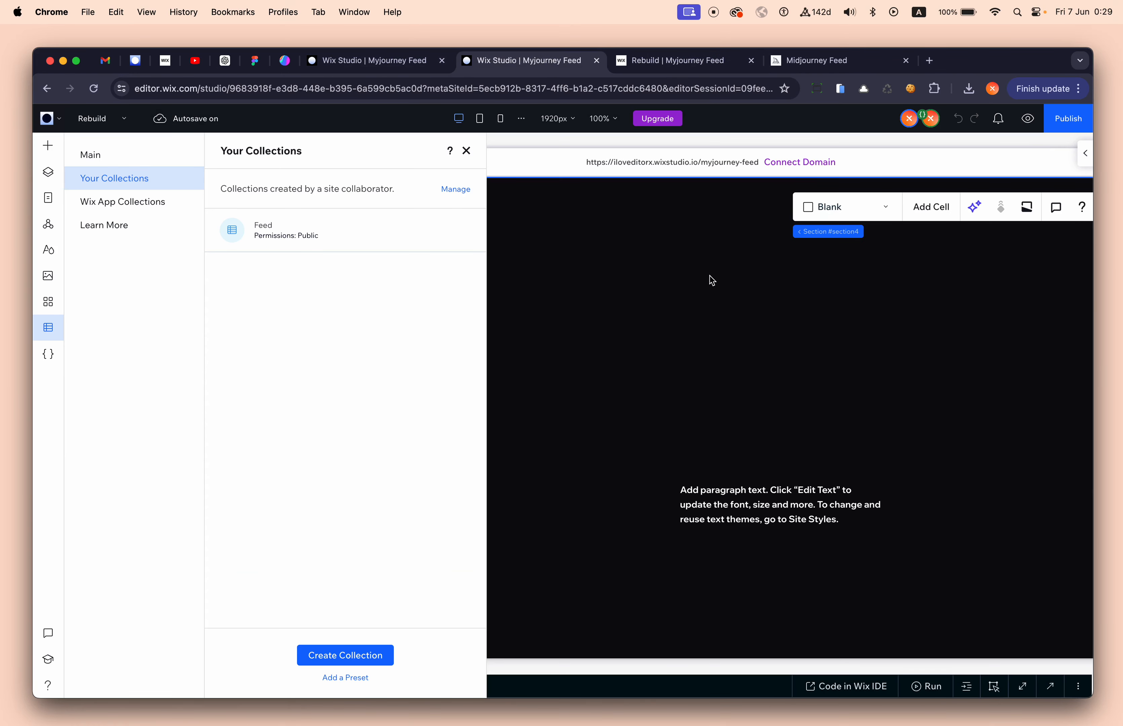
click(464, 151)
scroll(418, 239, right, 3)
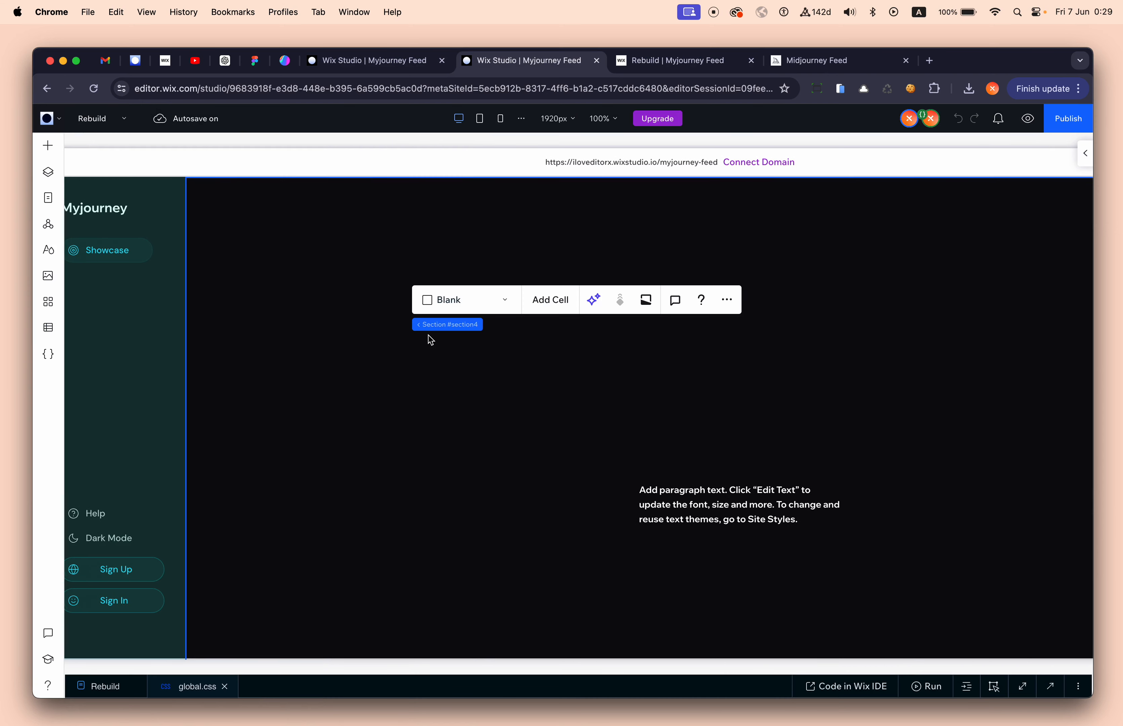
Step: In the Home page's editor, show the layers and inspect the Feed section's layout, rows, gaps and padding
click(402, 63)
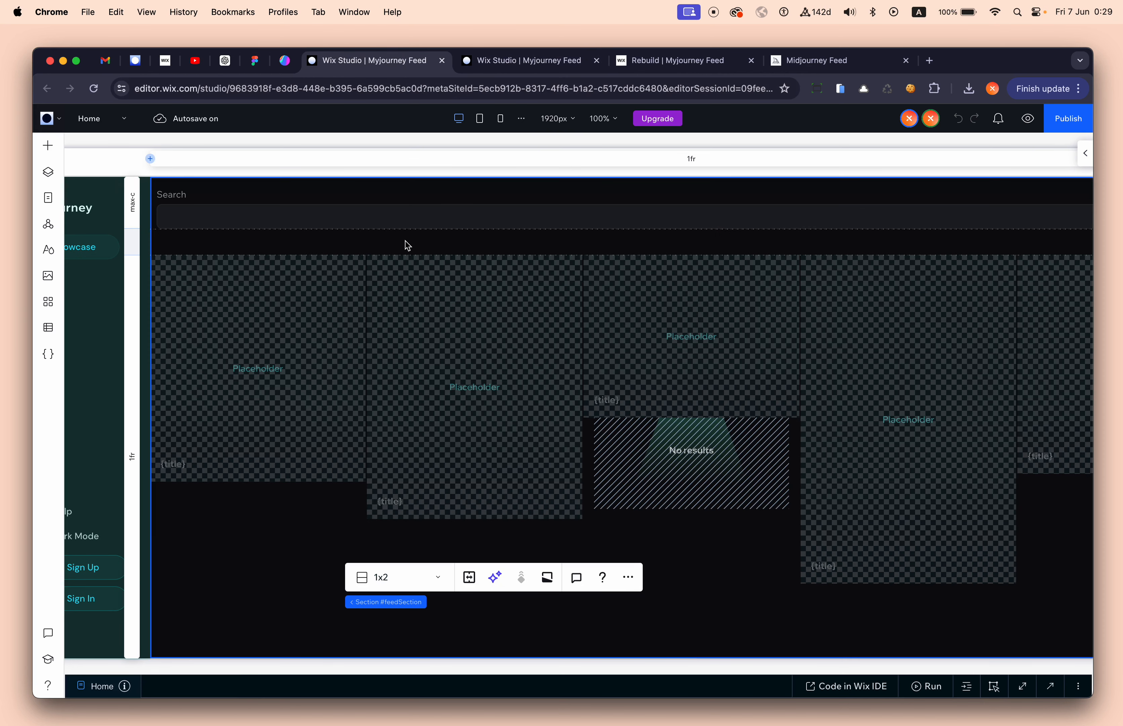
click(47, 171)
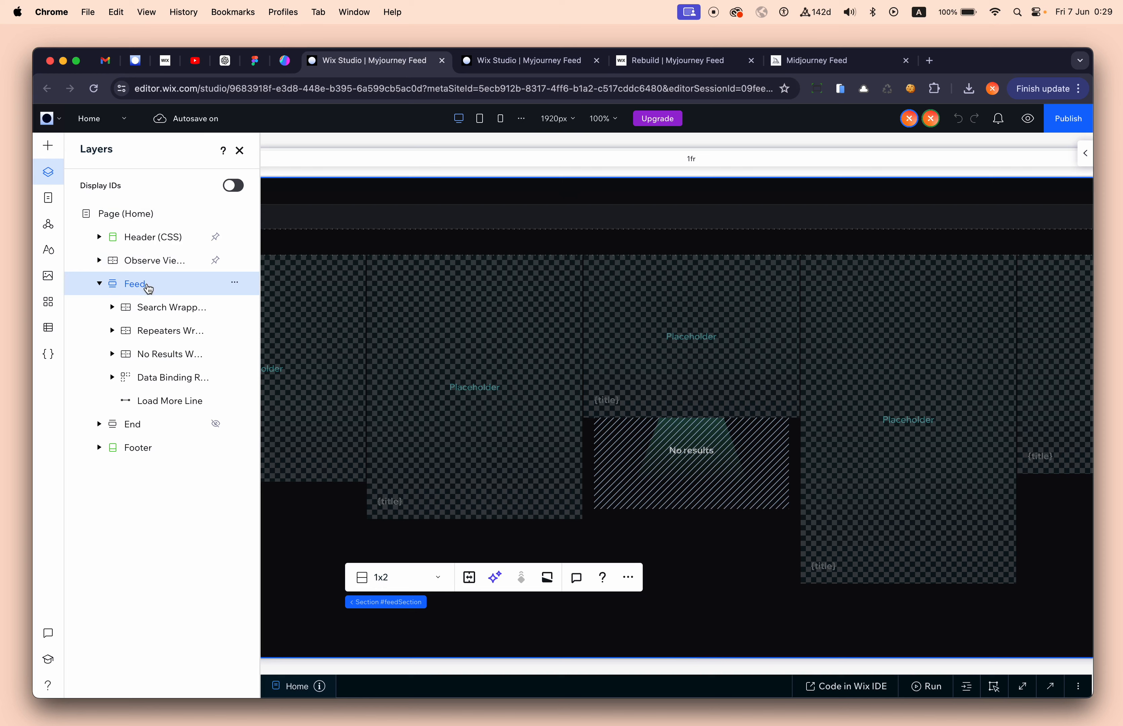
click(1085, 155)
scroll(981, 447, down, 8)
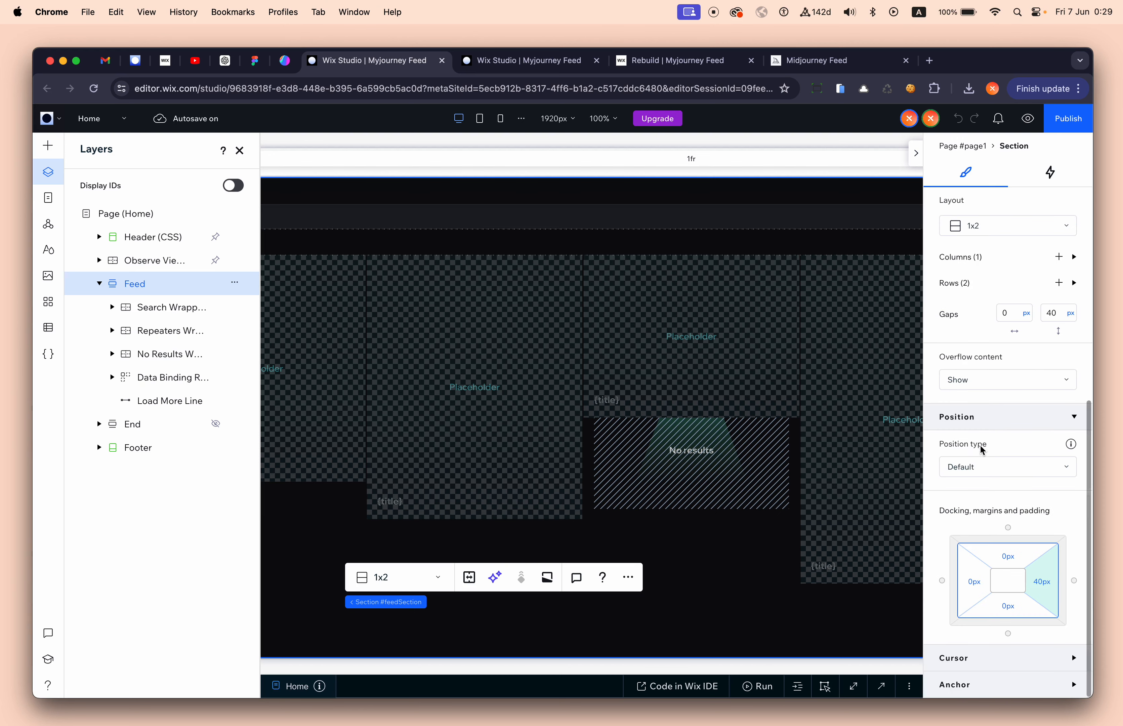
scroll(981, 452, up, 3)
click(965, 356)
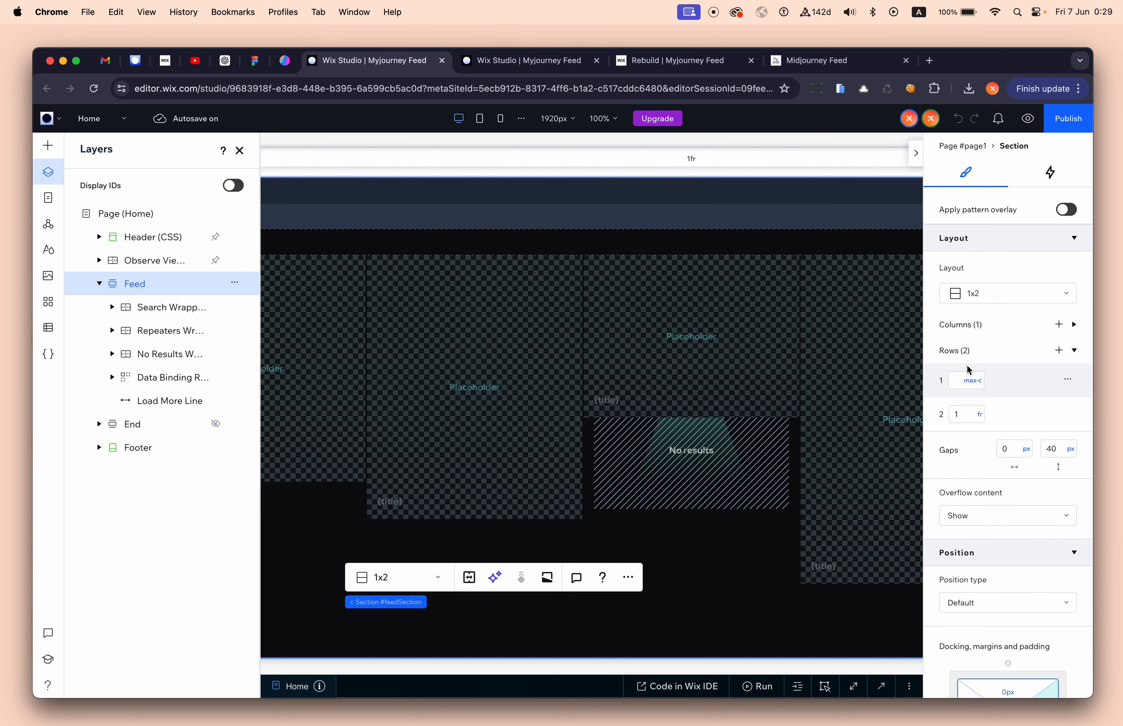
scroll(463, 218, left, 10)
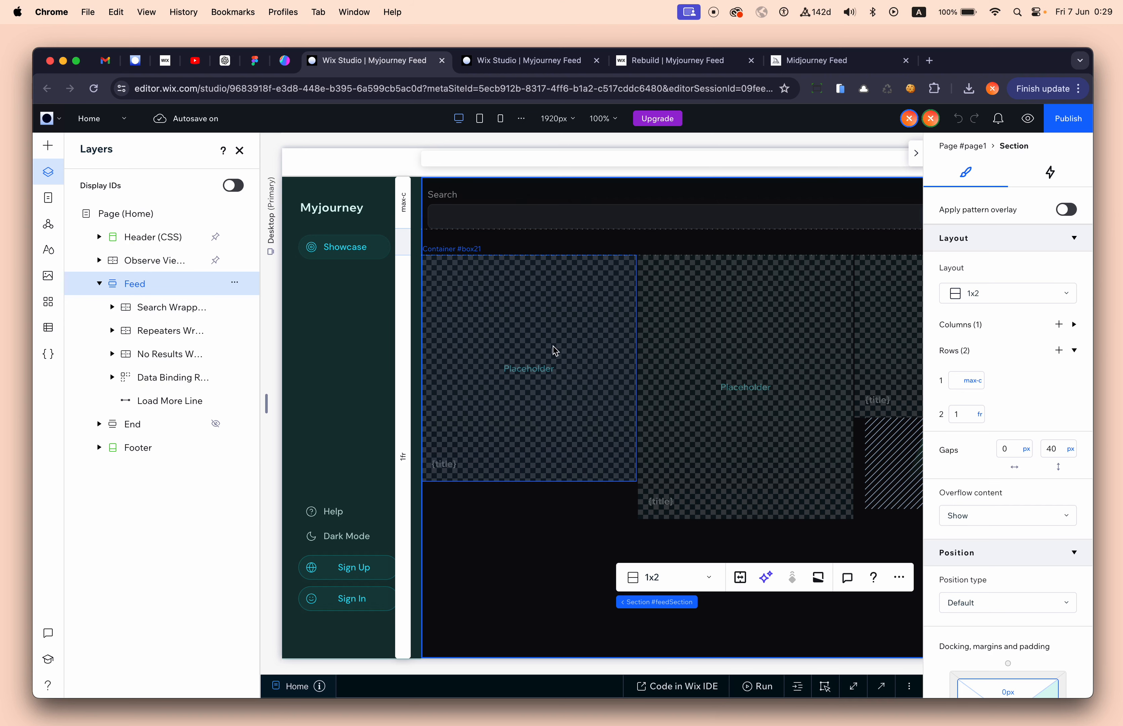
Step: Select the five-column Repeaters Wrapper container on the Home page and examine its columns and the repeaters nested inside it
click(551, 539)
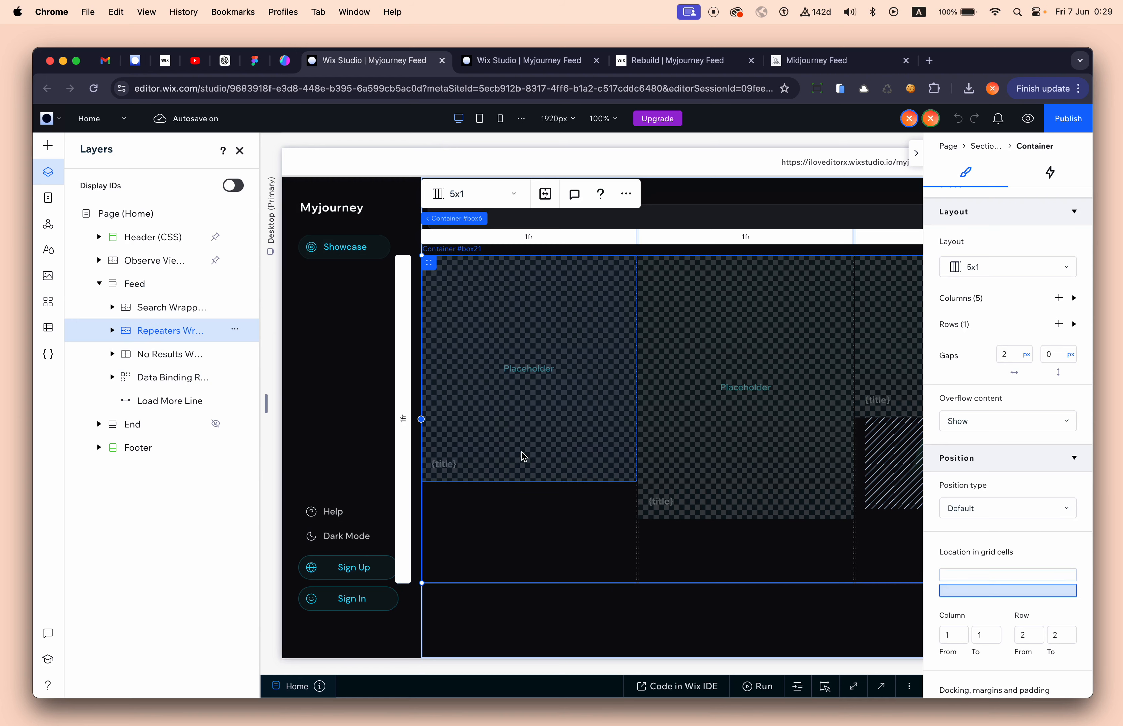
scroll(523, 456, right, 10)
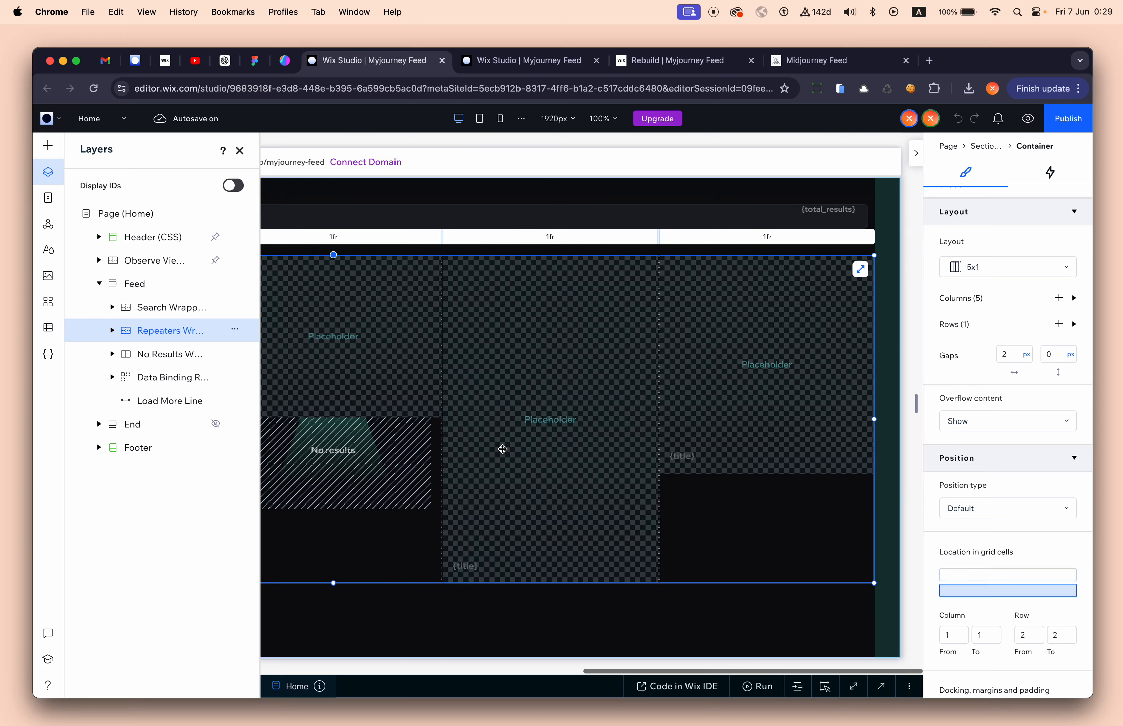
scroll(590, 420, left, 7)
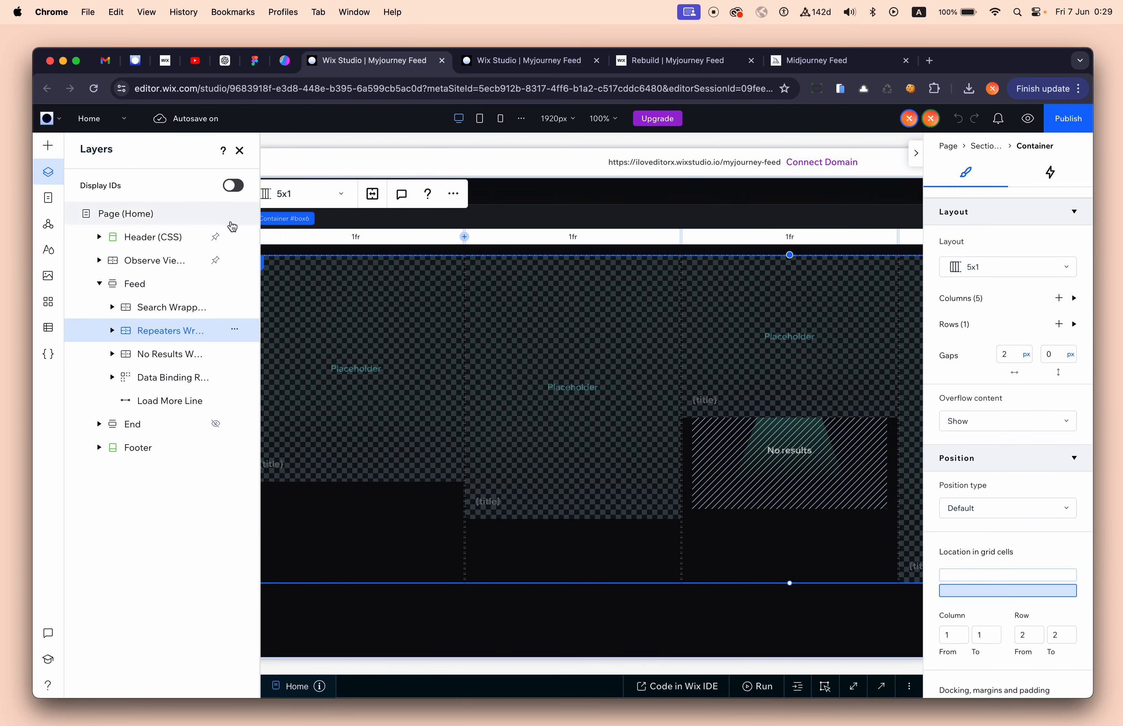
scroll(571, 348, right, 5)
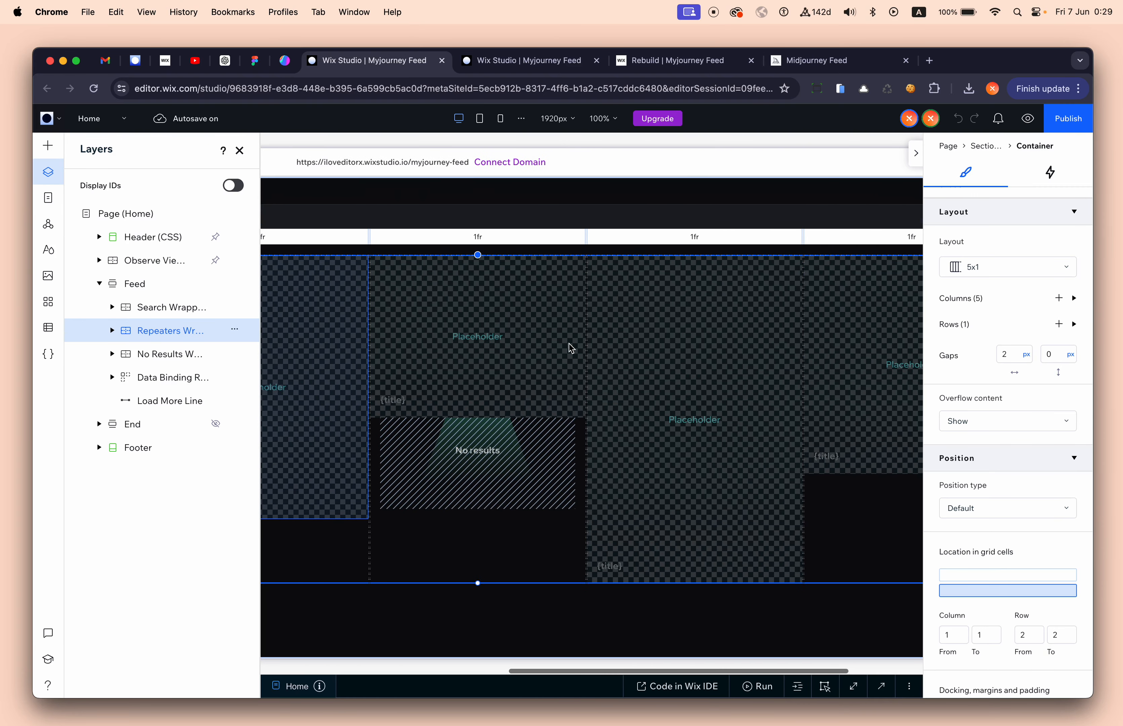
click(111, 330)
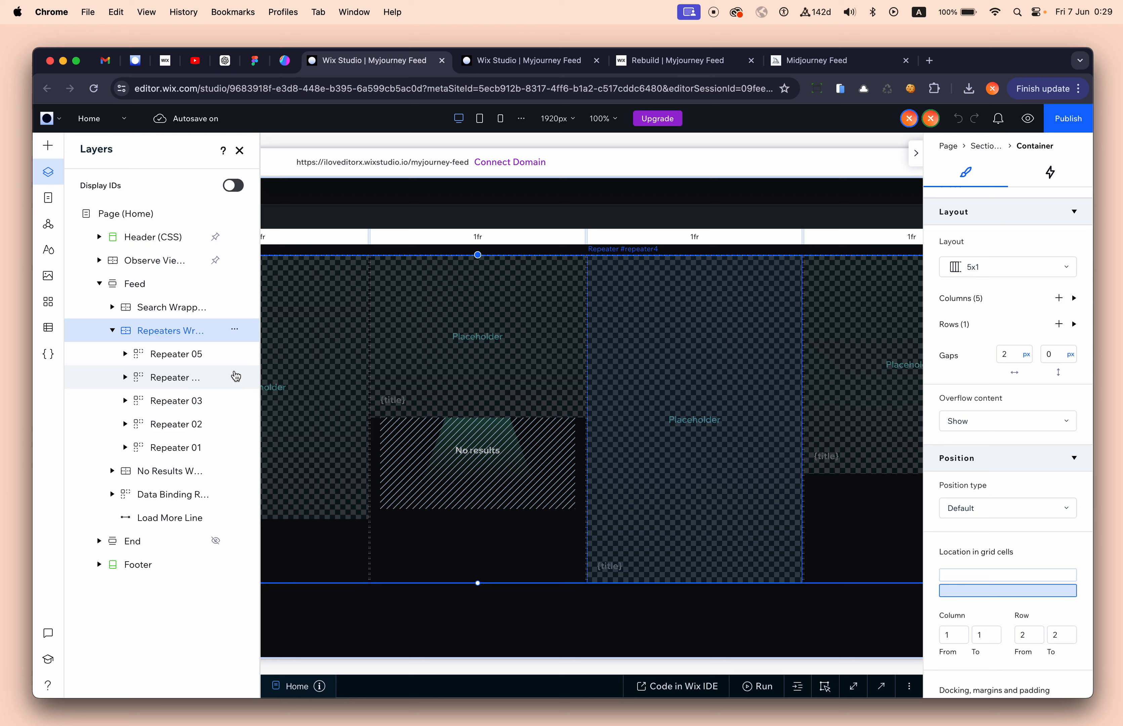
drag(260, 360, 273, 359)
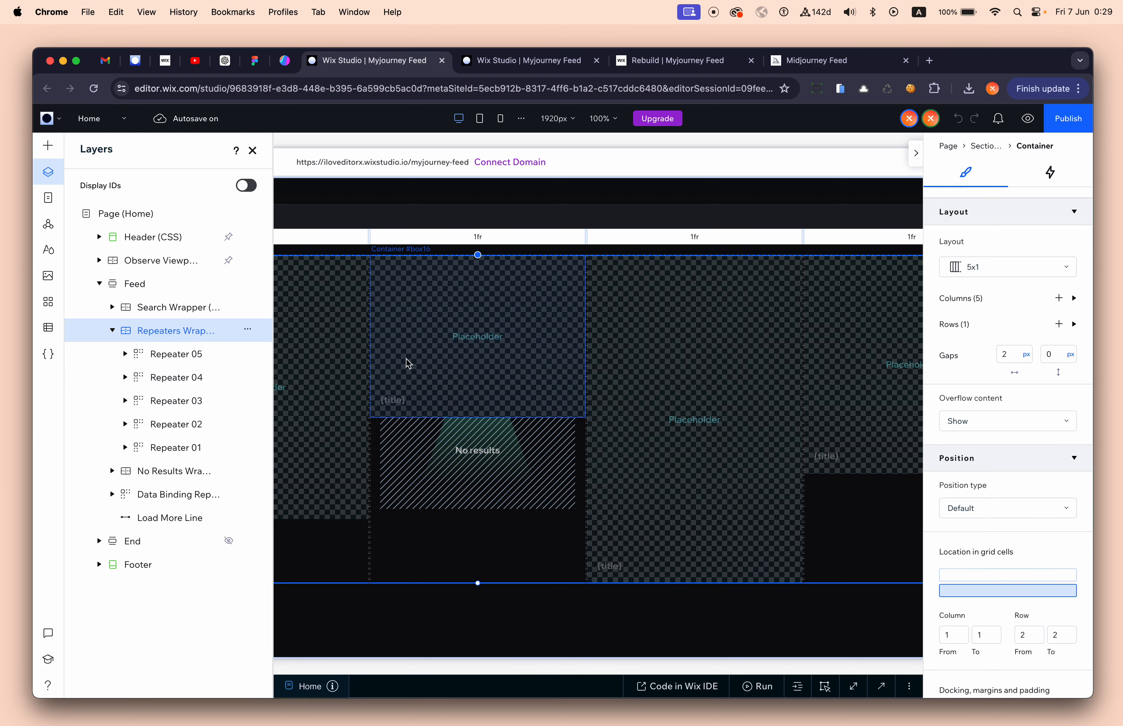
scroll(407, 359, left, 10)
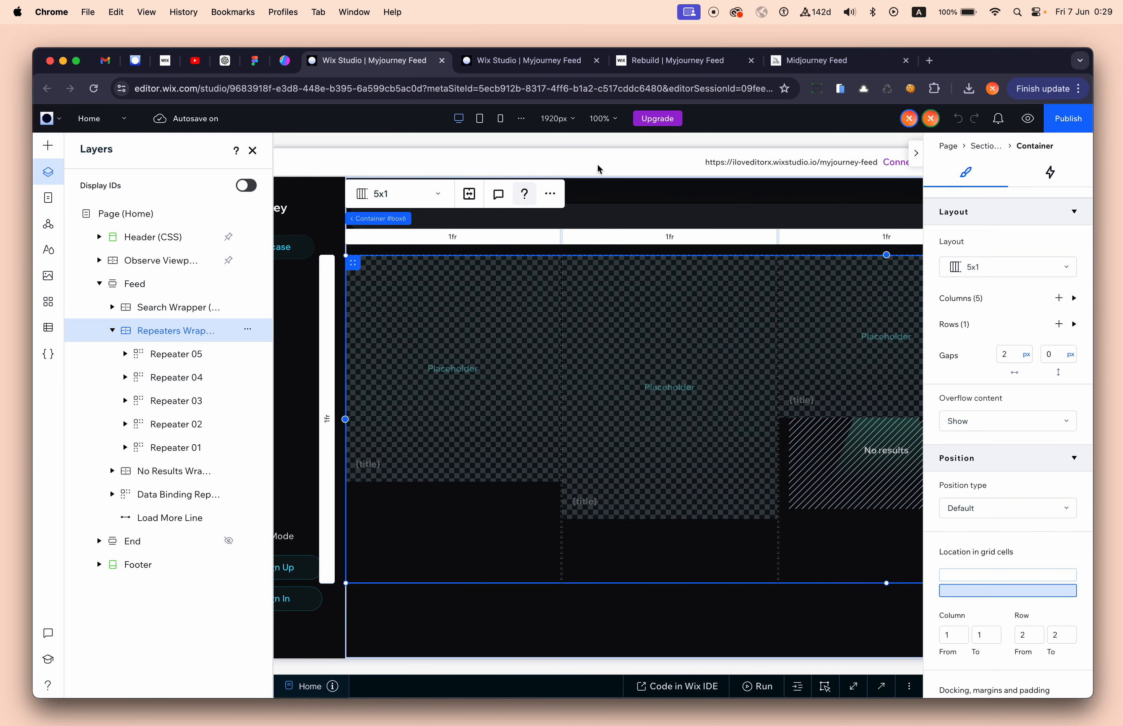
Step: Examine how the Midjourney showcase's columns respond to a narrower and wider window, and check the Rebuild page live and in its editor
click(807, 68)
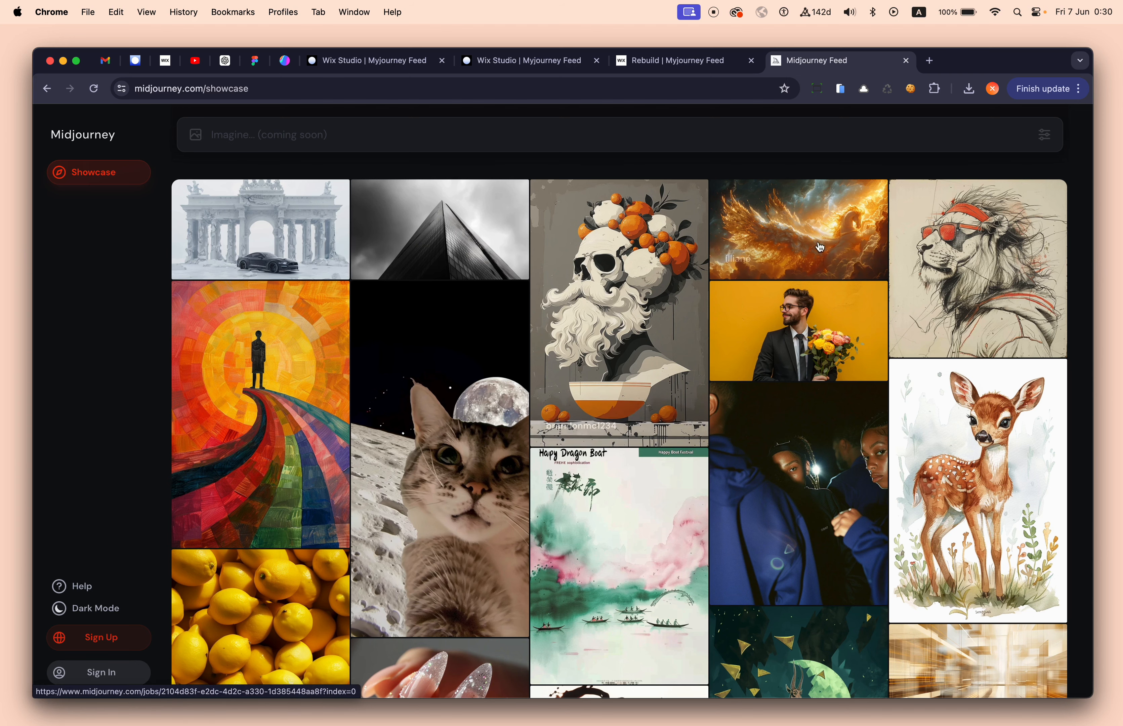
drag(1093, 222, 917, 232)
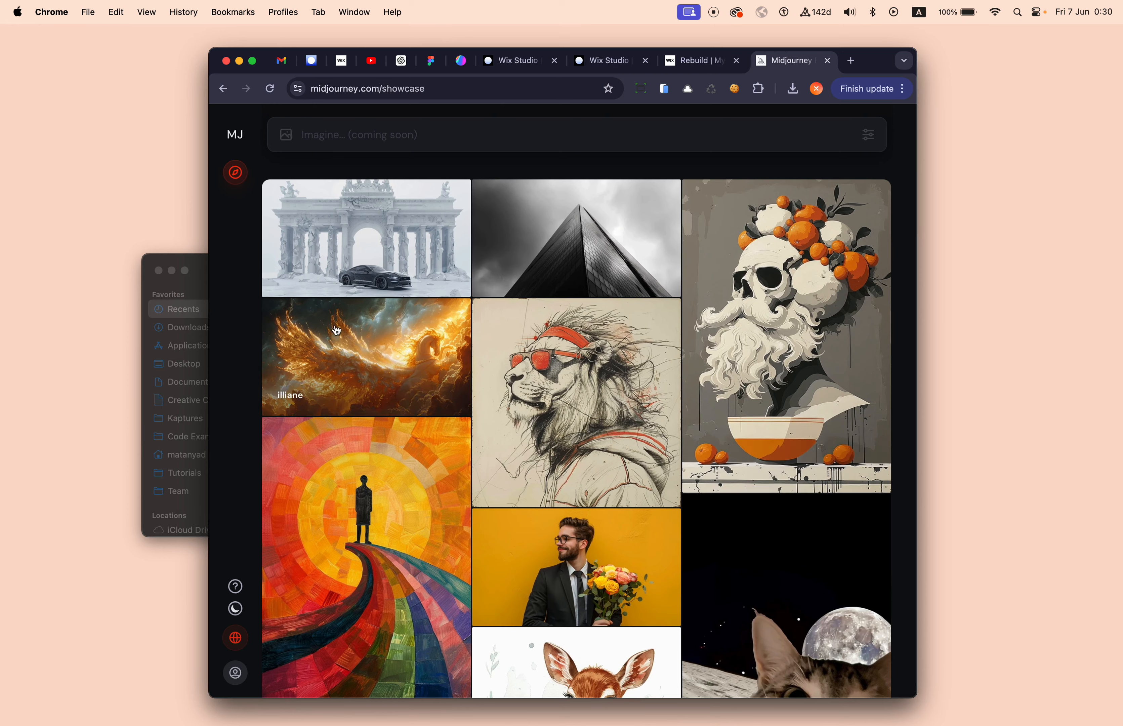
drag(916, 246, 1104, 270)
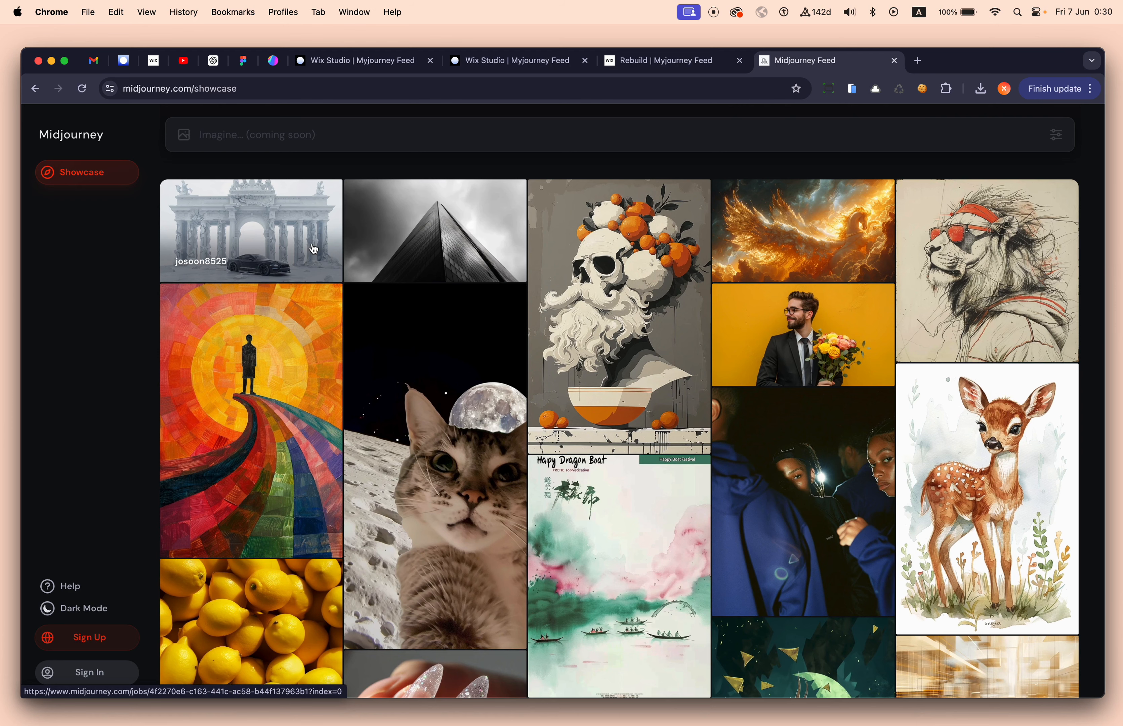
click(647, 66)
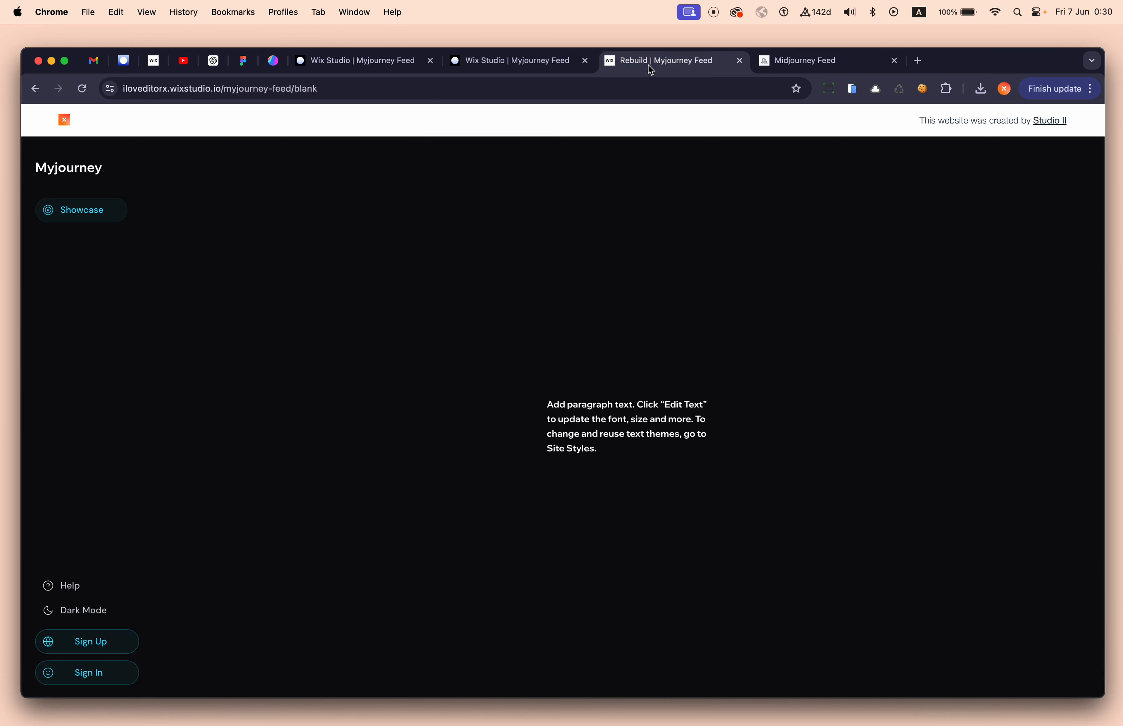
click(558, 69)
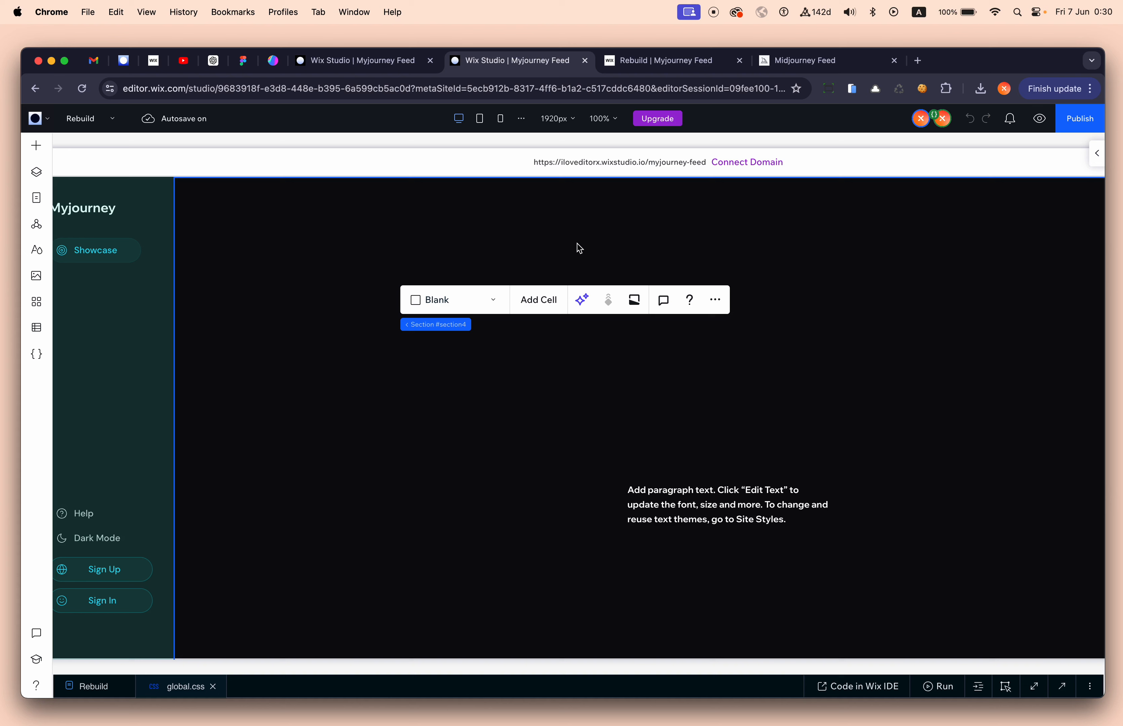
Step: In the Home page's editor, select Repeater 01 and examine its layout settings and the neighbouring repeater columns
click(377, 64)
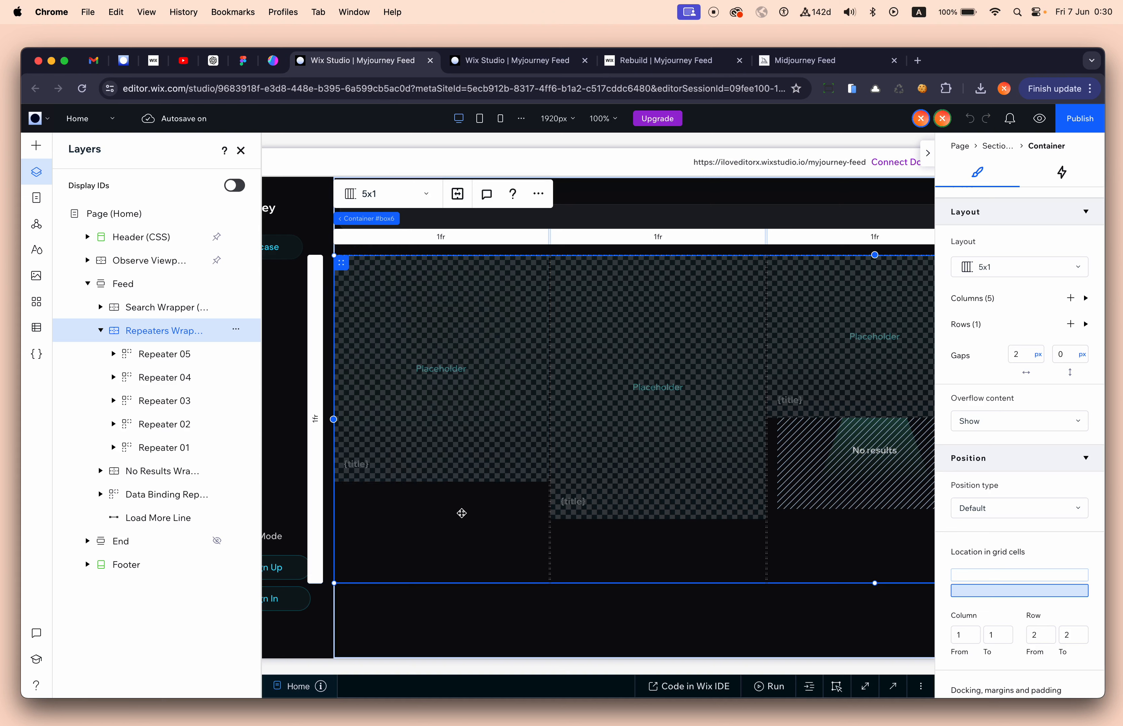
click(184, 458)
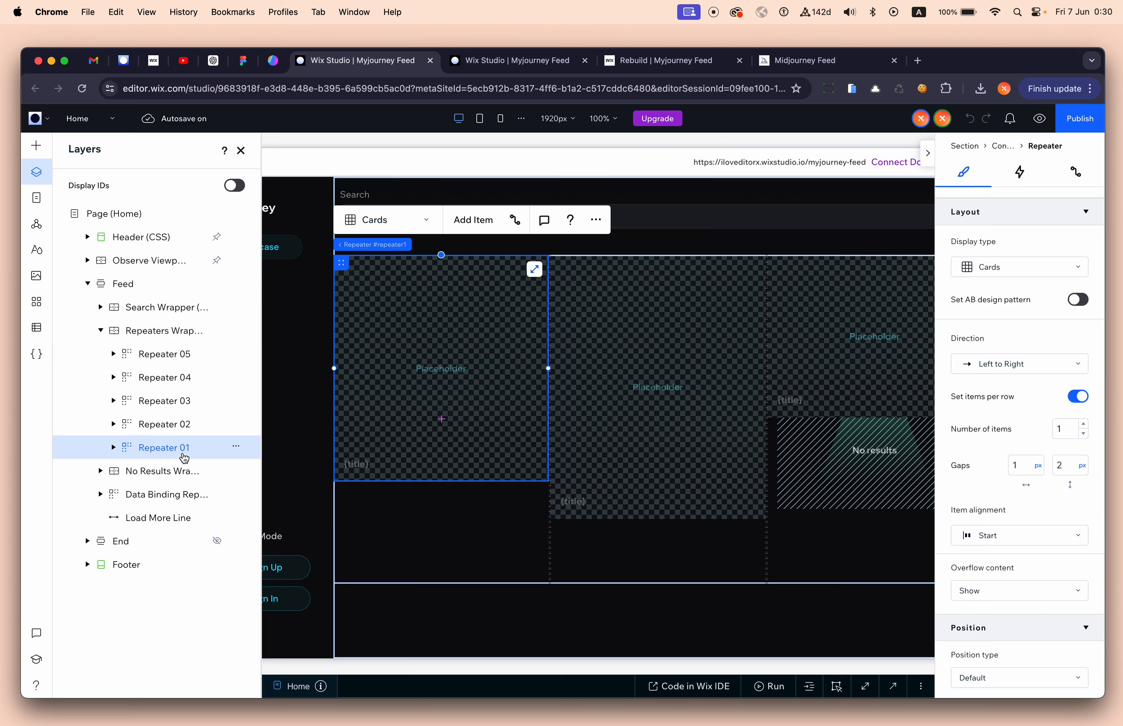
scroll(493, 510, right, 5)
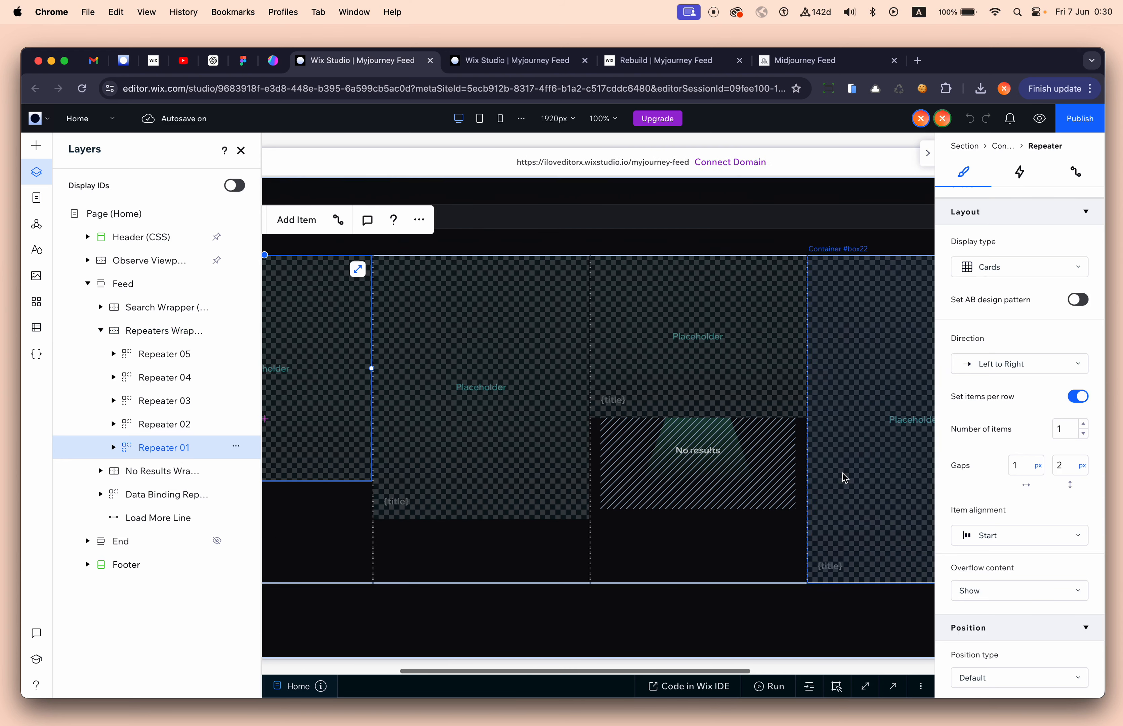
scroll(523, 518, left, 5)
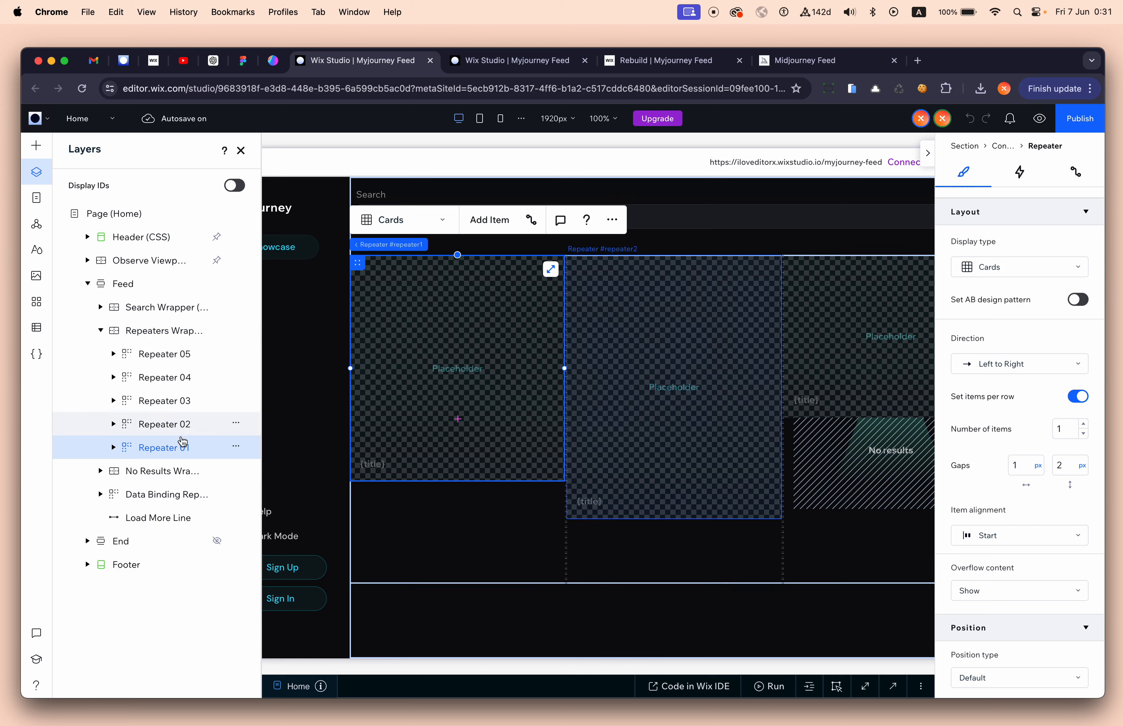
Step: Try to copy Repeater 01 from the Home page and paste it into the Rebuild page's blank section
scroll(531, 496, down, 3)
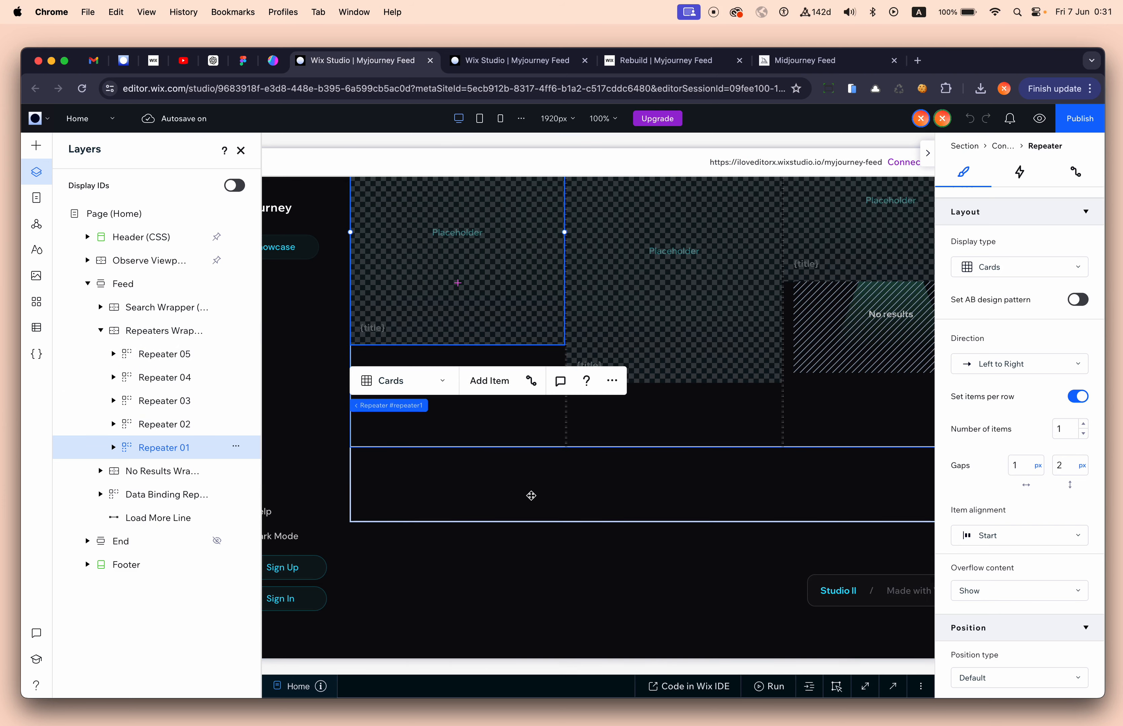
scroll(554, 506, up, 2)
click(611, 474)
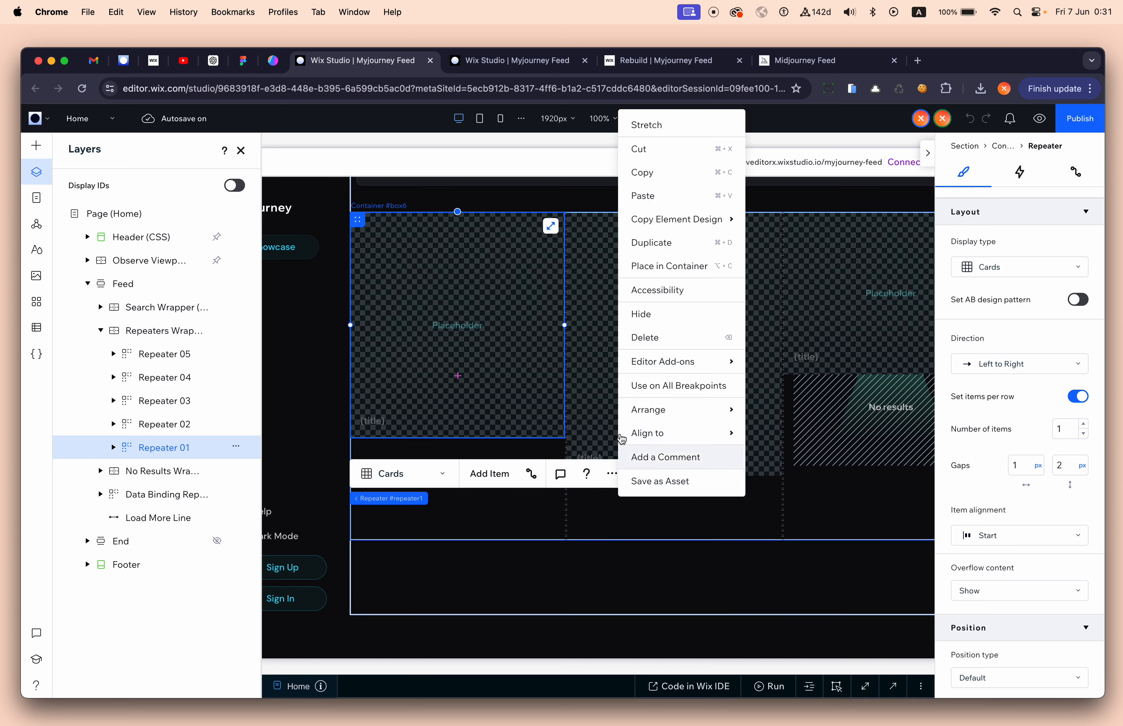
click(655, 179)
key(ctrl+Tab)
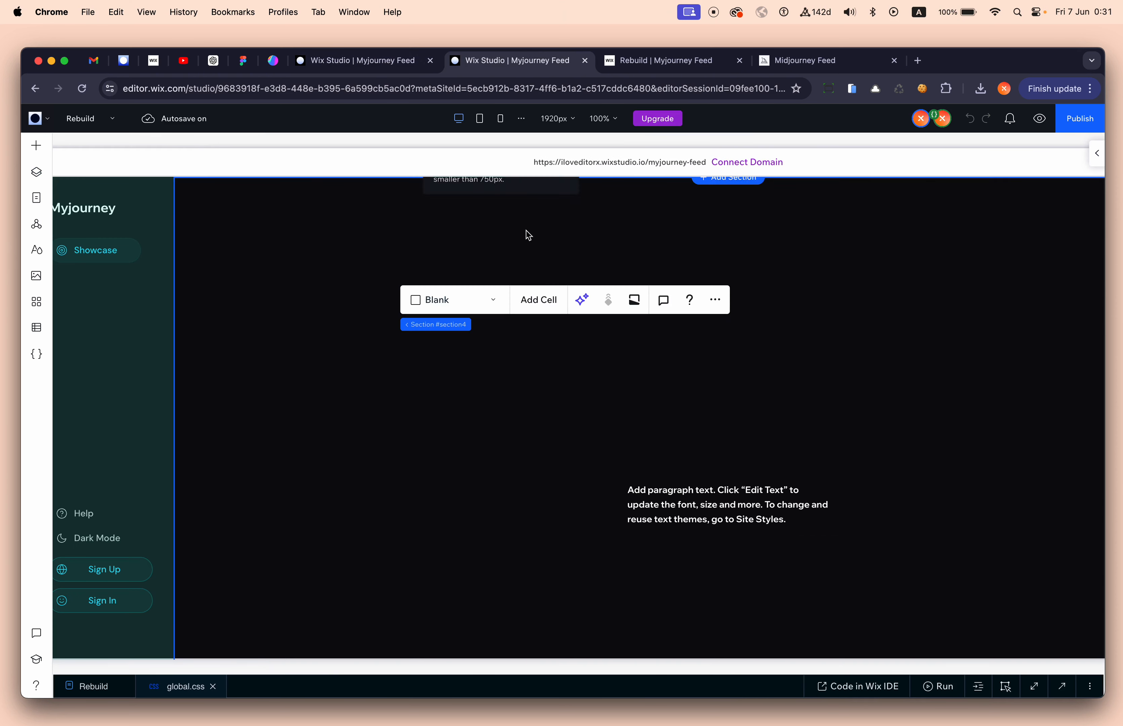
right_click(417, 372)
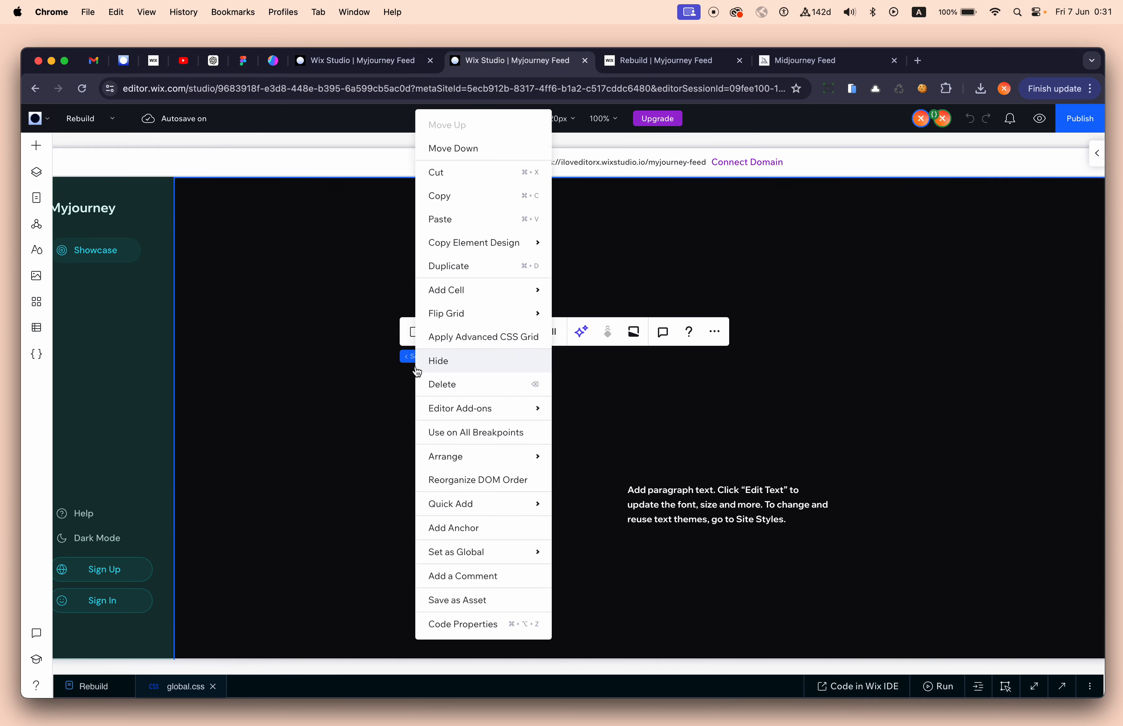
click(467, 218)
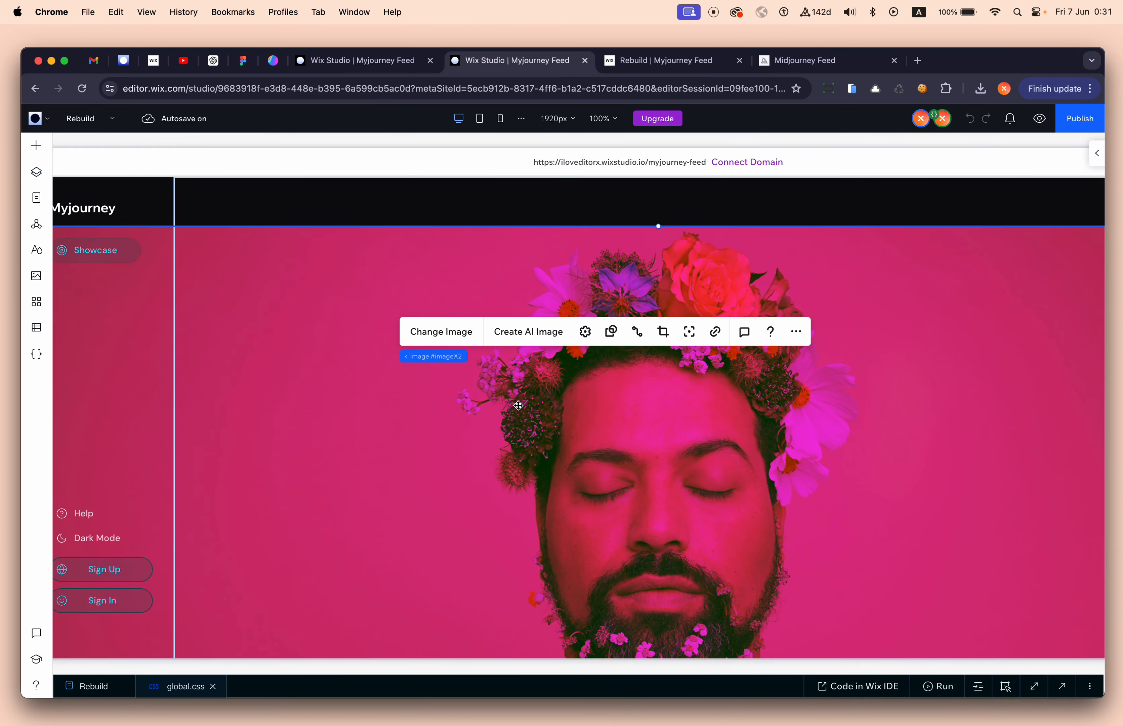
Step: Delete the large flower-portrait image from the Rebuild page's section
click(506, 417)
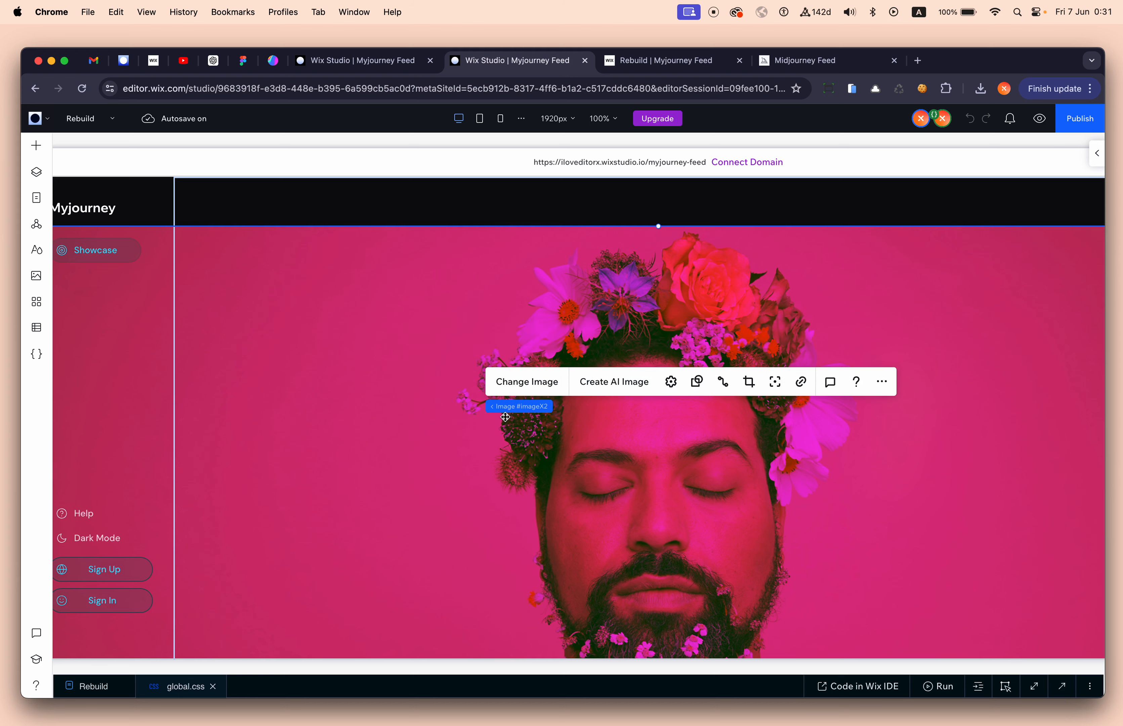
key(Delete)
Step: Duplicate Repeater 01 inside the Home page's Repeaters Wrapper and try to cut the duplicate for moving it to the Rebuild page
click(354, 60)
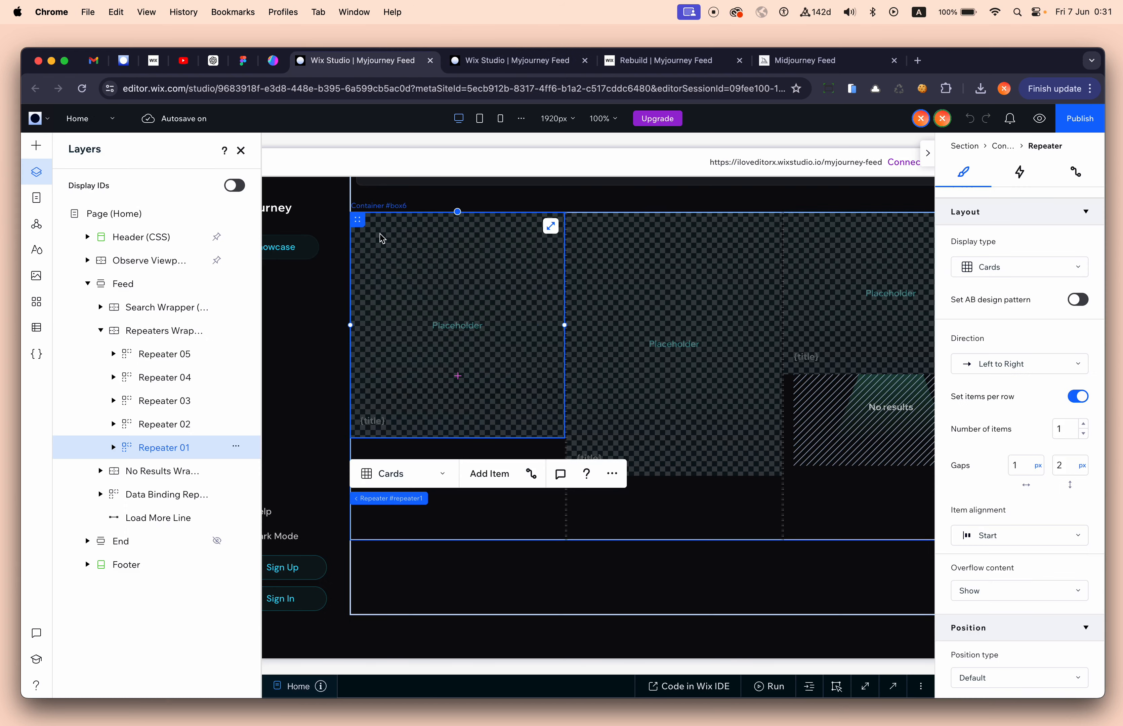
key(super+d)
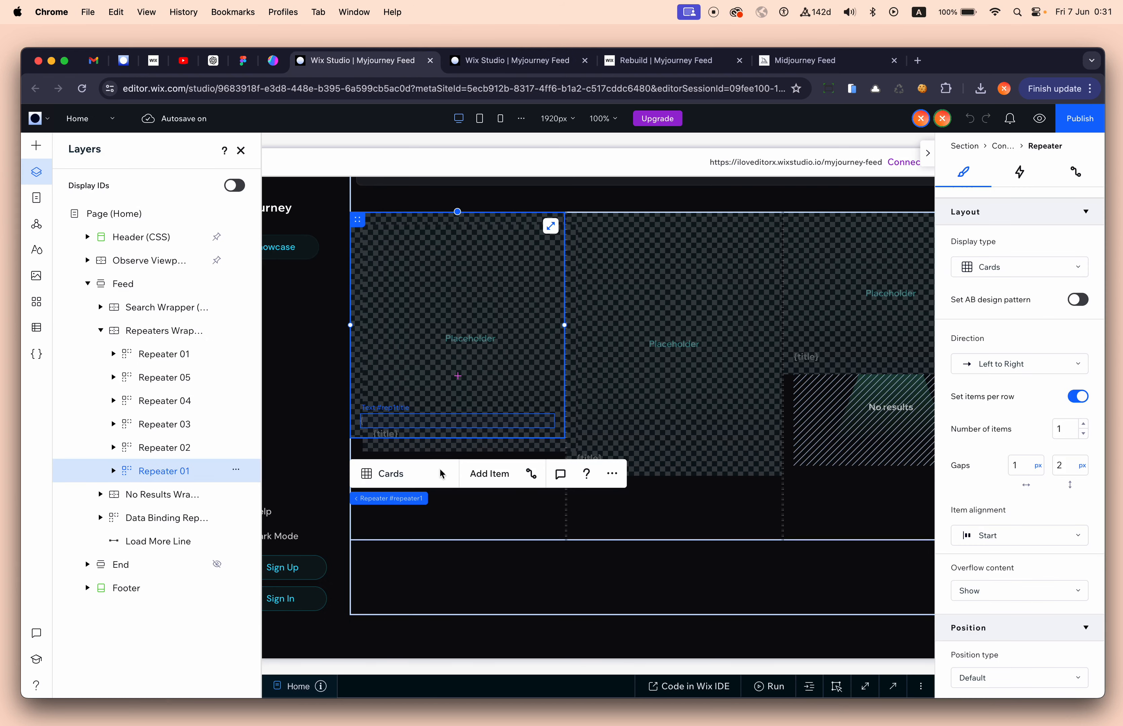
click(236, 353)
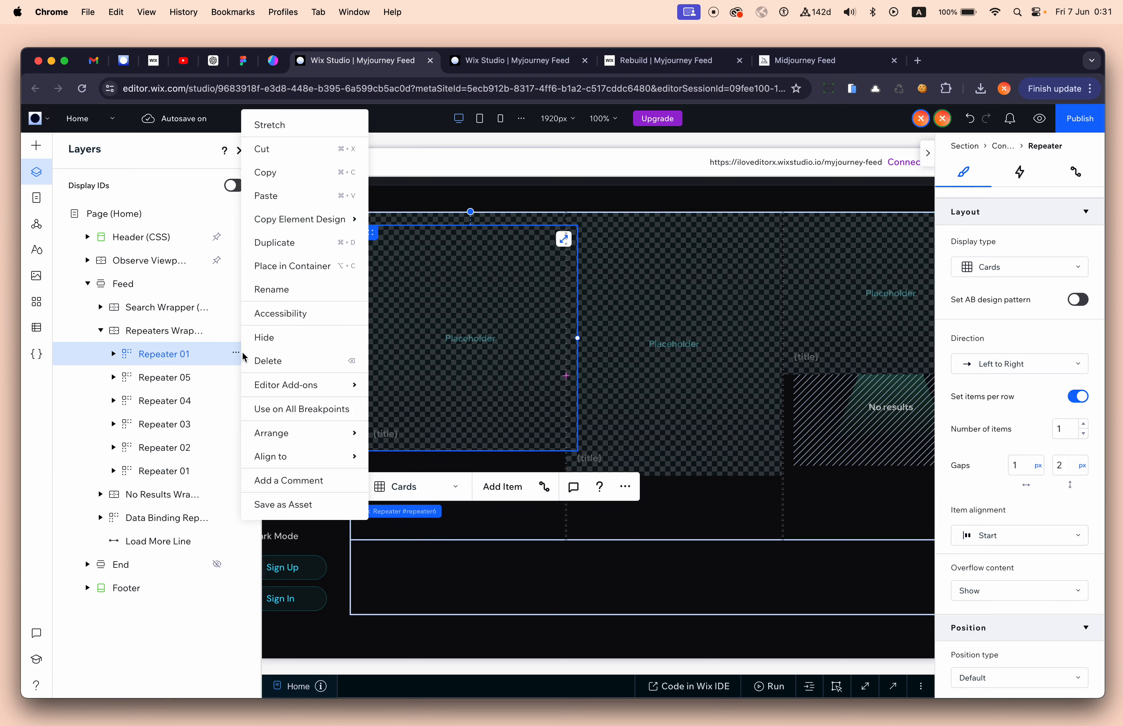
click(309, 150)
Step: Undo the image deletion on the Rebuild page, check the restored image's options and return to the Home page's editor
click(509, 59)
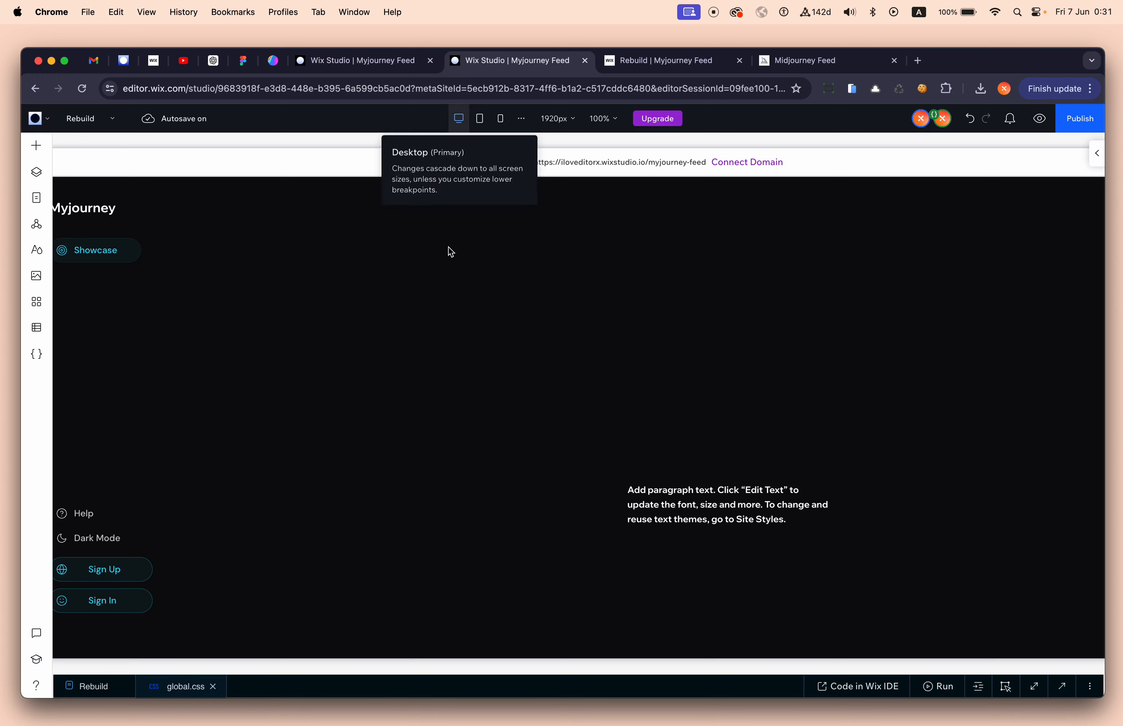
key(super+z)
key(super+z)
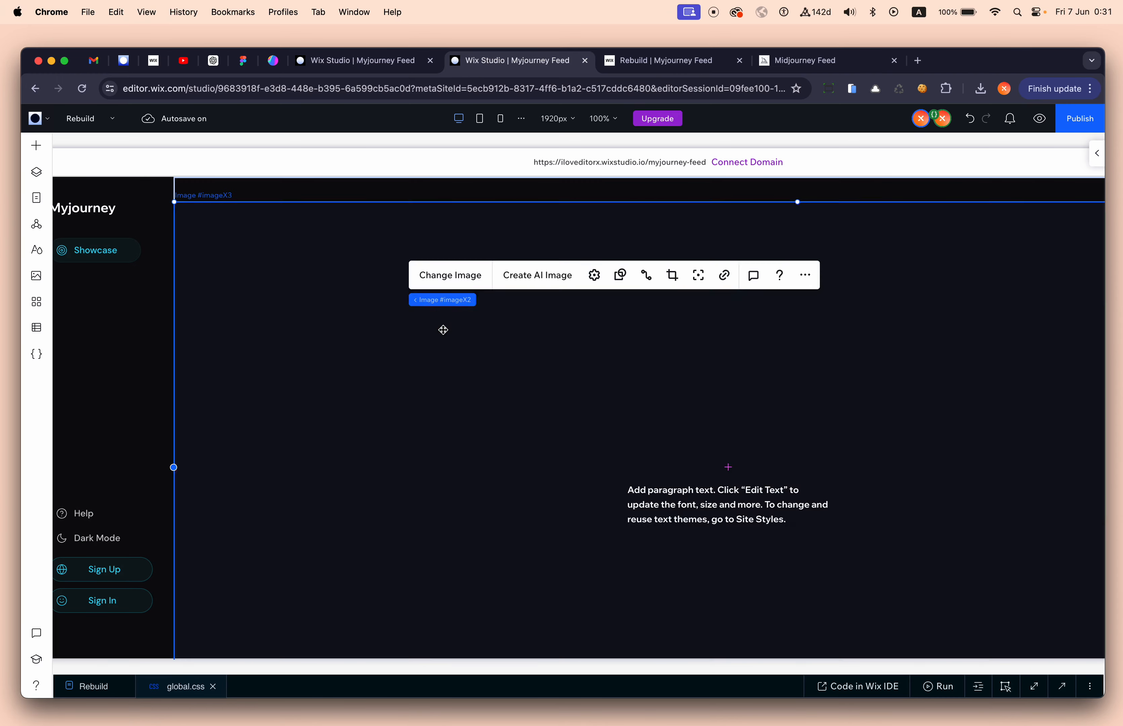
right_click(439, 326)
click(376, 257)
click(402, 63)
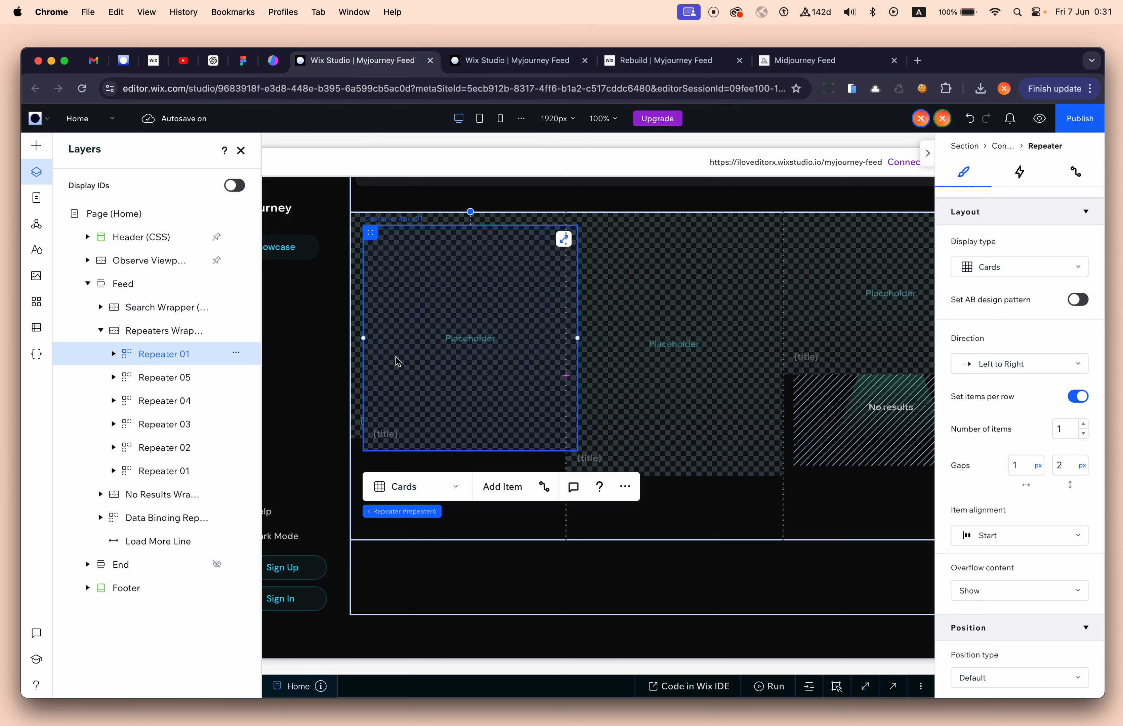
Step: Try again to cut the duplicated Repeater 01 on the Home page, and delete the duplicate
click(625, 489)
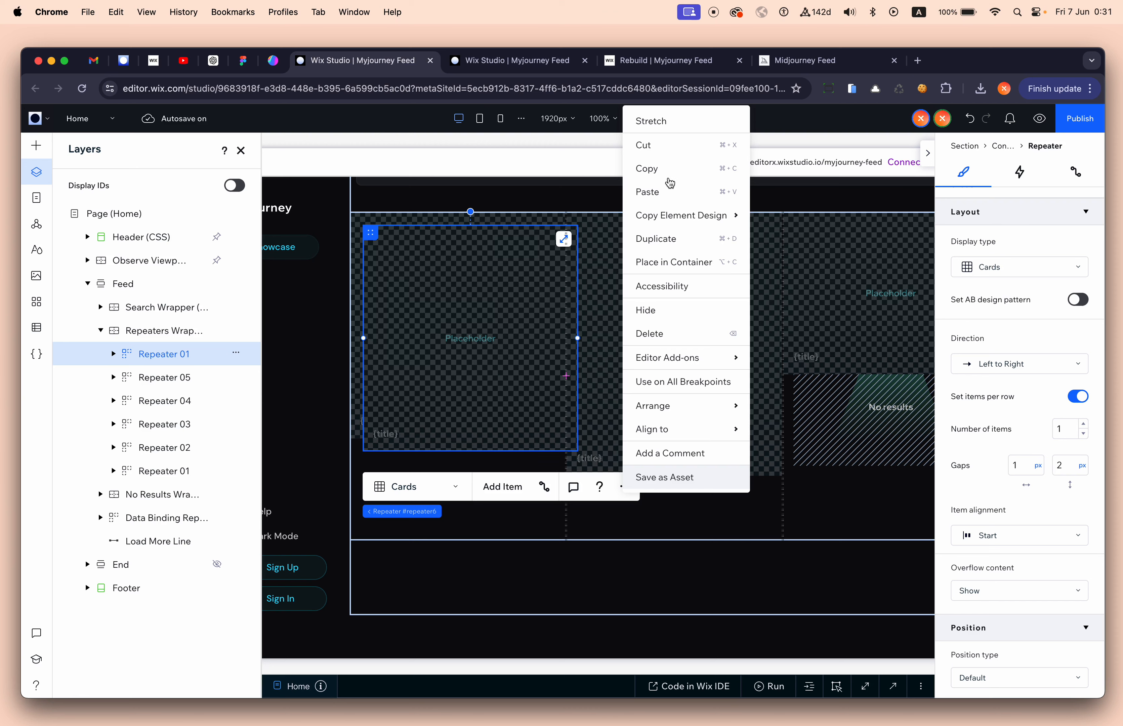
click(666, 149)
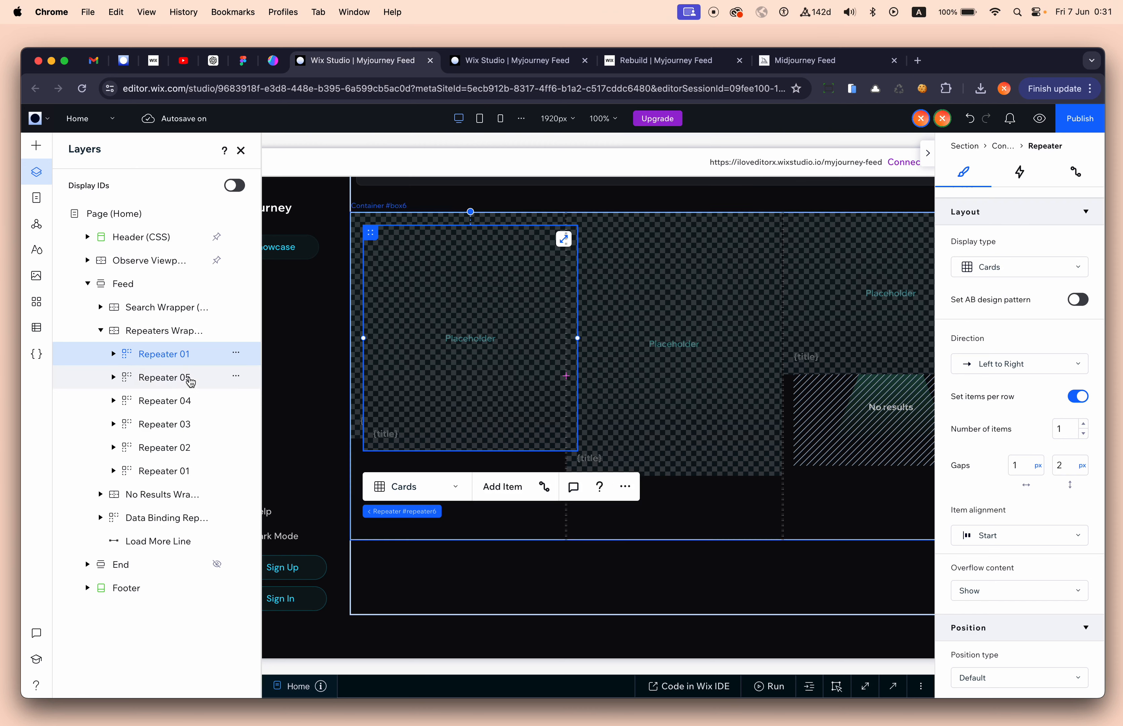
click(236, 353)
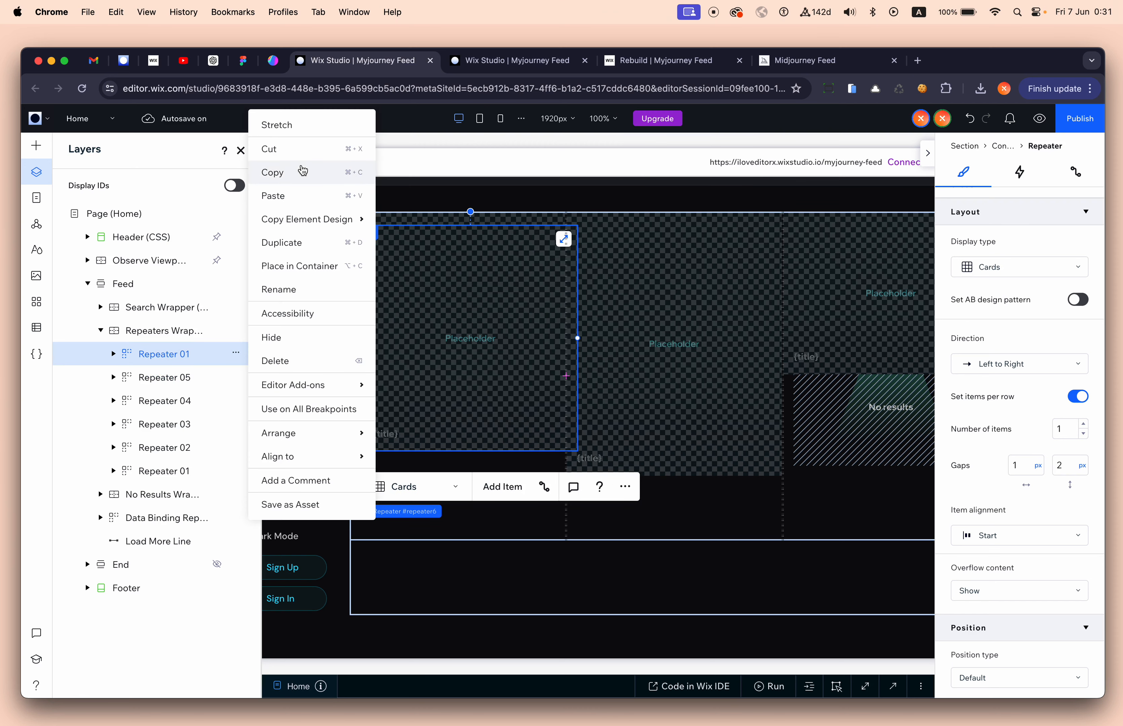
click(300, 155)
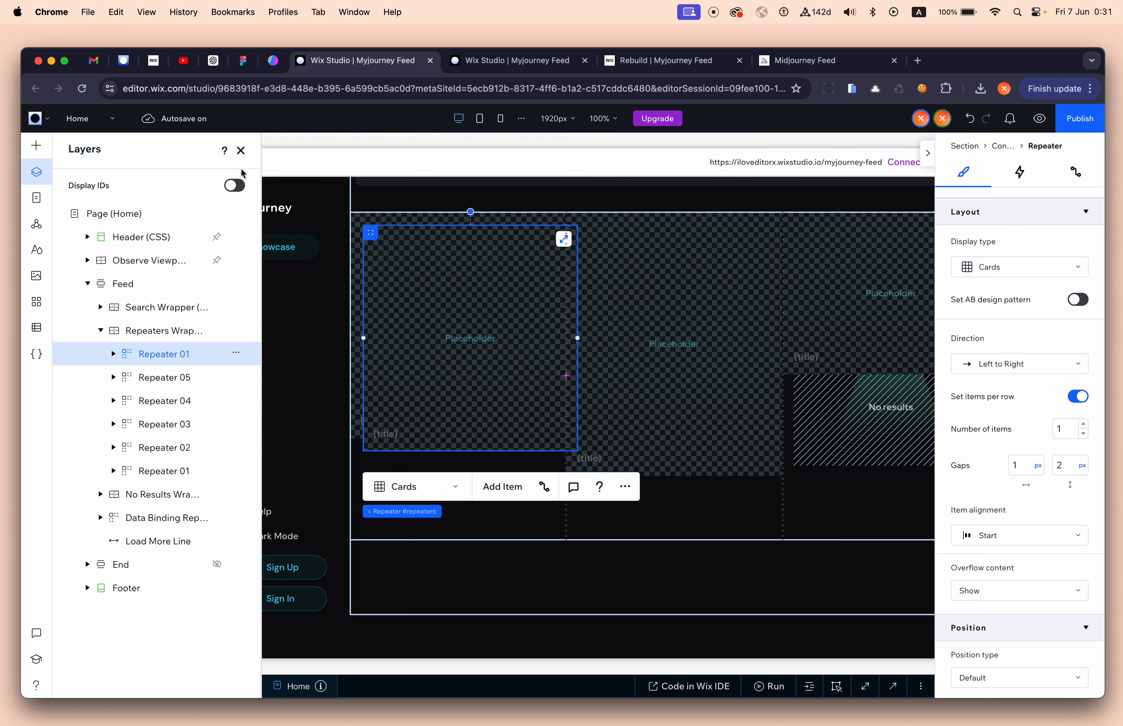
key(Delete)
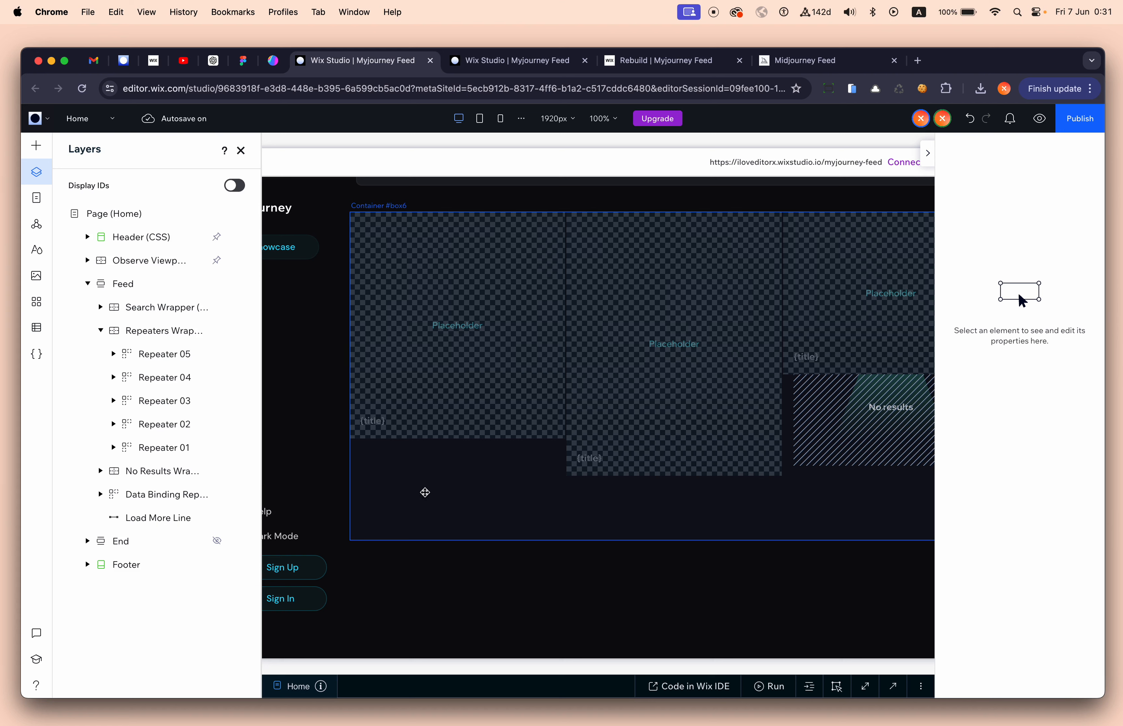
Step: Examine the Repeaters Wrapper container and Repeater 01's size, grid cell location, layout settings and available display types
click(425, 492)
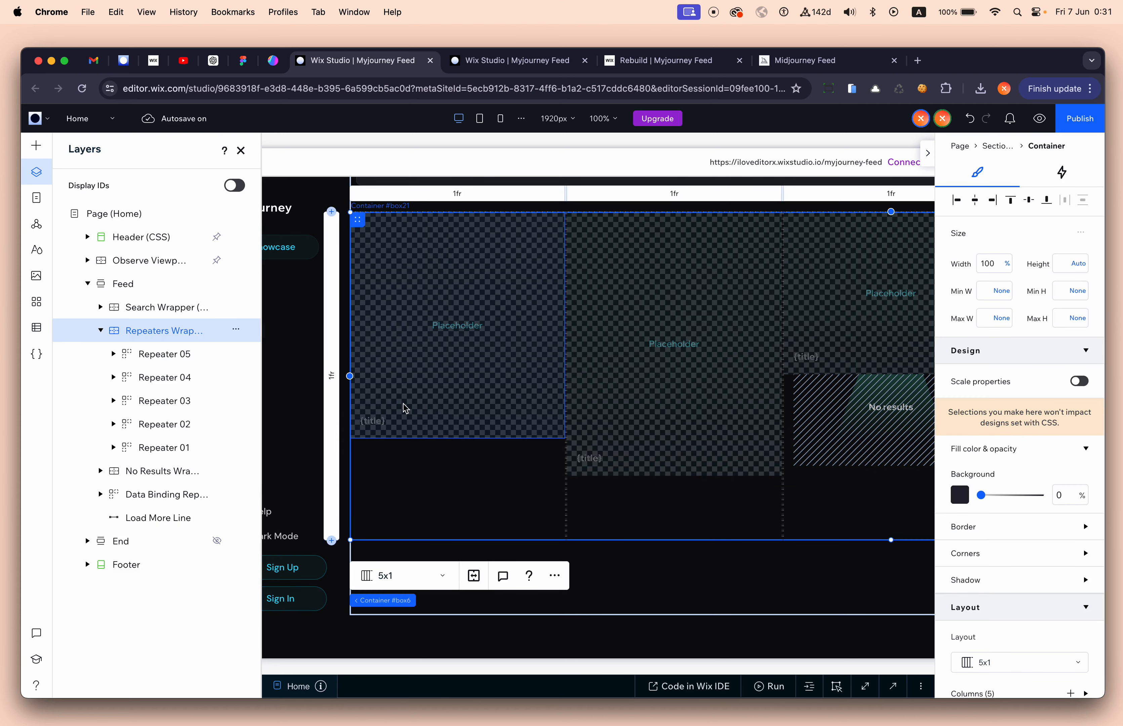
click(191, 446)
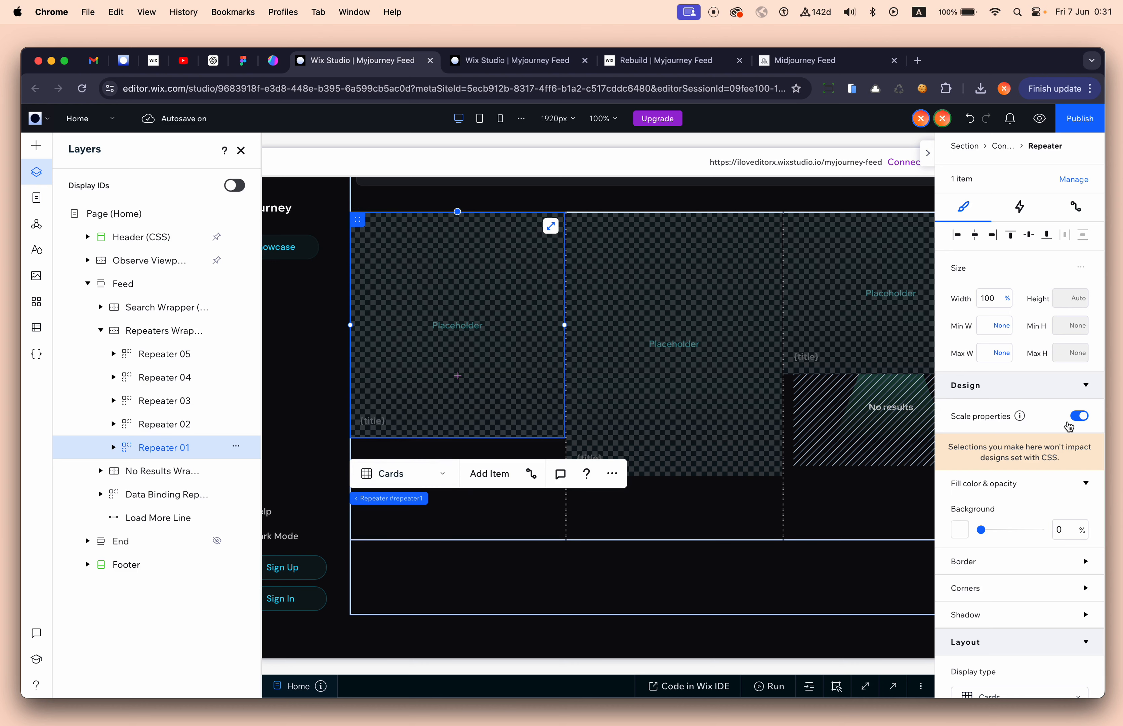
scroll(1071, 426, down, 10)
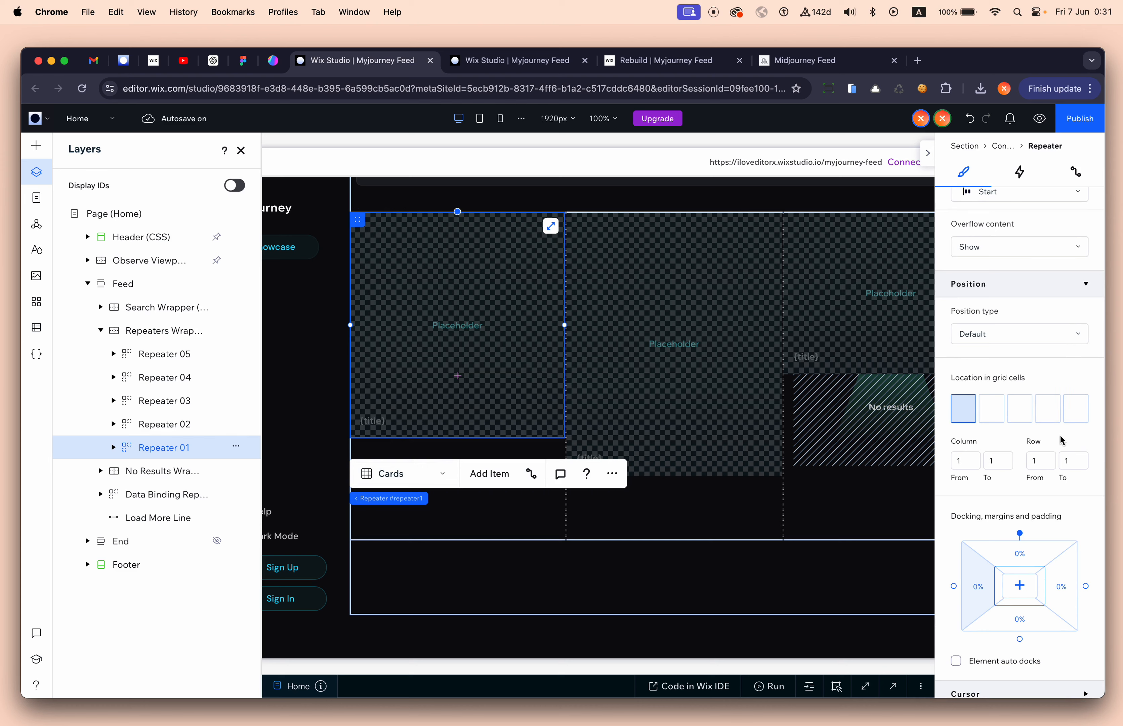
scroll(1062, 437, up, 5)
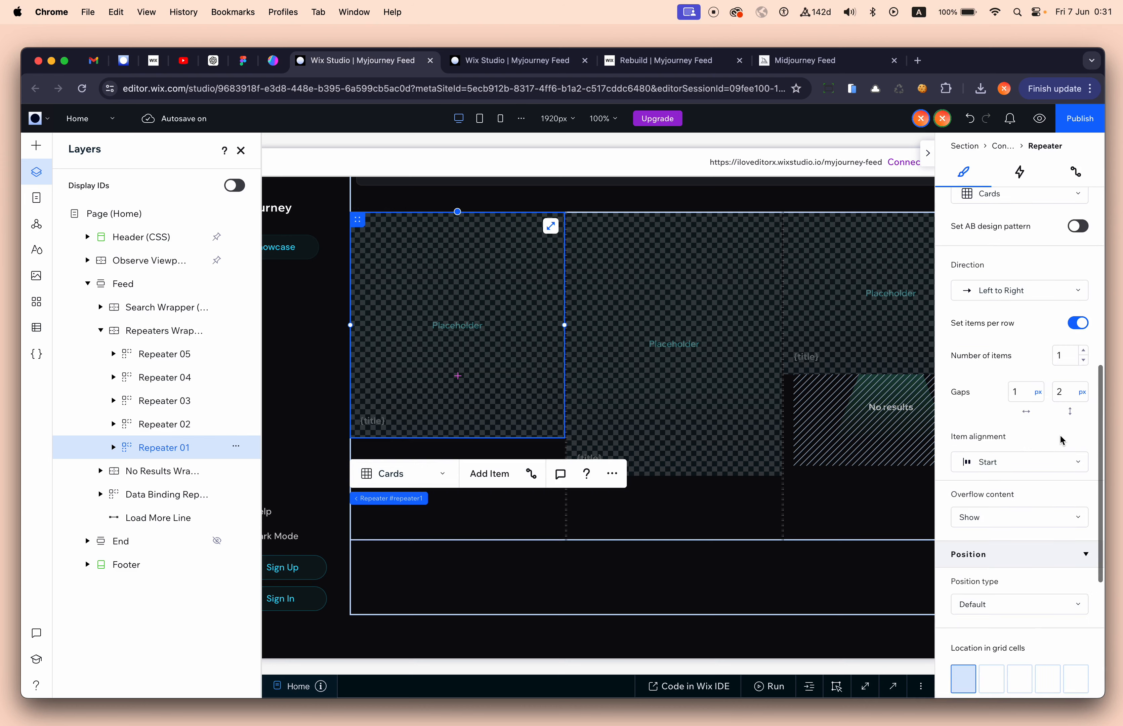
click(402, 482)
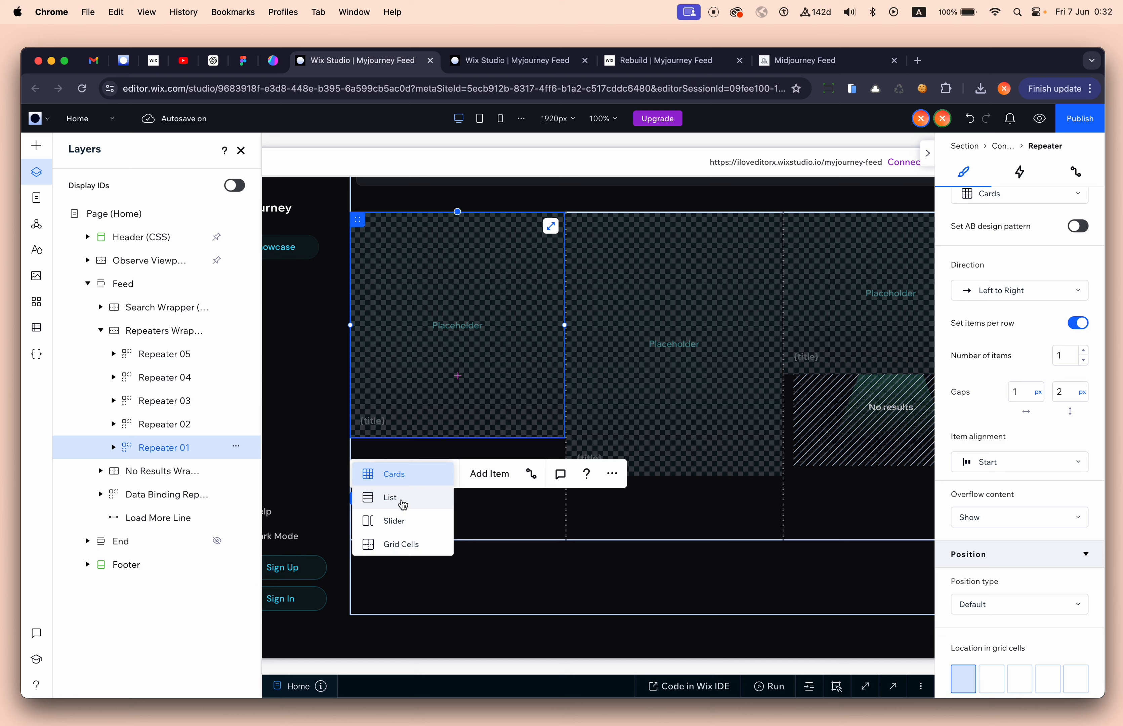
click(948, 336)
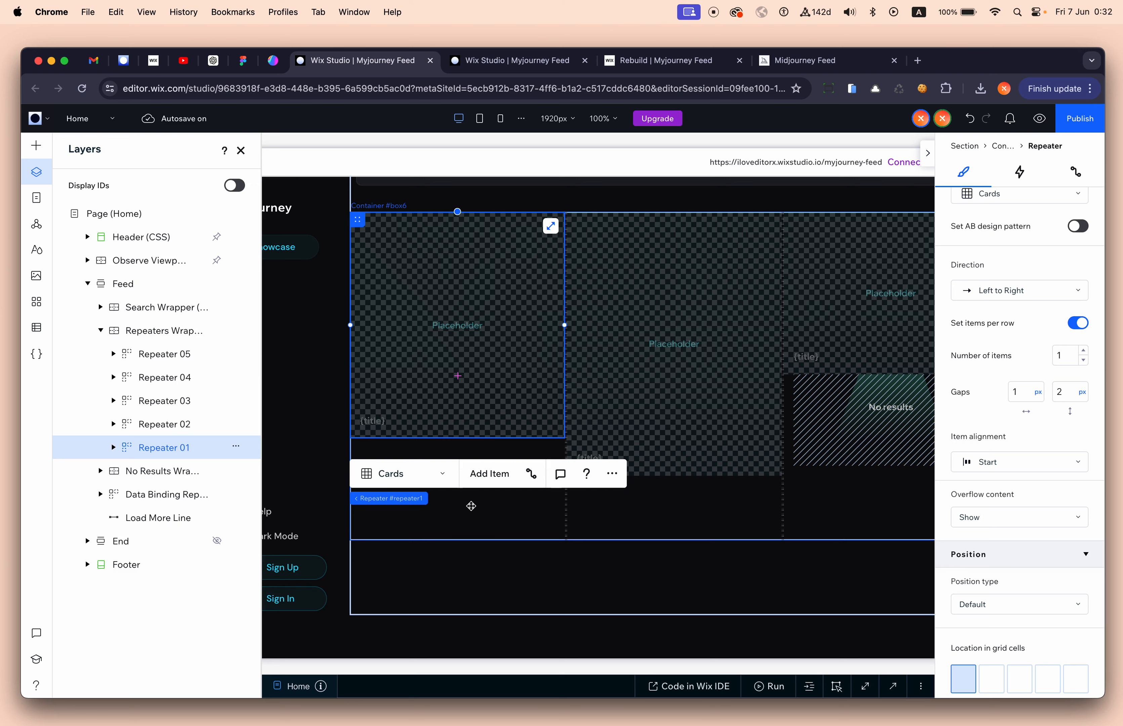
Step: Add a new repeater to the Feed section below the existing columns and reduce it to a single item
scroll(472, 503, down, 4)
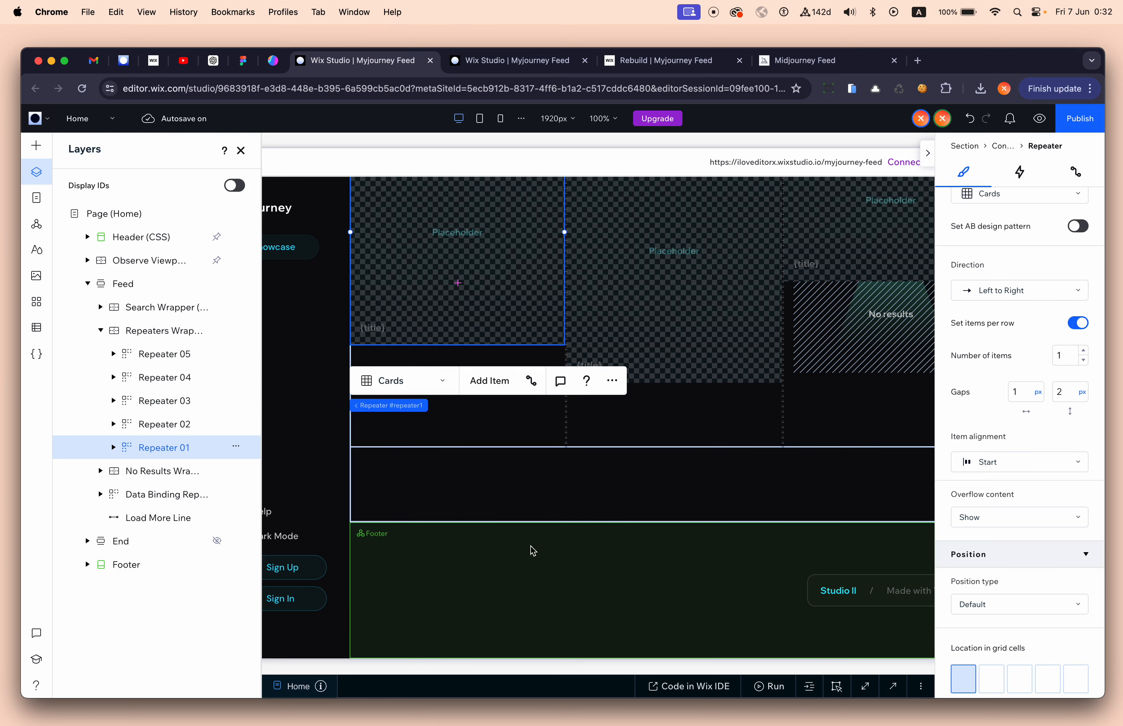
click(513, 495)
scroll(512, 496, right, 5)
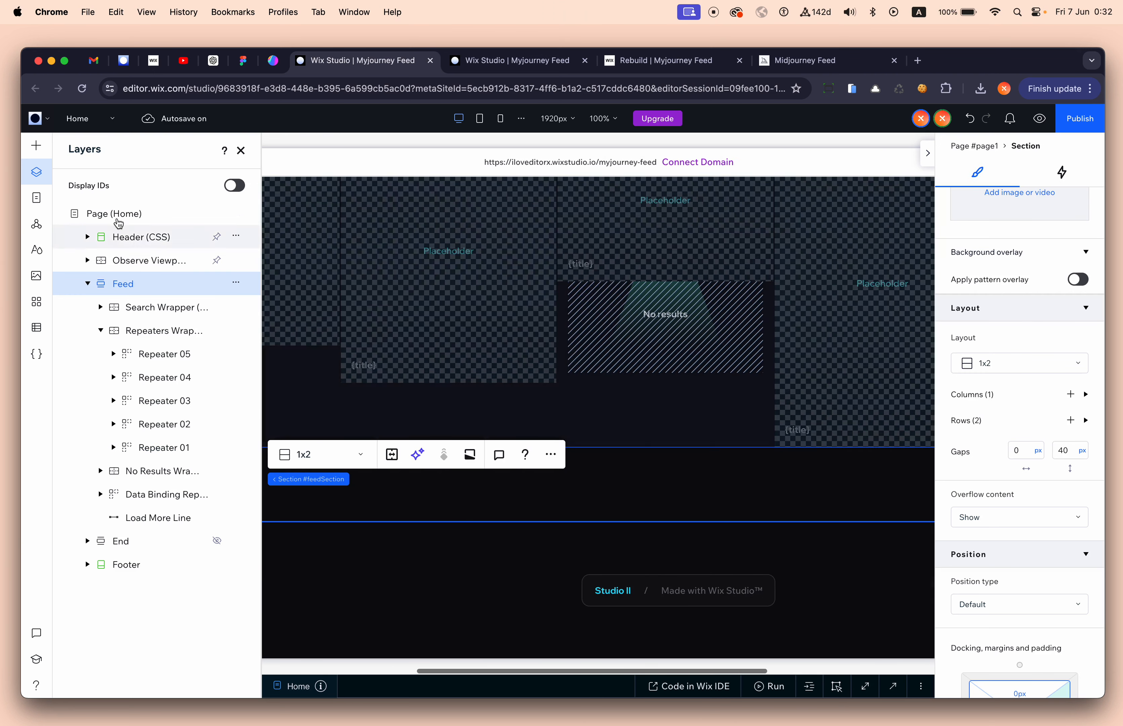
click(36, 146)
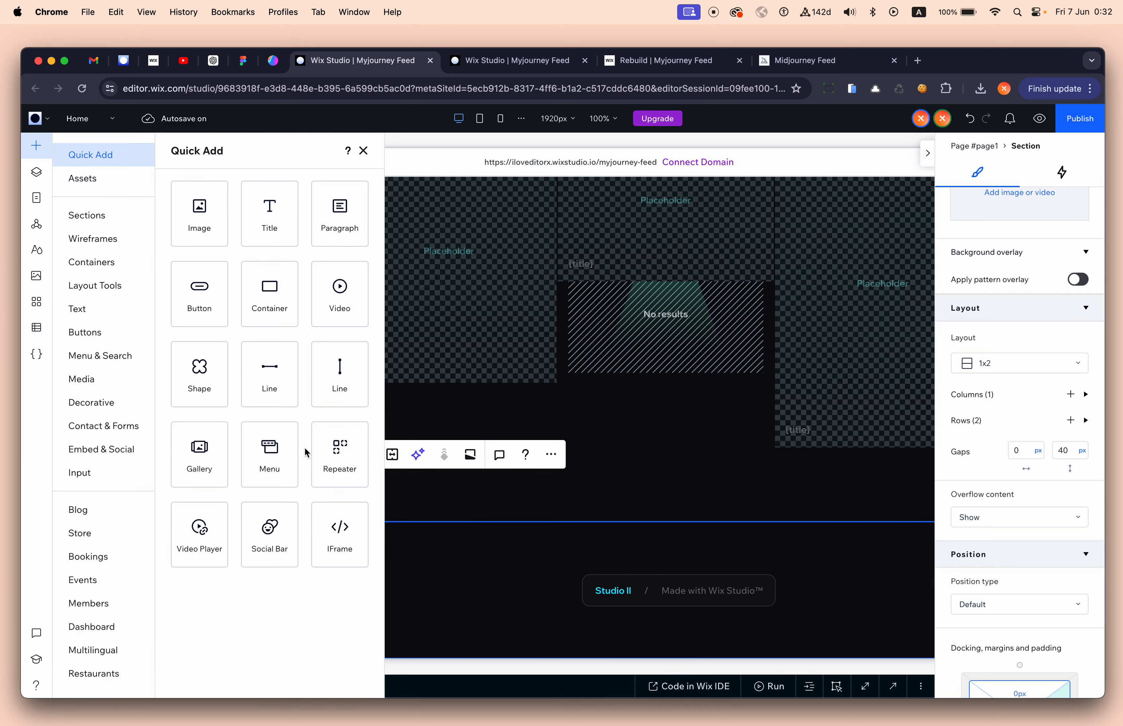
drag(338, 455, 575, 484)
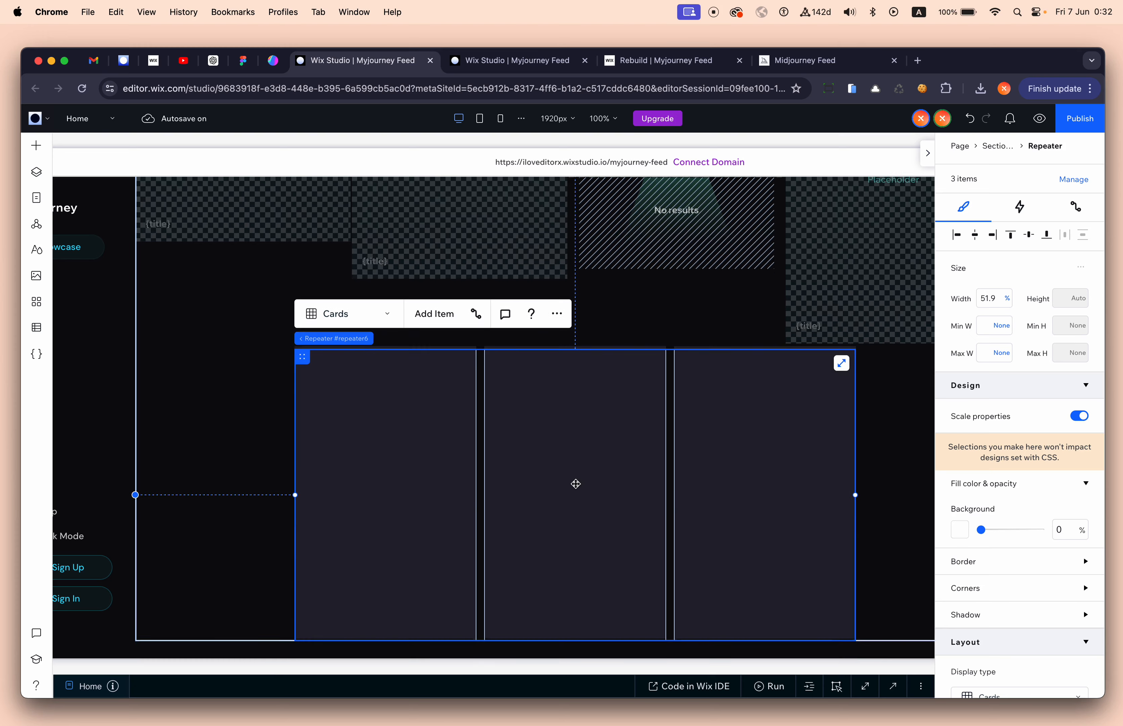
click(746, 456)
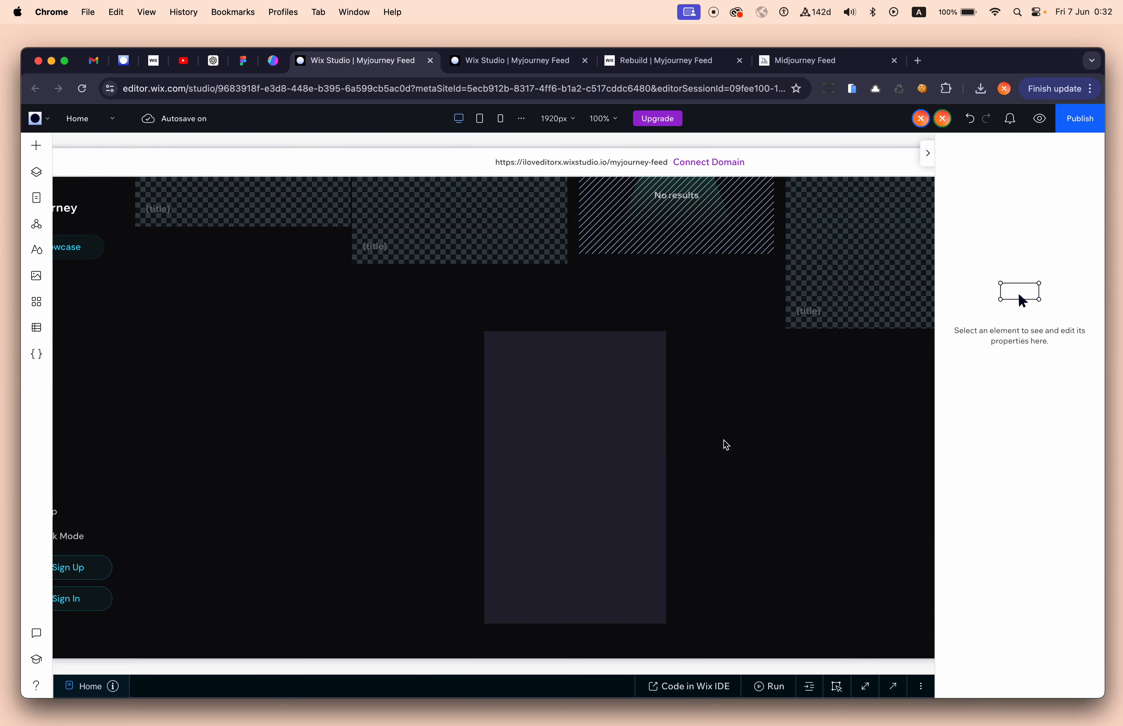
click(696, 419)
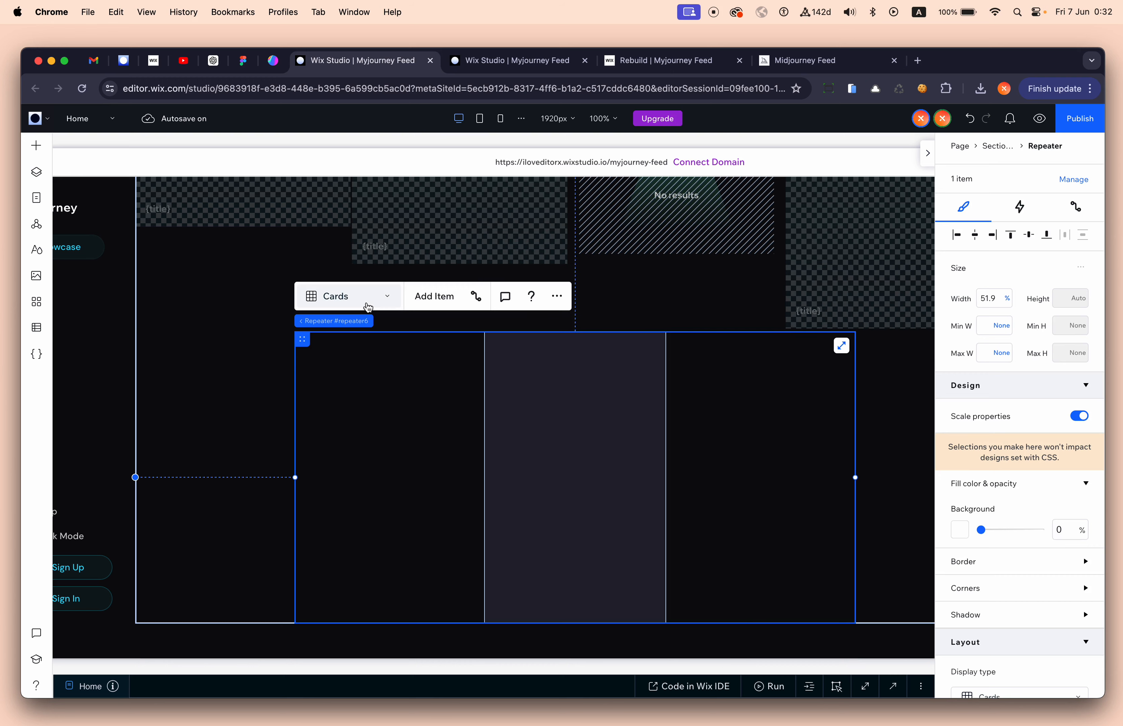
Step: Try changing the new repeater's number of items per row and undo the change
scroll(1053, 551, down, 5)
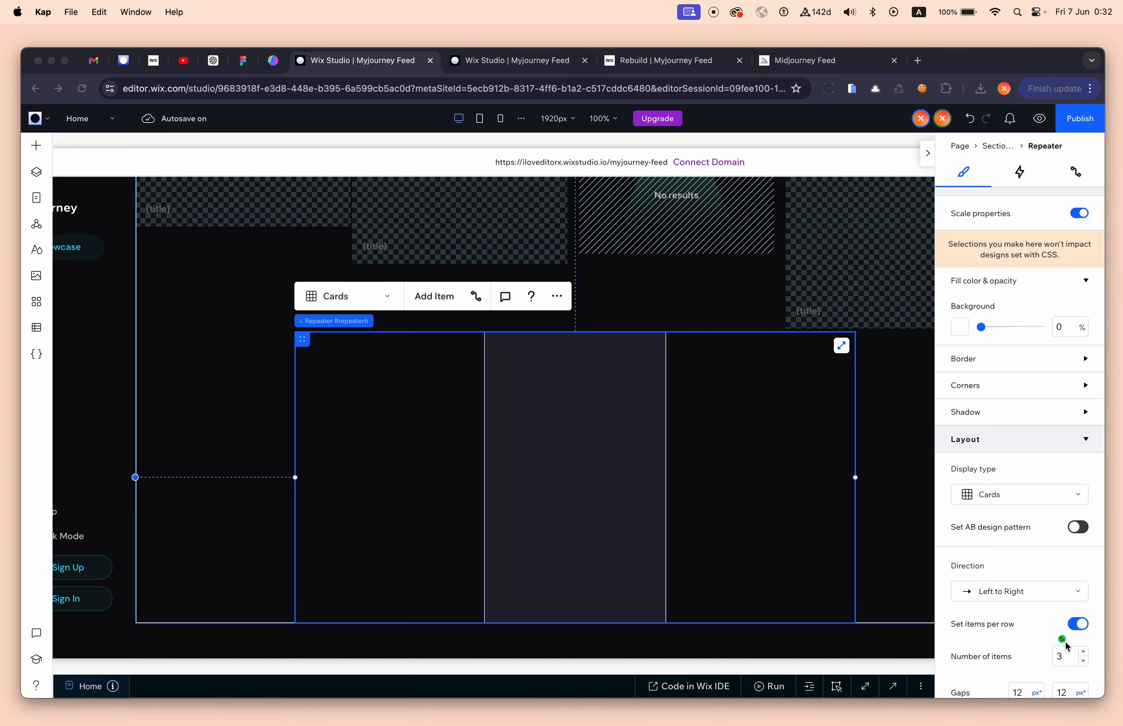
scroll(1068, 647, down, 3)
click(1064, 535)
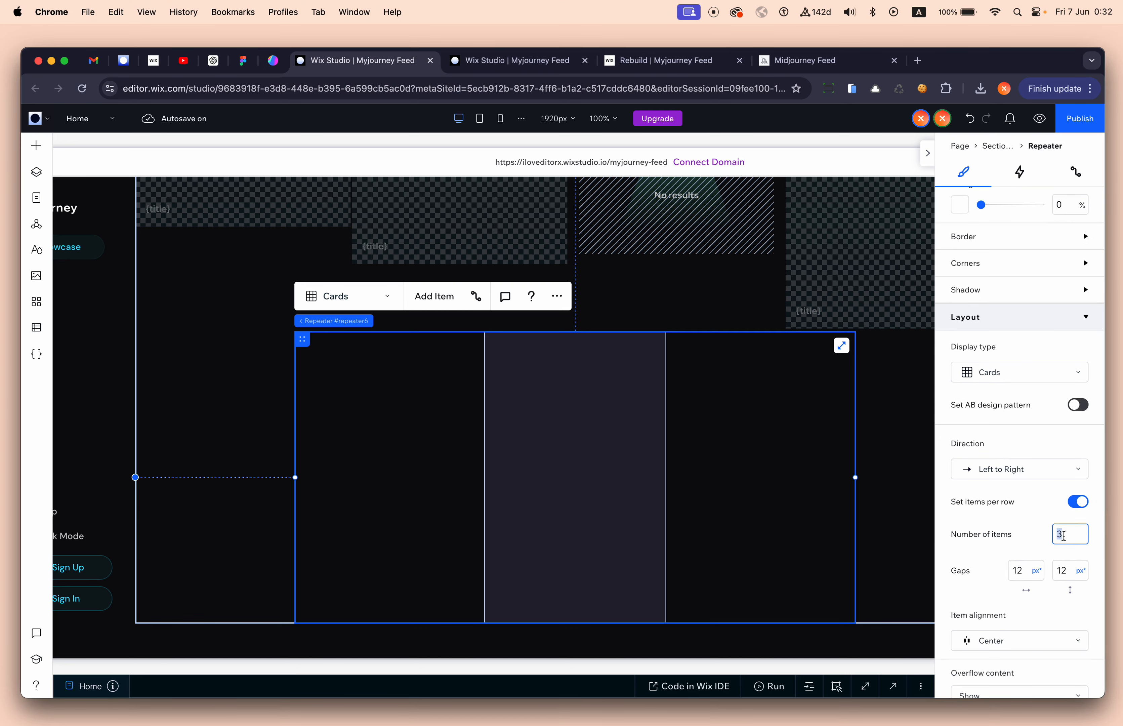
click(1033, 543)
key(super+z)
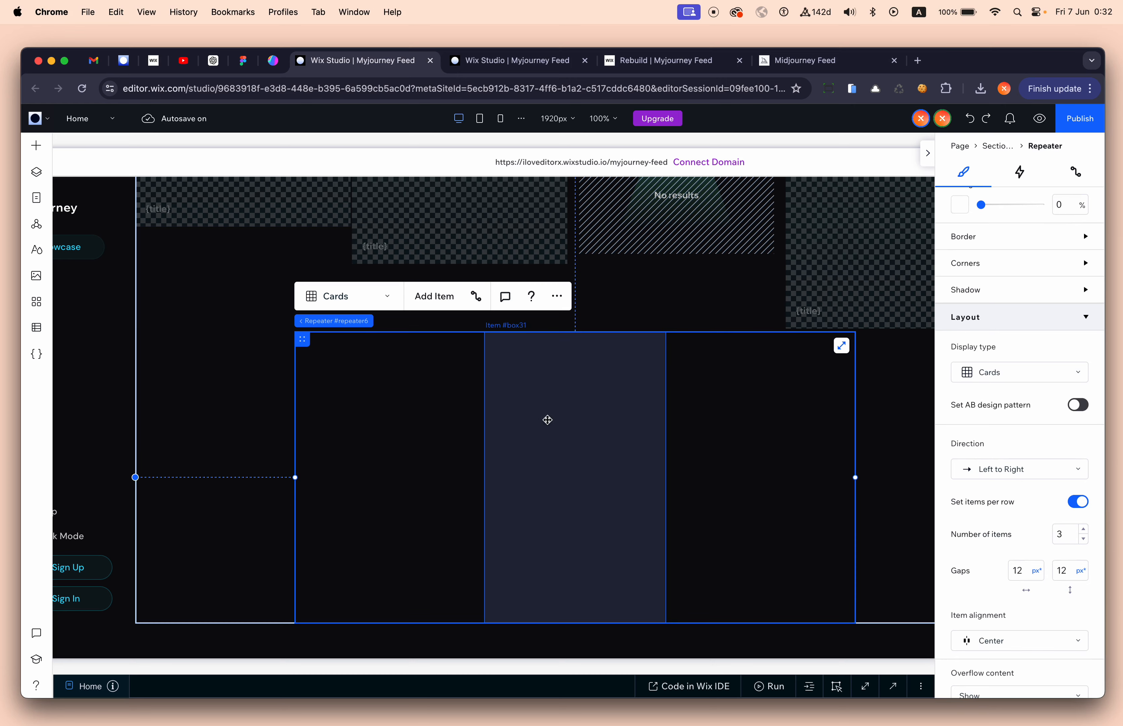
Step: Try the List display type on the new repeater, undo it and delete the repeater
click(370, 299)
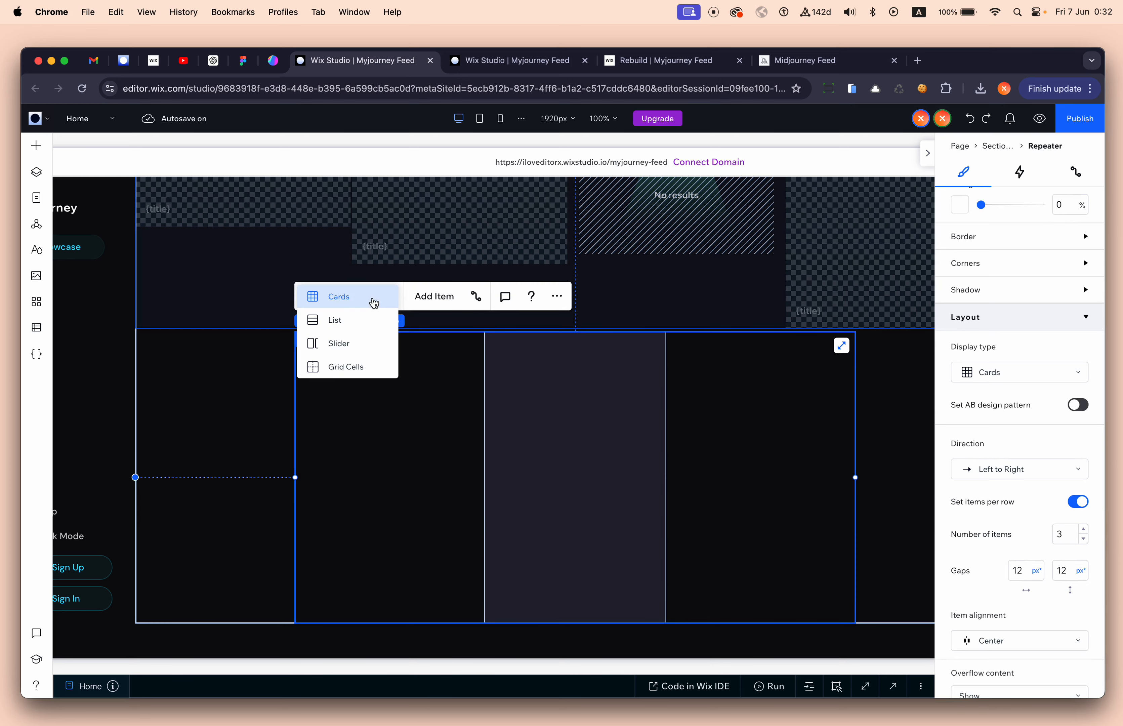
click(368, 324)
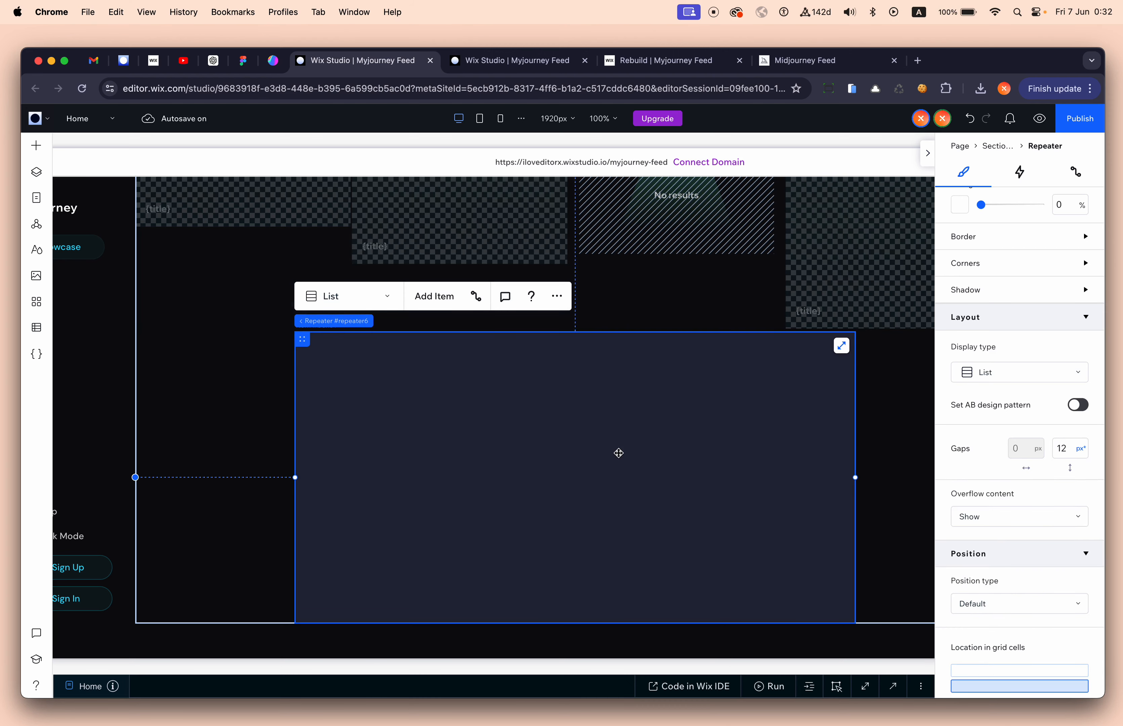
key(super+z)
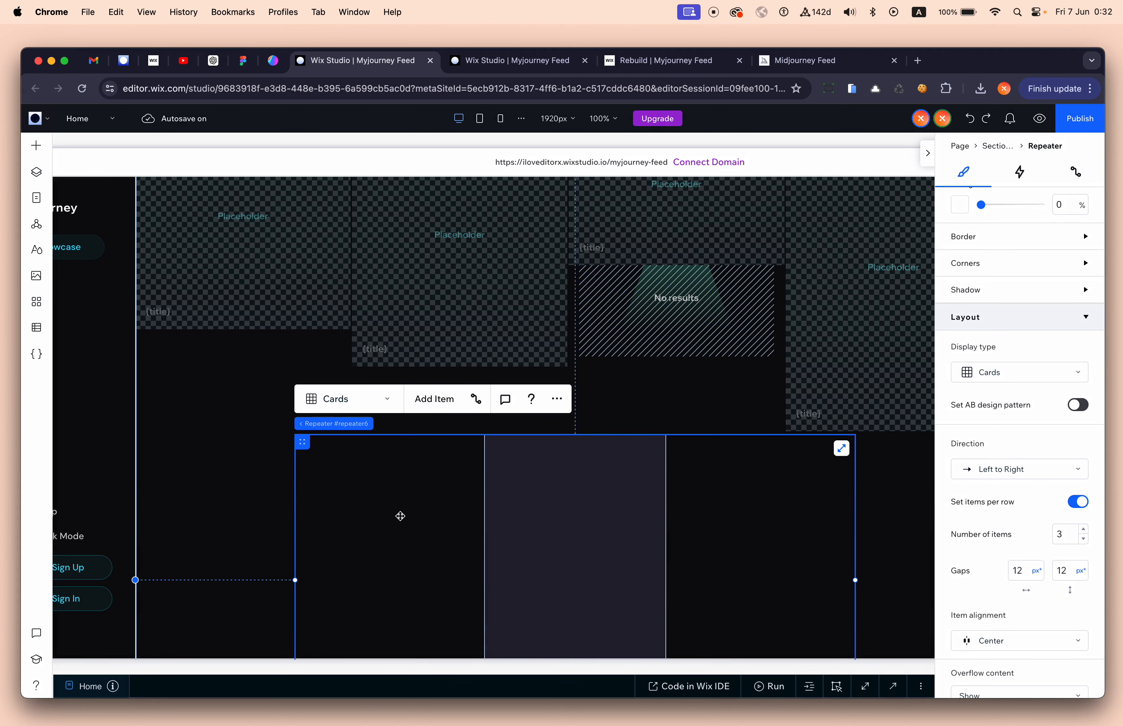
key(Delete)
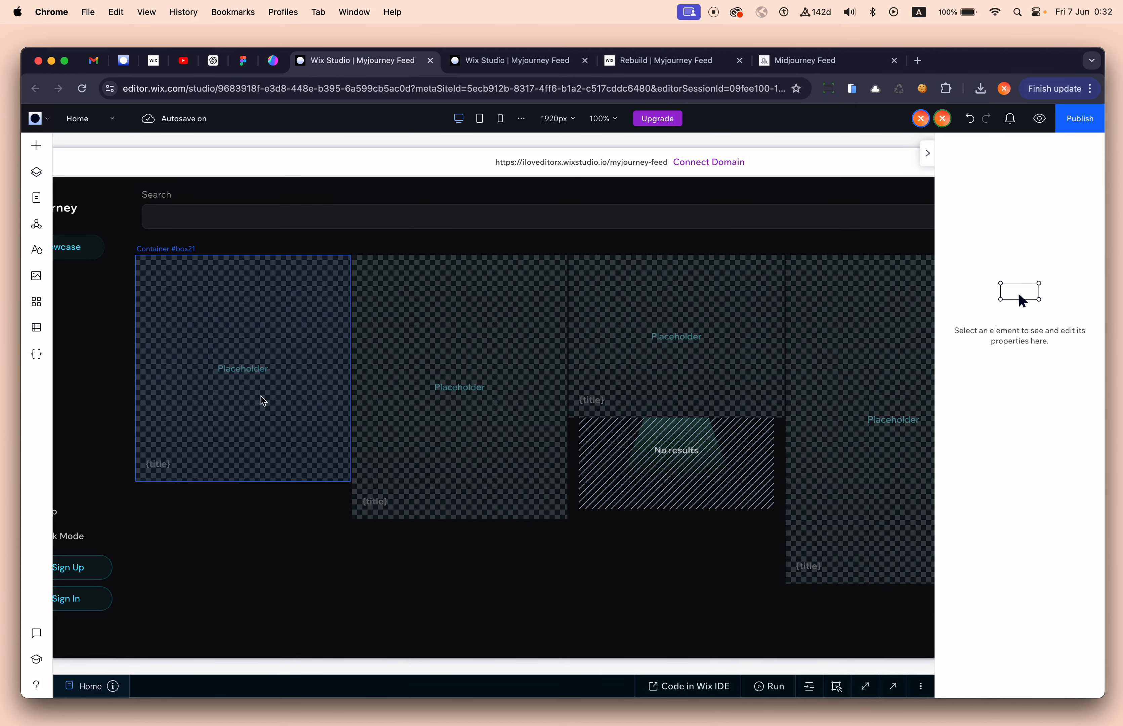
Step: Examine the item structure inside Repeater 01, from its title wrapper container to the Image element and its size settings
click(246, 421)
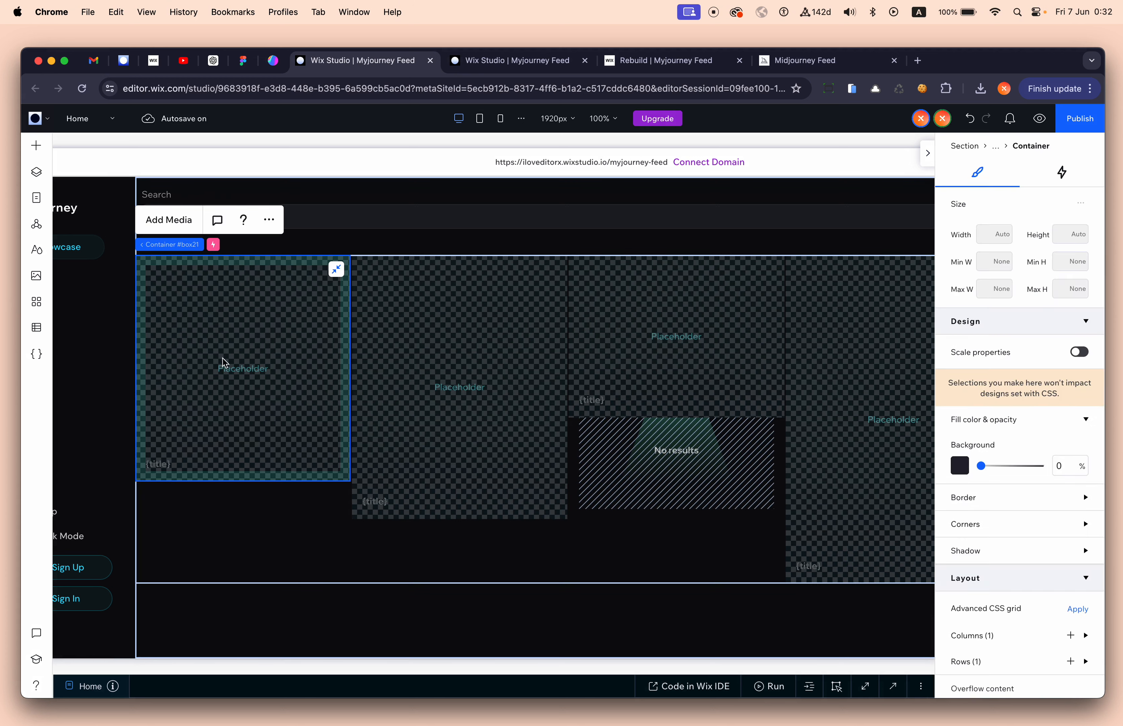
click(37, 172)
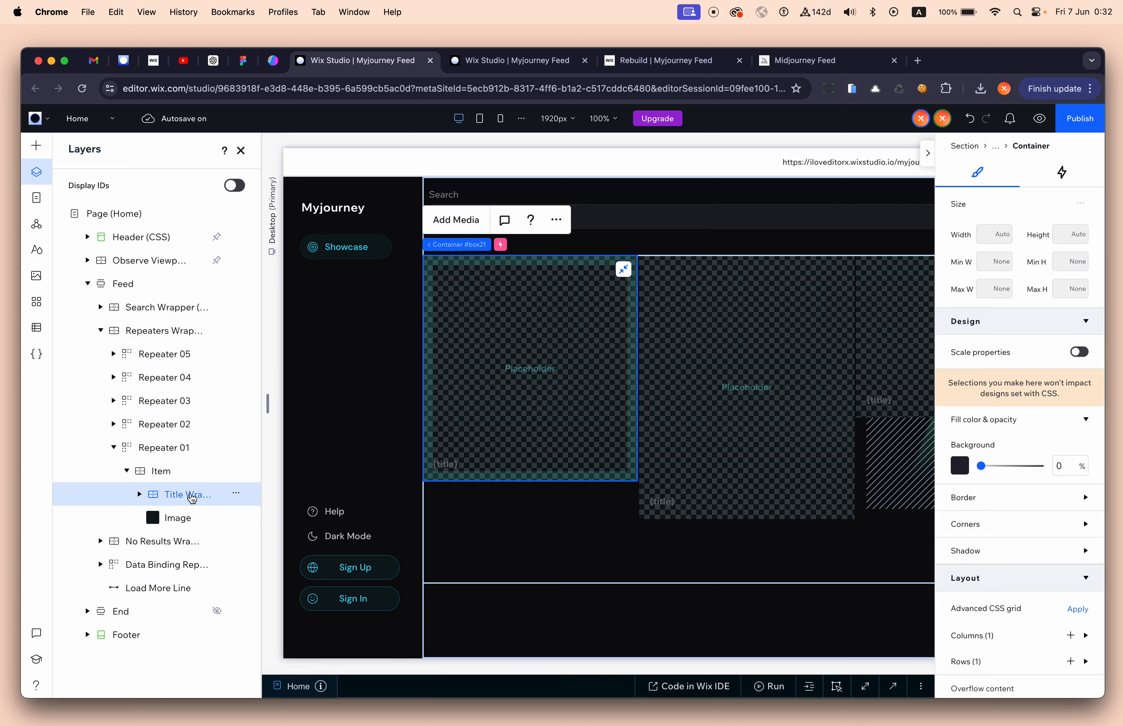
click(184, 519)
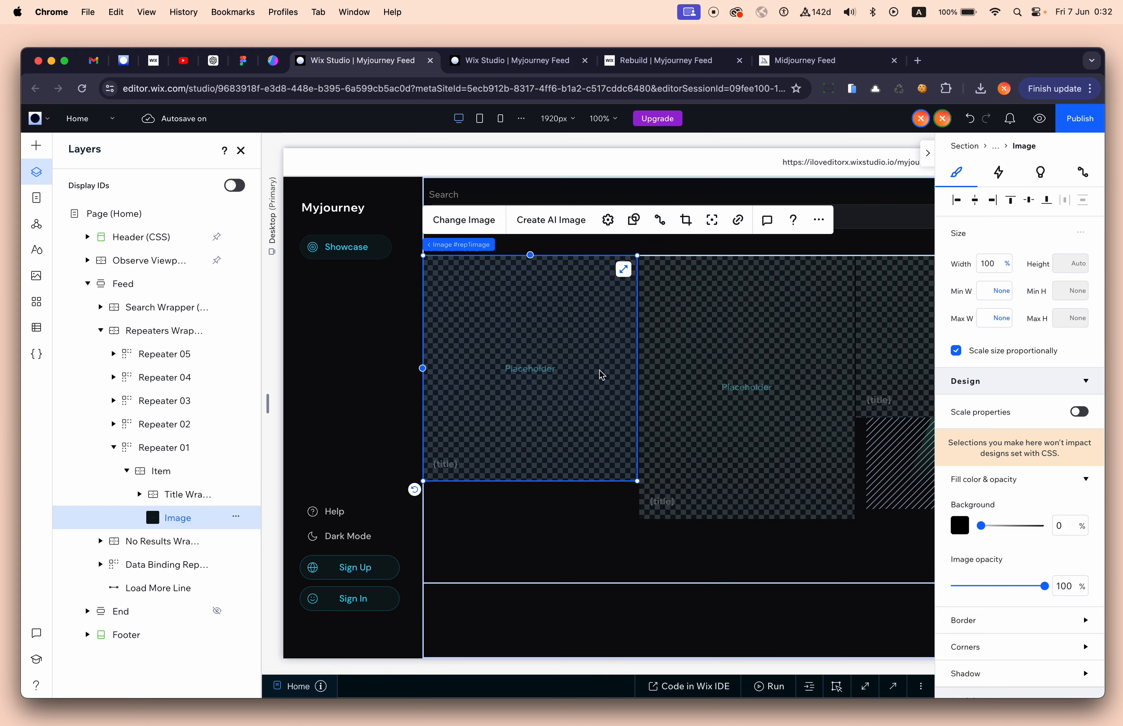
scroll(604, 527, down, 3)
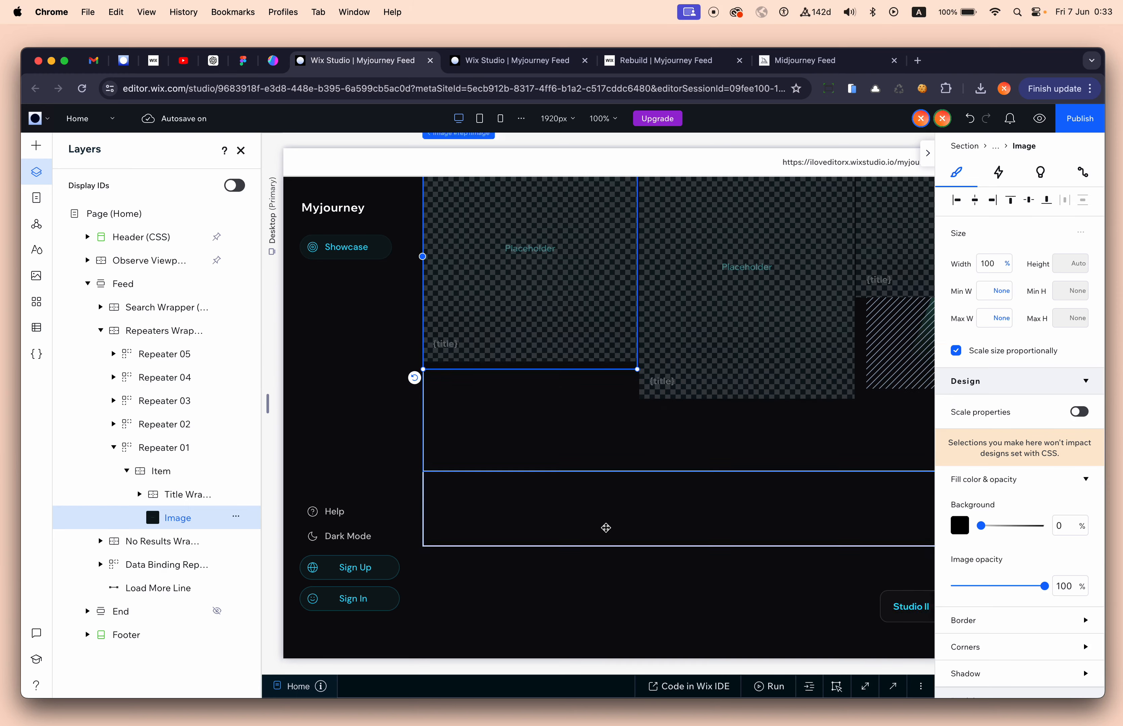
Step: Undo the deletion of the new repeater below the feed columns and set its item alignment to Start
click(970, 118)
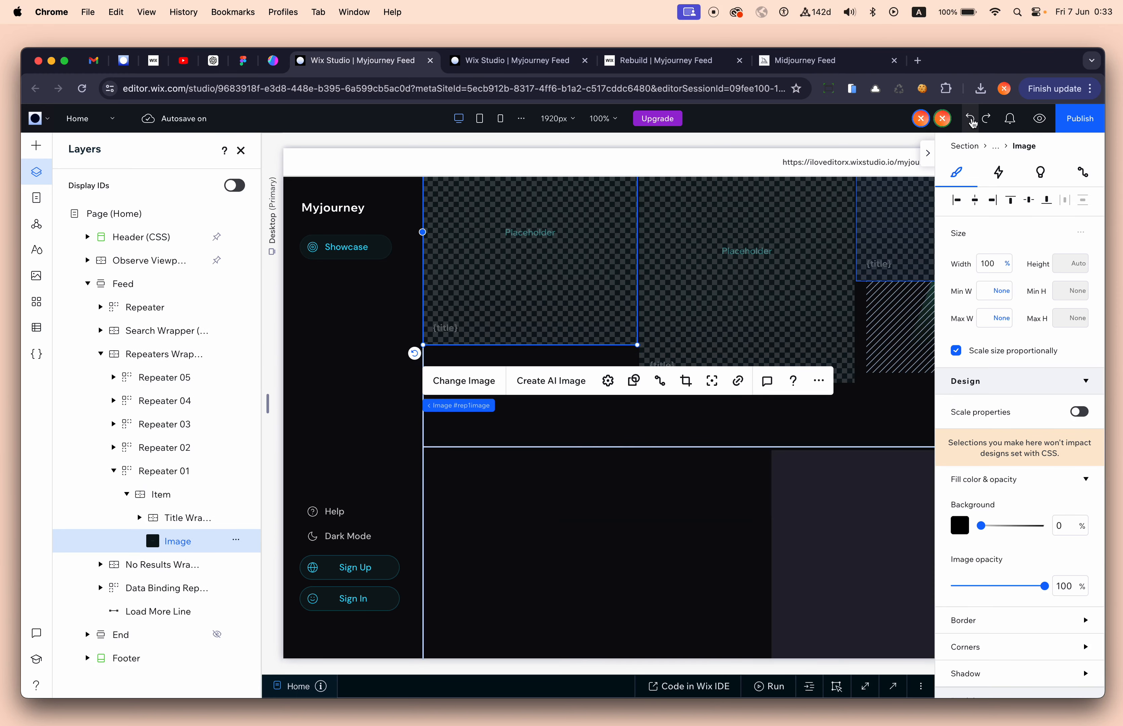
click(602, 521)
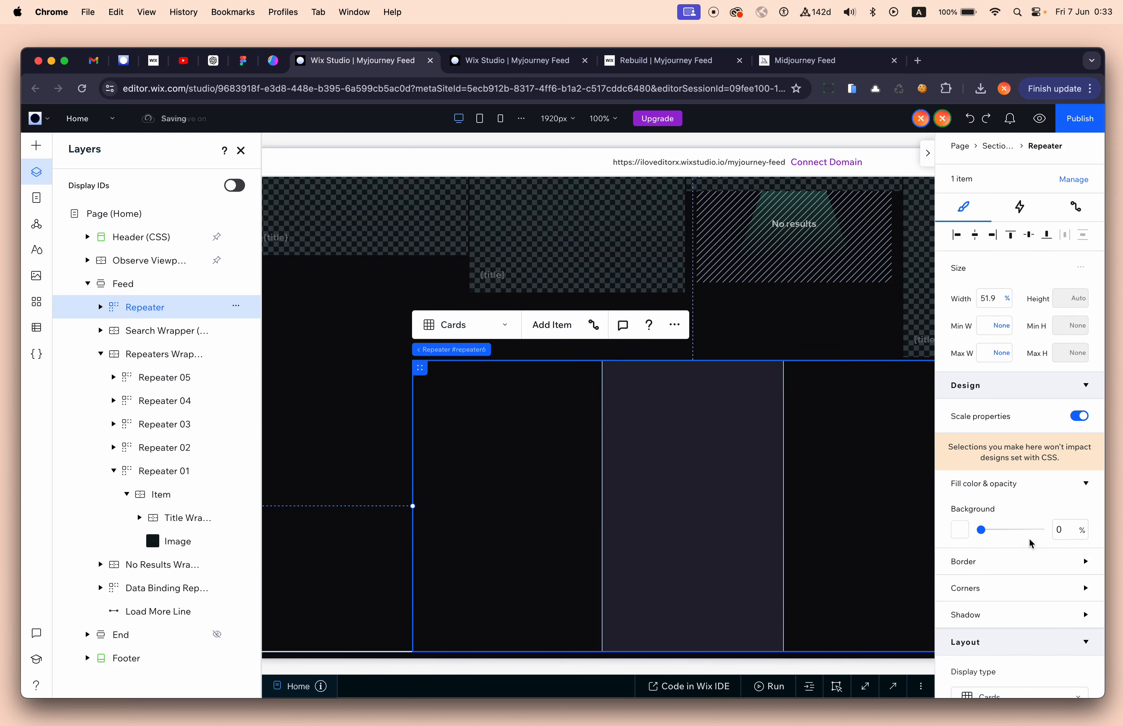
scroll(1021, 596, down, 5)
scroll(1022, 595, down, 1)
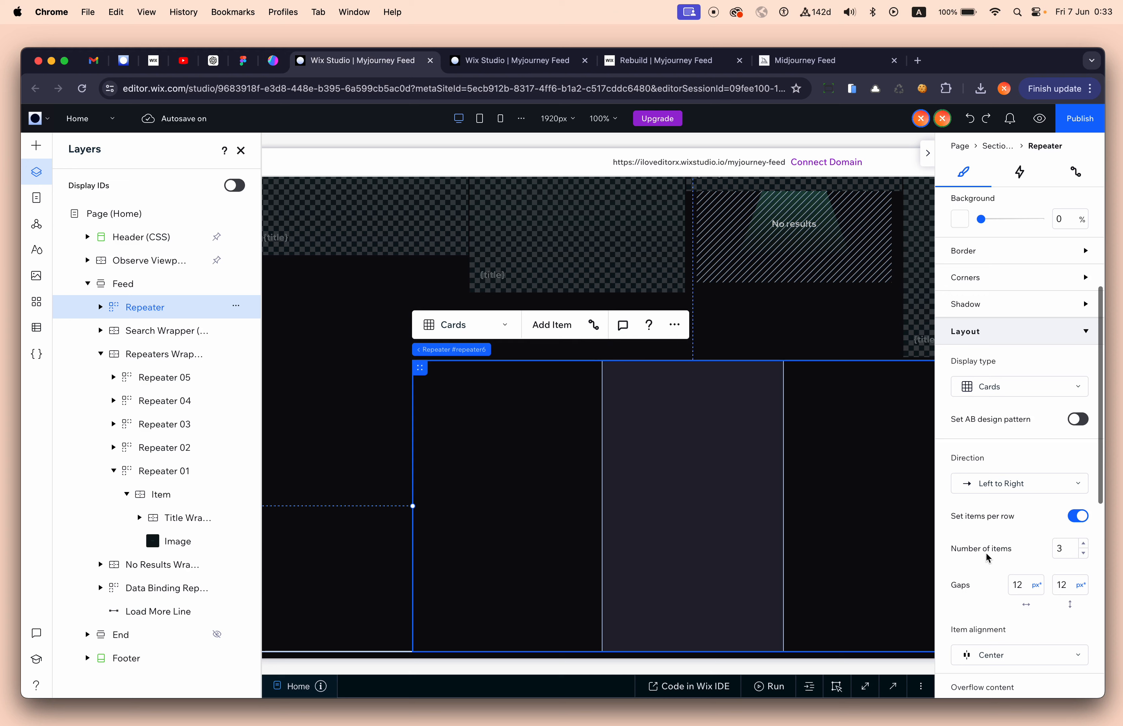
click(996, 655)
click(992, 539)
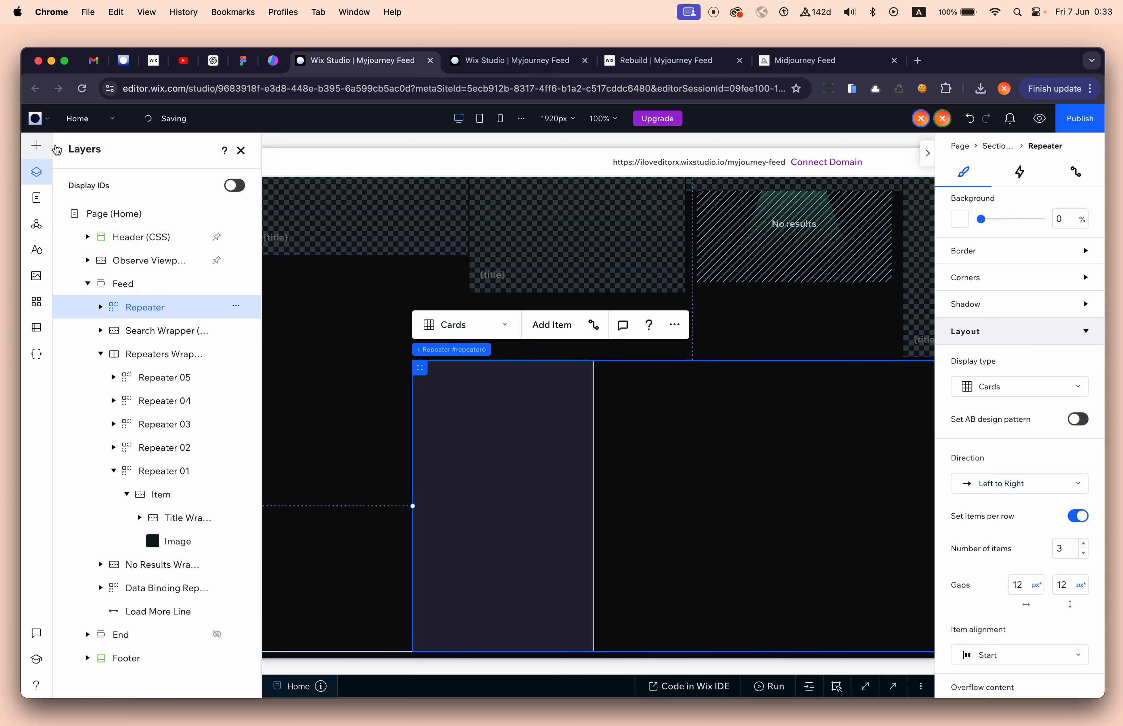
Step: Add an image to the repeater's item, scale it to about 91% width and reduce its height
click(36, 146)
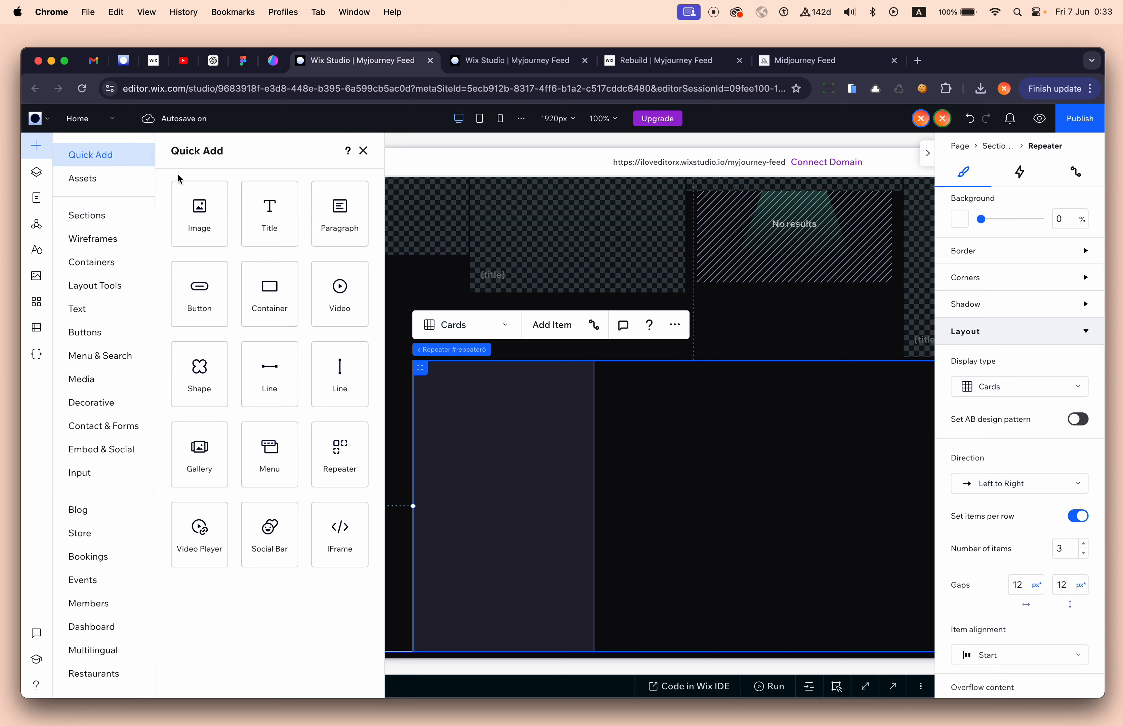
drag(208, 217, 470, 407)
drag(490, 443, 490, 445)
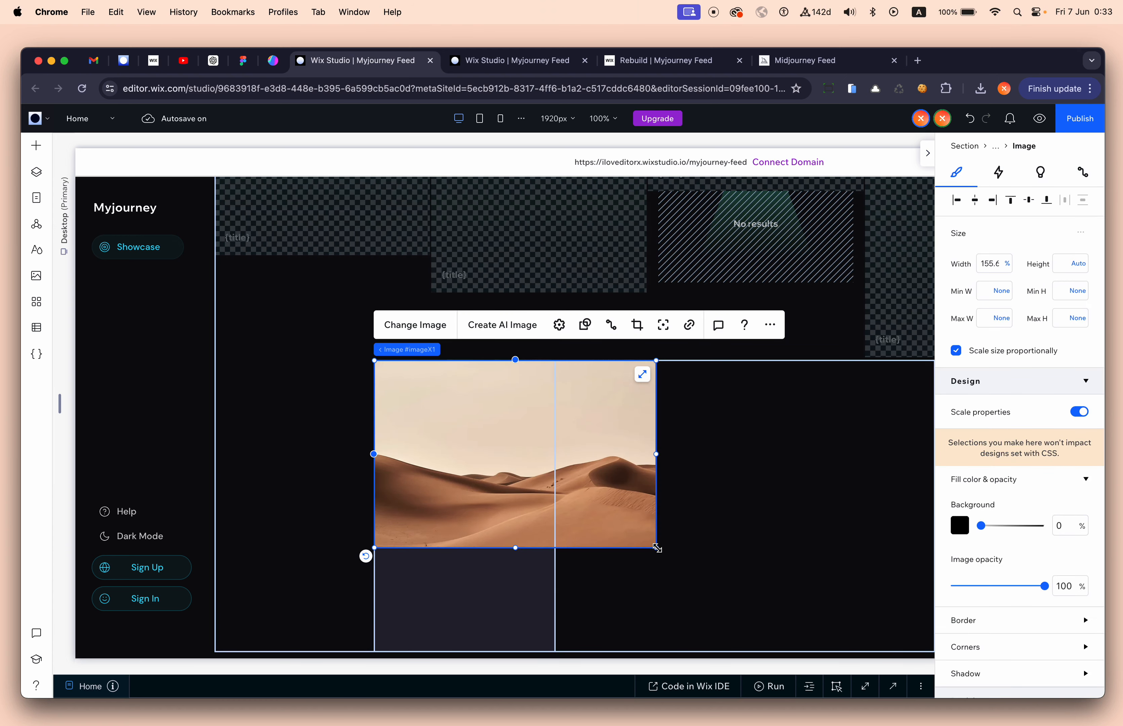
drag(657, 549, 542, 517)
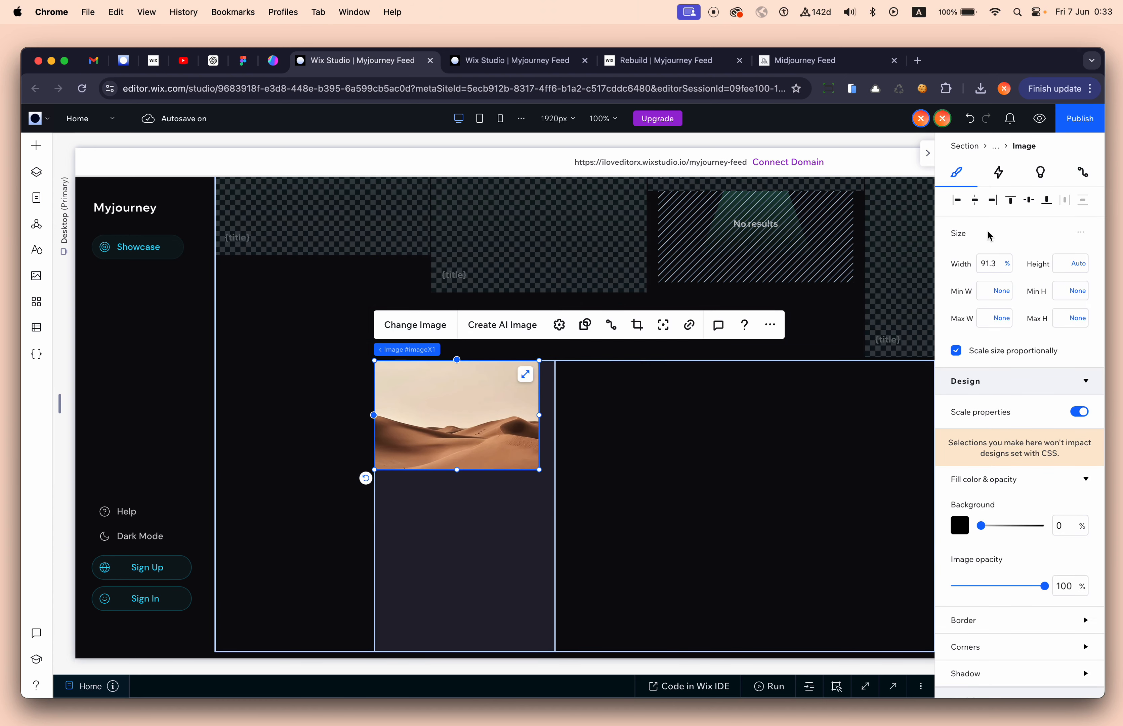
drag(461, 470, 490, 444)
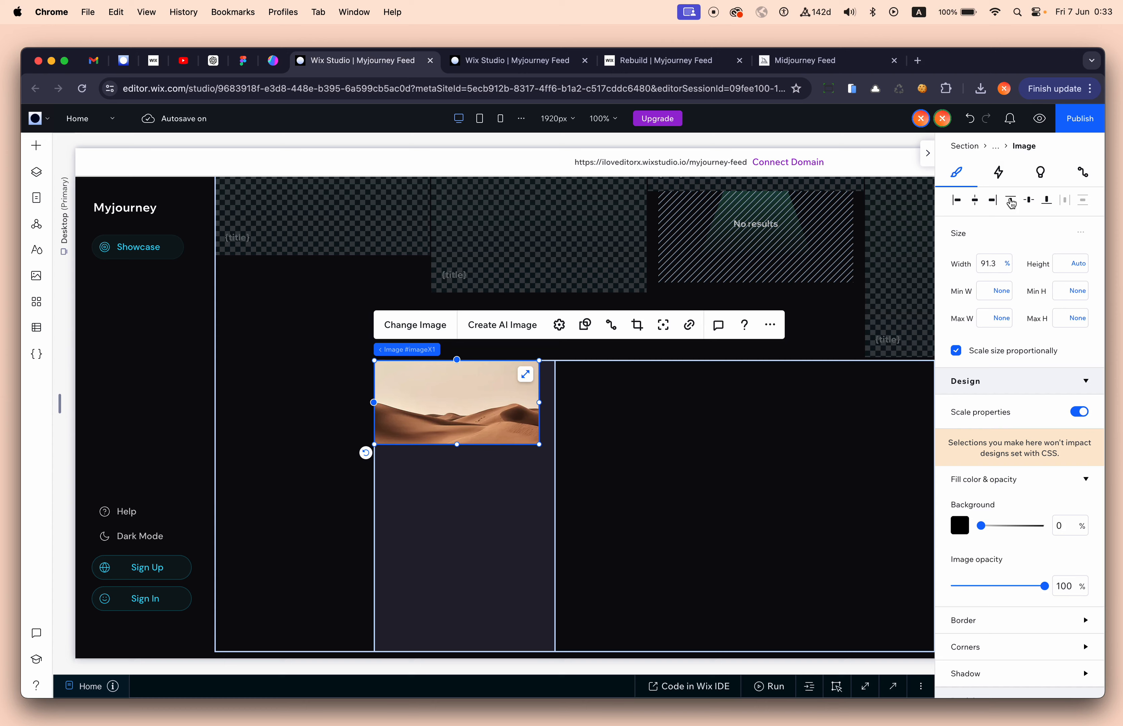
Step: Set the desert image's width to 100% and flatten it into a low, wide strip
scroll(995, 414, down, 6)
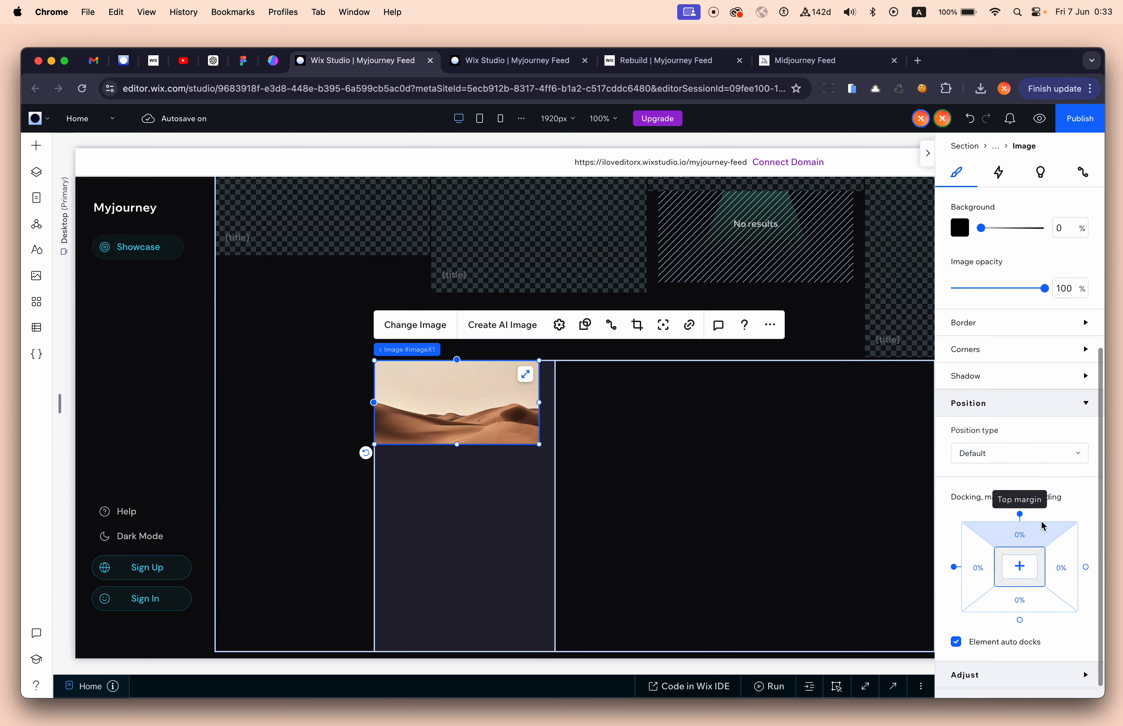
scroll(1013, 396, up, 6)
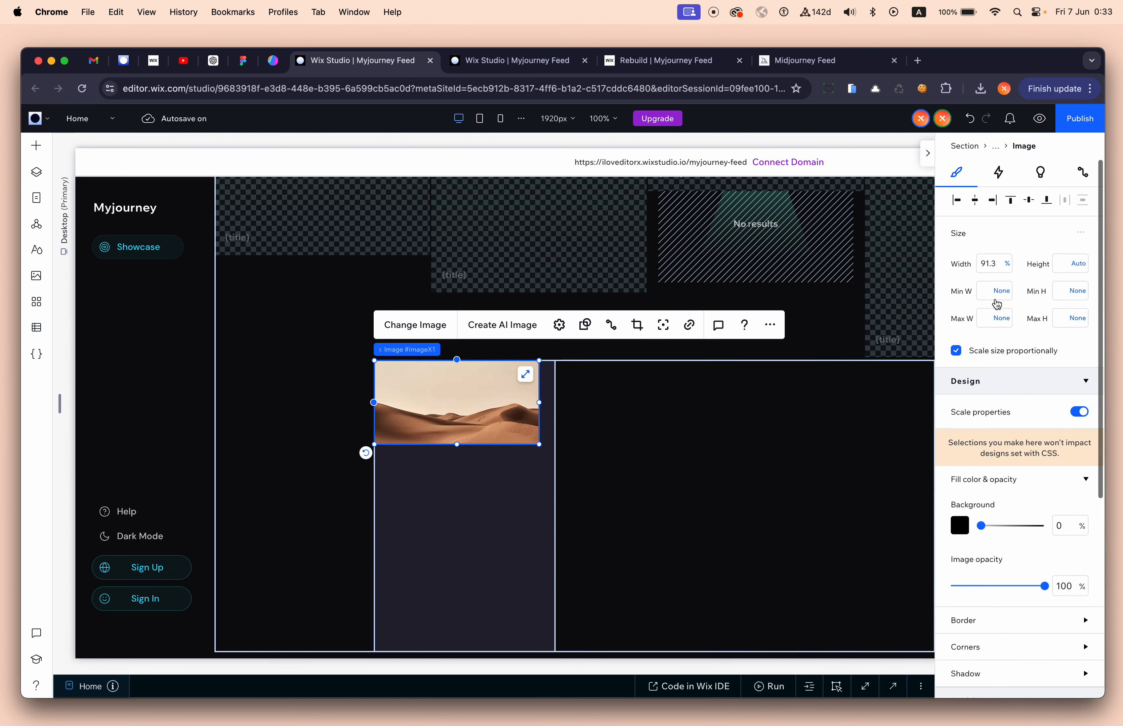
click(991, 264)
text(100)
key(Return)
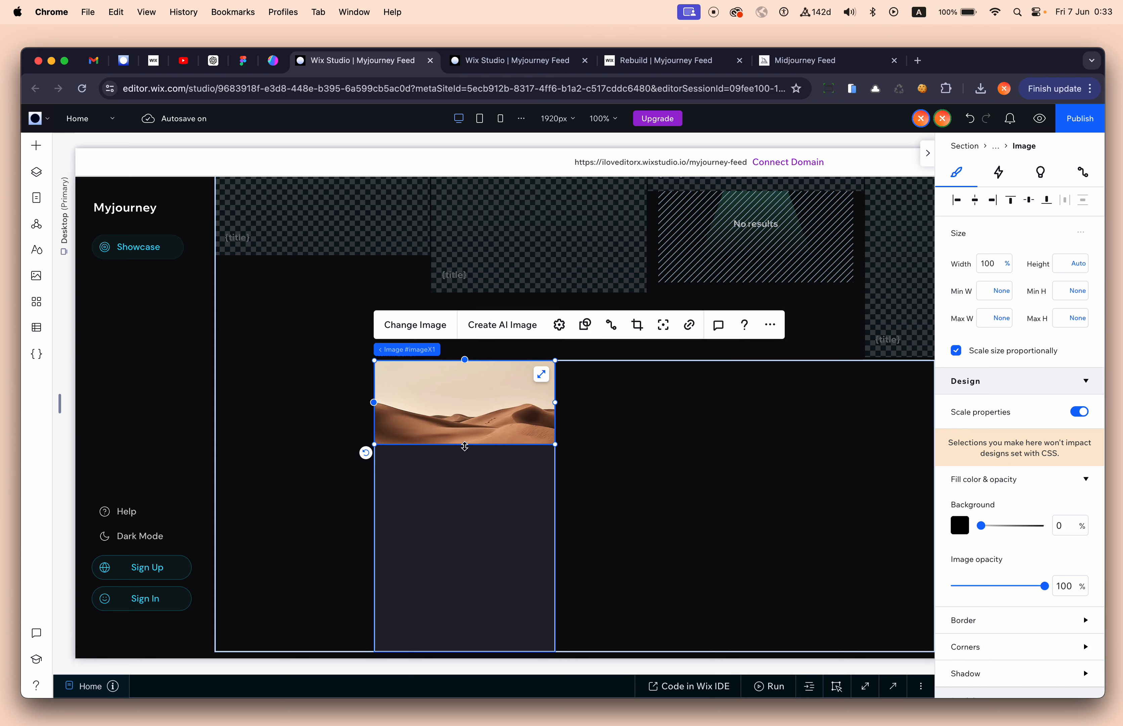
drag(465, 445, 464, 409)
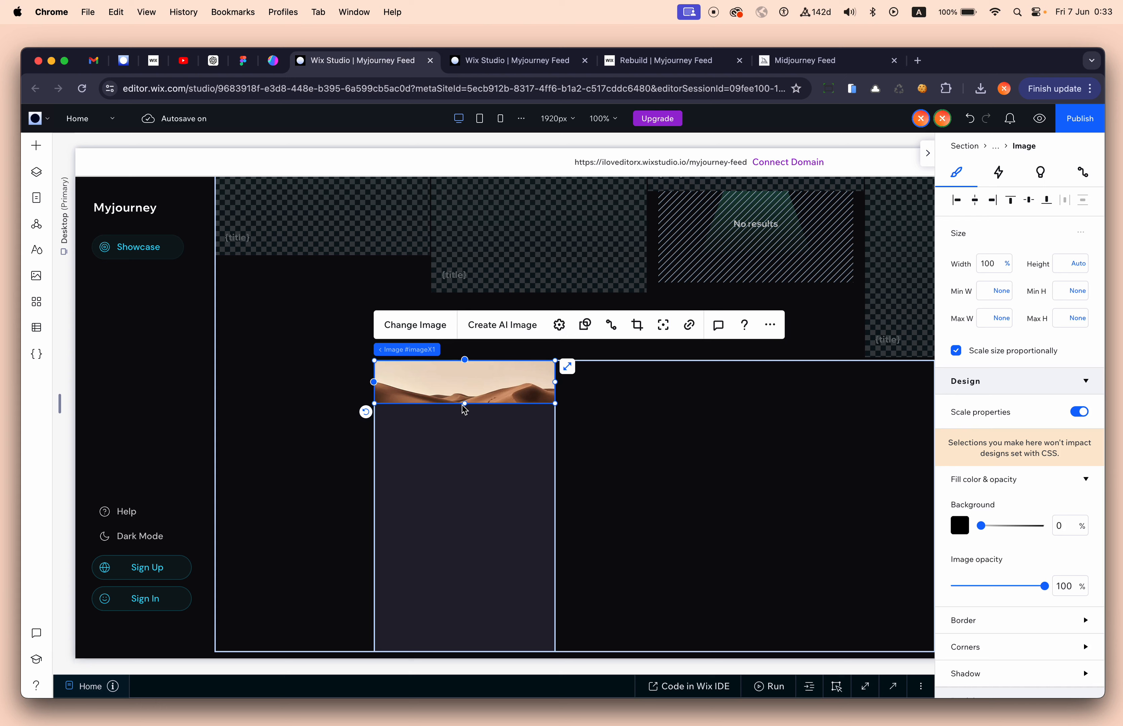
Step: Change the desert image's display mode to Keep image ratio and select the image again
click(559, 326)
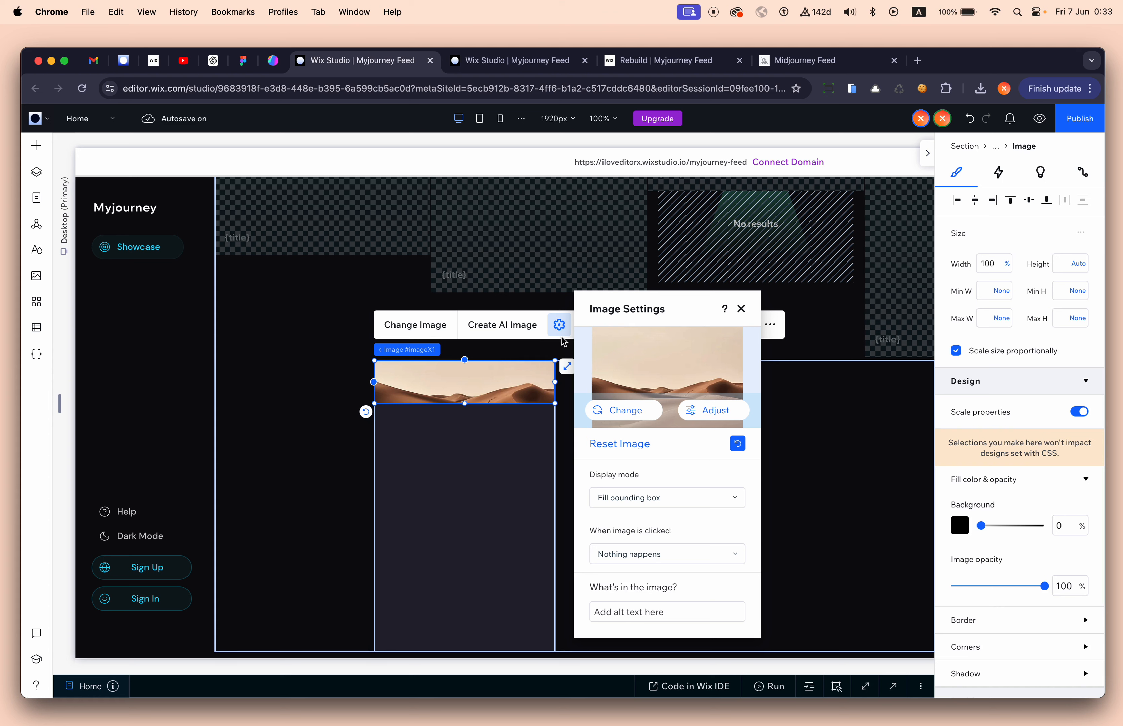
click(668, 497)
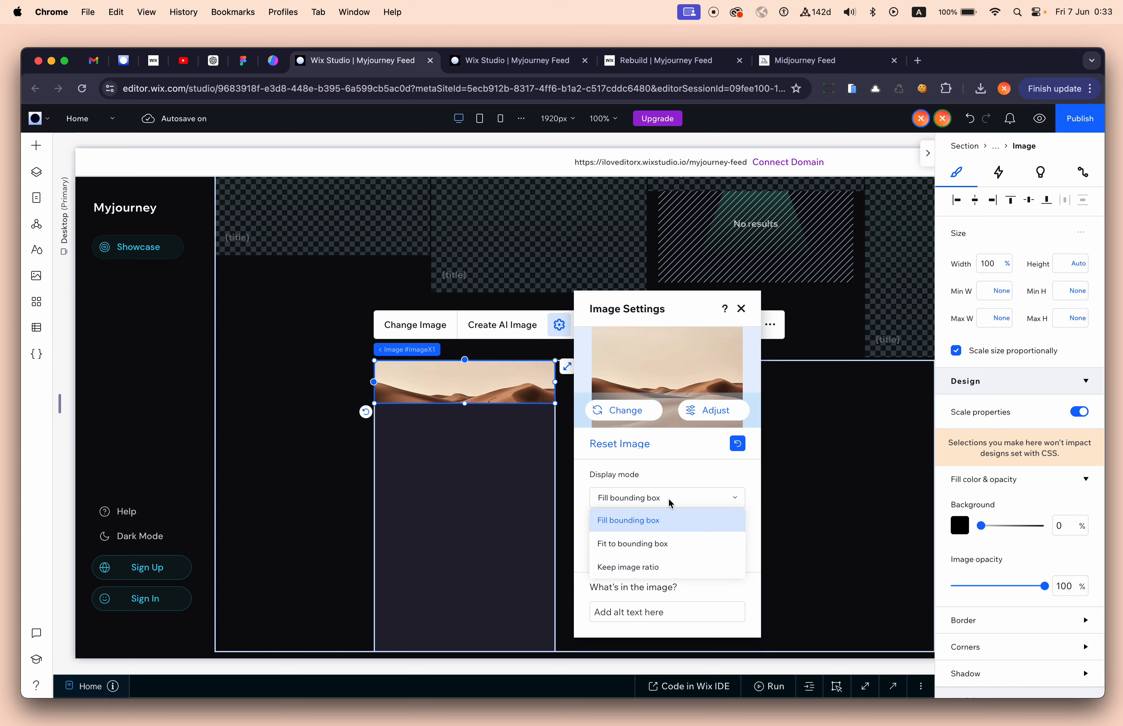
click(670, 569)
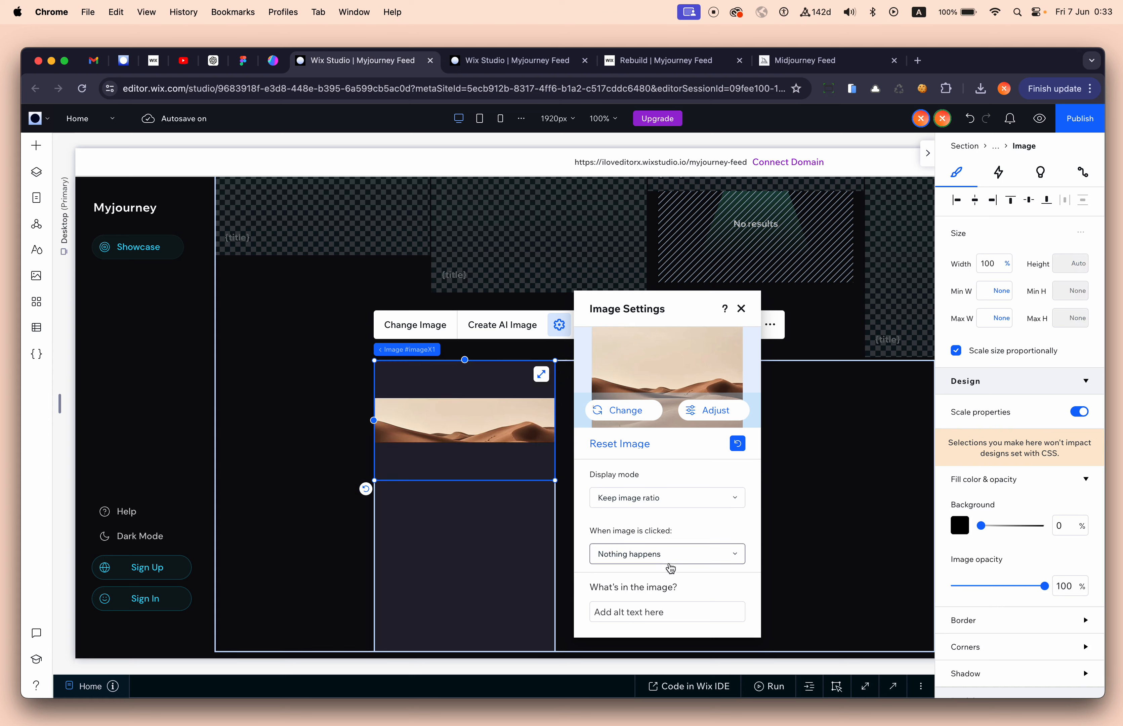
click(505, 559)
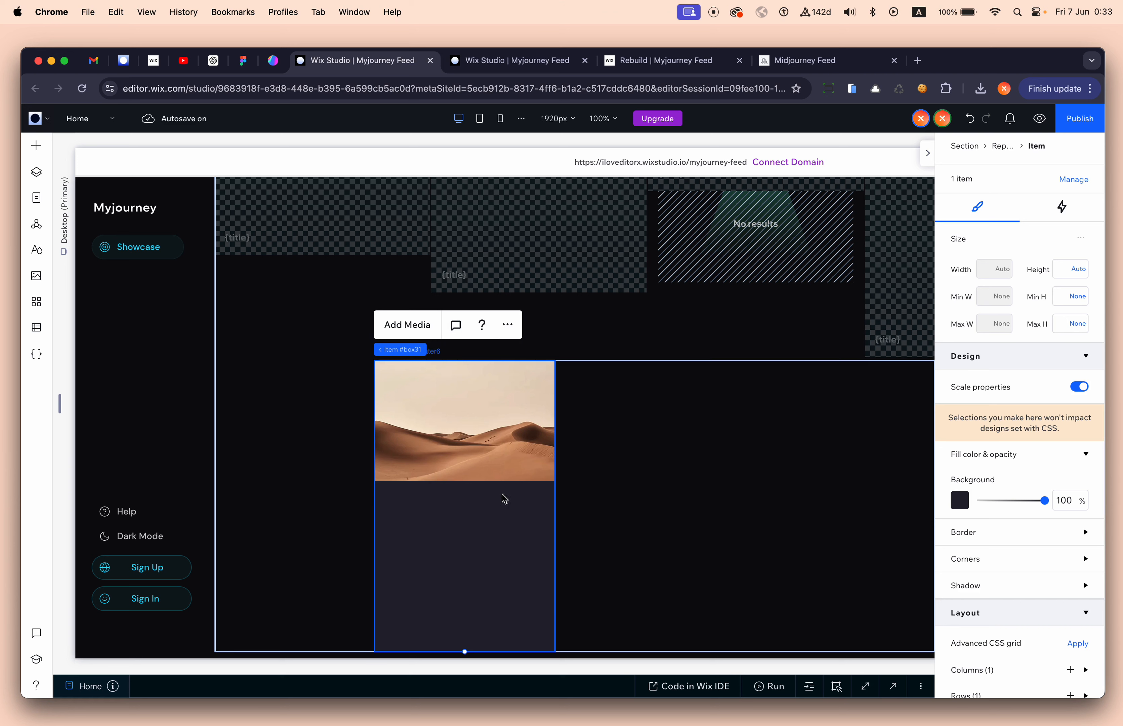
click(501, 470)
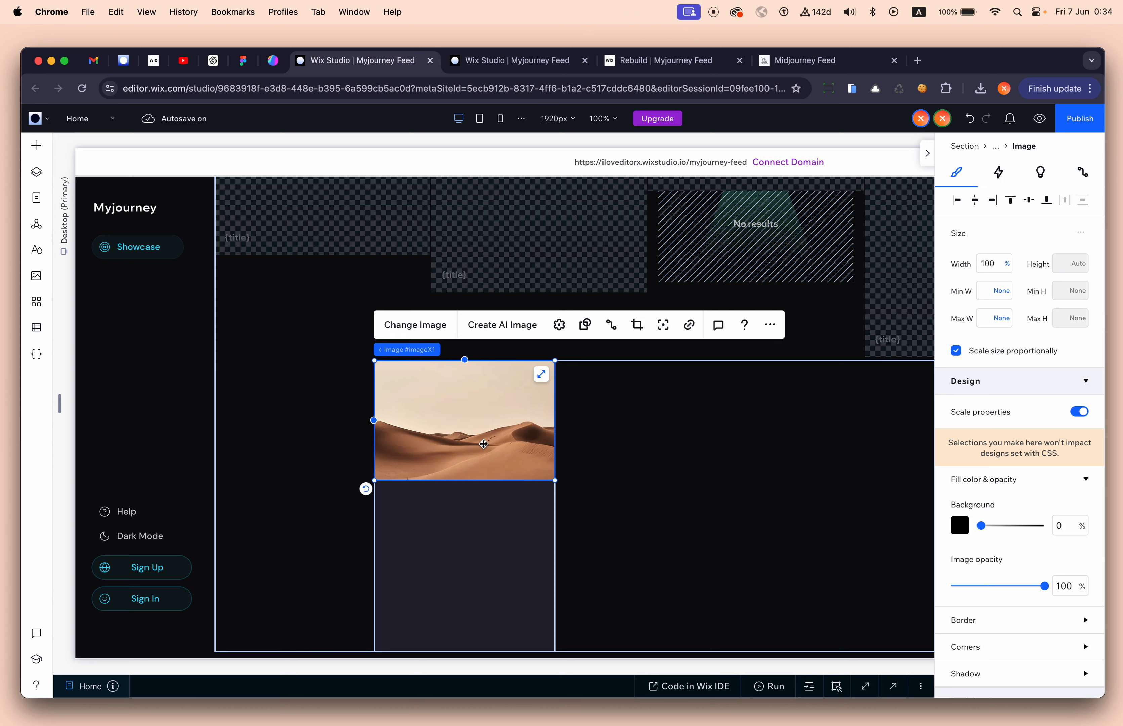
Step: Duplicate the repeater item and replace the copy's image with Snow Capped Mountains from Media from Wix
click(481, 505)
key(super+d)
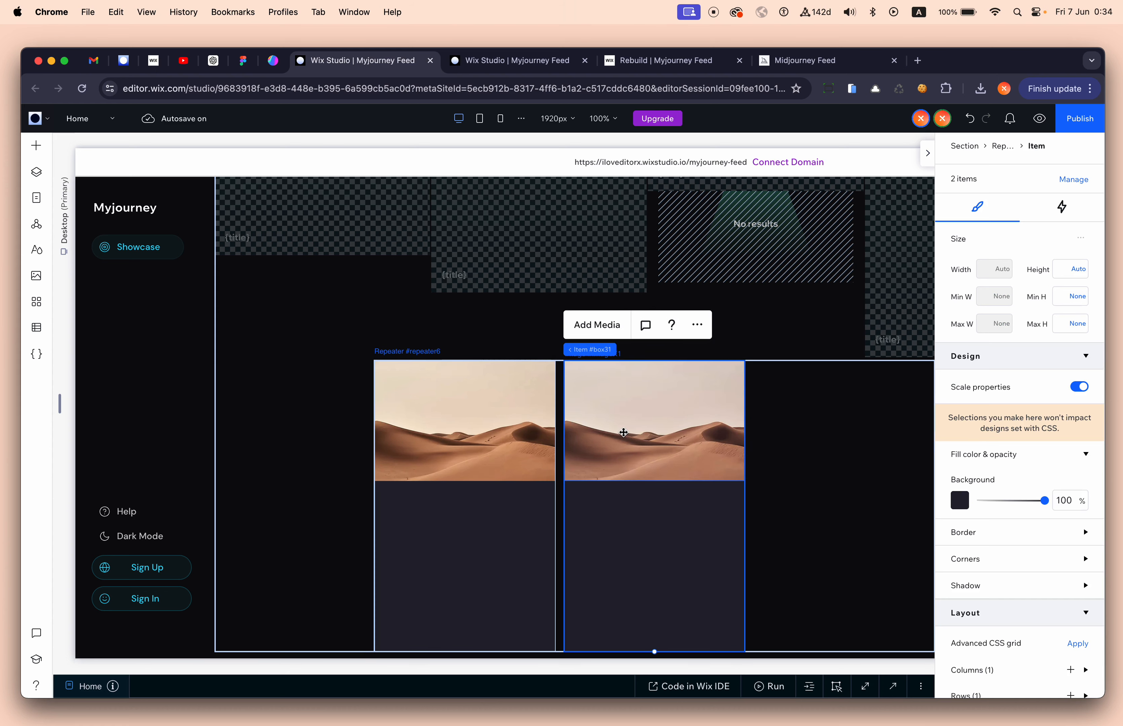
click(627, 432)
click(617, 326)
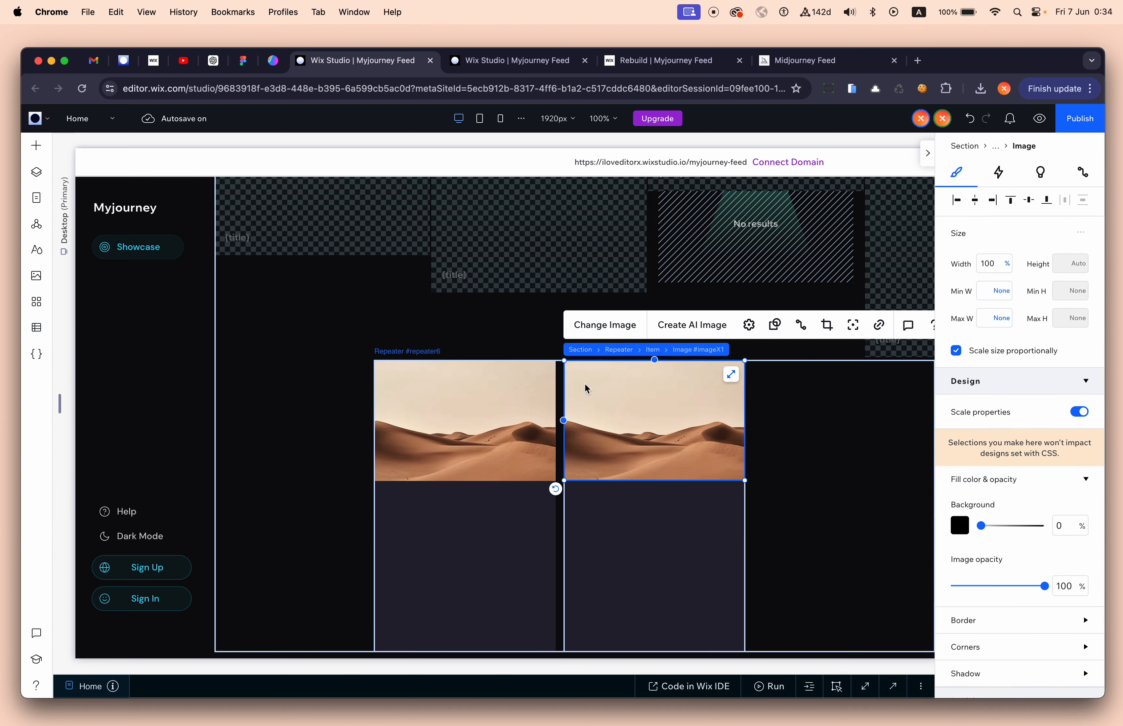
click(170, 432)
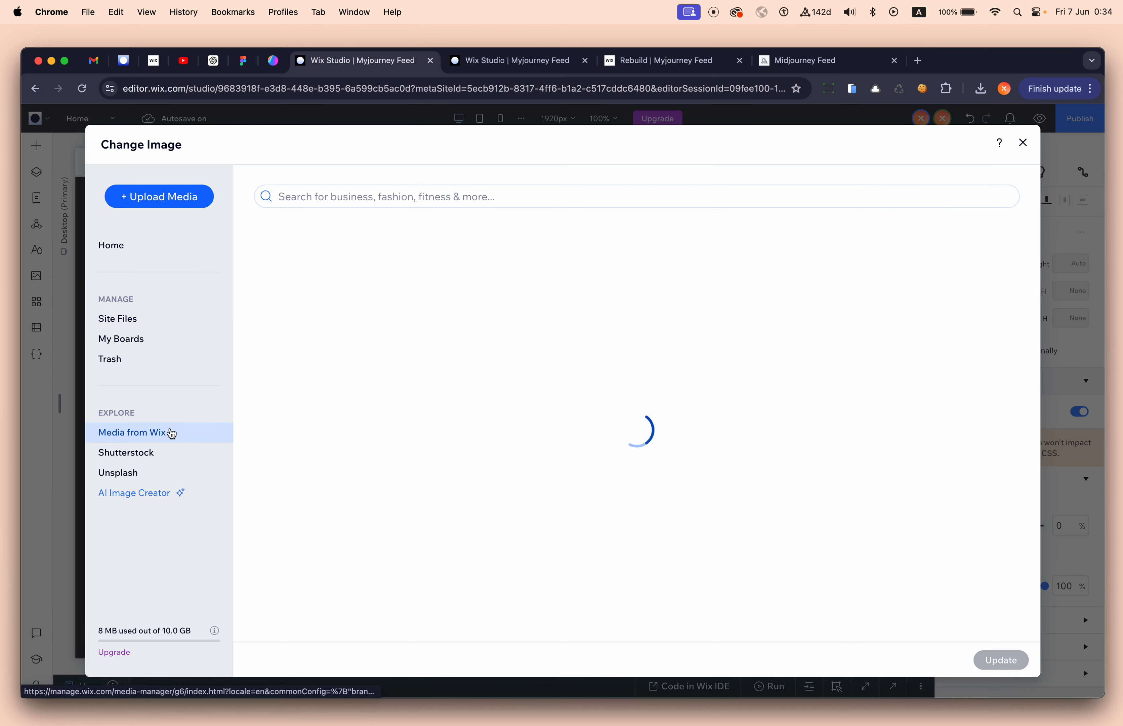
scroll(595, 464, down, 5)
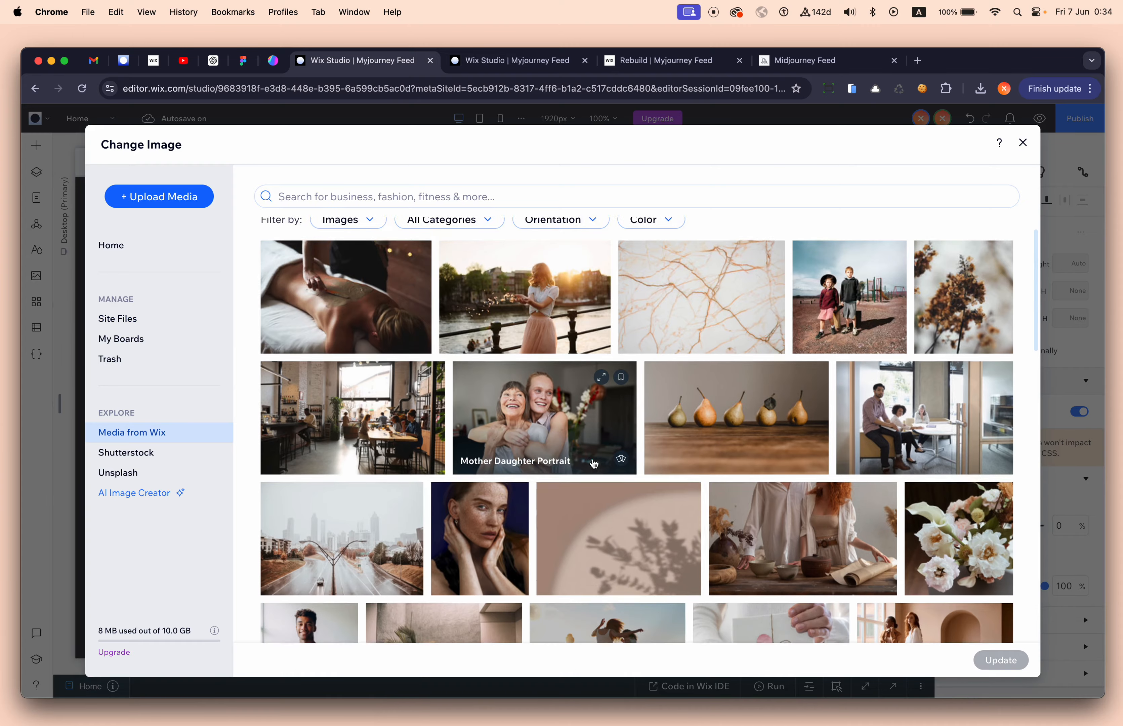
scroll(594, 464, down, 6)
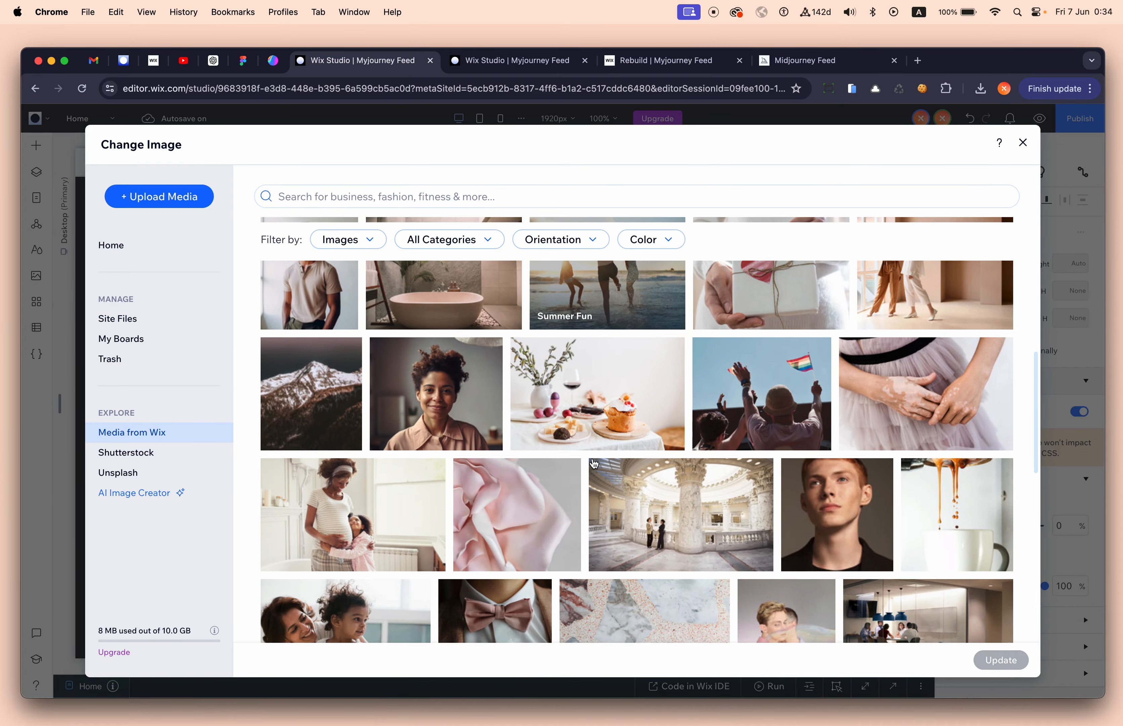
double_click(293, 402)
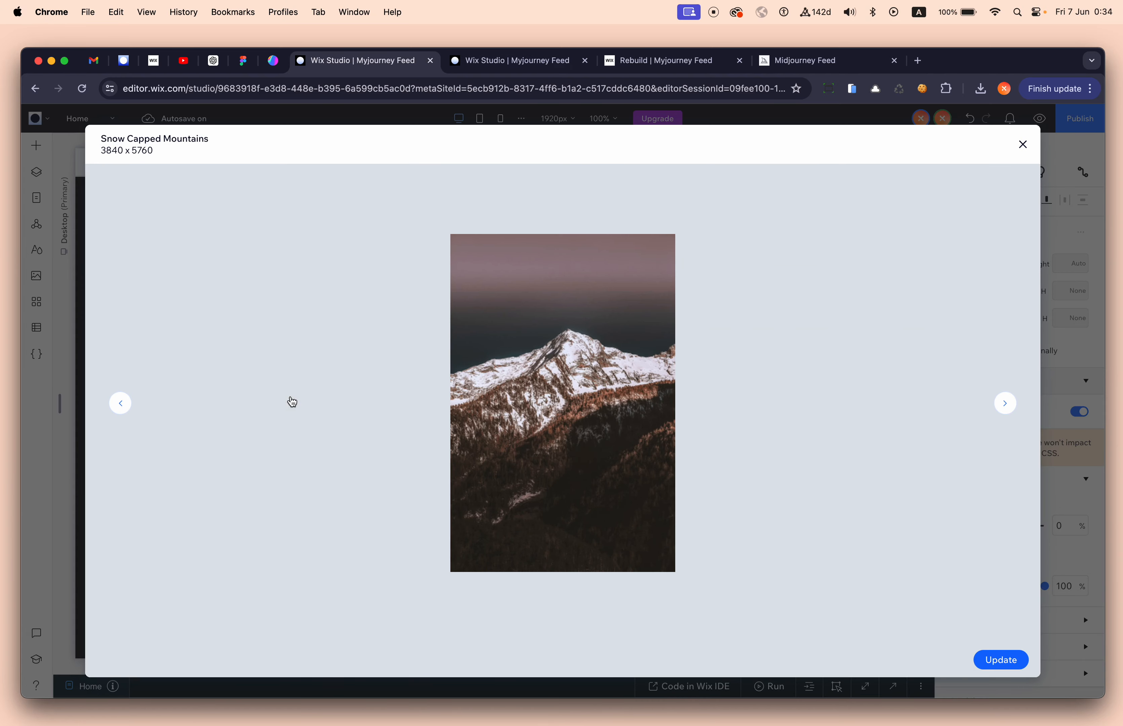
click(1005, 659)
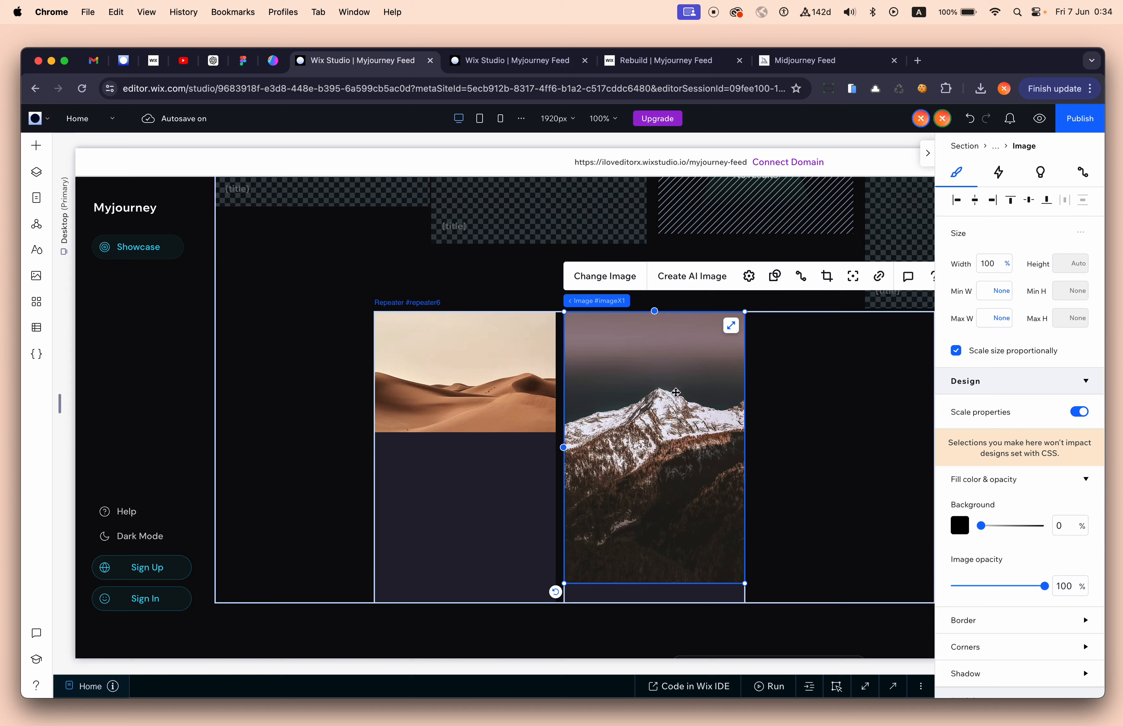
Step: Change the height of the repeater item's single layout row to 1 fr
click(456, 383)
click(674, 440)
click(478, 486)
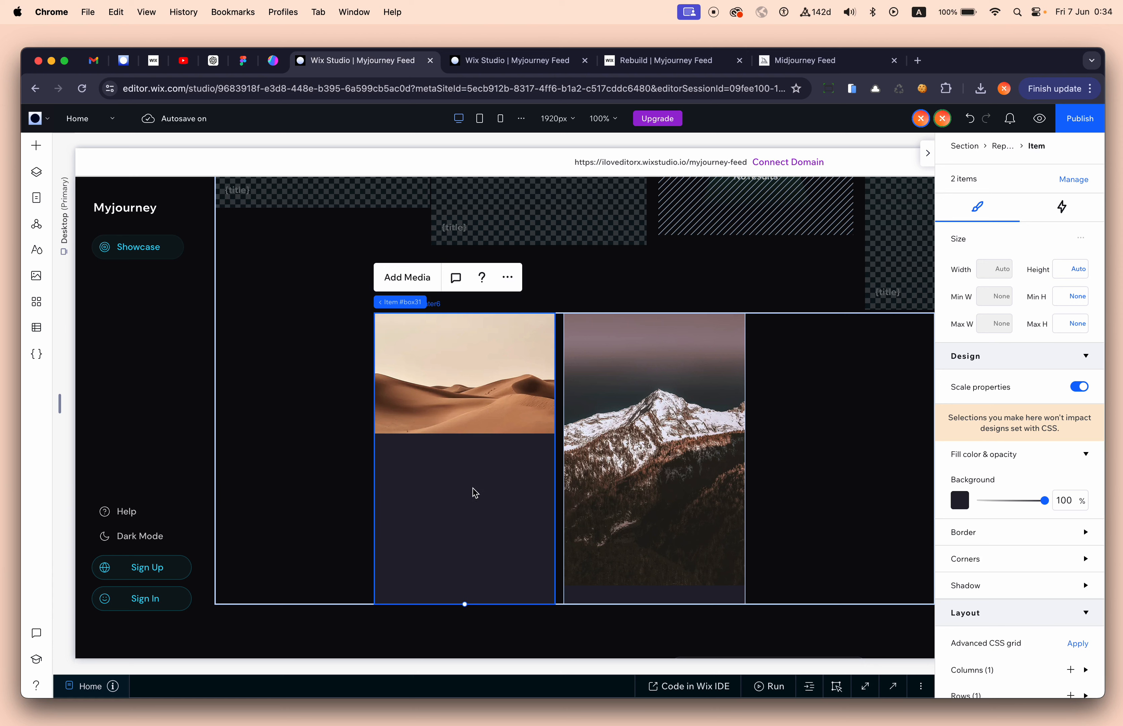
scroll(1032, 571, down, 5)
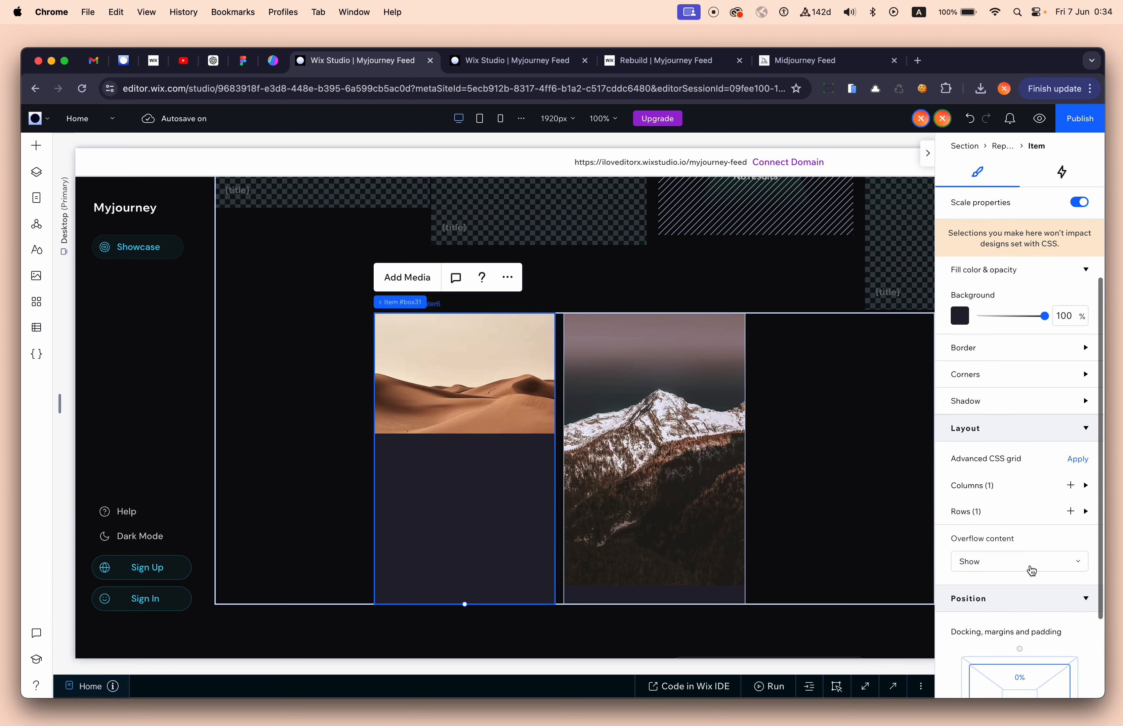
click(969, 517)
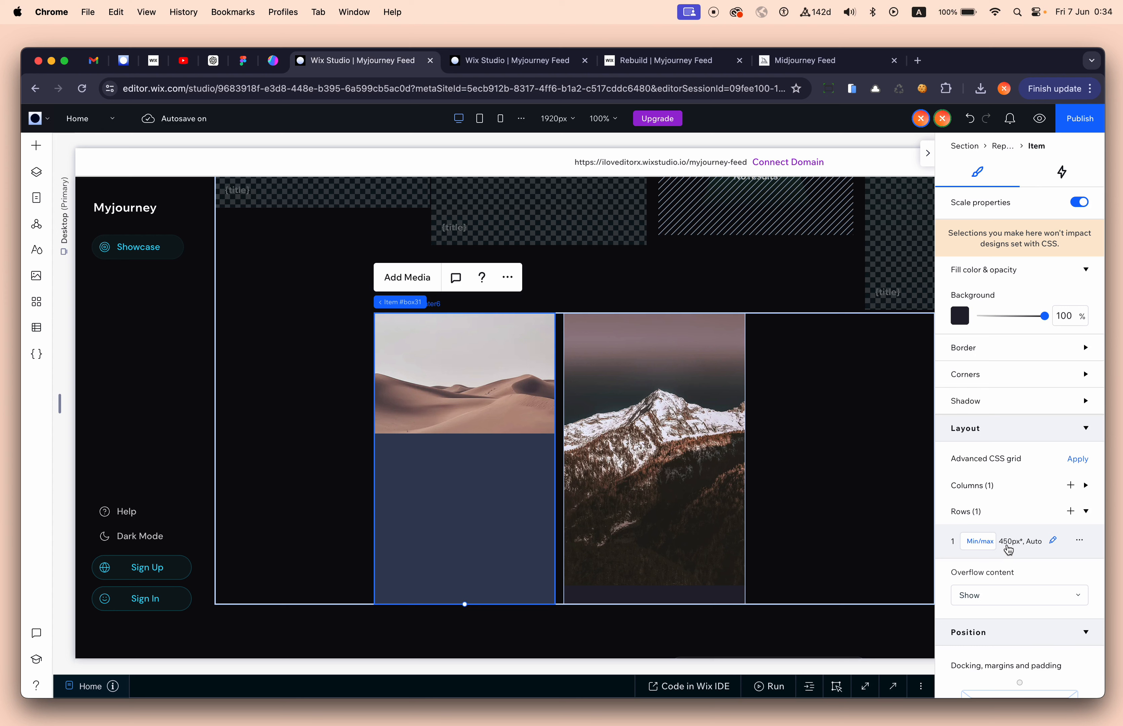
click(986, 546)
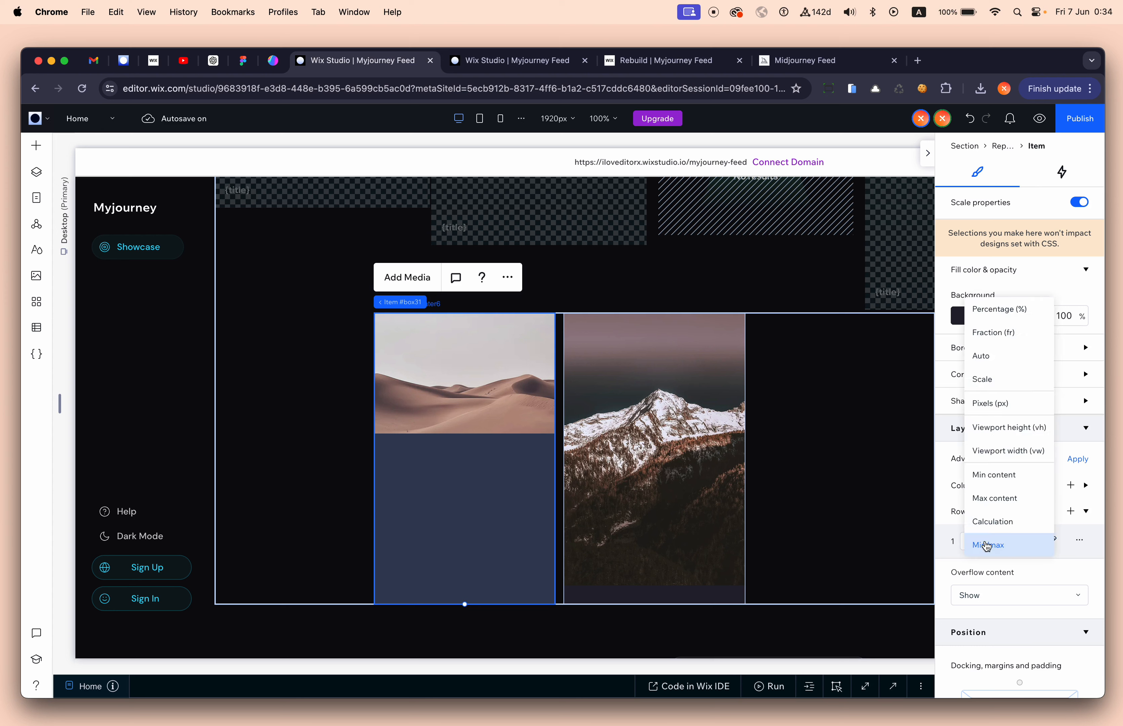
click(1019, 338)
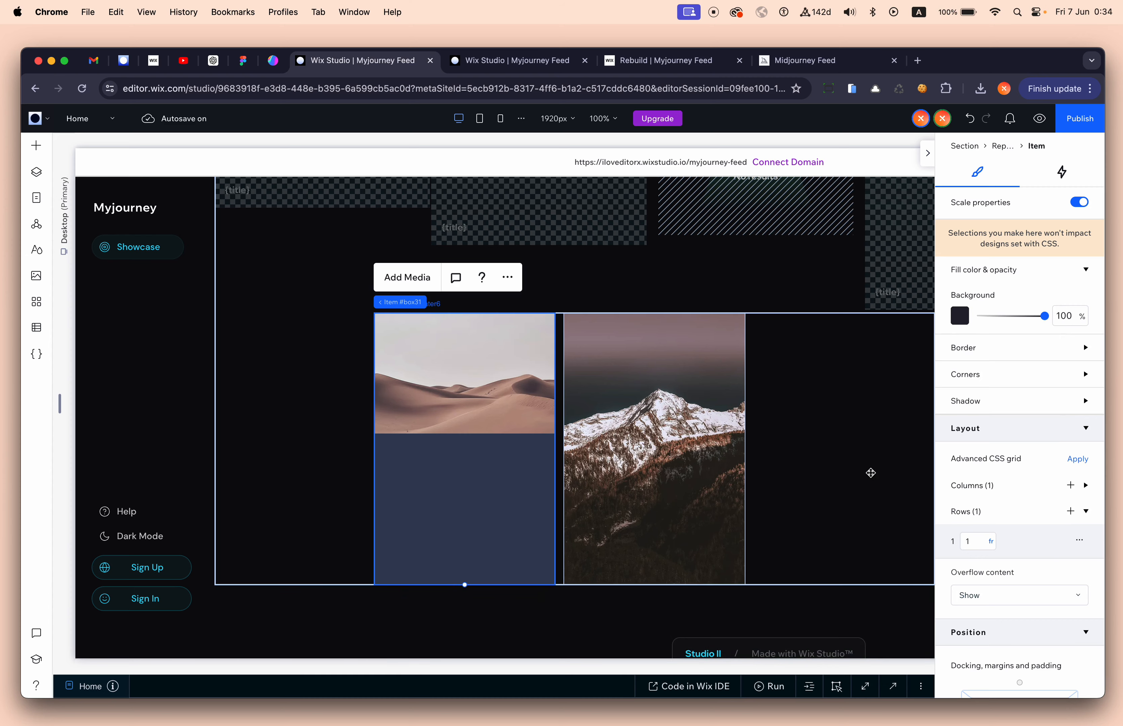
scroll(870, 472, right, 6)
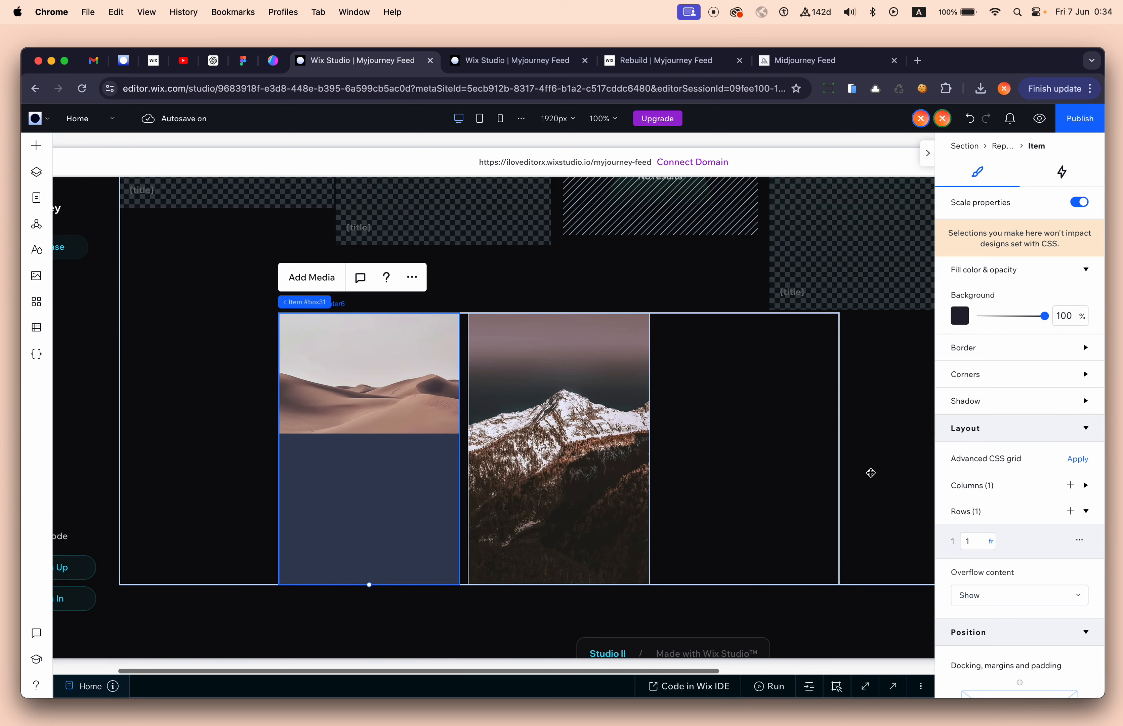
scroll(871, 472, left, 5)
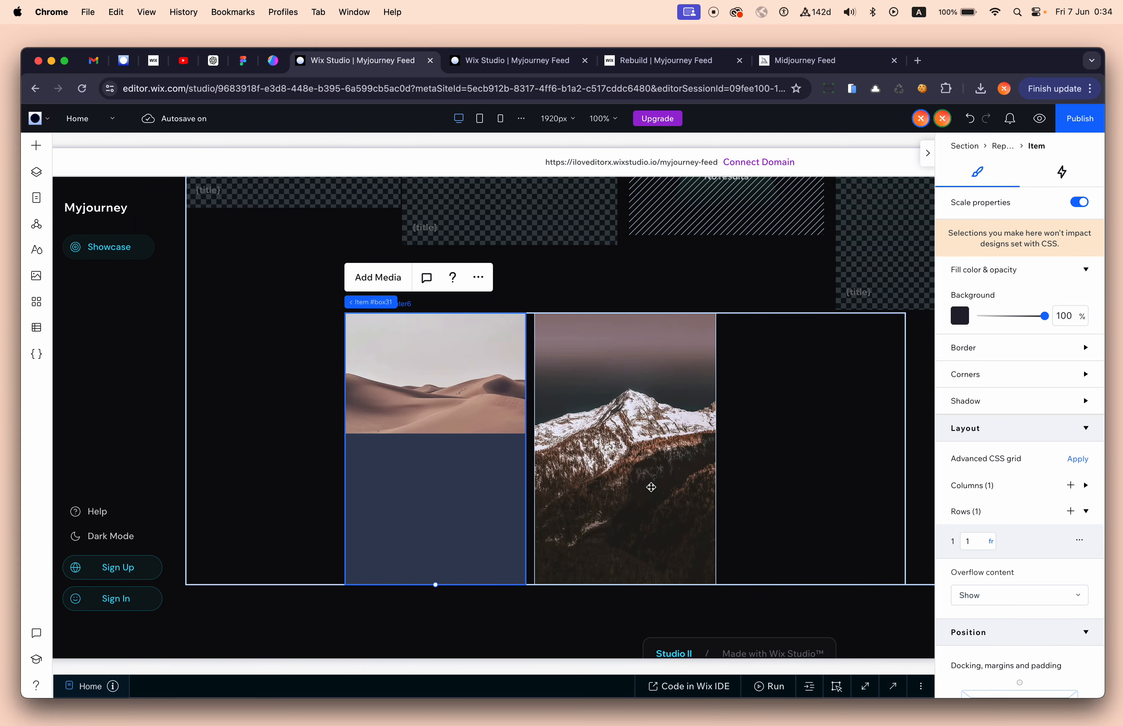
Step: Set the two-image repeater's number of items per row to 1
click(781, 447)
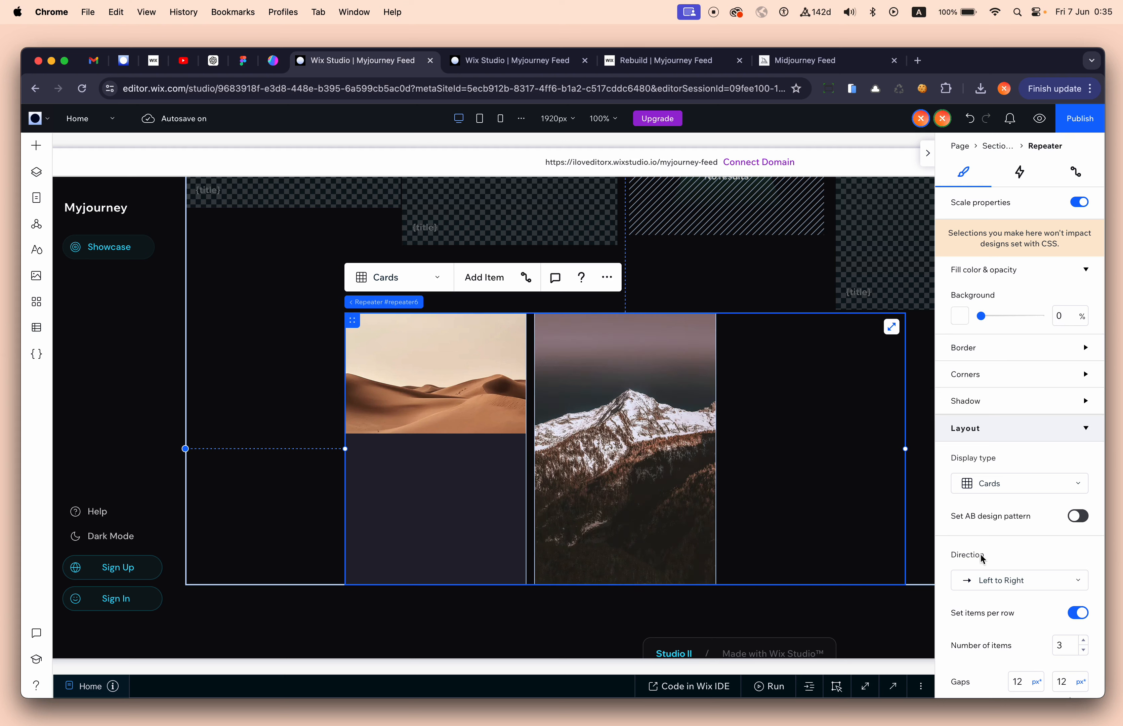
key(super+shift+5)
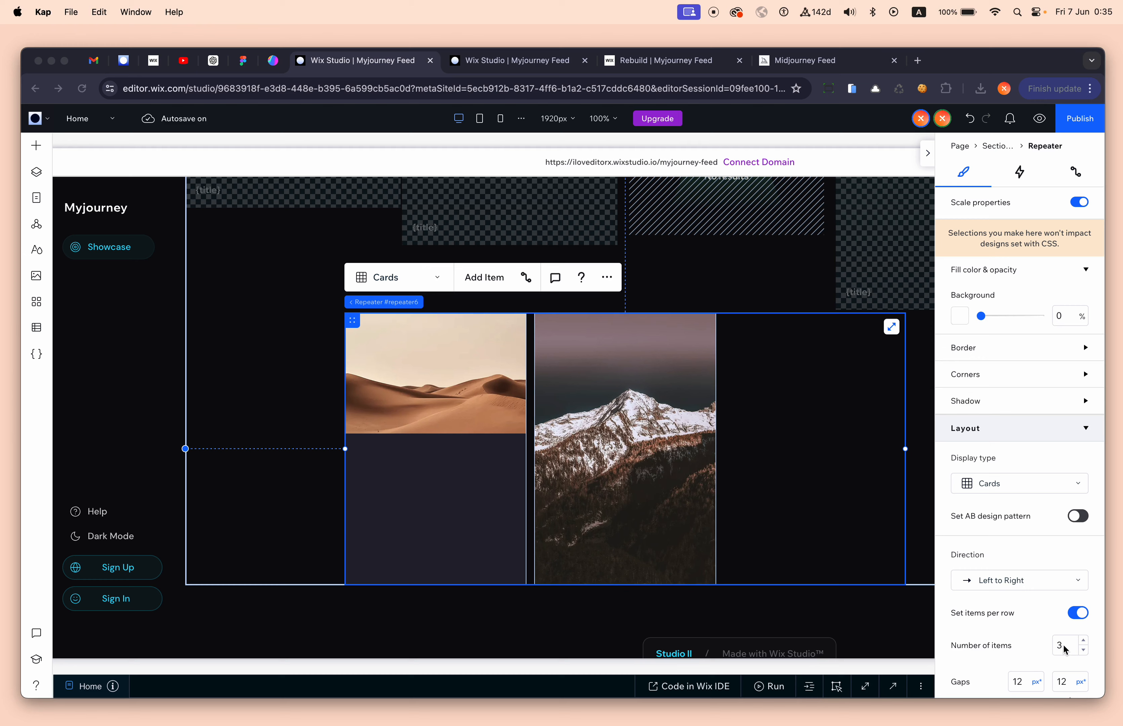
scroll(1029, 611, down, 4)
click(1064, 494)
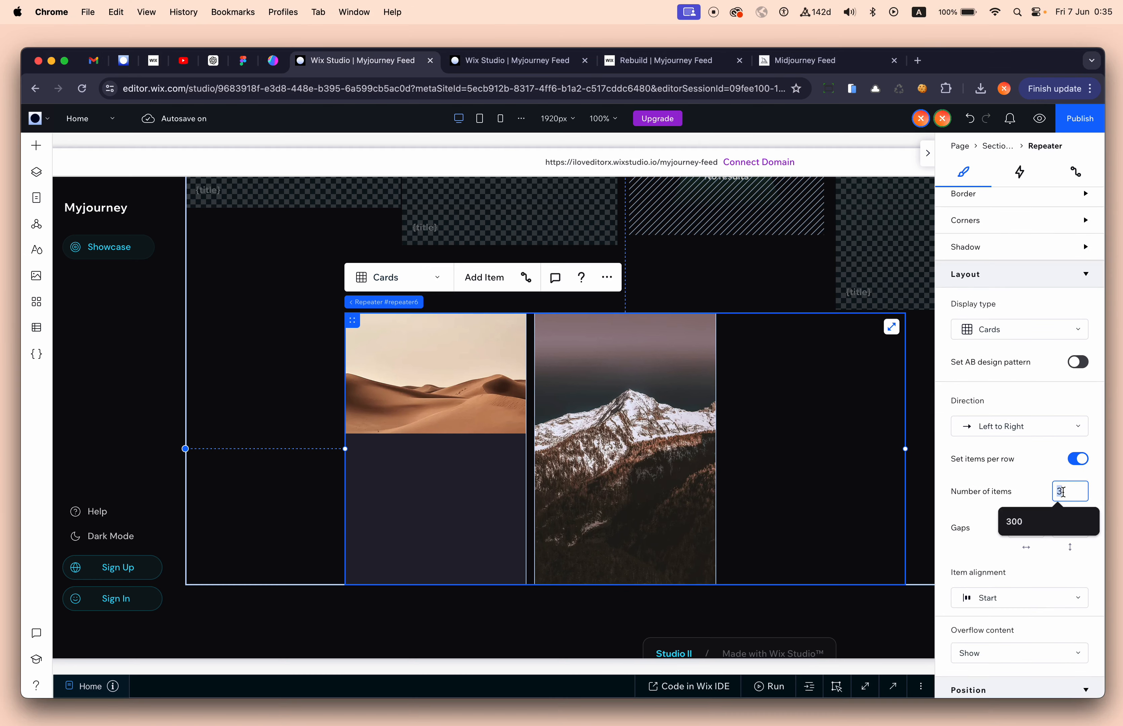
key(BackSpace)
text(1)
scroll(672, 493, down, 10)
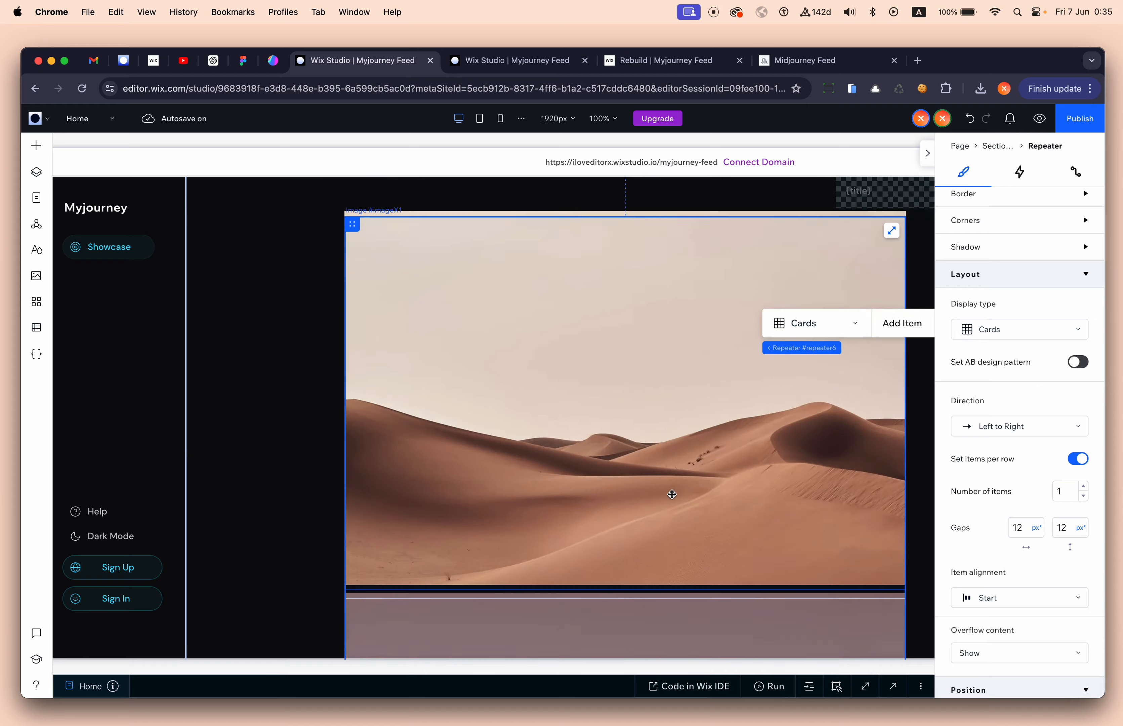
Step: Narrow the single-column repeater to a bit over half its width by pulling in its right edge, and check both images
scroll(672, 494, up, 10)
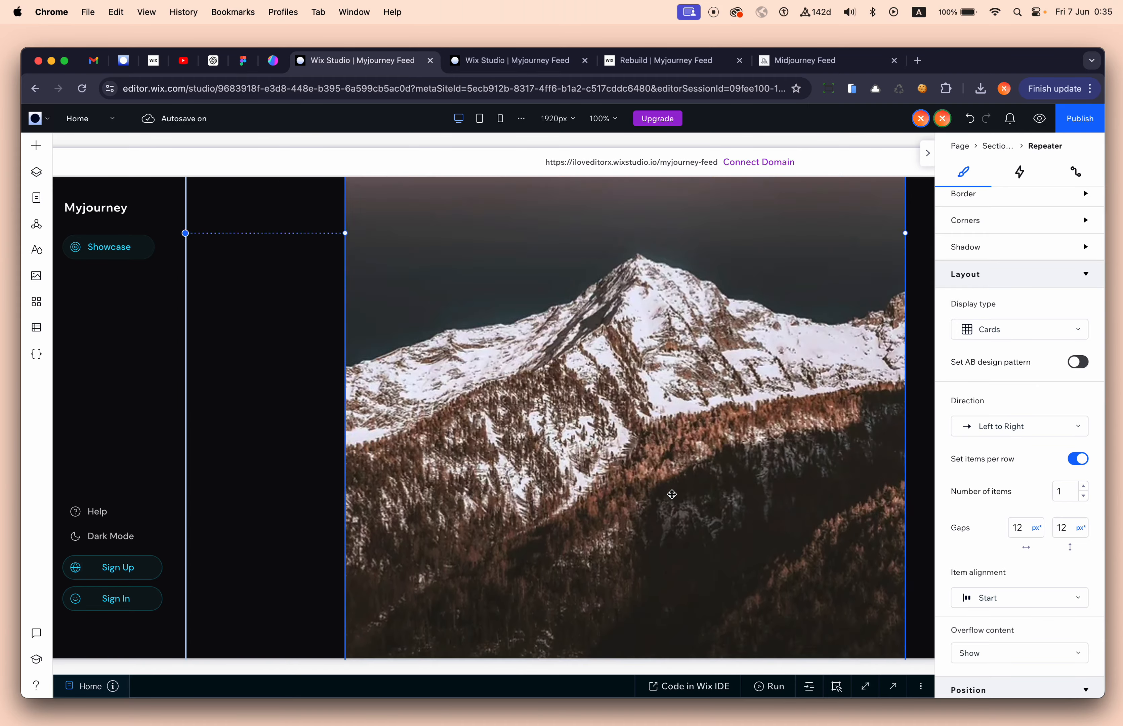
drag(907, 562, 670, 565)
scroll(567, 511, down, 4)
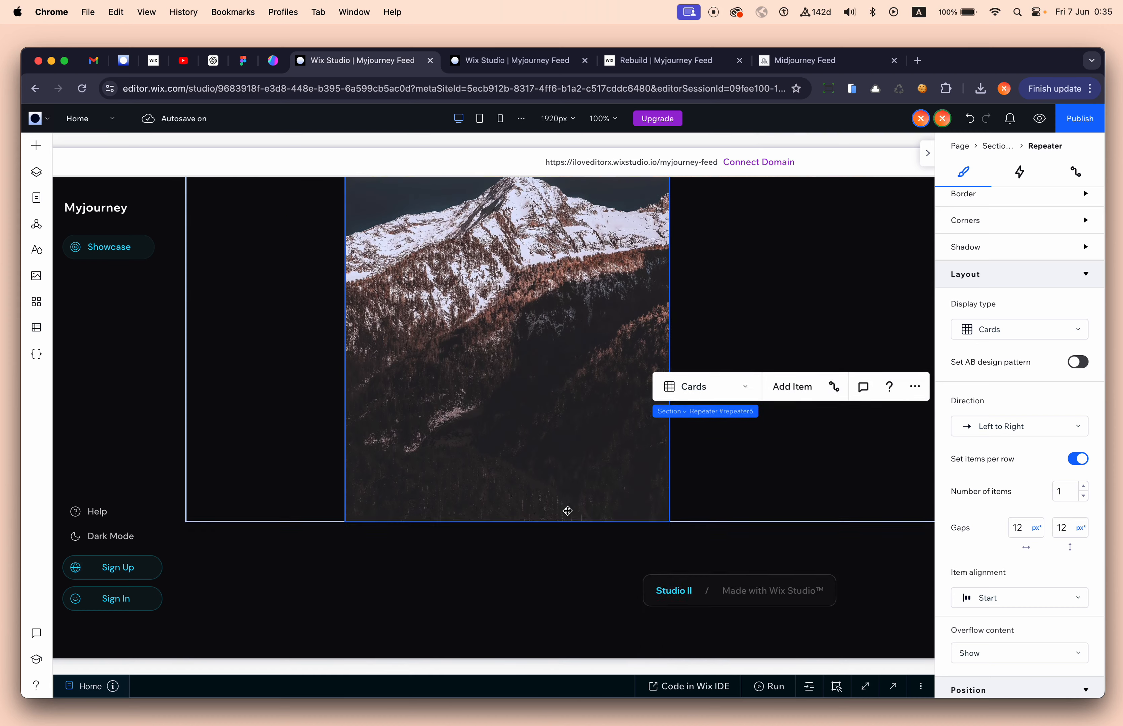
scroll(567, 511, up, 12)
scroll(568, 511, down, 5)
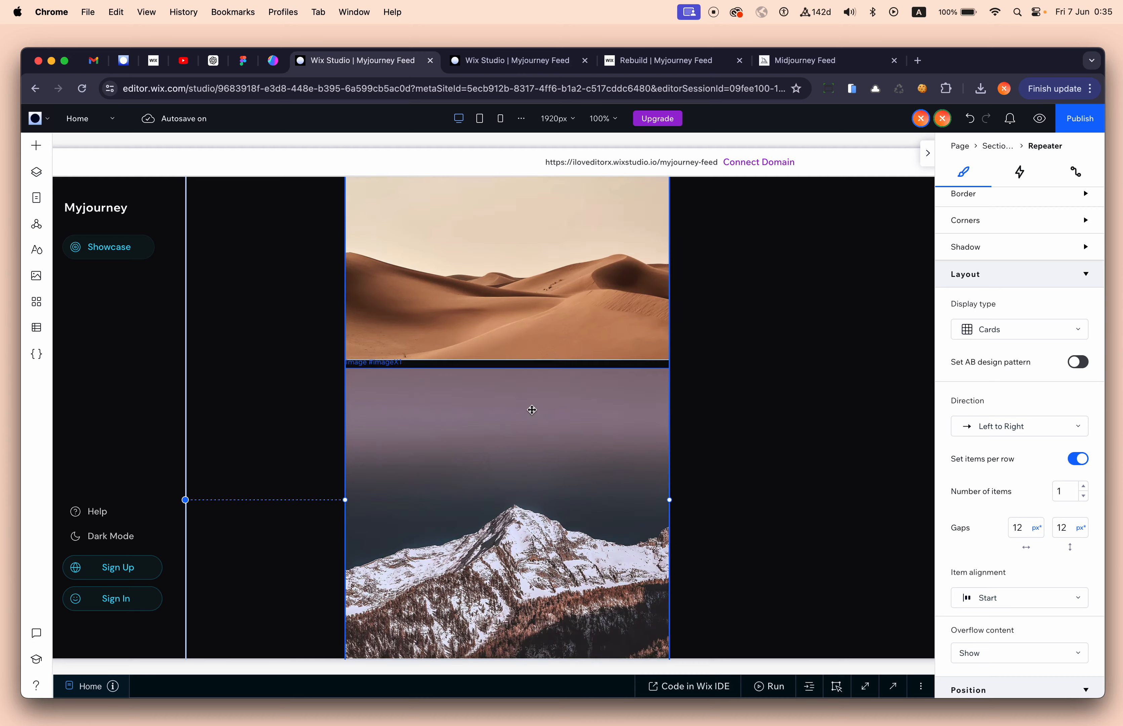
scroll(529, 407, up, 2)
scroll(509, 321, down, 9)
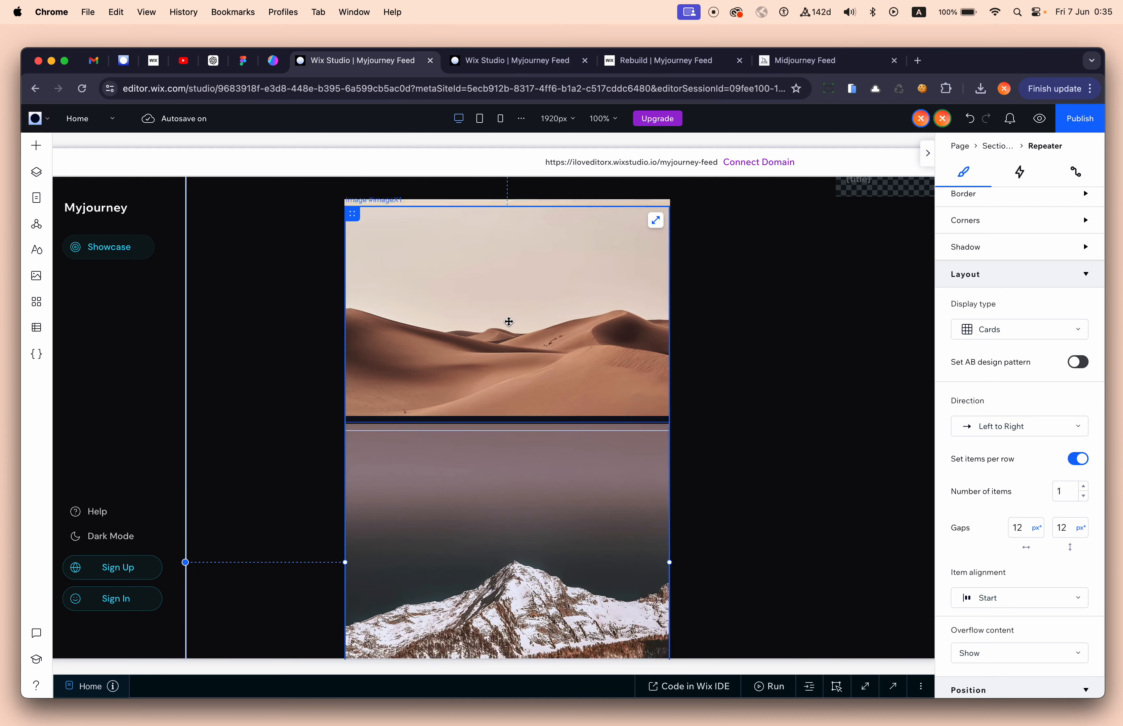
scroll(500, 333, up, 4)
scroll(500, 333, up, 5)
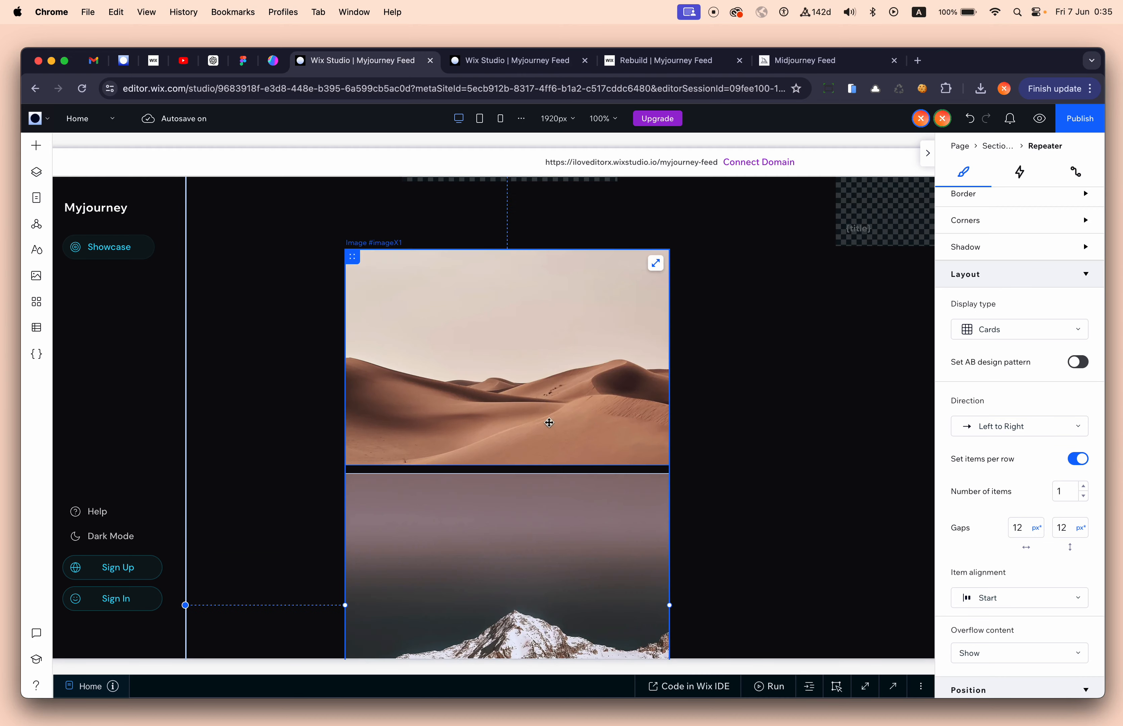
Step: Delete the repeater item that holds the snow-capped mountain image
click(542, 523)
click(615, 516)
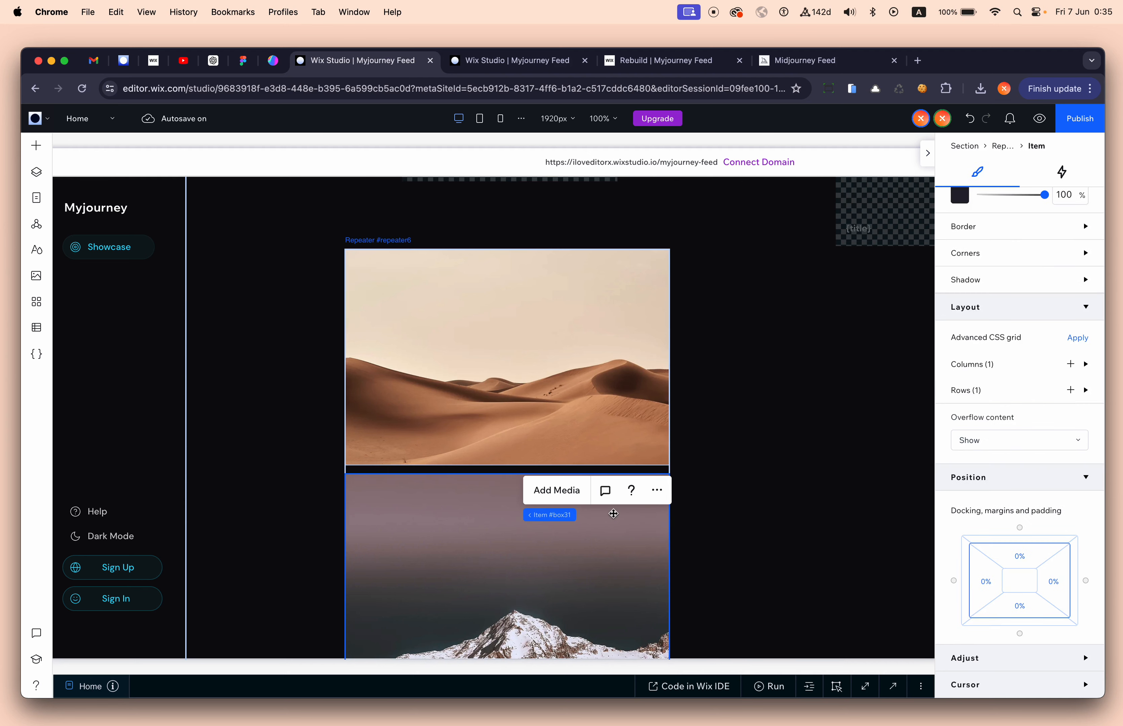
key(Delete)
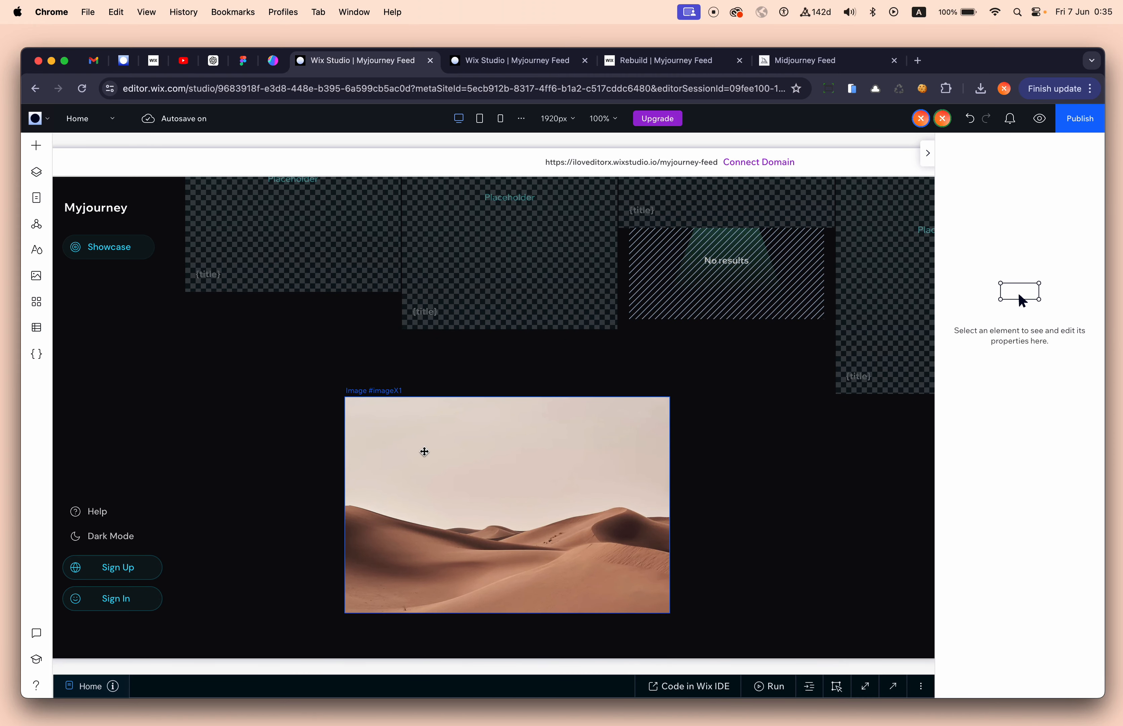
Step: Give the desert image a 3 px corner radius, turn off Scale properties for it, and inspect a rounded corner up close
click(425, 452)
scroll(1014, 537, down, 5)
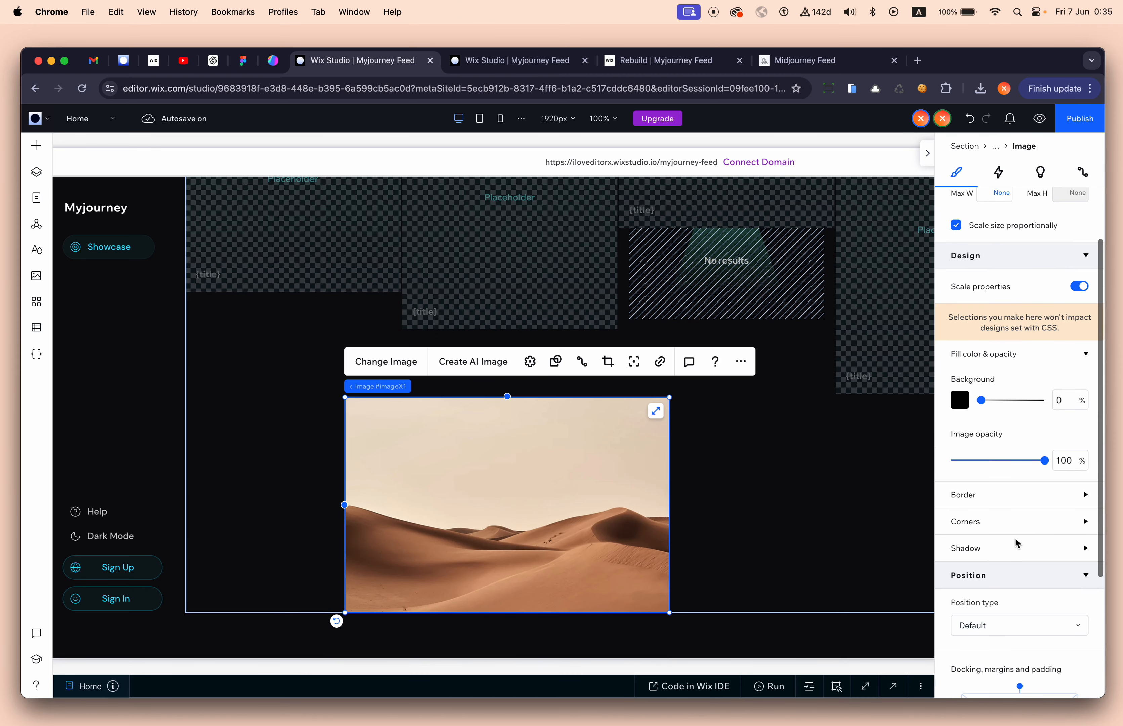
click(979, 523)
click(965, 562)
text(3)
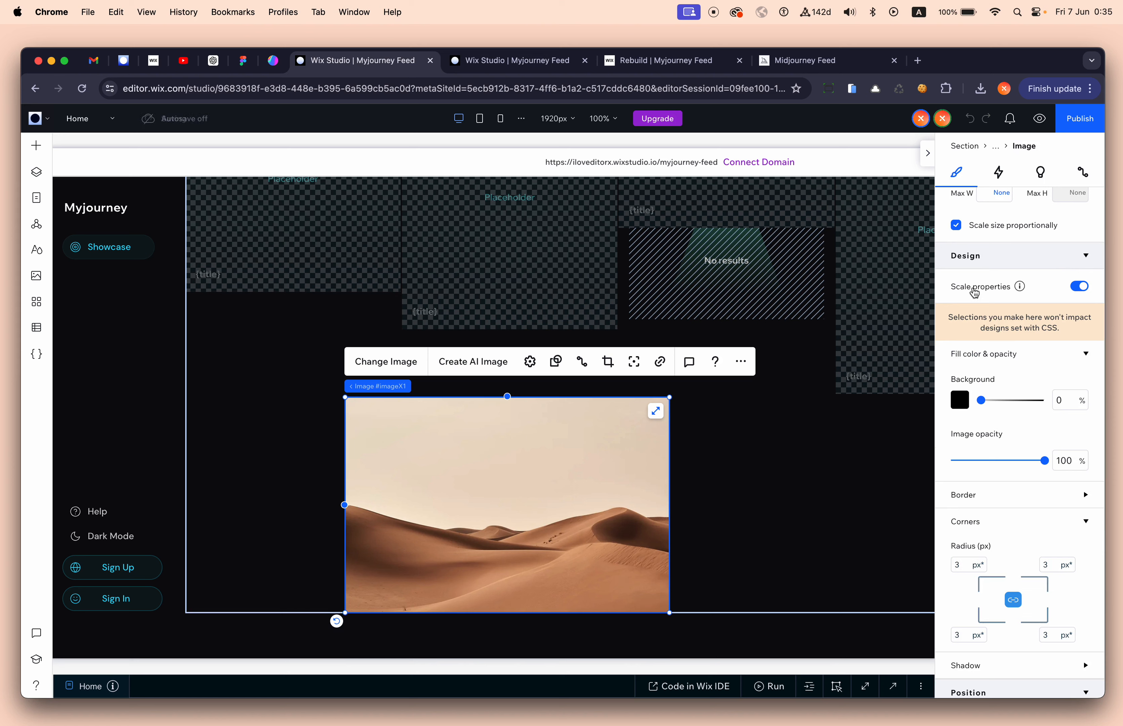
click(1088, 291)
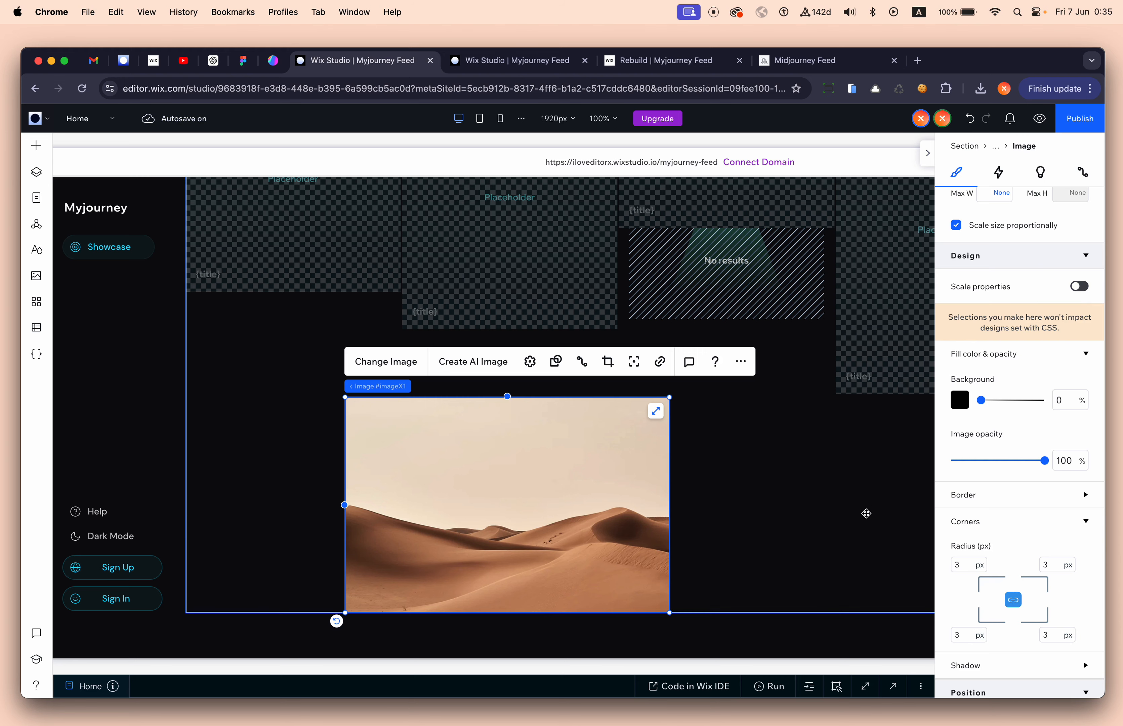
click(815, 531)
scroll(696, 416, up, 5)
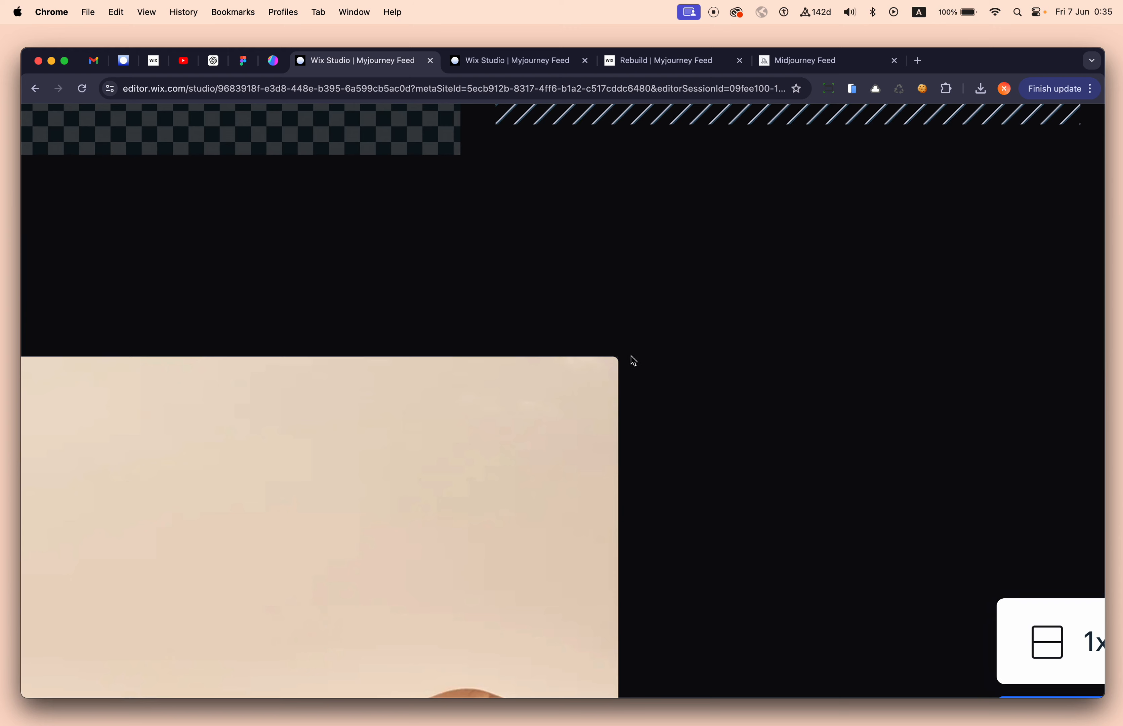
scroll(651, 392, down, 5)
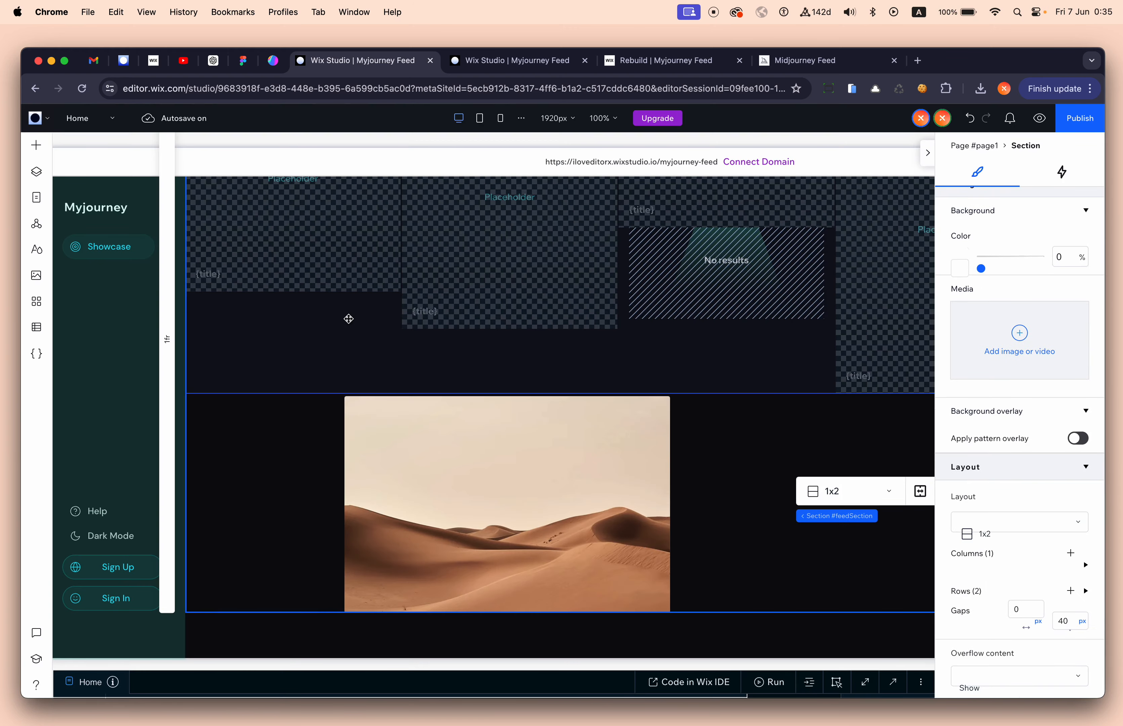
Step: Select the first column's placeholder container, and show its full layer name in a widened Layers list
scroll(320, 465, up, 2)
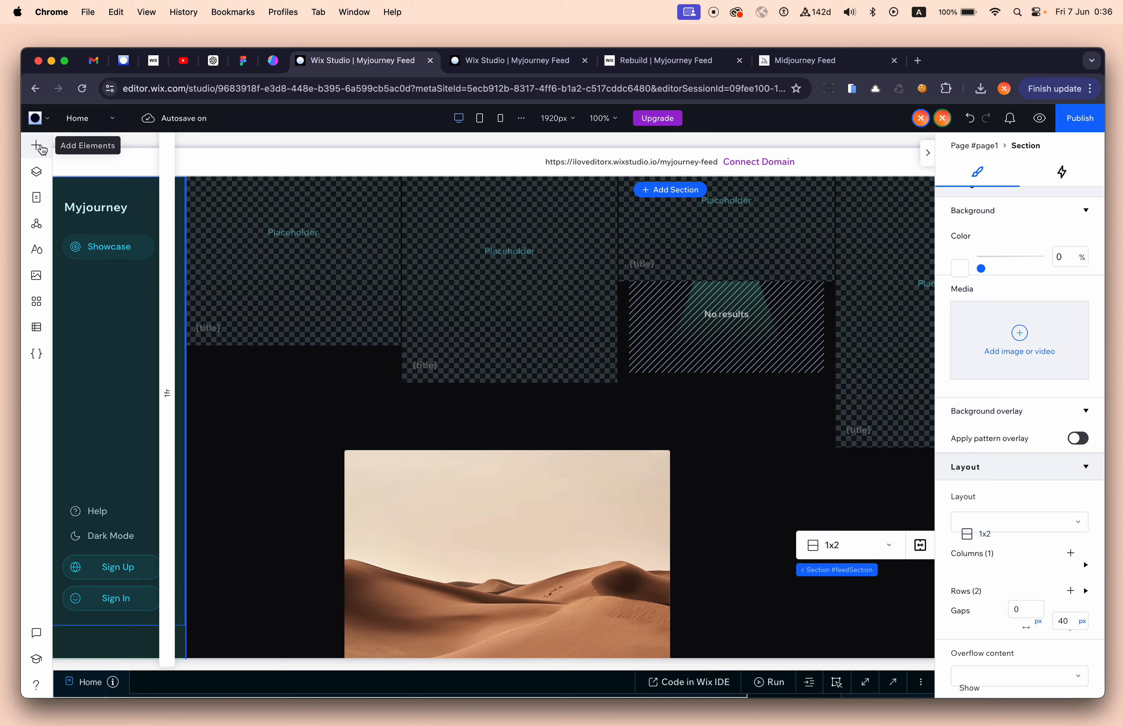
click(246, 305)
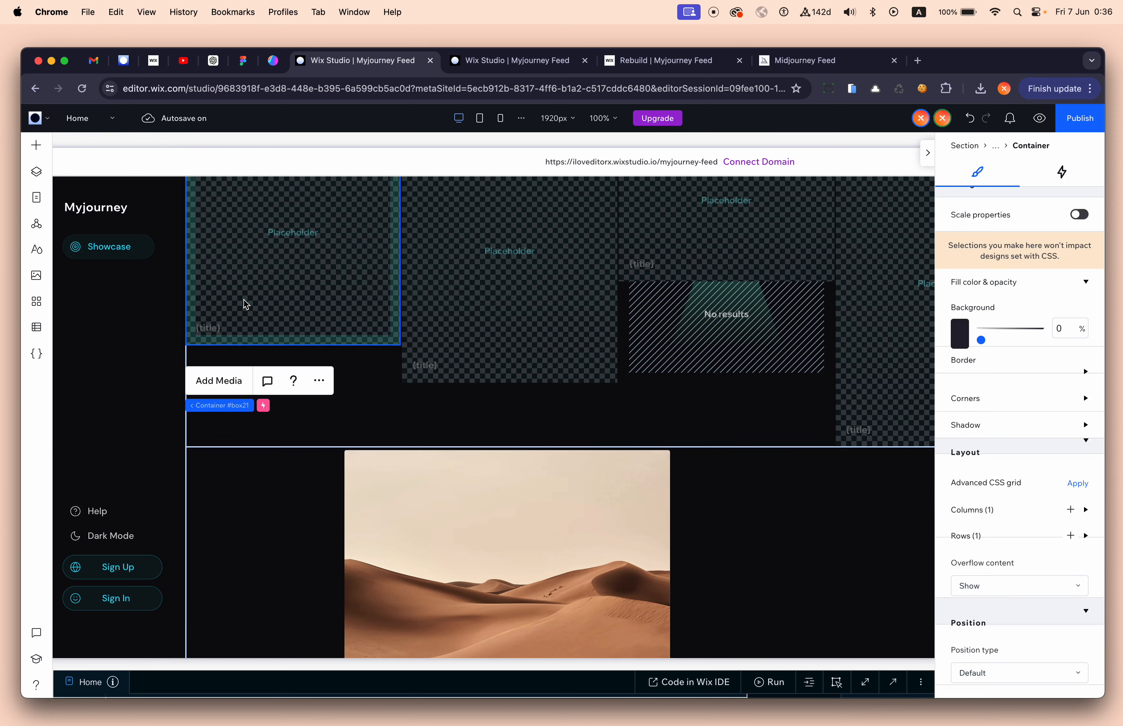
click(36, 171)
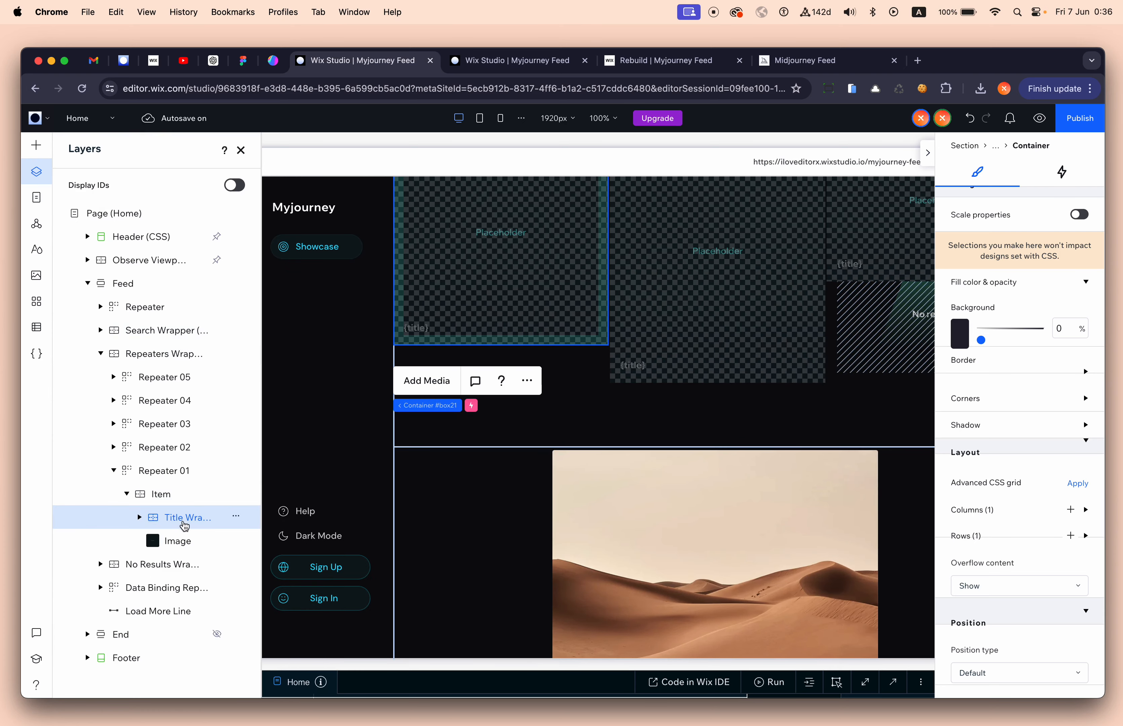
drag(262, 472, 334, 477)
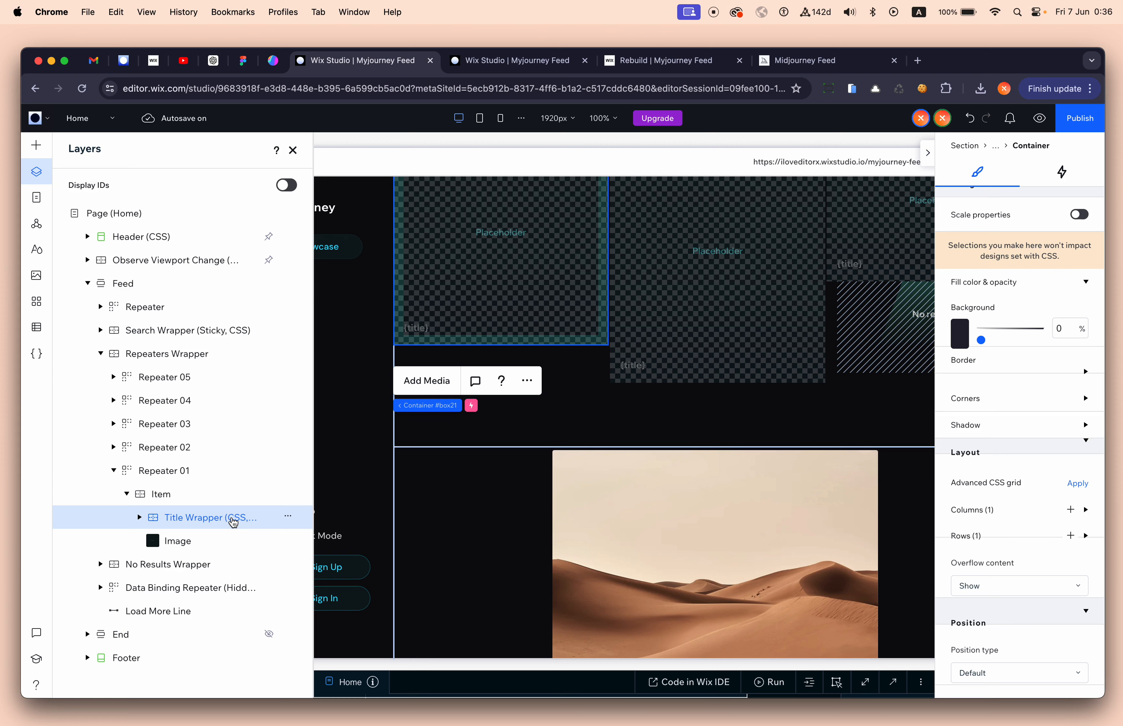
double_click(214, 519)
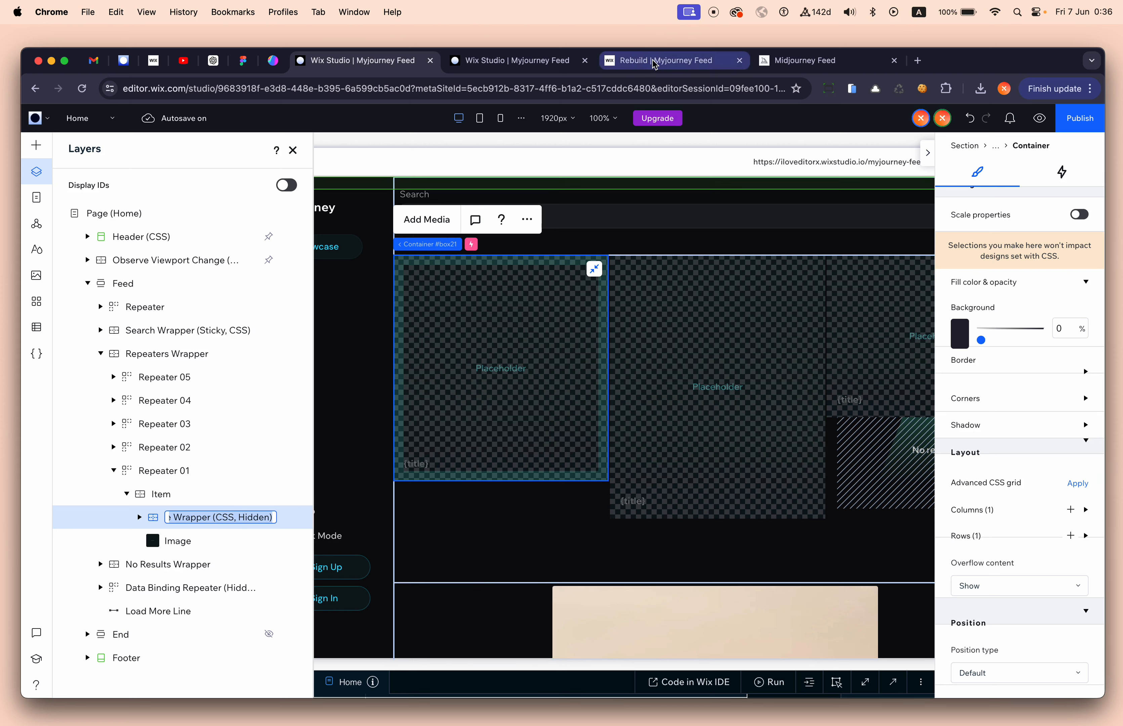
Step: Switch to the Midjourney showcase page, examine the author title overlay on its images, and return to the Home page editor
click(806, 65)
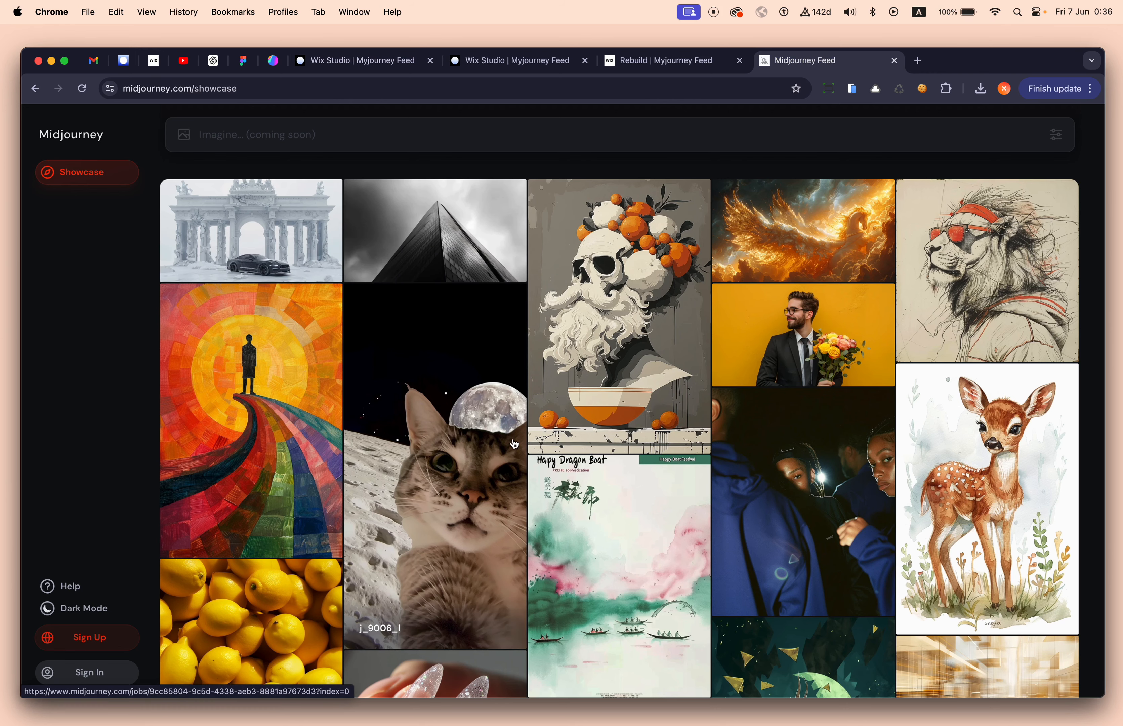
scroll(493, 476, down, 3)
ctrl+scroll(642, 471, up, 5)
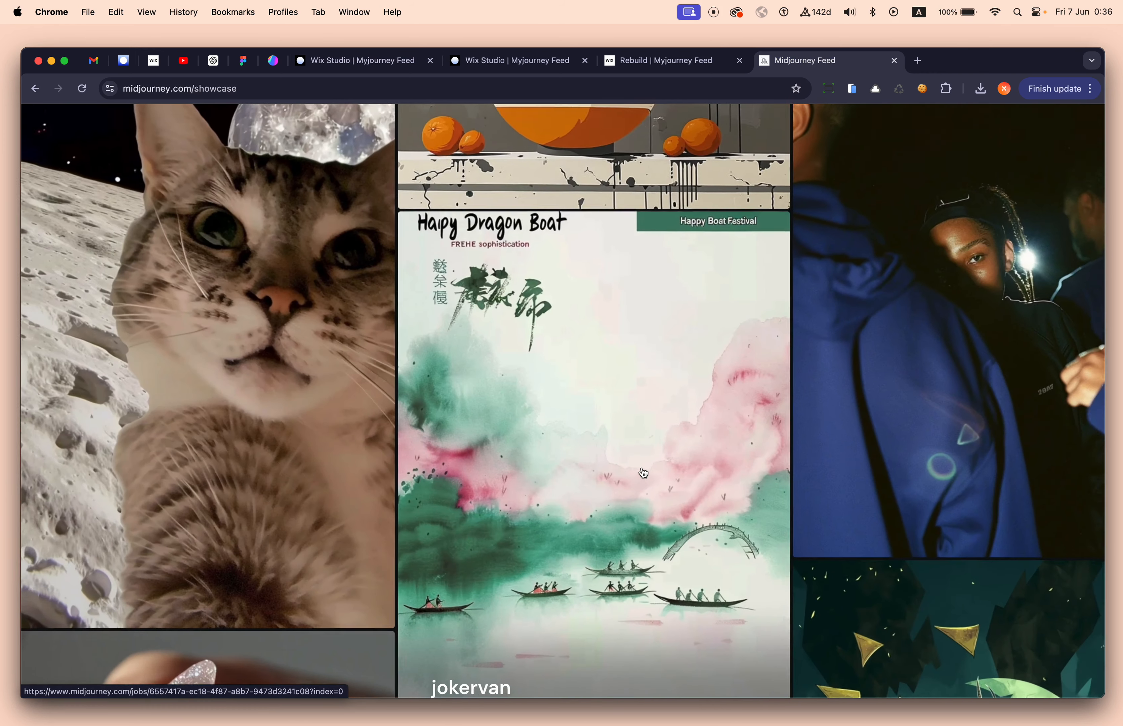
scroll(643, 472, down, 1)
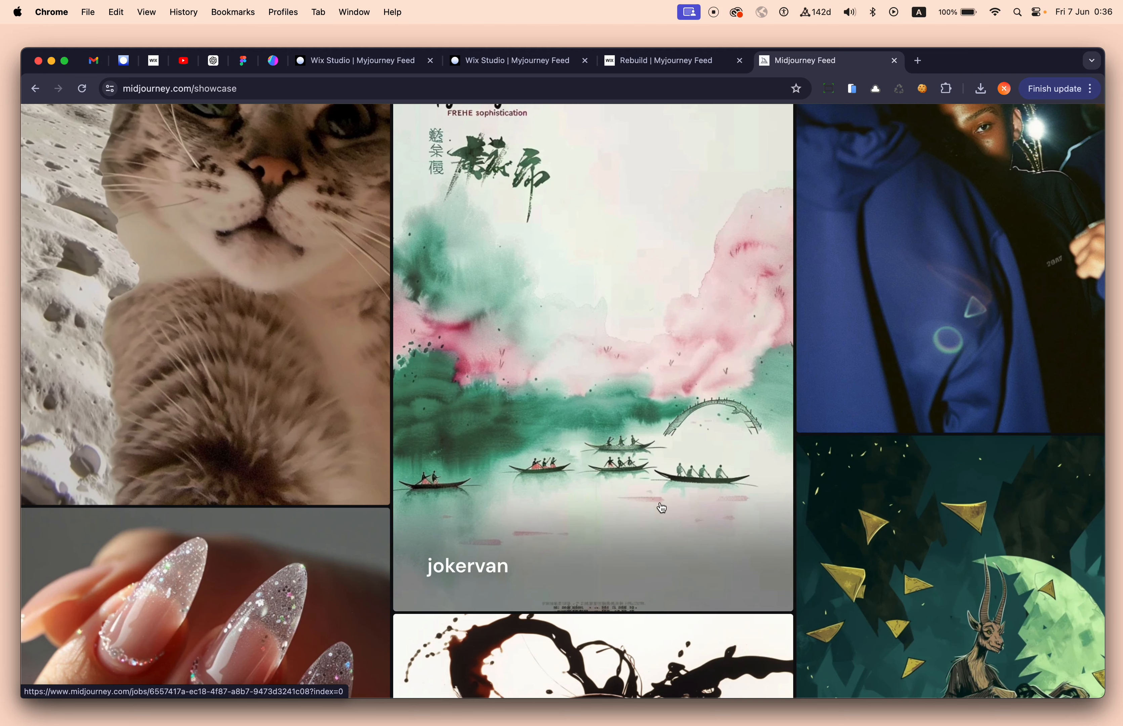
scroll(719, 508, down, 5)
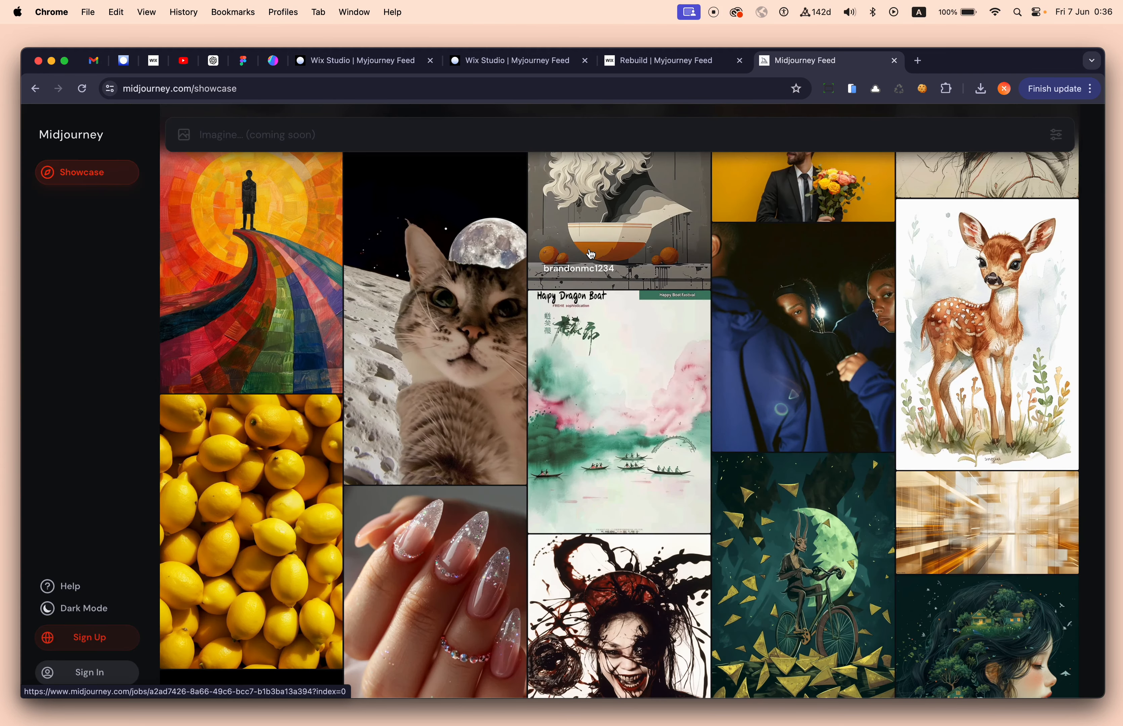
click(533, 70)
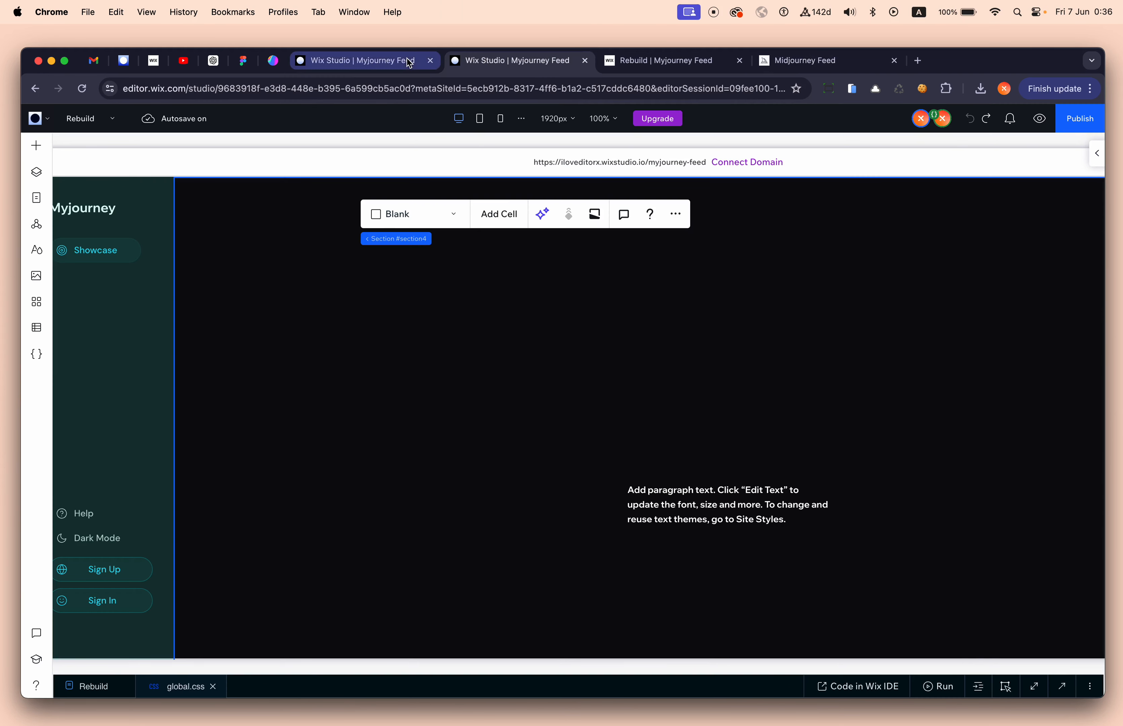
click(359, 59)
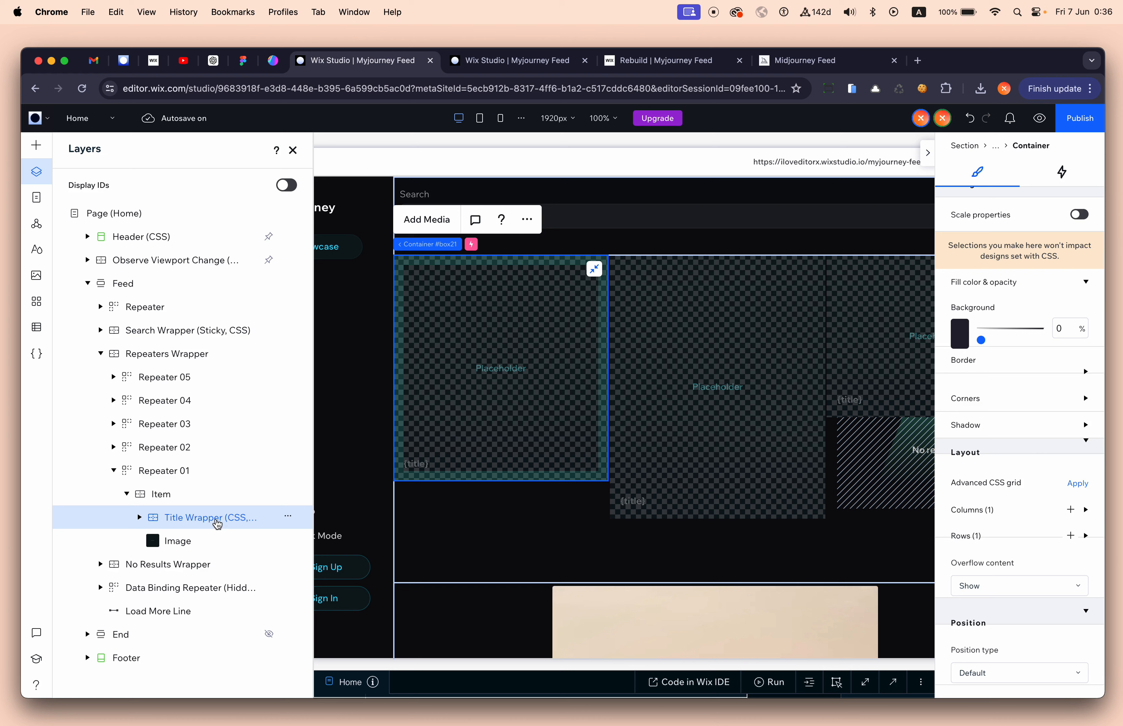
Step: Open the Title Wrapper layer's name for reading, highlight its CSS and Hidden tags, and close it without renaming
double_click(218, 523)
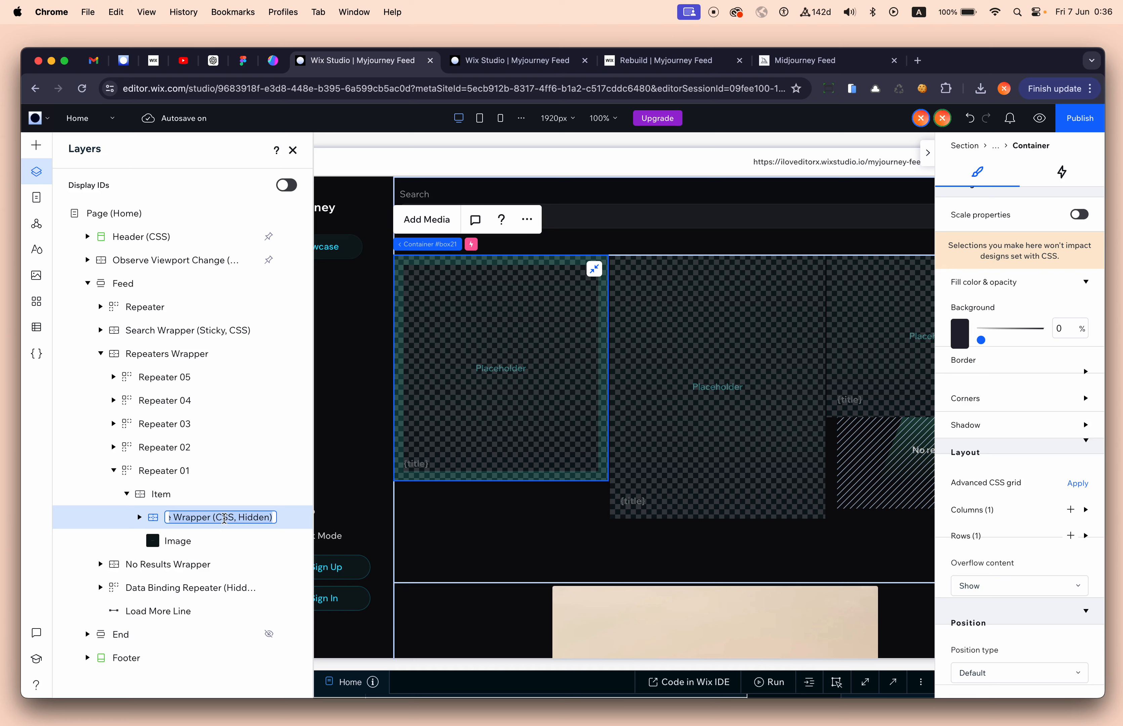
double_click(223, 517)
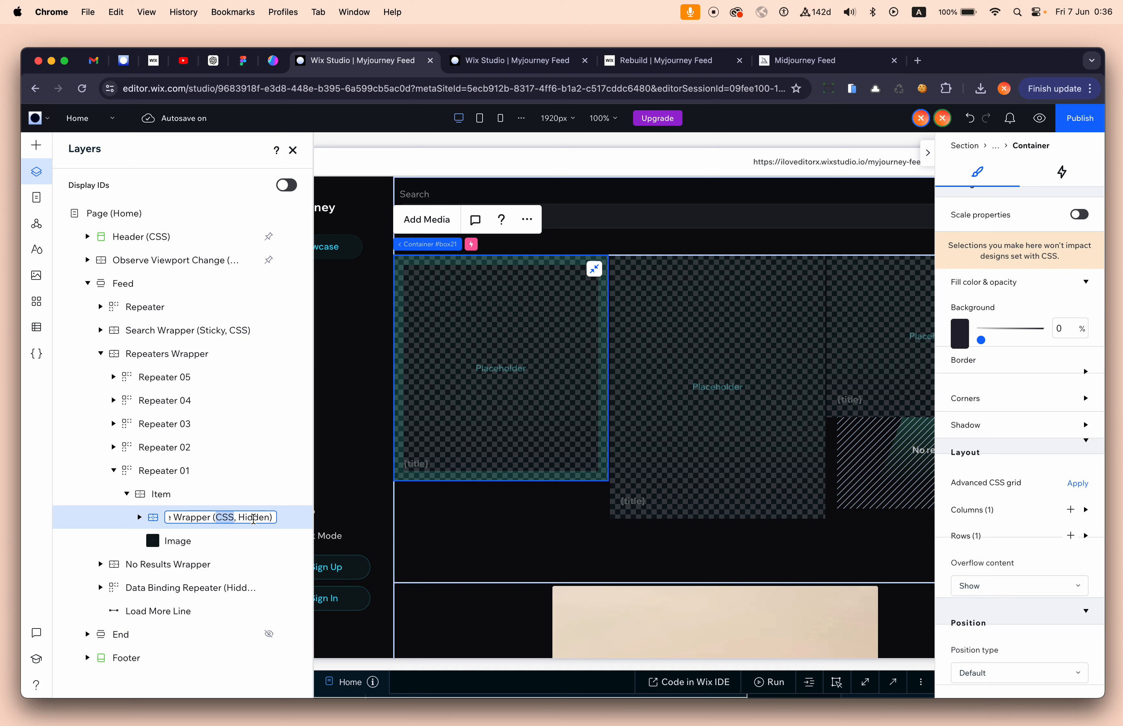
drag(238, 518, 271, 518)
scroll(533, 338, up, 5)
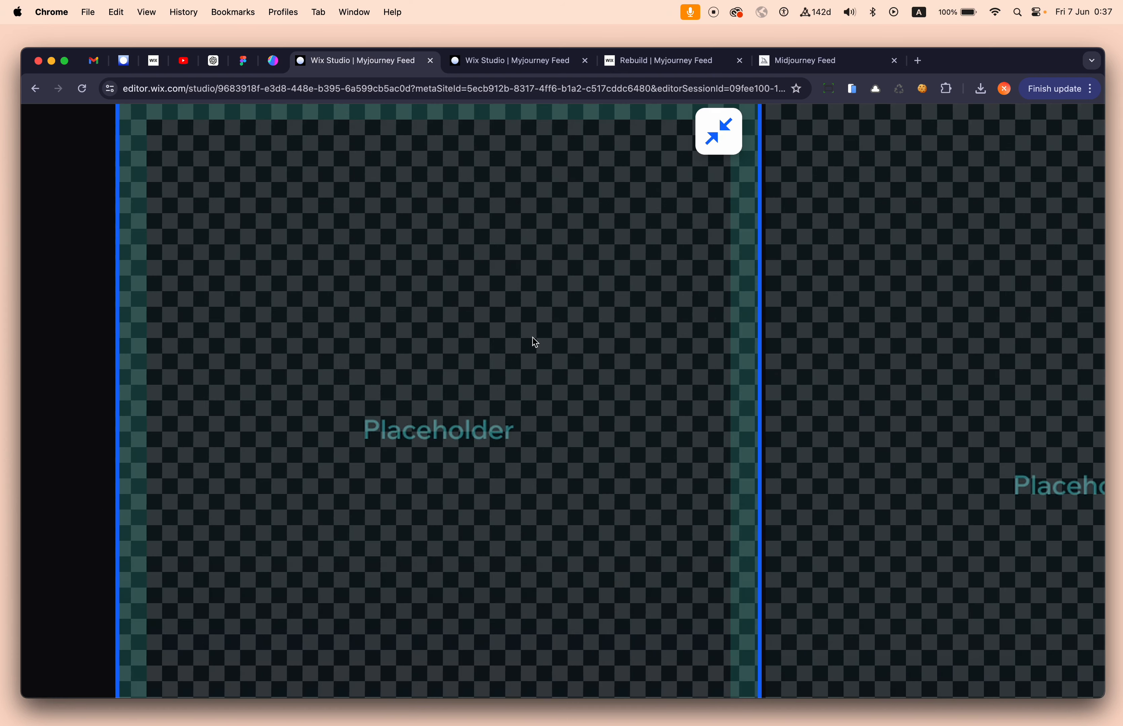
scroll(470, 325, down, 5)
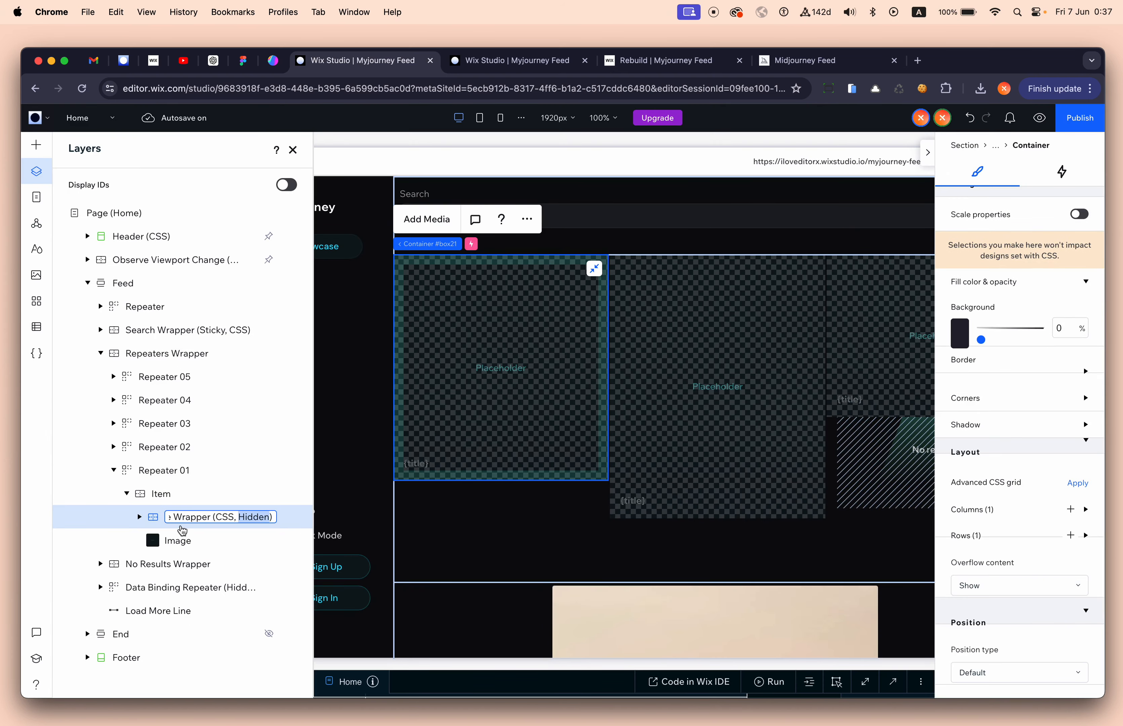
key(Up)
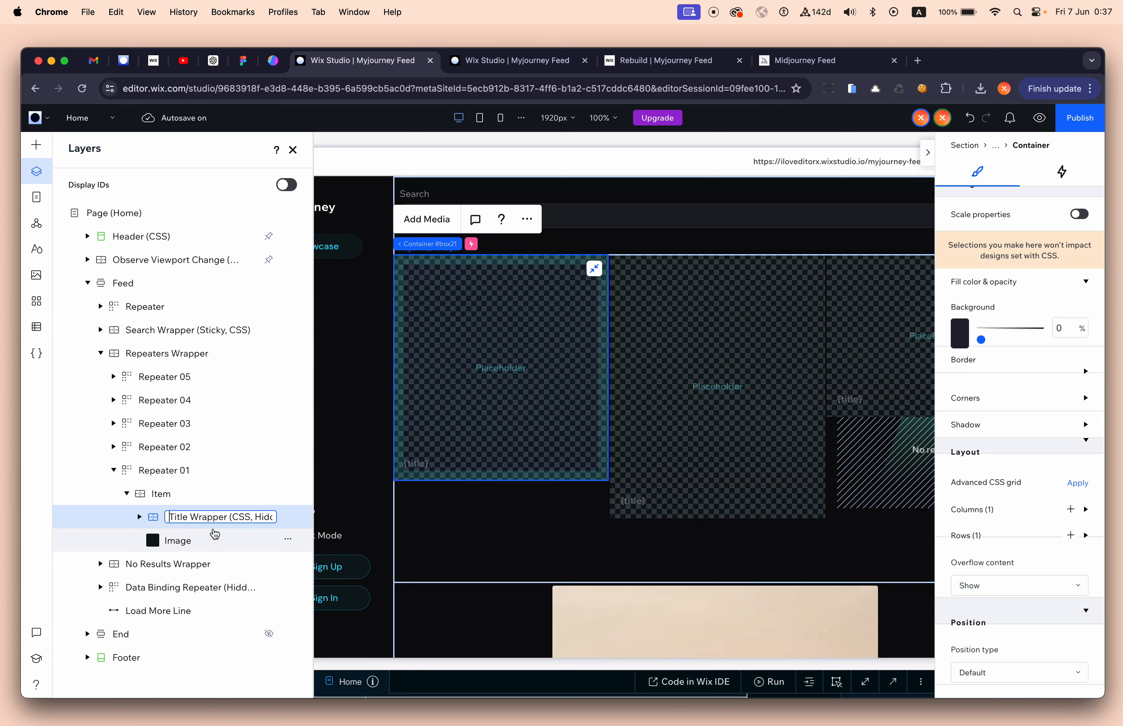
key(Down)
key(Up)
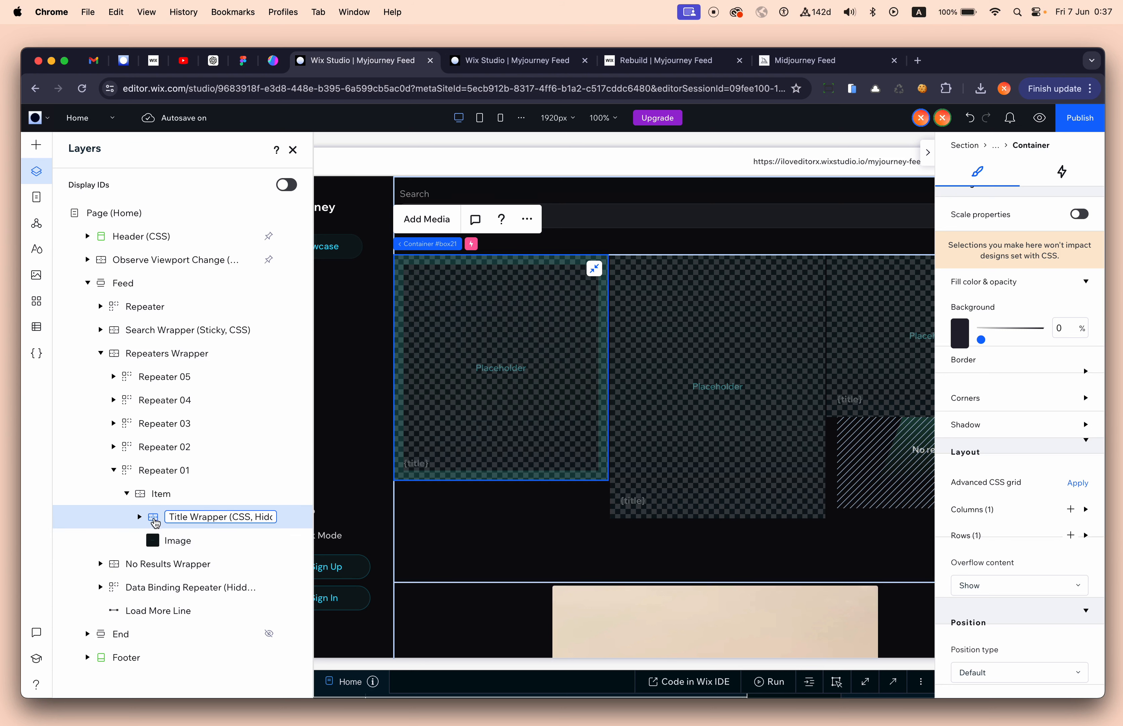
key(Return)
Step: Add a container over the desert image and stretch it to fill the whole repeater item
scroll(438, 522, down, 4)
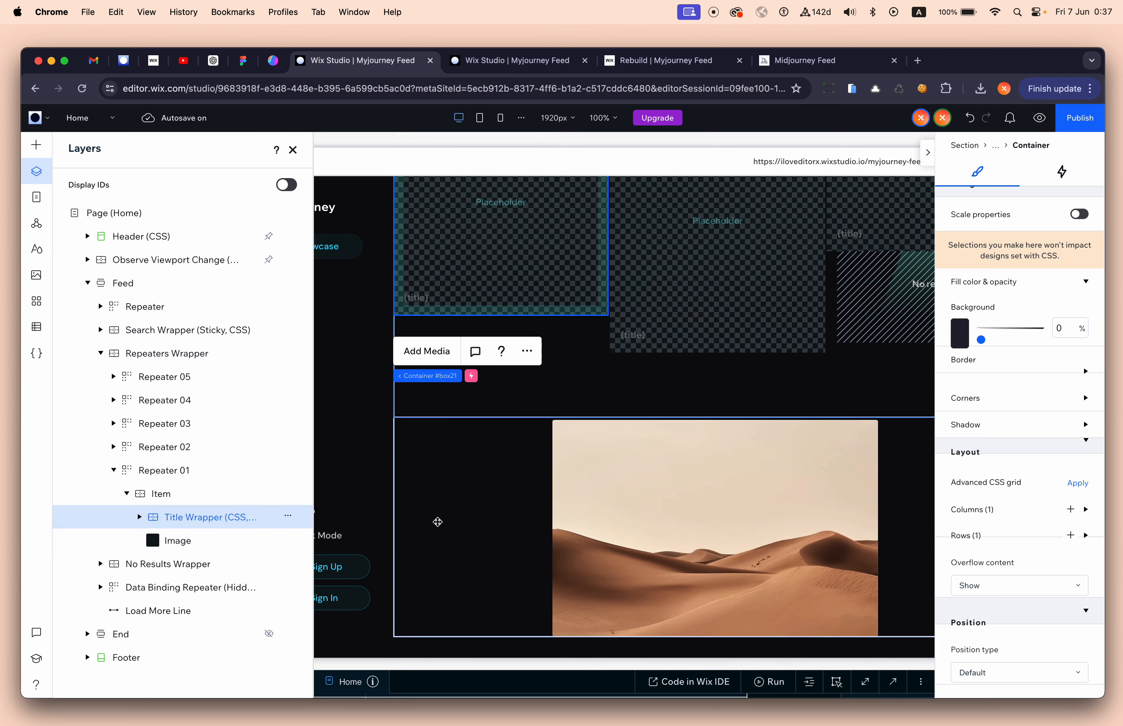
click(42, 146)
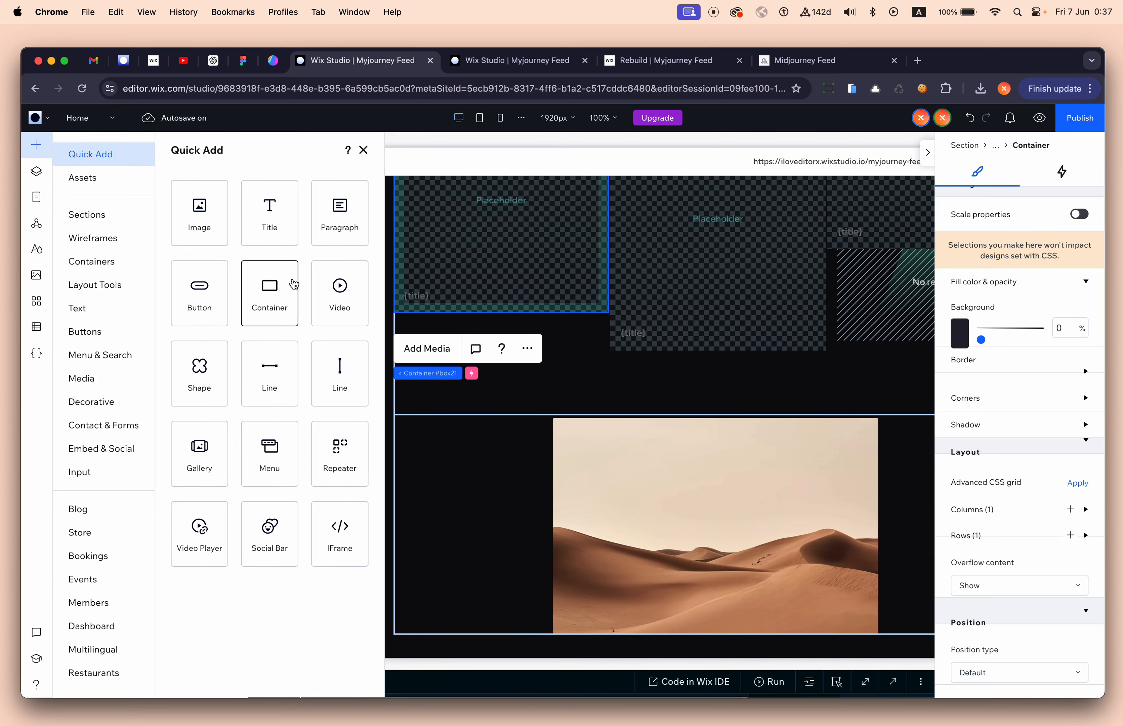
drag(290, 284, 538, 481)
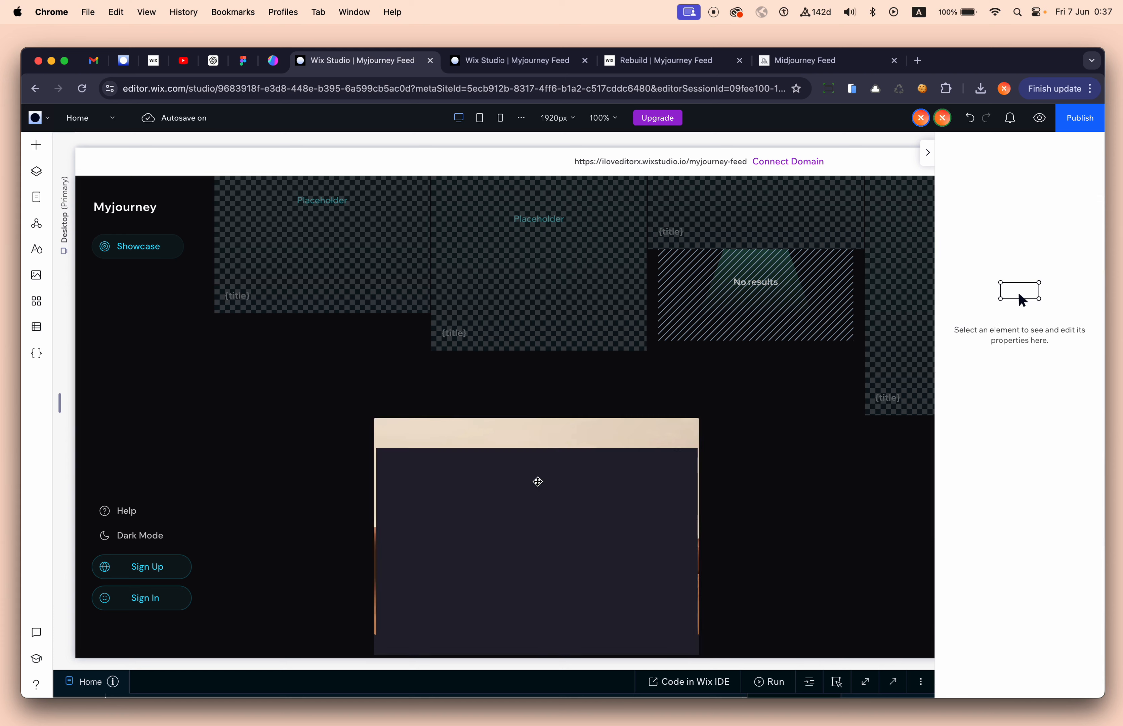
click(361, 235)
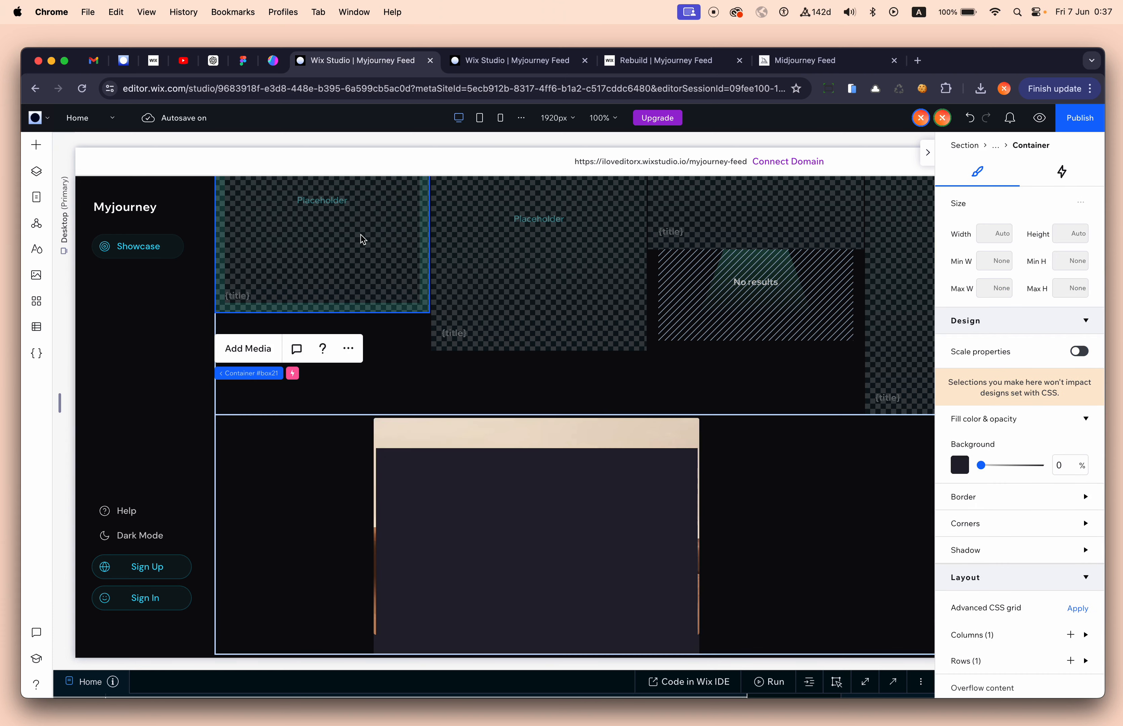
click(537, 455)
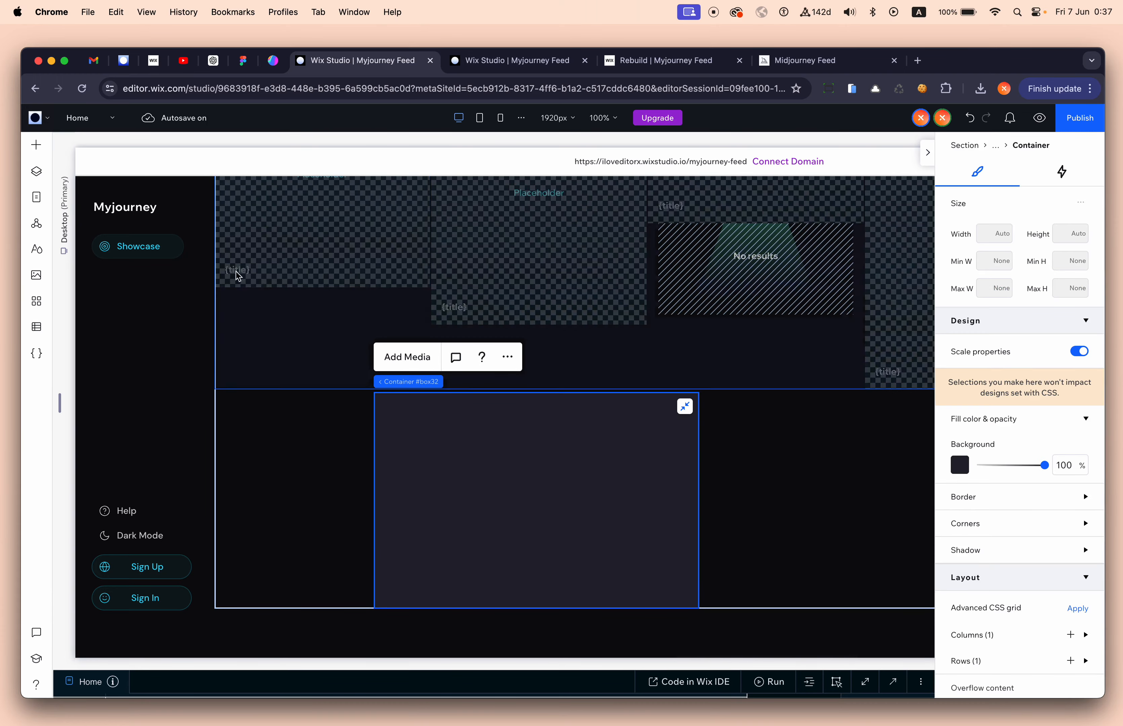
Step: Copy the {title} text from the first column's placeholder and paste it into the new container over the desert image
click(238, 271)
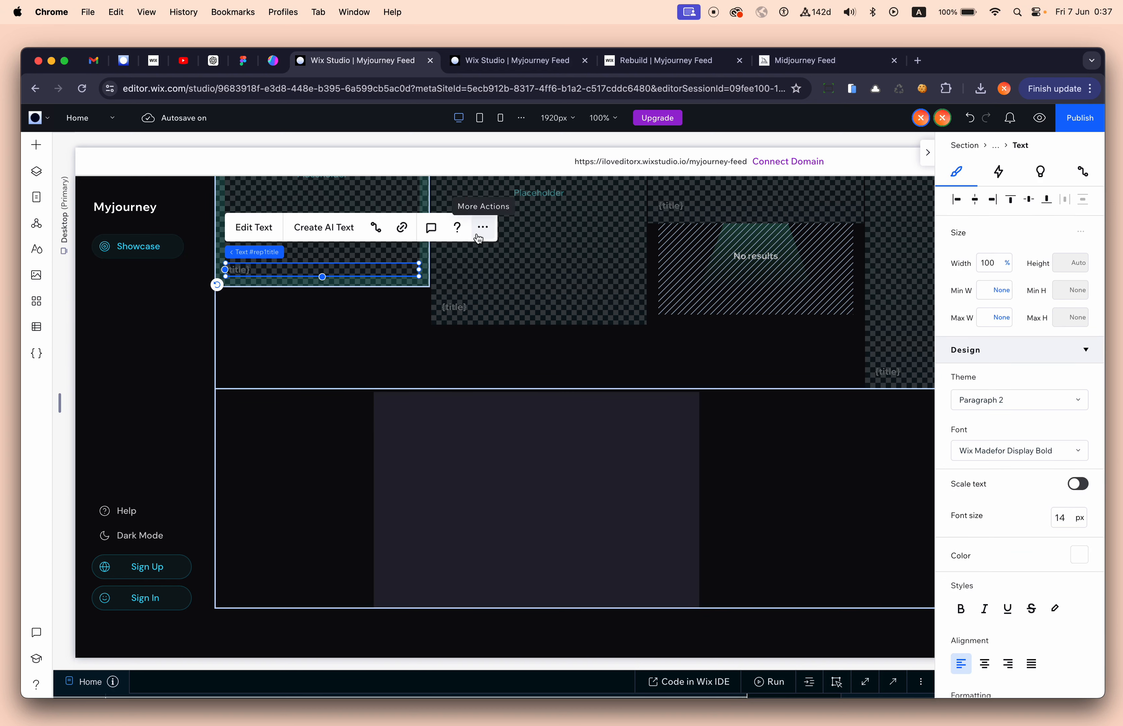
key(super+d)
key(super+x)
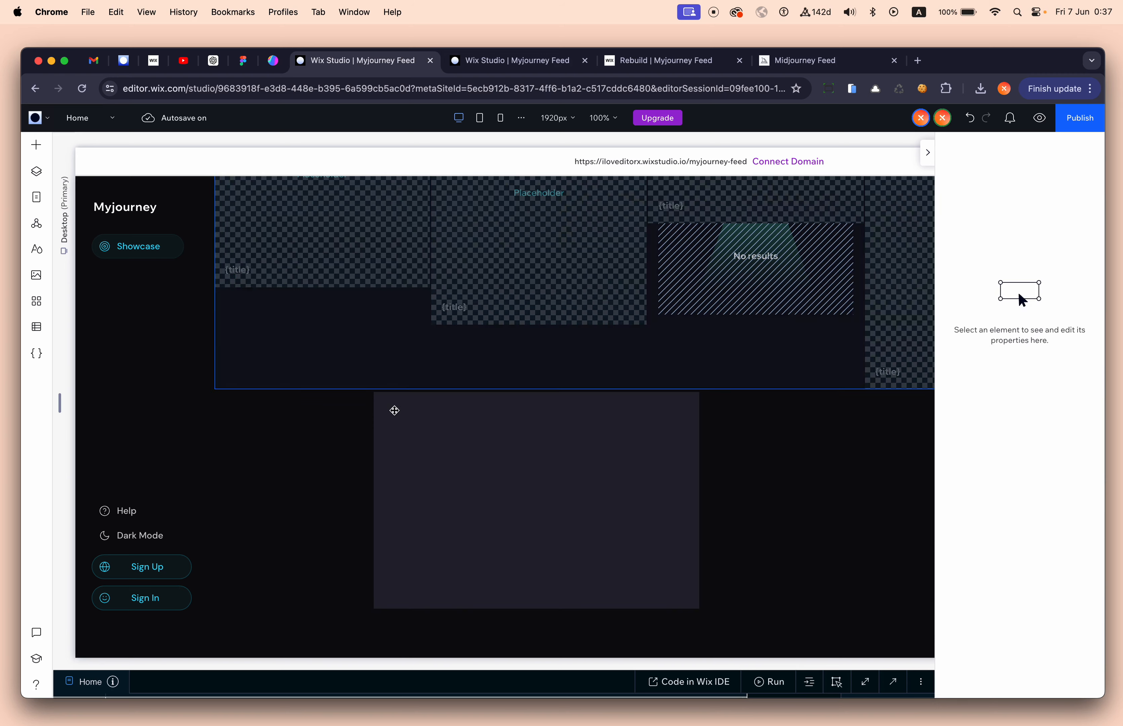
click(452, 477)
key(super+v)
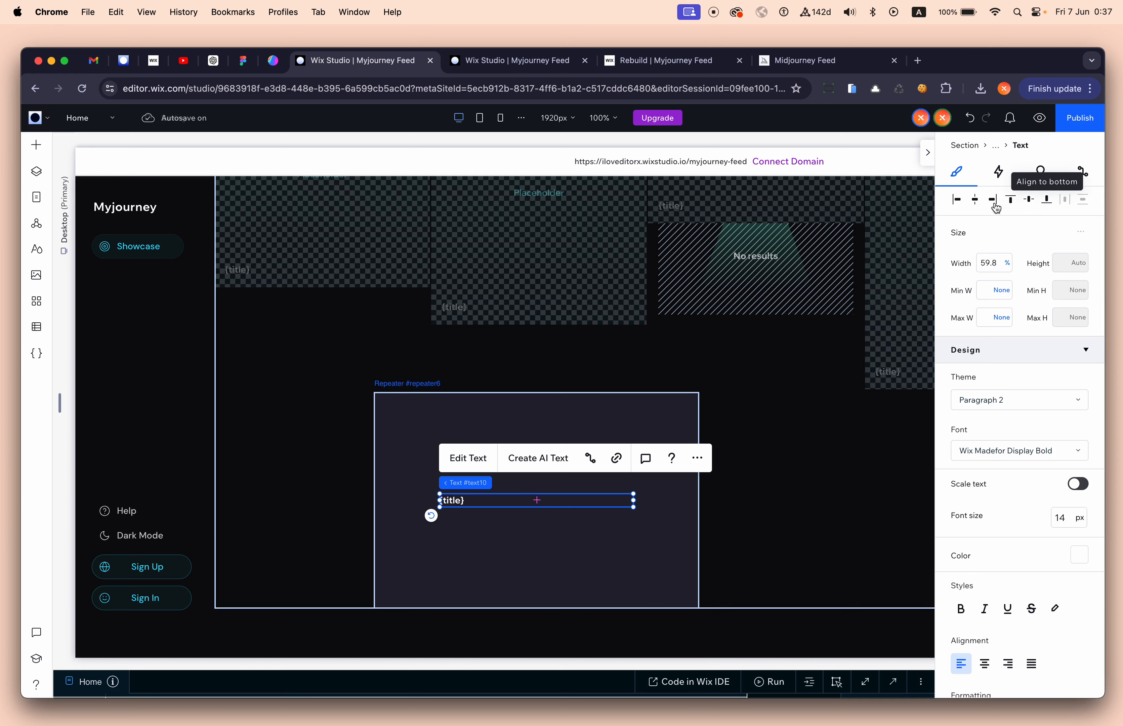
Step: Align the pasted {title} text to the bottom-left corner of its container and set its width to 100%
click(1047, 208)
click(956, 200)
click(991, 261)
text(100)
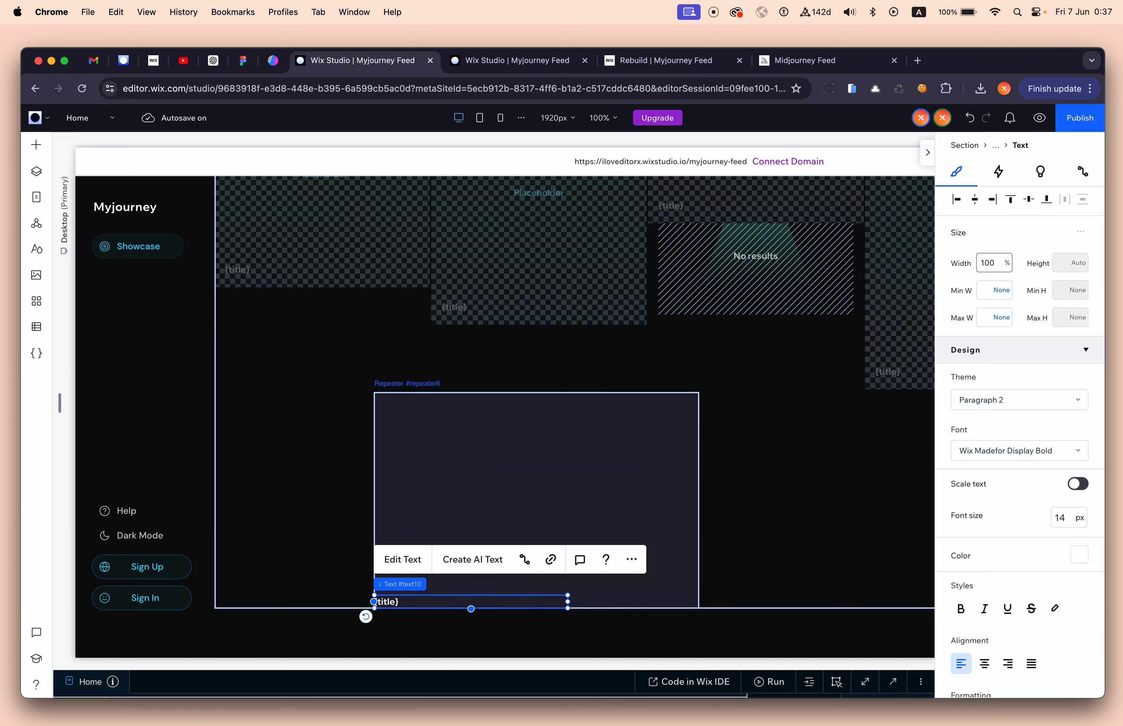
key(Return)
scroll(827, 388, down, 2)
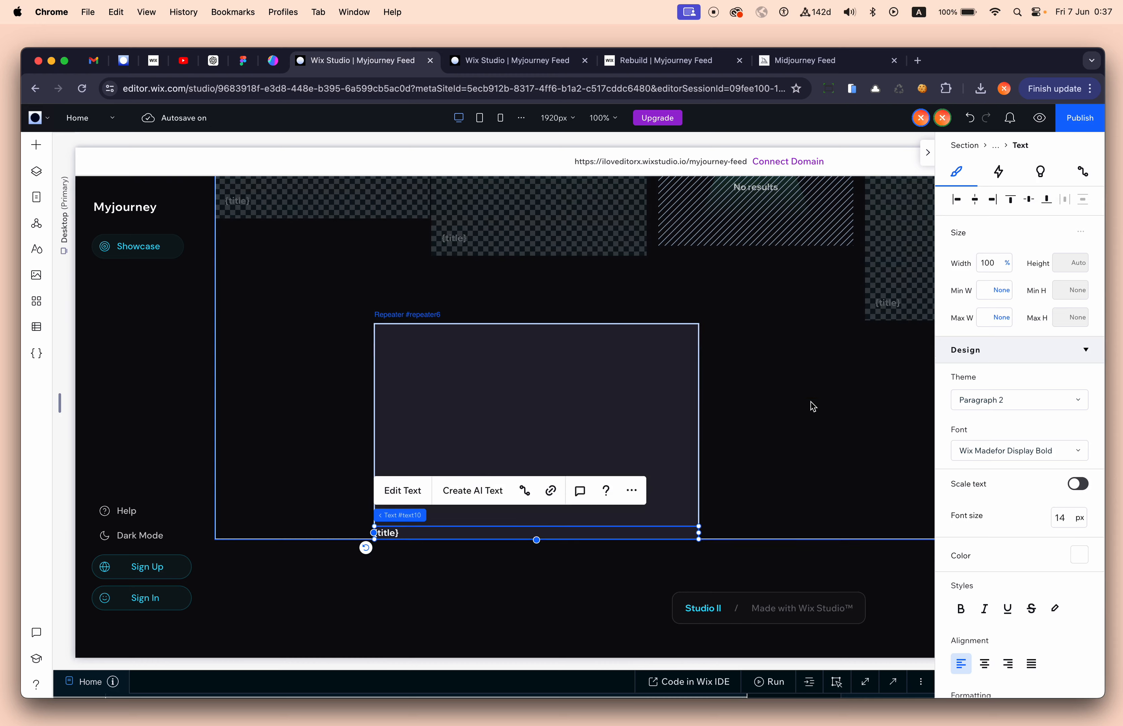
click(810, 403)
Step: Check the padding on the first column's title wrapper, and give the new overlay container 16 px padding on all sides
click(465, 423)
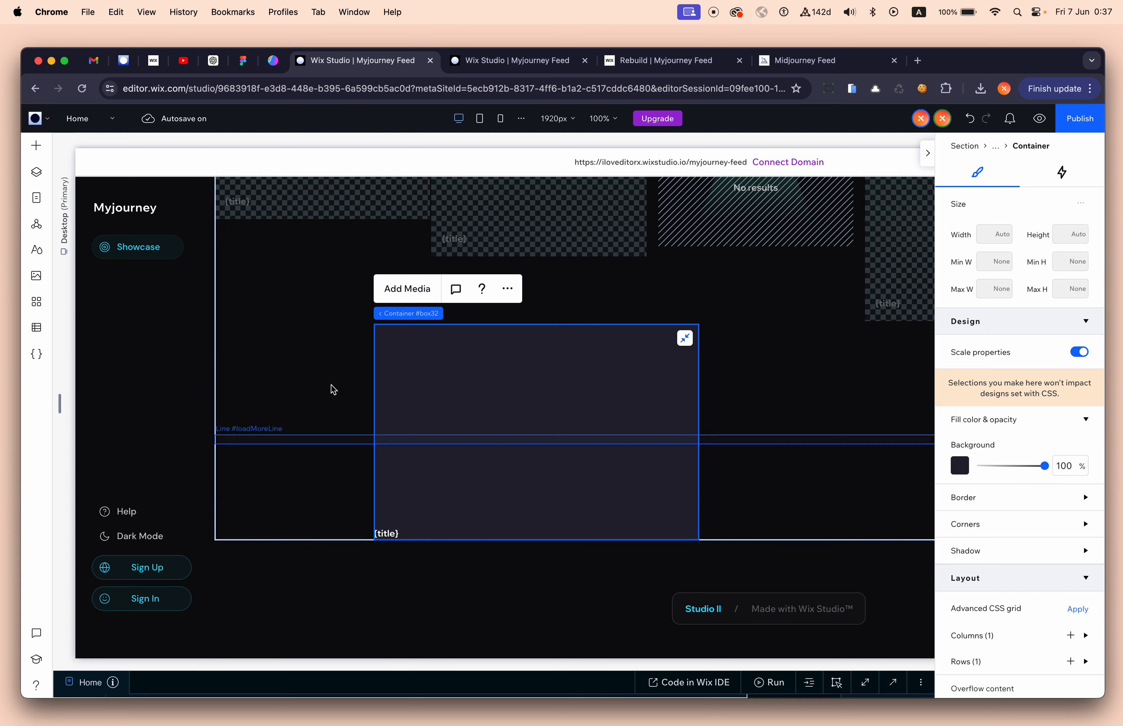
scroll(297, 288, up, 3)
click(282, 286)
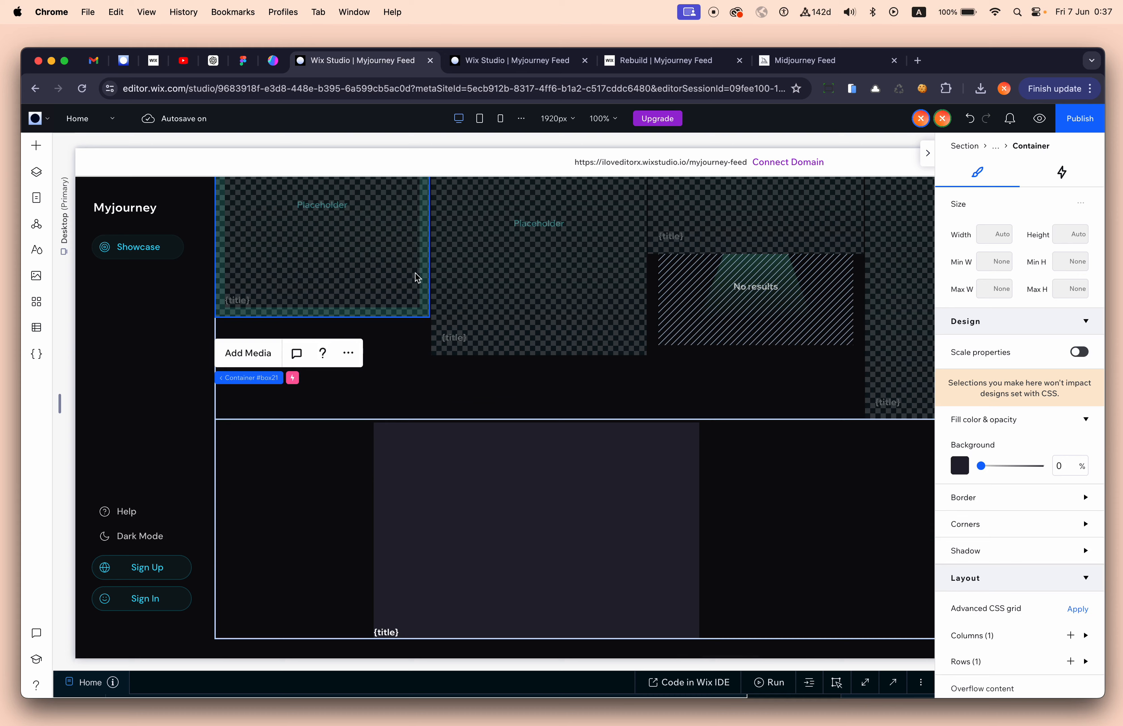
scroll(974, 480, down, 7)
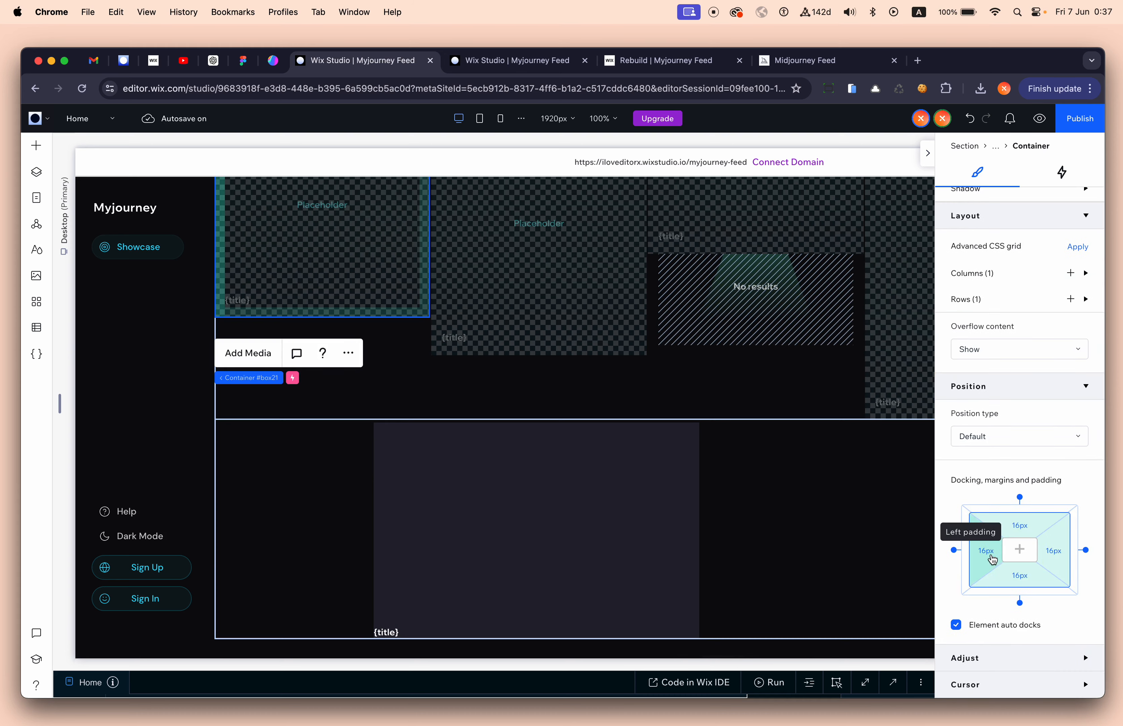
click(645, 531)
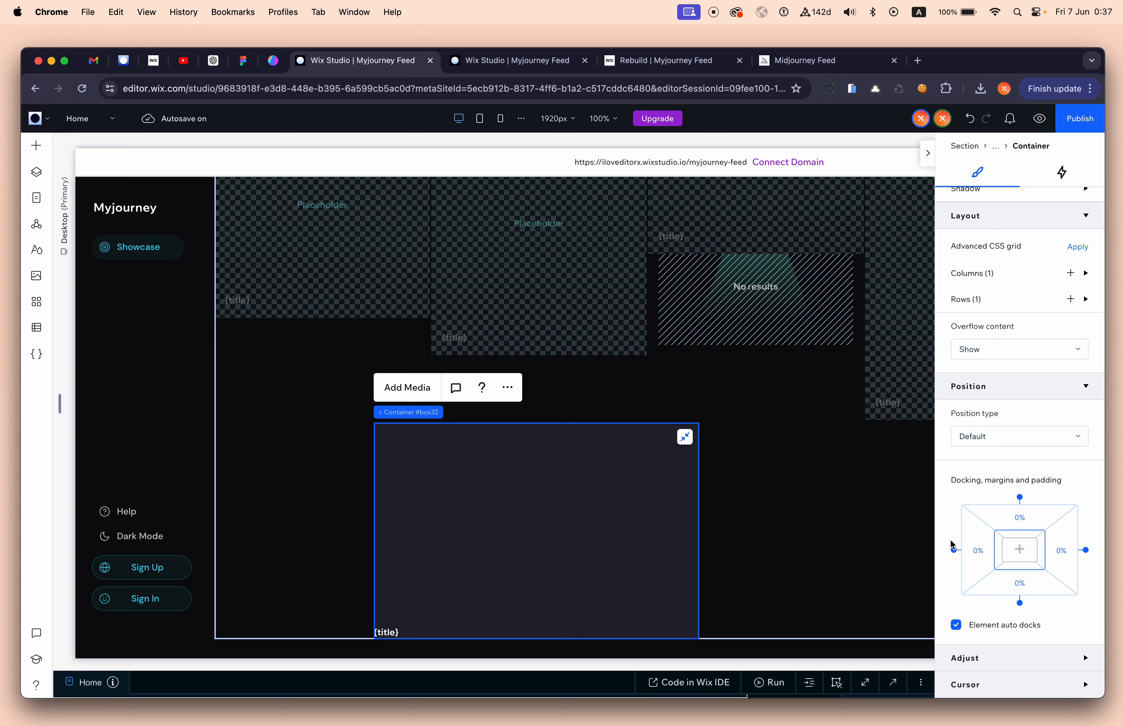
click(991, 558)
text(16)
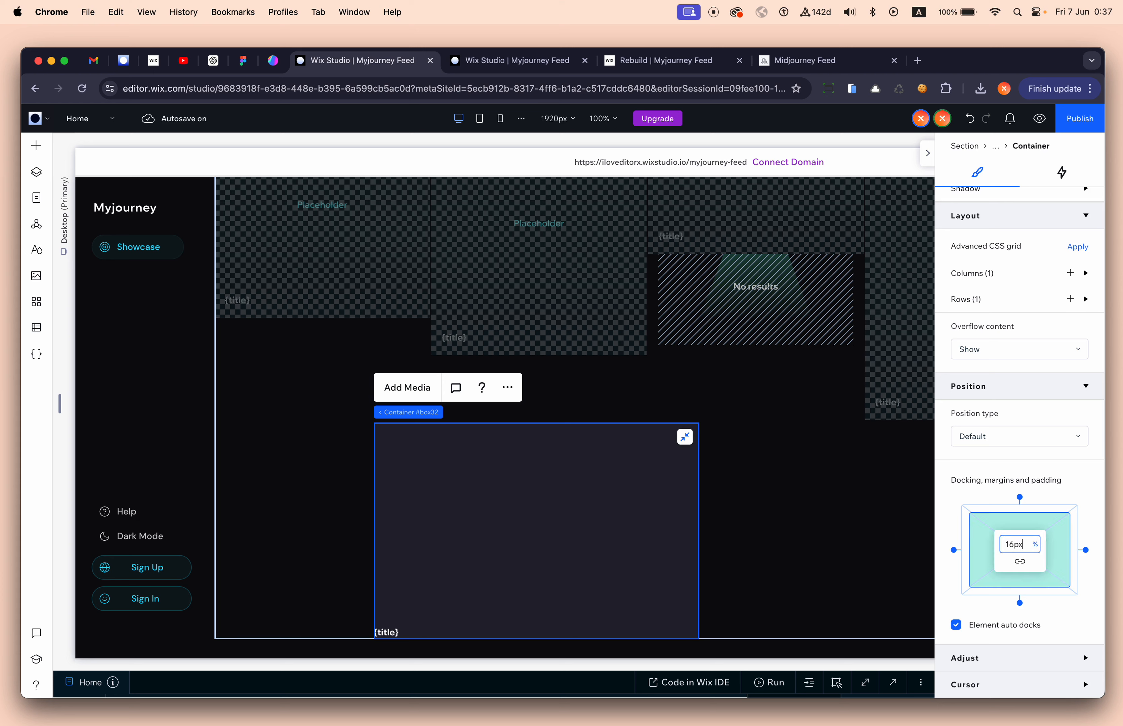
key(Return)
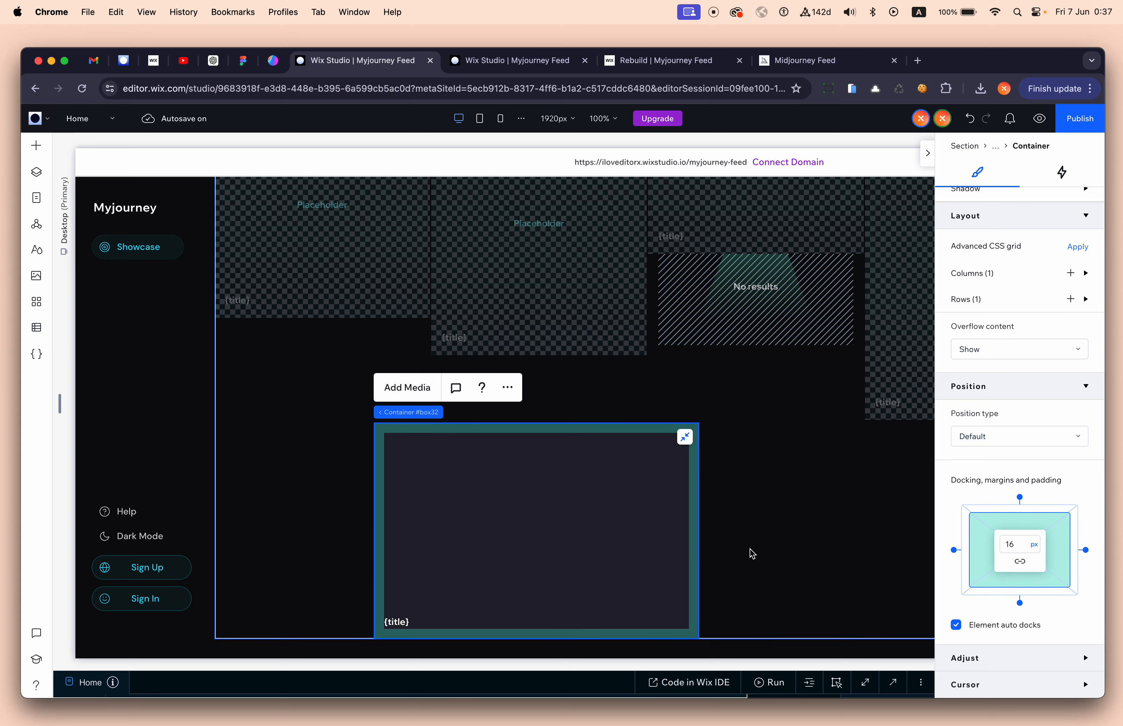
click(751, 551)
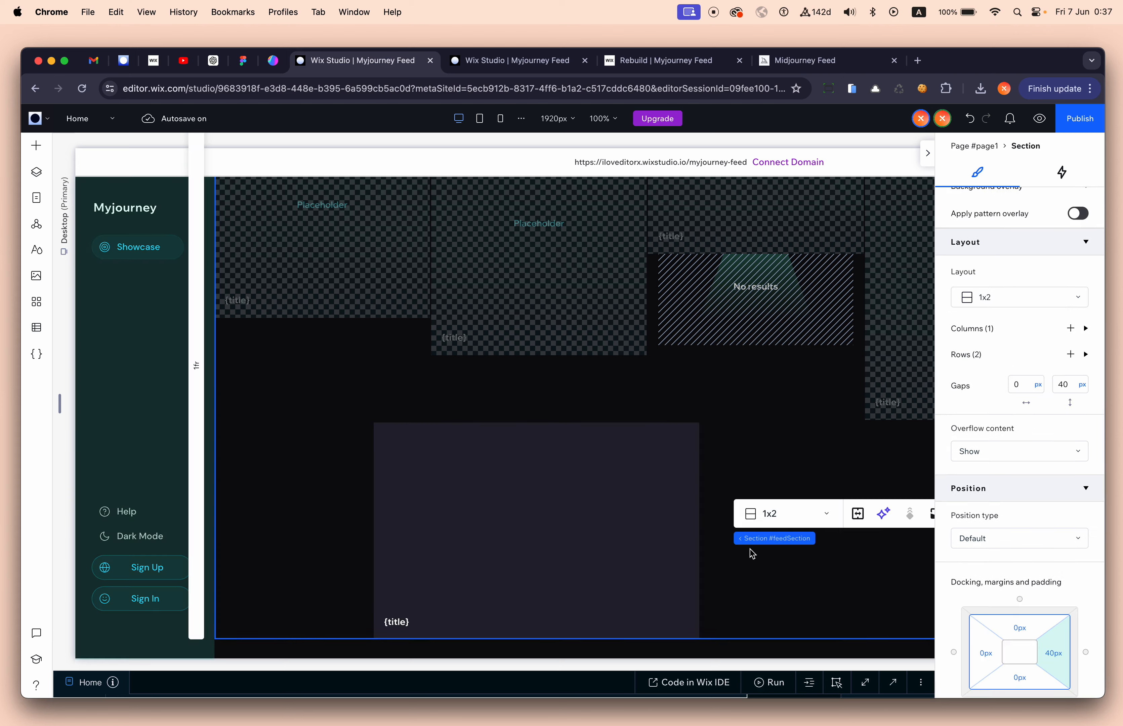
Step: Set the new overlay container's background opacity to 0% so the desert image shows through
click(645, 496)
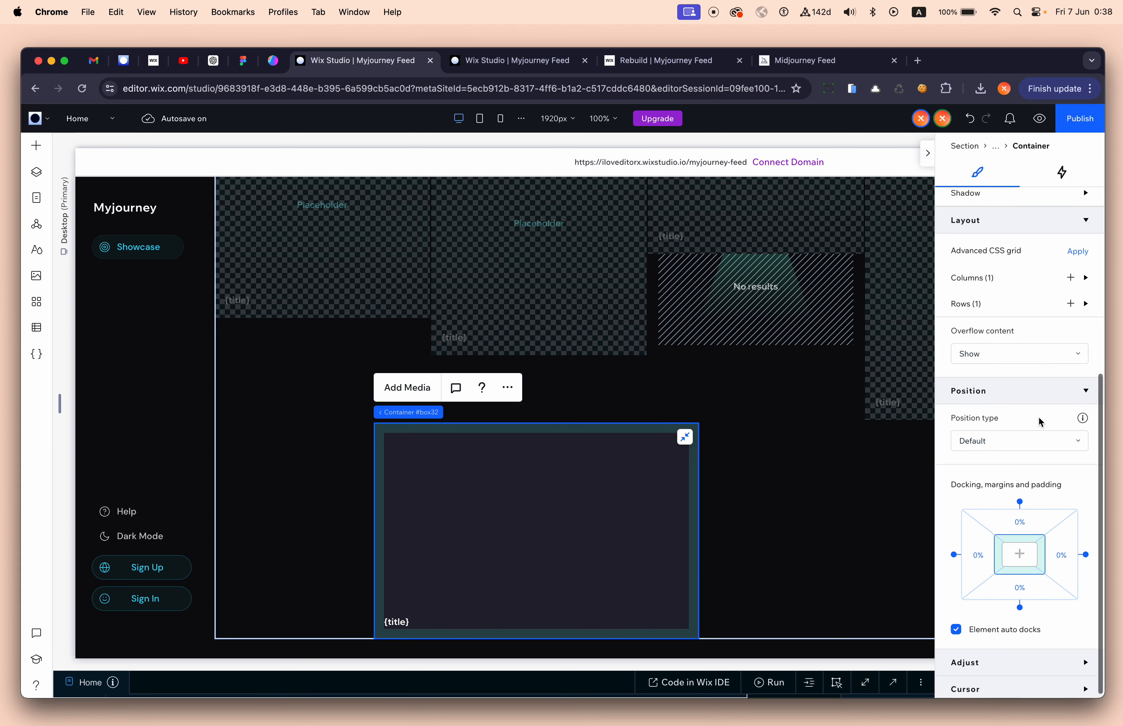
scroll(1038, 416, up, 5)
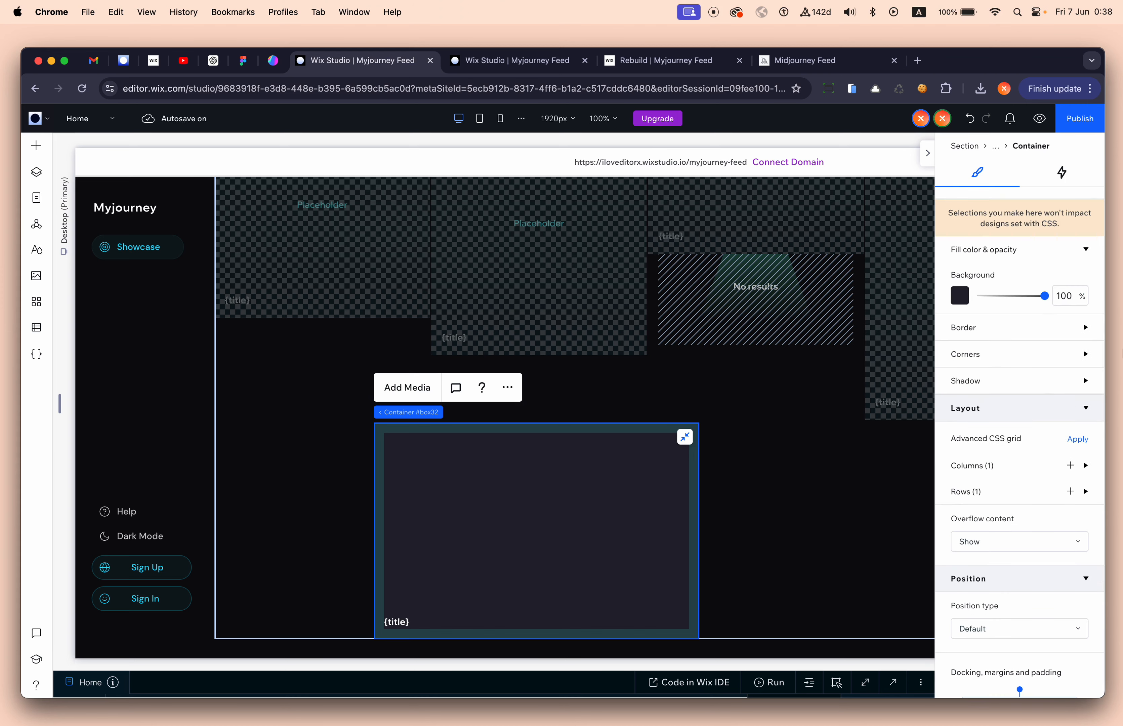
double_click(1065, 297)
text(0)
key(Return)
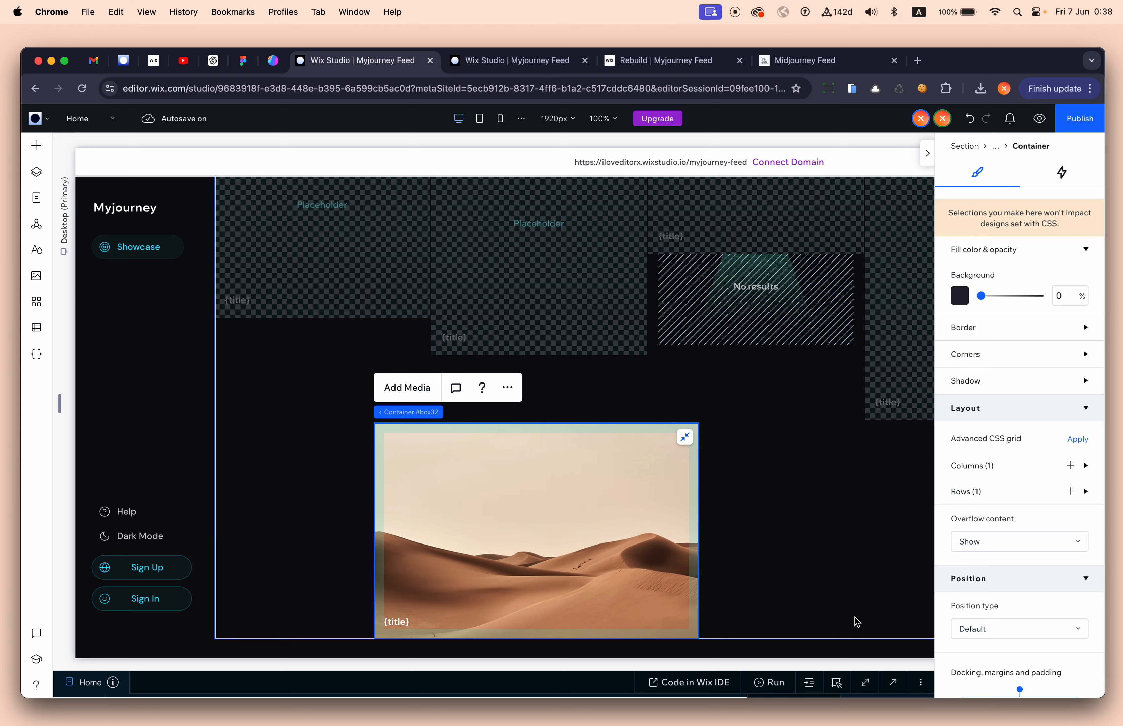
Step: Examine the custom CSS class on the first column's placeholder container and its Feed Card gradient rule in global.css
click(381, 256)
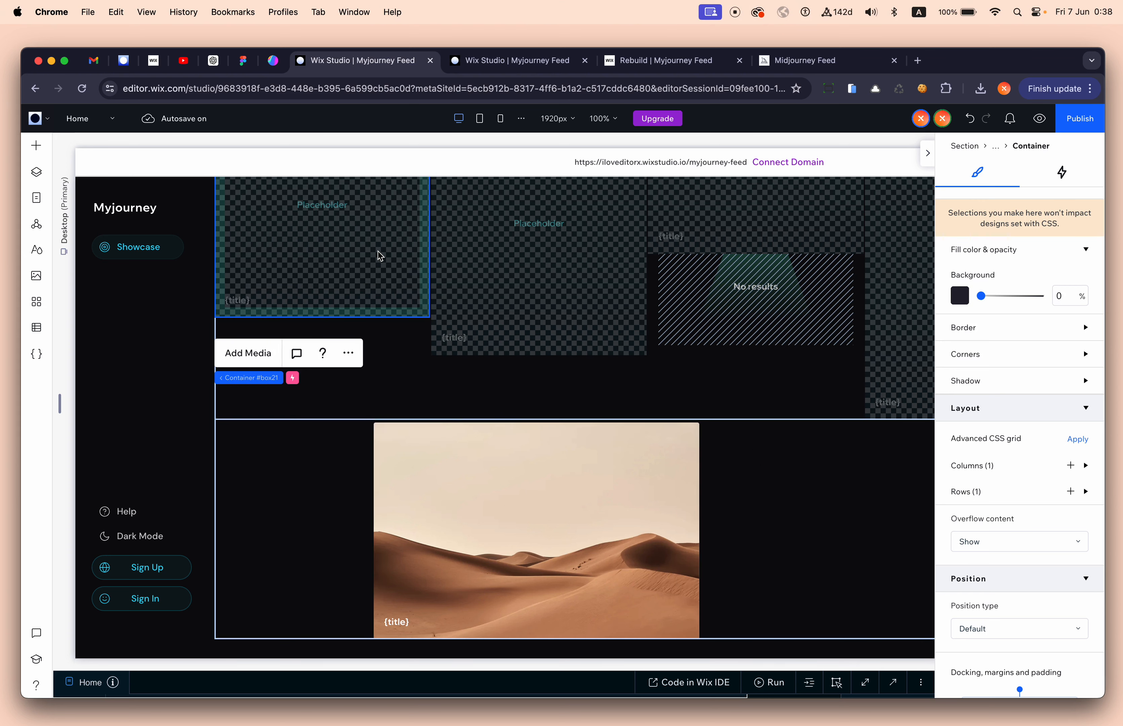
click(895, 682)
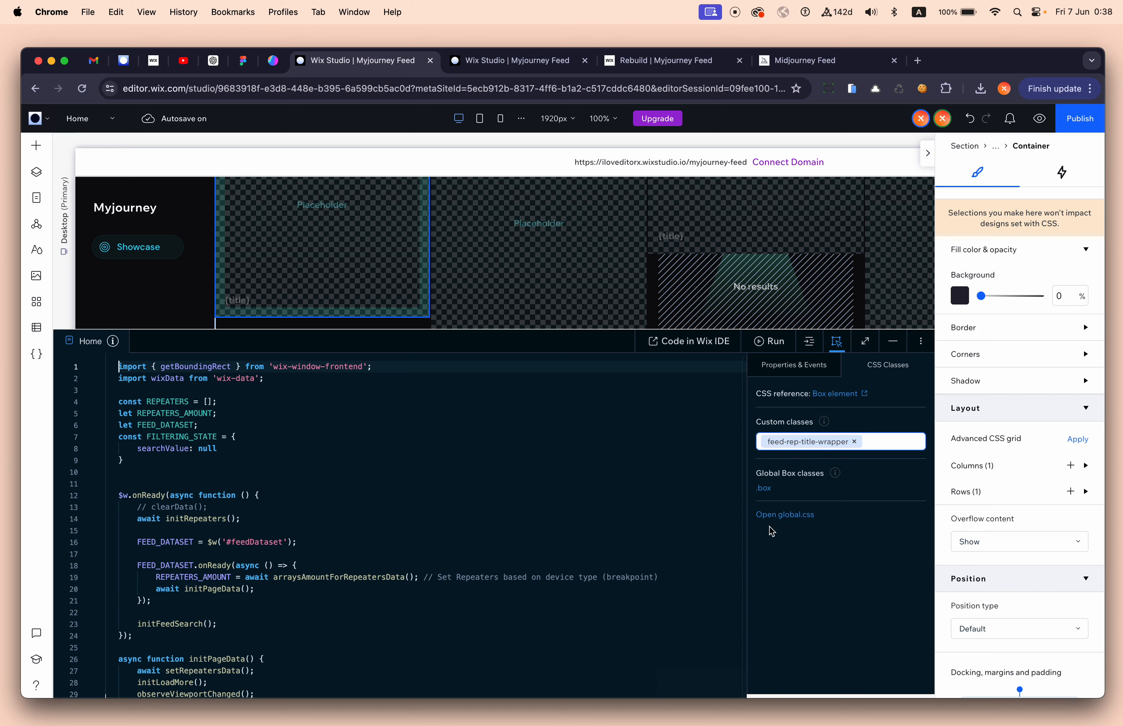
click(783, 517)
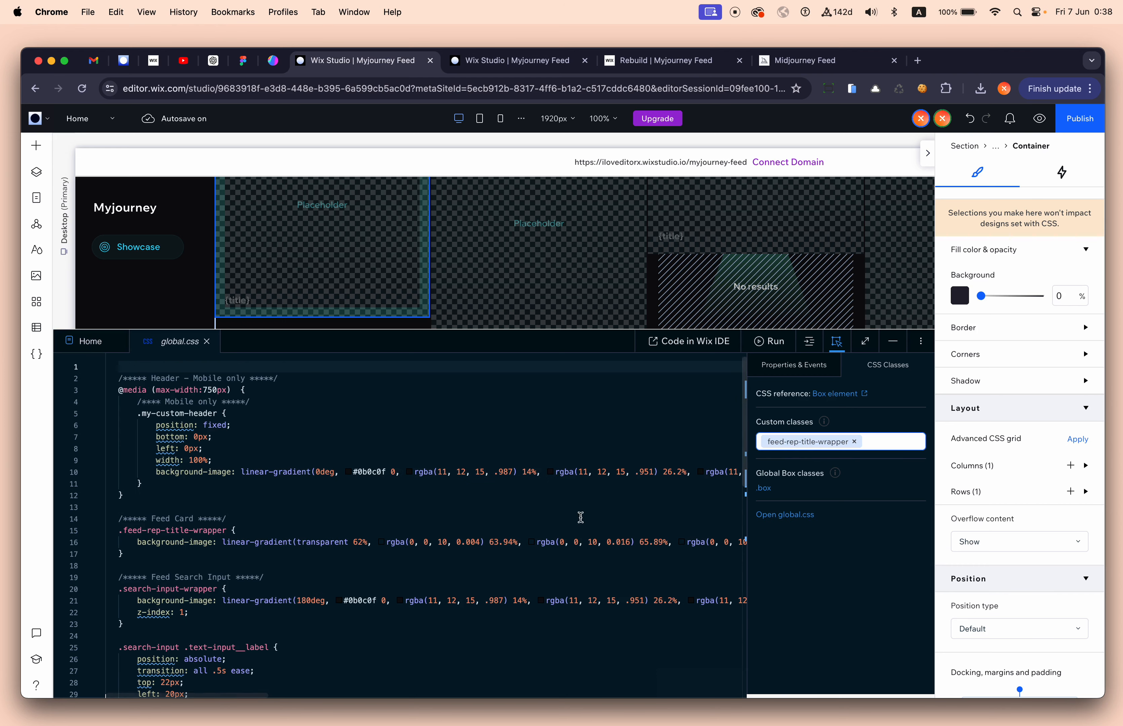
scroll(177, 496, down, 2)
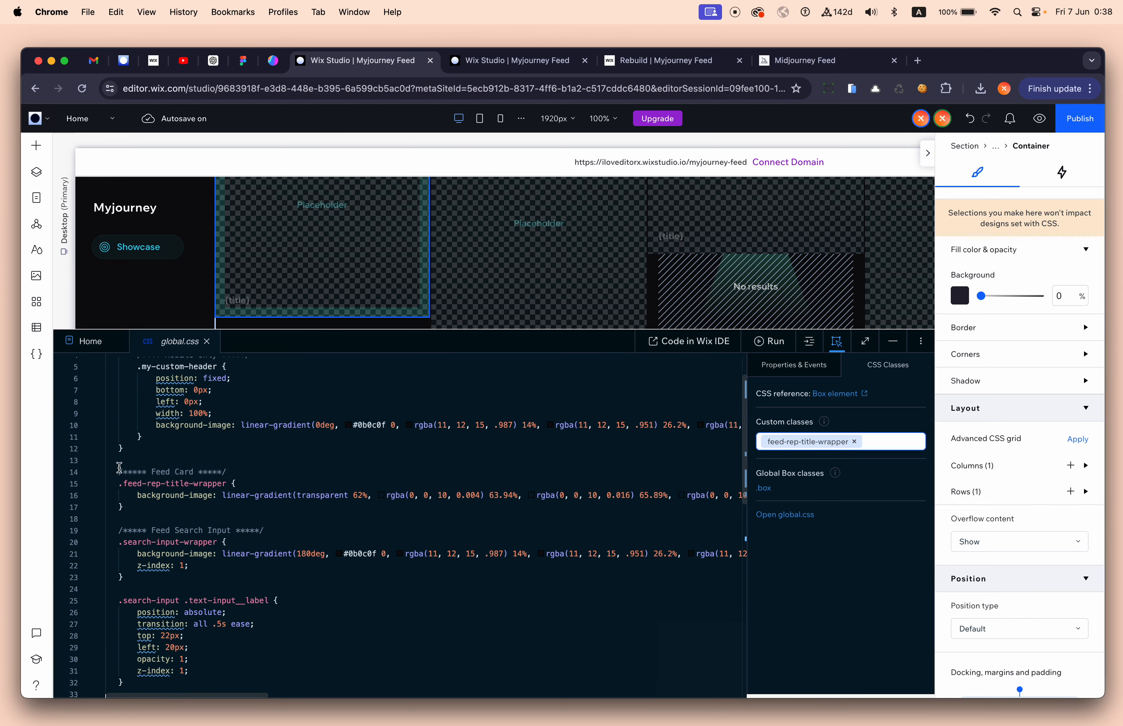
drag(119, 471, 234, 472)
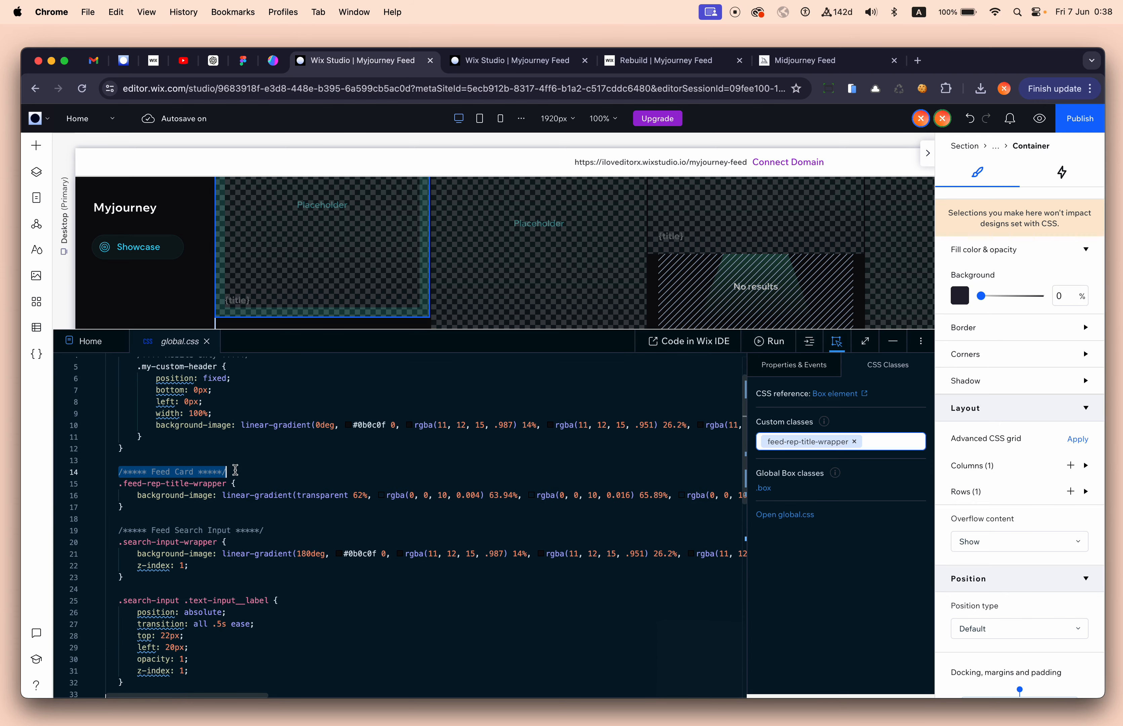
click(123, 486)
key(shift+super+Right)
key(shift+Left)
key(shift+Left)
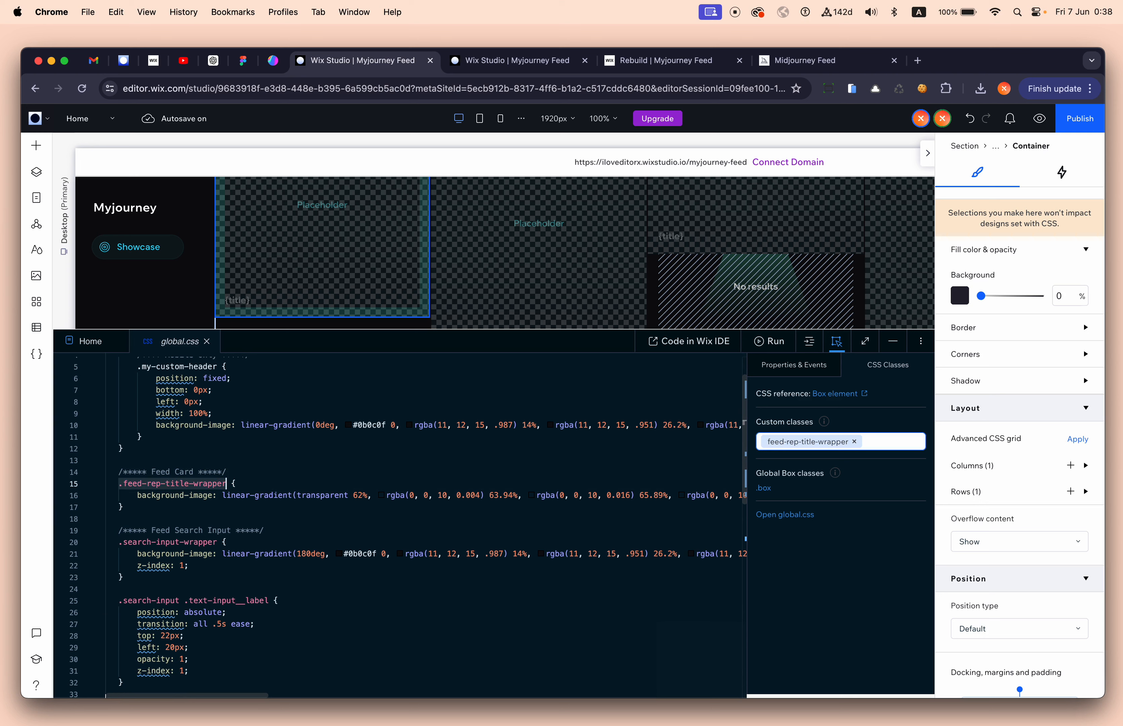
double_click(234, 497)
scroll(288, 498, right, 5)
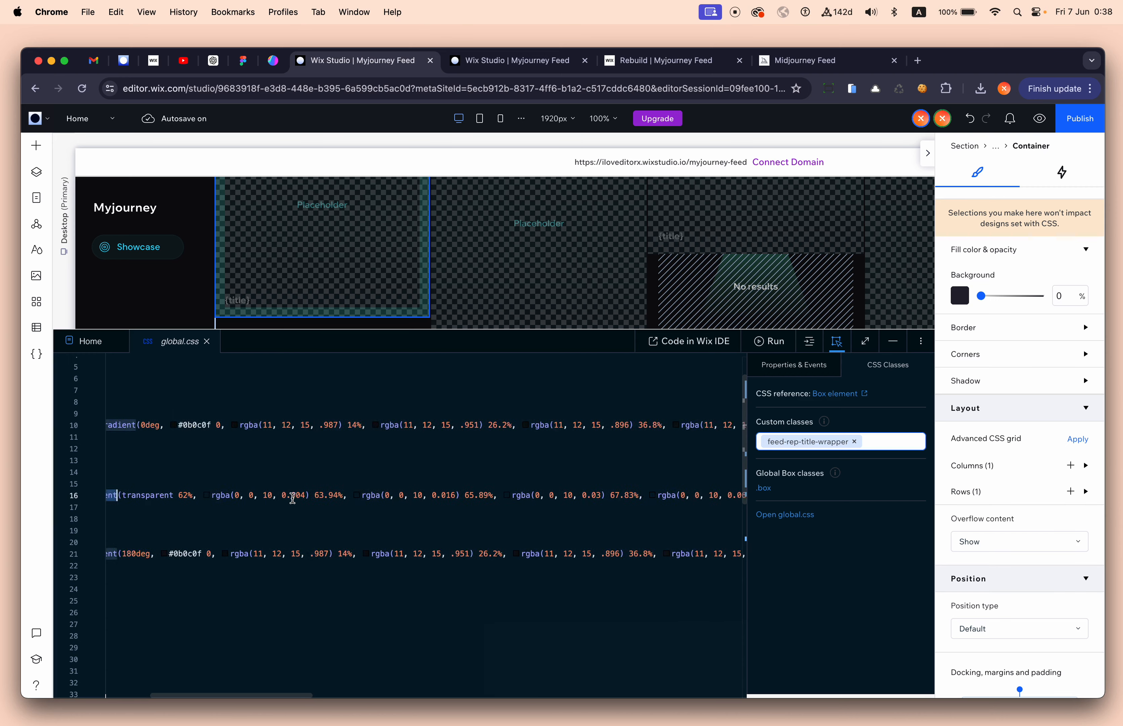
scroll(292, 498, right, 15)
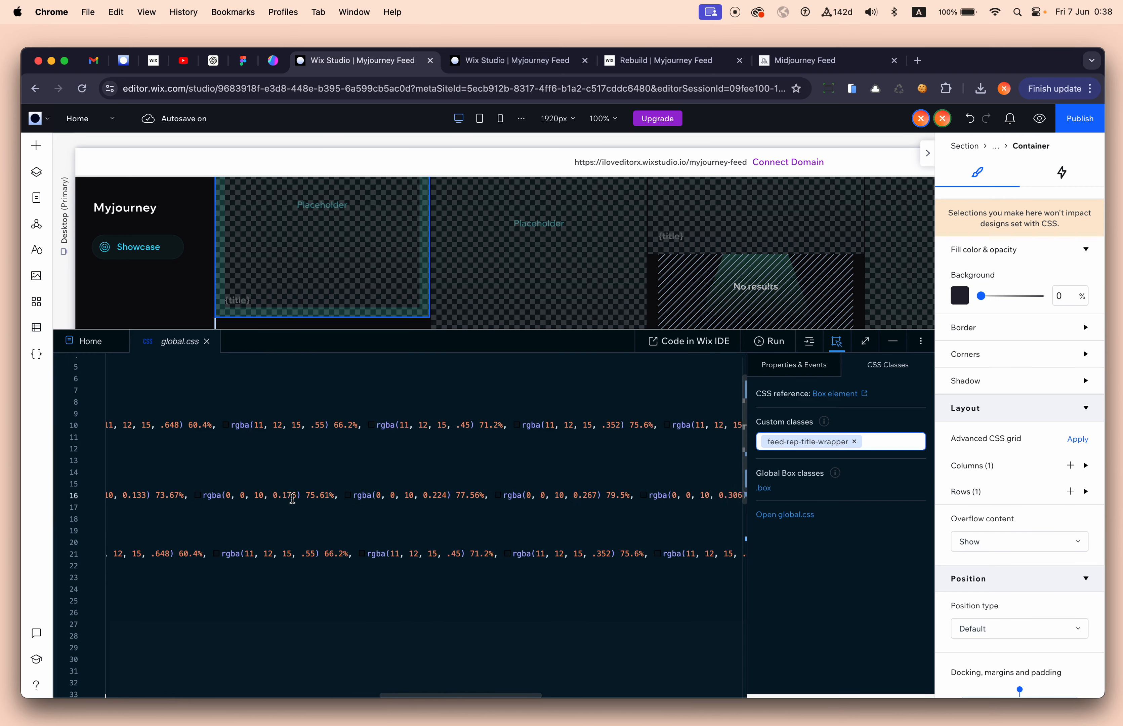
scroll(293, 498, left, 20)
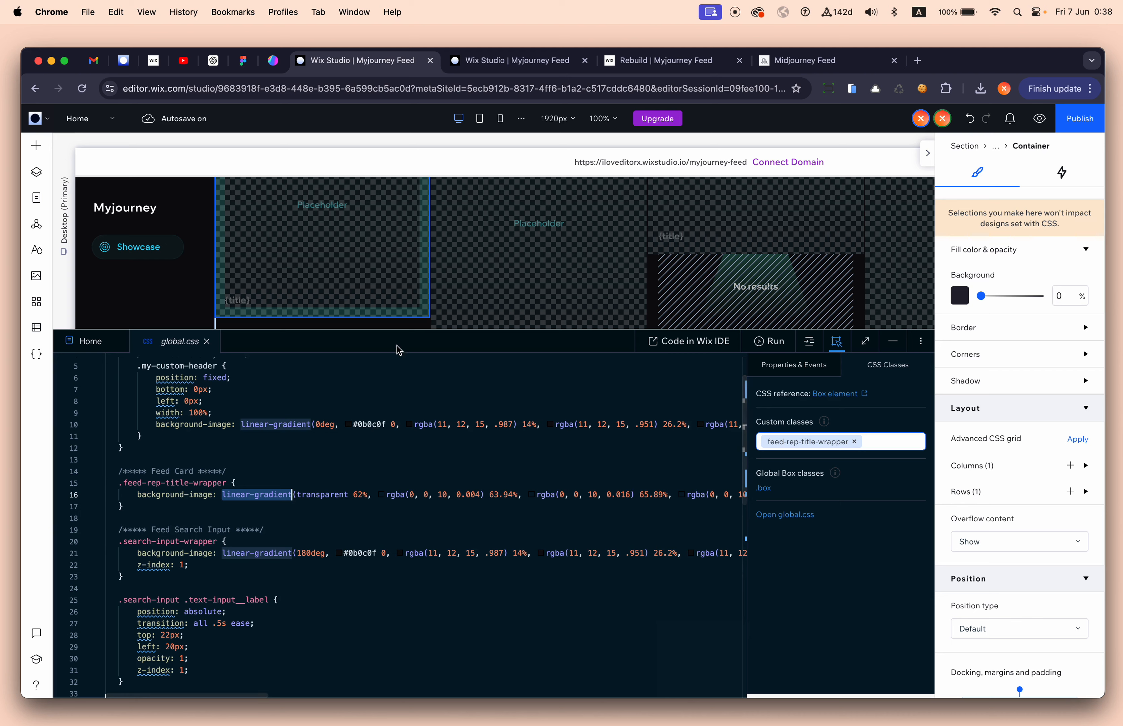
click(892, 346)
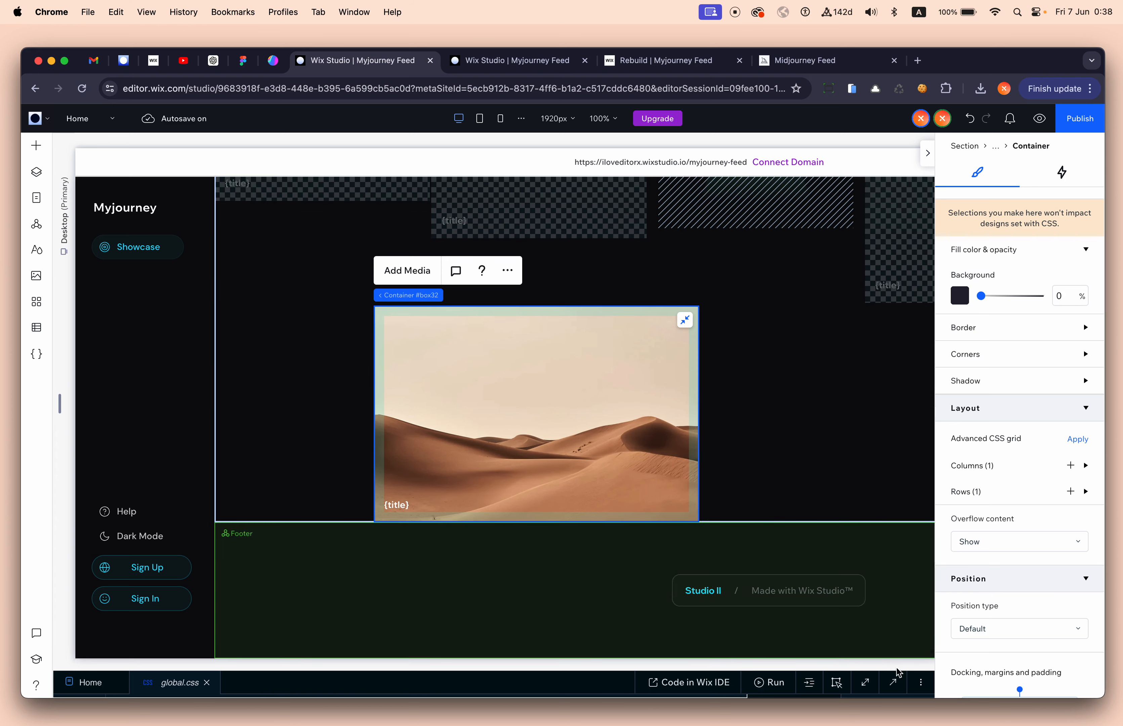
Step: Assign the custom class feed-rep-title-wrapper to the new overlay container and inspect the gradient behind the title
click(894, 683)
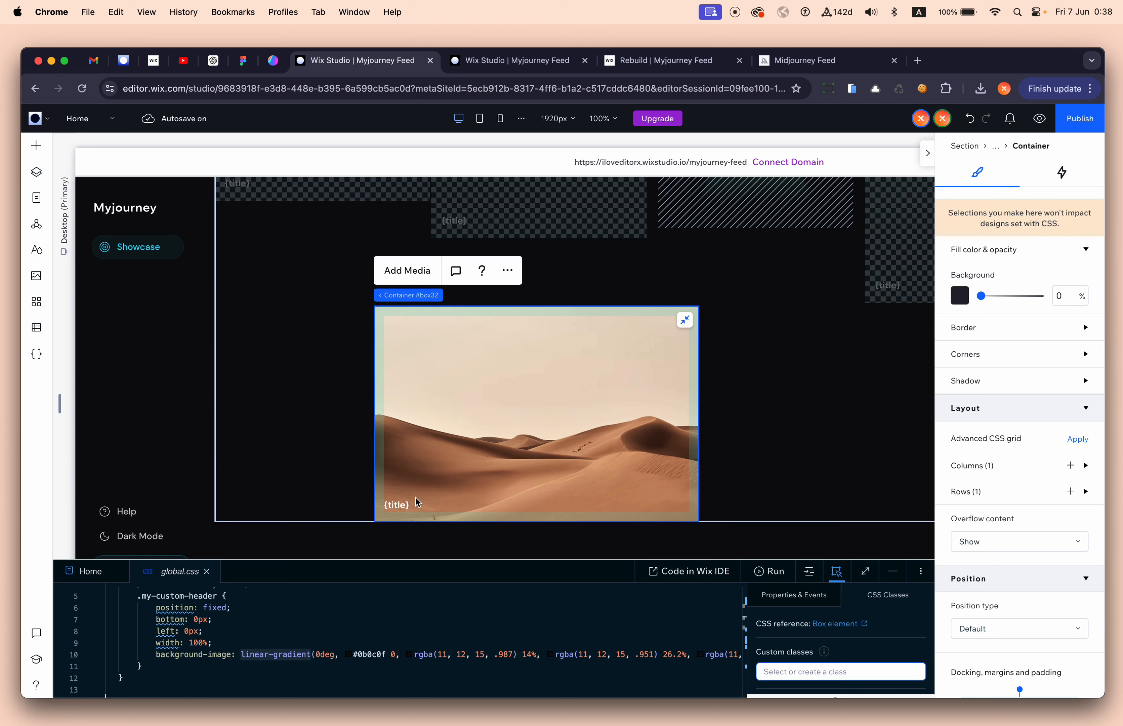
mouse_move(829, 652)
drag(859, 561, 850, 454)
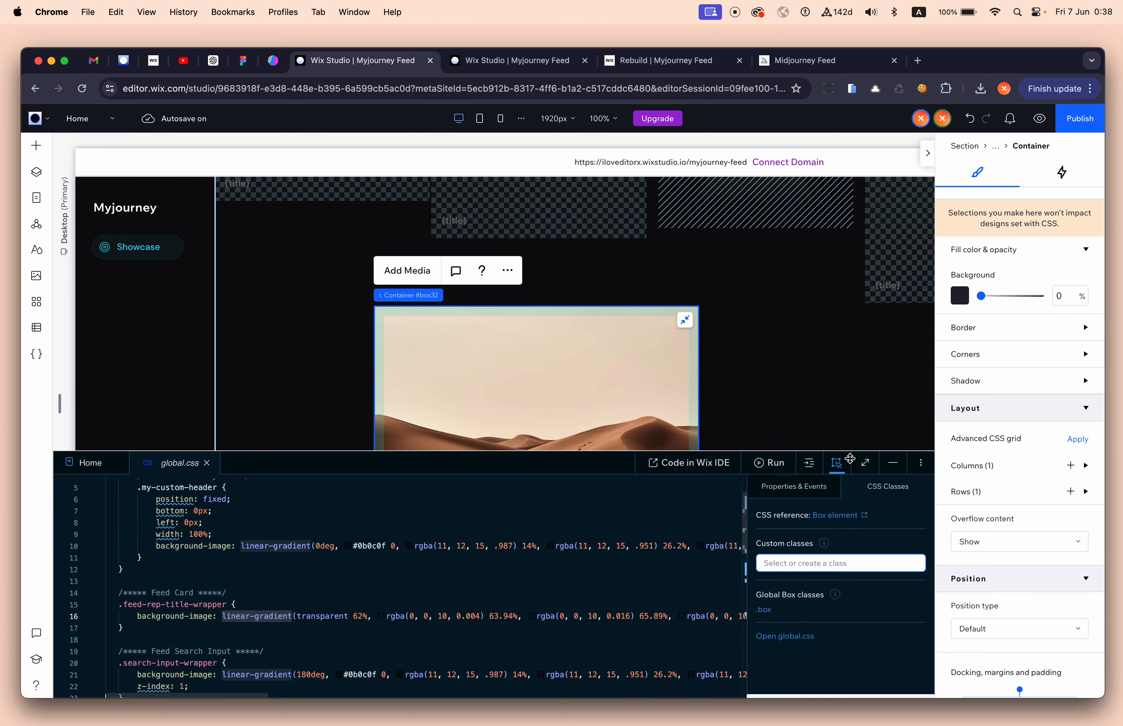
click(845, 563)
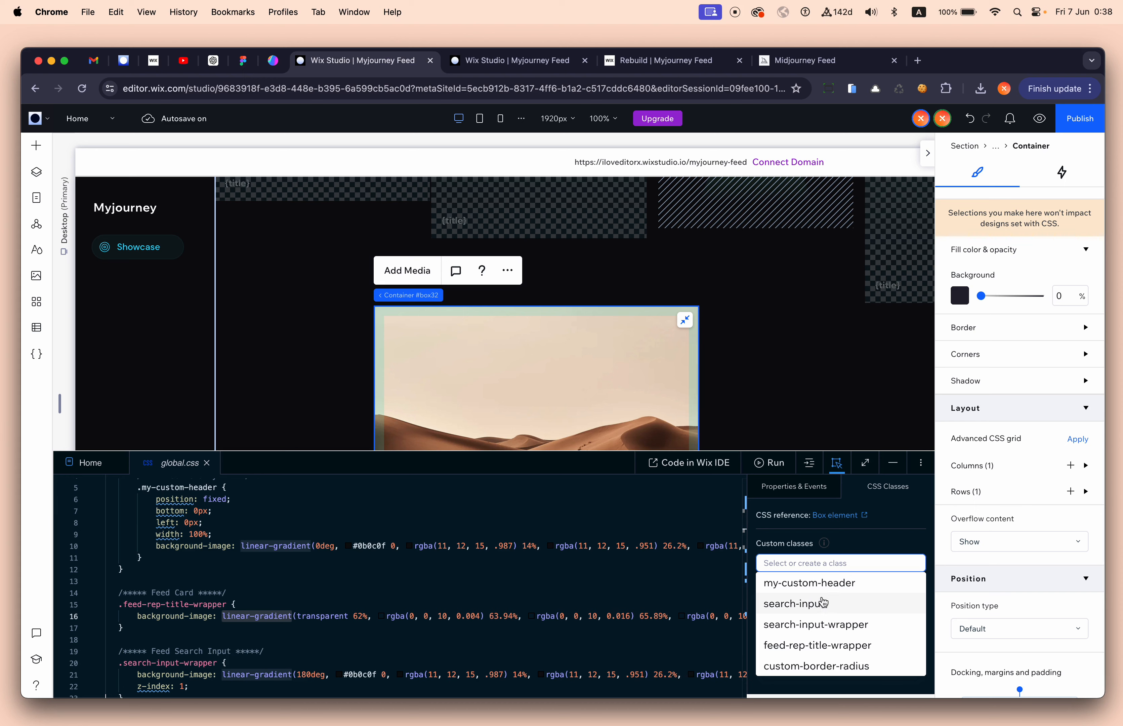
scroll(826, 614, down, 1)
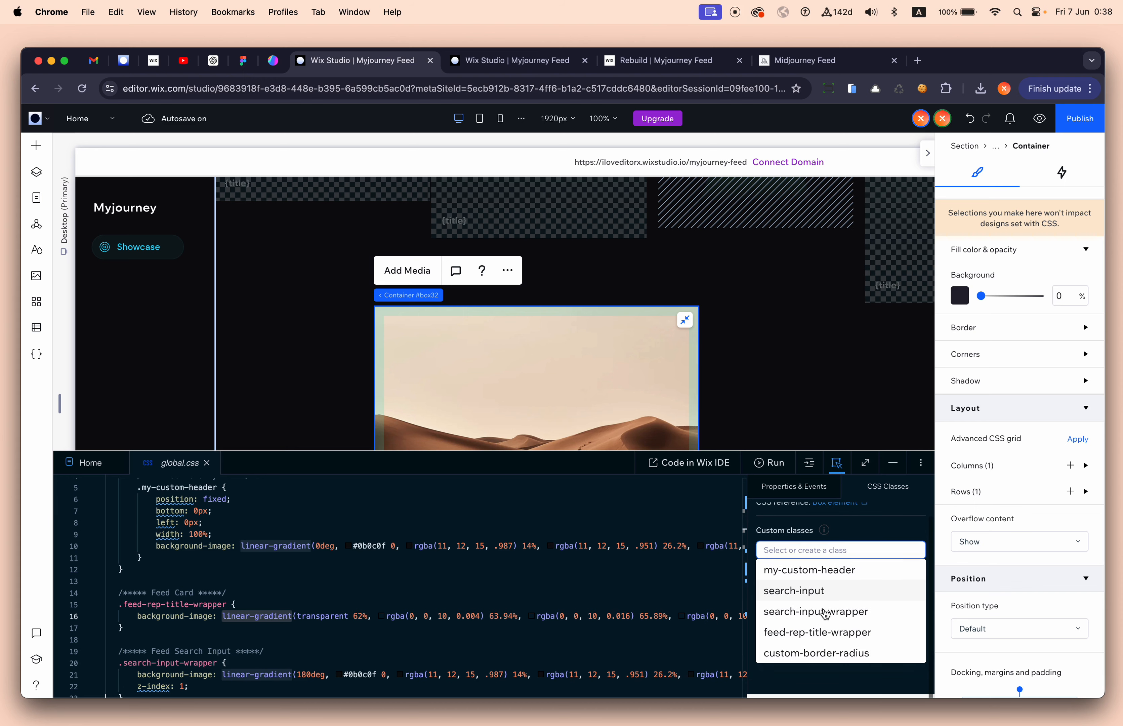
click(821, 632)
click(895, 468)
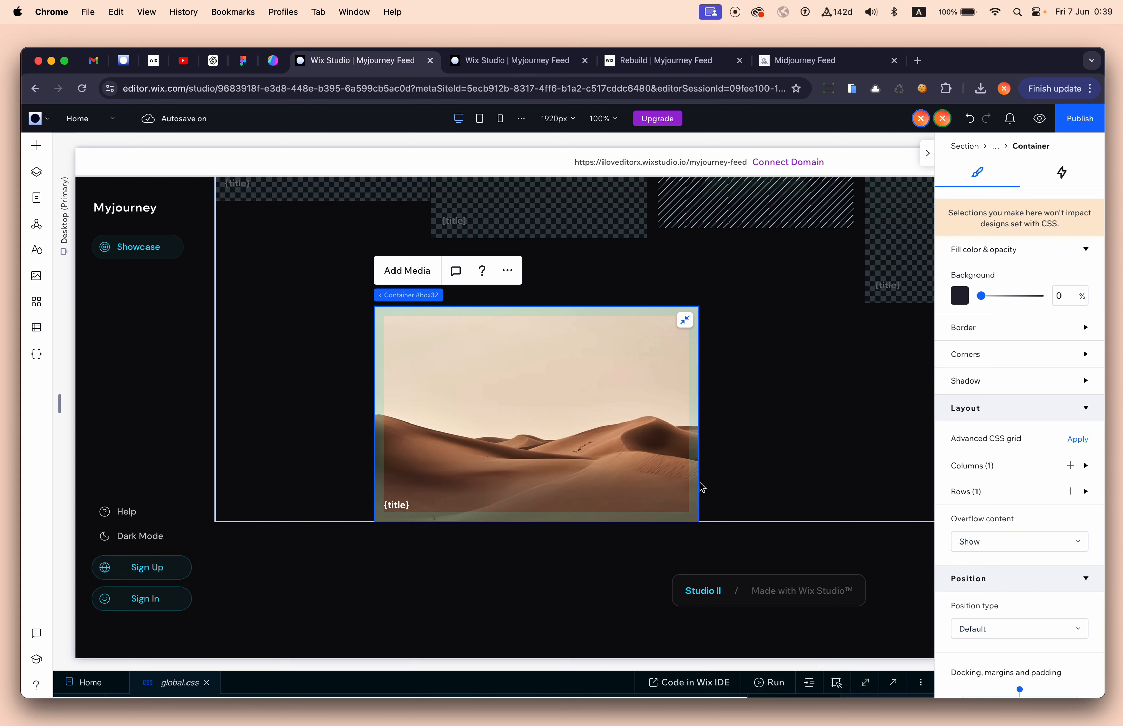
scroll(725, 470, up, 5)
scroll(725, 471, up, 1)
scroll(724, 471, left, 7)
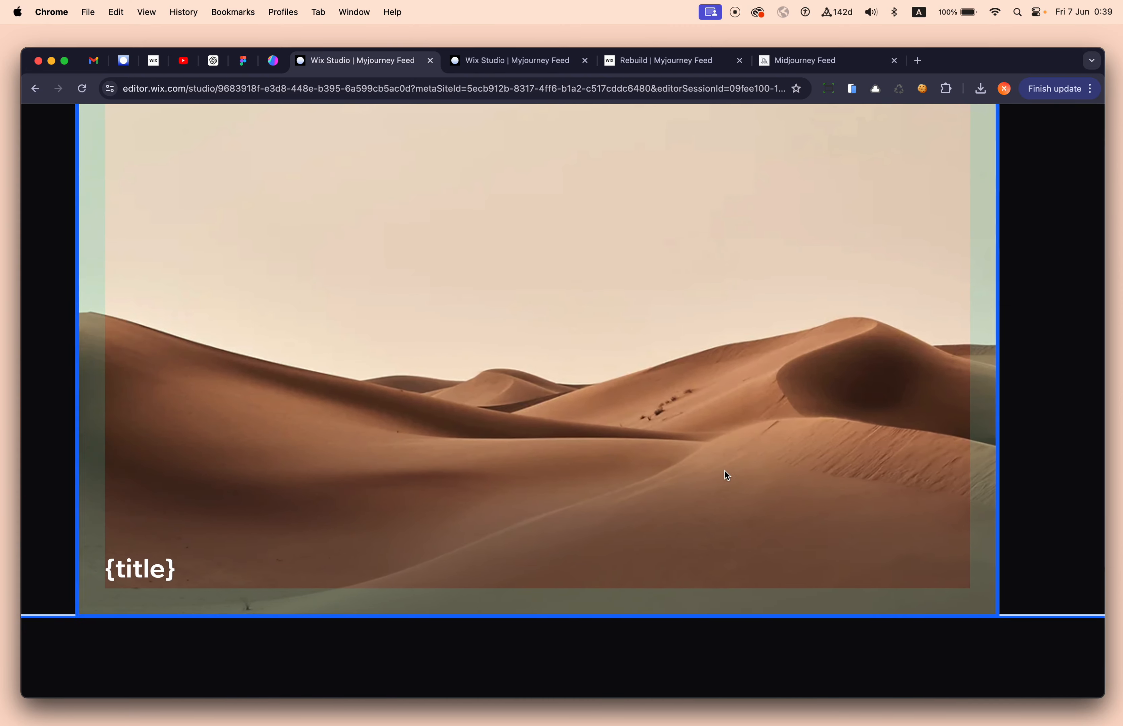
scroll(554, 471, down, 5)
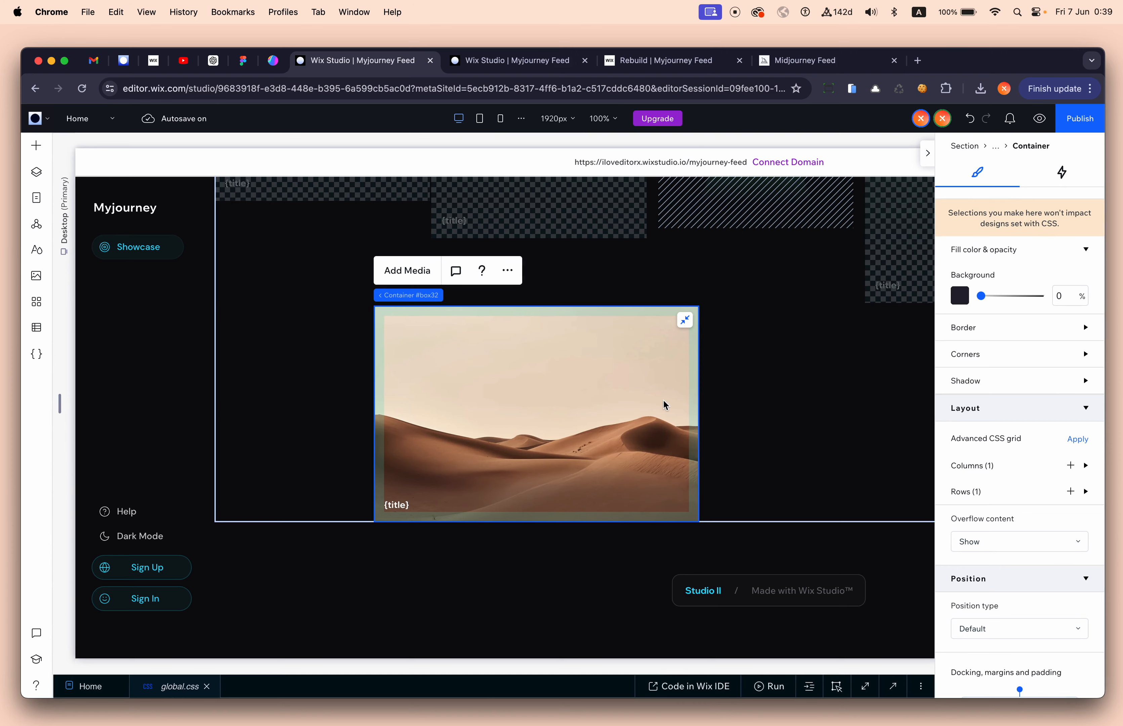
Step: Search Google in a new browser tab for "background gradient css generator"
click(918, 60)
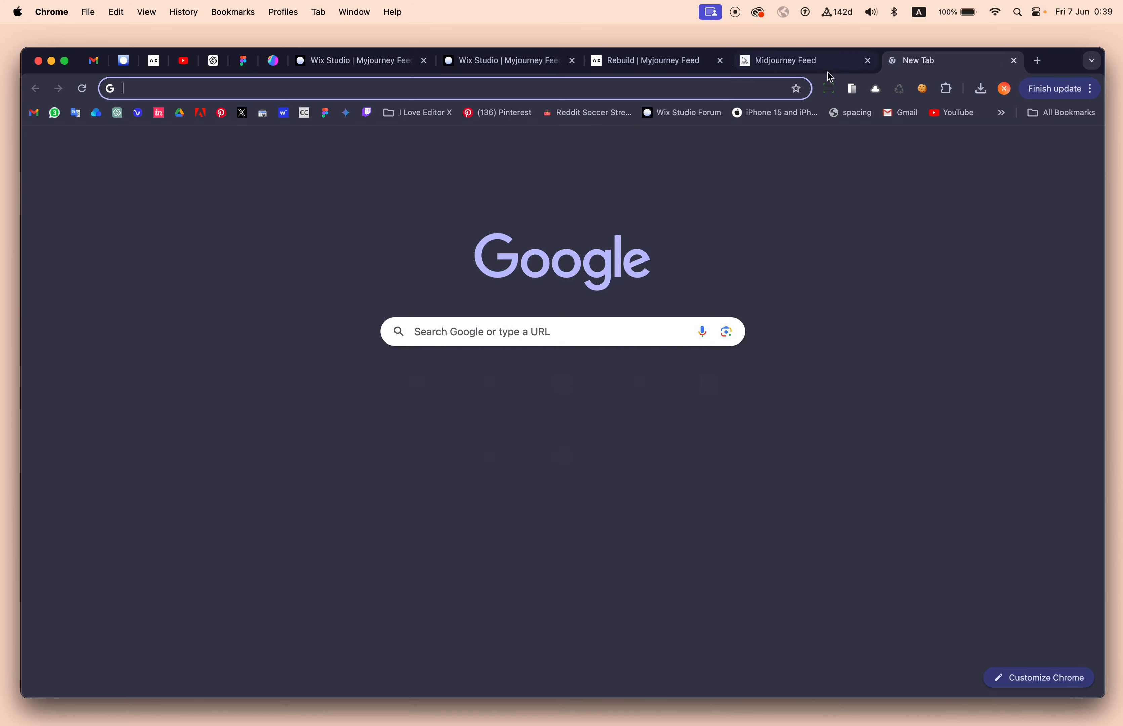
click(710, 92)
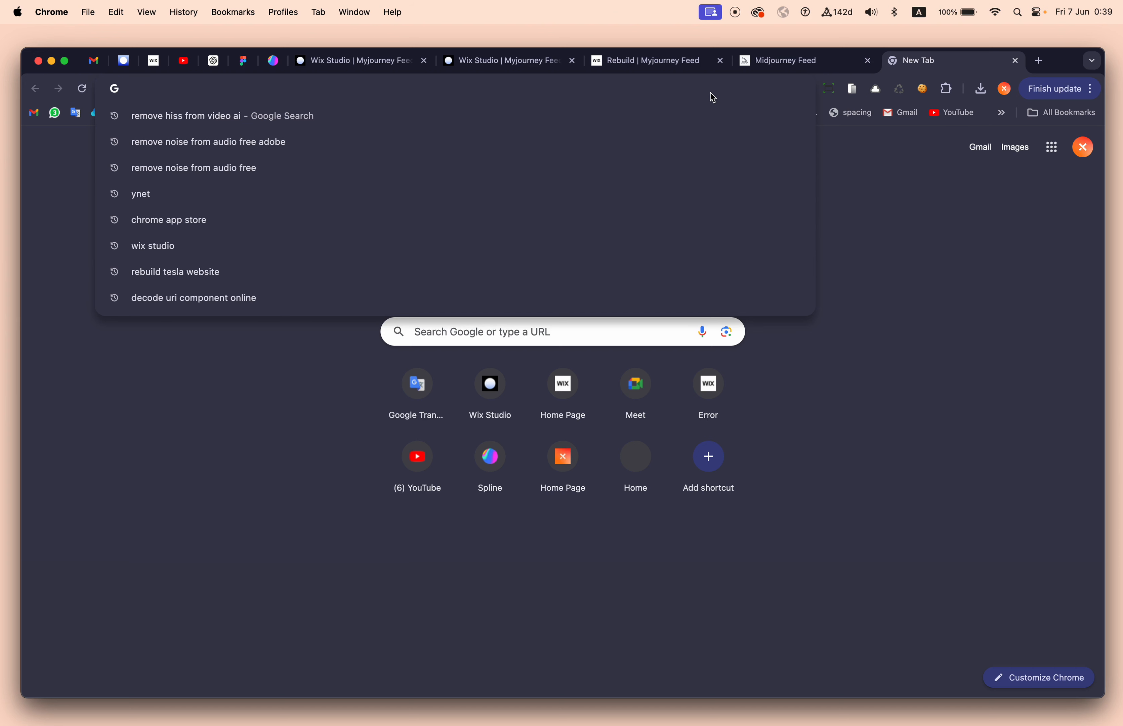
text(back)
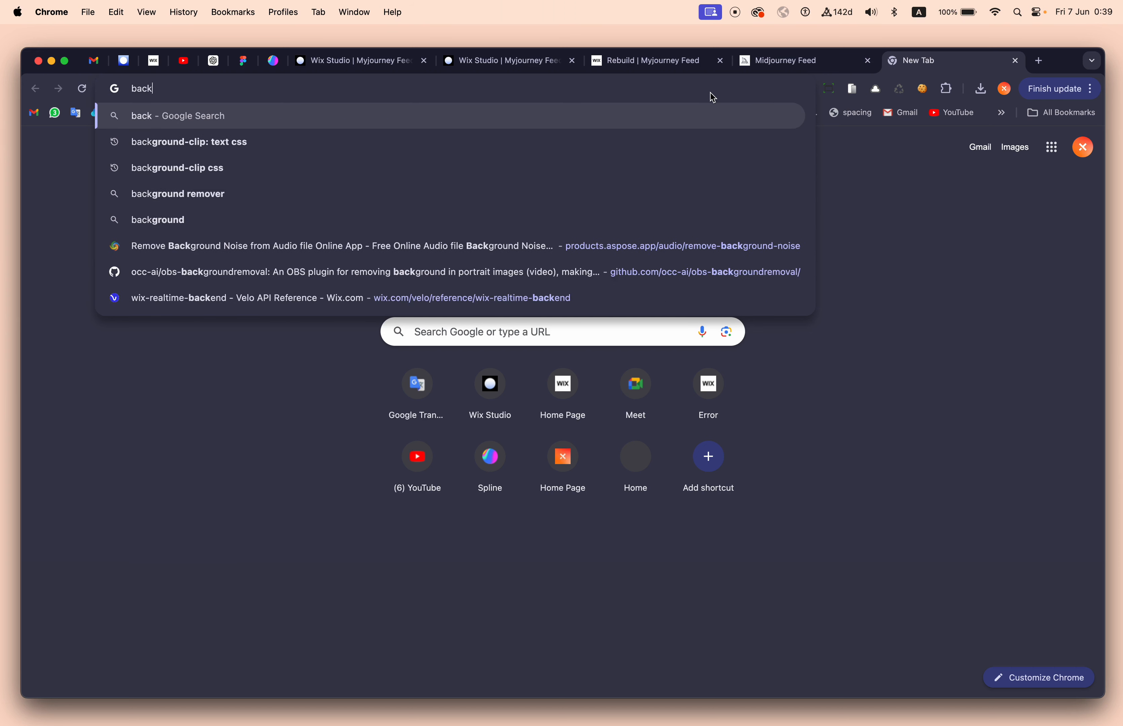
text(ground grad)
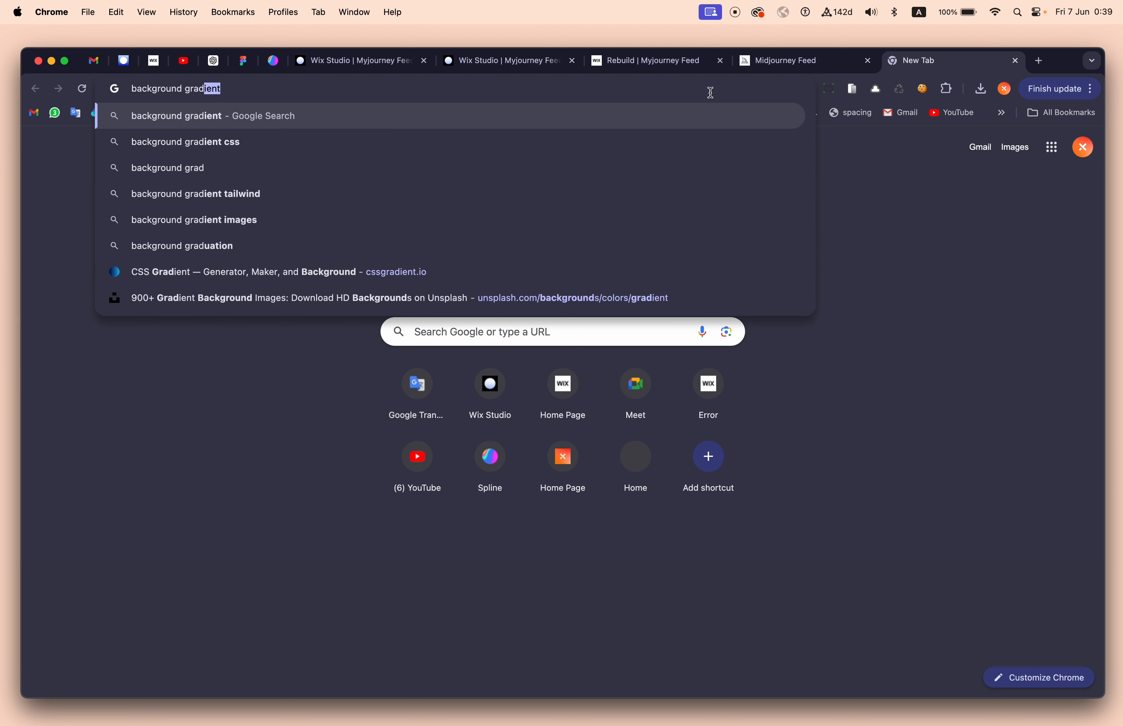
text(eant)
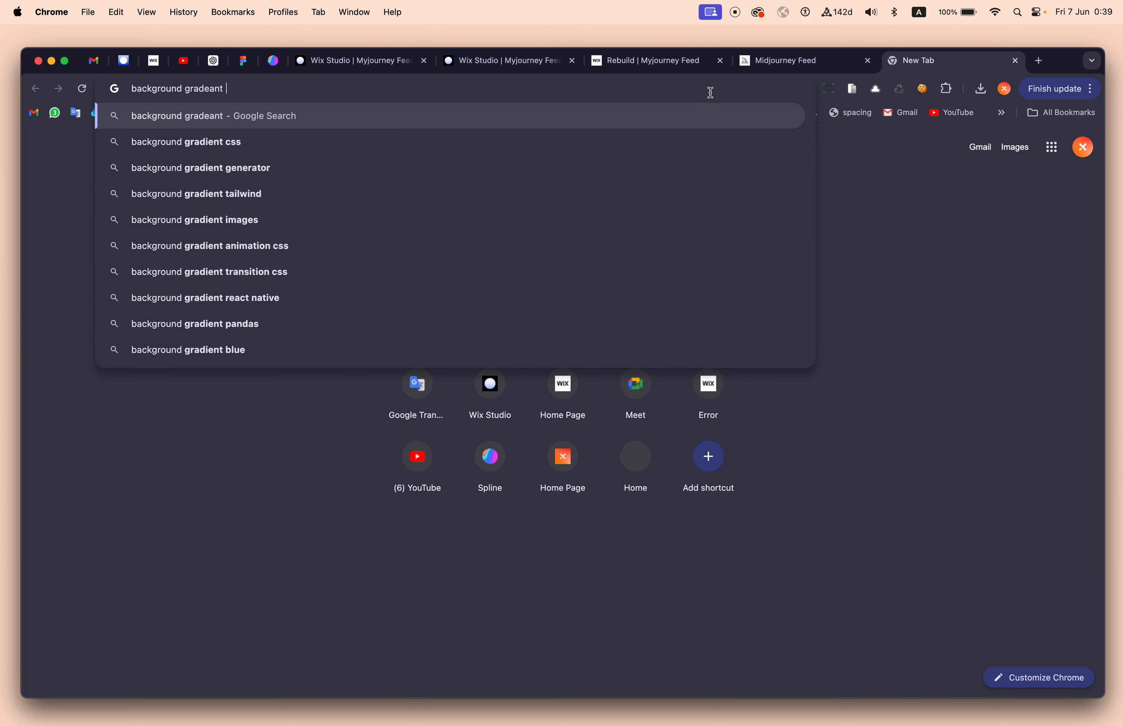
key(Down)
text(generator)
key(Return)
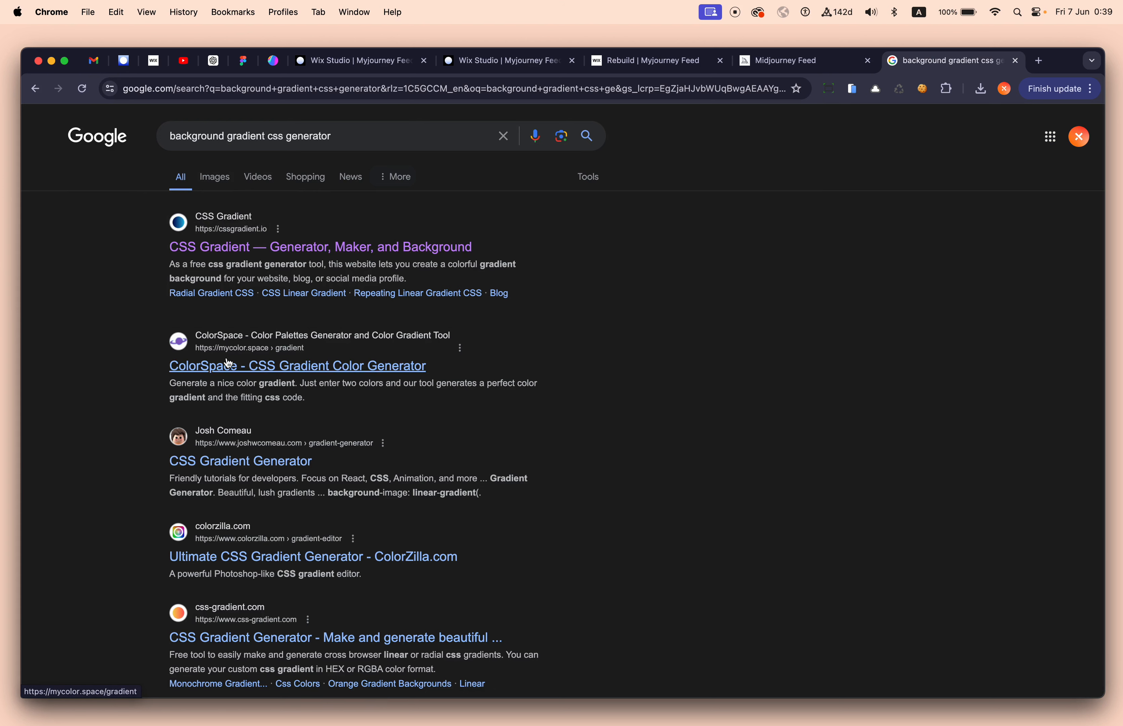
Step: Preview the cssgradient.io and joshwcomeau.com gradient generators from the search results, then return to the results
click(234, 255)
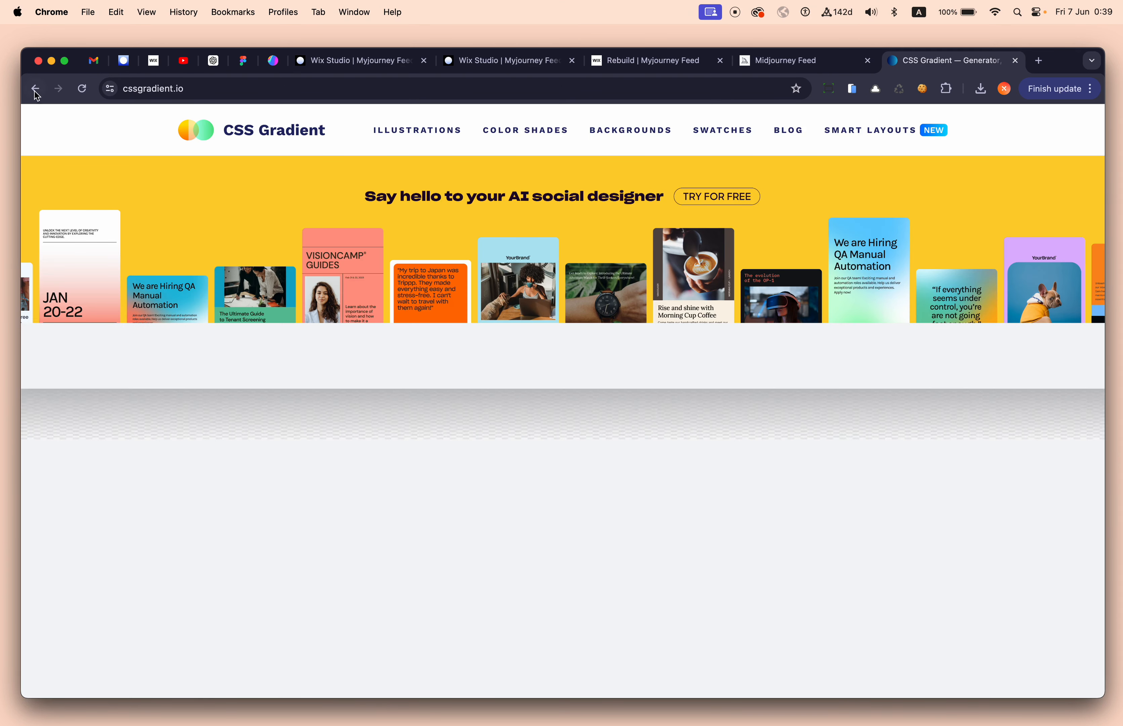
key(super+Left)
click(247, 467)
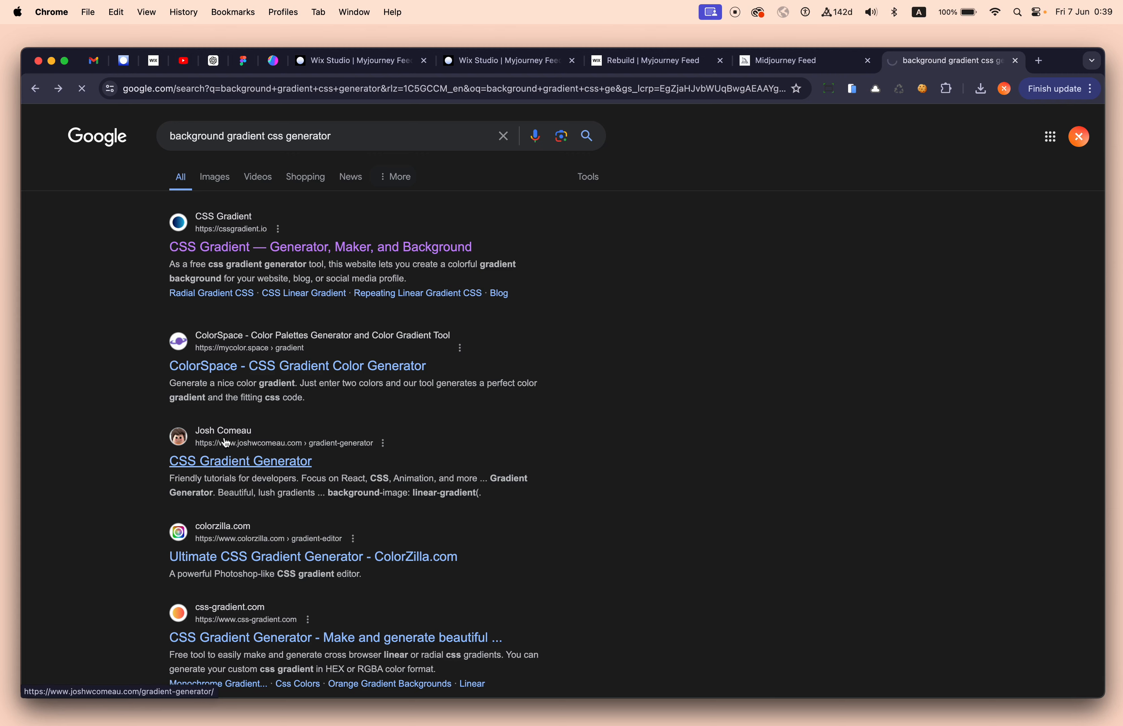
scroll(400, 464, down, 5)
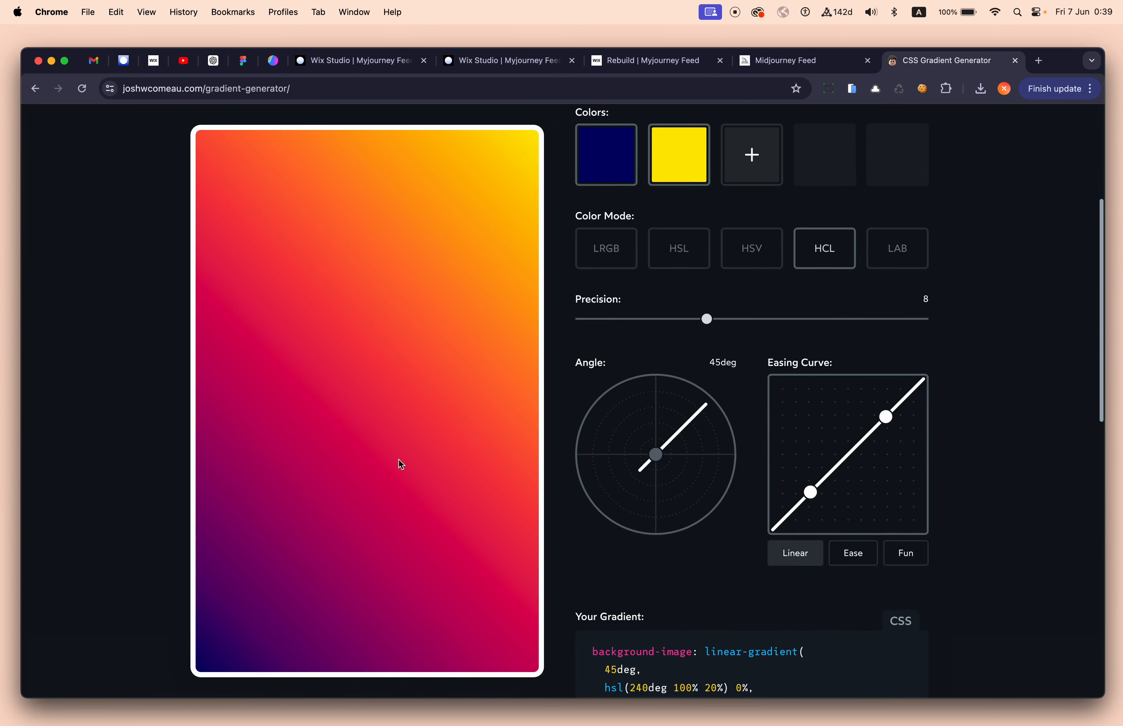
scroll(400, 459, down, 8)
scroll(401, 460, up, 10)
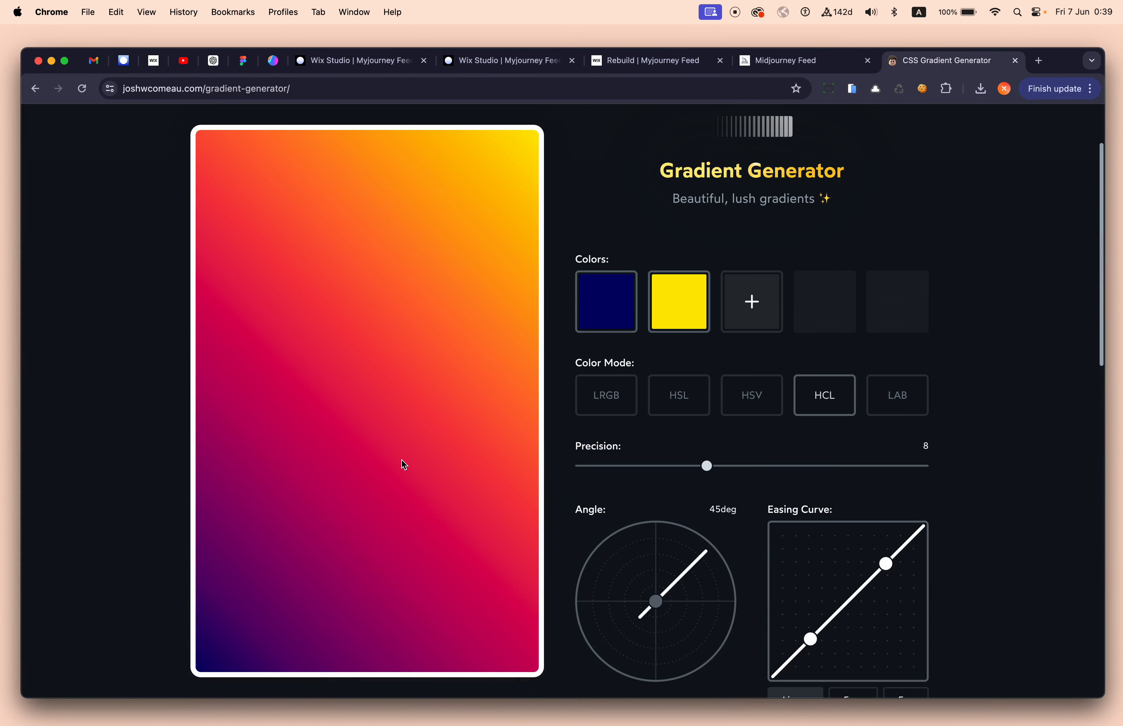
click(35, 89)
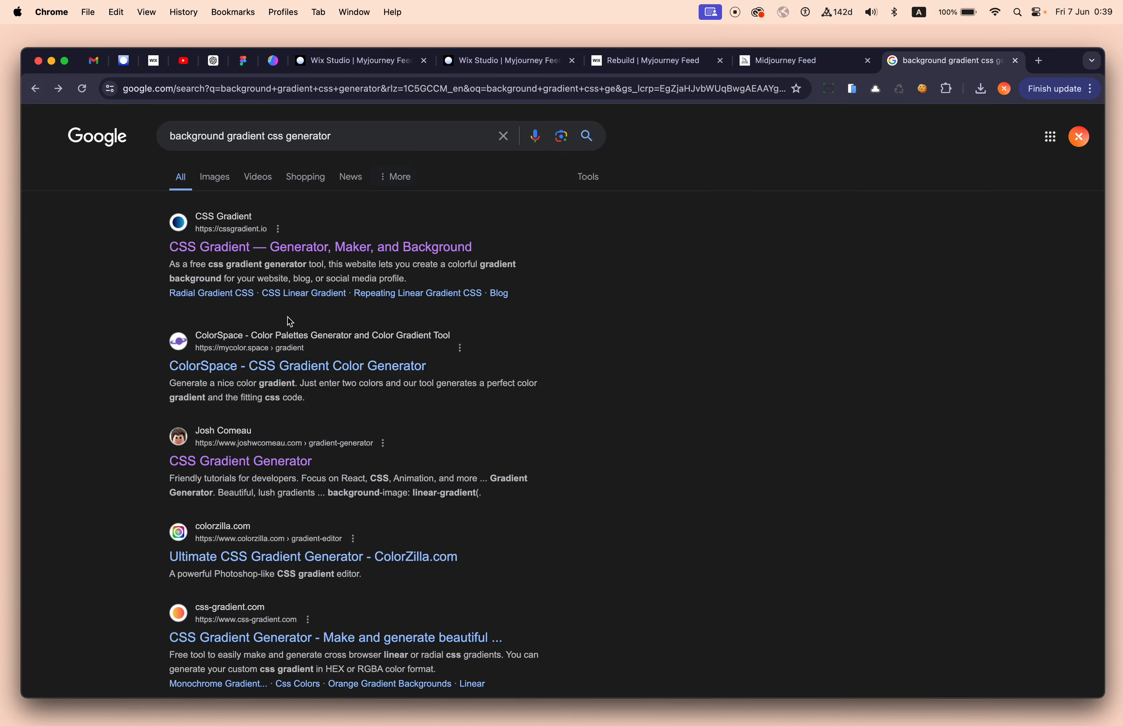
Step: Open the cssgradient.io generator from the search results and look over its gradient preview, color stops and CSS output
click(288, 254)
scroll(591, 404, down, 4)
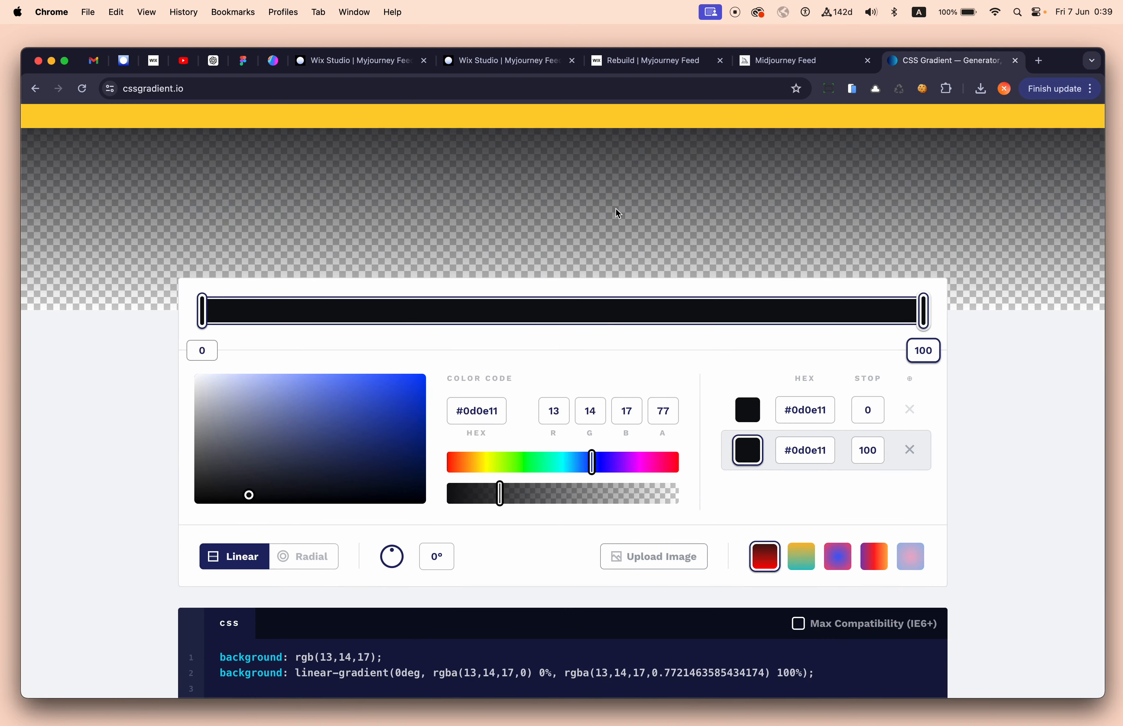
scroll(616, 208, up, 1)
scroll(610, 260, down, 1)
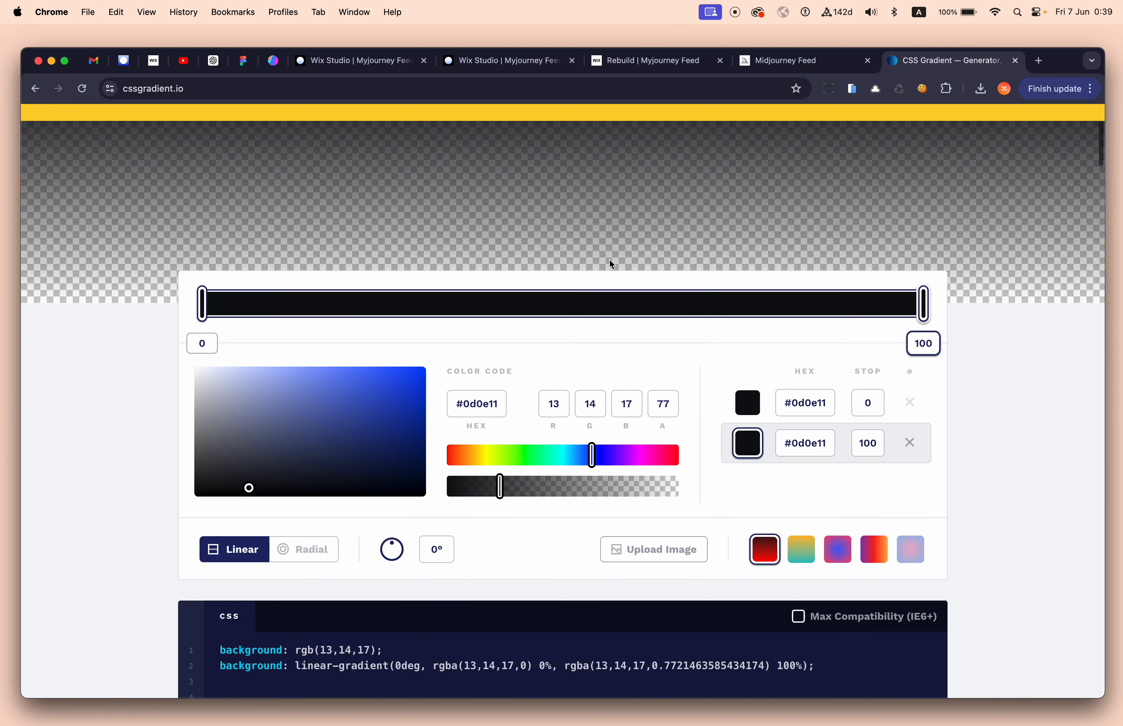
scroll(609, 259, up, 2)
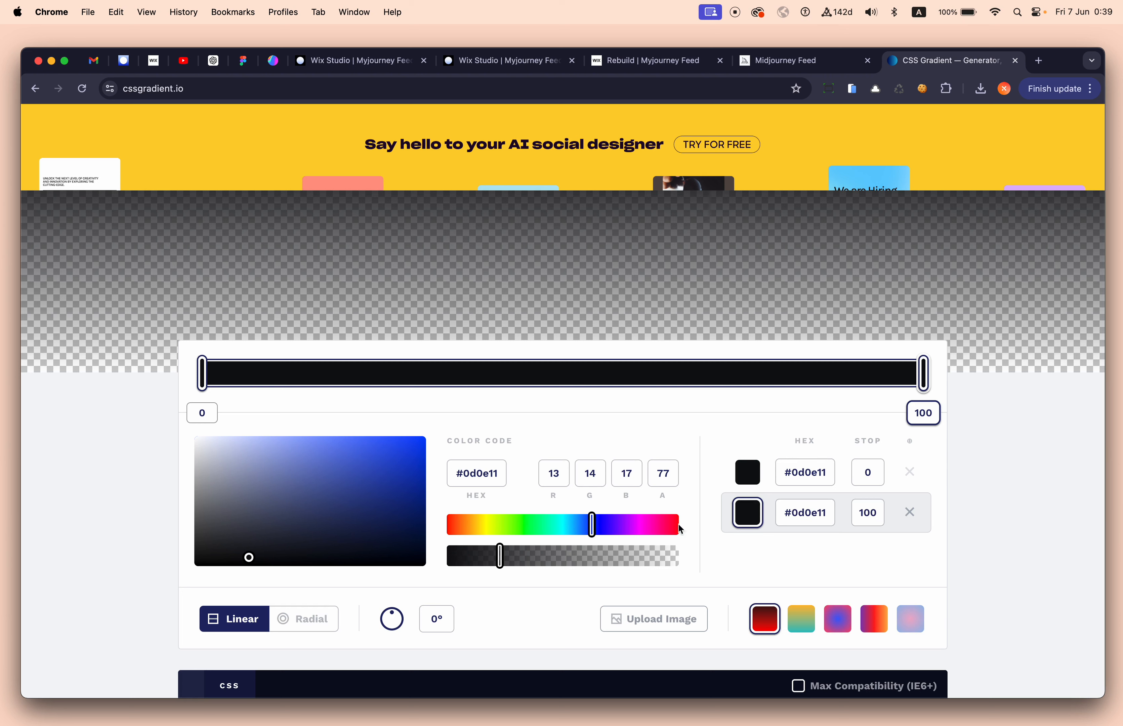
Step: Change the gradient's 100% color stop to pink #ff00a6 and rotate the linear angle to 228°
click(654, 529)
drag(356, 508, 451, 431)
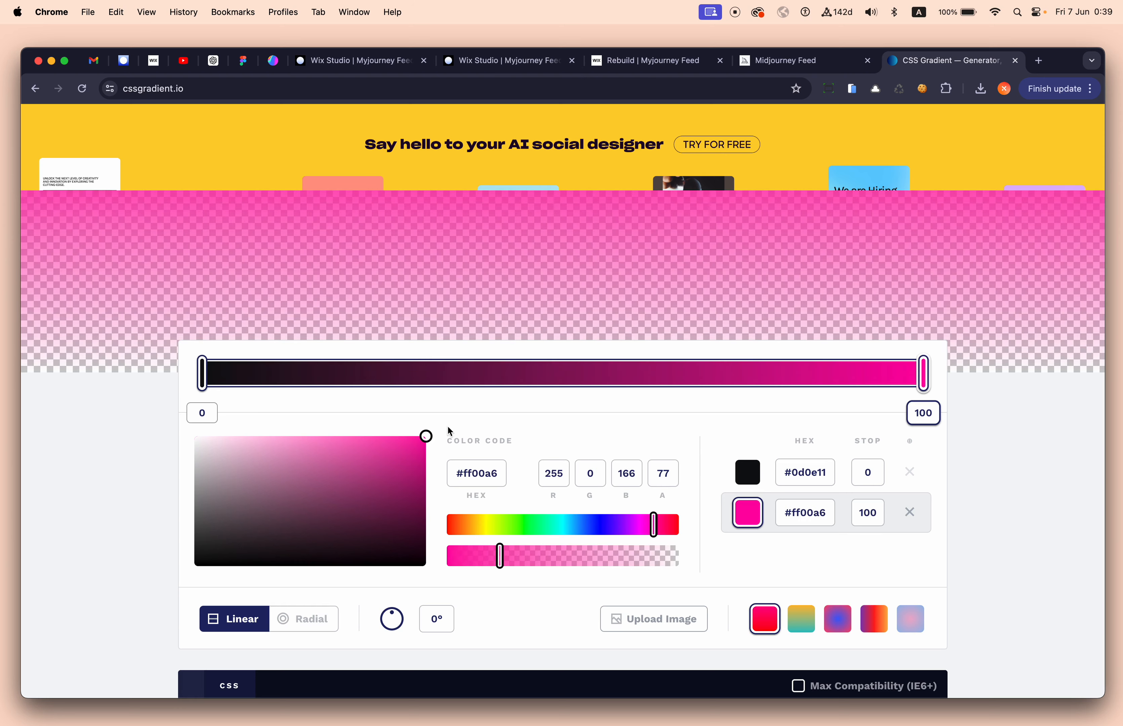
scroll(586, 521, down, 2)
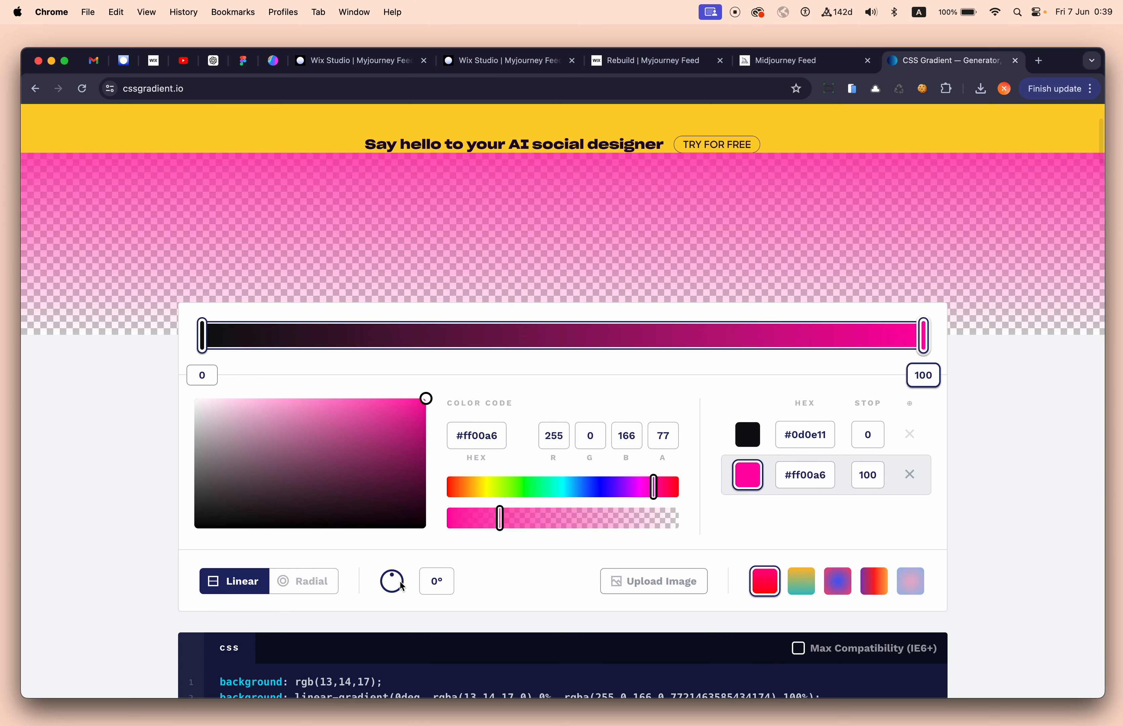
mouse_move(389, 581)
mouse_down()
mouse_move(389, 595)
mouse_move(365, 601)
mouse_move(352, 571)
mouse_move(385, 585)
mouse_move(391, 569)
mouse_move(389, 591)
mouse_up()
scroll(527, 585, down, 2)
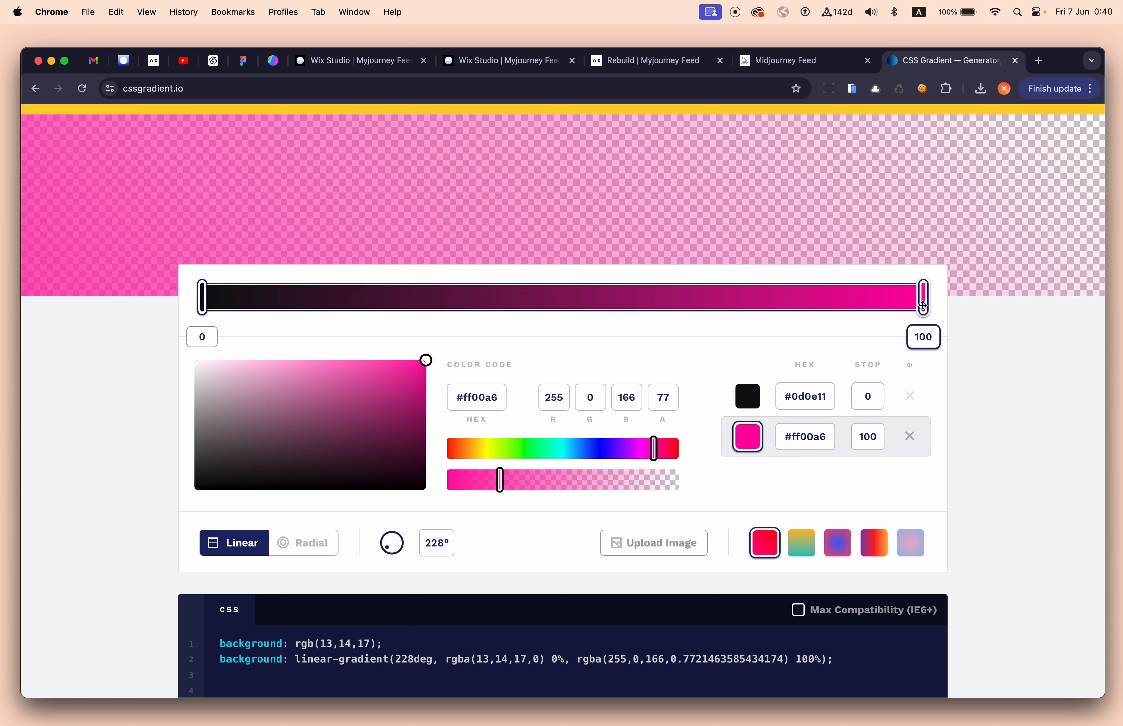
Step: Select the gradient's 0% stop, drag its alpha to 0 for full transparency, and review the generated CSS
click(202, 296)
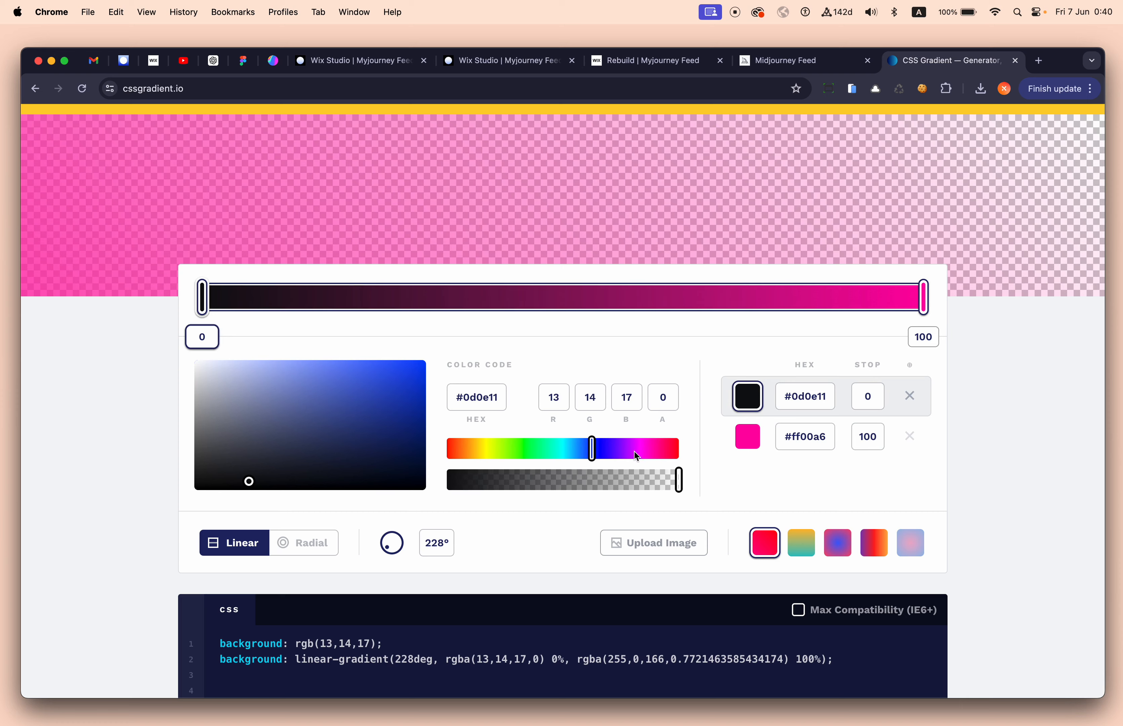
drag(677, 483, 711, 470)
scroll(691, 508, down, 2)
scroll(691, 508, down, 2)
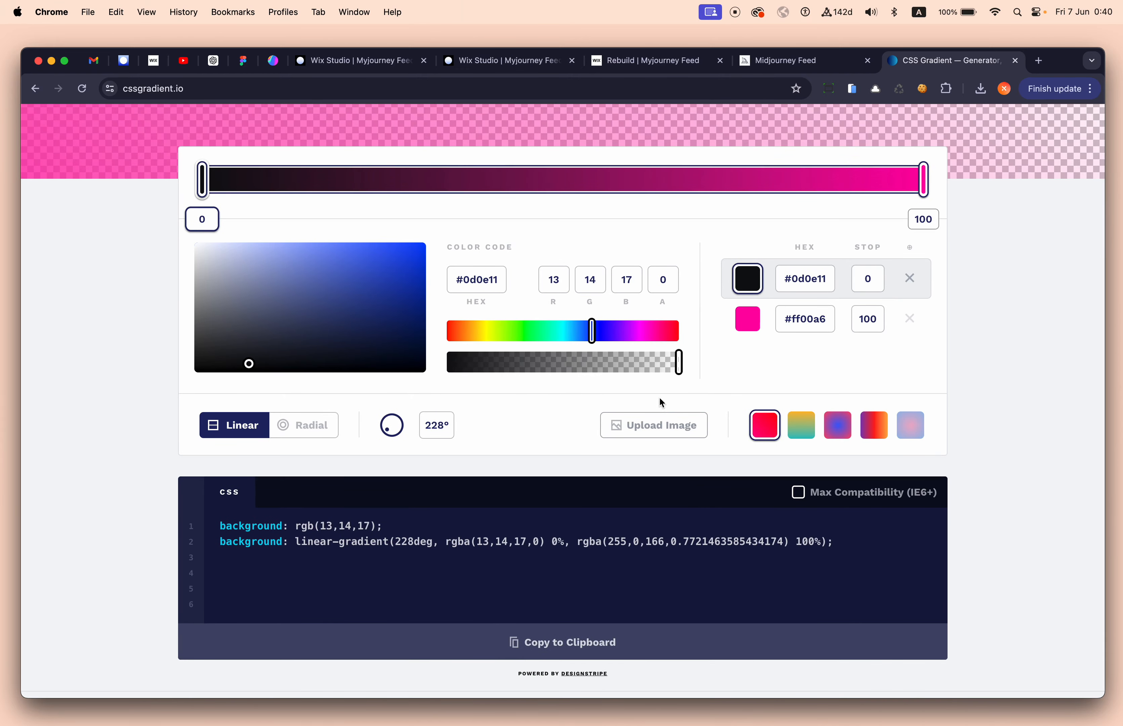
scroll(659, 396, up, 5)
scroll(644, 425, down, 5)
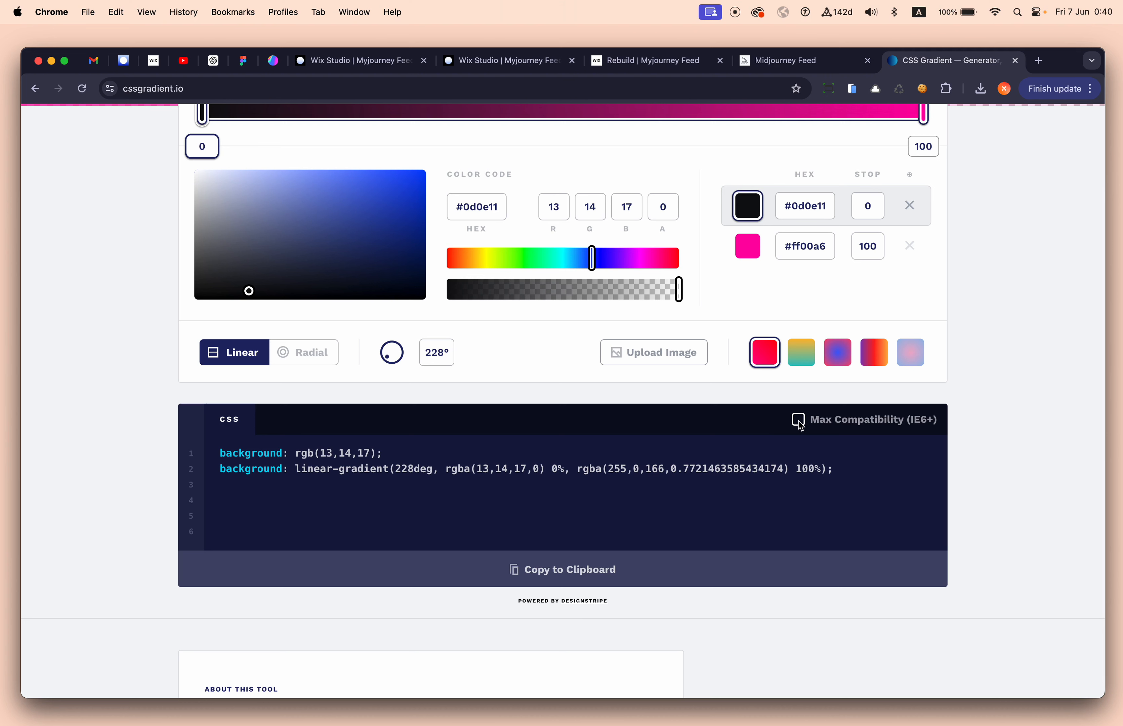
Step: Enable Max Compatibility (IE6+) for the gradient's CSS output and copy the code to the clipboard
click(798, 420)
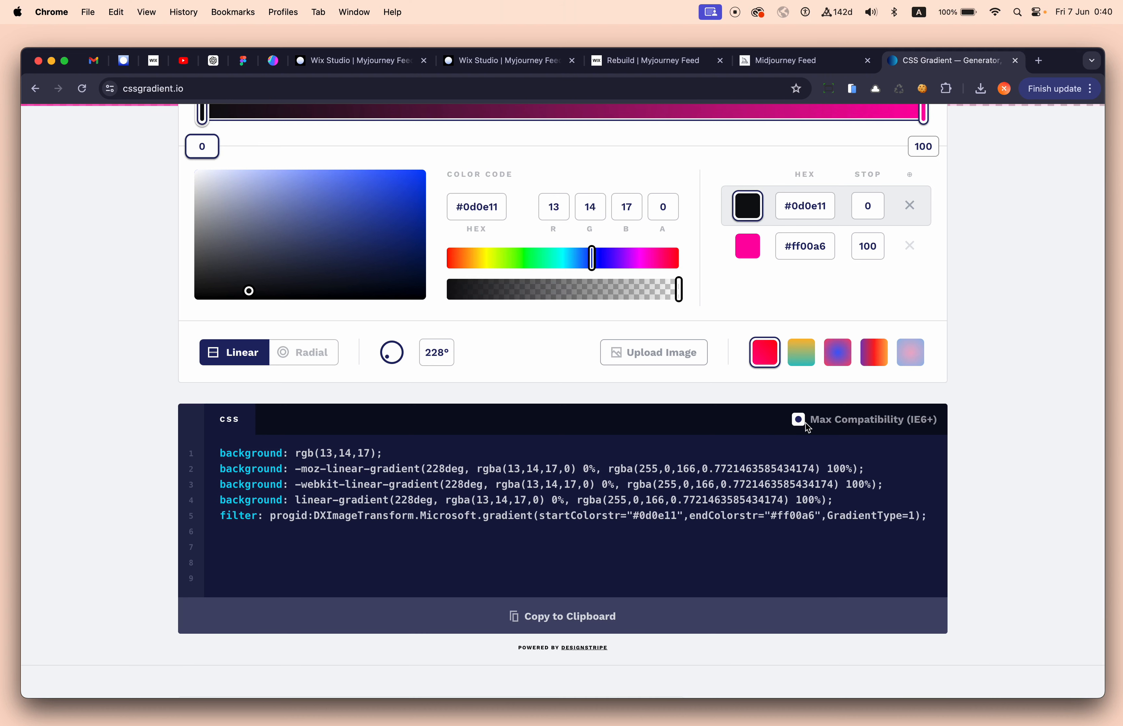
scroll(732, 465, down, 1)
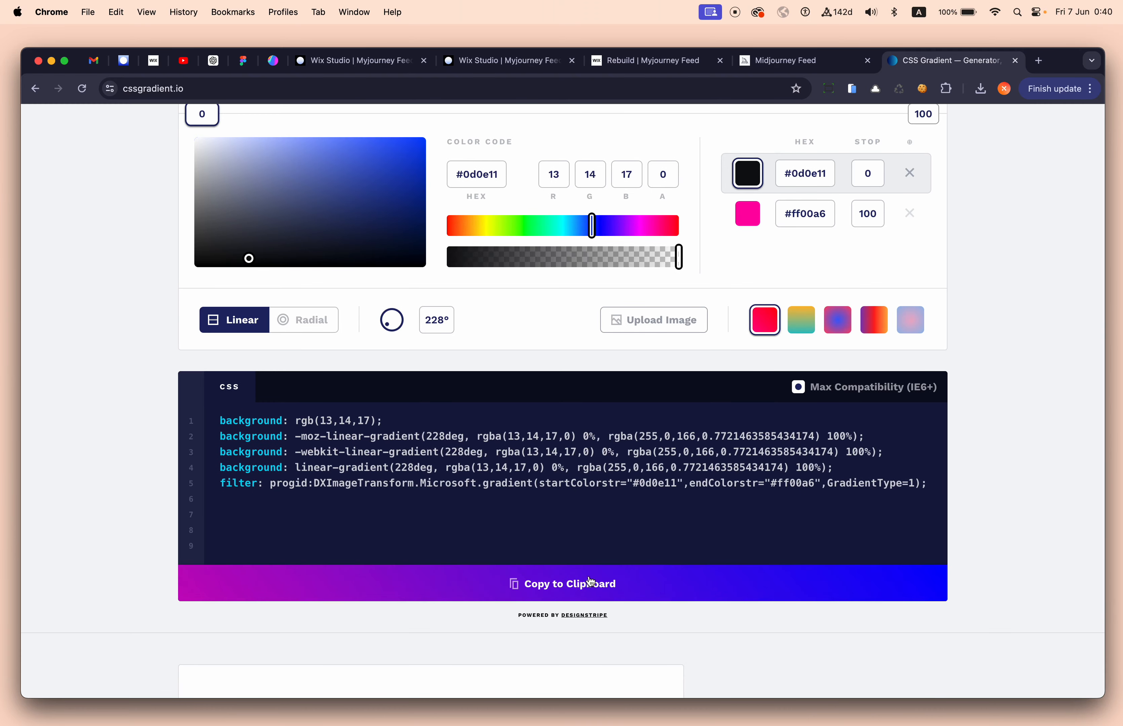
click(568, 592)
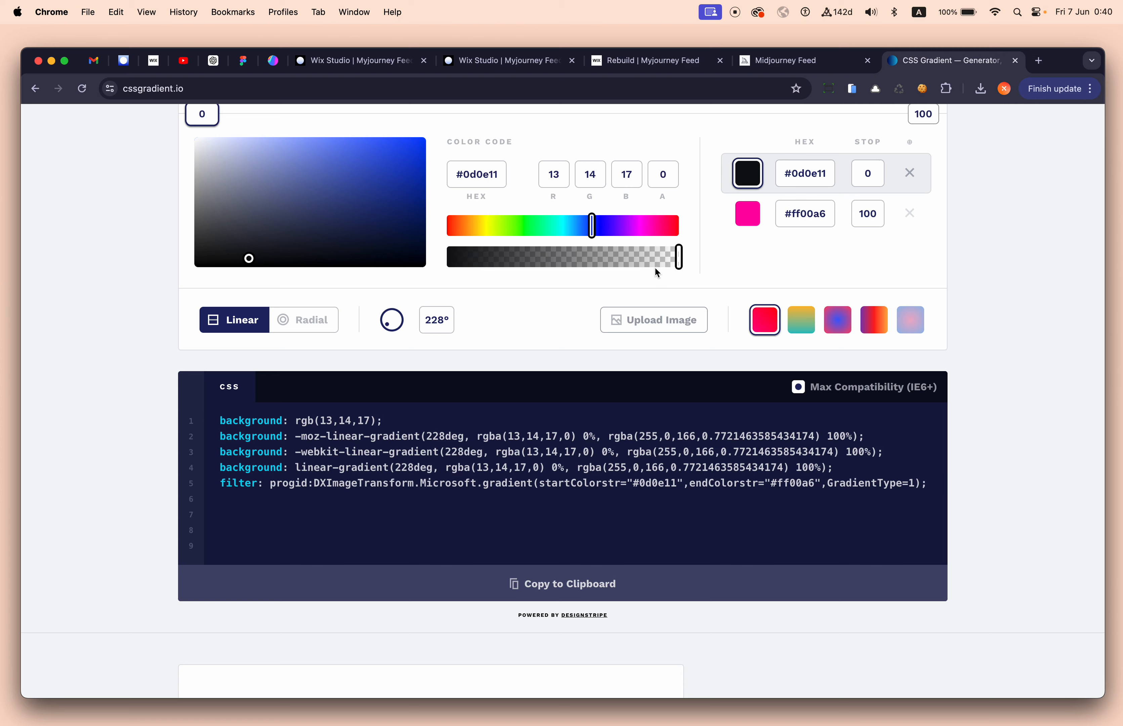
Step: In the Wix Studio Home page's global.css, replace the background-image line of .feed-rep-title-wrapper with the copied gradient CSS
click(480, 66)
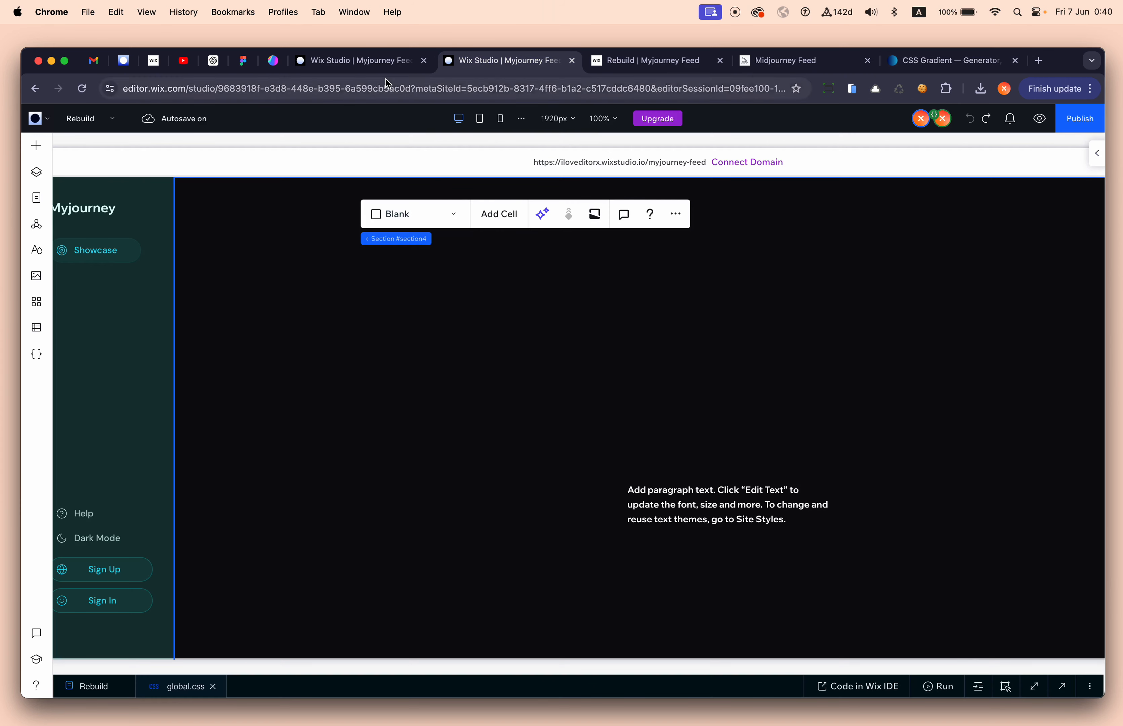
click(373, 61)
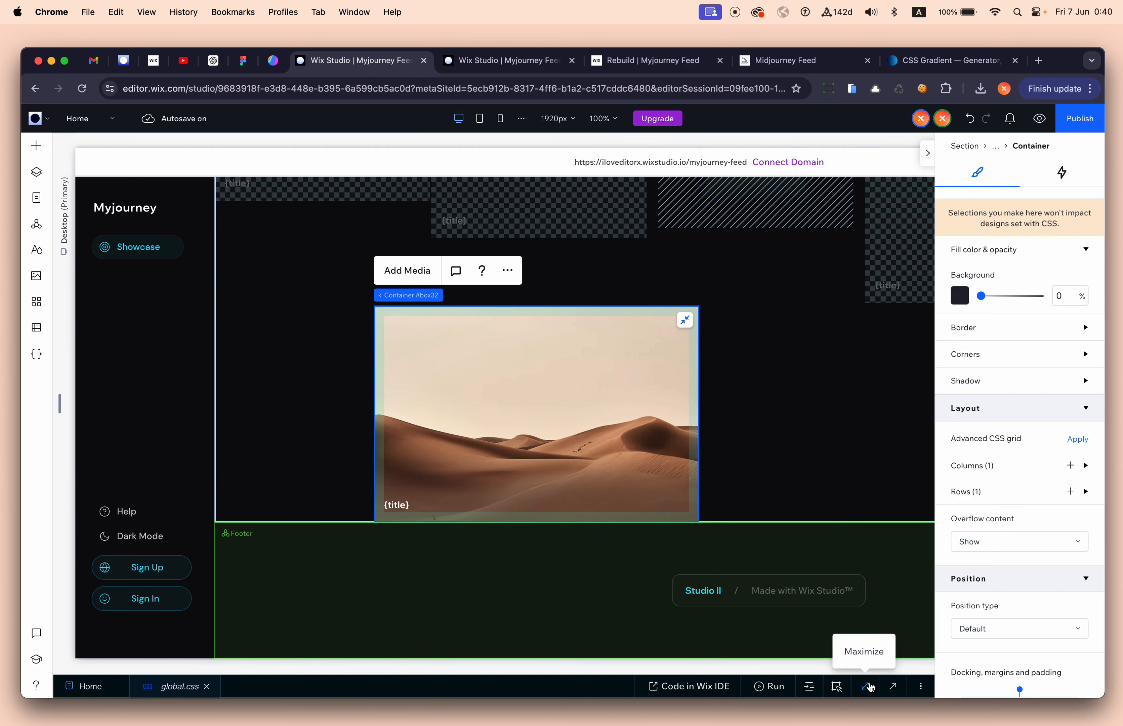
drag(887, 674, 859, 429)
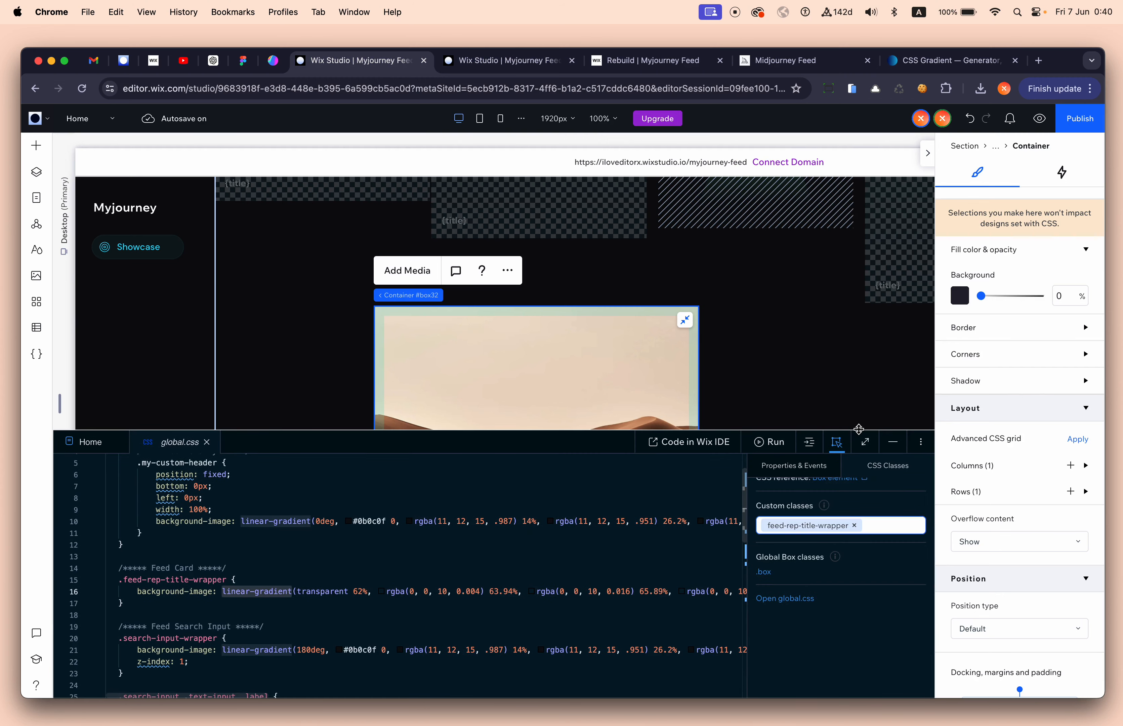
click(448, 590)
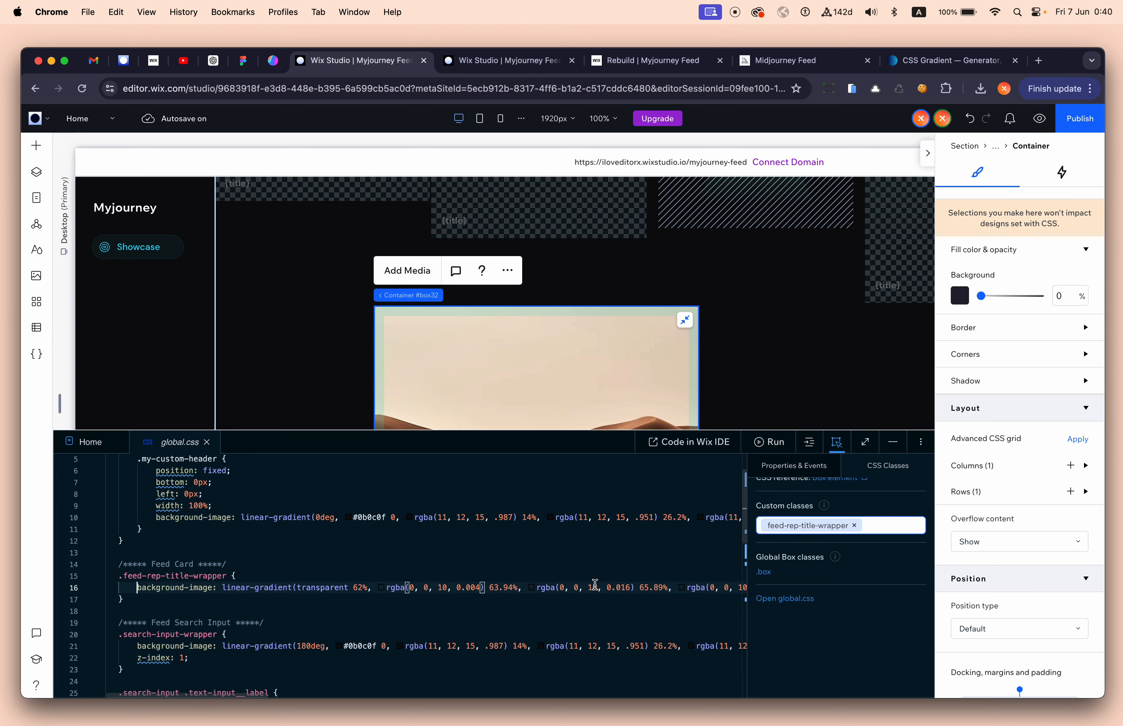
key(shift+End)
key(super+v)
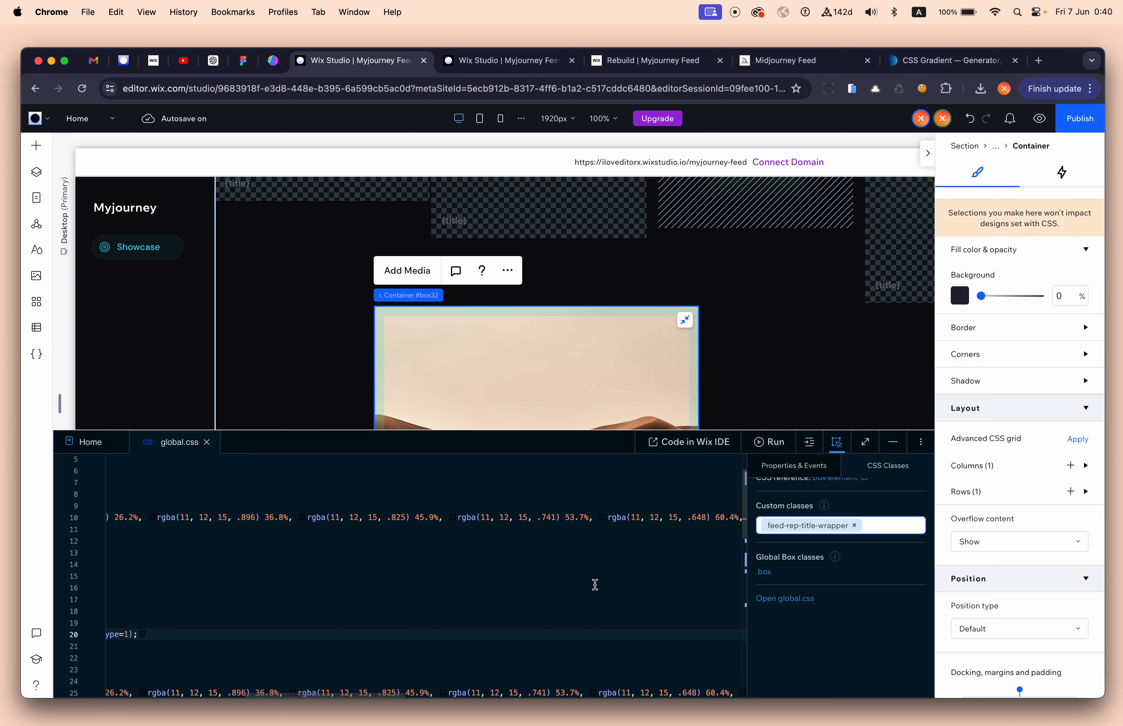
Step: Indent the pasted gradient lines in the .feed-rep-title-wrapper rule to match its first background declaration
scroll(595, 584, left, 10)
click(316, 586)
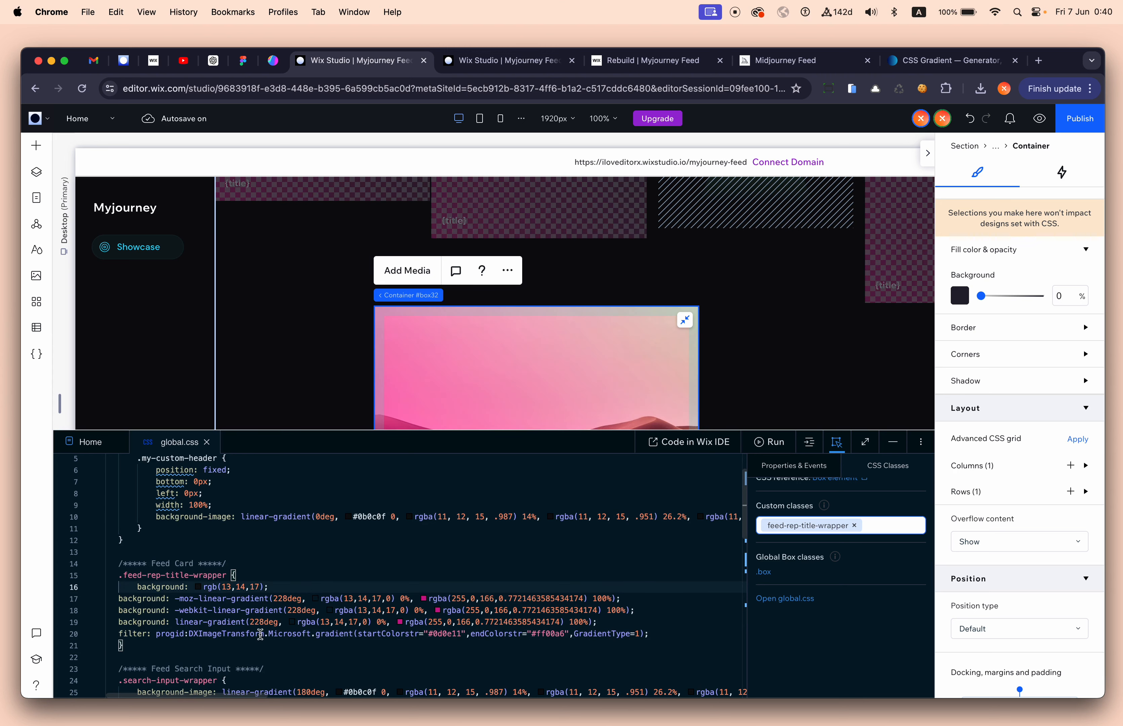
drag(261, 632, 330, 586)
key(Tab)
click(330, 576)
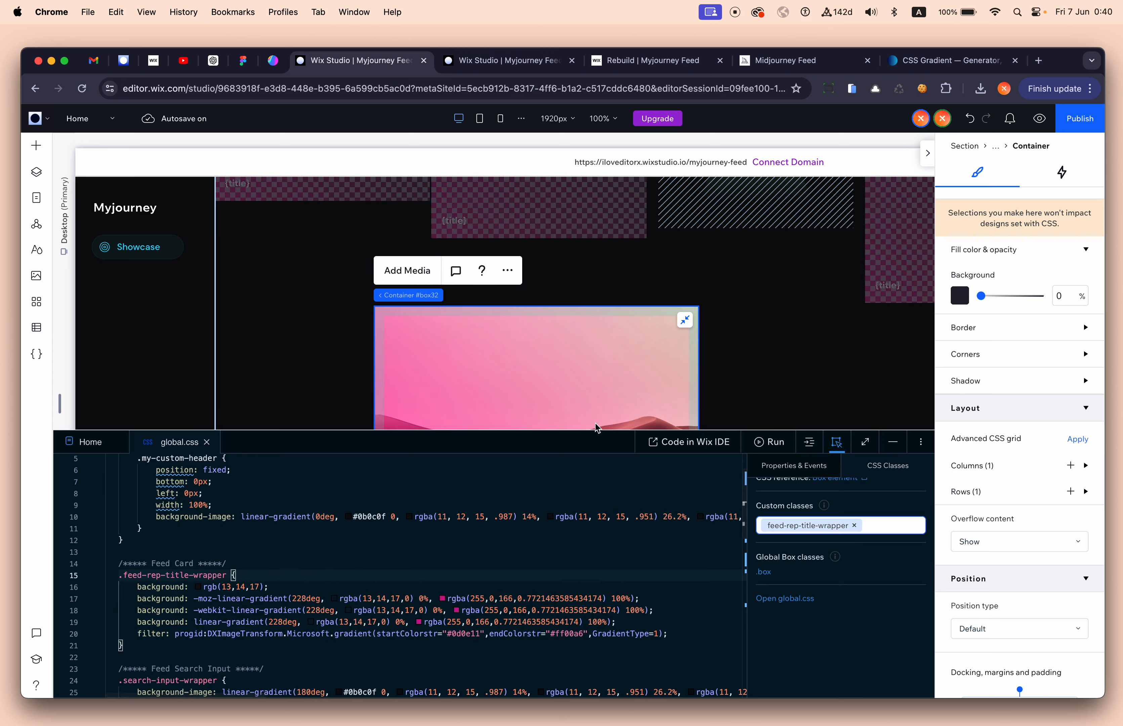
Step: Inspect the pink gradient over the desert image with the overlay deselected, and revisit the Feed Card rule in global.css
drag(592, 430, 587, 590)
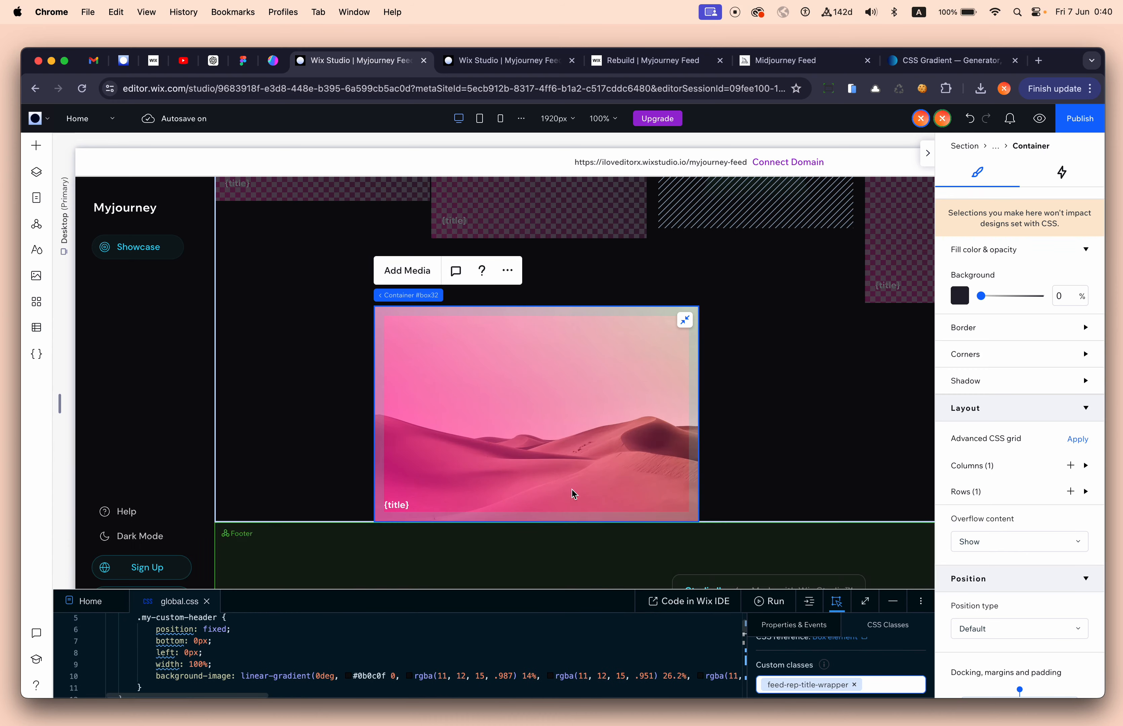
click(801, 418)
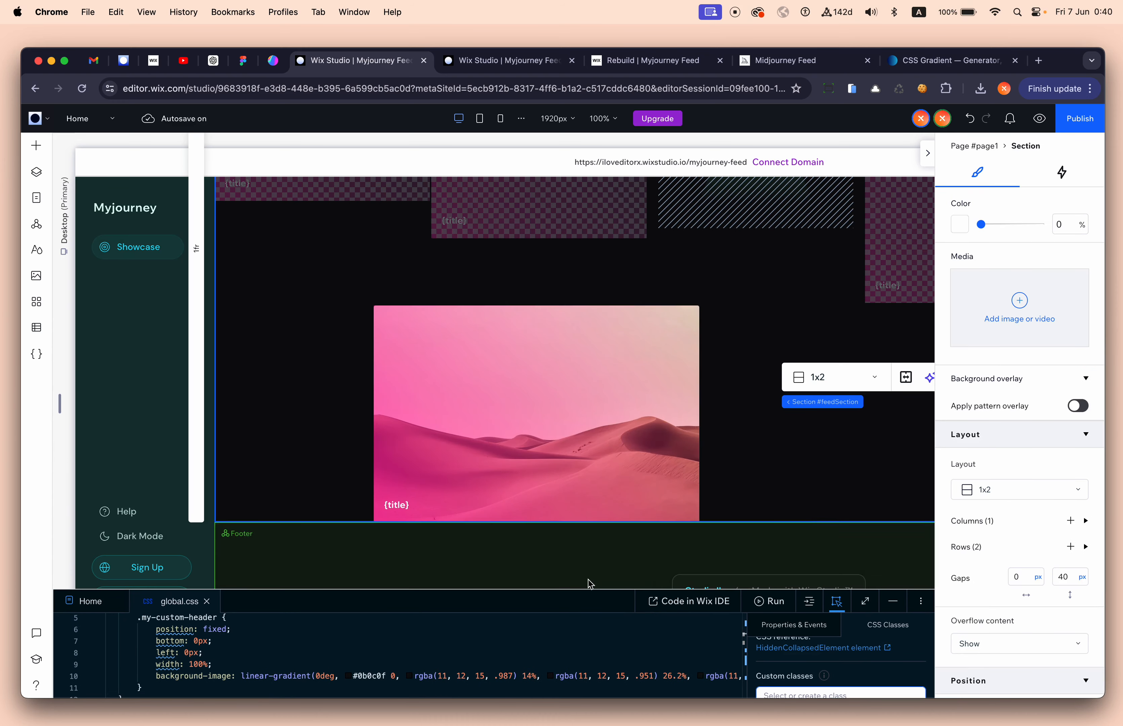
drag(588, 589, 594, 405)
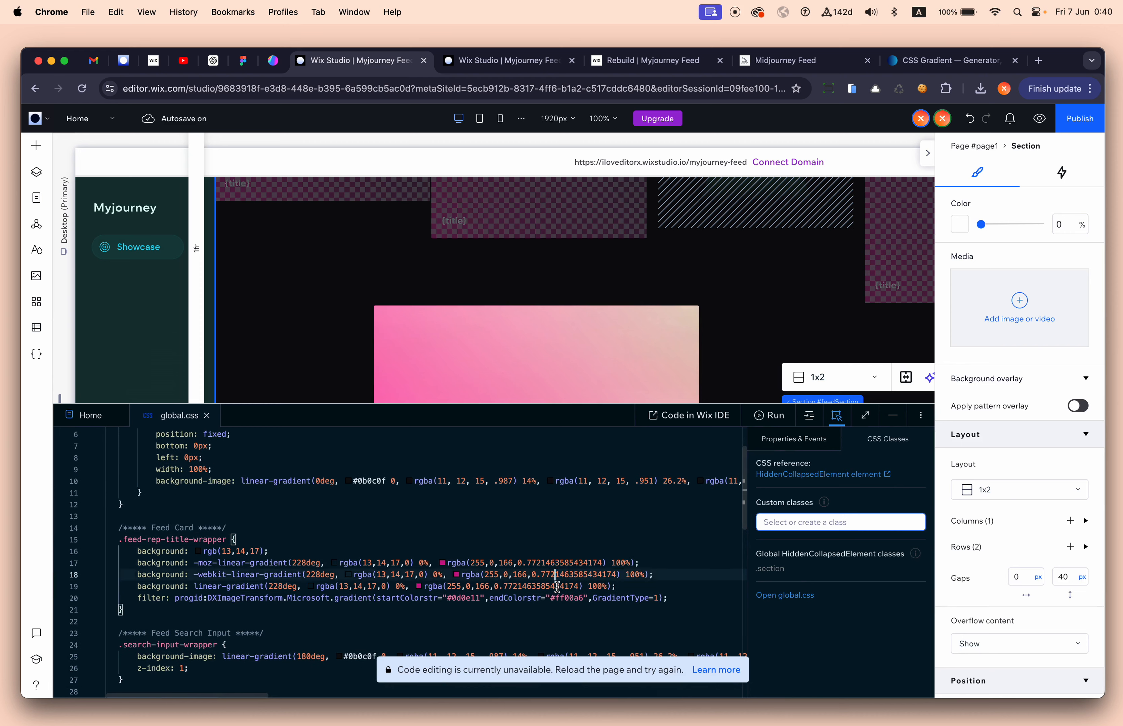
click(589, 548)
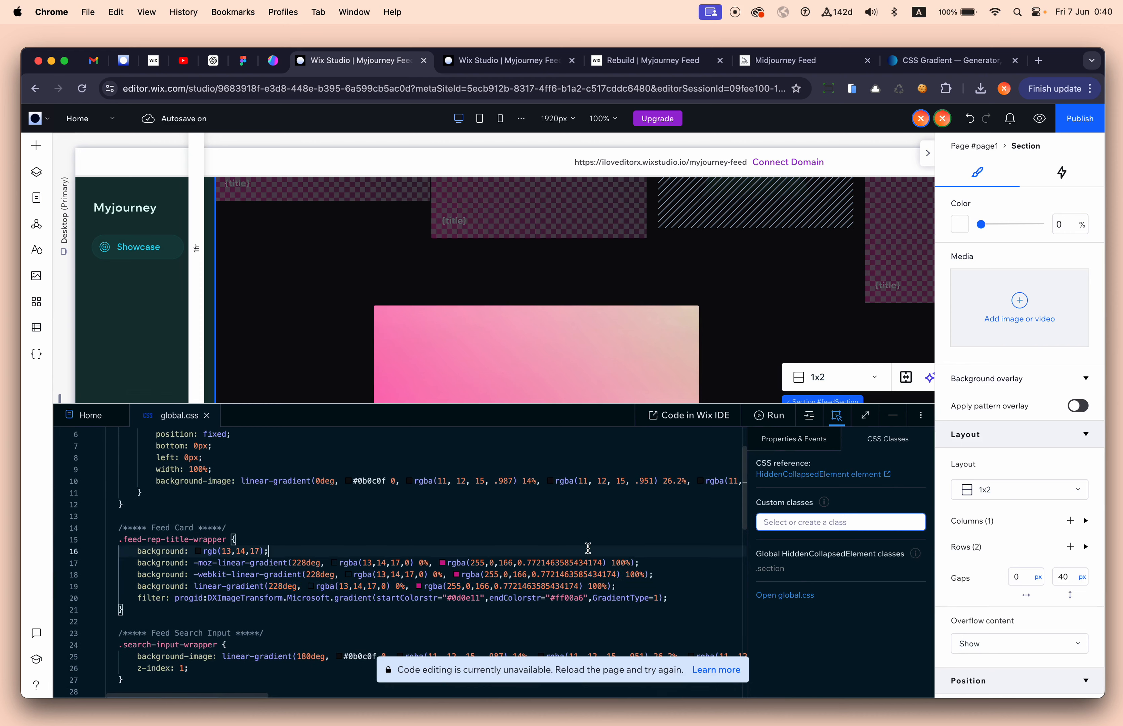
click(681, 606)
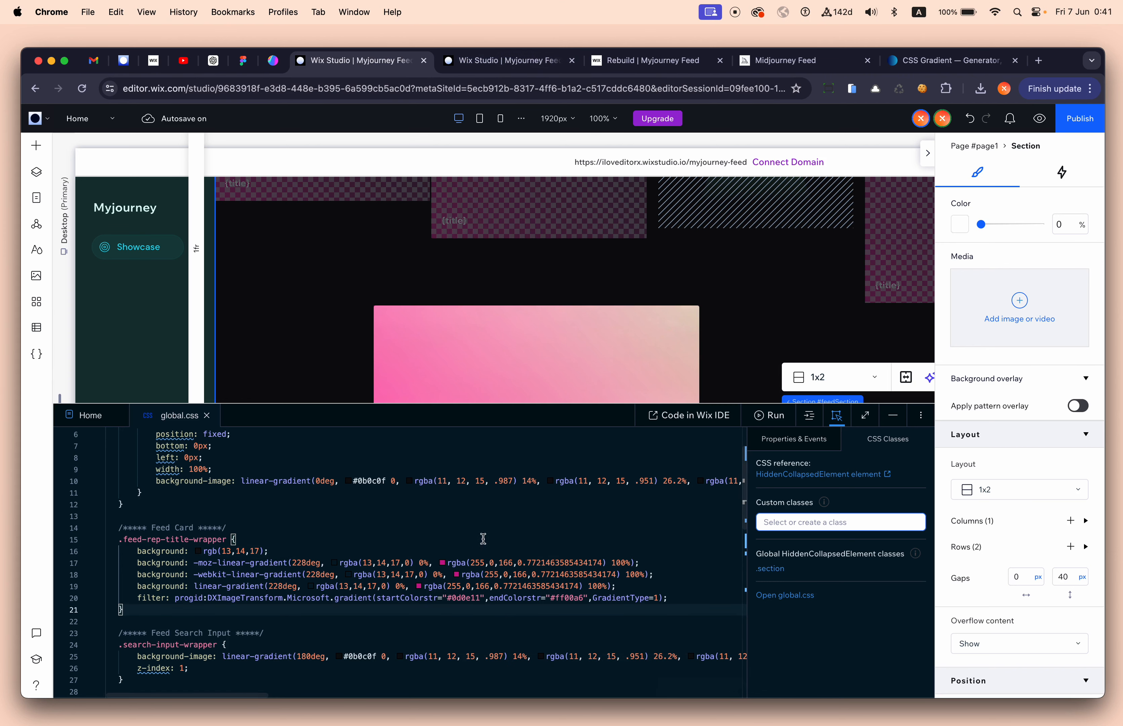
Step: Resume code editing, undo the pasted gradient in the .feed-rep-title-wrapper rule of global.css, and collapse the code editor
click(461, 562)
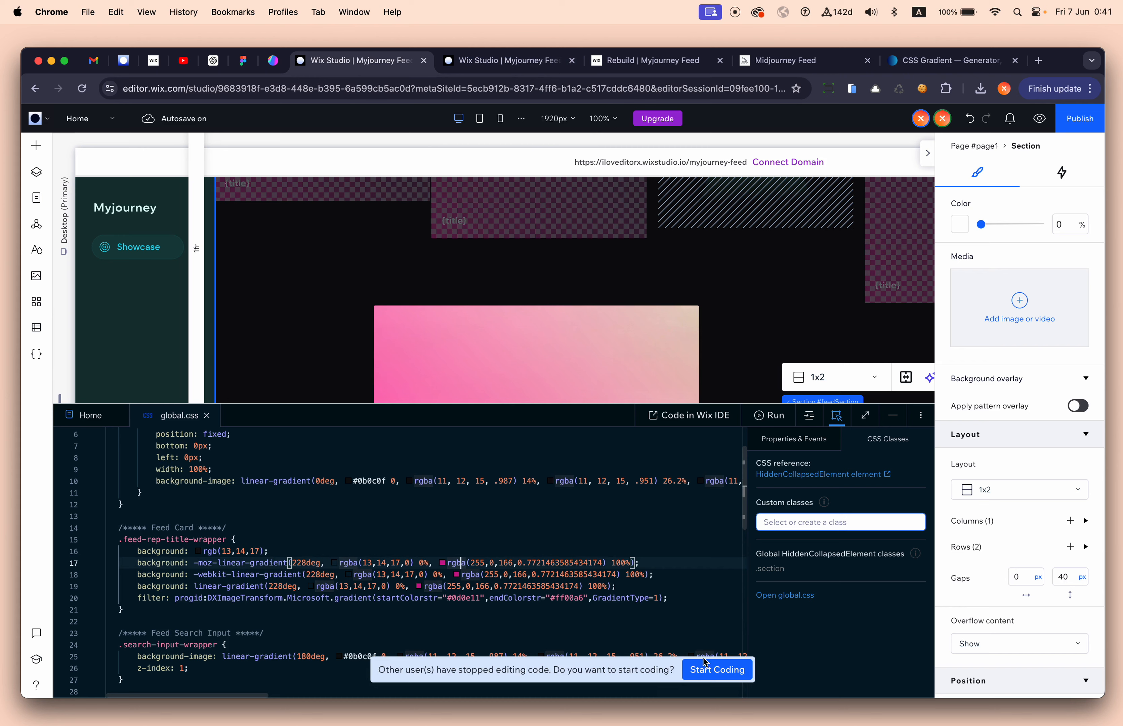
click(705, 662)
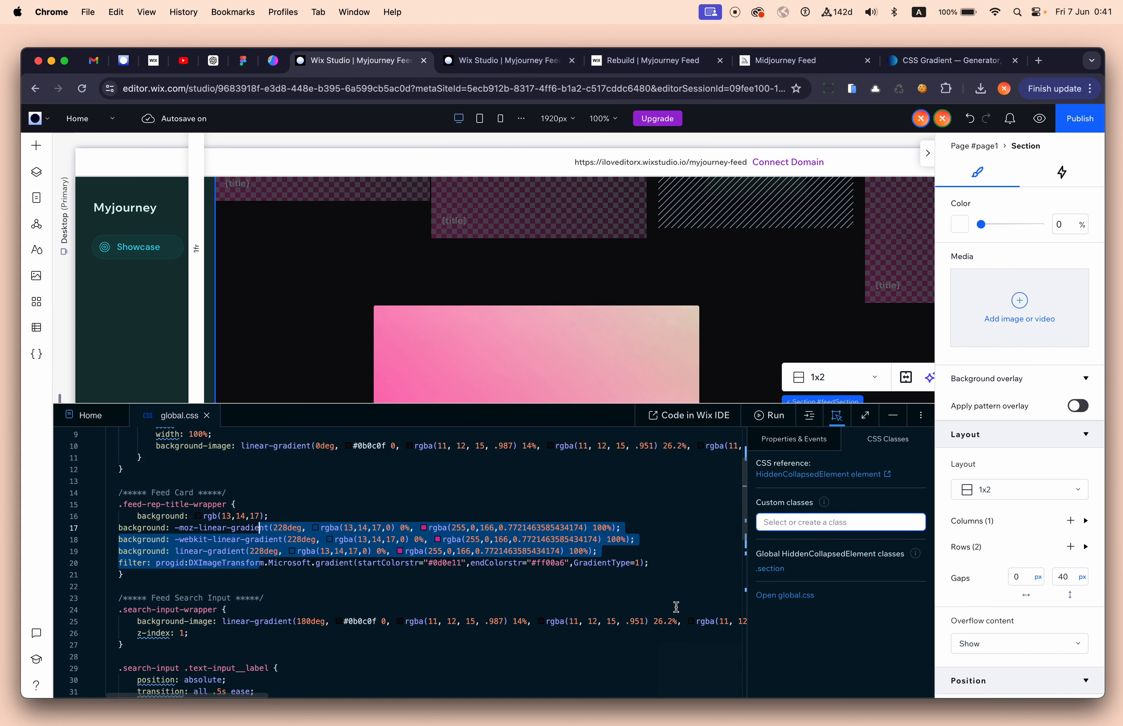
key(super+z)
scroll(676, 607, left, 10)
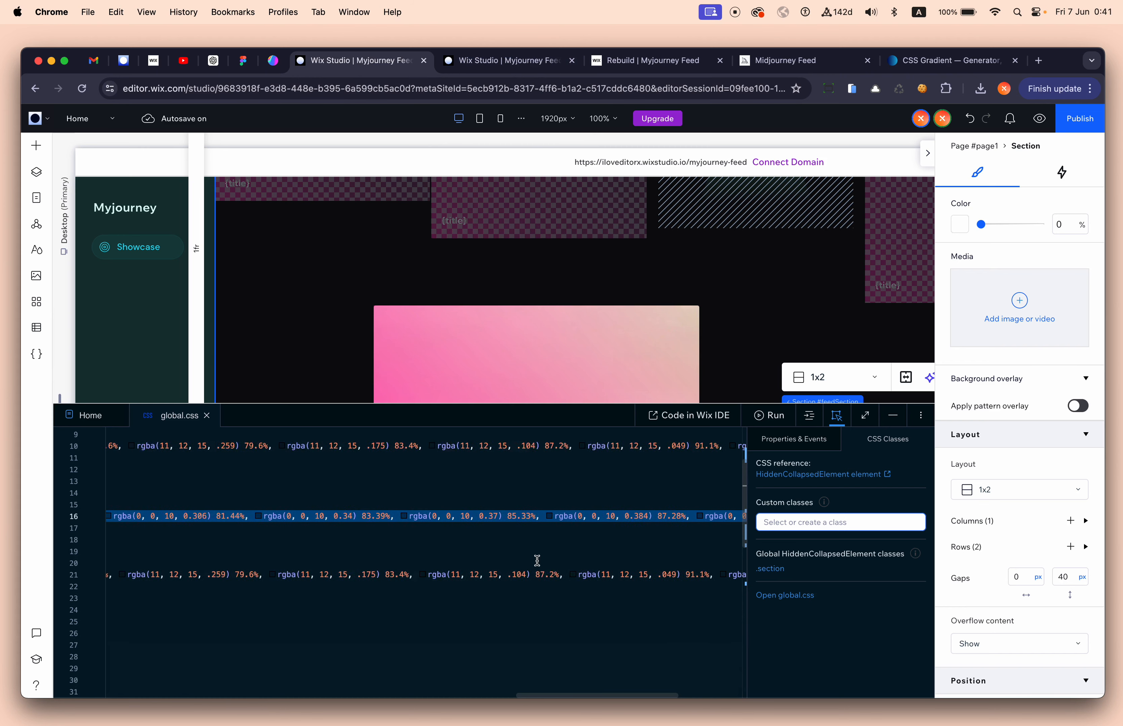
click(891, 416)
Step: Replace the desert image beneath the card's title overlay with Frame 20.png from the uploaded media
click(623, 380)
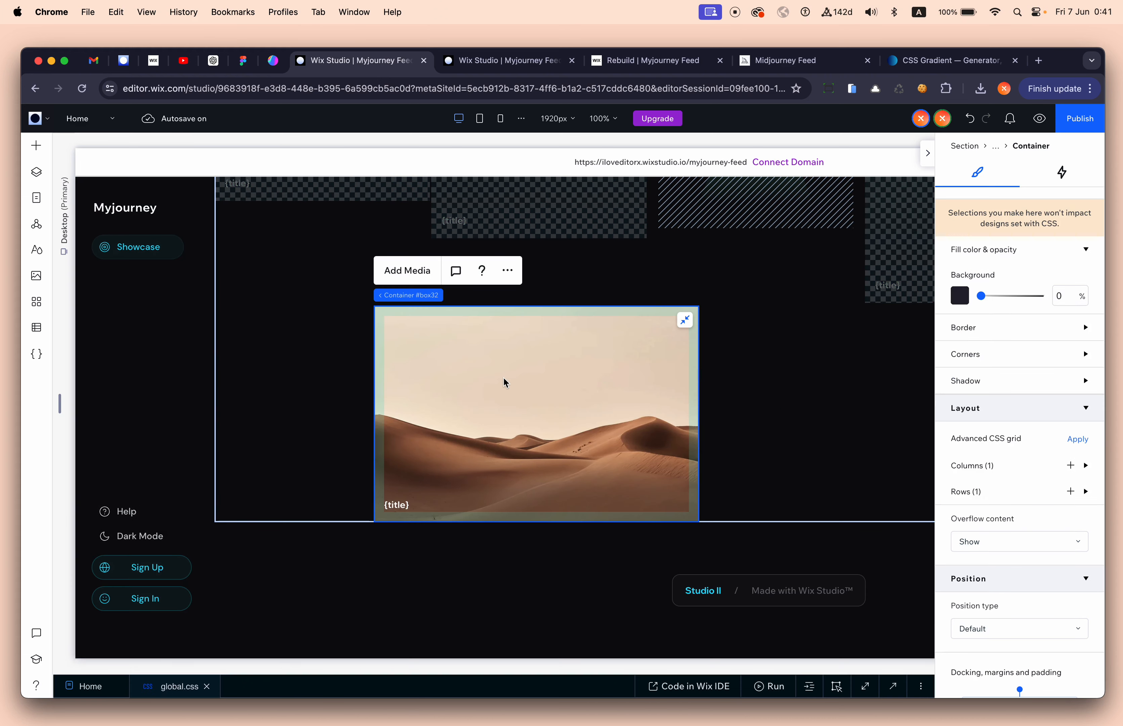
scroll(505, 383, up, 5)
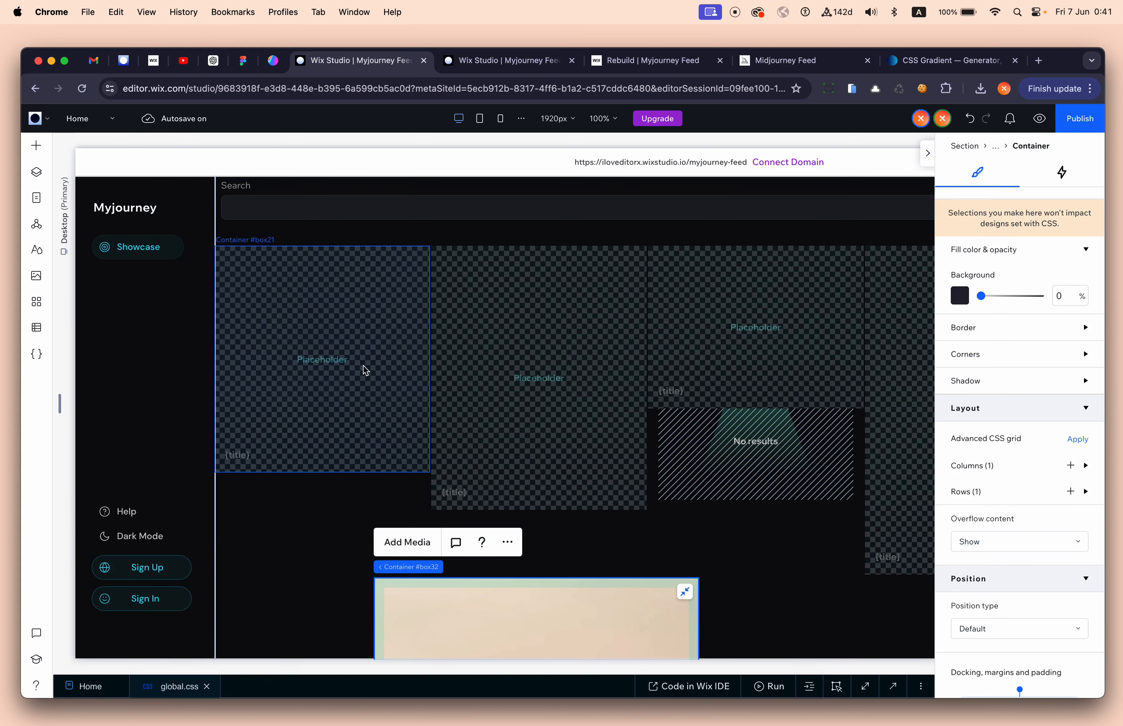
scroll(289, 358, up, 5)
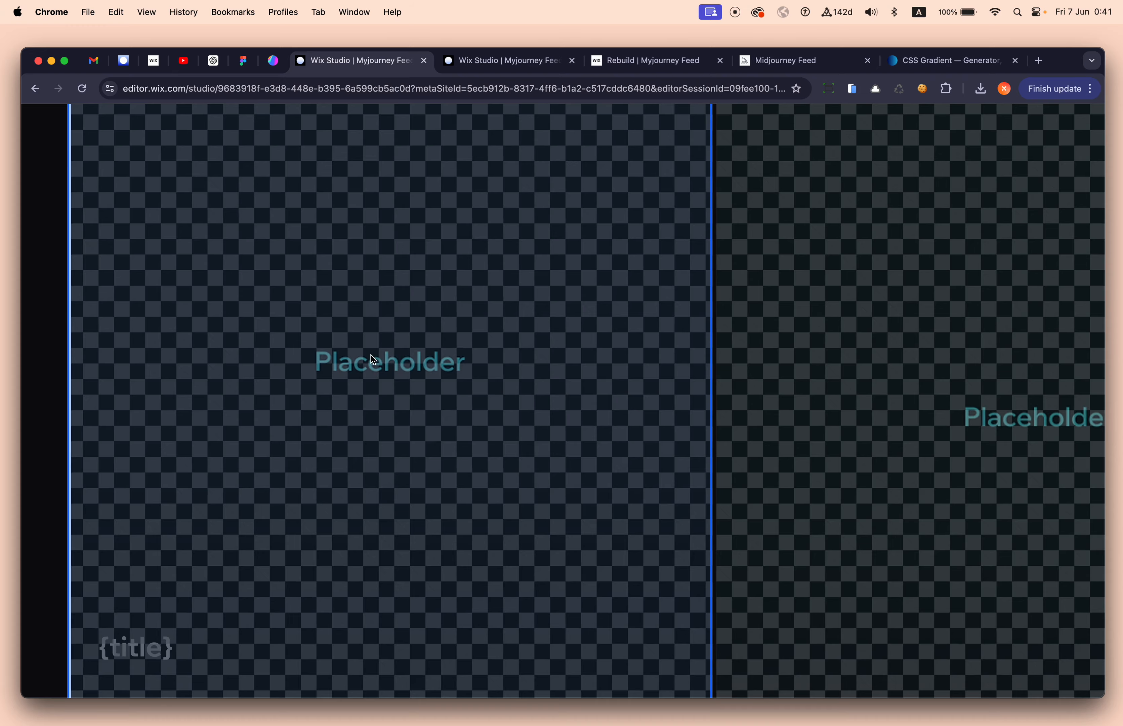
scroll(370, 355, down, 5)
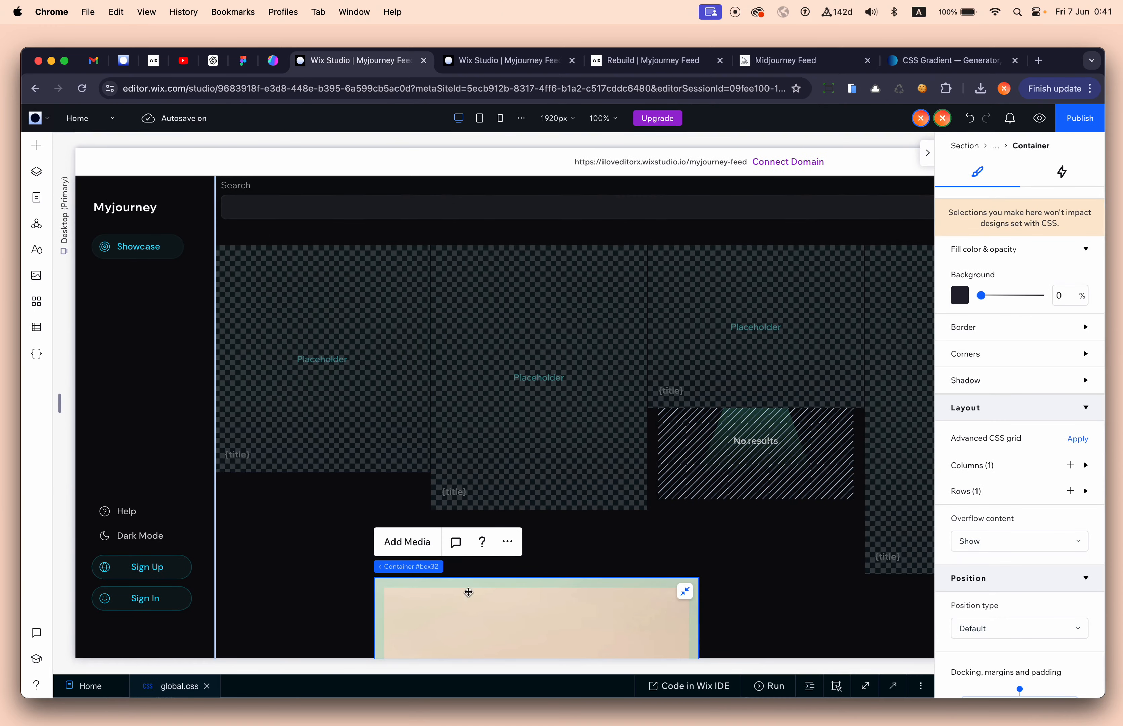
scroll(468, 592, down, 3)
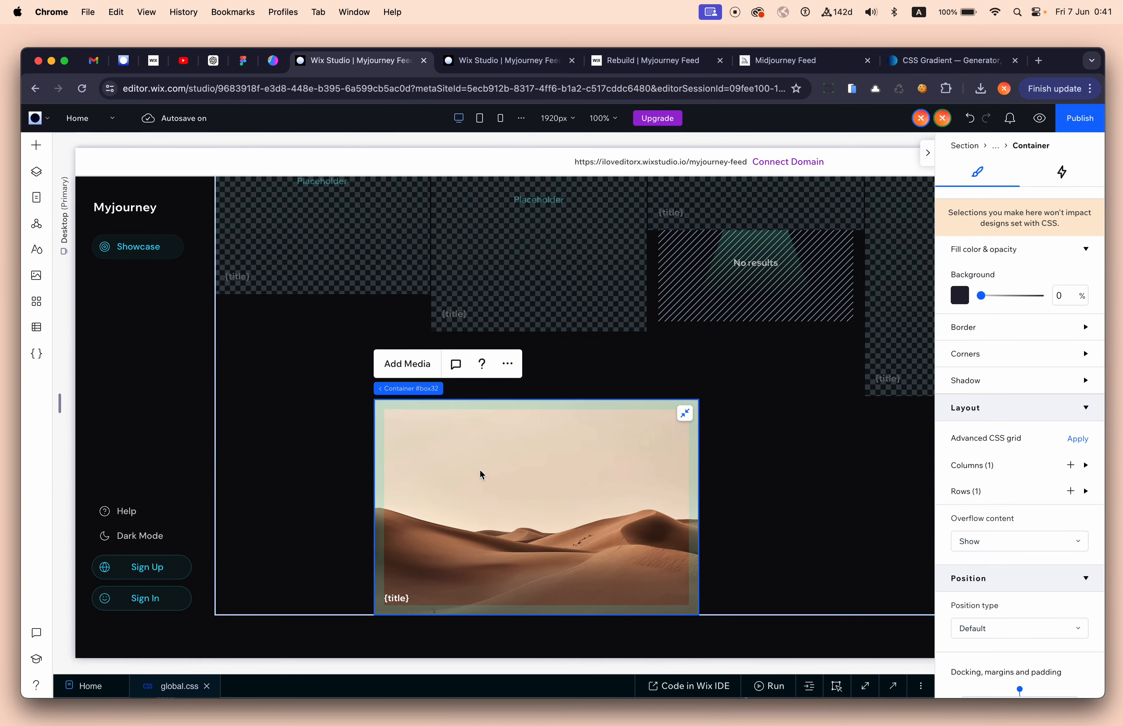
right_click(480, 473)
mouse_move(562, 127)
click(637, 135)
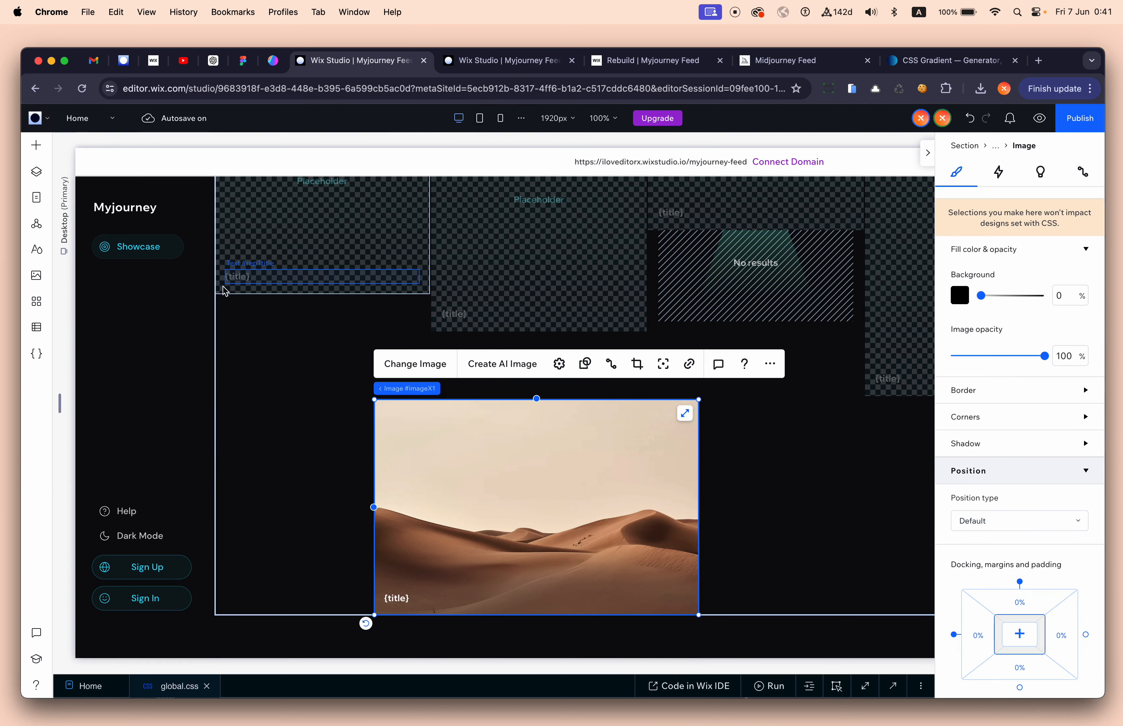
click(1041, 175)
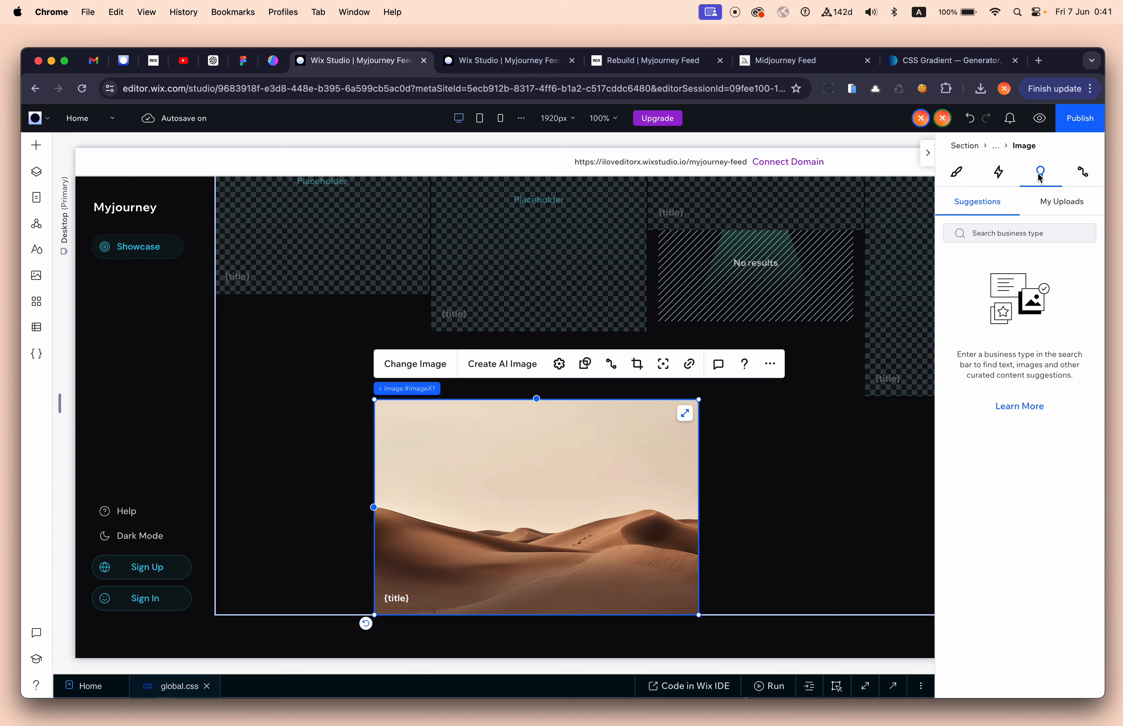
click(1052, 213)
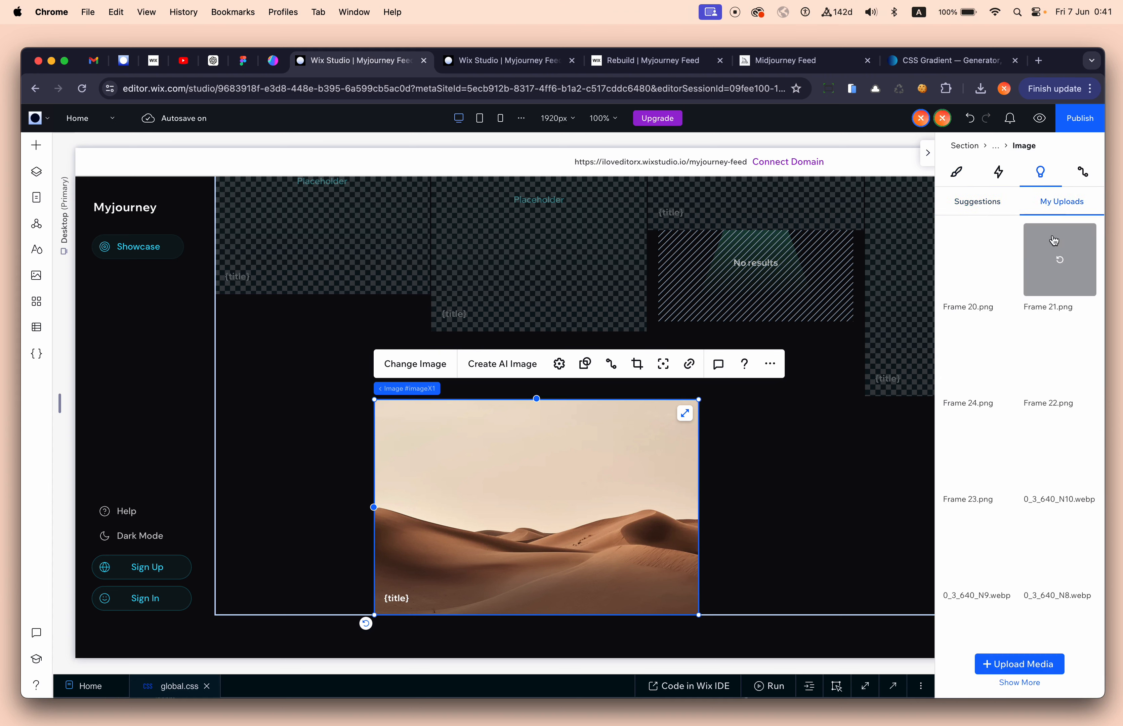
scroll(1047, 250, up, 5)
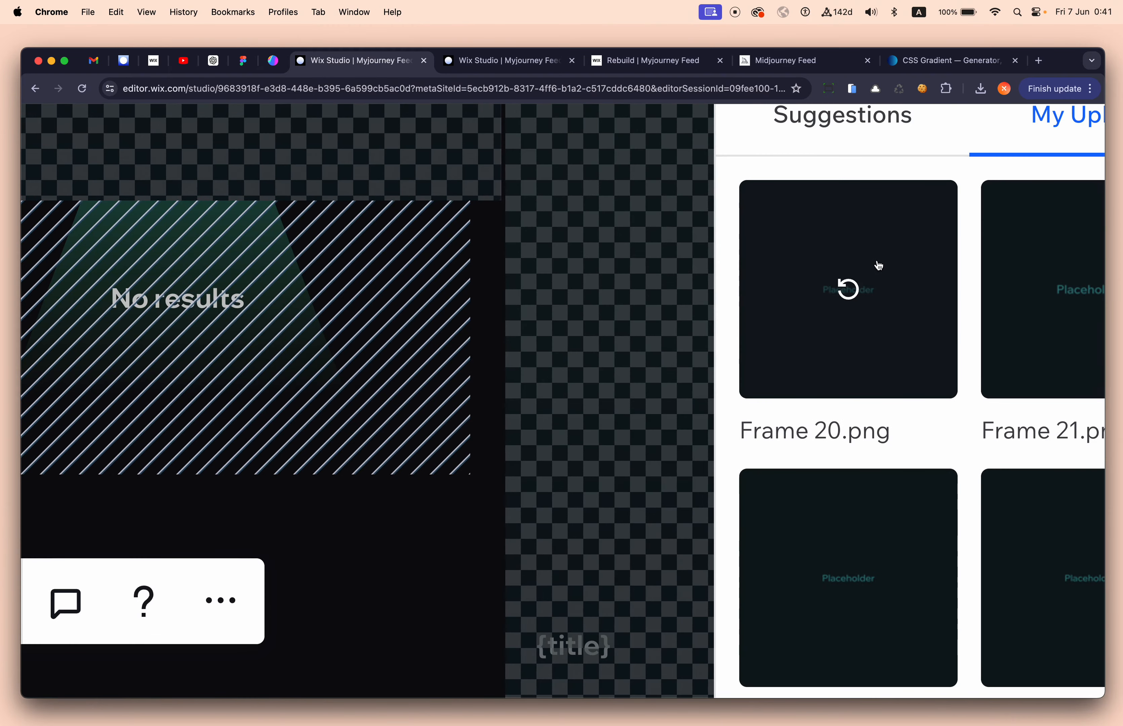
scroll(877, 265, down, 5)
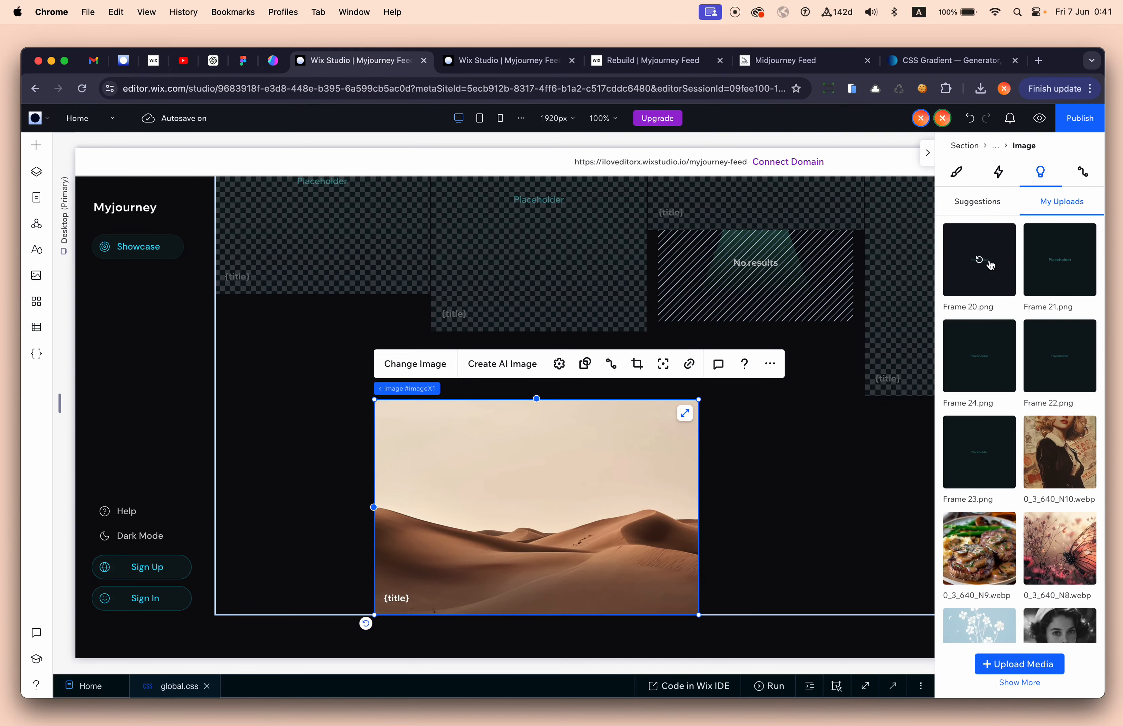
click(984, 263)
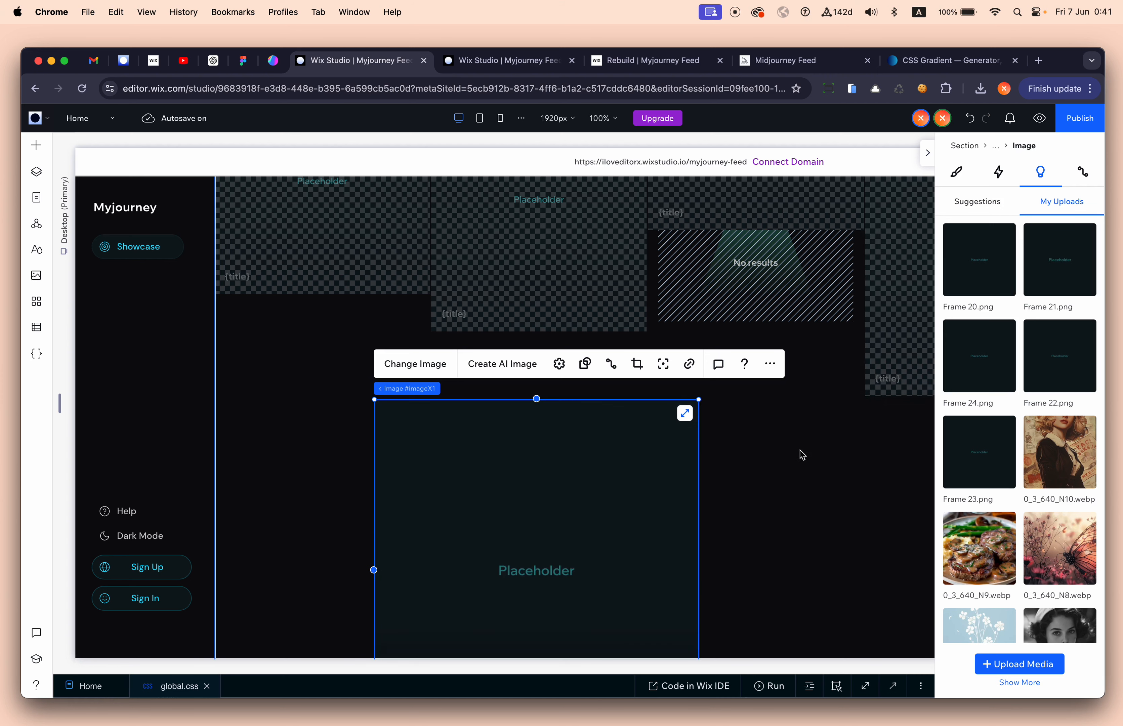
click(819, 482)
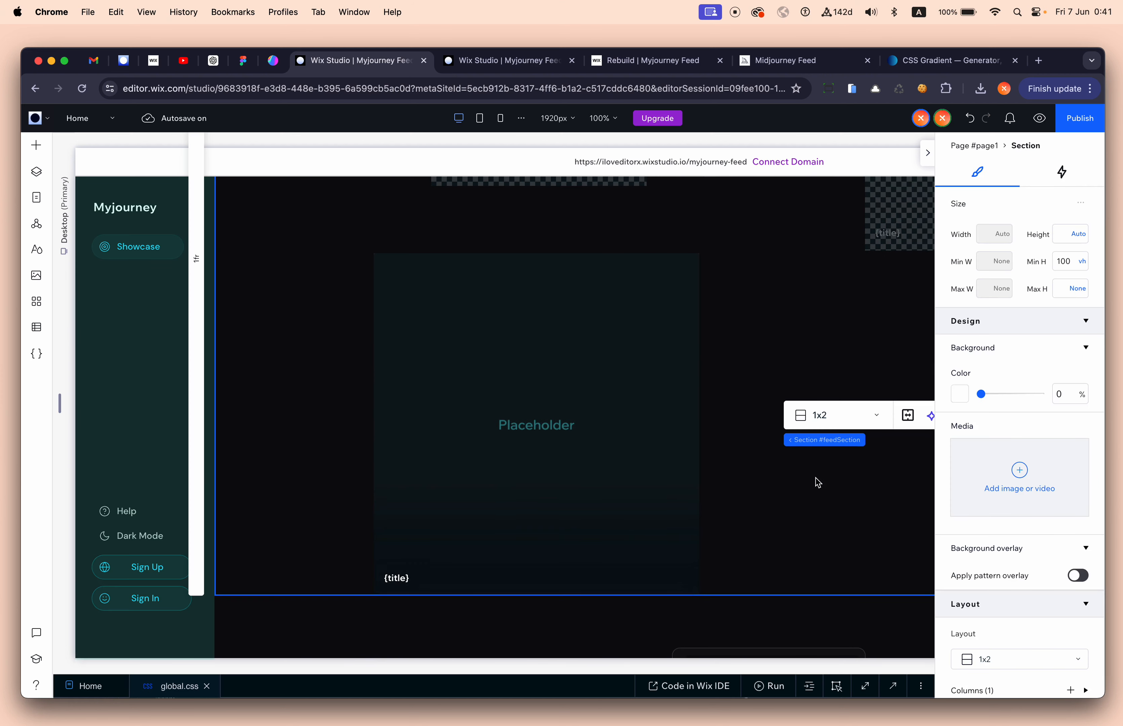
Step: Compare the new repeater card's overlay and title with the existing placeholder cards in the feed above
click(559, 377)
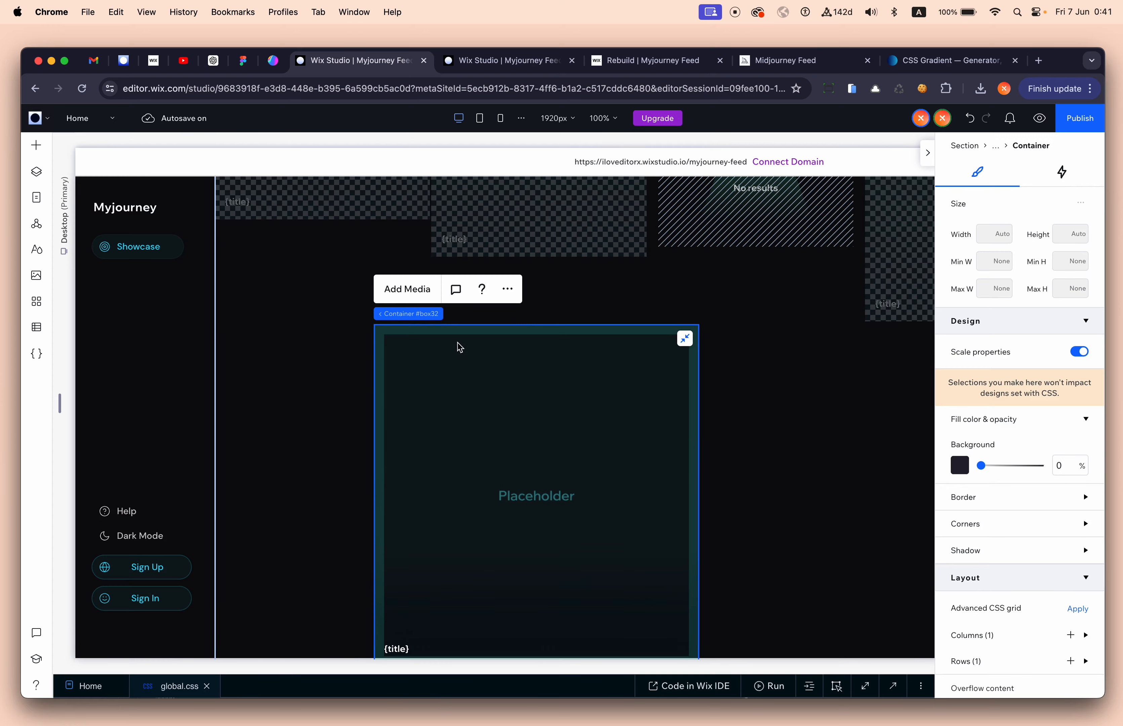
click(434, 318)
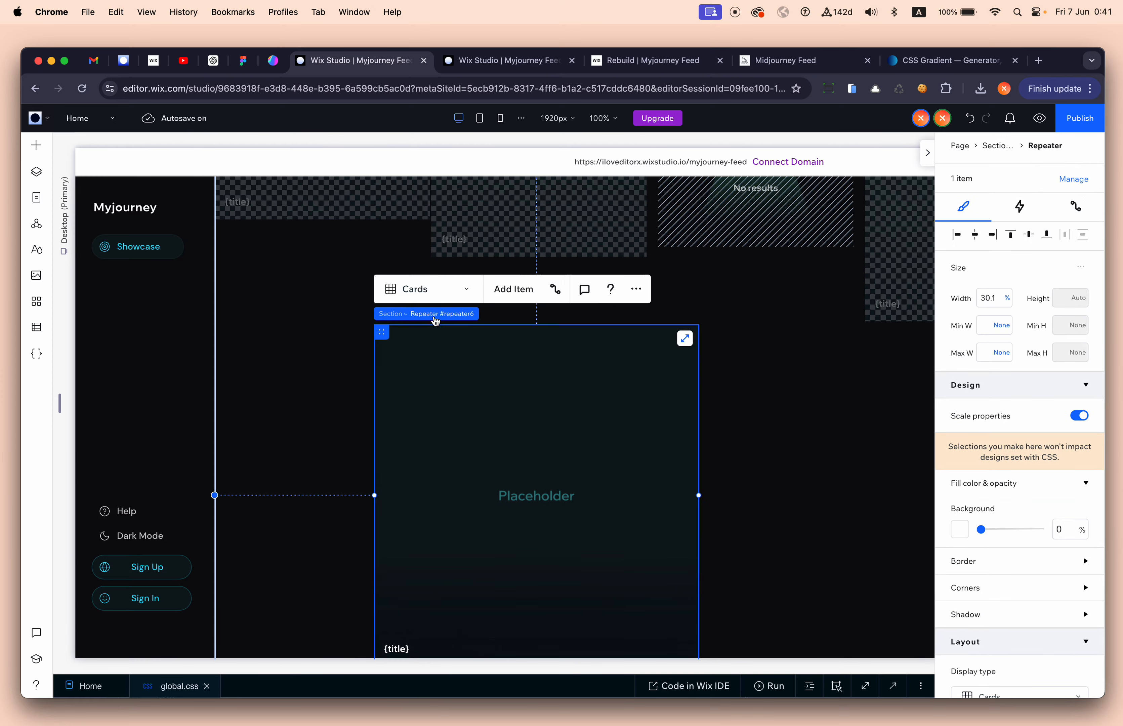
scroll(537, 411, down, 1)
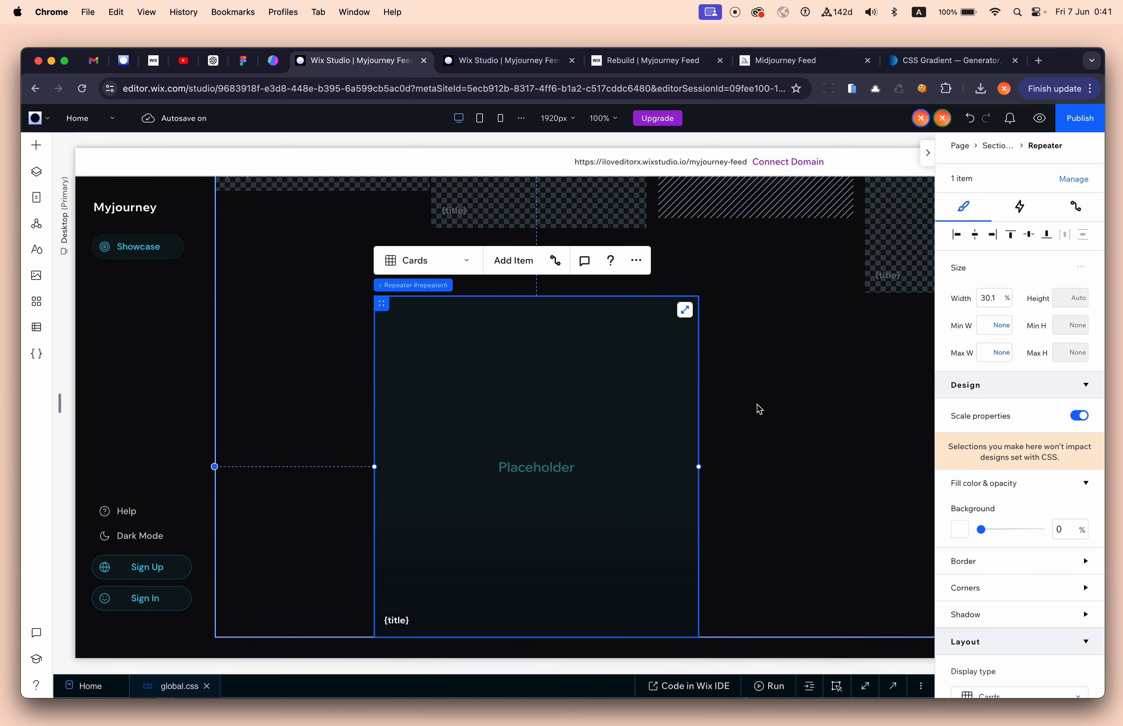
scroll(552, 393, up, 5)
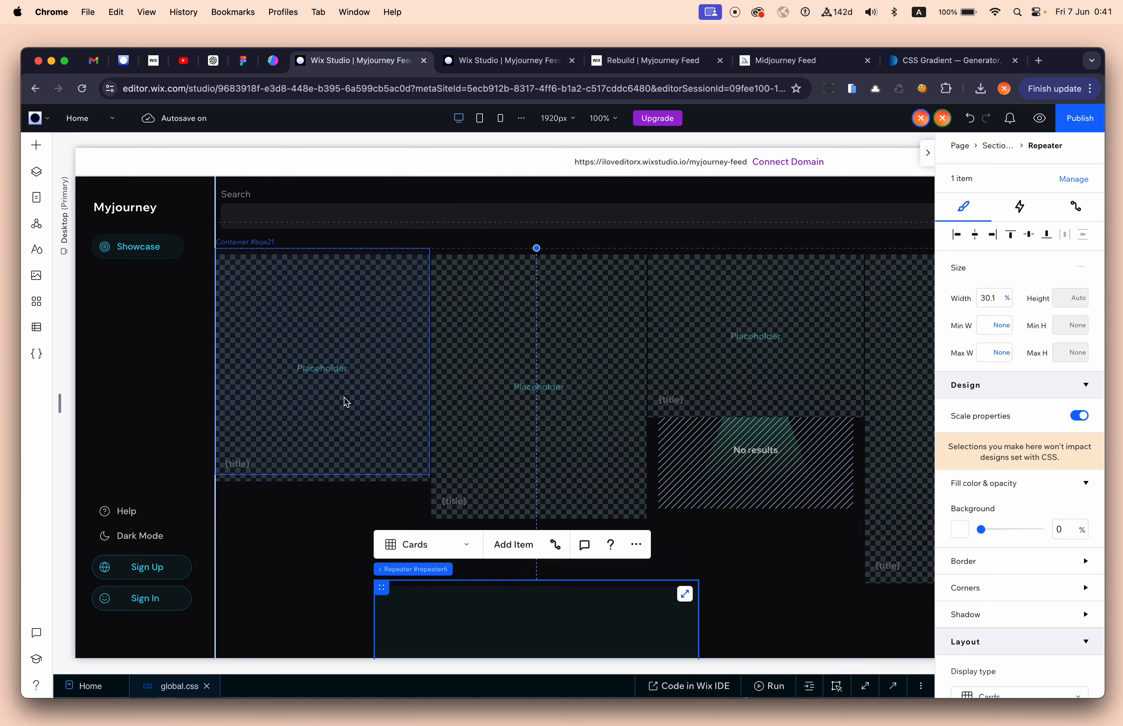
scroll(346, 400, down, 3)
scroll(530, 448, down, 2)
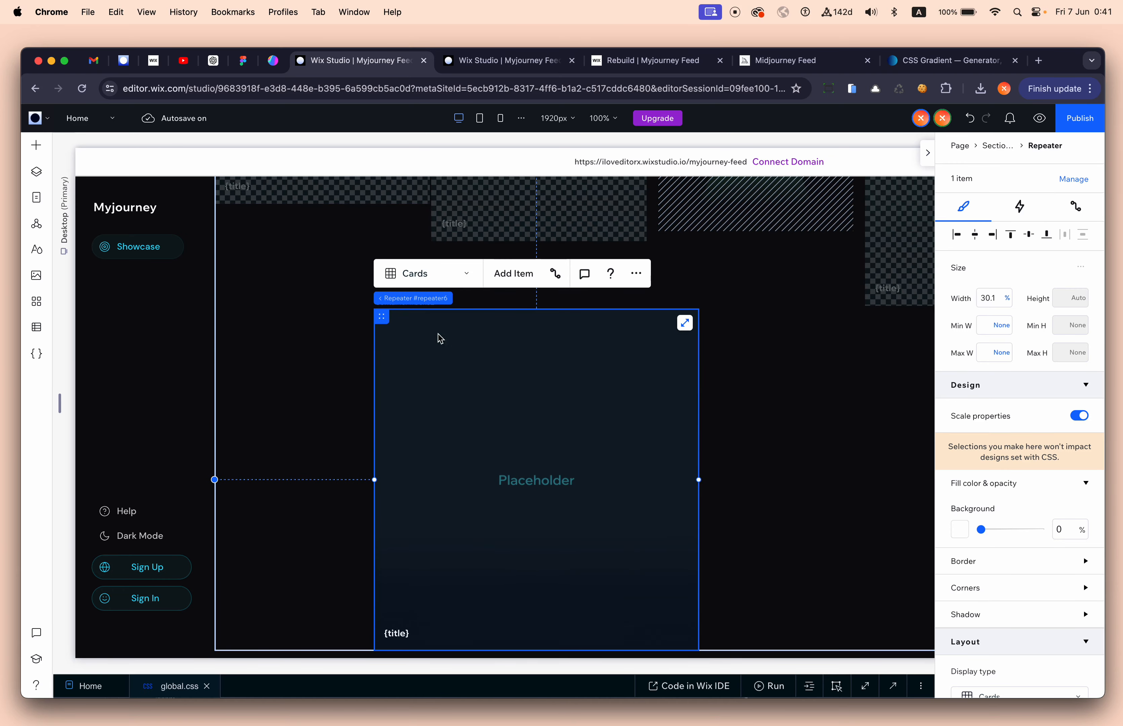
click(485, 359)
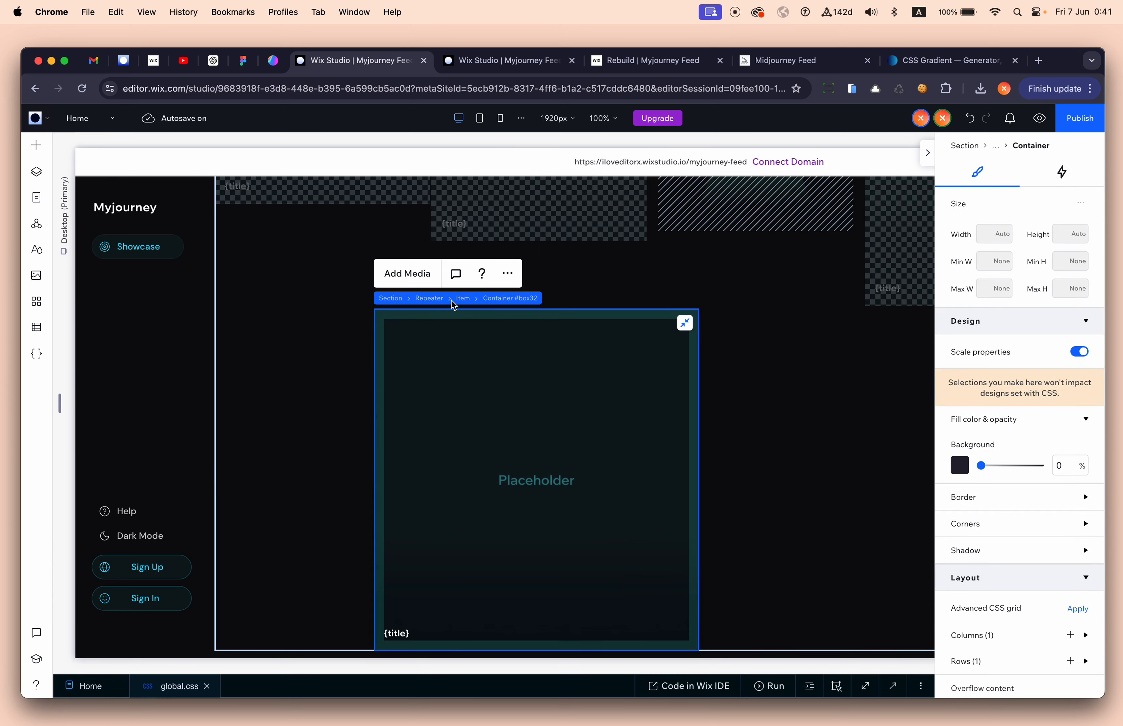
Step: Examine the image spacing and title overlays on the Midjourney showcase page, and return to the Home page editor in Wix Studio
click(524, 69)
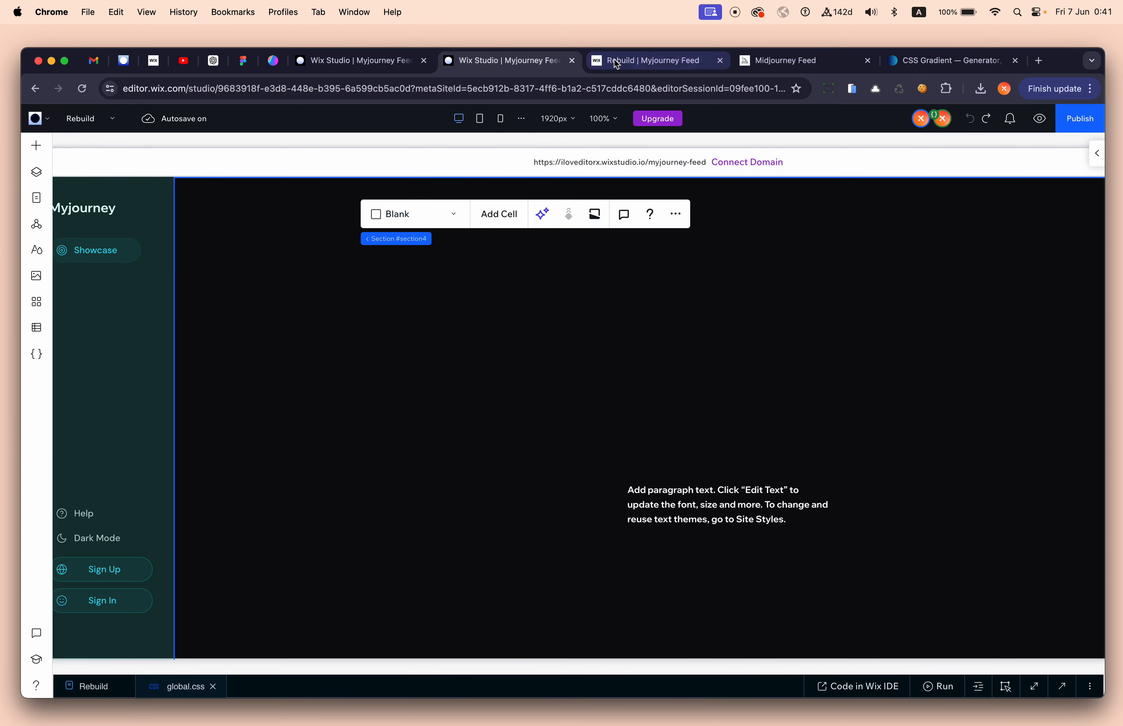
click(627, 67)
click(793, 63)
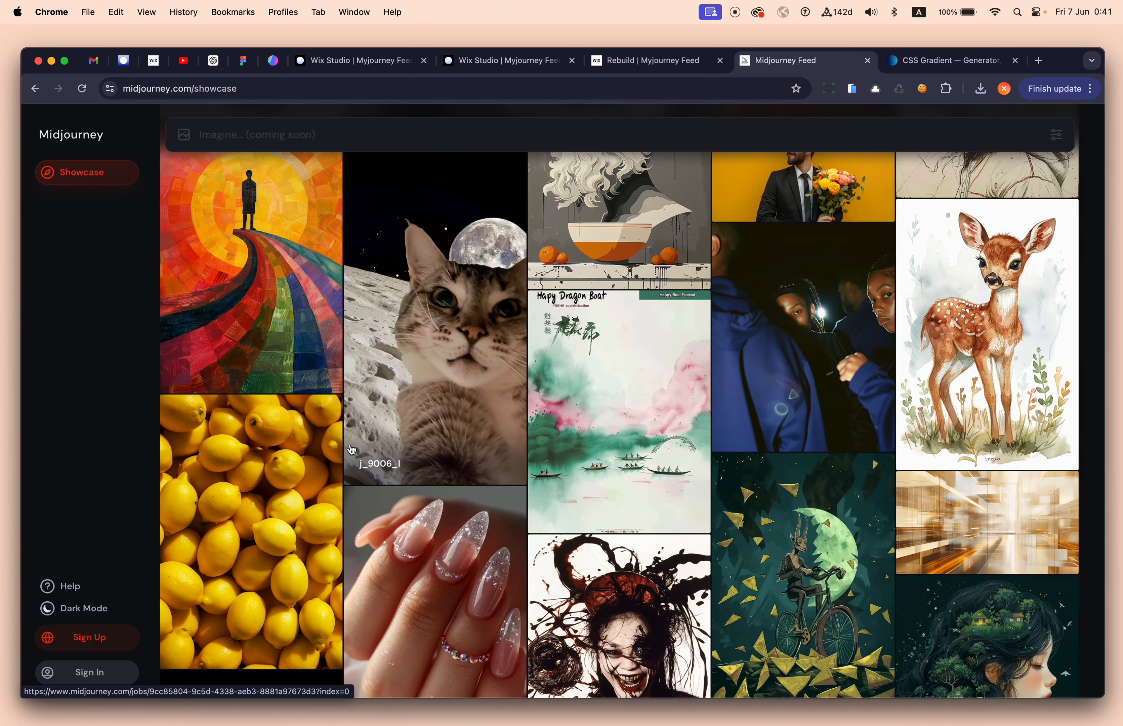
scroll(365, 338, up, 5)
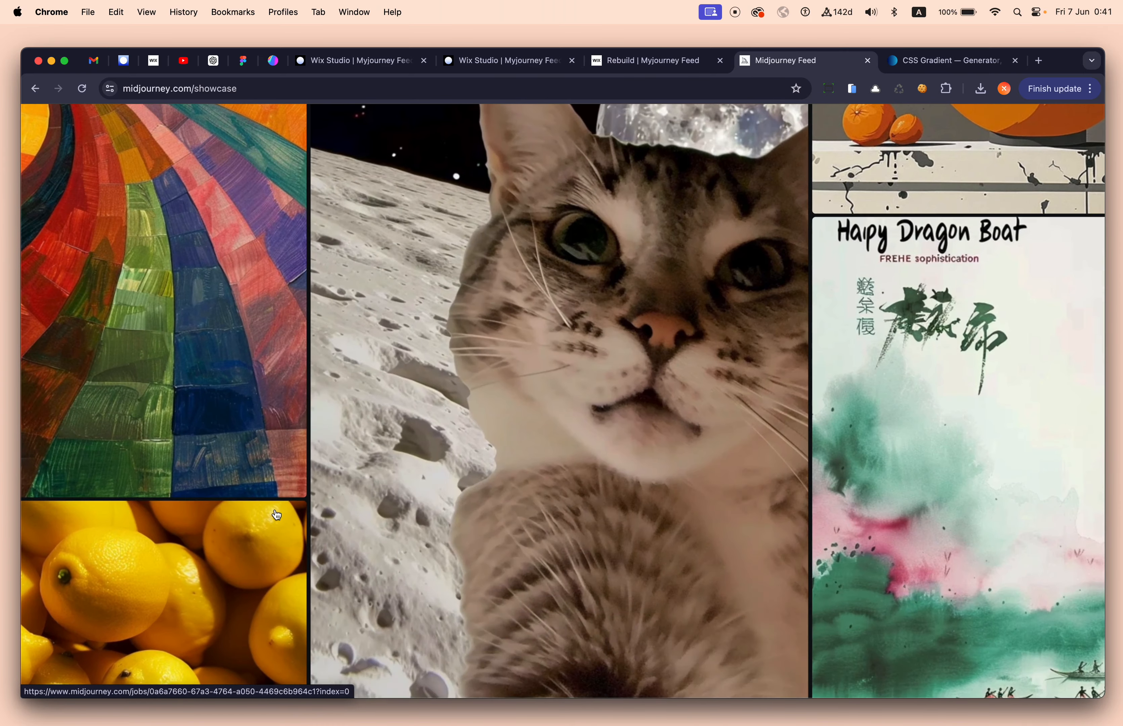
scroll(277, 515, left, 5)
scroll(276, 515, left, 2)
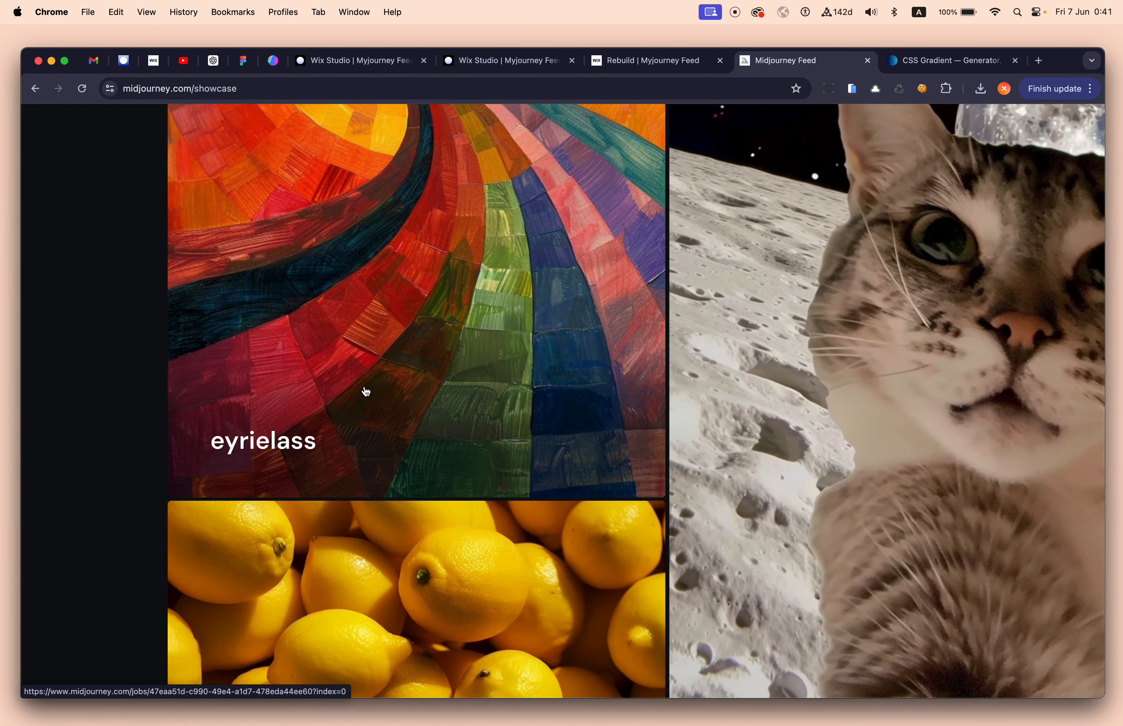
scroll(367, 391, down, 5)
click(512, 61)
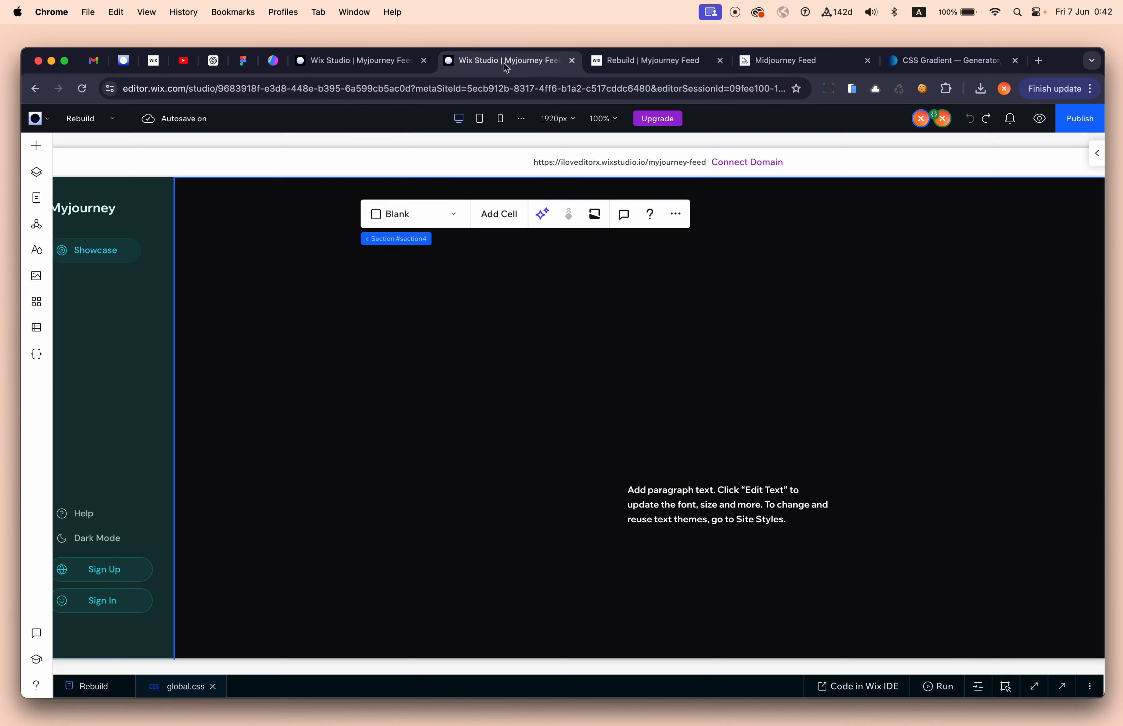
click(371, 62)
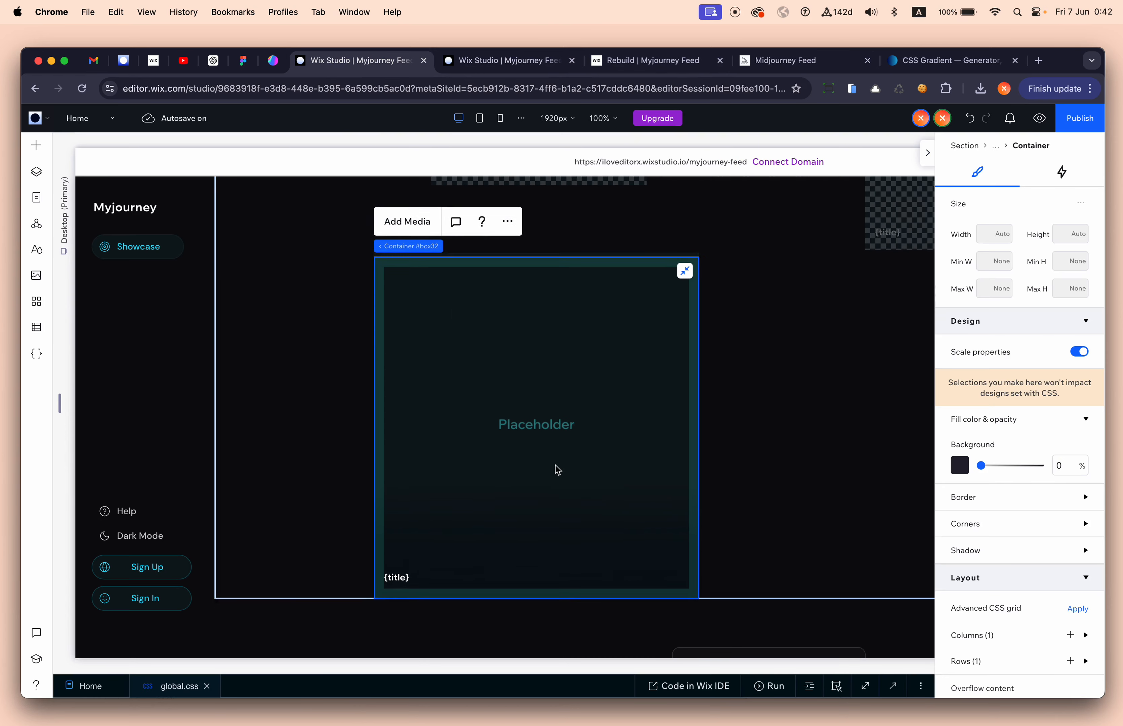
Step: Duplicate the placeholder card item in the repeater and check the spacing between the two cards
click(470, 250)
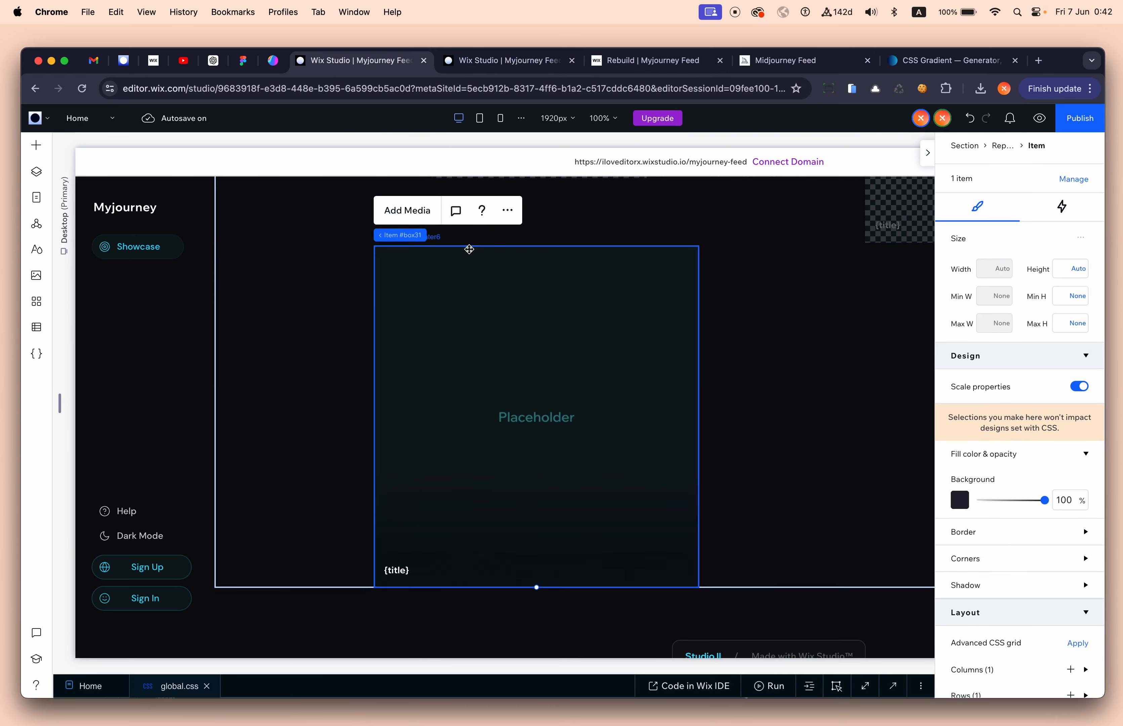
click(782, 383)
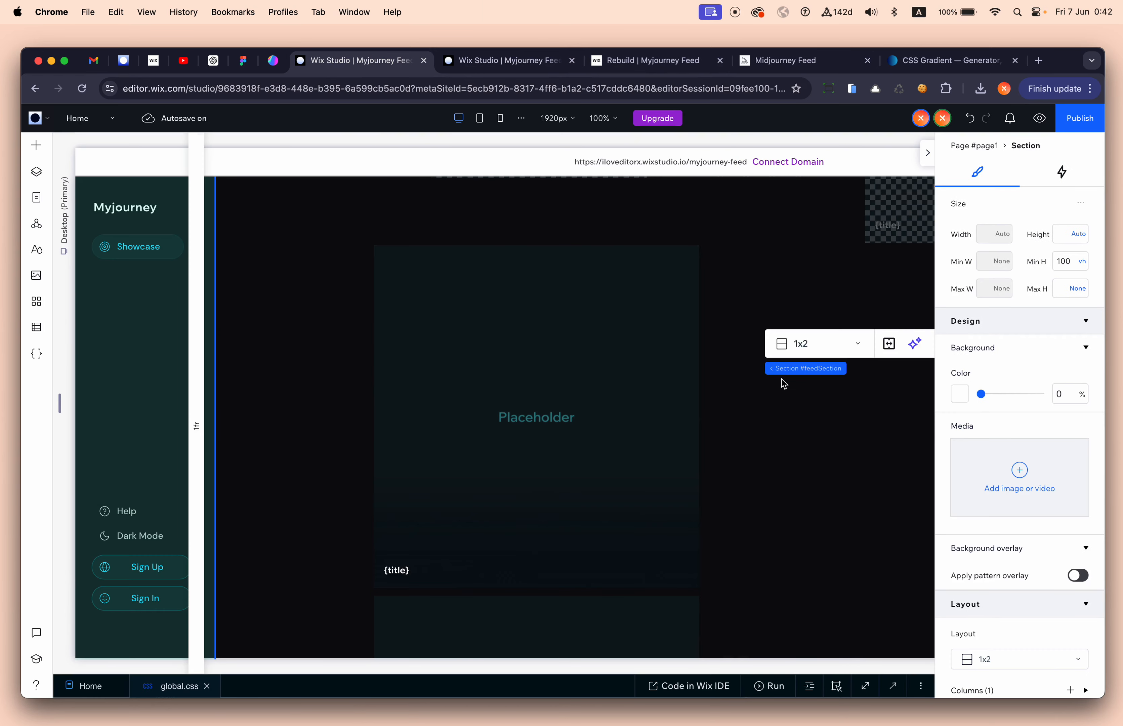
scroll(782, 383, down, 4)
scroll(761, 371, down, 1)
scroll(760, 370, up, 5)
scroll(760, 370, down, 5)
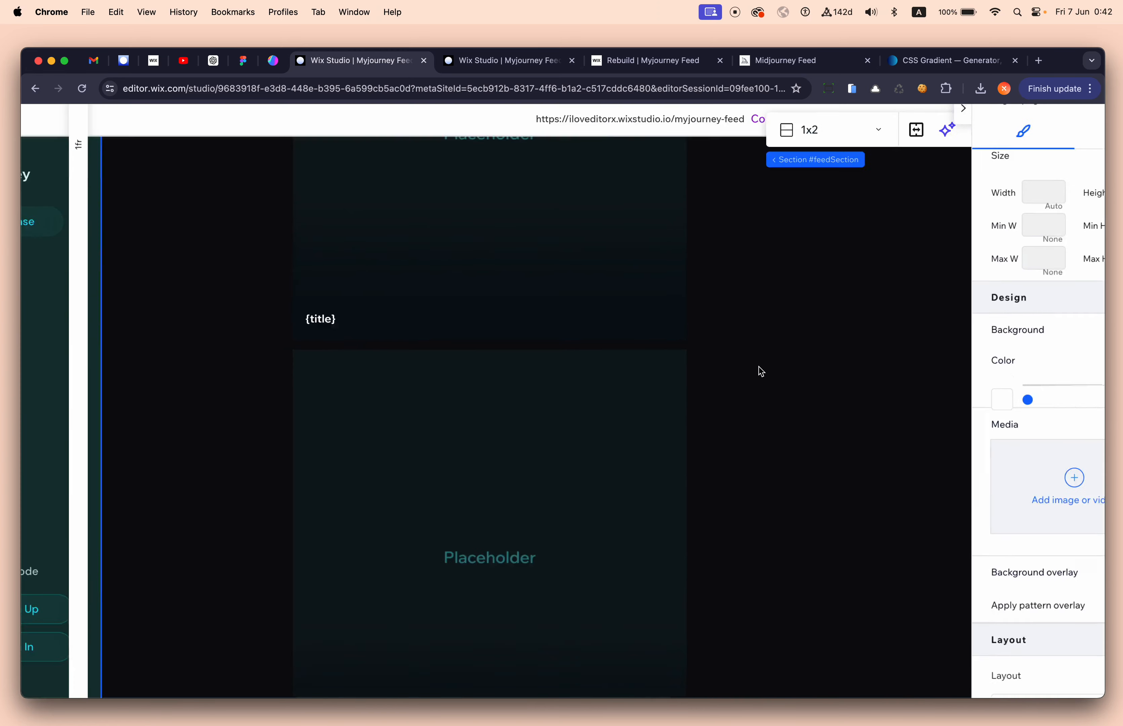
Step: Set the repeater's vertical gap between items to 2 px and check the spacing between the stacked cards
click(672, 350)
scroll(1058, 526, down, 9)
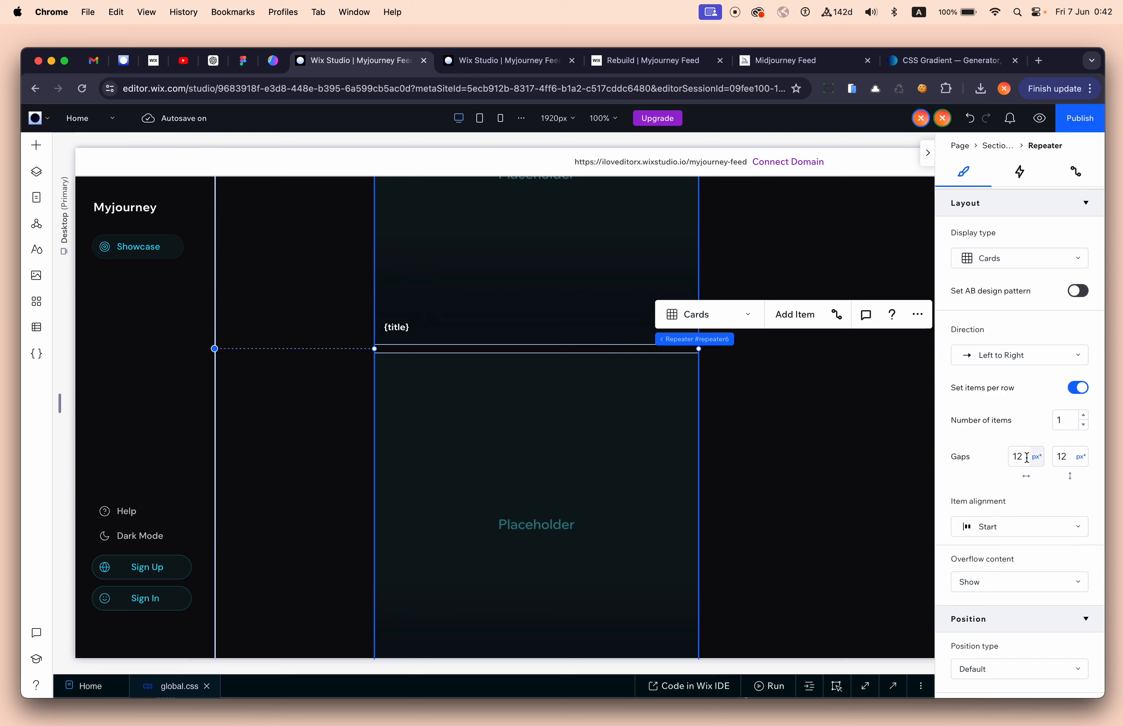
click(1071, 464)
text(2 px)
key(Return)
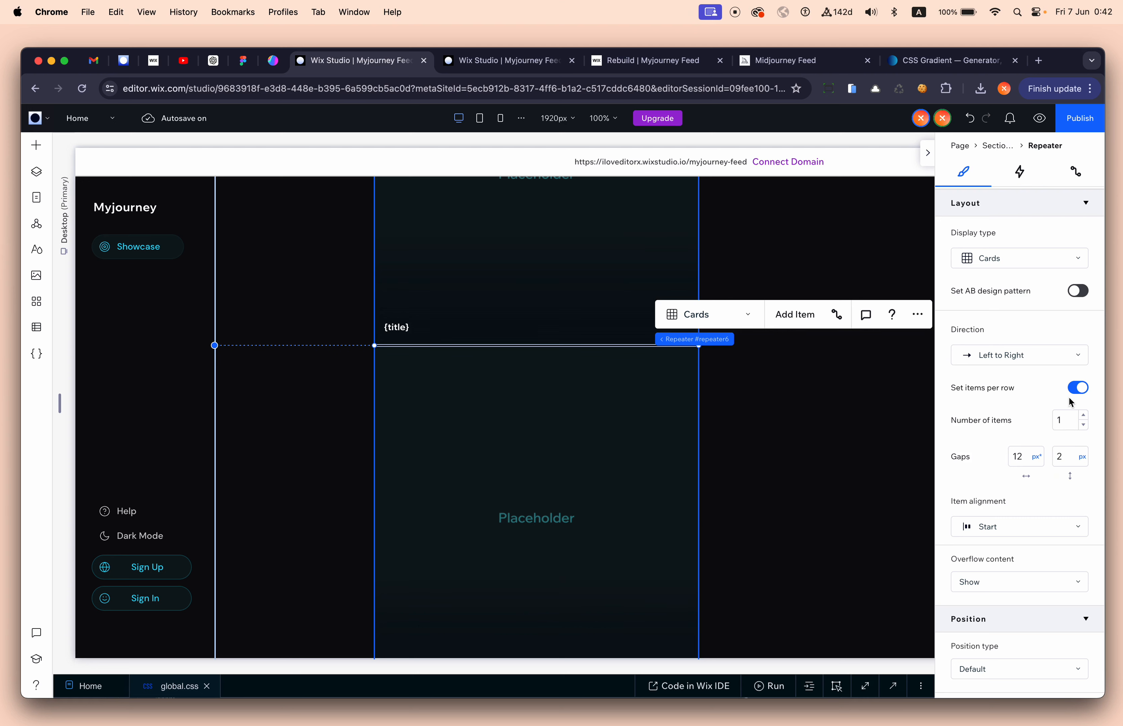
scroll(1070, 404, up, 6)
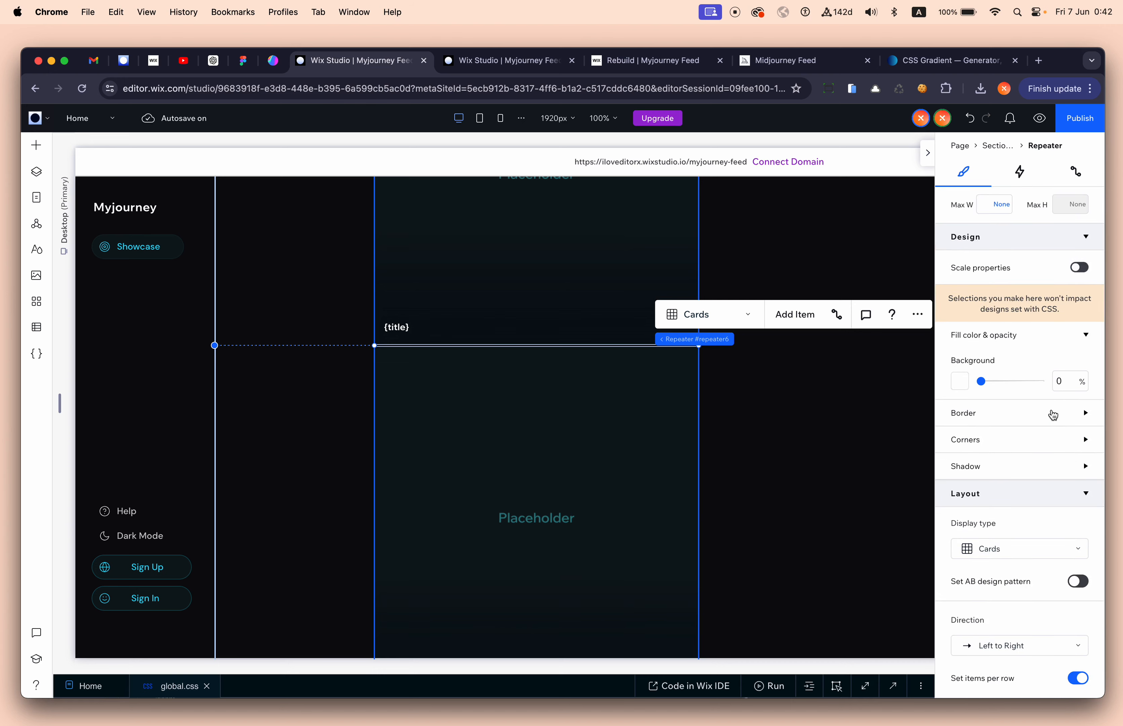
scroll(1053, 414, down, 4)
click(827, 482)
scroll(720, 303, up, 5)
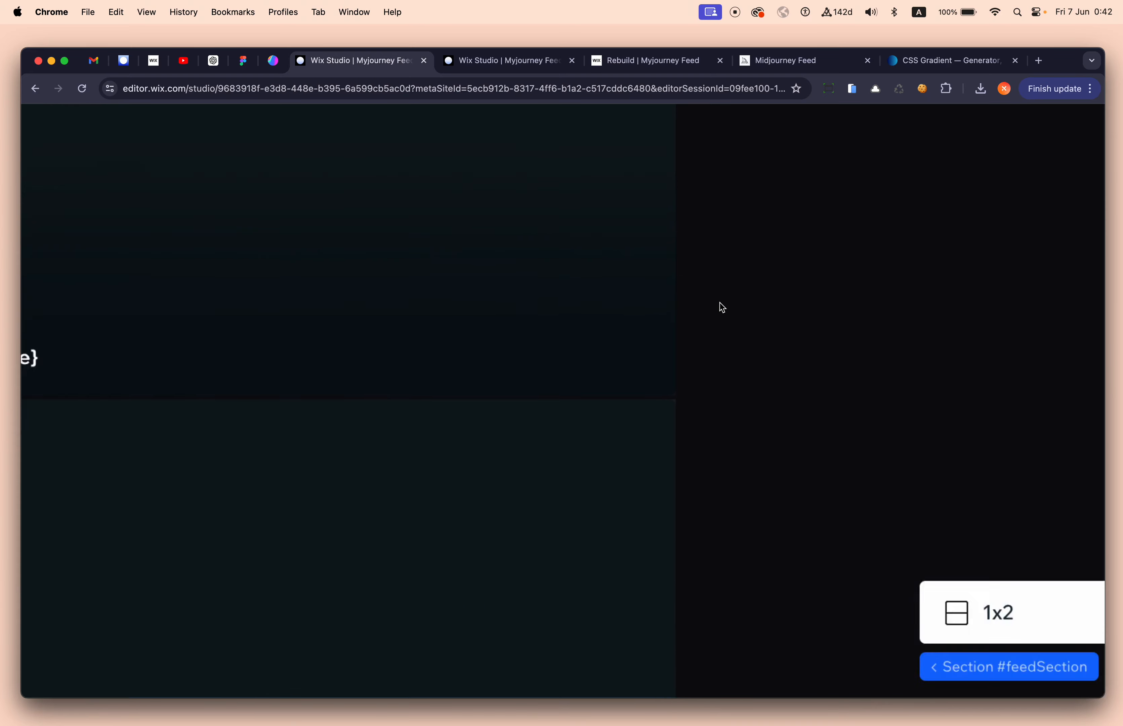
scroll(636, 442, down, 5)
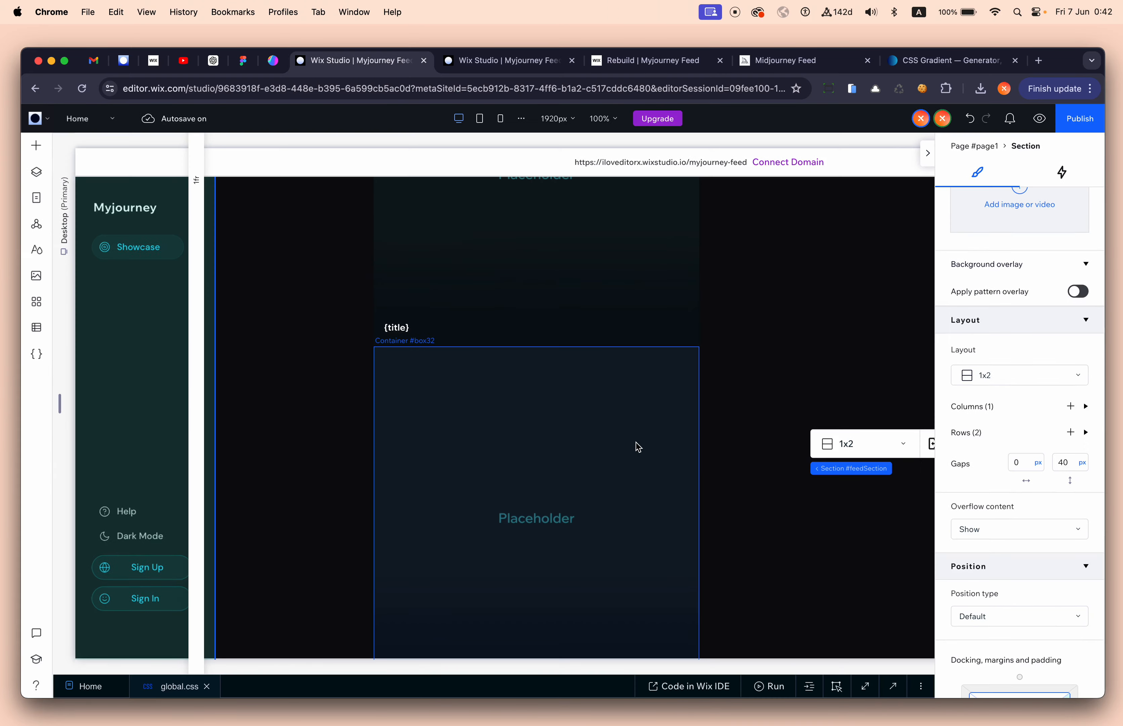
Step: Delete the duplicated second placeholder item from the repeater
click(637, 442)
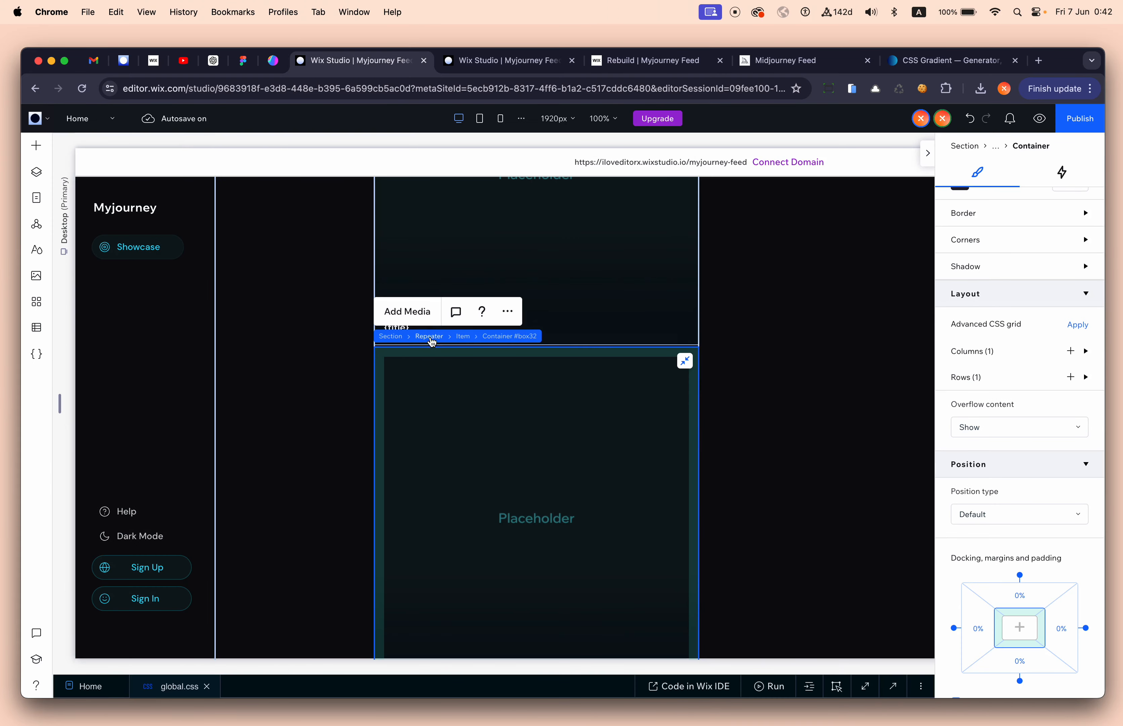
click(464, 337)
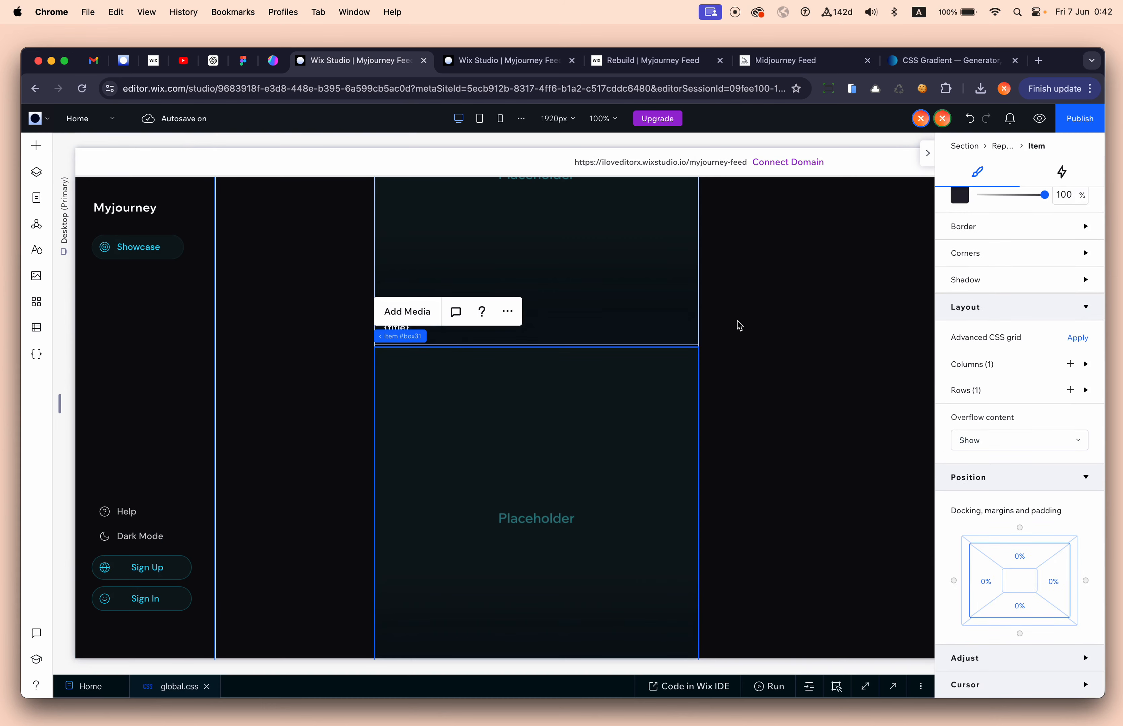
key(Delete)
scroll(737, 327, up, 2)
scroll(736, 327, down, 1)
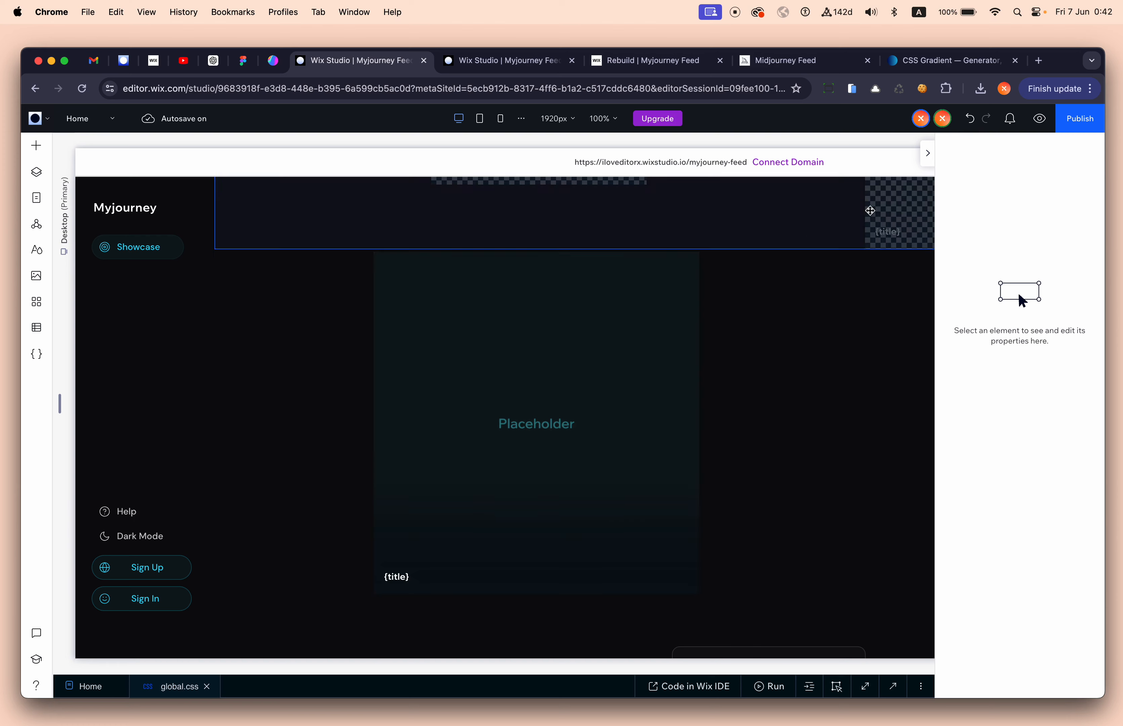
Step: Undo the item deletion, the 2 px gap change and the item duplication in the repeater
click(971, 121)
click(972, 122)
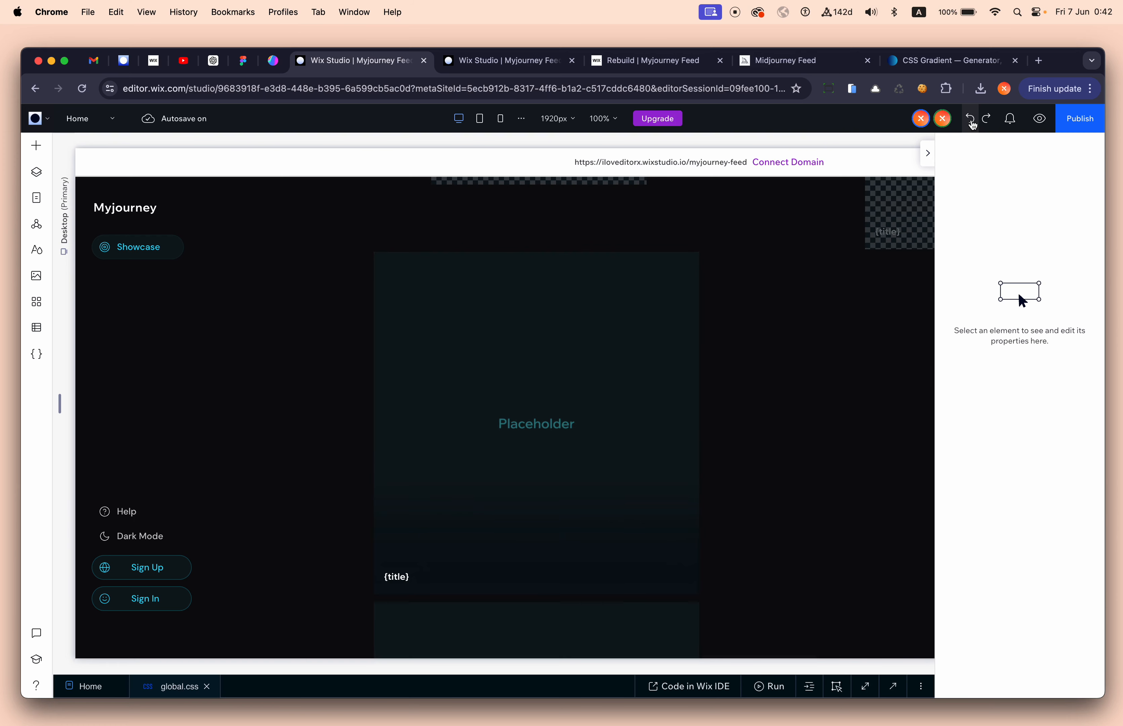
click(971, 121)
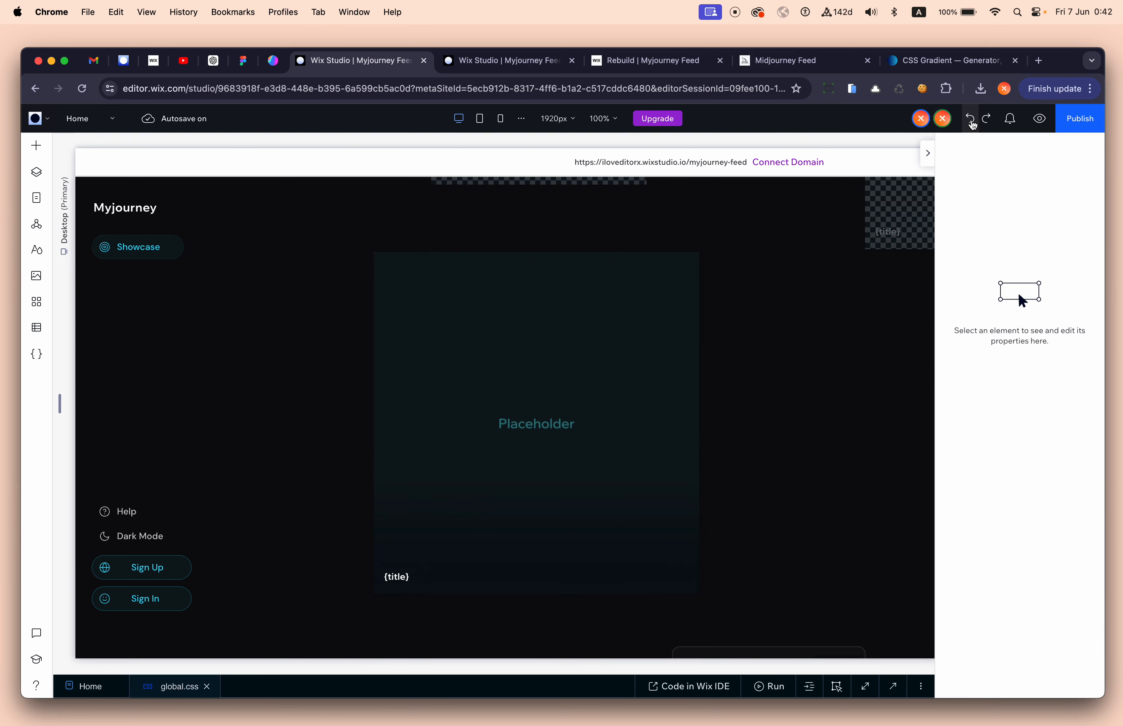
Step: Check the title overlay's hover behaviour on the Midjourney showcase images, and return to the Home page editor in Wix Studio
click(542, 321)
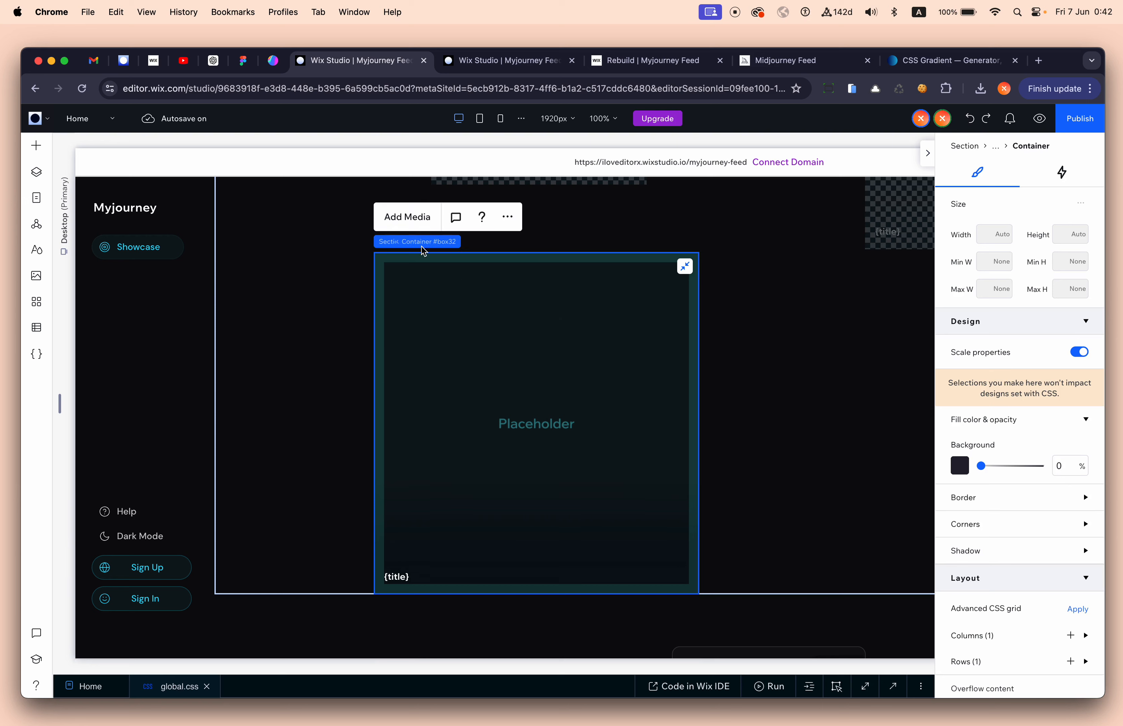
mouse_move(454, 249)
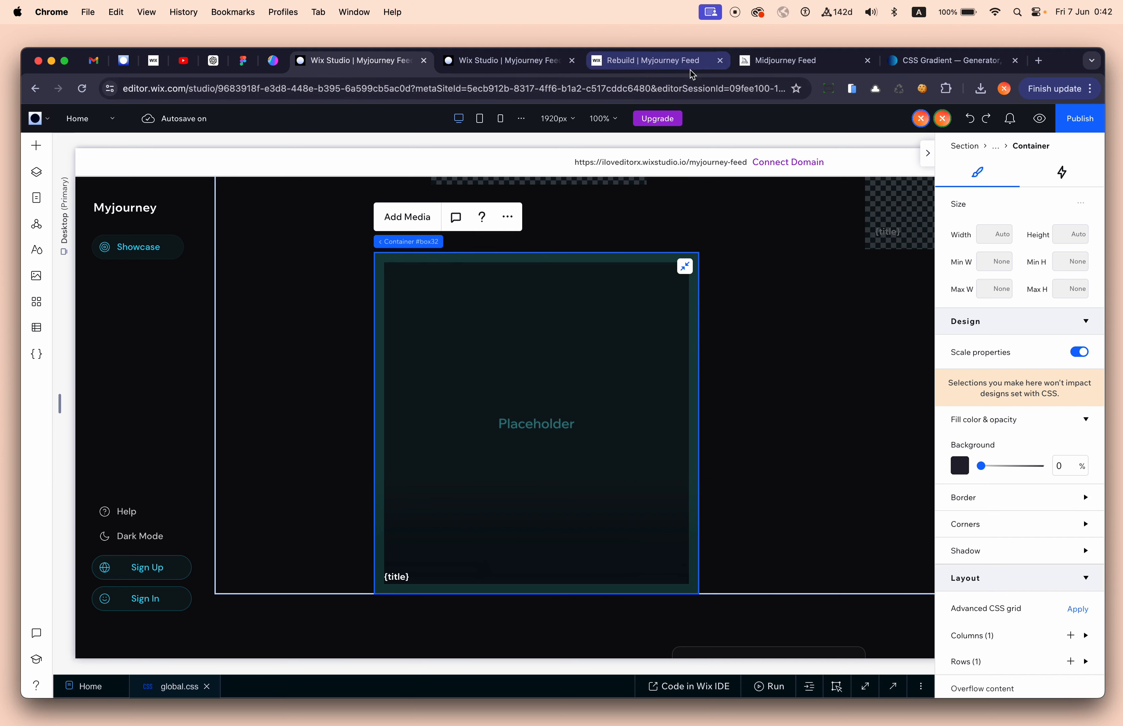
click(792, 61)
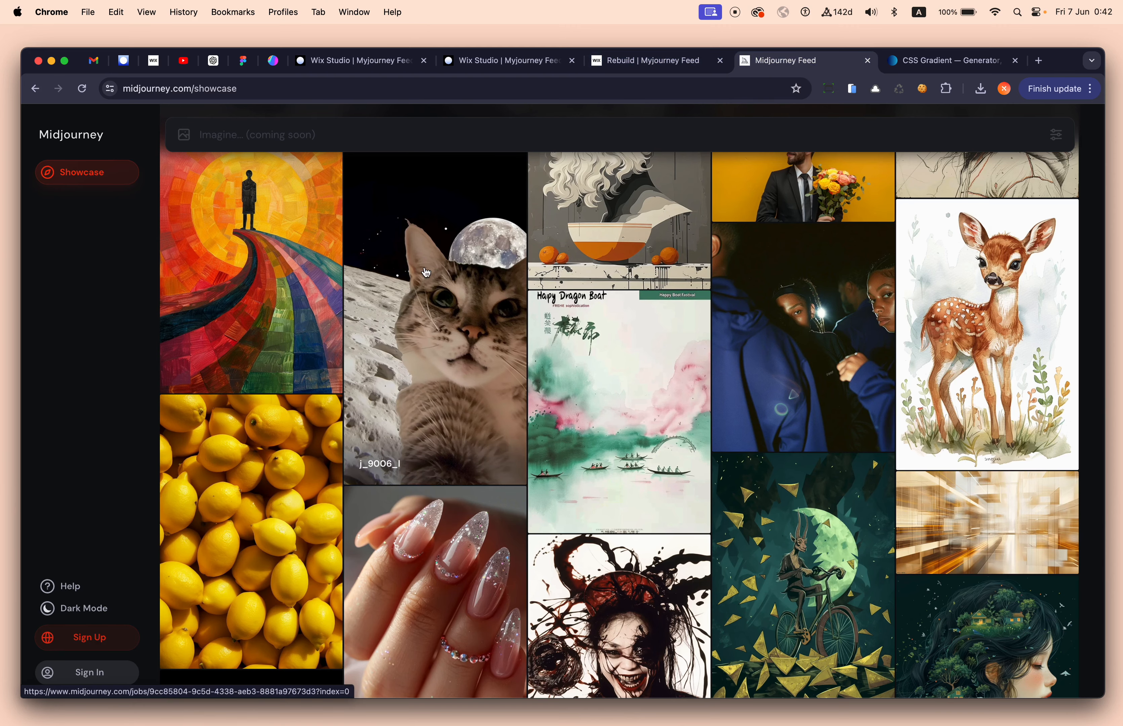
click(502, 61)
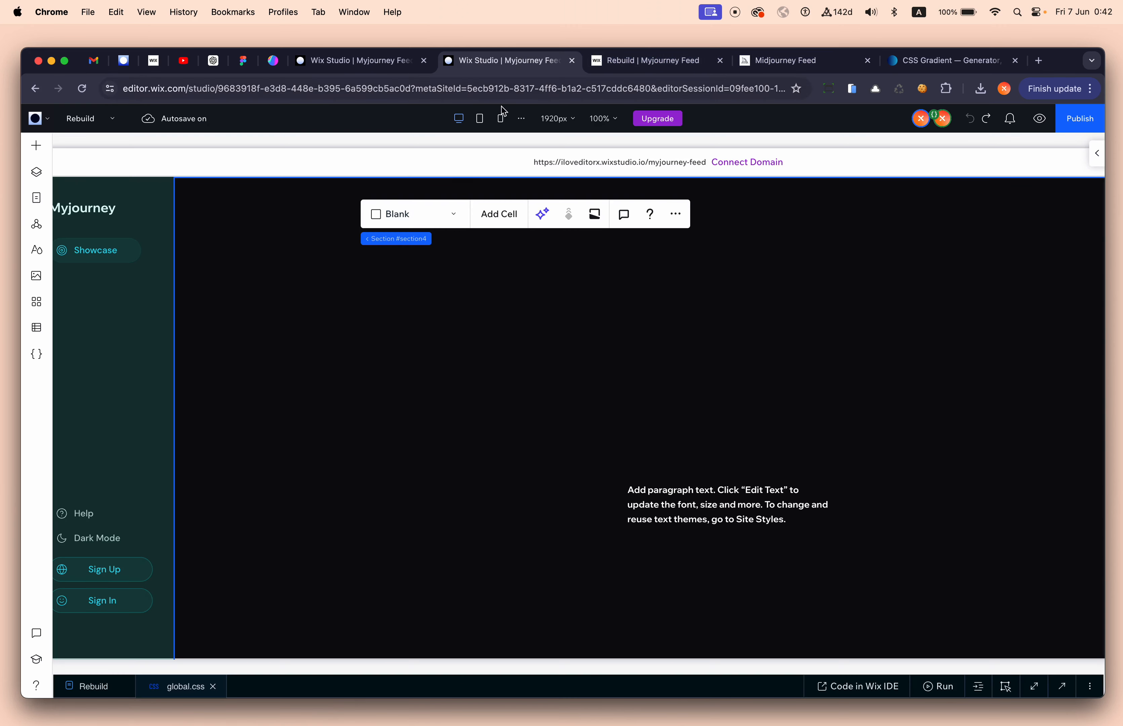
click(370, 62)
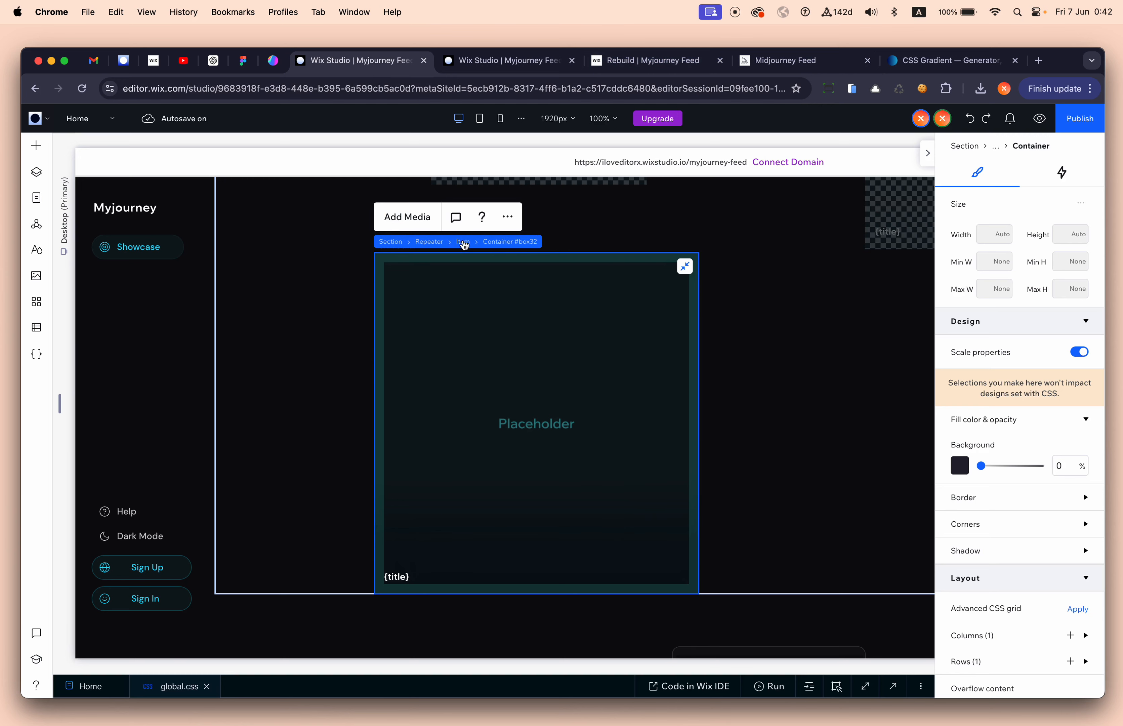
Step: Create a custom hover animation on the repeater item, with the item itself as the animated element
click(464, 242)
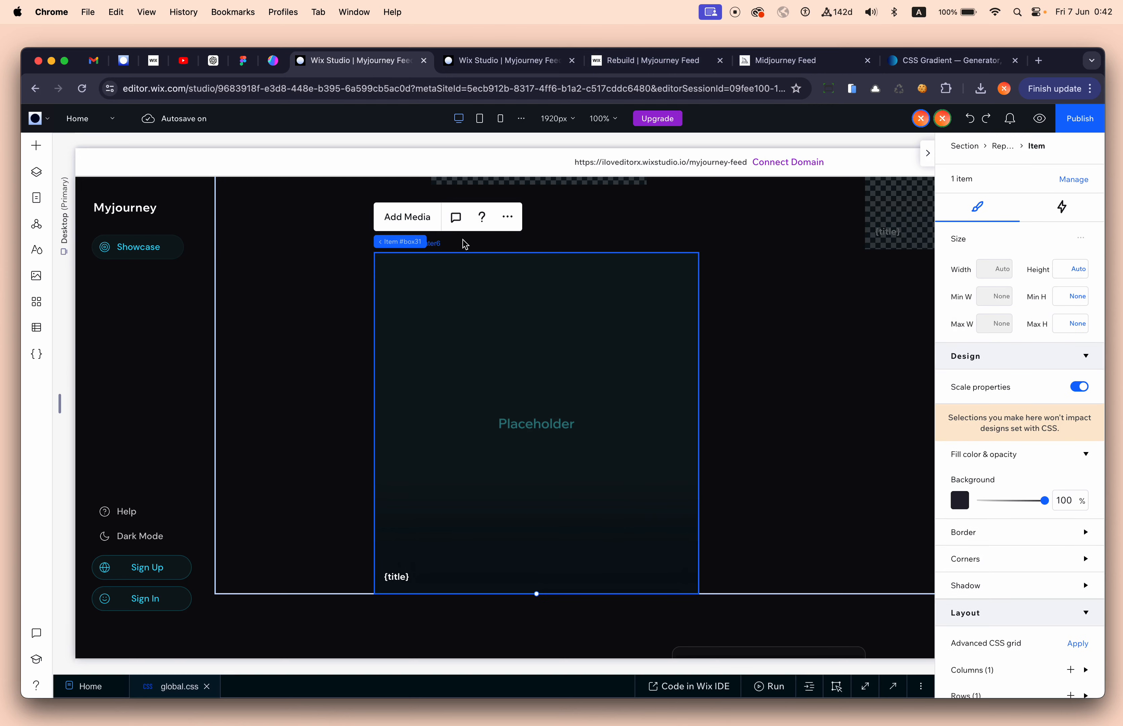
click(1063, 213)
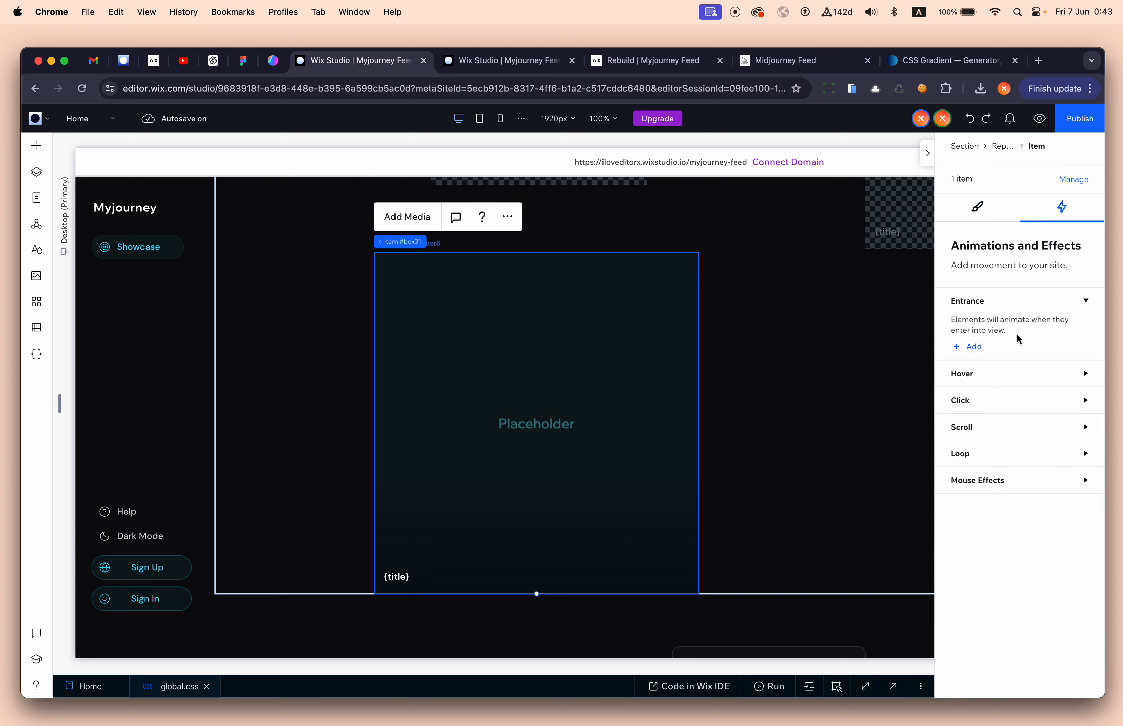
click(984, 378)
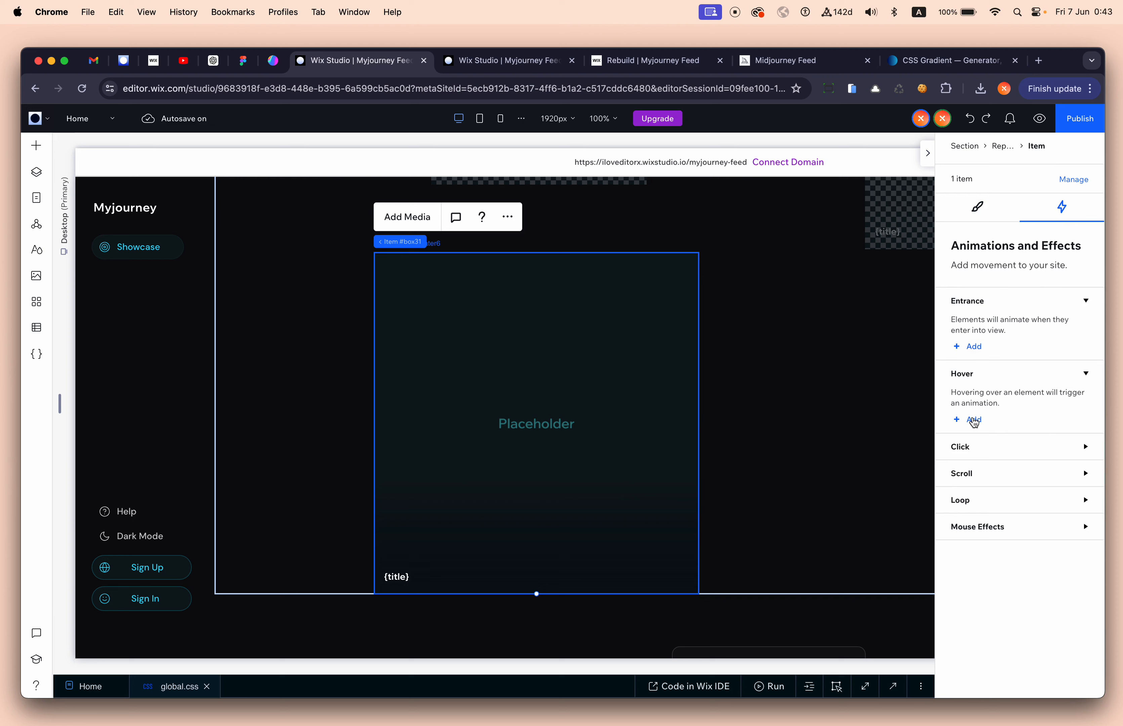
click(974, 422)
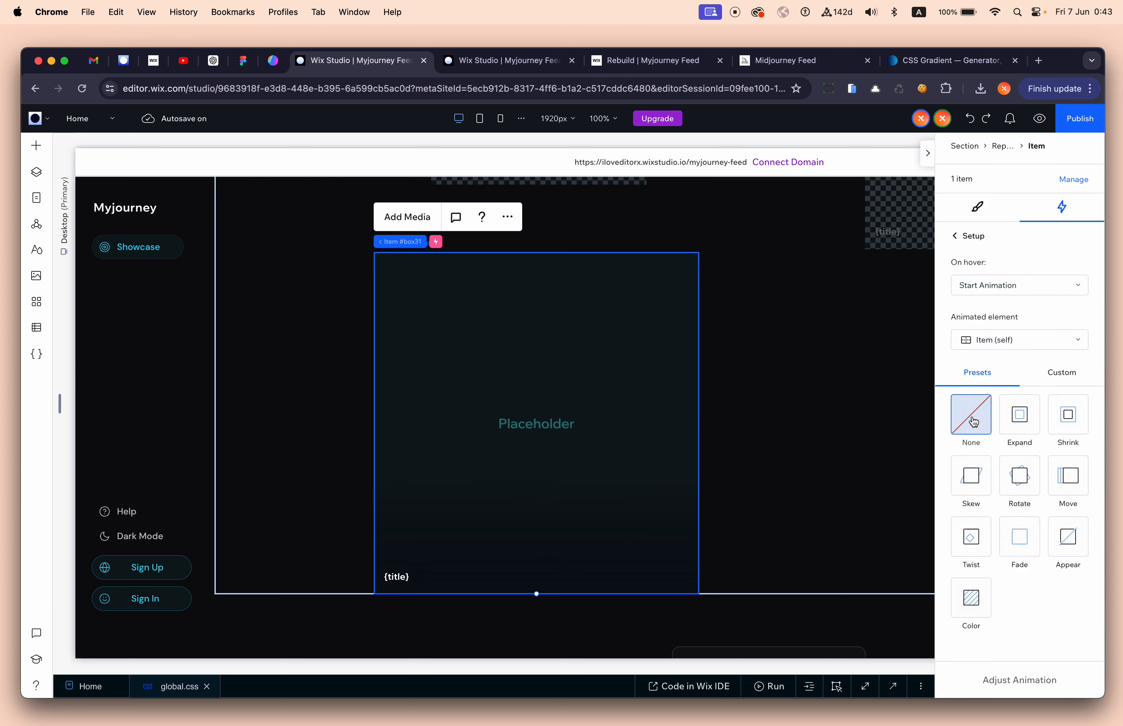
click(1072, 375)
click(1042, 533)
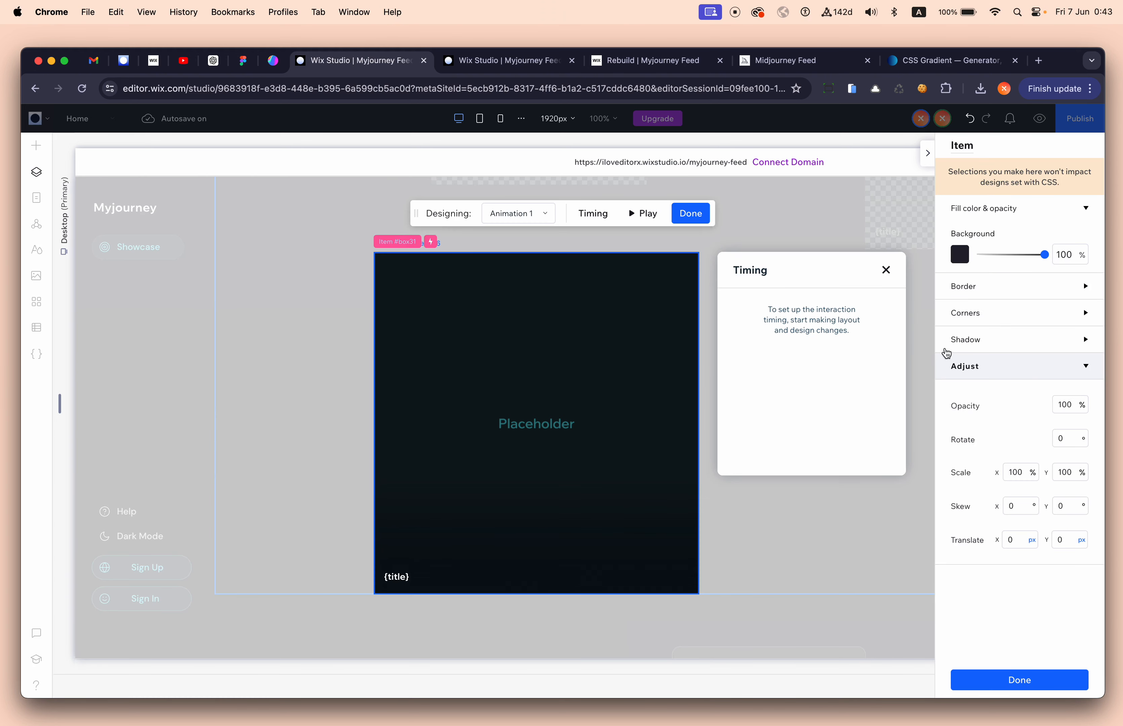
Step: Set the title container's opacity to 0% in the hover animation's initial state, and finish designing the animation
click(37, 172)
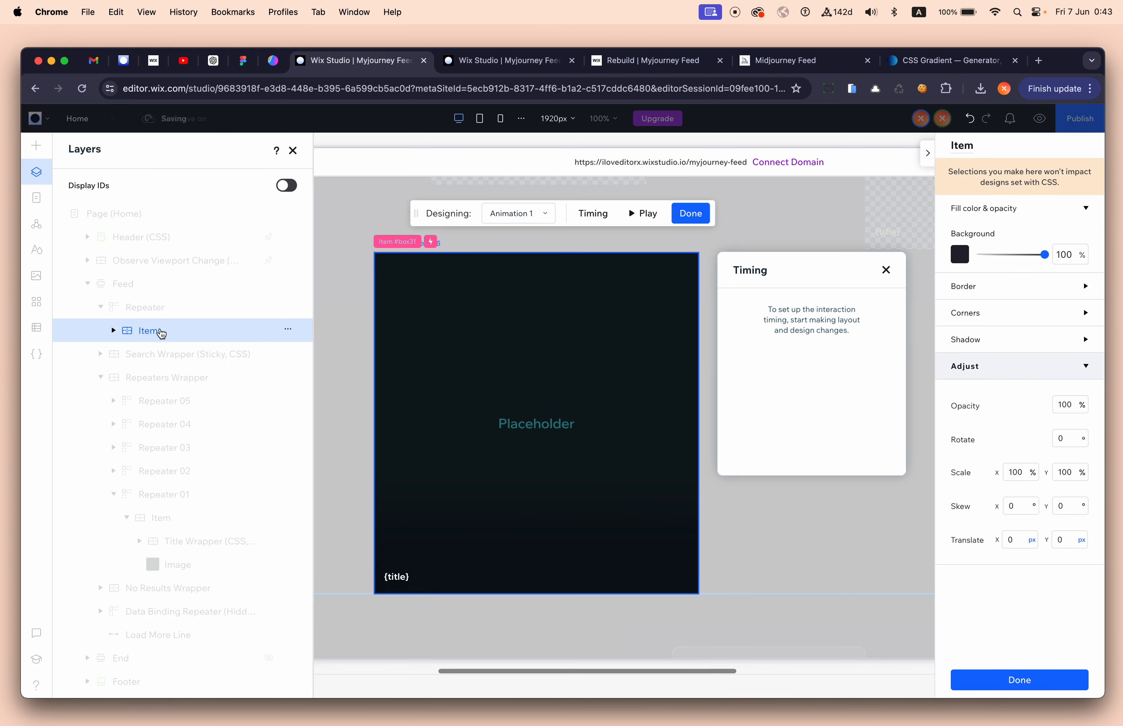
click(115, 333)
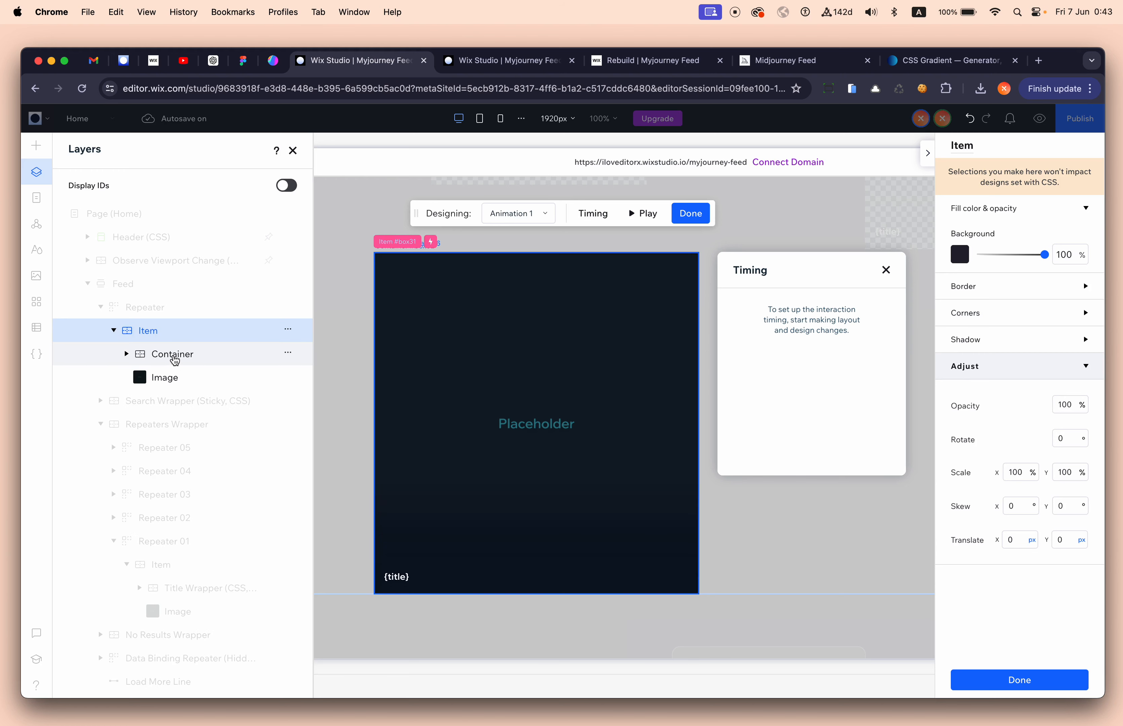
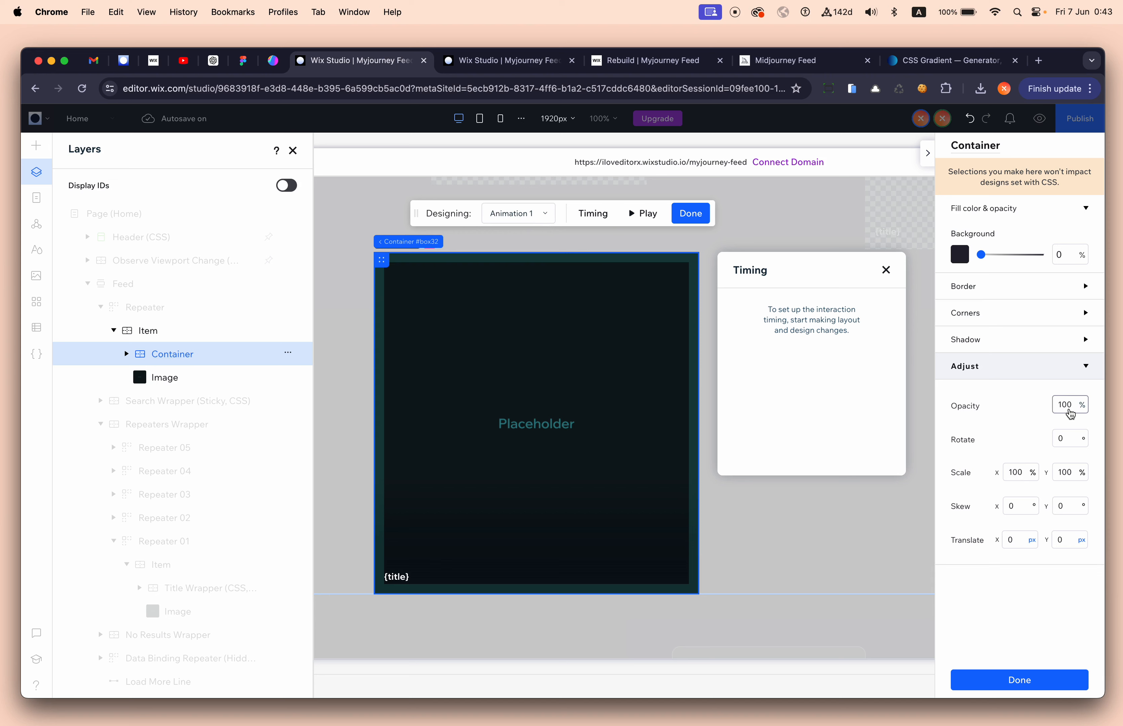
click(538, 217)
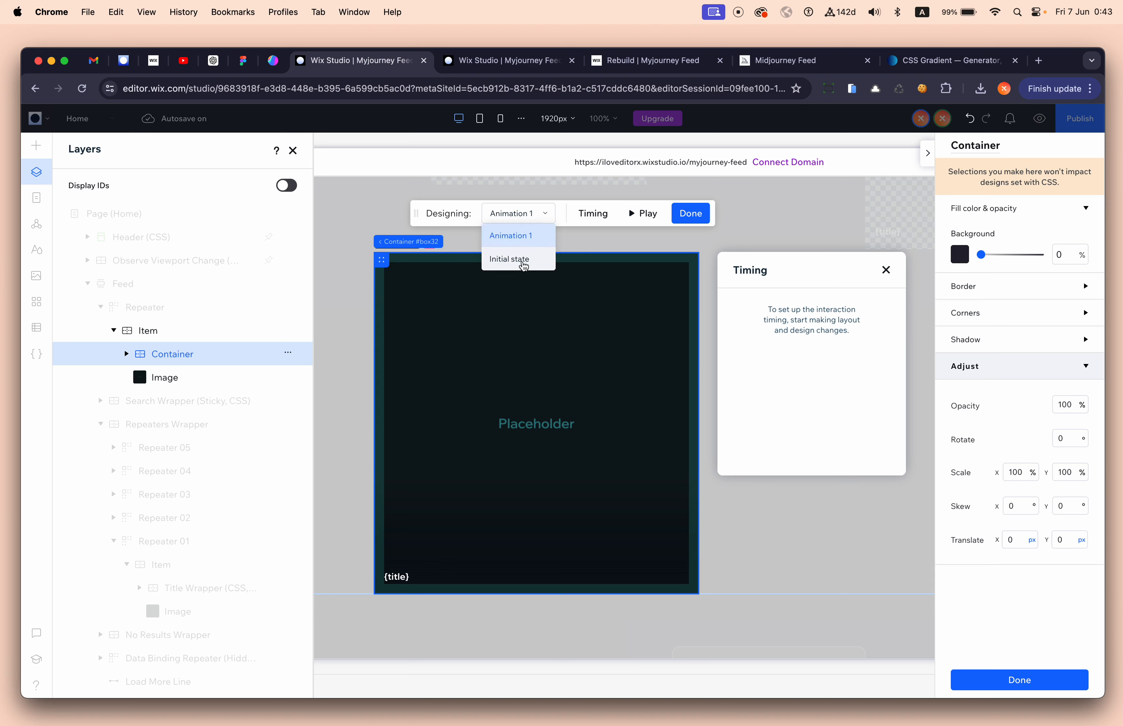
click(511, 260)
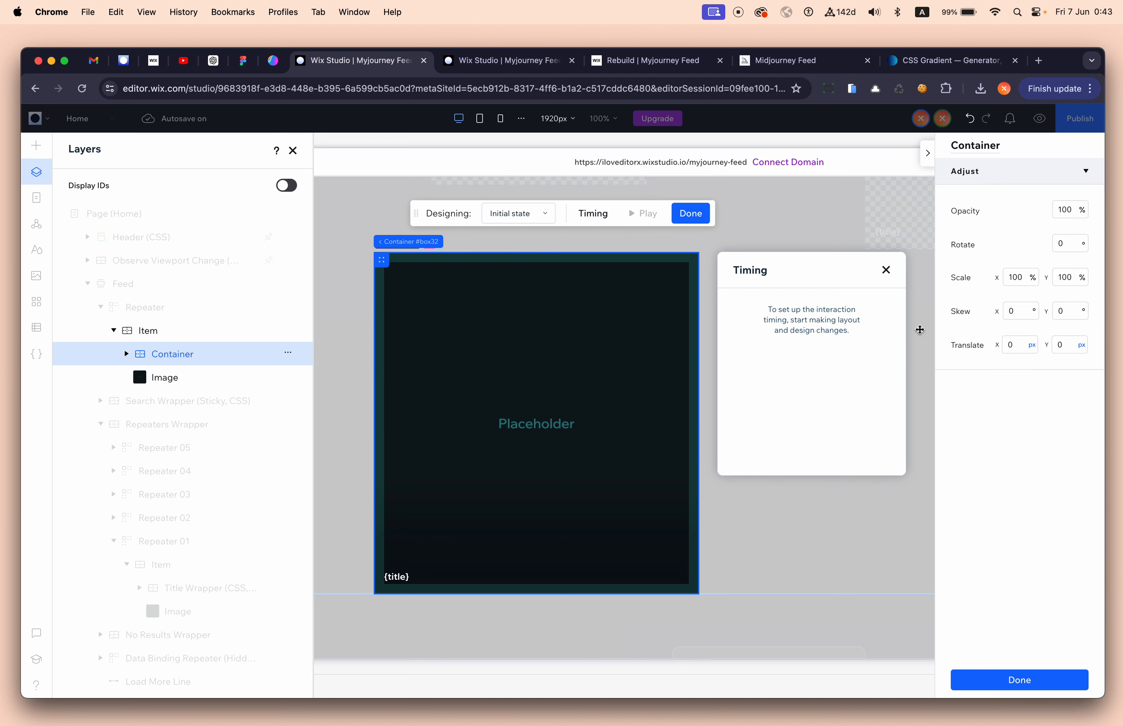
drag(1057, 210, 1067, 212)
key(Return)
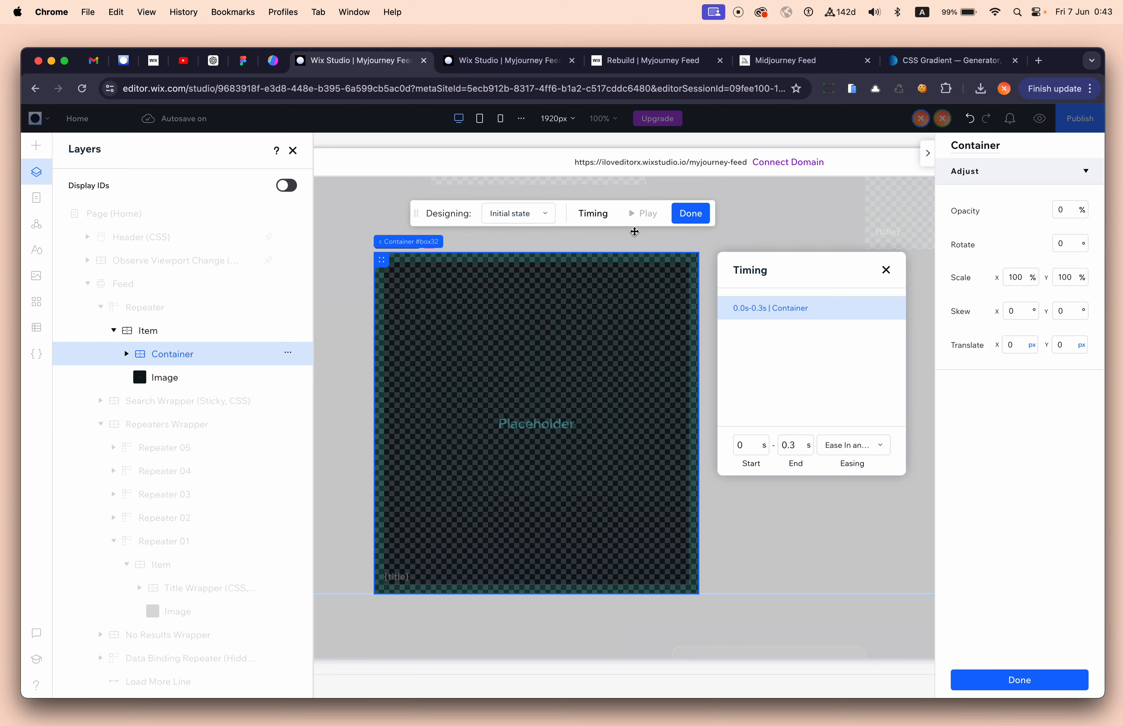
click(1008, 679)
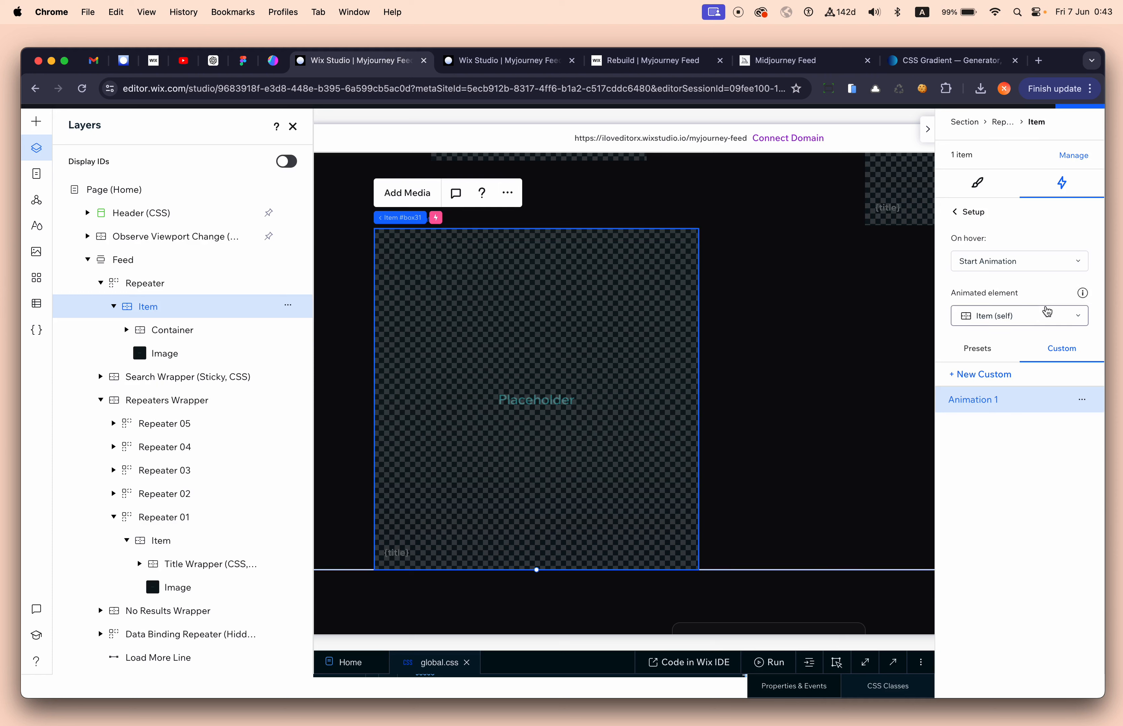
Step: Reopen the item's custom hover animation, preview it, and finish editing
click(1082, 399)
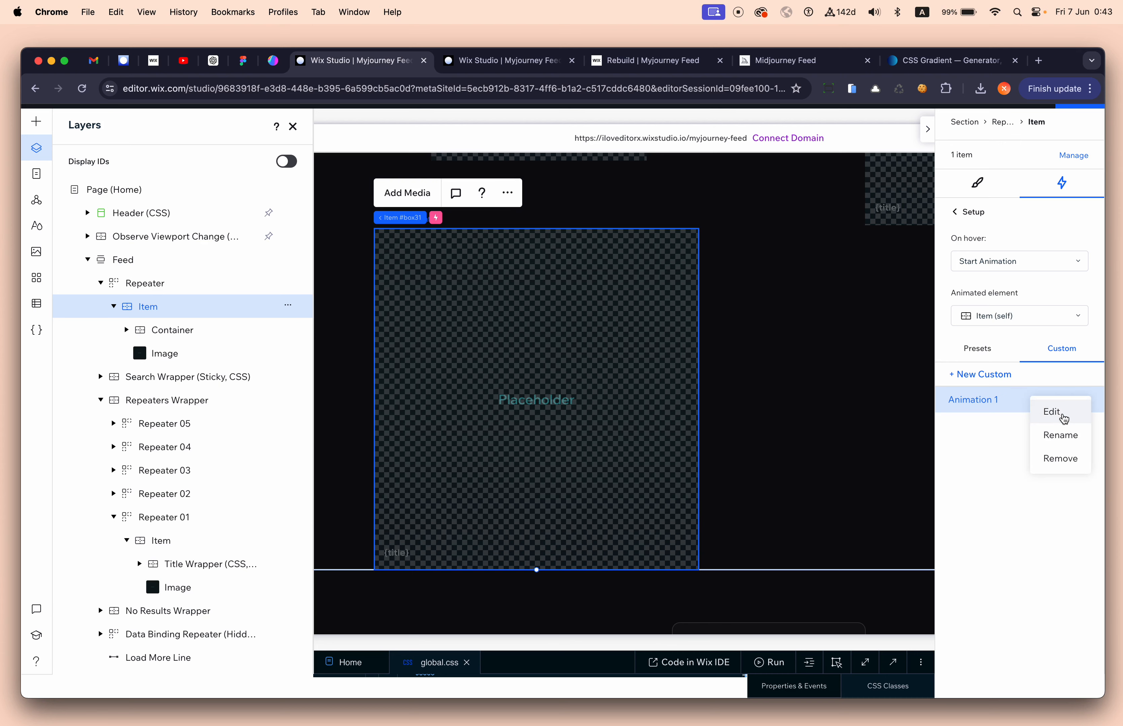
click(1055, 412)
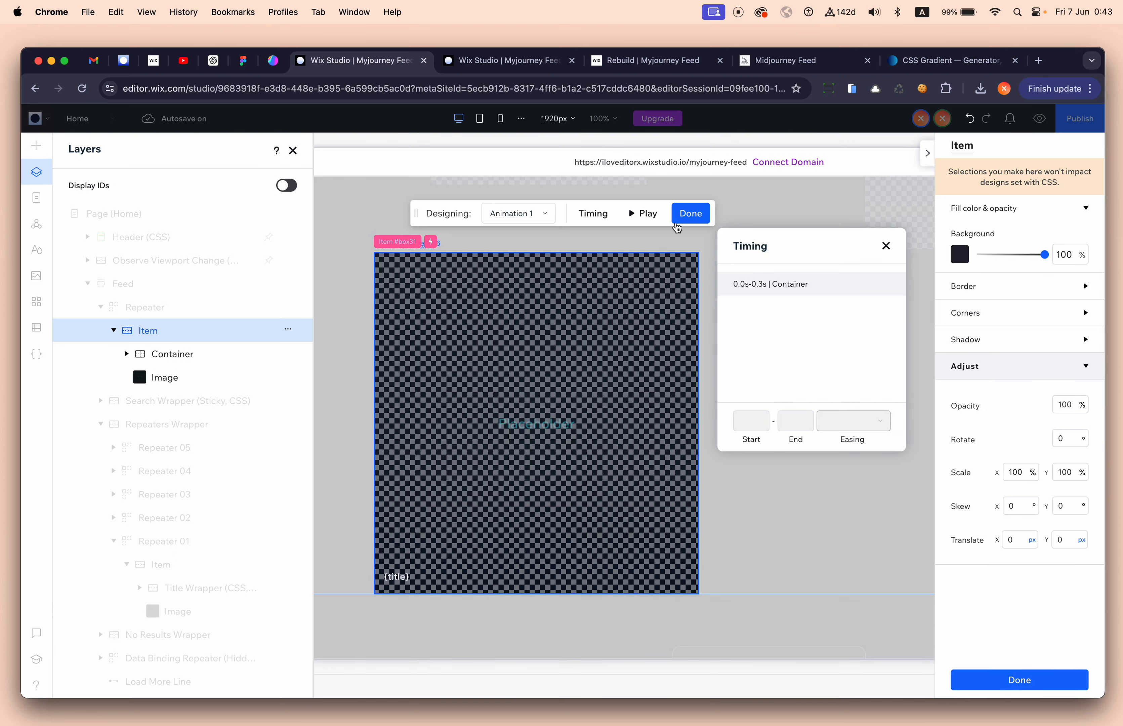
click(642, 214)
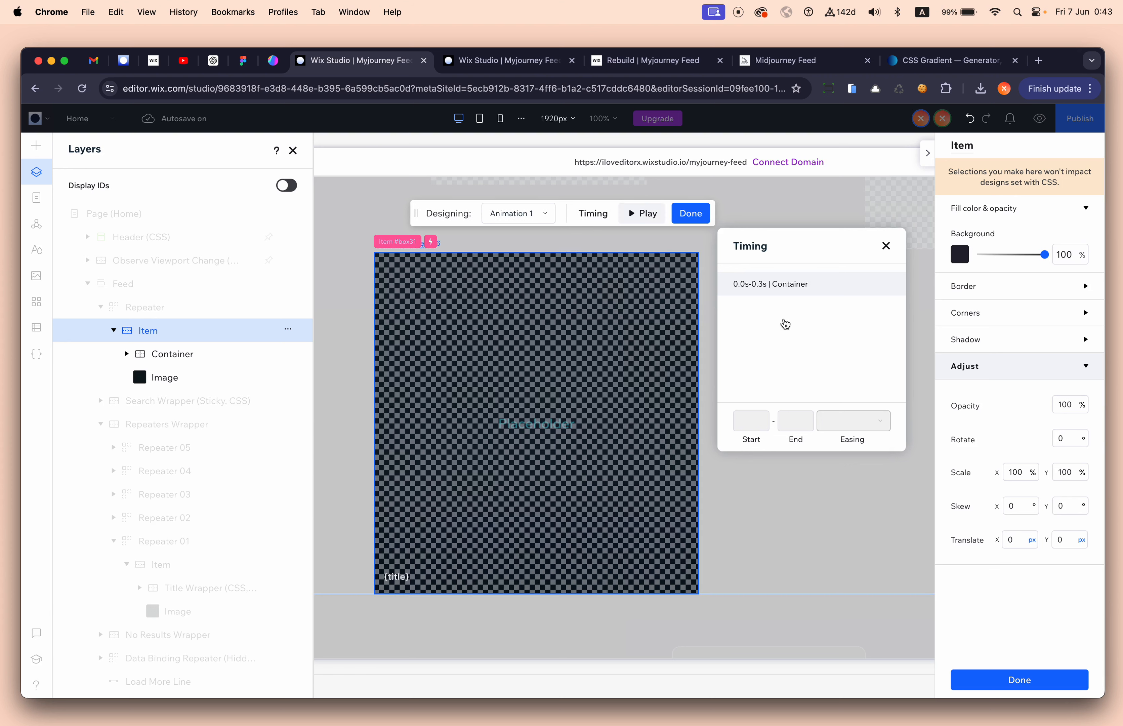
click(1025, 675)
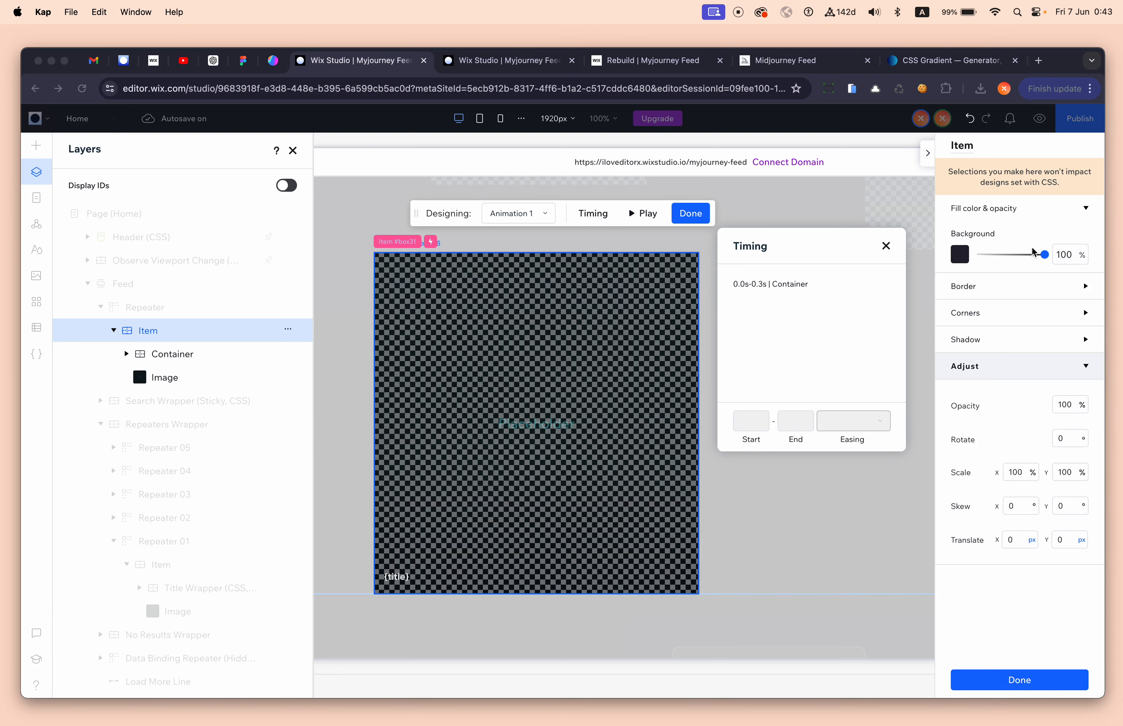
click(1019, 680)
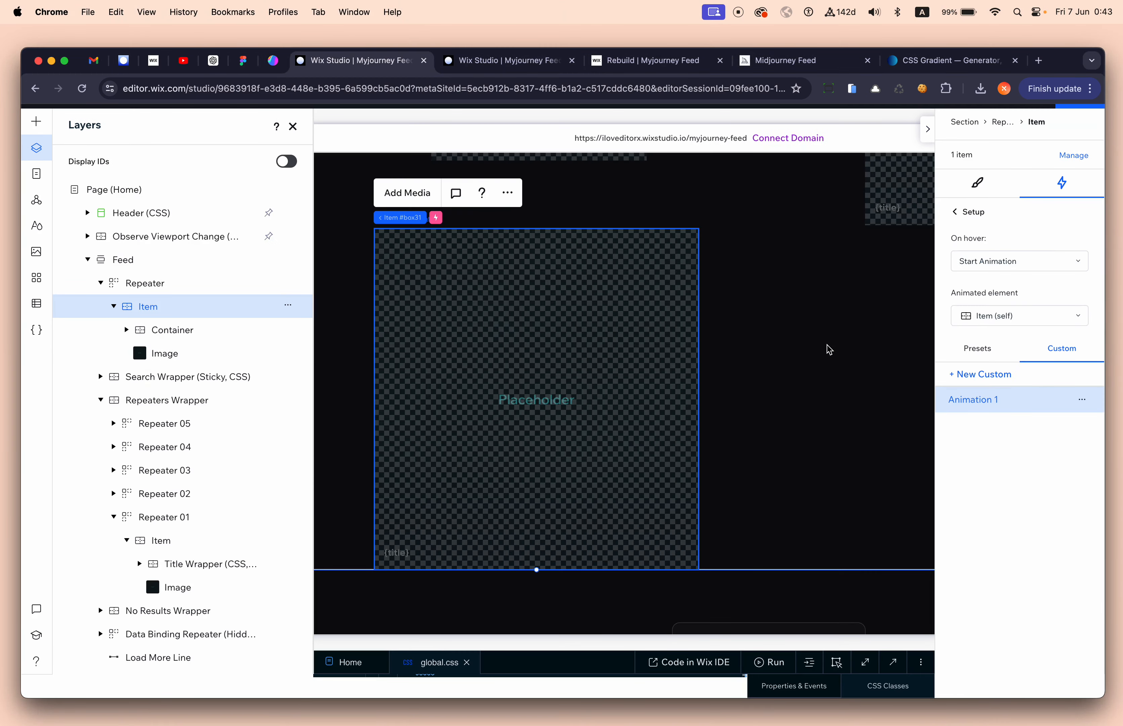
Step: Open the item's custom hover animation for renaming
click(1082, 399)
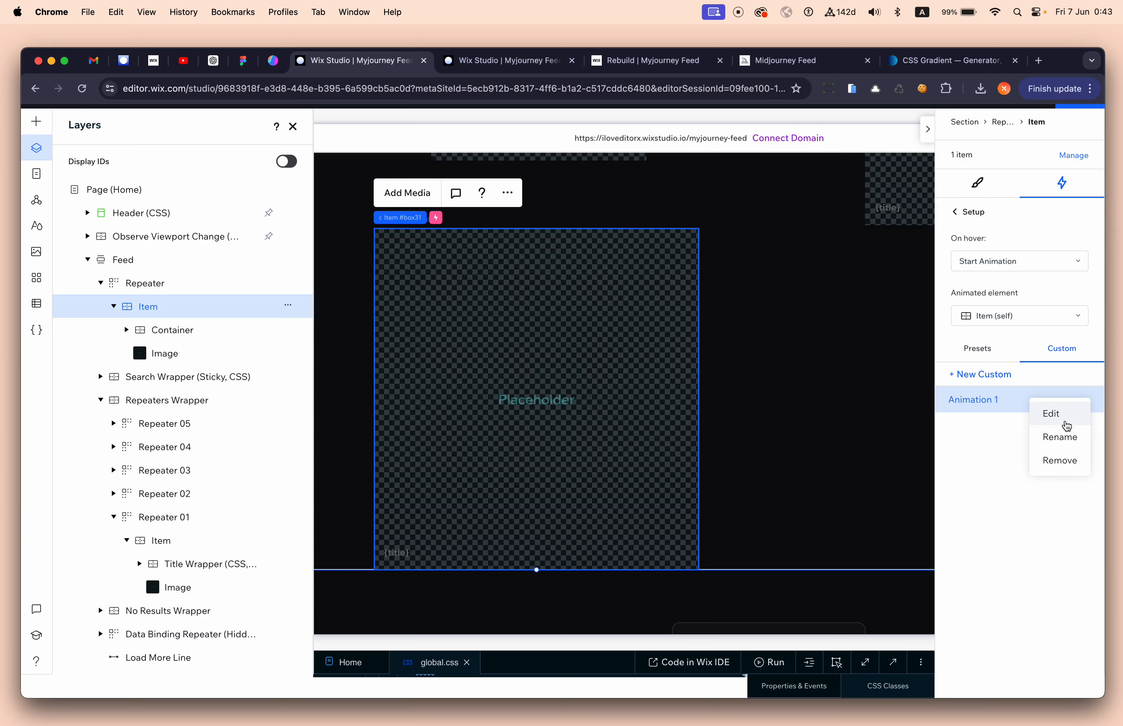
click(1061, 437)
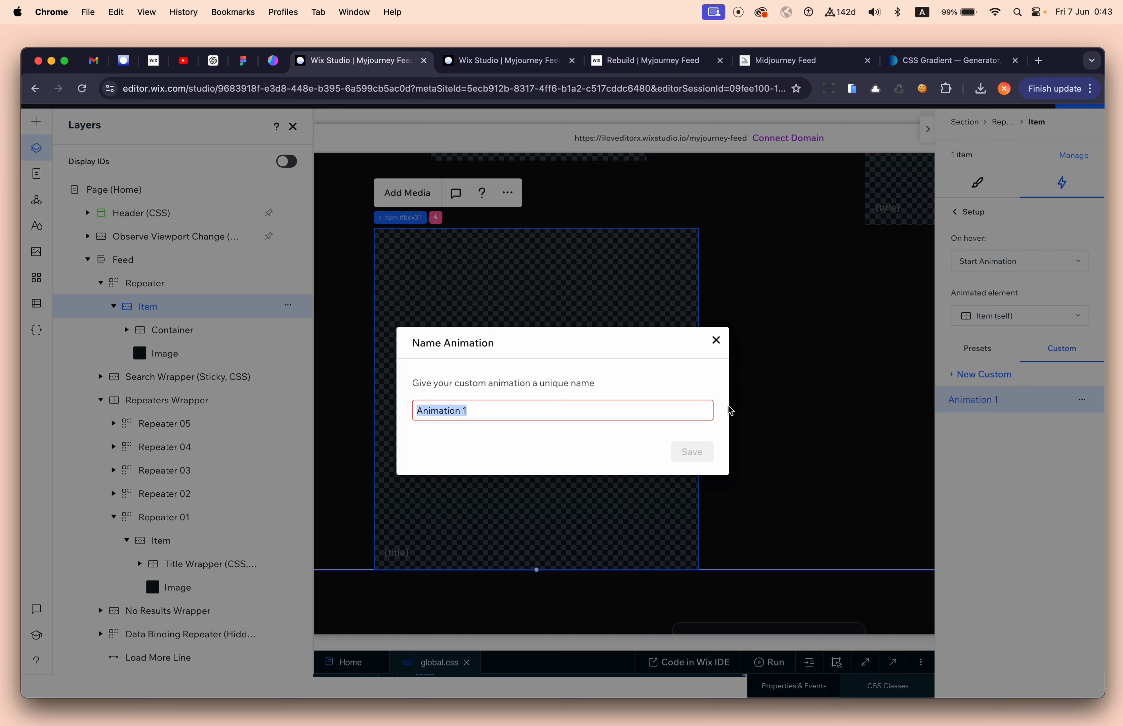
Step: Name the repeater item's custom hover animation "Show title wrapper" and save it, then close the layers list
text(Show title)
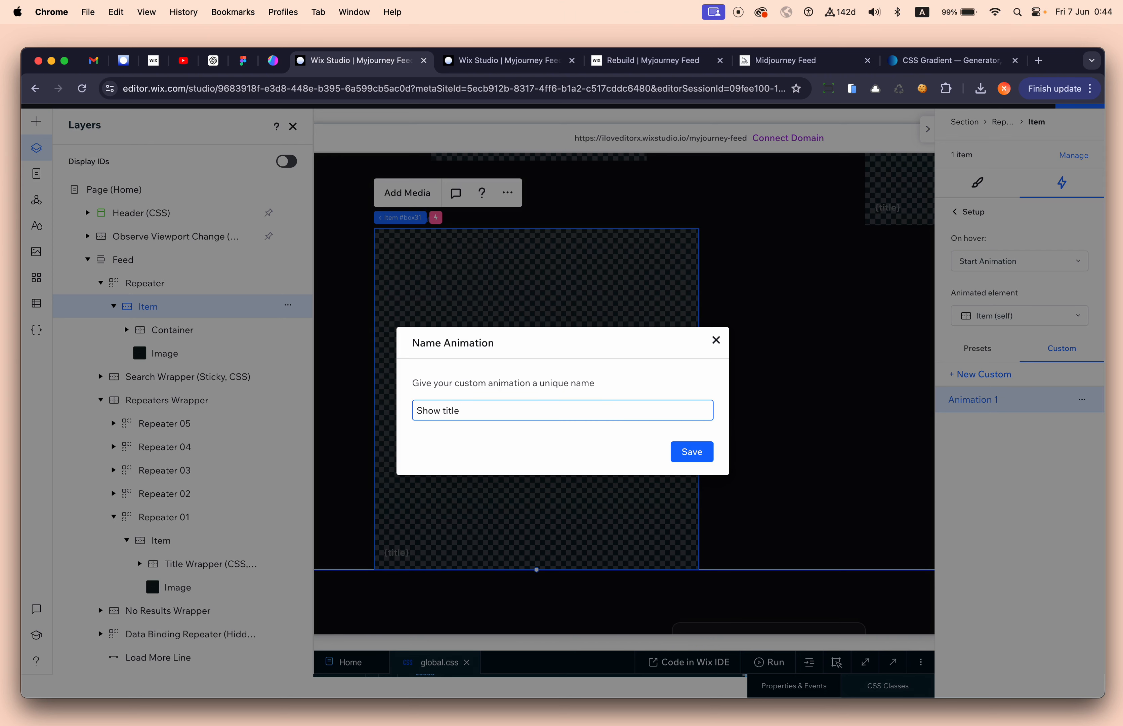
text( wrapper)
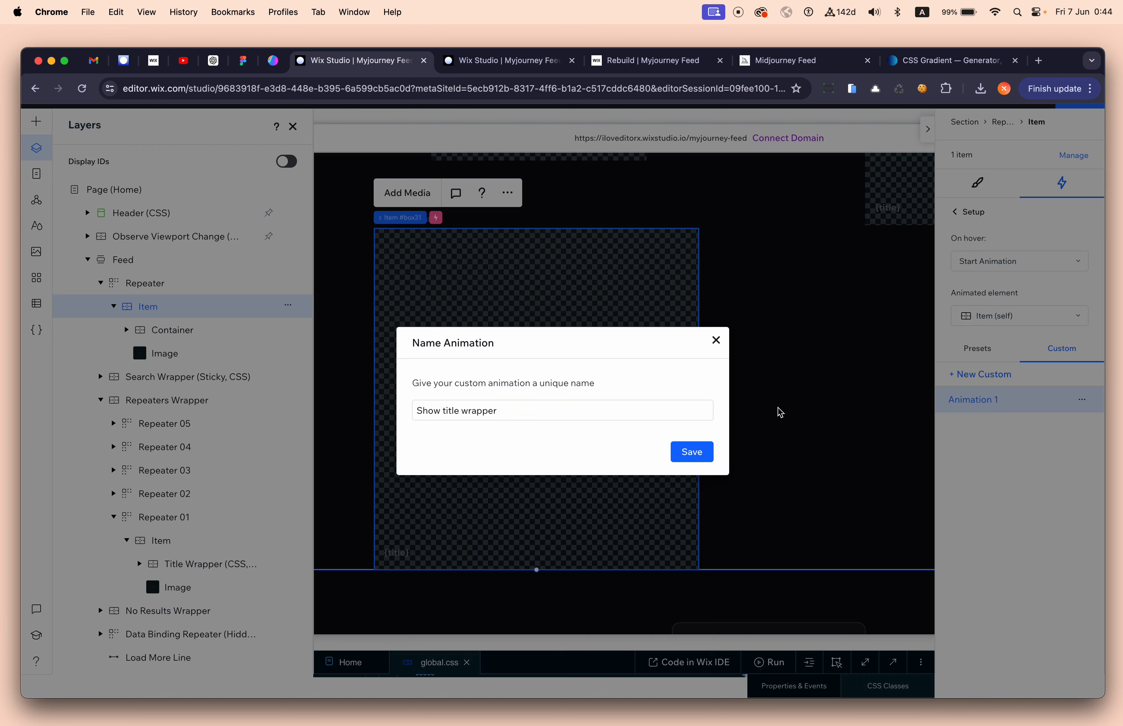
click(696, 452)
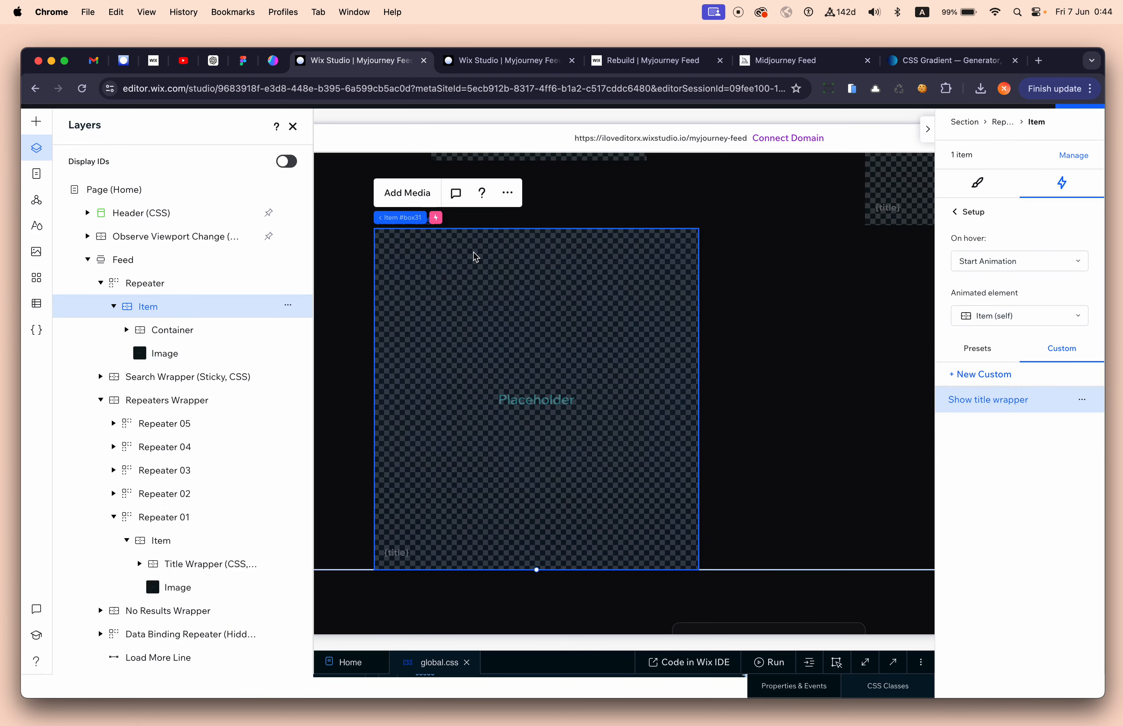
click(293, 127)
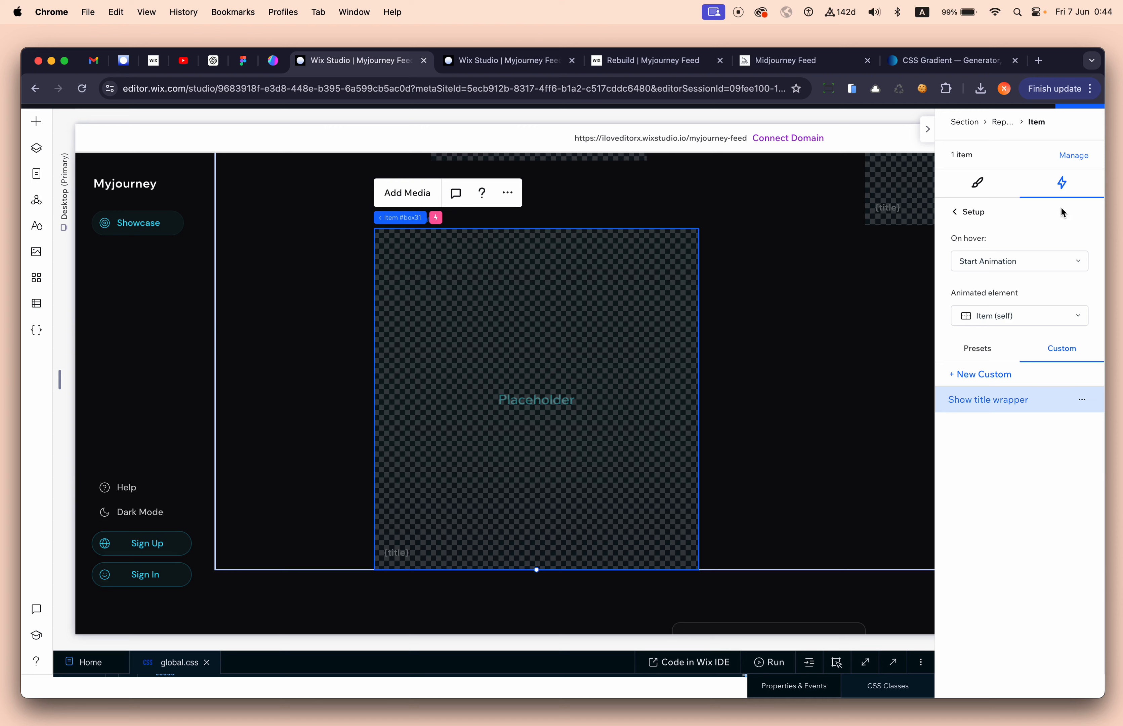
Step: Add a Fade entrance animation to the repeater item with a duration of 0.8 seconds
click(968, 215)
click(981, 281)
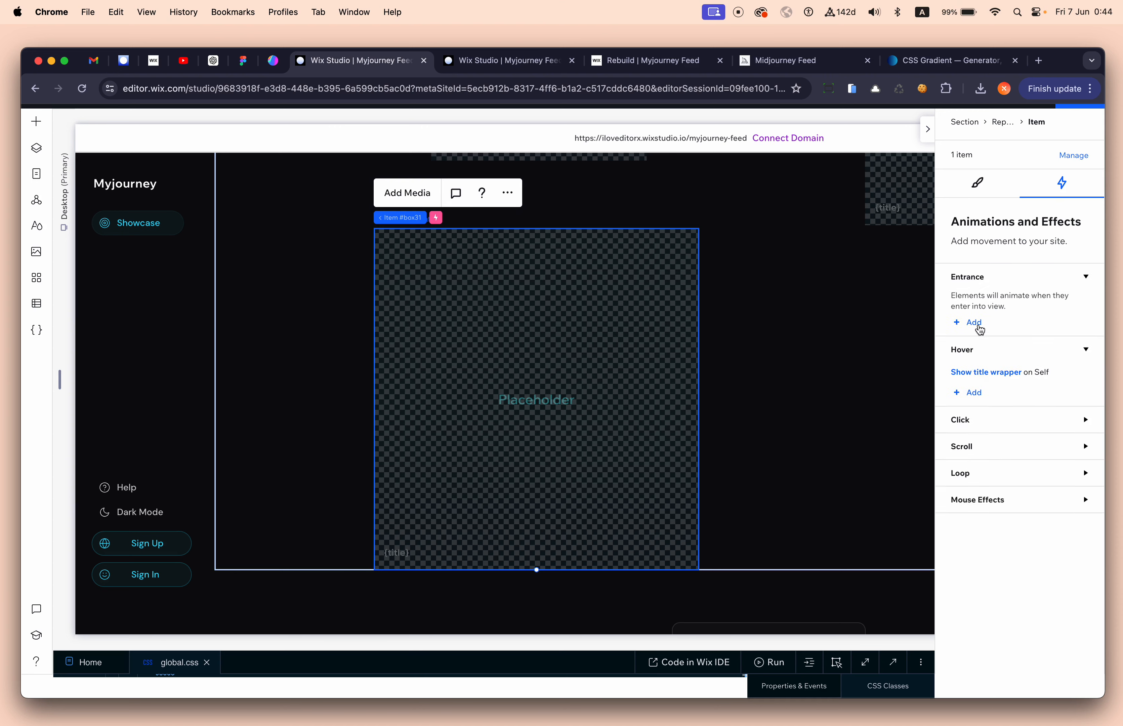
click(976, 325)
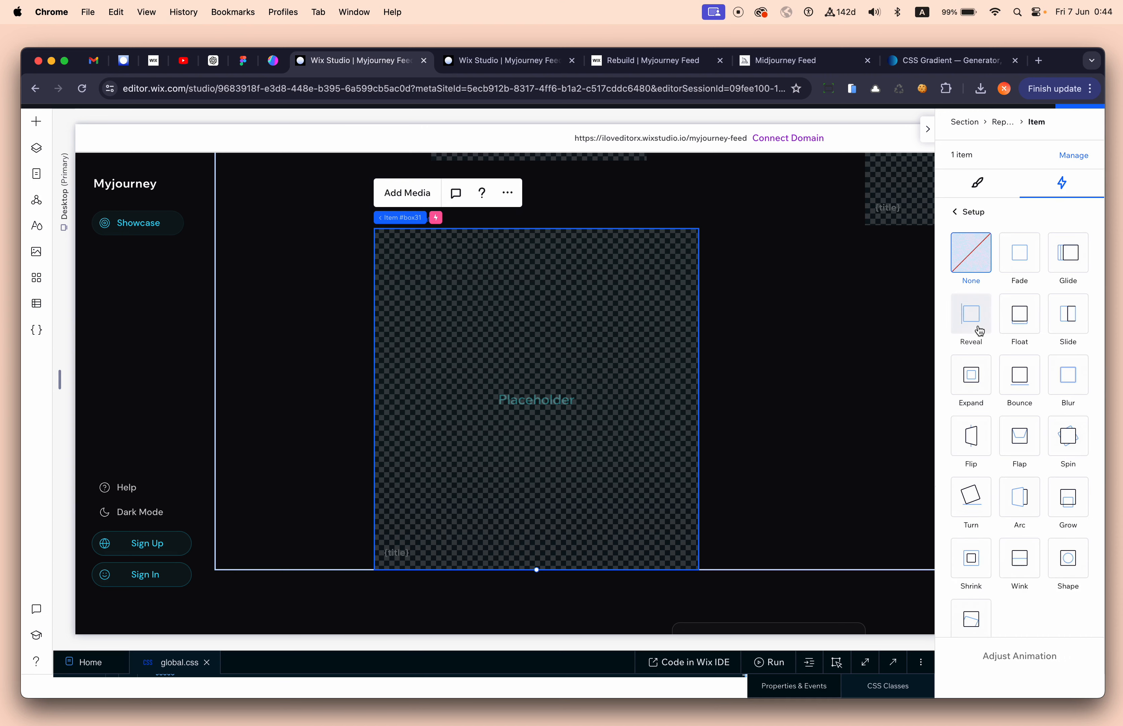
click(1025, 274)
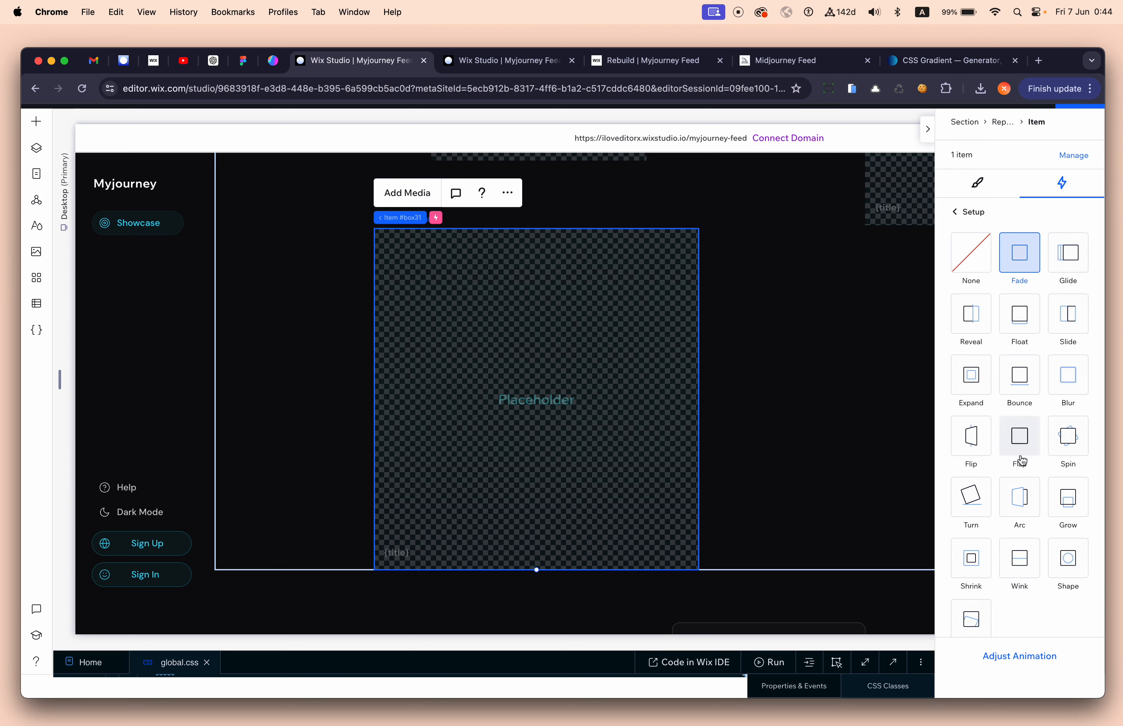
click(1013, 657)
click(1071, 267)
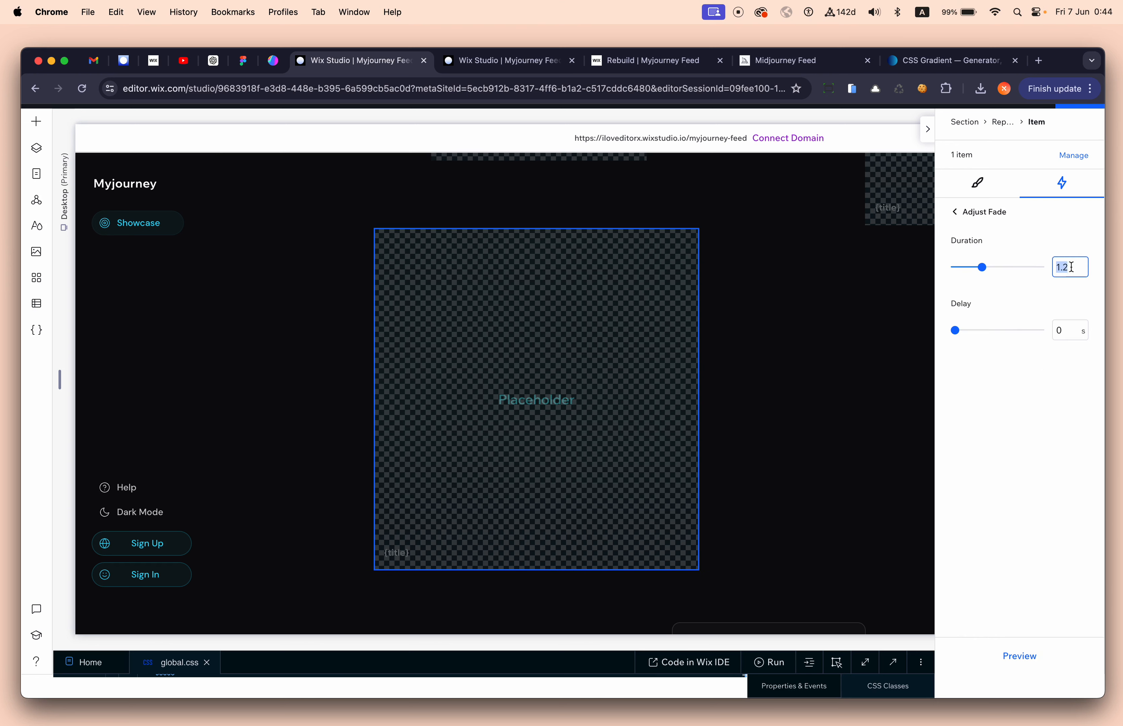
text(0.8)
key(Return)
click(860, 474)
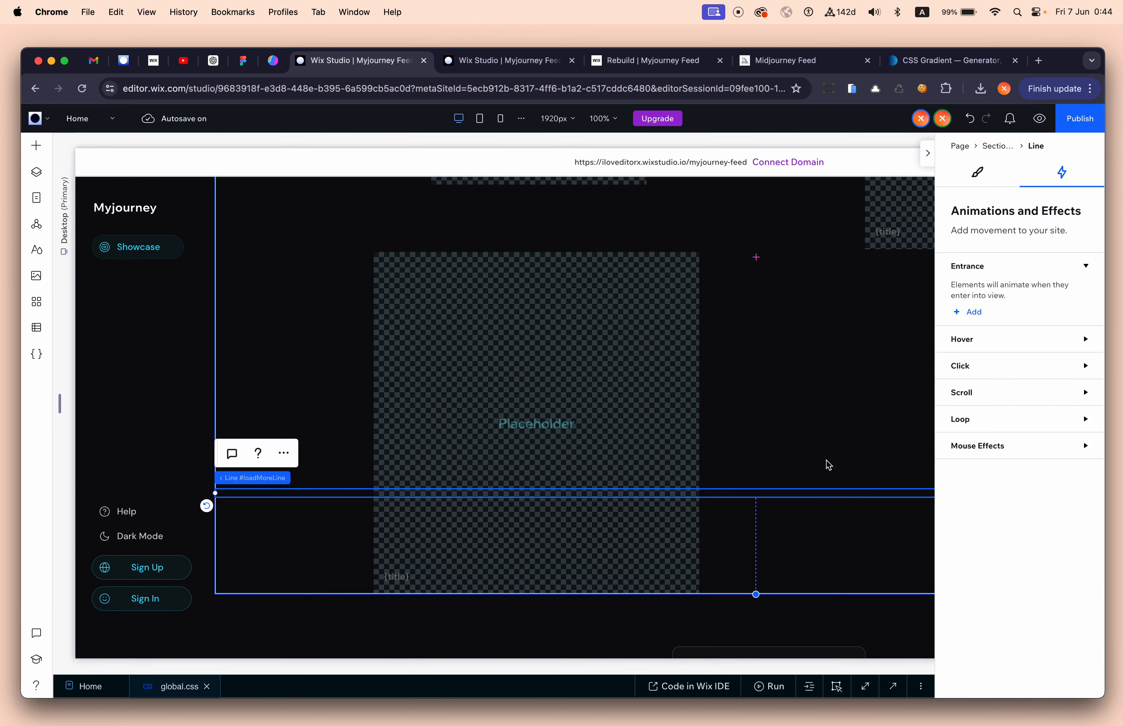
Step: Cut the whole repeater containing the large placeholder item from the Home page
click(655, 361)
scroll(575, 371, up, 3)
scroll(575, 370, up, 3)
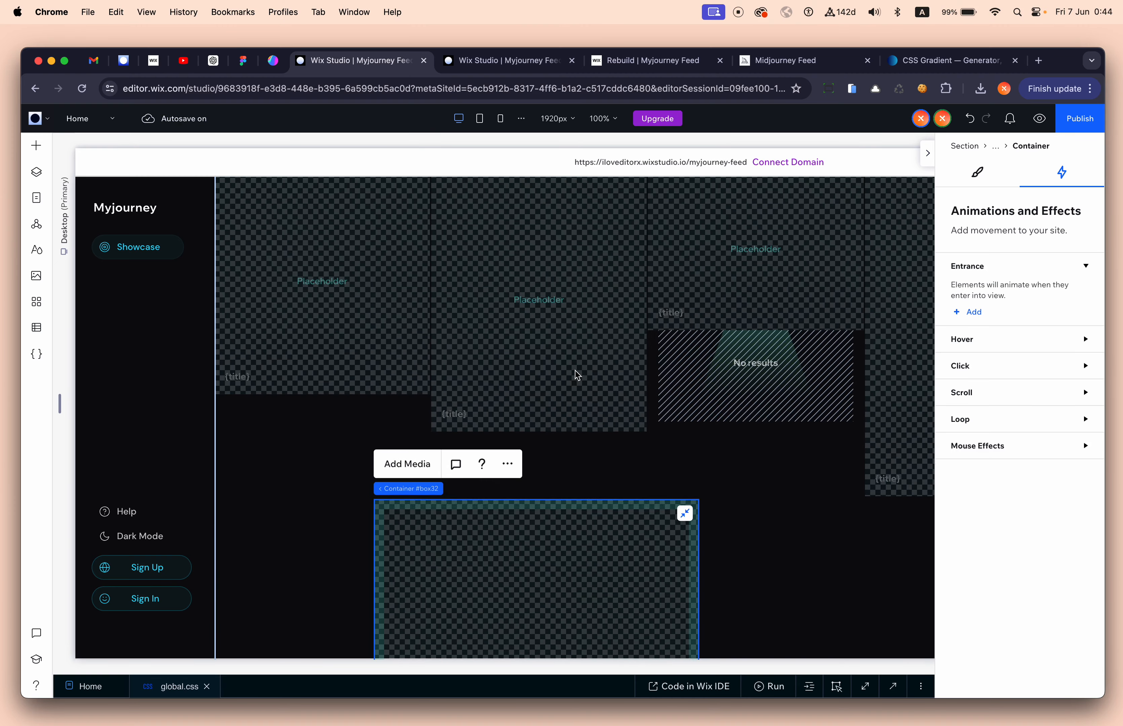
scroll(574, 370, down, 4)
mouse_move(411, 317)
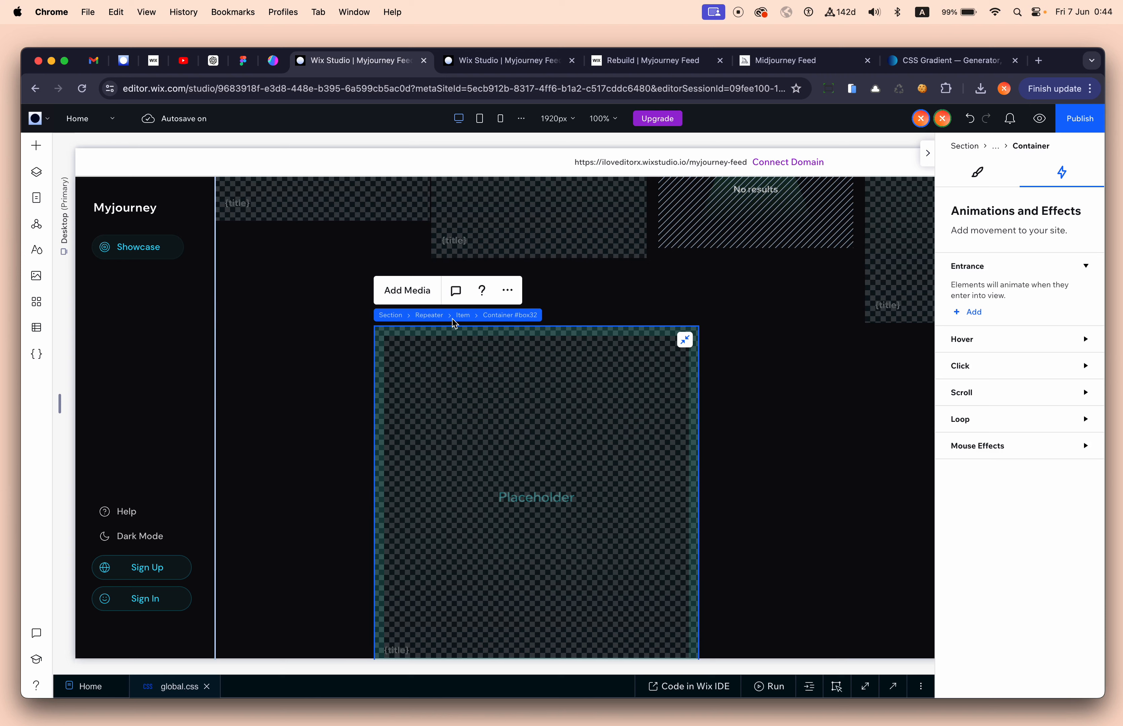
click(431, 318)
click(636, 290)
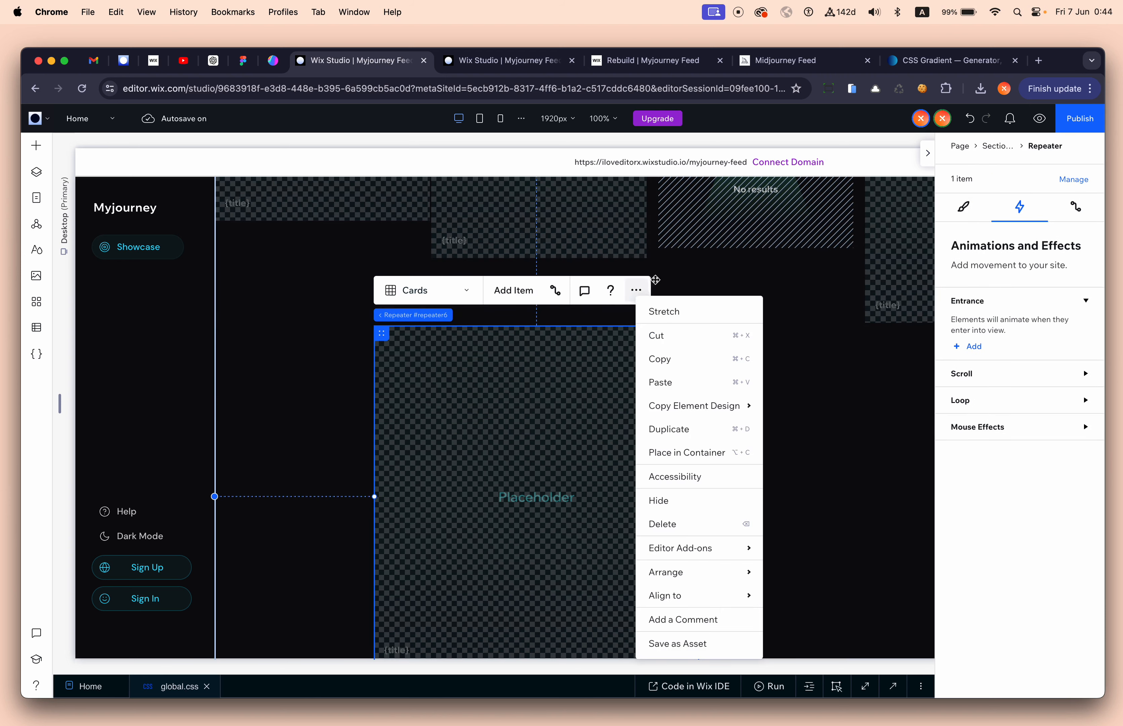
click(697, 338)
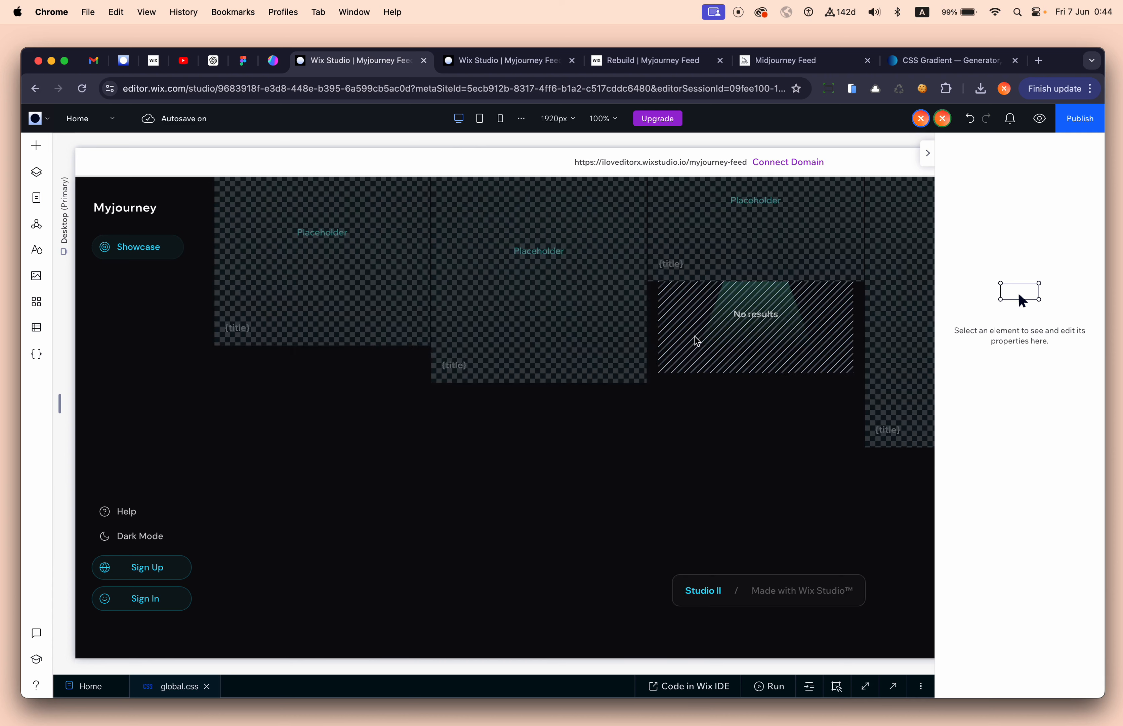
Step: Switch to the Rebuild page in the other editor tab and paste the cut repeater into its section
click(482, 67)
right_click(382, 348)
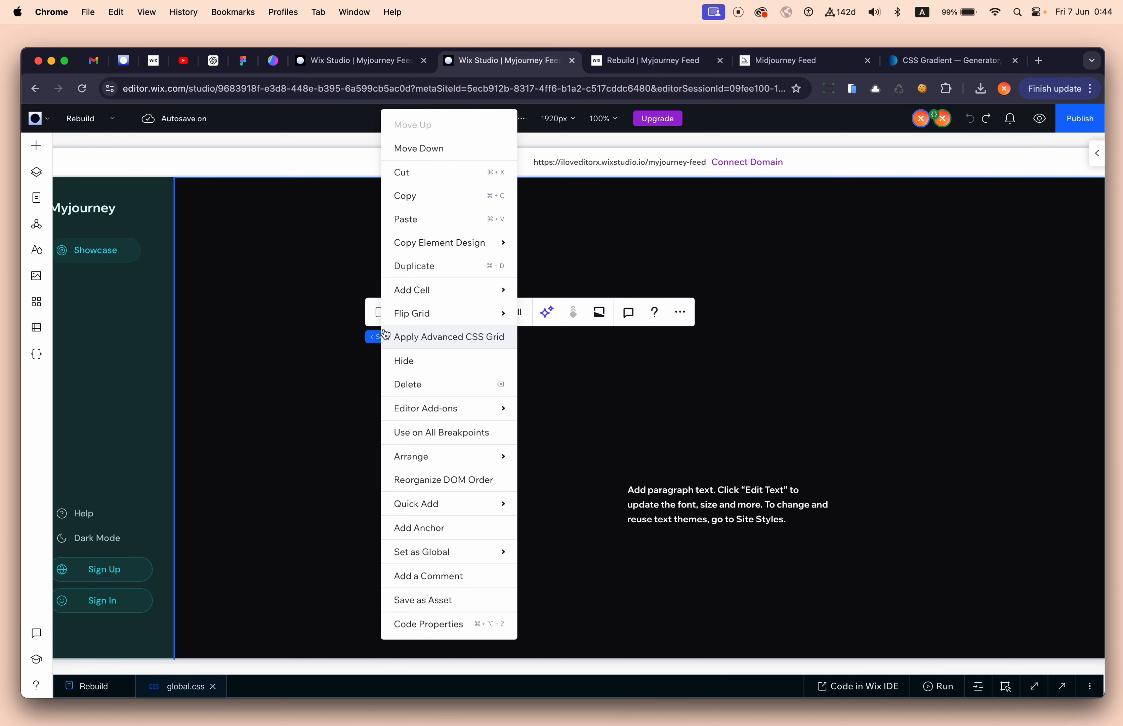
click(426, 220)
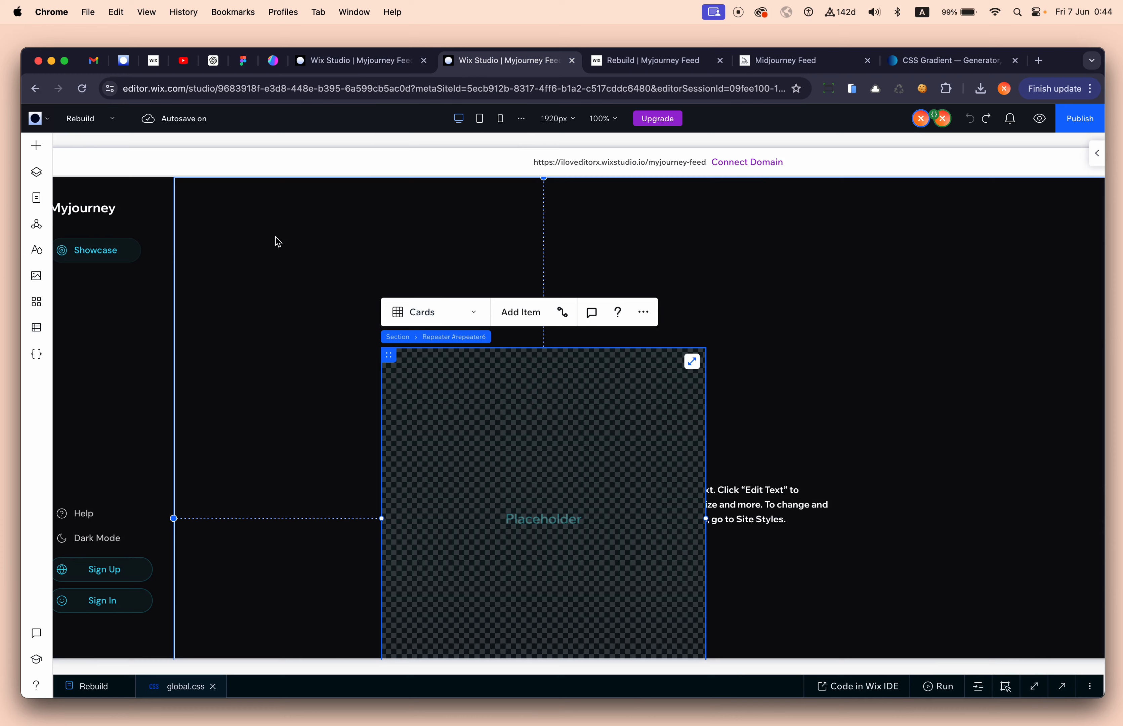
click(79, 121)
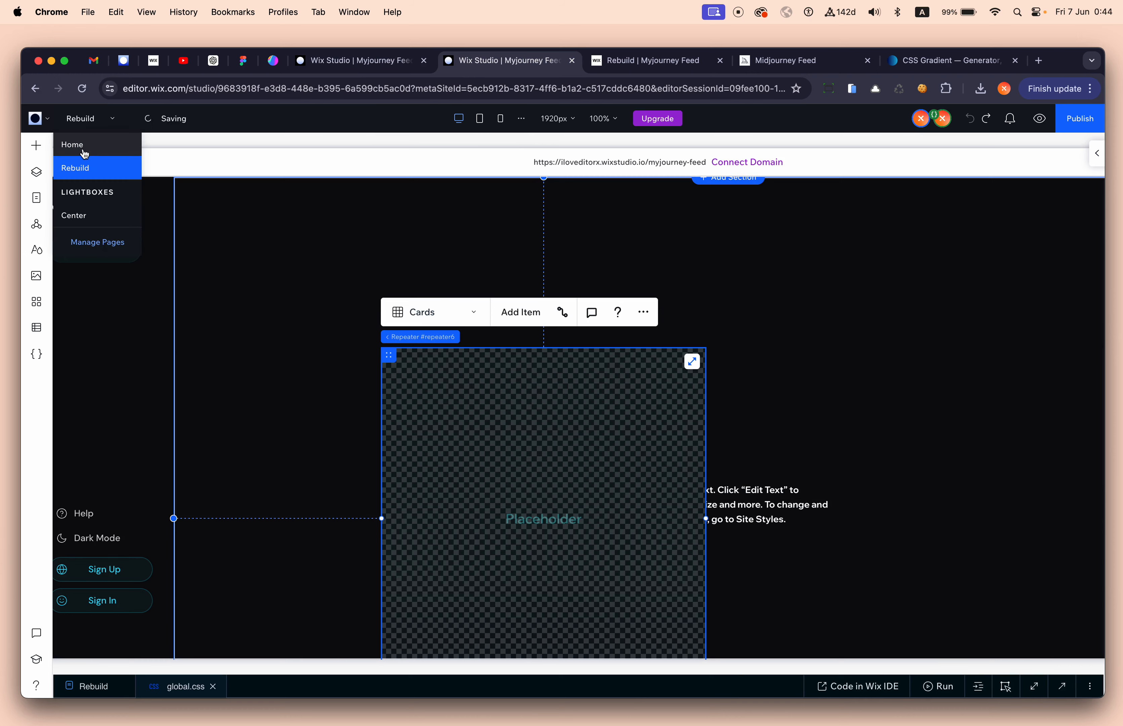
click(368, 65)
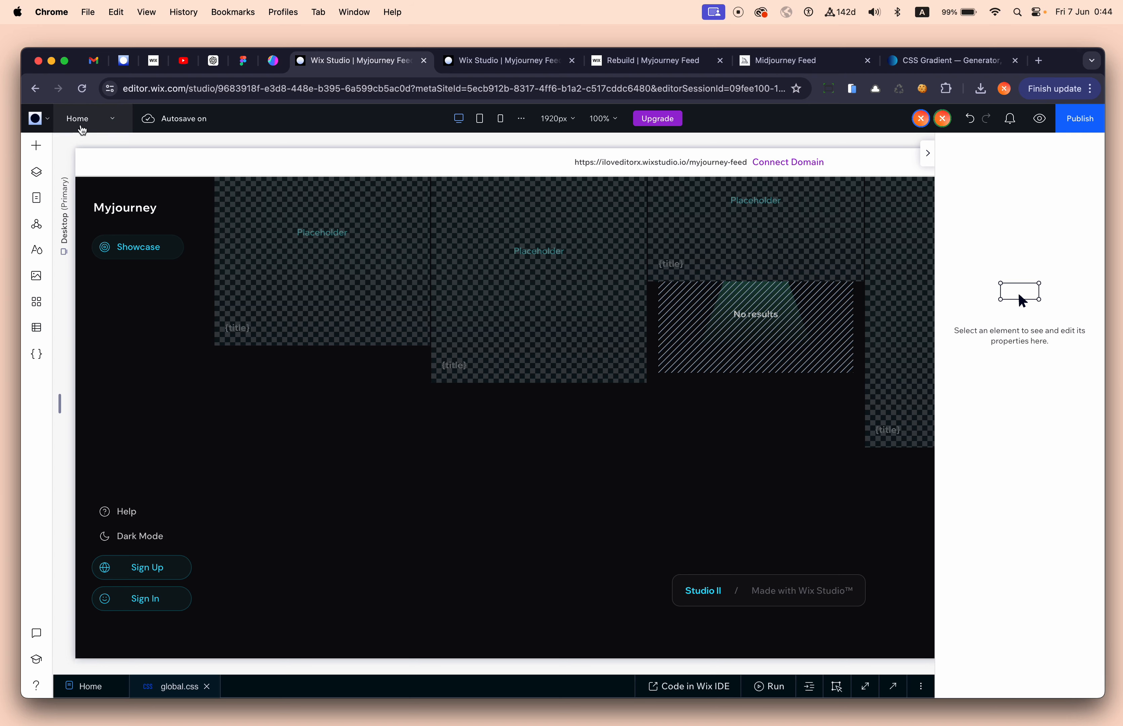
click(519, 61)
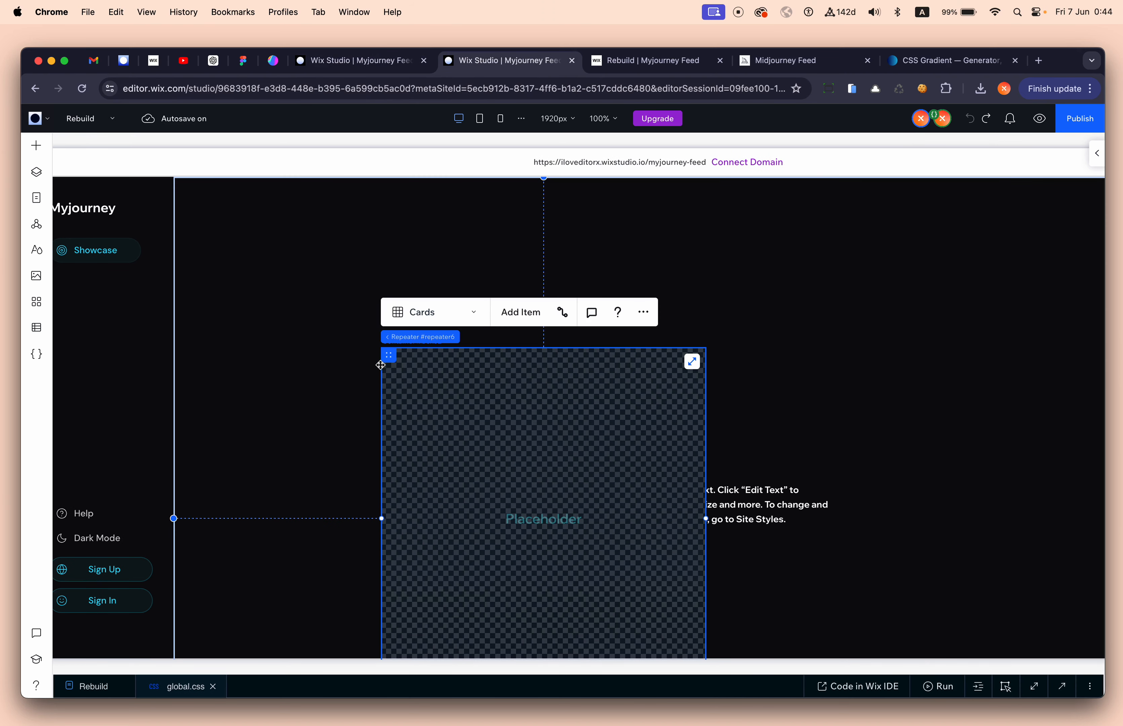
Step: Move the pasted repeater up and left within the section, and delete the default paragraph text beside it
drag(390, 361, 262, 325)
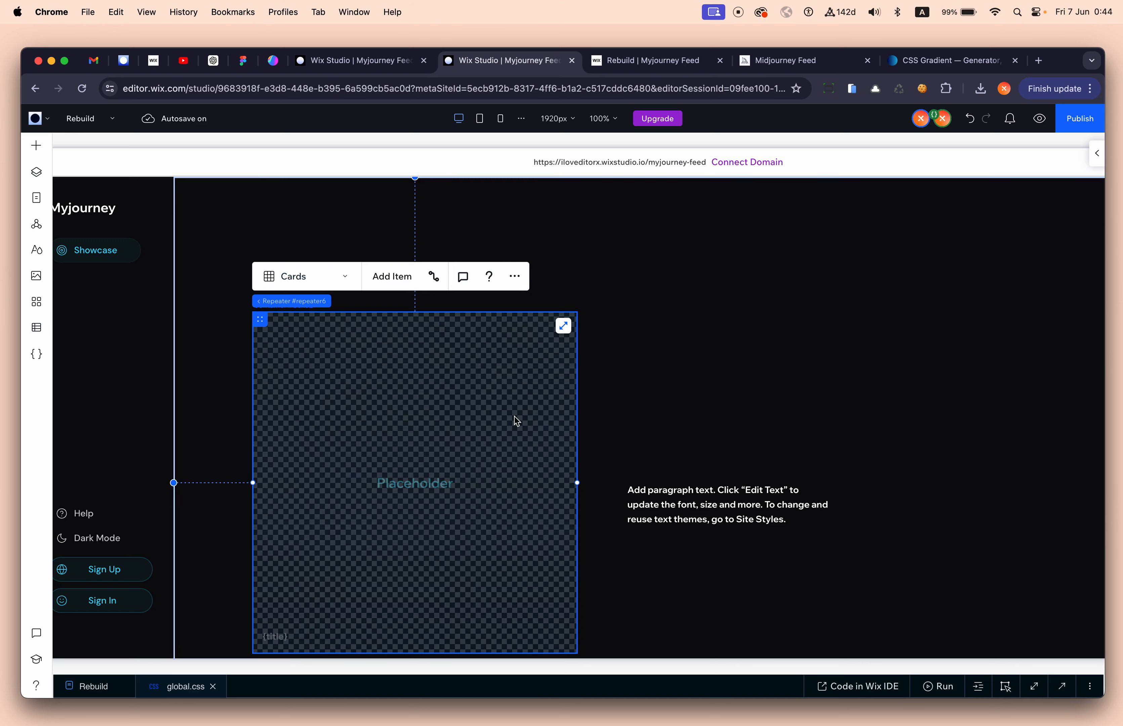
click(708, 505)
key(Delete)
Step: Apply an advanced CSS grid to the section and set its layout to 1x2
click(274, 267)
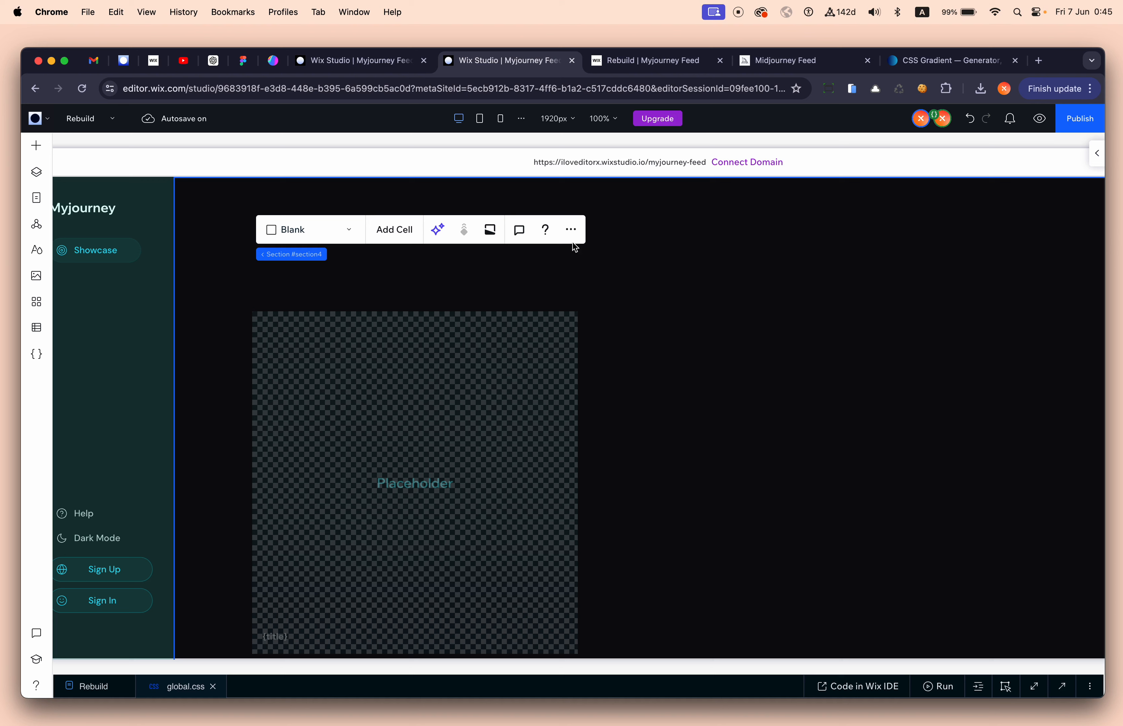
click(571, 230)
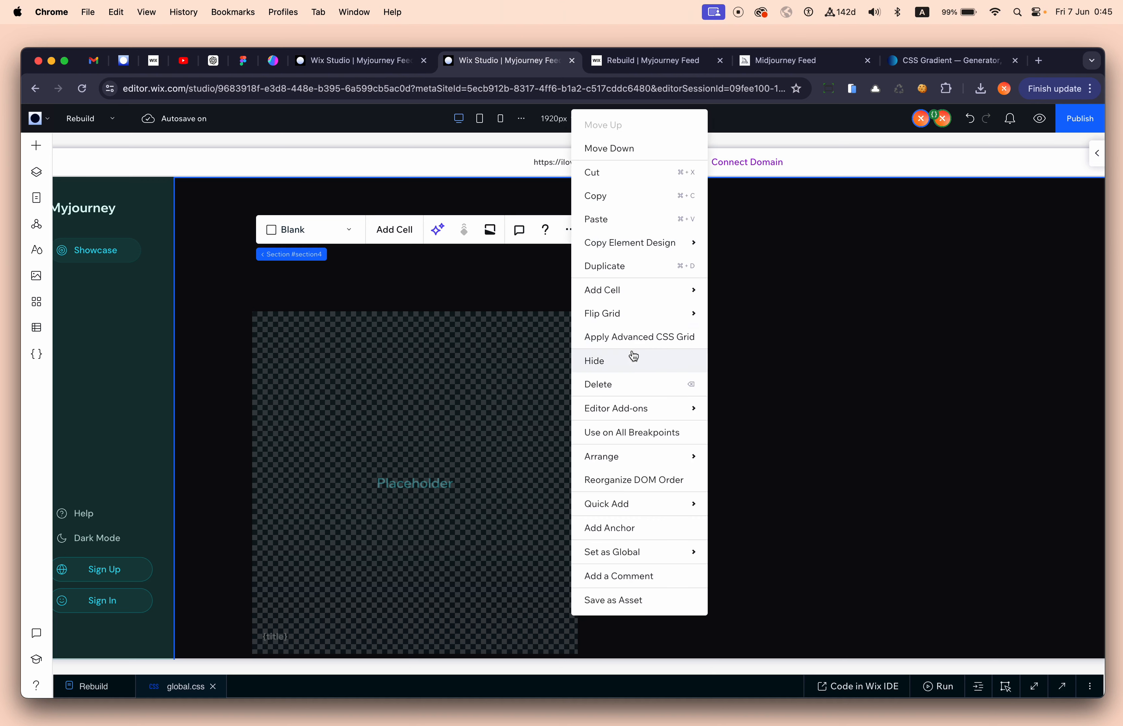
click(642, 338)
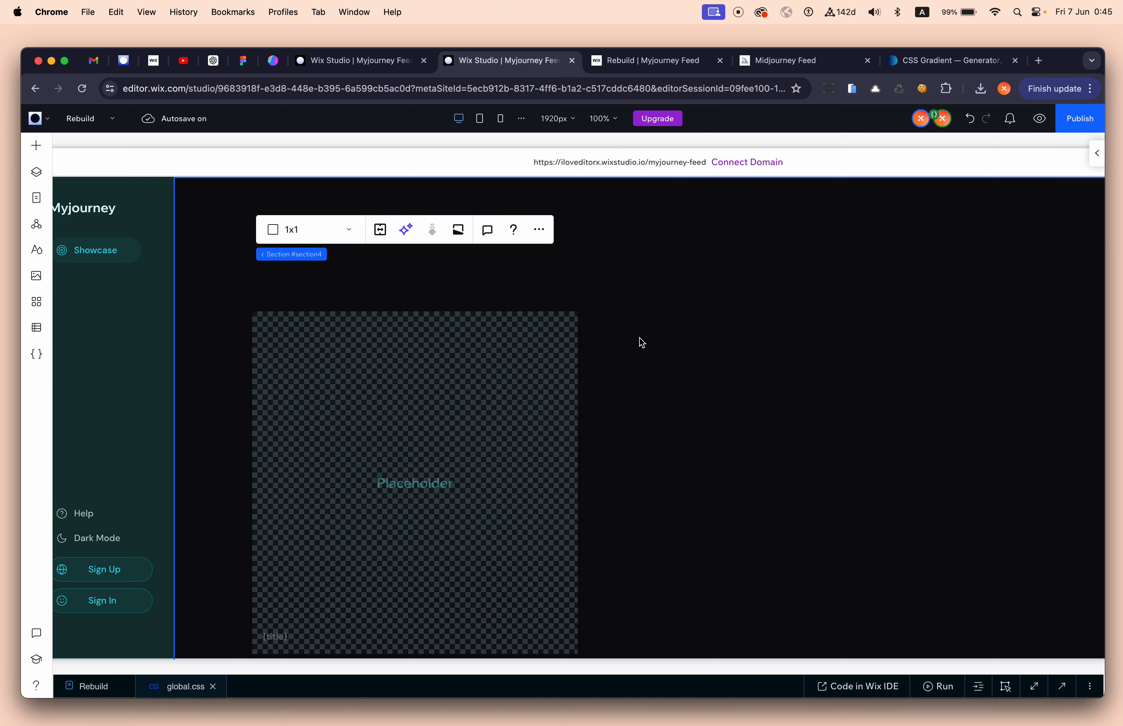
click(352, 230)
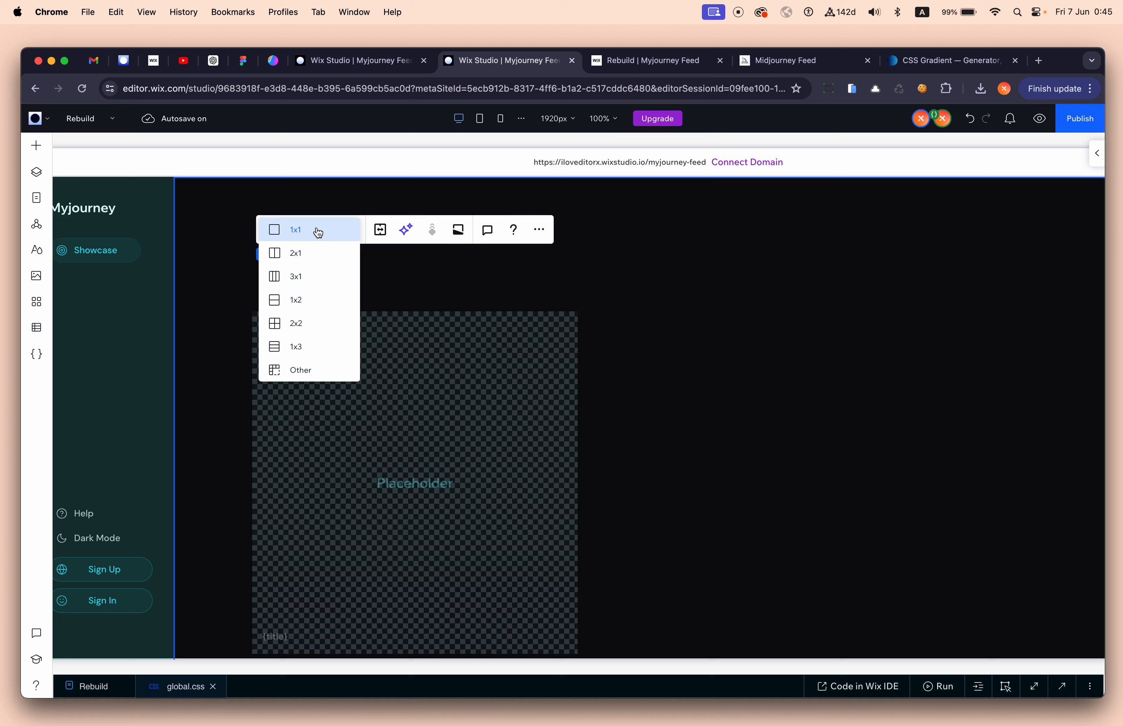
click(310, 300)
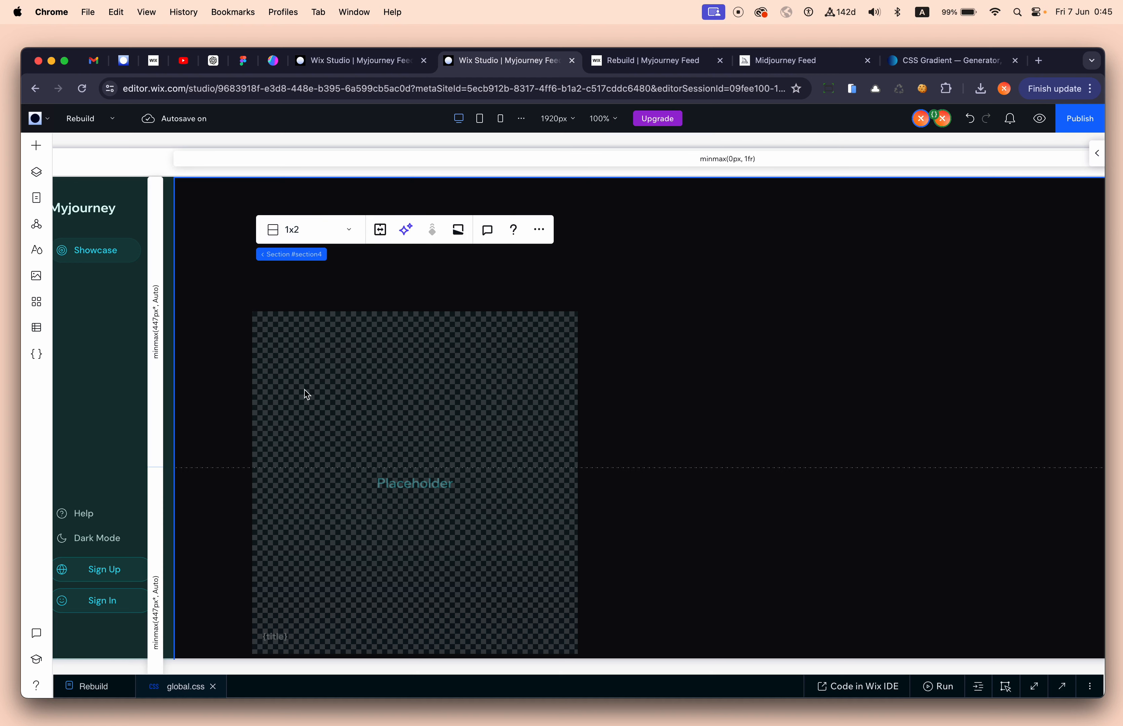
Step: Add a new container to the second grid row of the section, overlapping the repeater's lower part
click(523, 415)
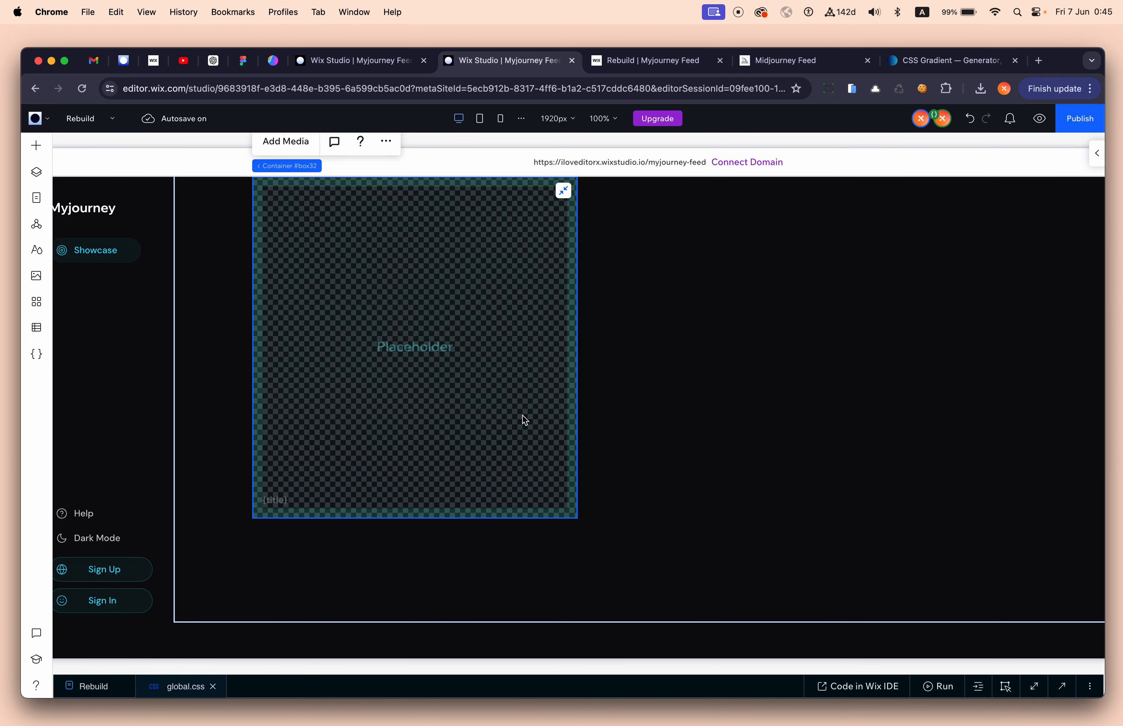
click(684, 458)
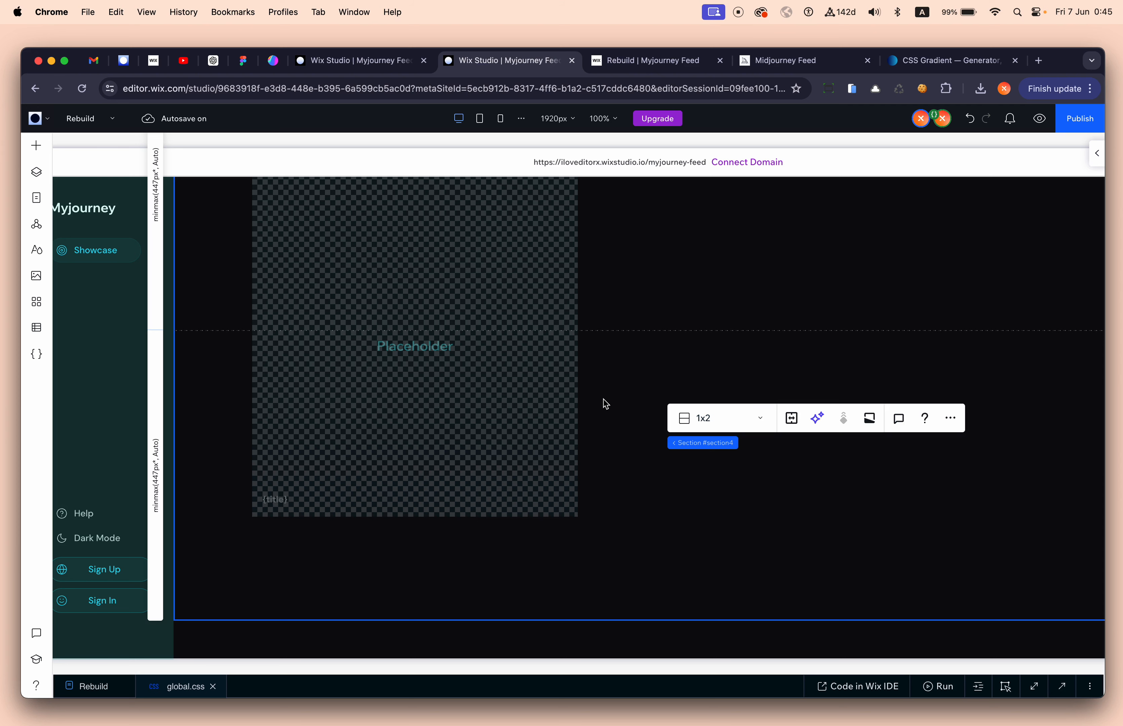
click(37, 145)
drag(250, 270, 727, 437)
Step: Align the new container to the left and top of its grid cell and set its width to 100%
click(1095, 165)
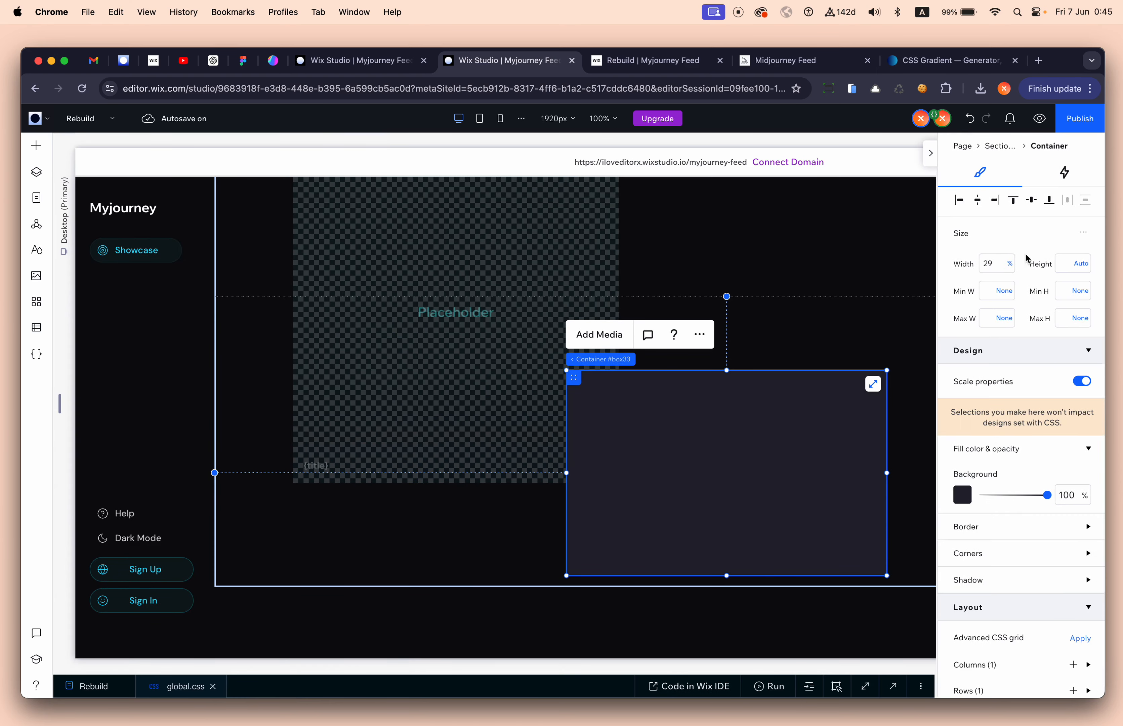
click(957, 200)
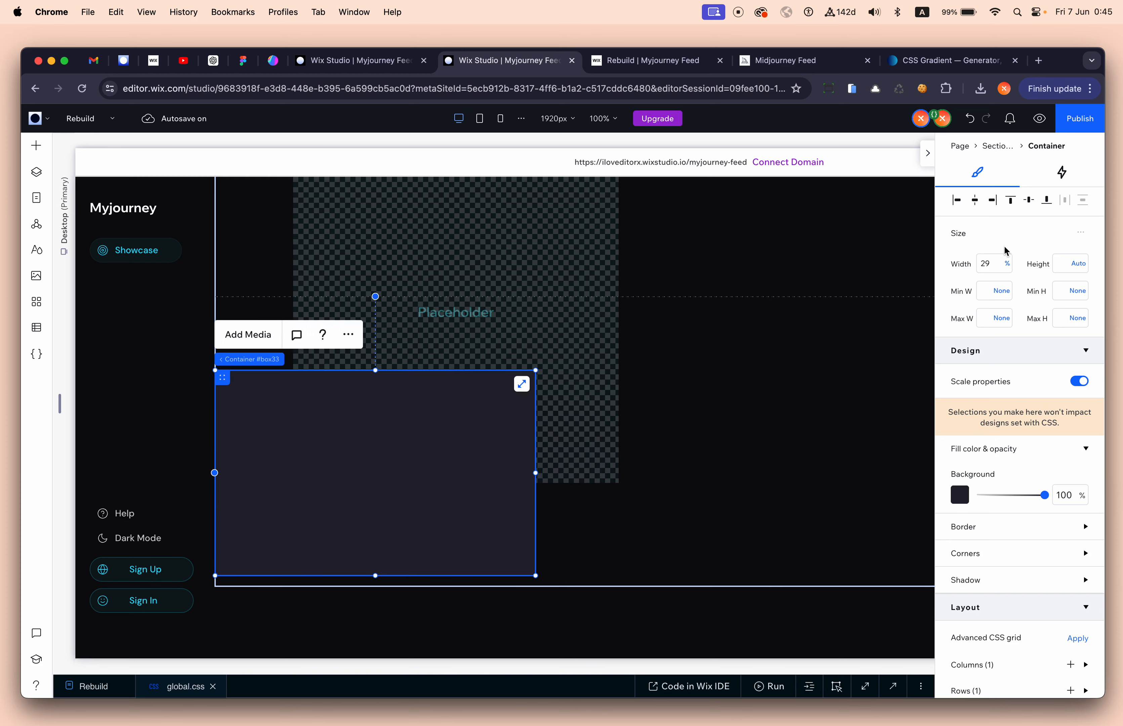
click(998, 262)
text(100)
key(Return)
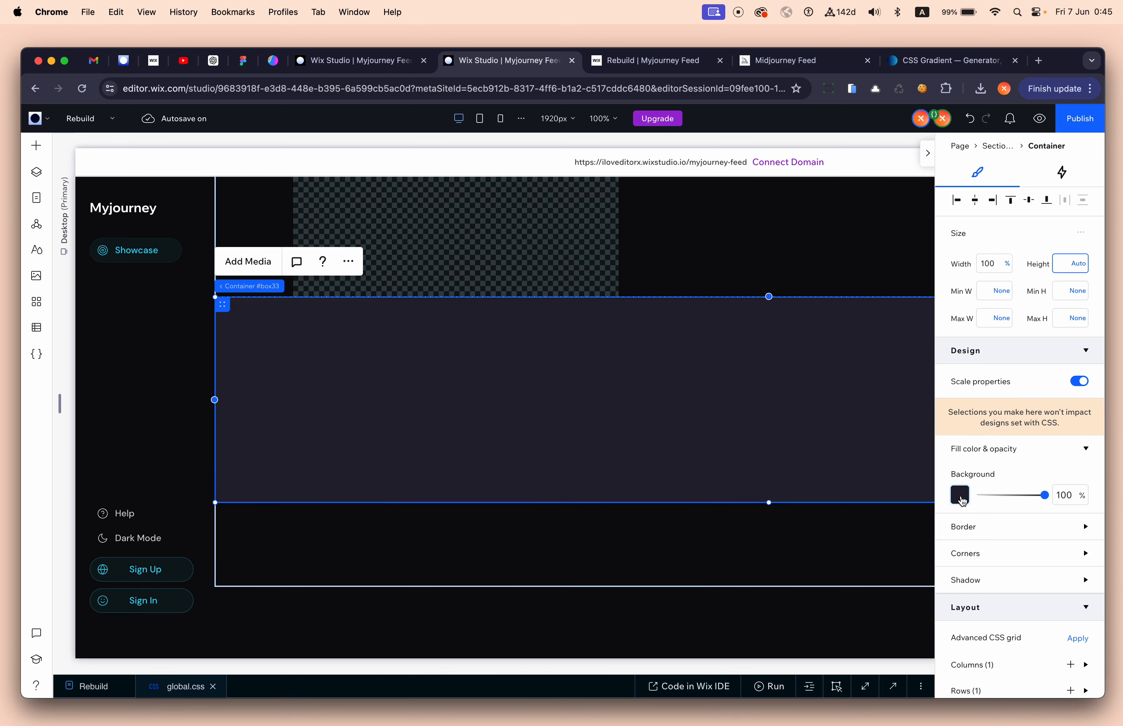
Step: Change the container's background fill to the grey theme color #67676E
click(1069, 495)
click(959, 495)
click(973, 534)
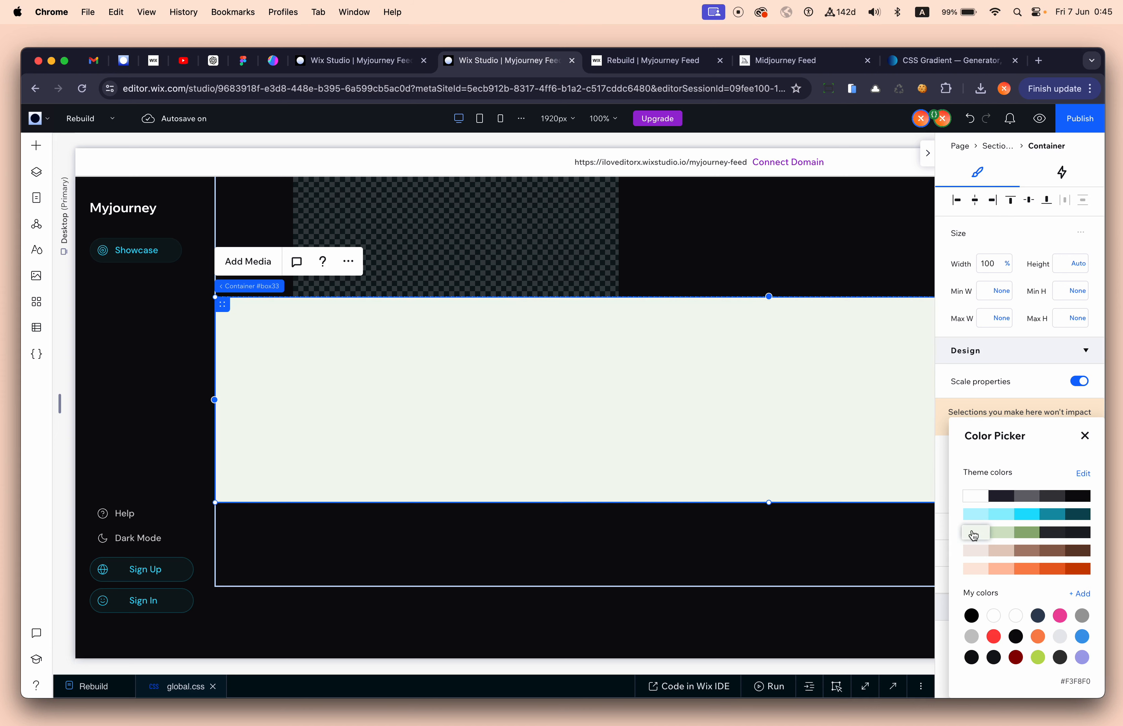
click(981, 514)
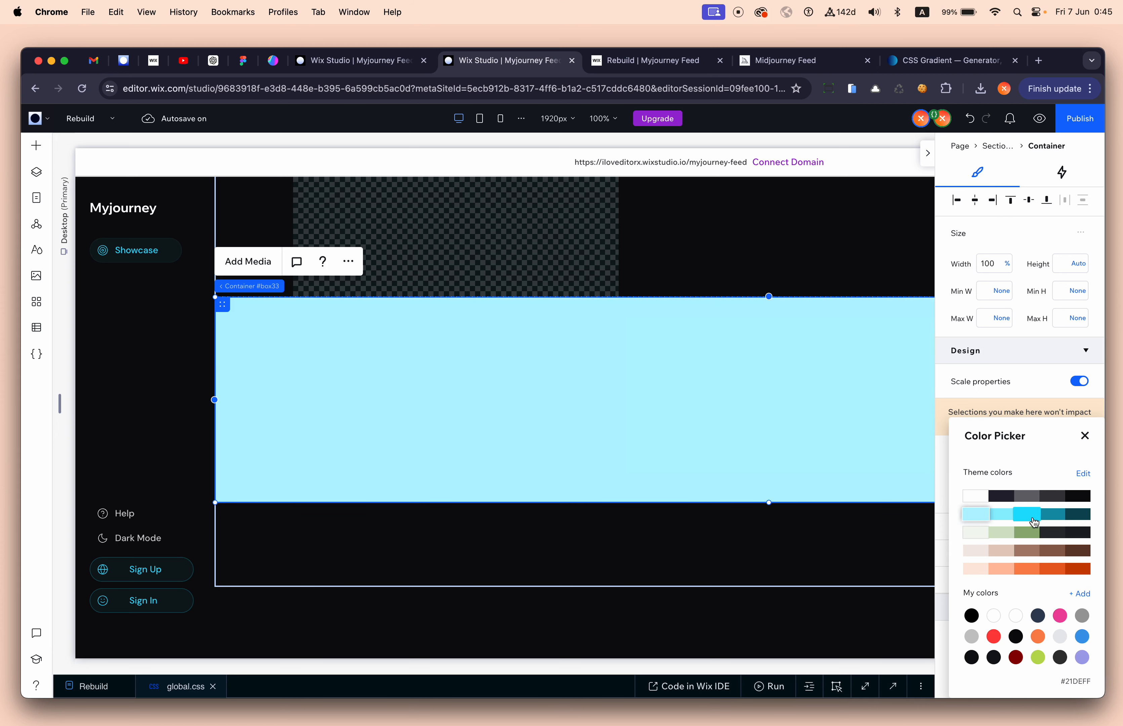
click(1030, 520)
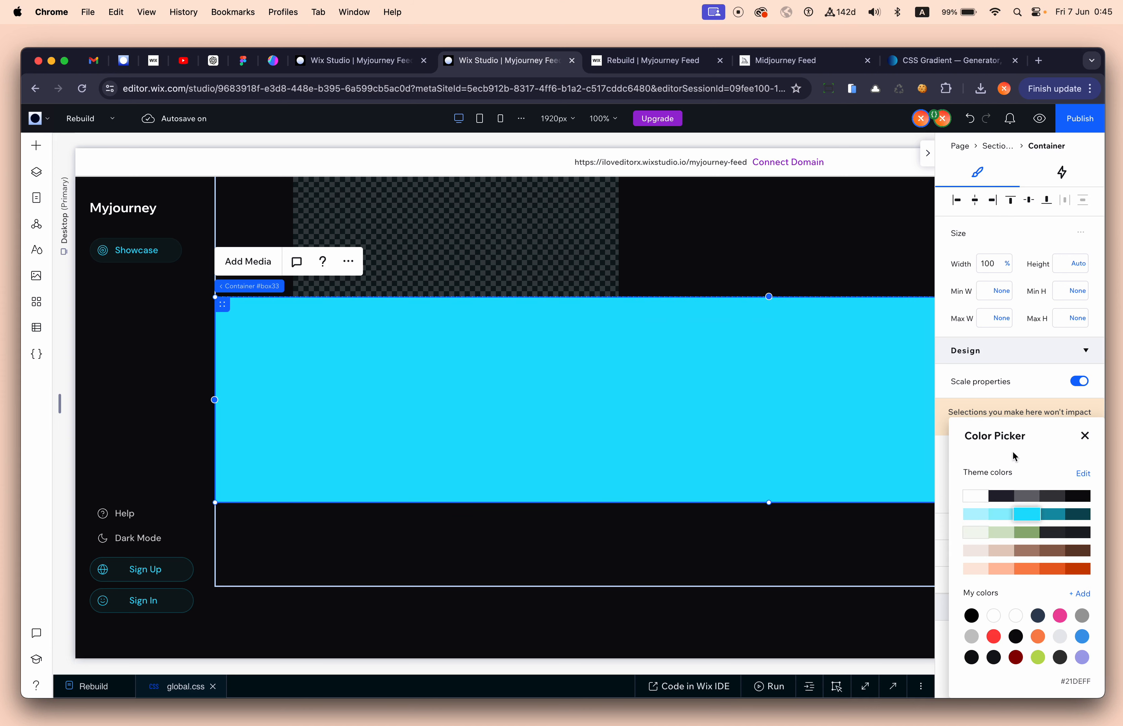
click(1028, 496)
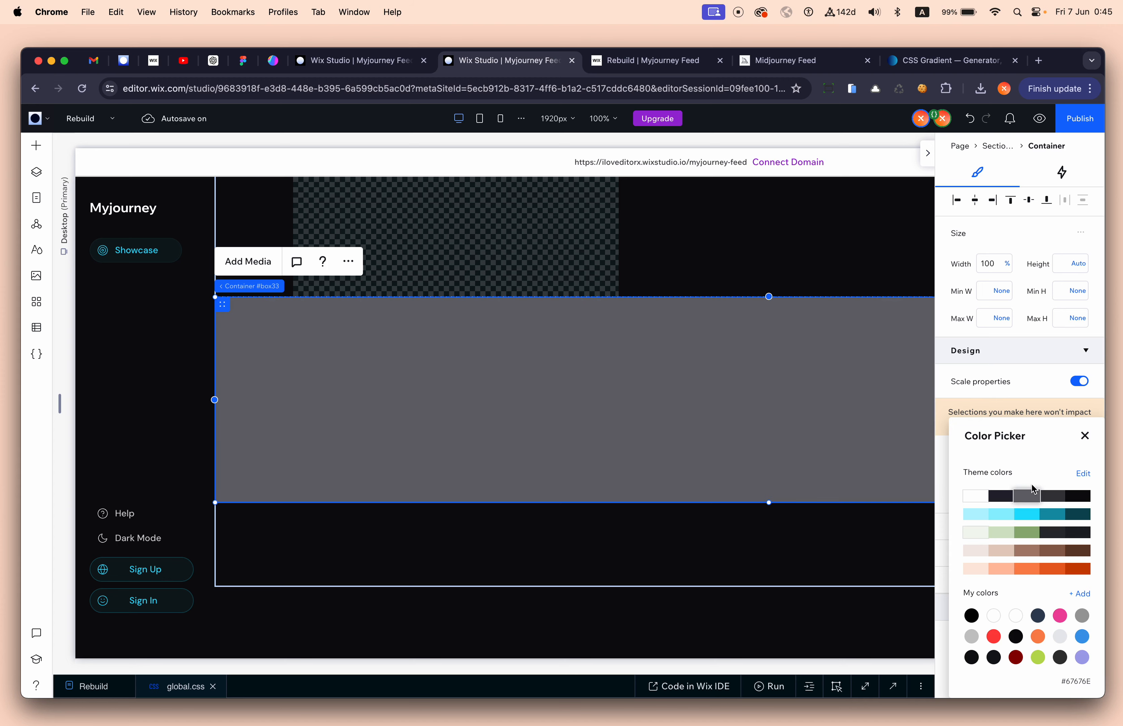
click(1036, 390)
Step: Turn off Scale properties in the grey container's design settings
click(1079, 381)
scroll(1045, 442, down, 3)
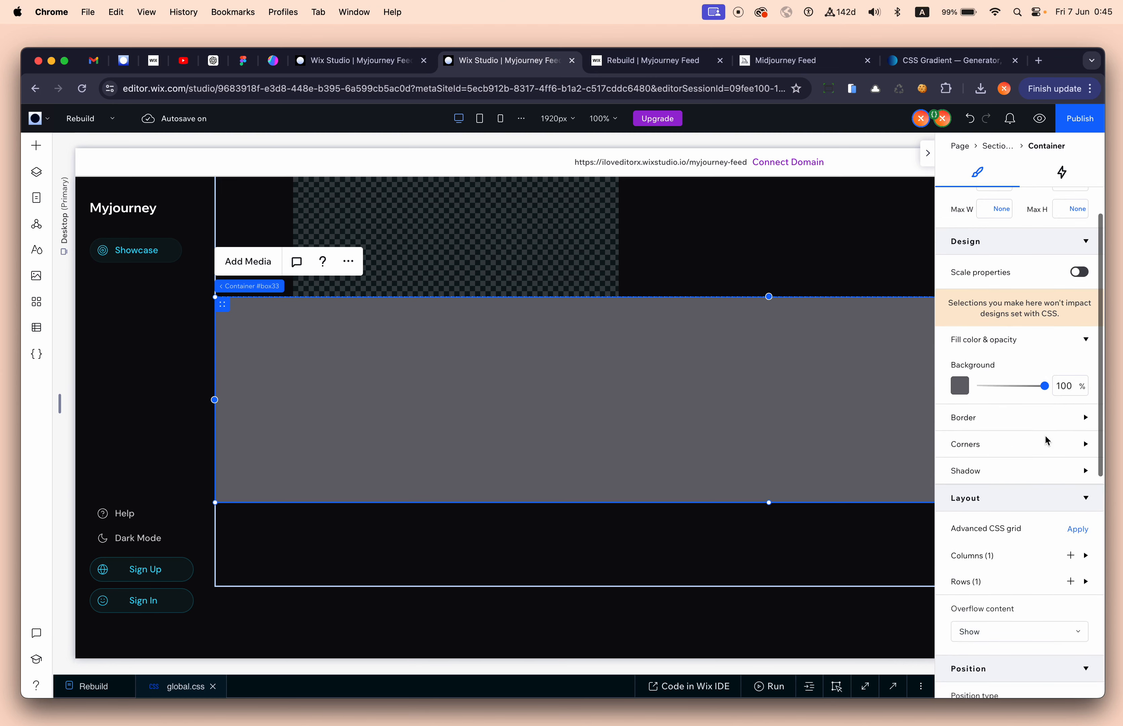
scroll(1047, 503, down, 6)
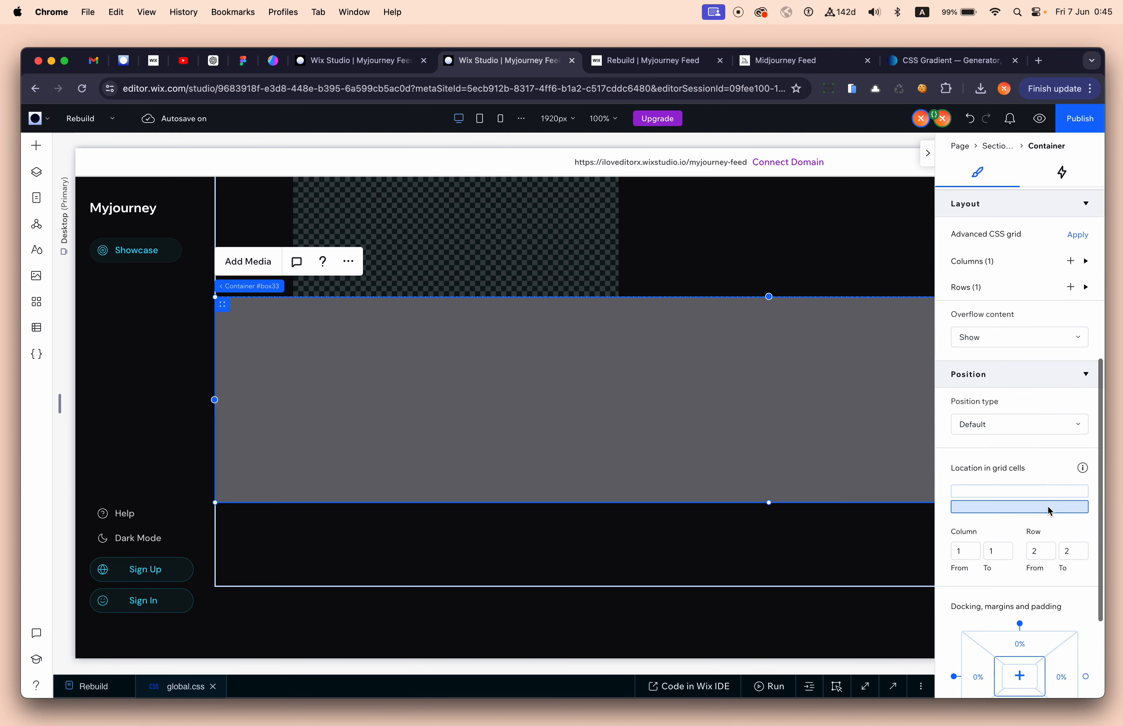
Step: Check the column layout of the Midjourney reference feed, and apply an advanced CSS grid of 5 columns and 1 row to the grey container
scroll(1047, 508, up, 4)
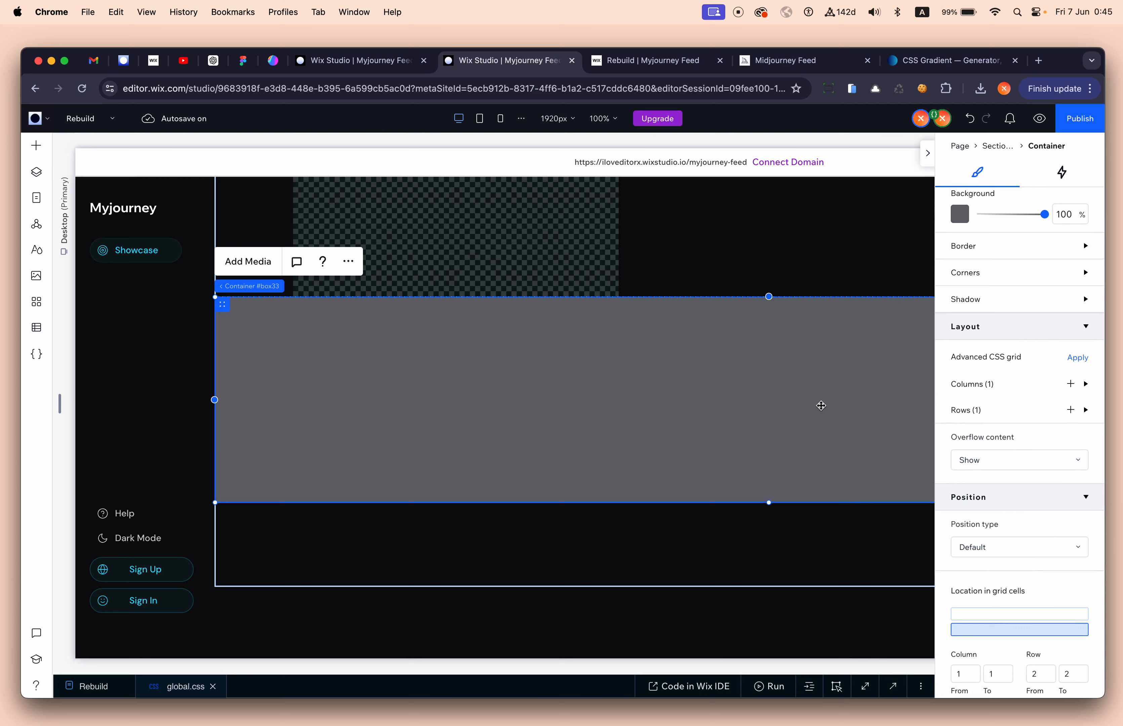
scroll(821, 406, right, 3)
scroll(821, 406, left, 3)
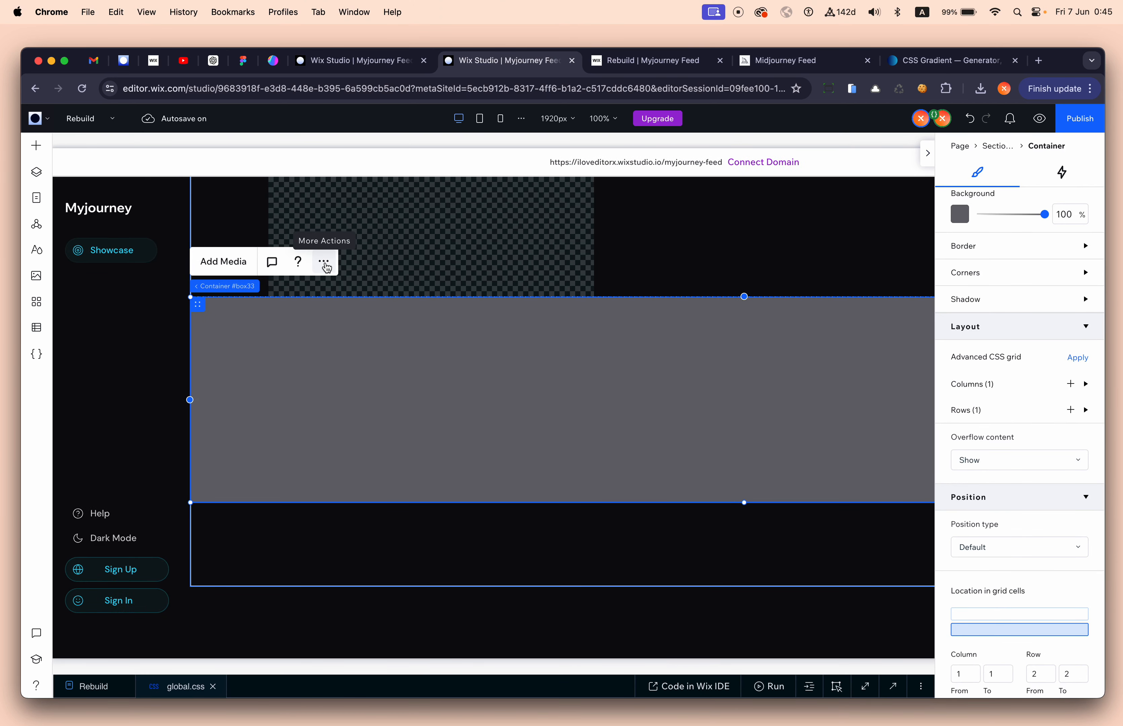
click(797, 60)
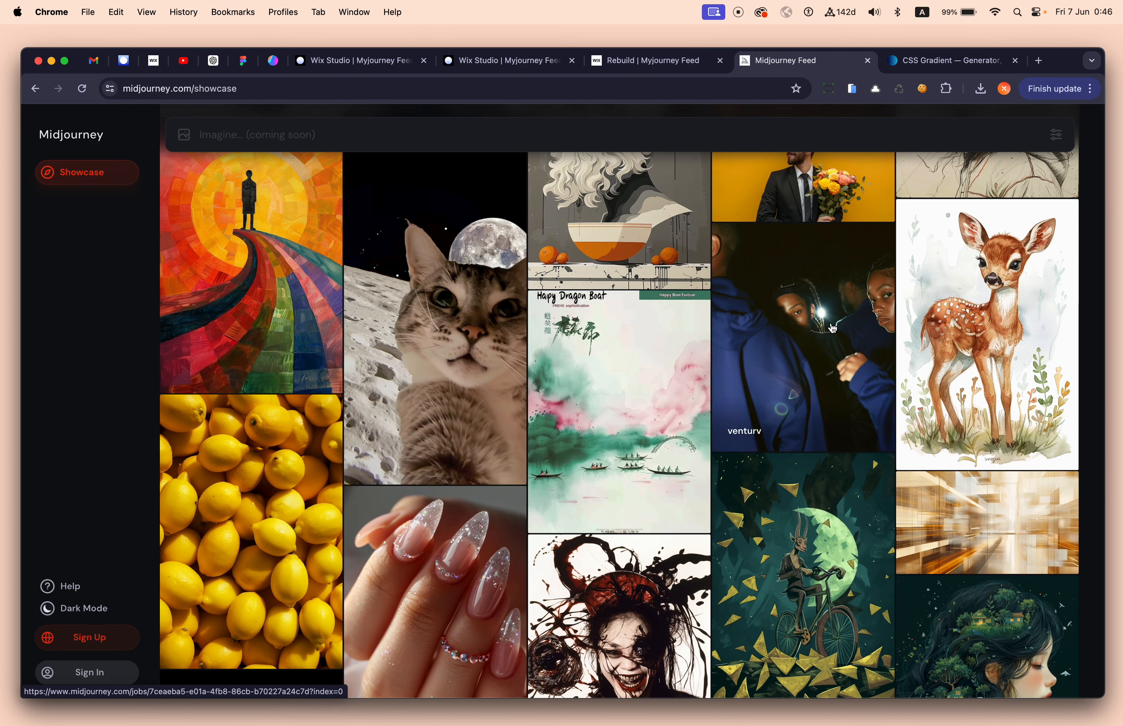
click(491, 63)
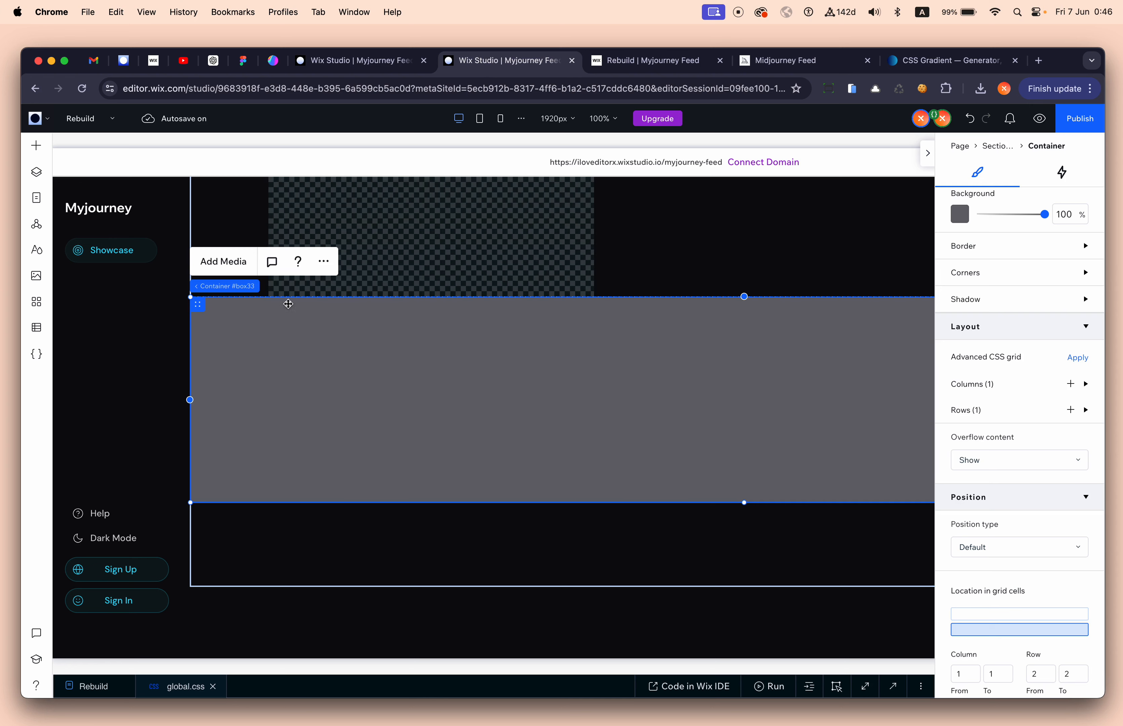
click(324, 261)
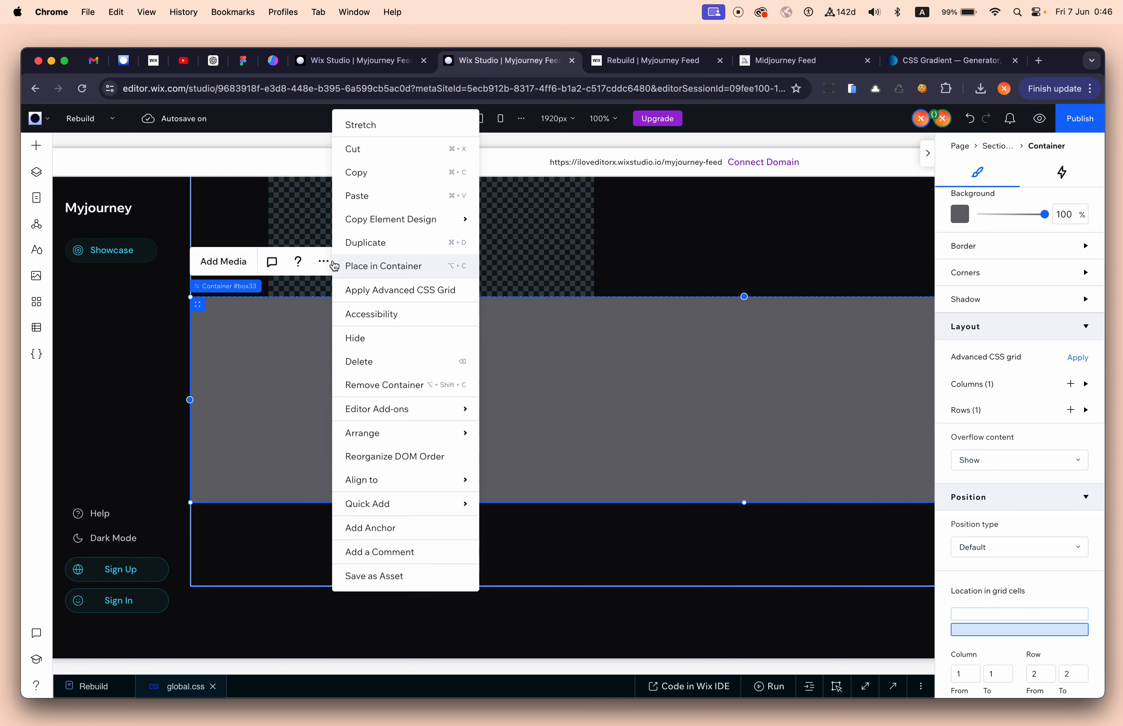
click(403, 292)
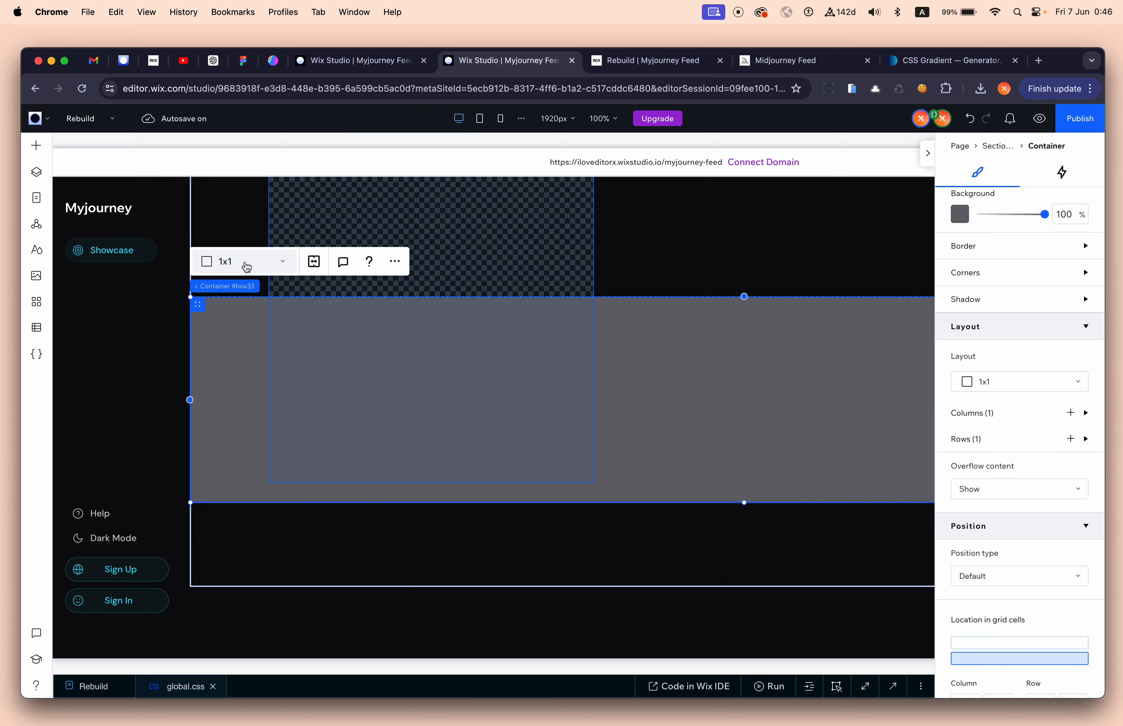
click(243, 262)
click(244, 403)
double_click(265, 275)
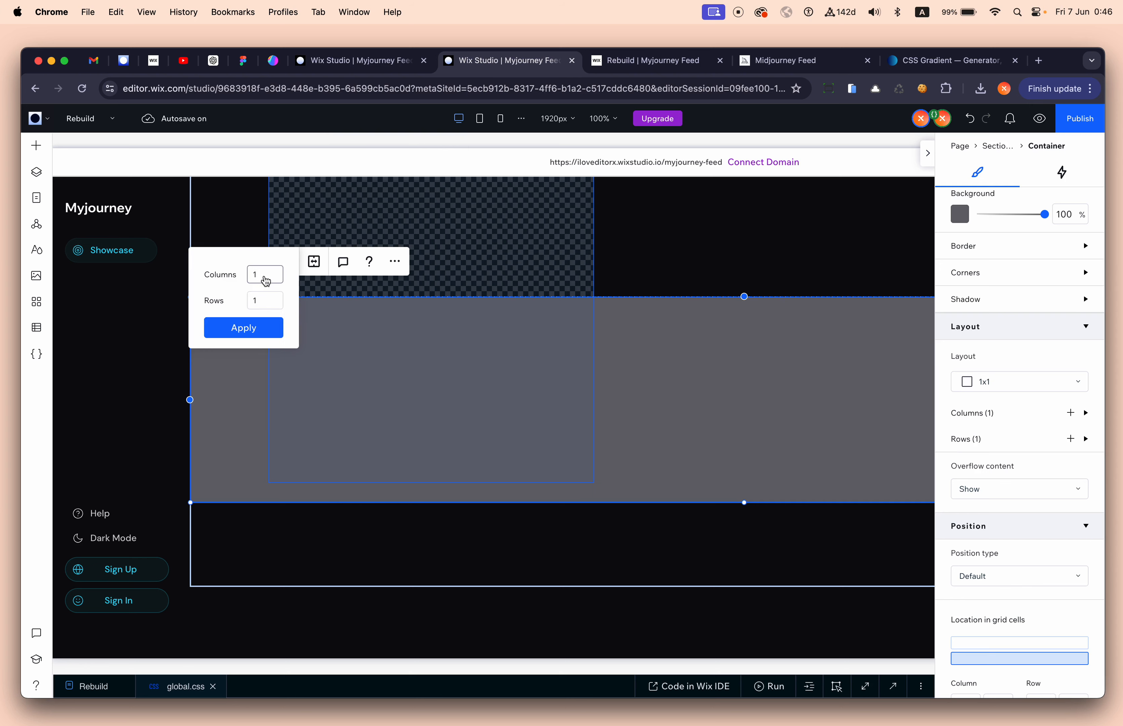
text(5)
click(243, 327)
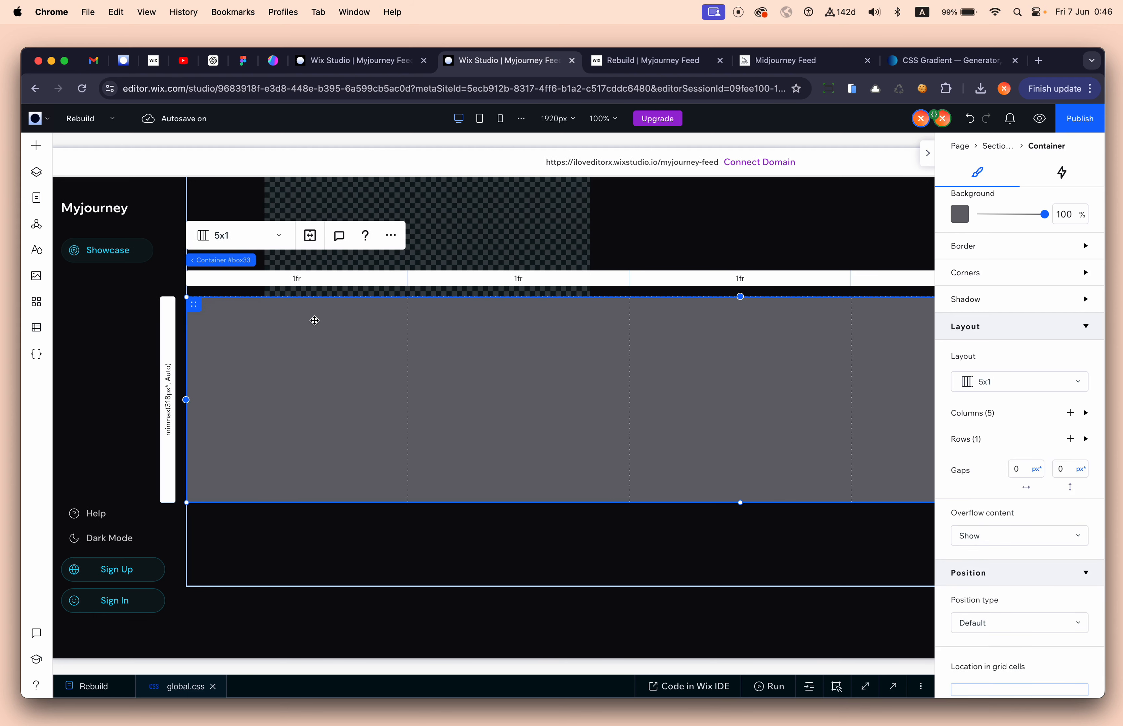
Step: Move the whole image repeater from the section into the grey five-column container
scroll(340, 316, right, 8)
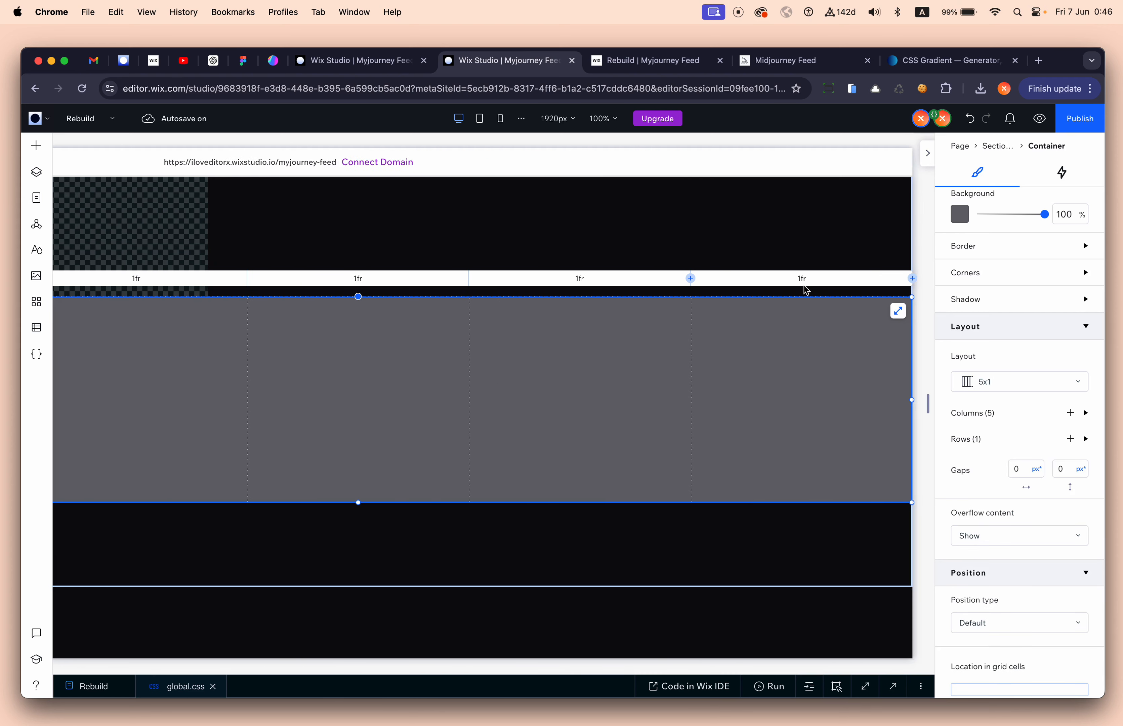
scroll(588, 290, left, 3)
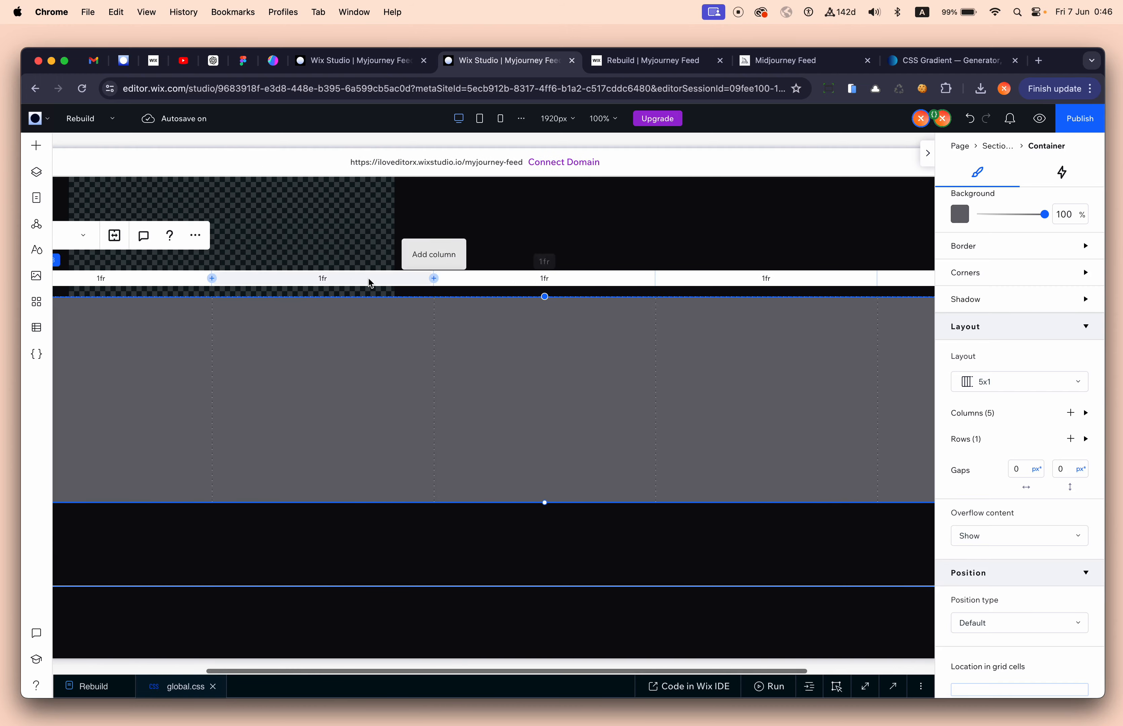
scroll(472, 291, left, 5)
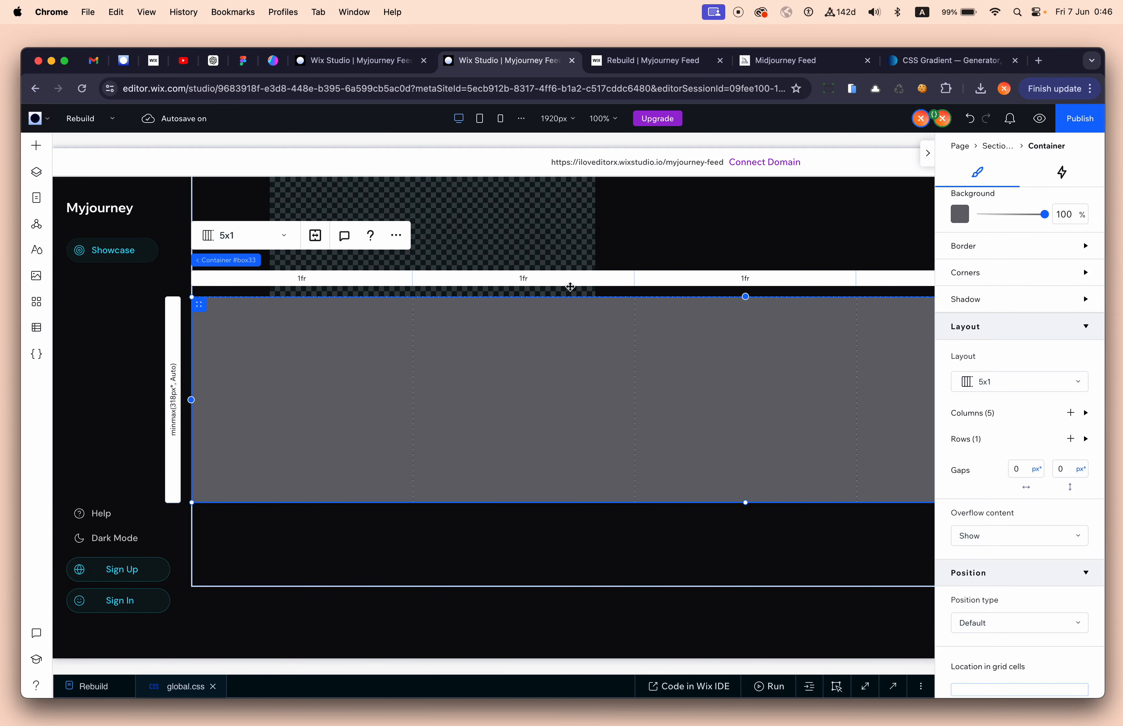
scroll(539, 238, up, 3)
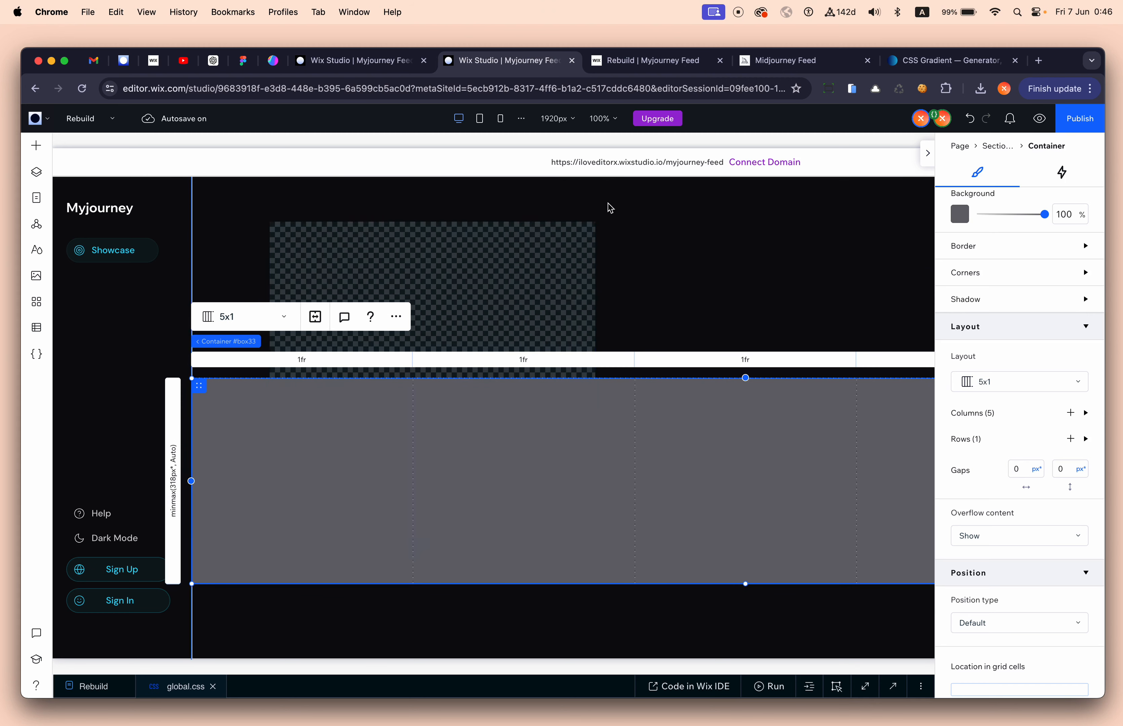
click(530, 284)
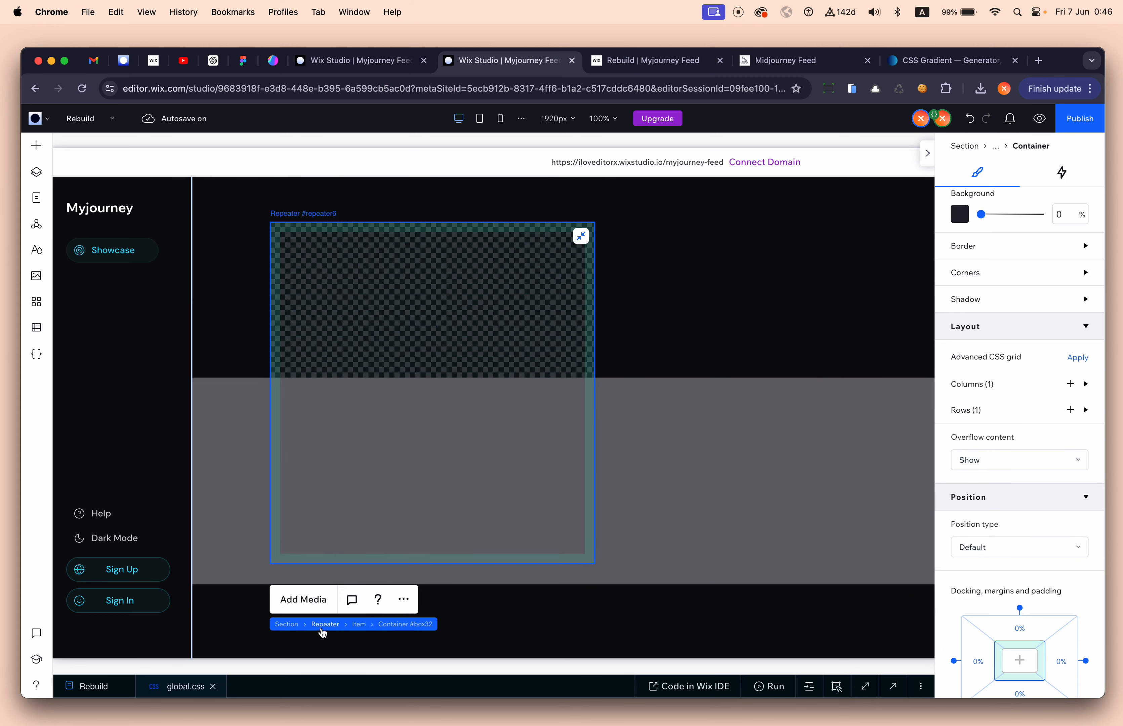
click(326, 624)
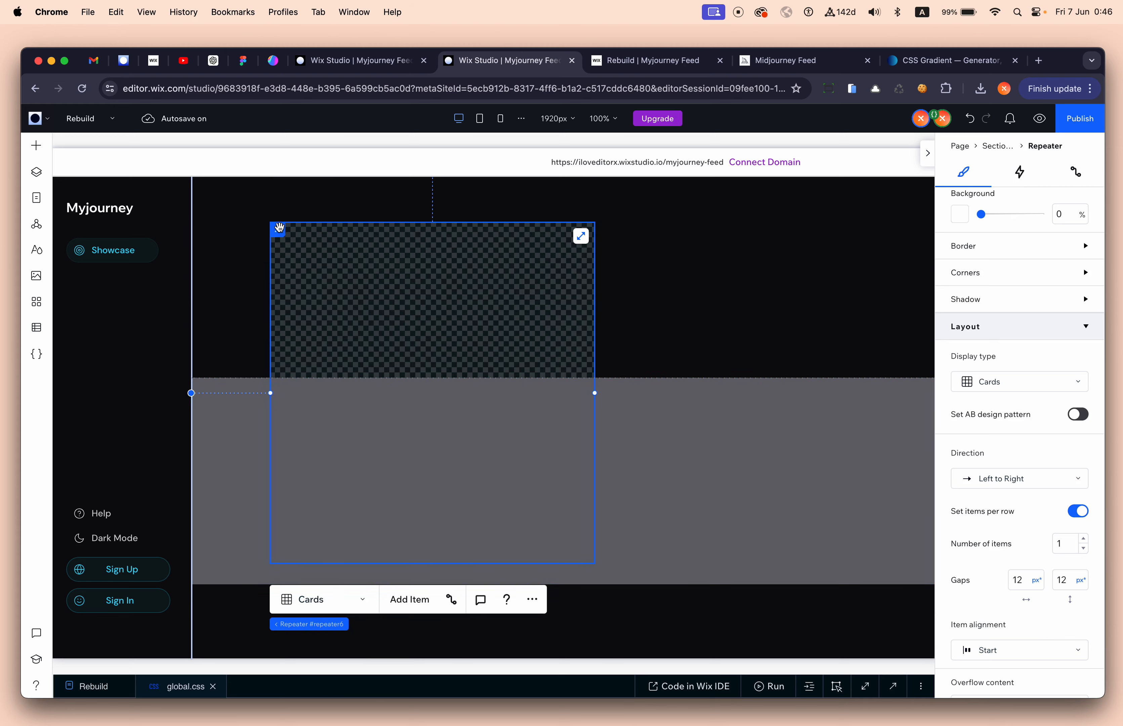
drag(281, 230, 242, 416)
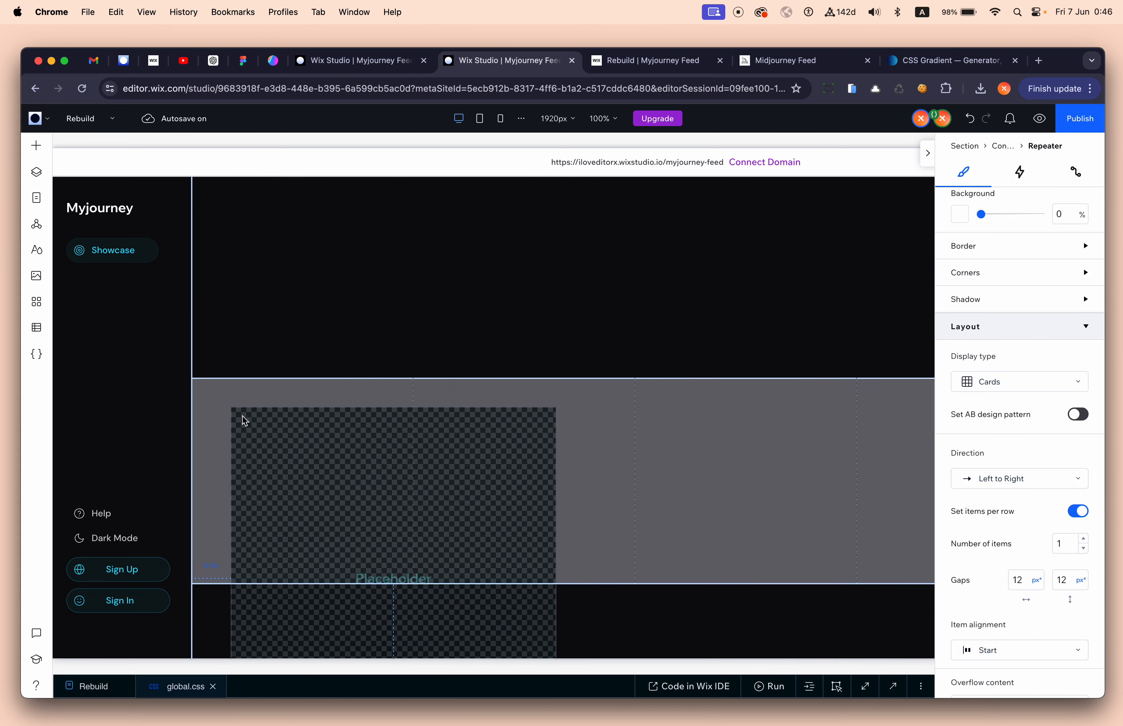
Step: Align the repeater to the left and top of its grid area and set its width to 100%
scroll(1020, 283, up, 6)
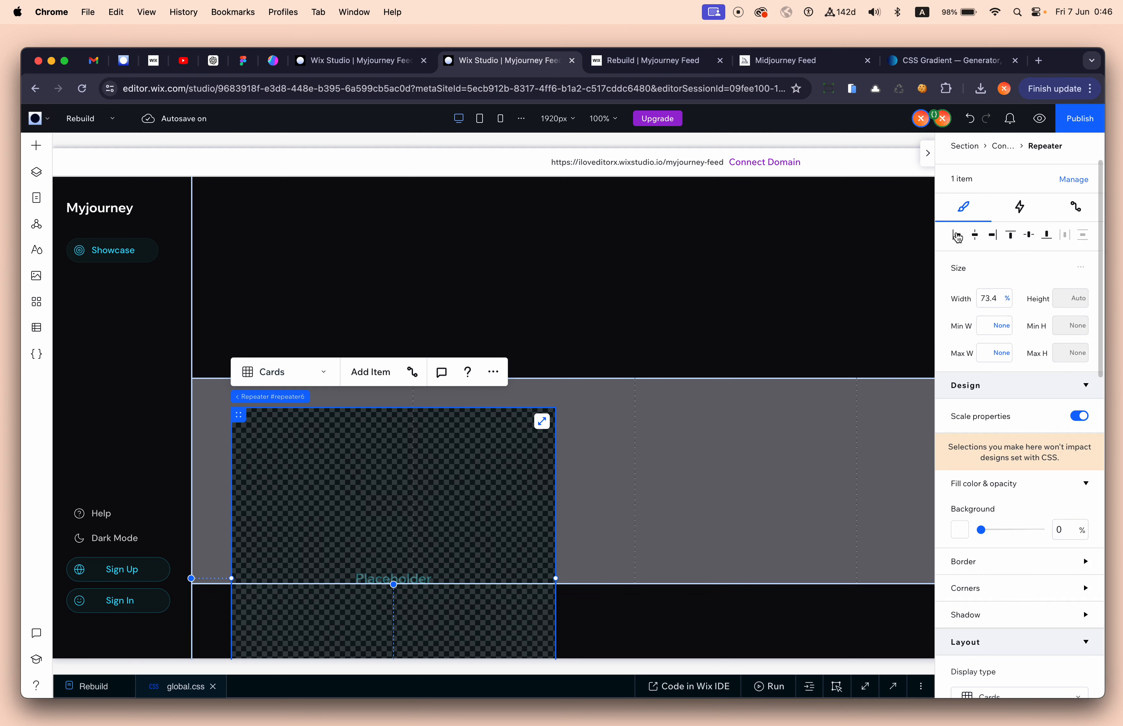
click(957, 234)
click(1010, 234)
click(1001, 303)
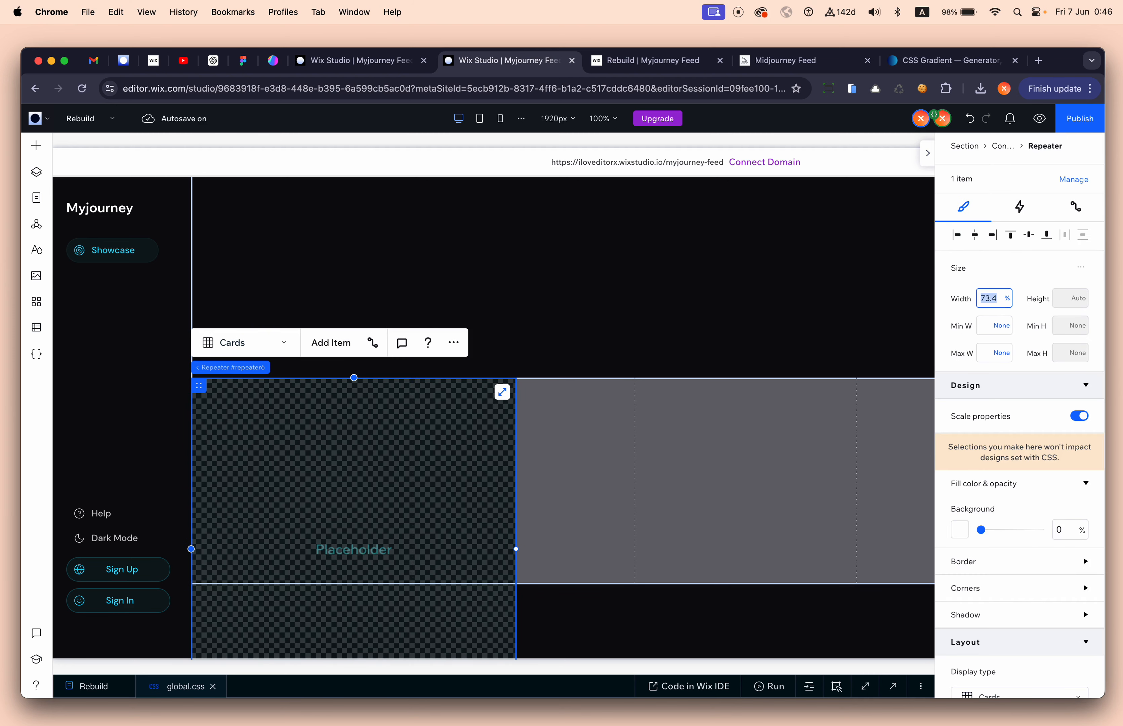
key(Return)
Step: Turn off Scale properties for the repeater and place it only in the container's first grid column
click(1075, 418)
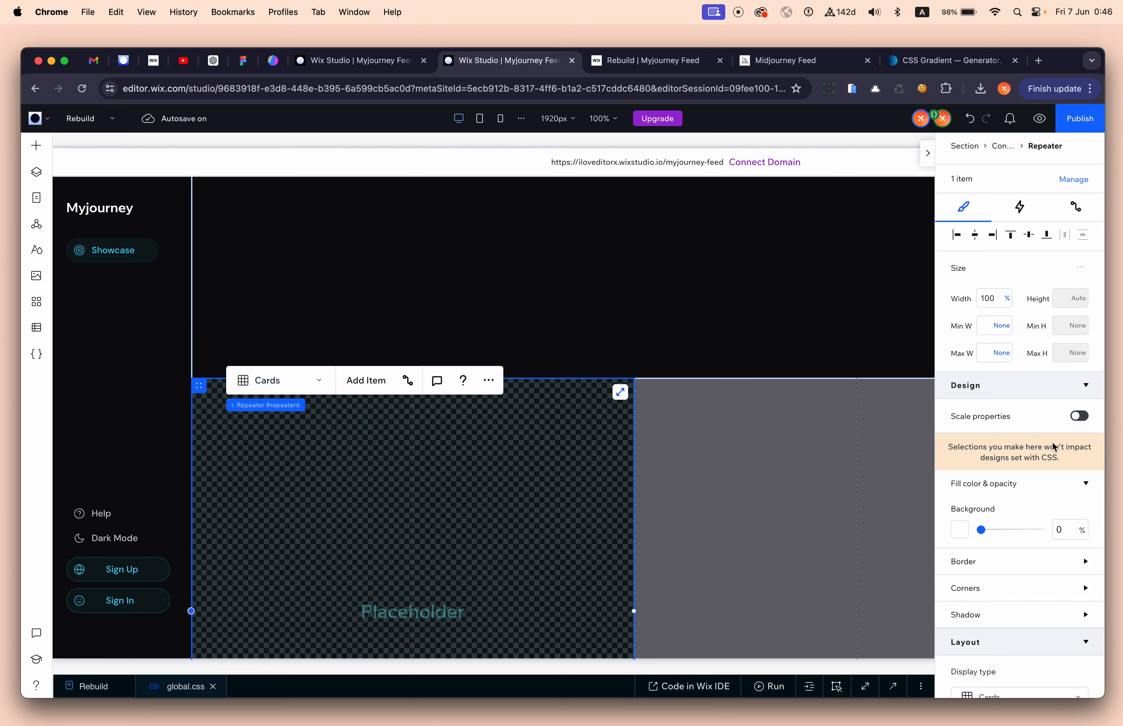
scroll(1054, 447, down, 4)
scroll(1055, 447, down, 8)
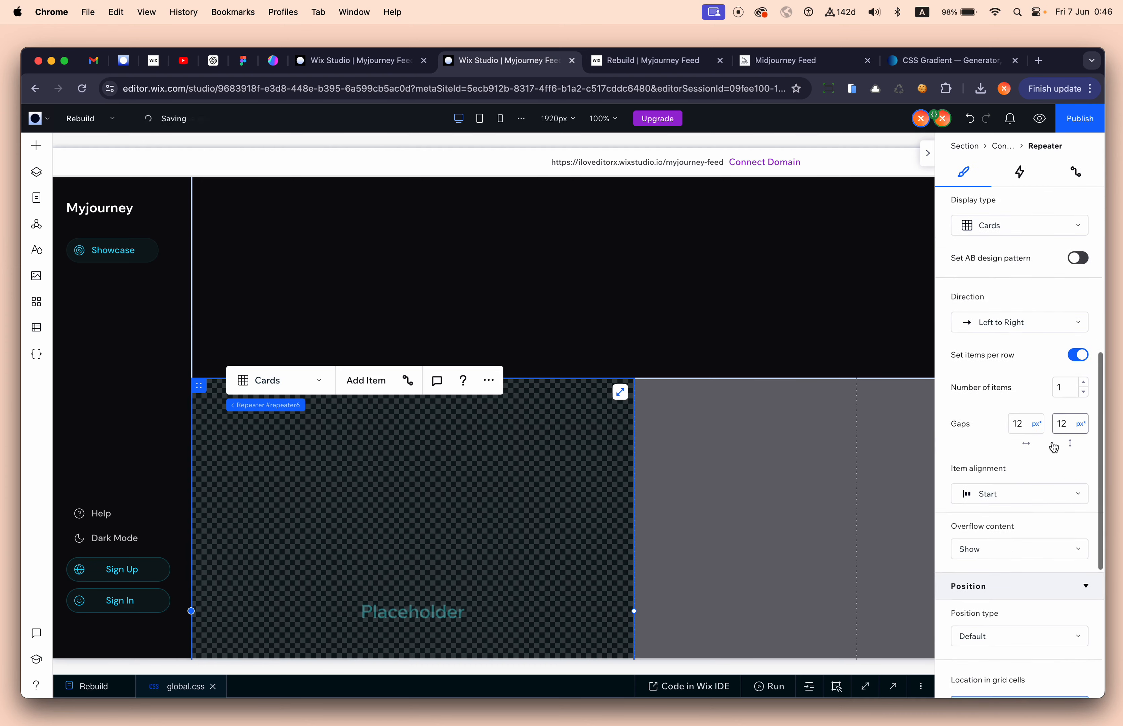
scroll(1055, 447, down, 1)
click(821, 467)
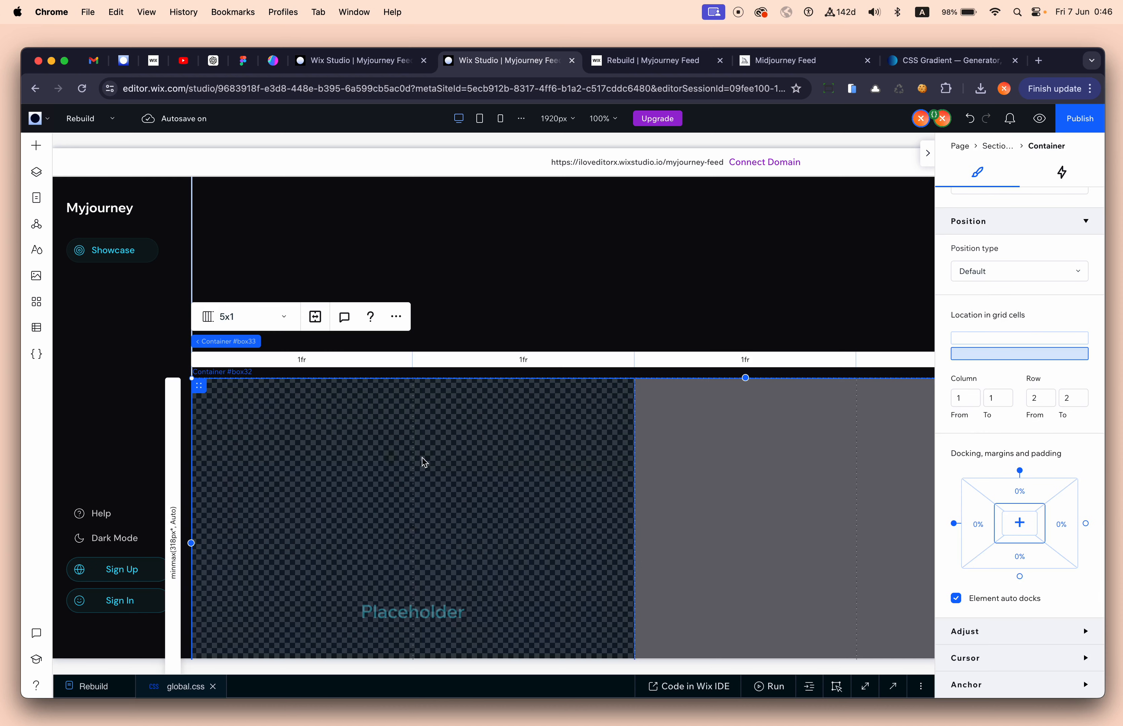
click(335, 430)
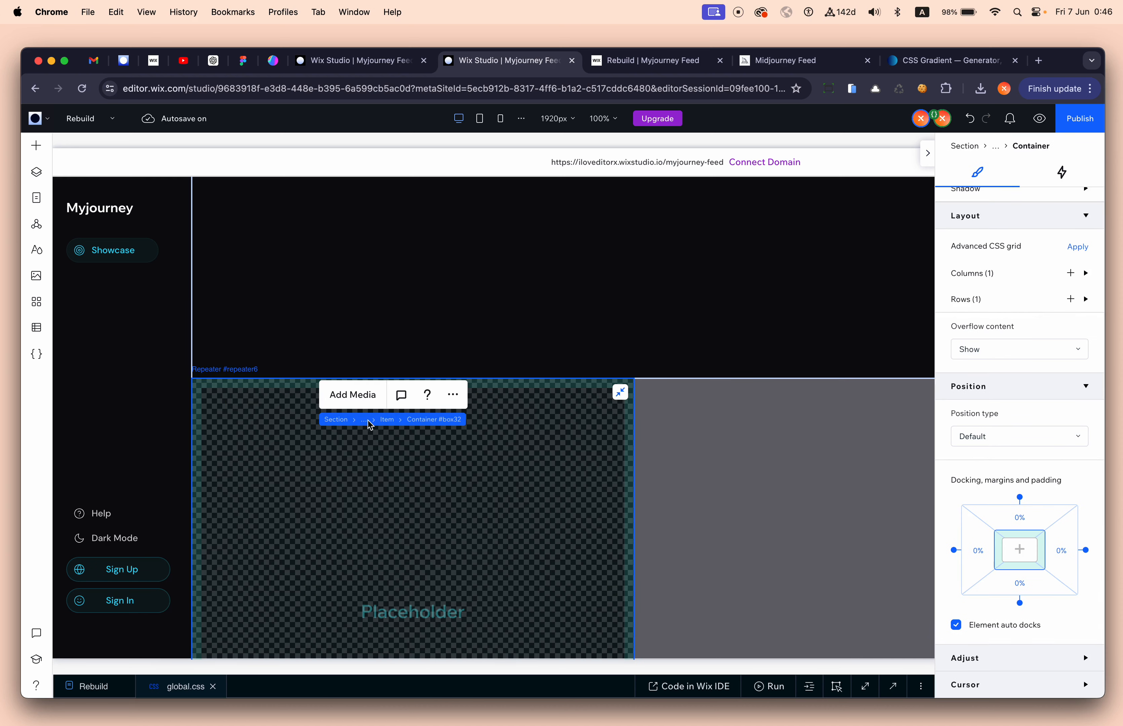
click(370, 422)
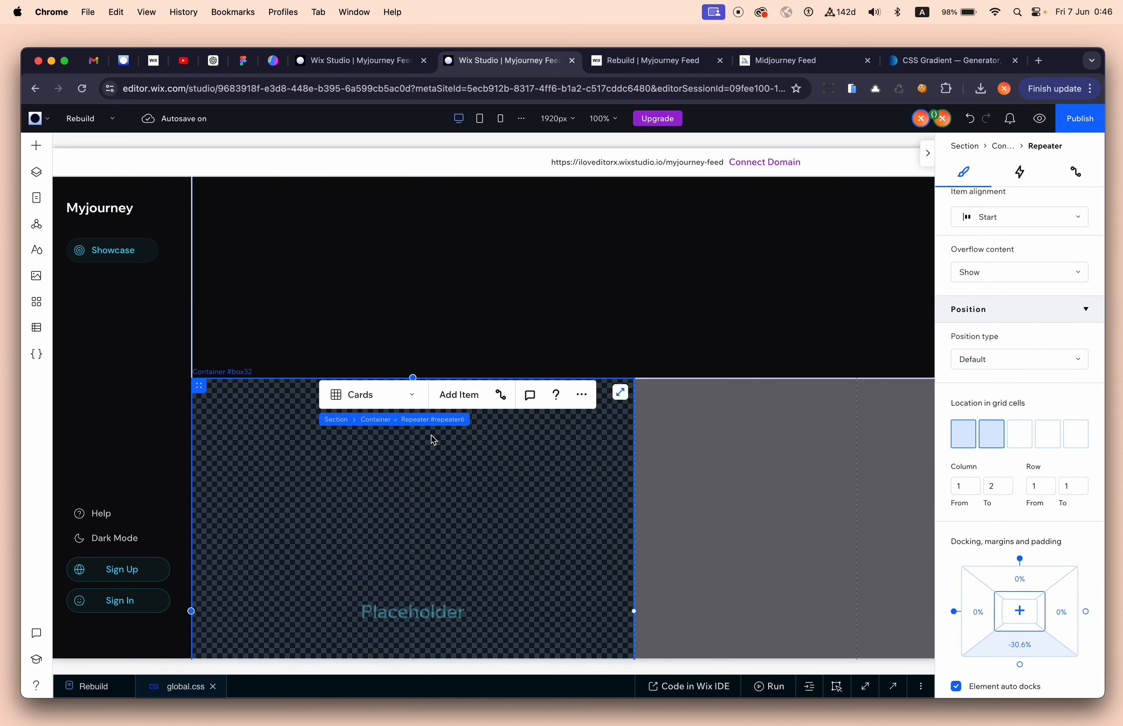
click(963, 437)
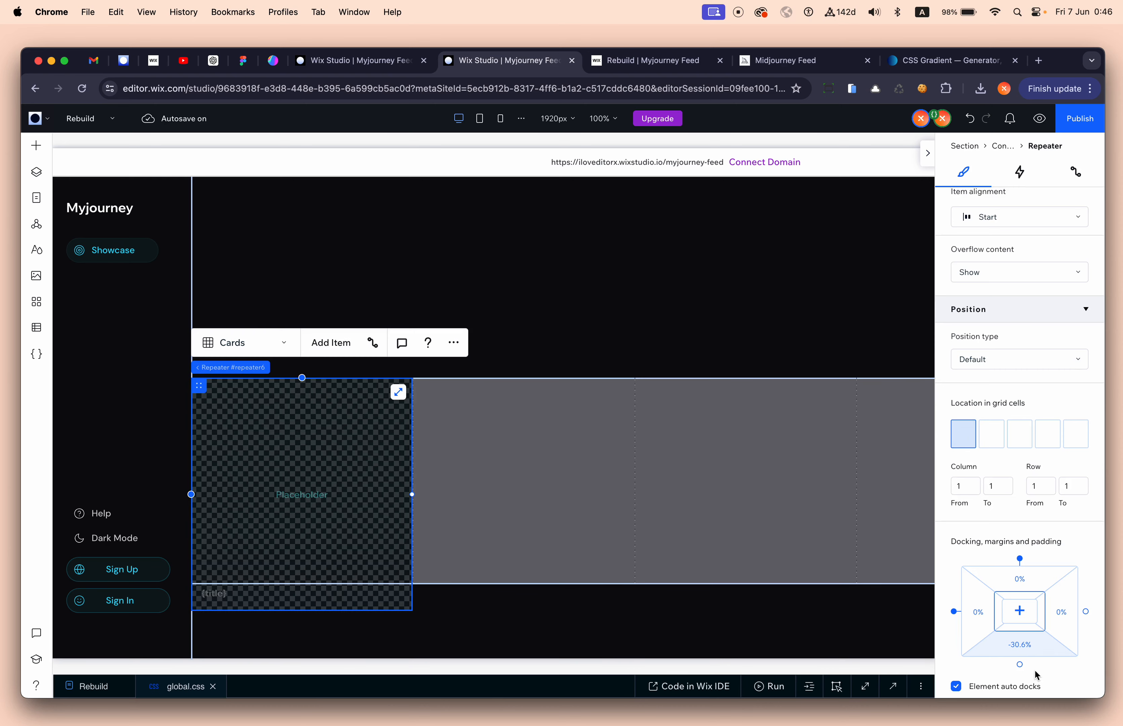
Step: Set the repeater's bottom margin to 0%
scroll(1015, 613, down, 1)
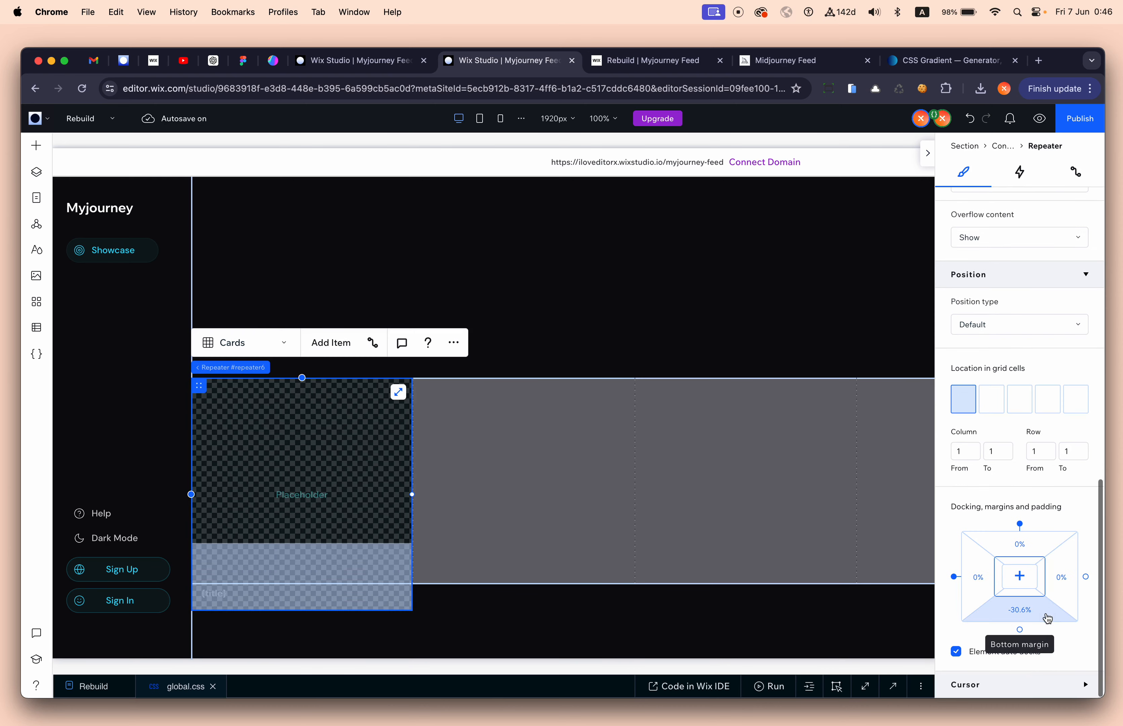
click(1025, 618)
text(0)
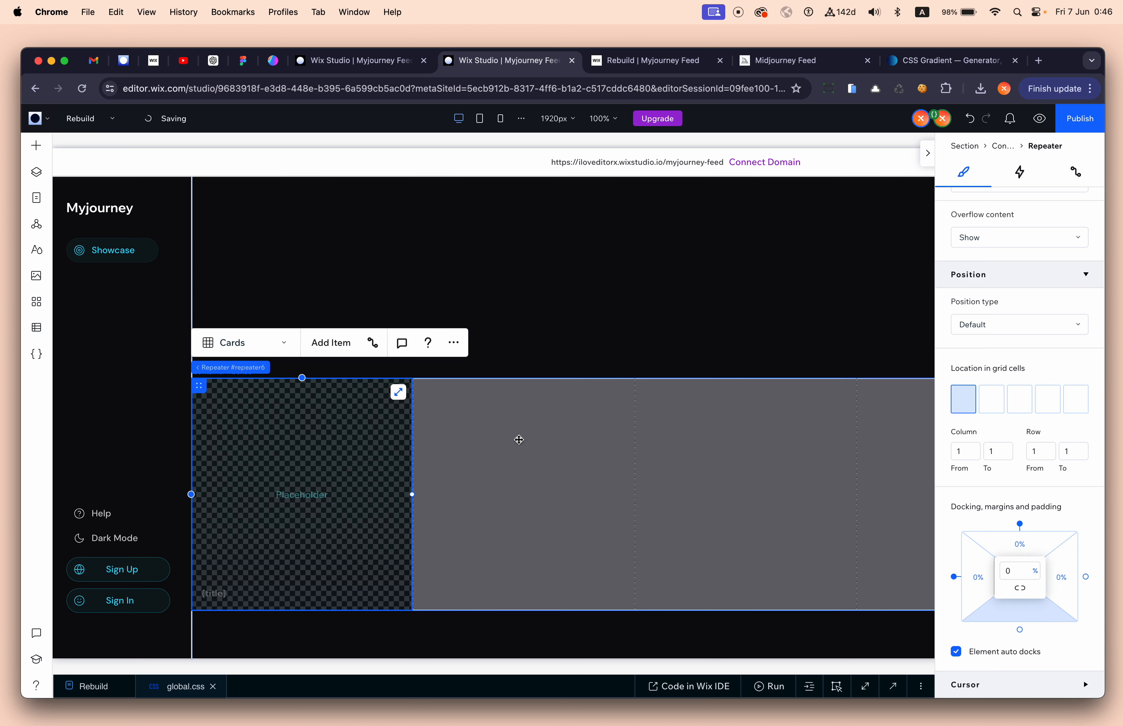
Step: Change the sizing of the grey container's single grid row from Min/max to Fraction (1fr)
click(520, 460)
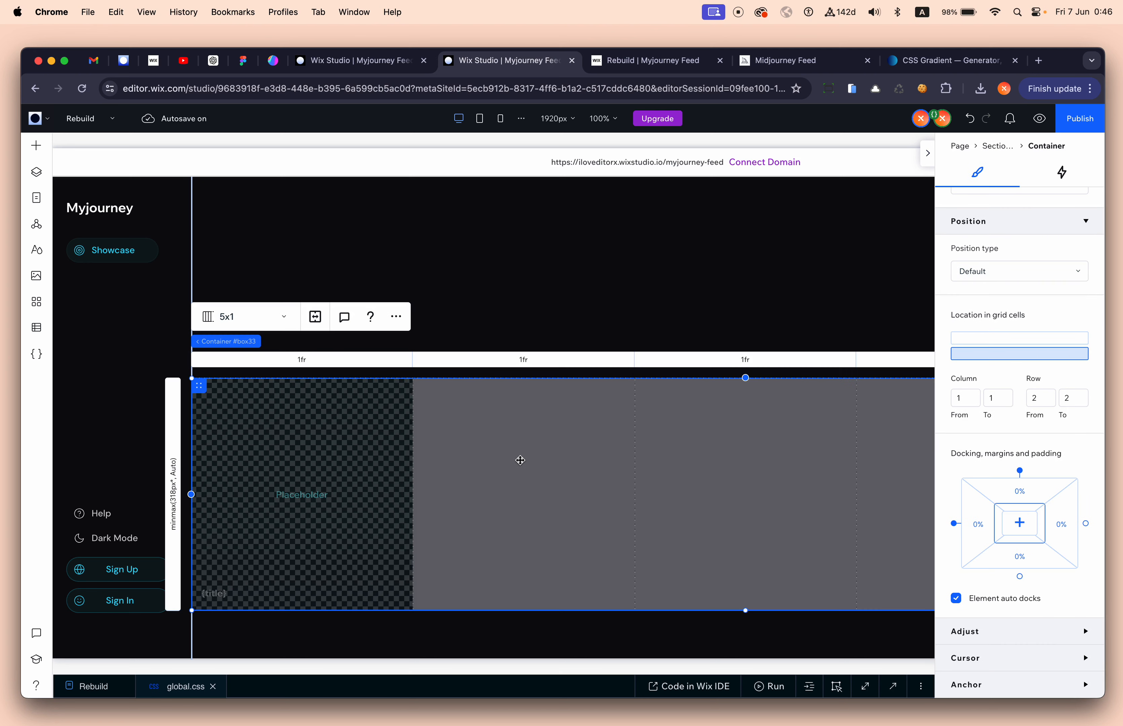
click(175, 476)
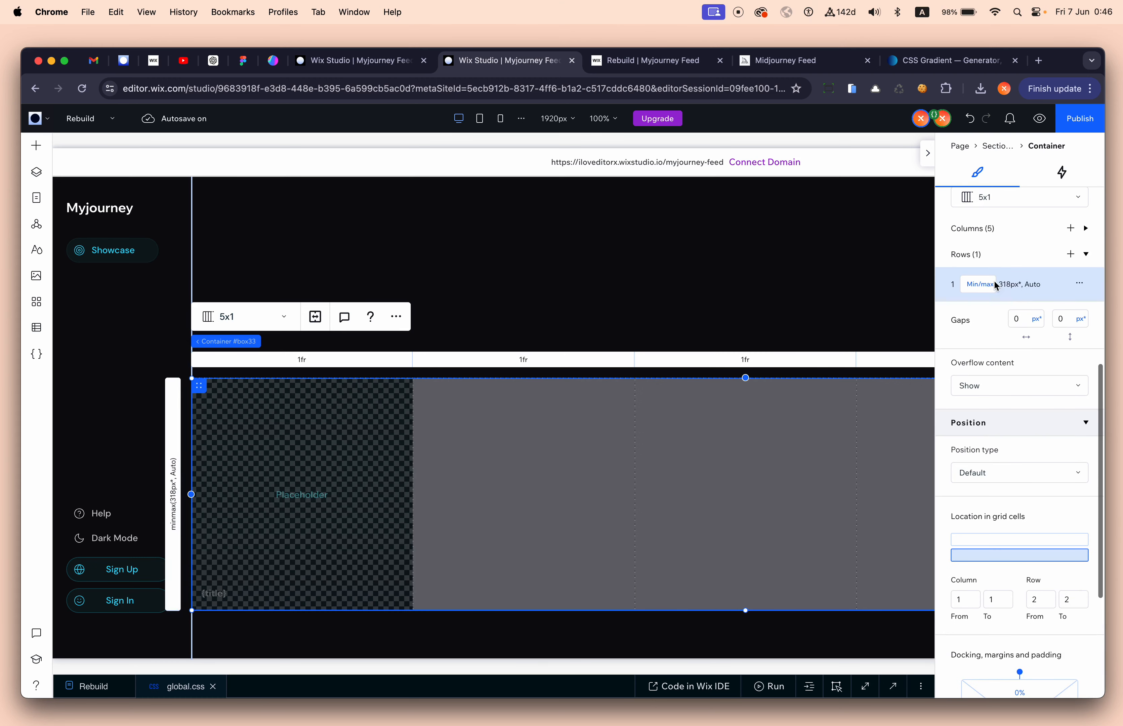
click(982, 370)
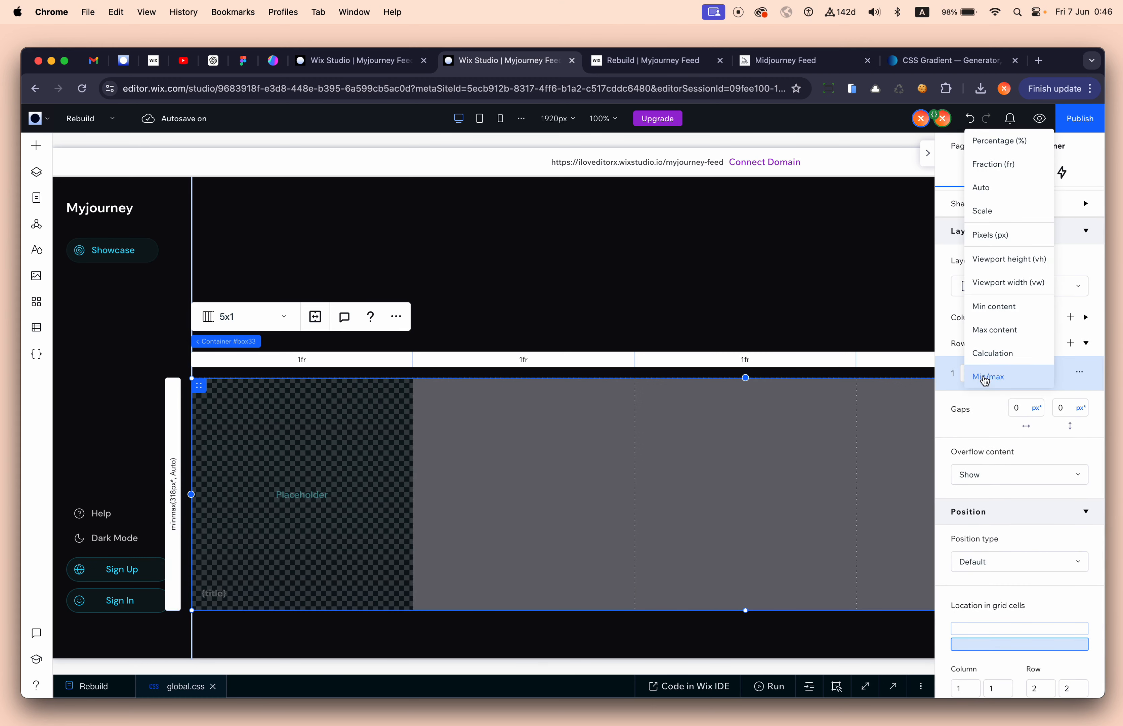
click(1018, 166)
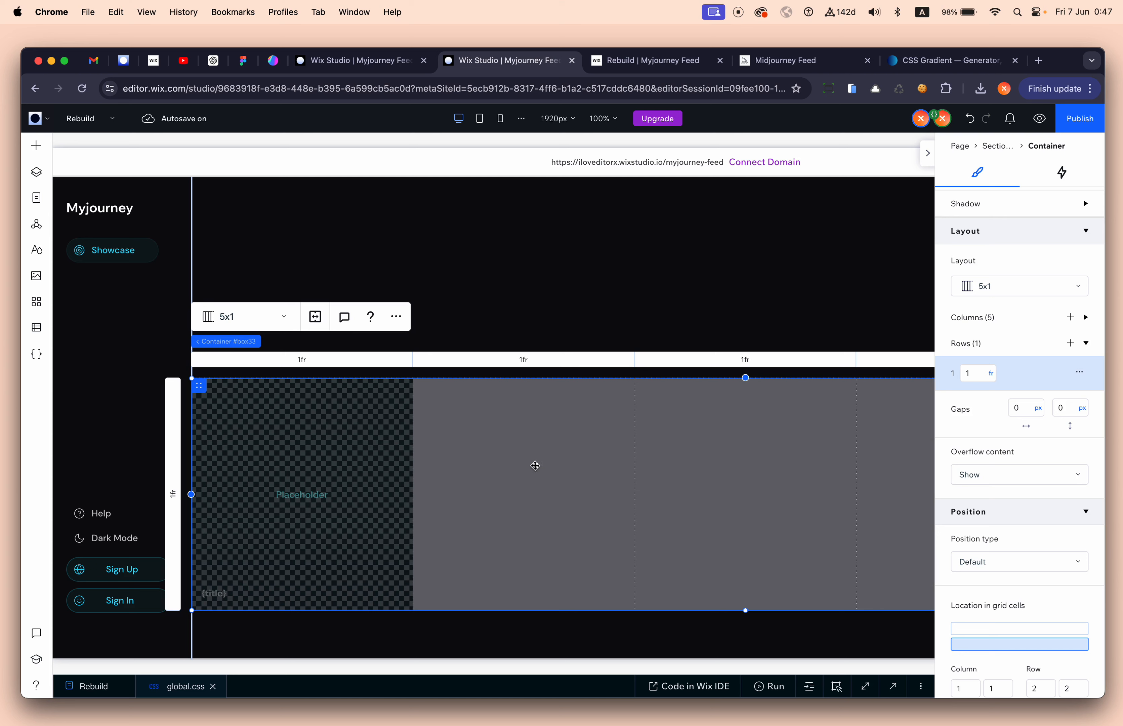
Step: Duplicate the whole repeater inside the grey container
click(293, 405)
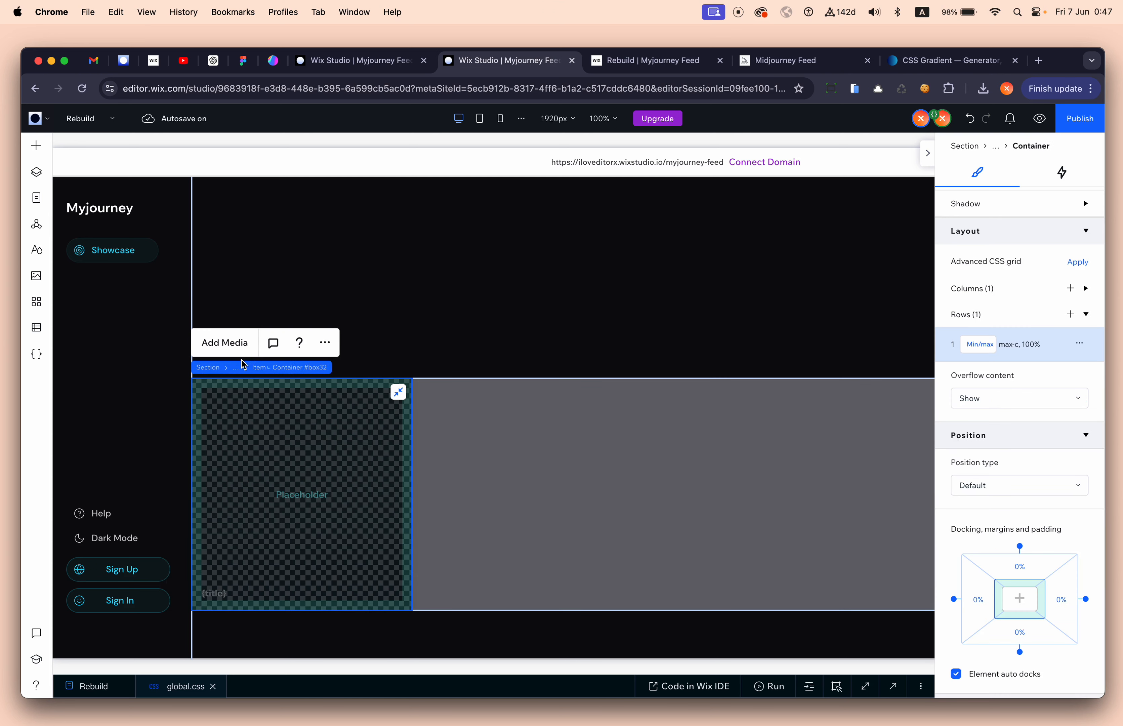
click(259, 371)
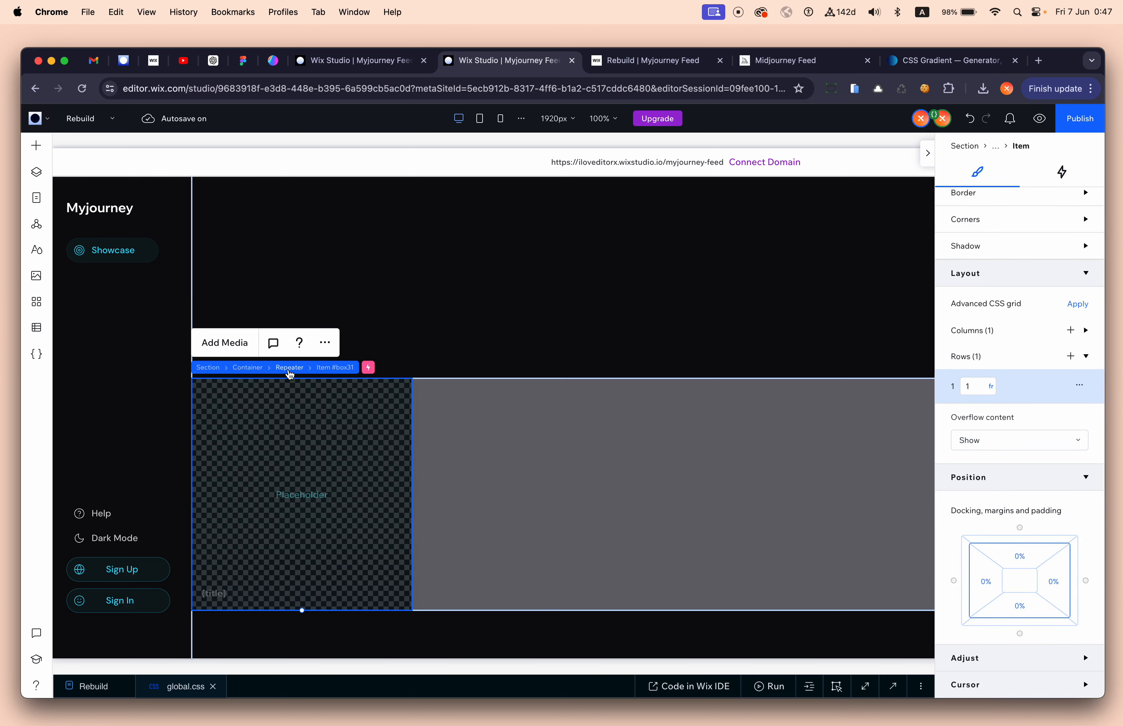
click(287, 373)
key(super+d)
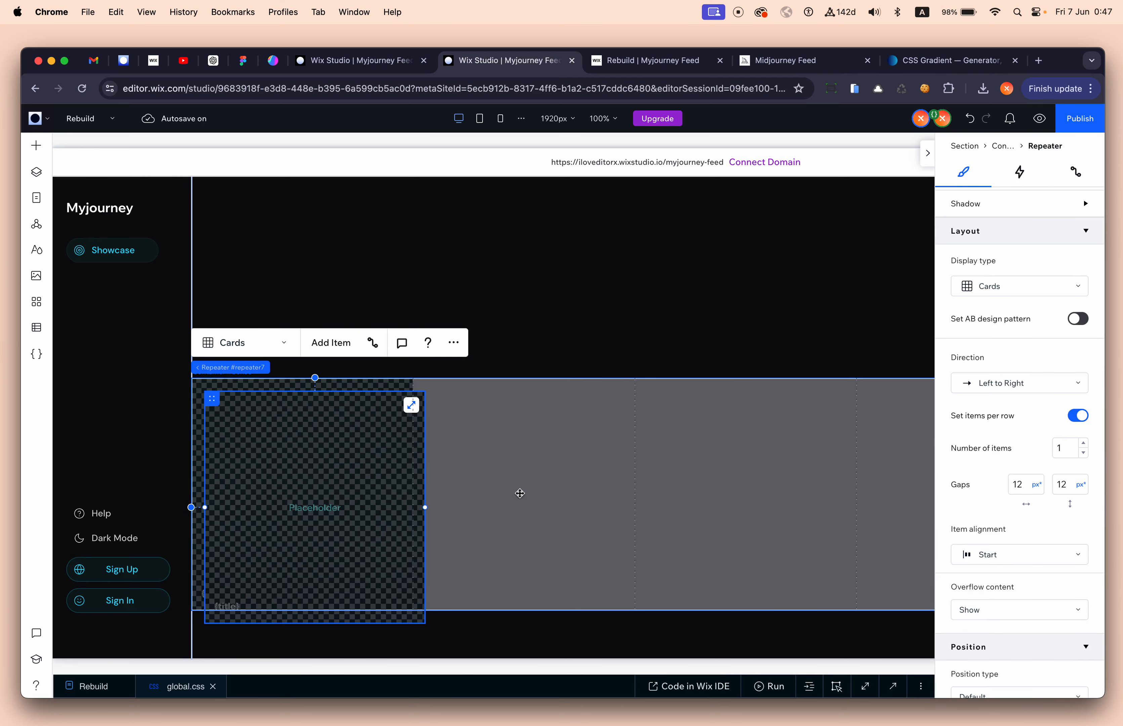
Step: Set the duplicated repeater's width to 100% and align it to the left and top of its grid area
scroll(1033, 529, up, 7)
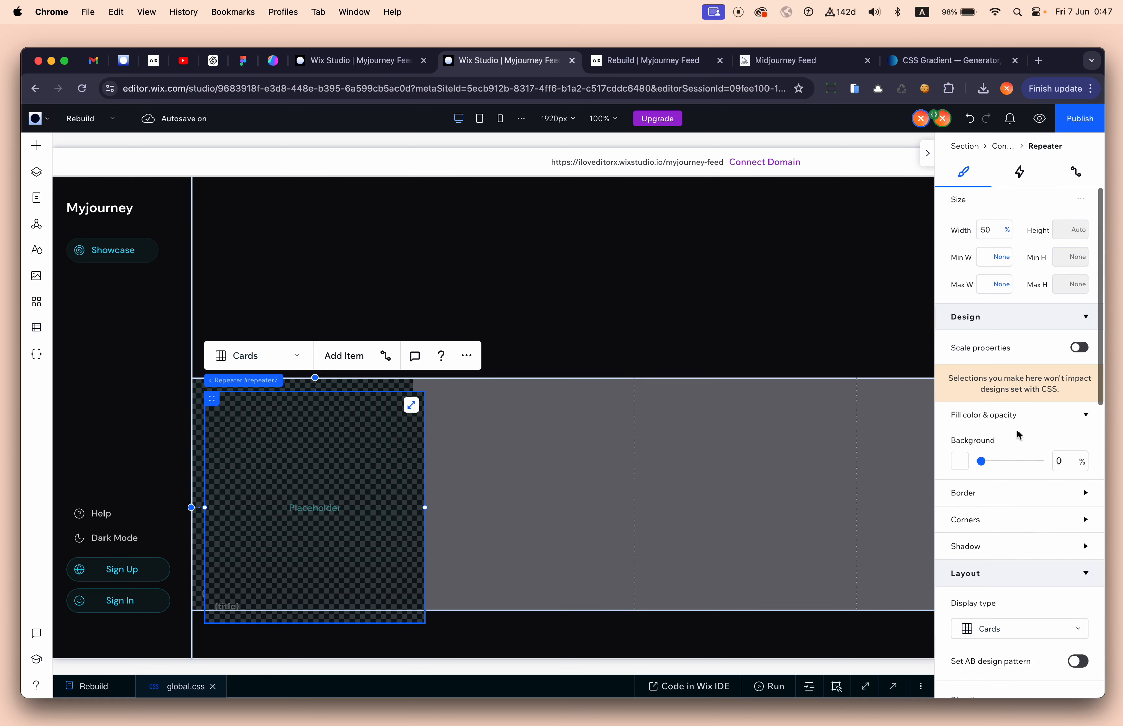
click(993, 231)
text(100)
key(Return)
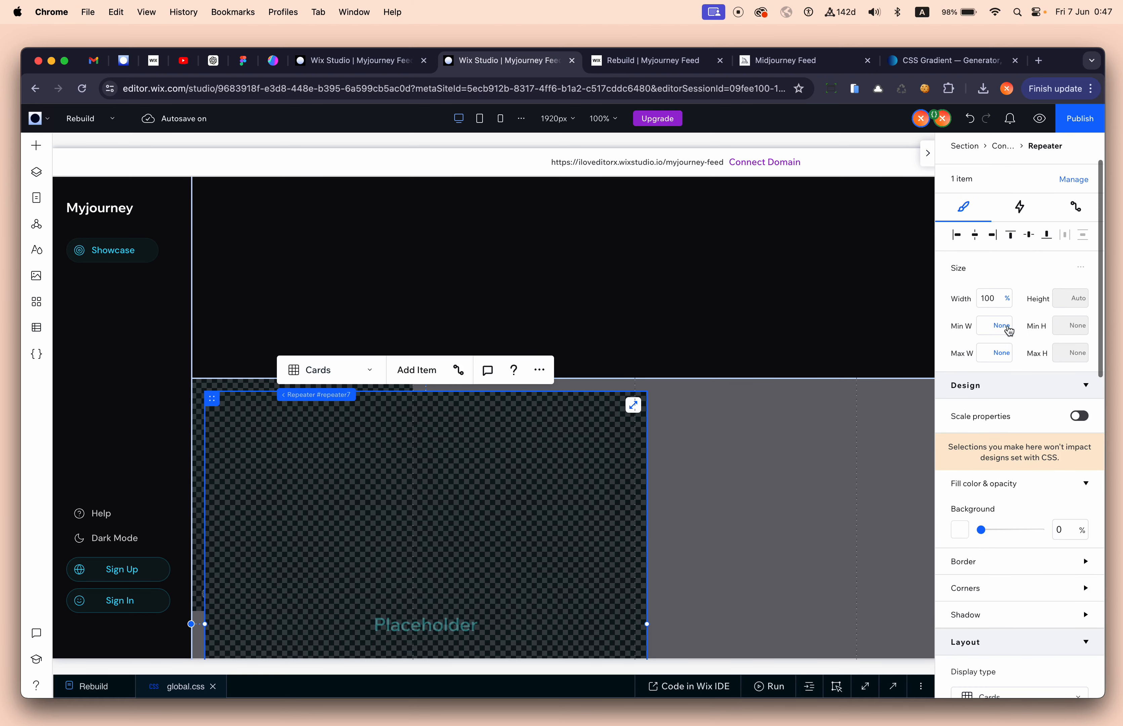
scroll(1005, 398, down, 12)
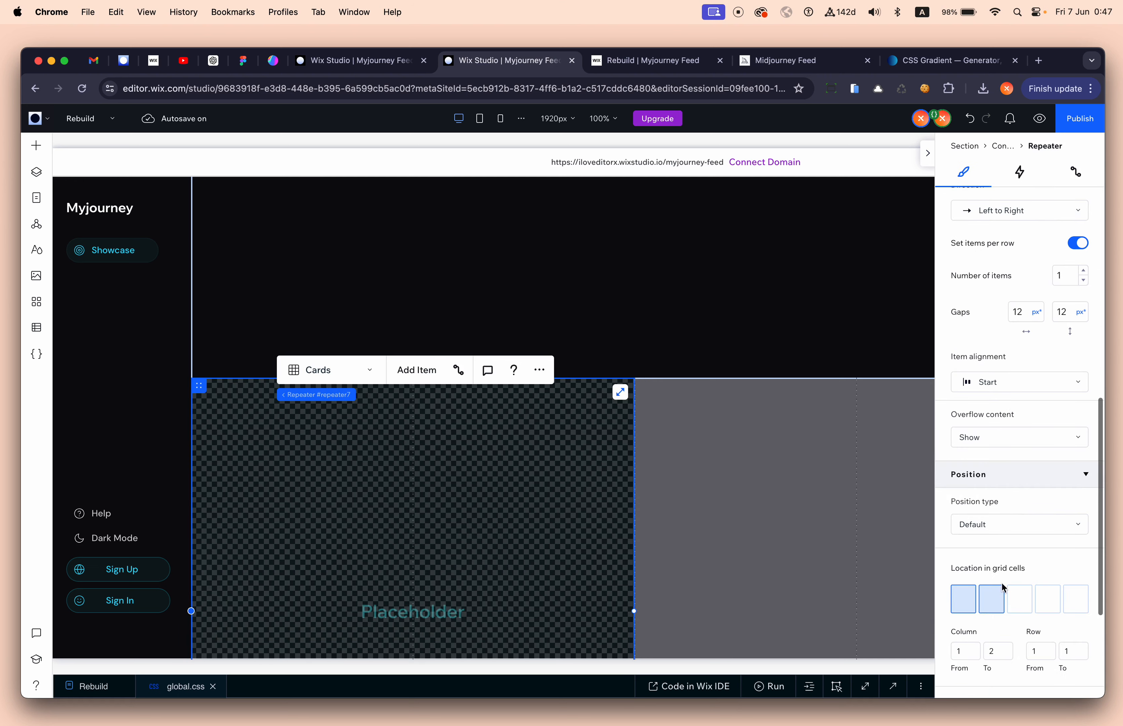
Step: Place the duplicated repeater in column 2 only of the container's five-column grid
click(992, 598)
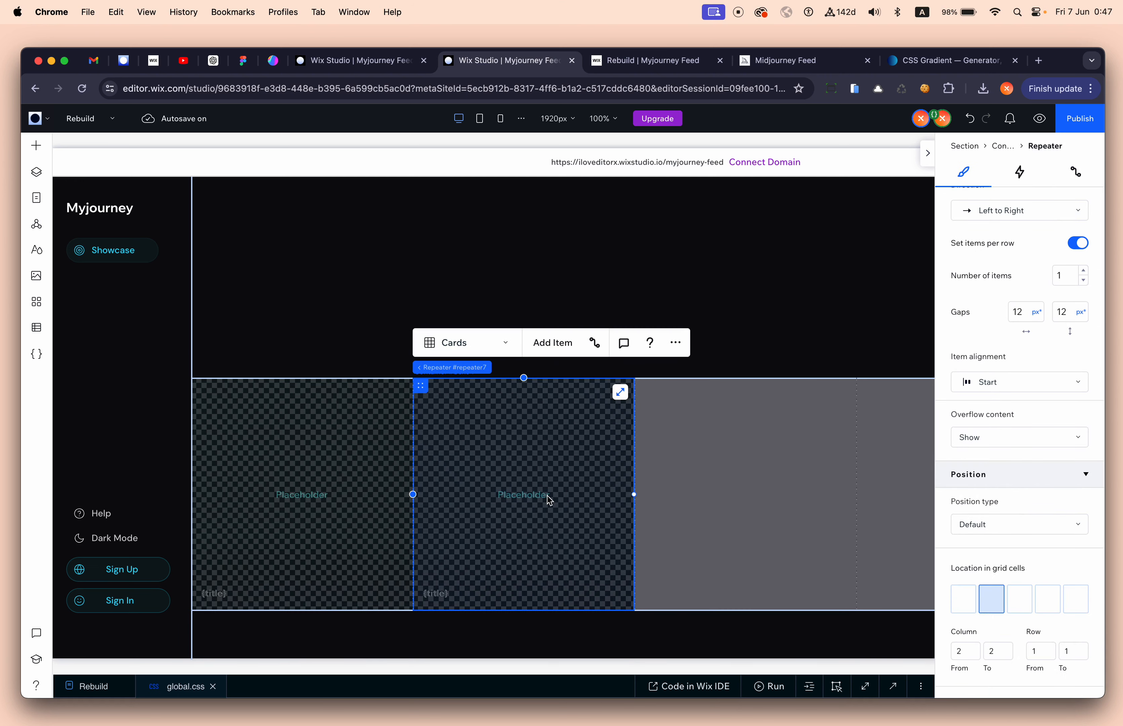
scroll(552, 496, right, 5)
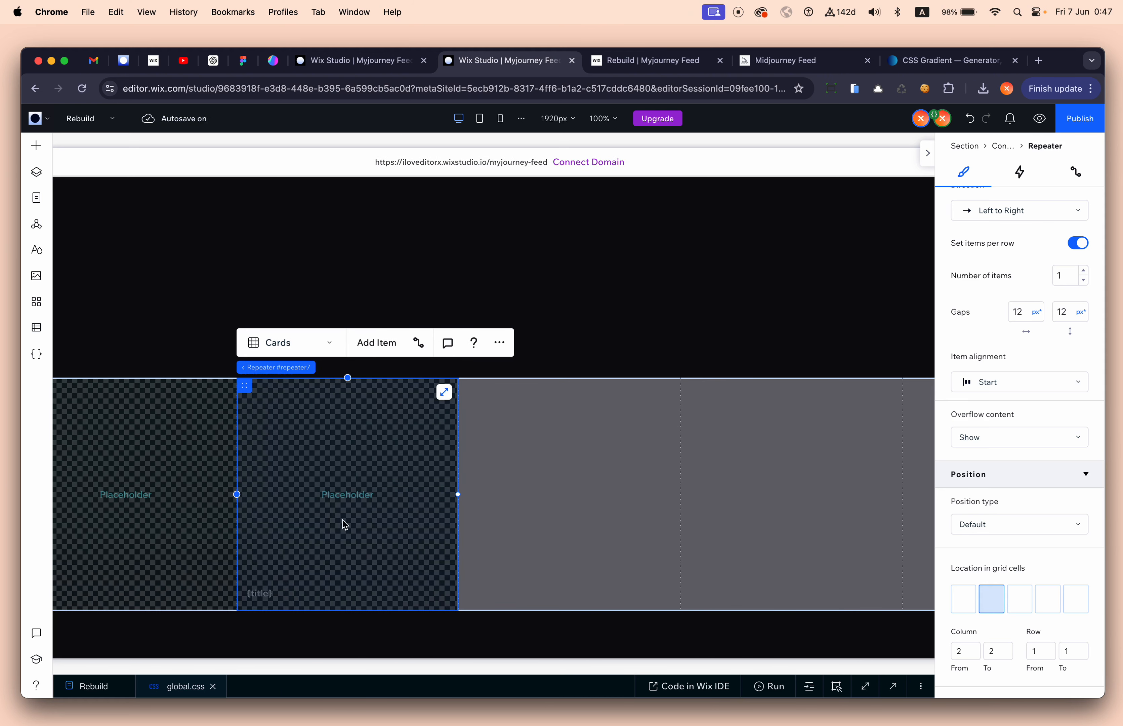
scroll(344, 520, right, 6)
scroll(582, 482, left, 10)
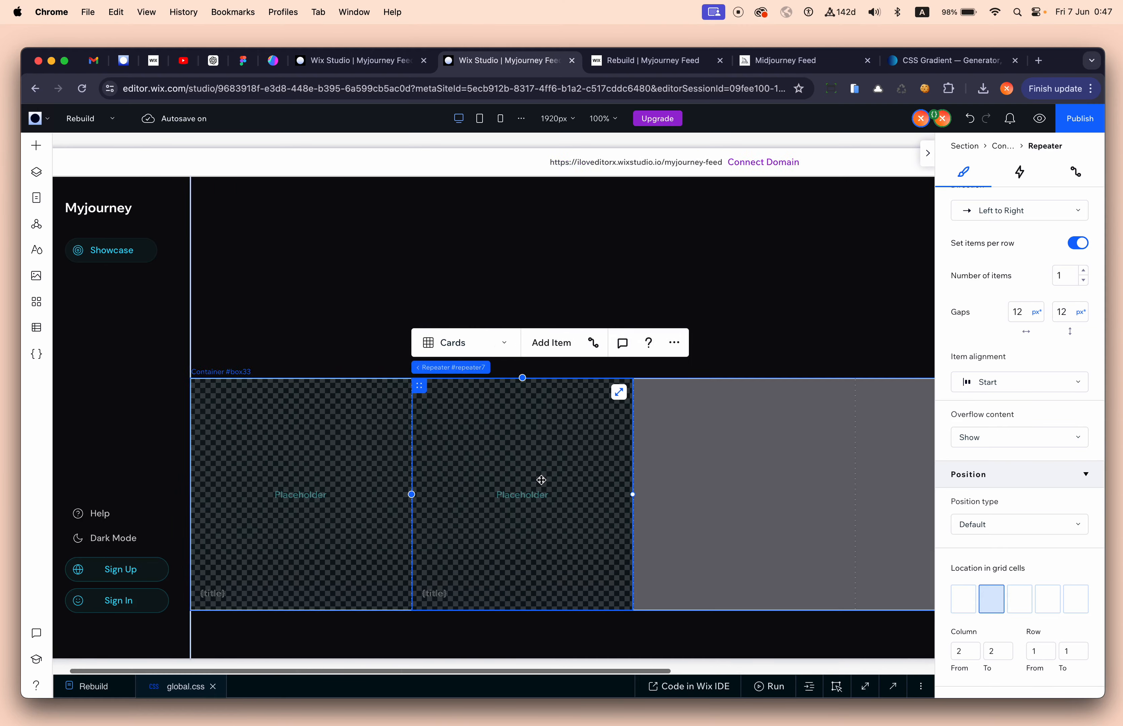
click(345, 67)
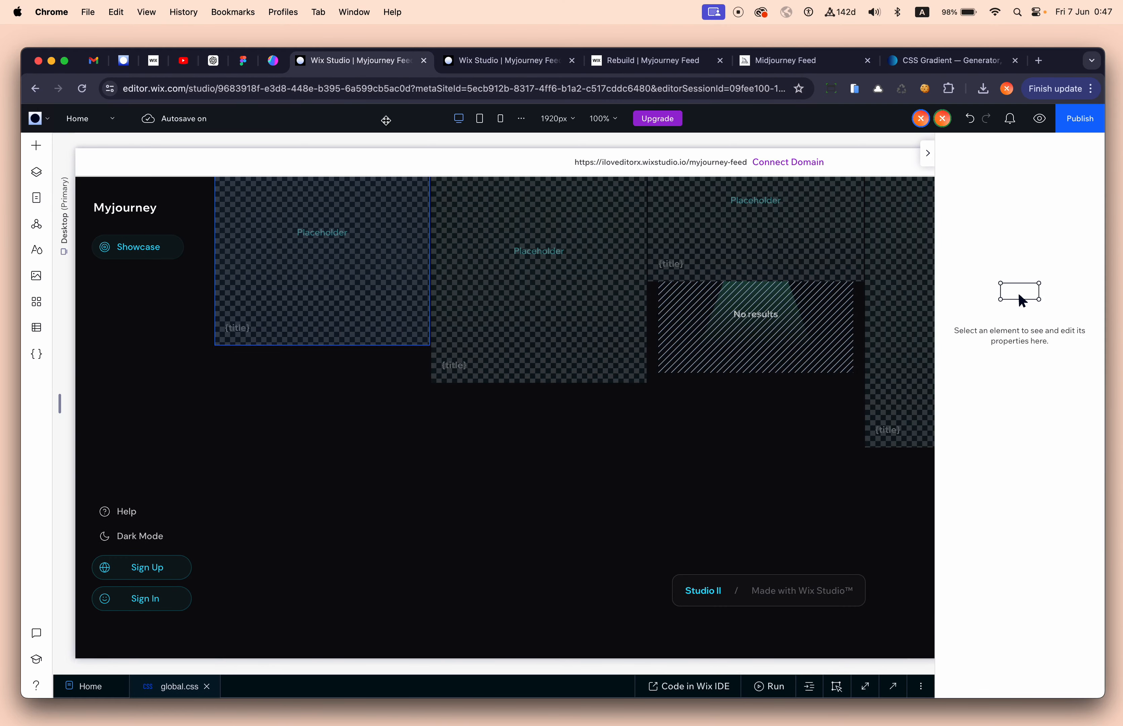
click(468, 67)
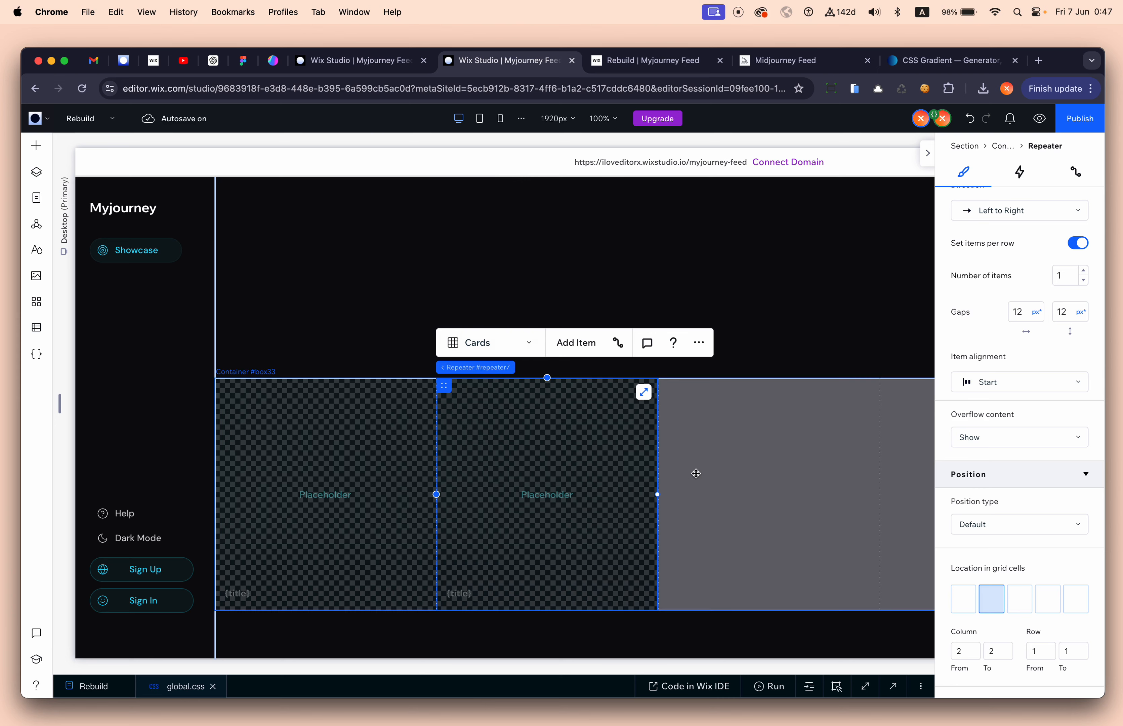
Step: Set the horizontal gap between the grey container's grid columns to 2 px
scroll(696, 473, down, 2)
click(718, 430)
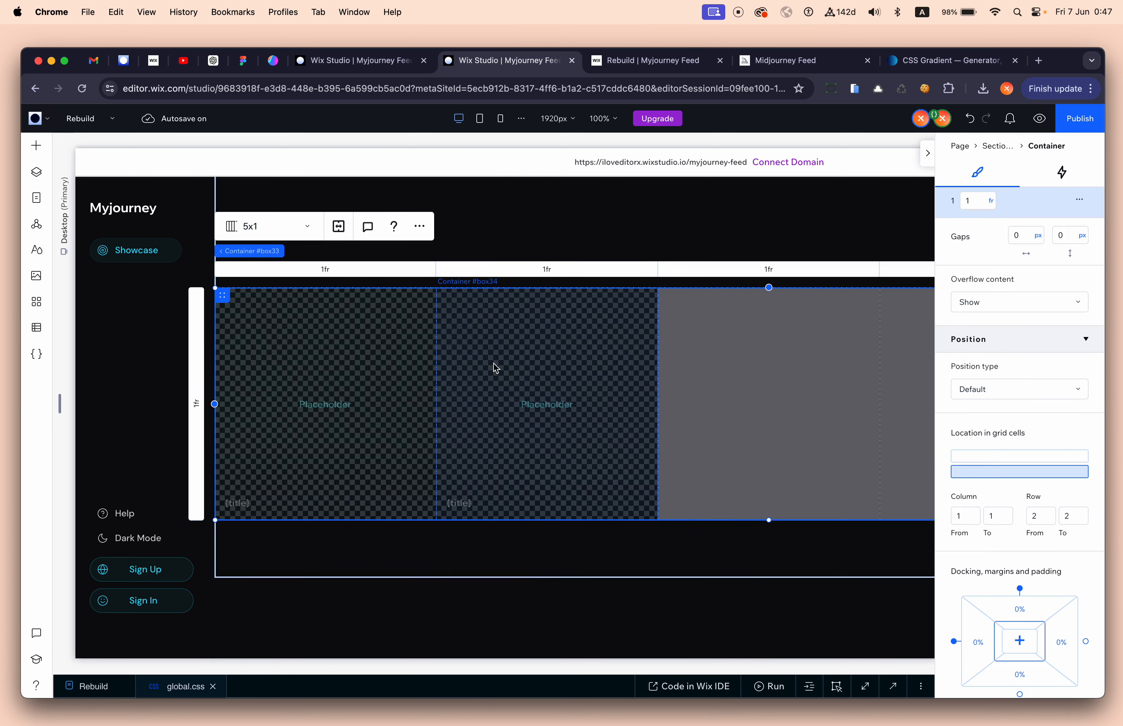
scroll(443, 365, up, 5)
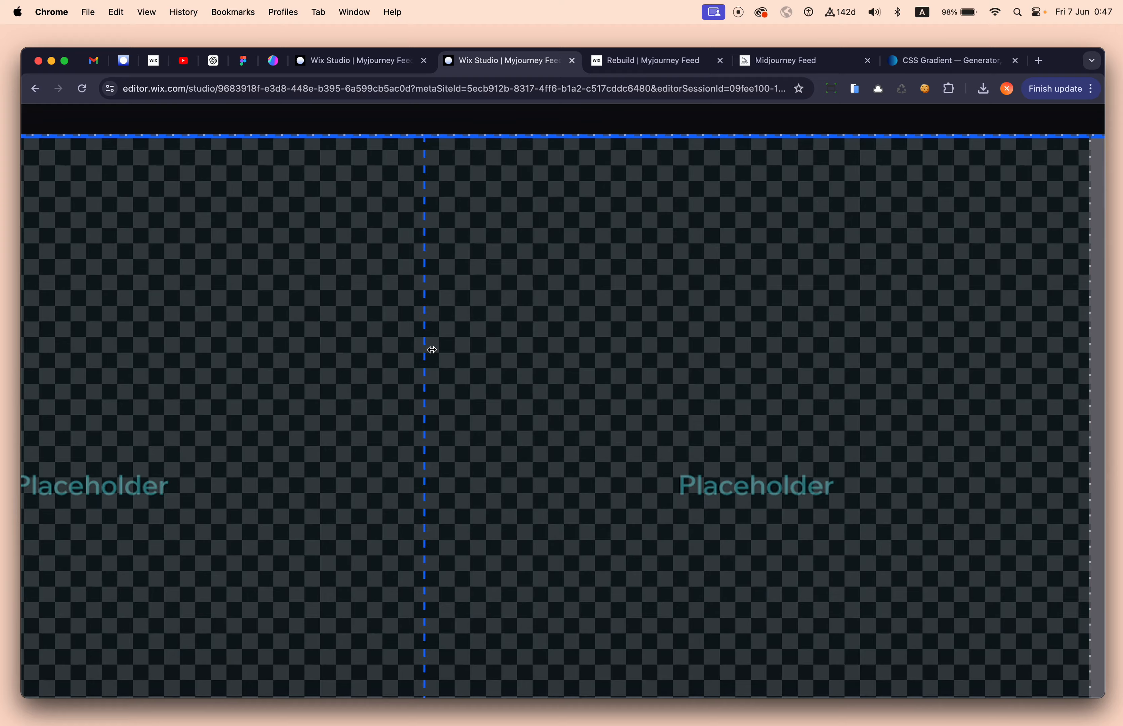
scroll(439, 359, down, 5)
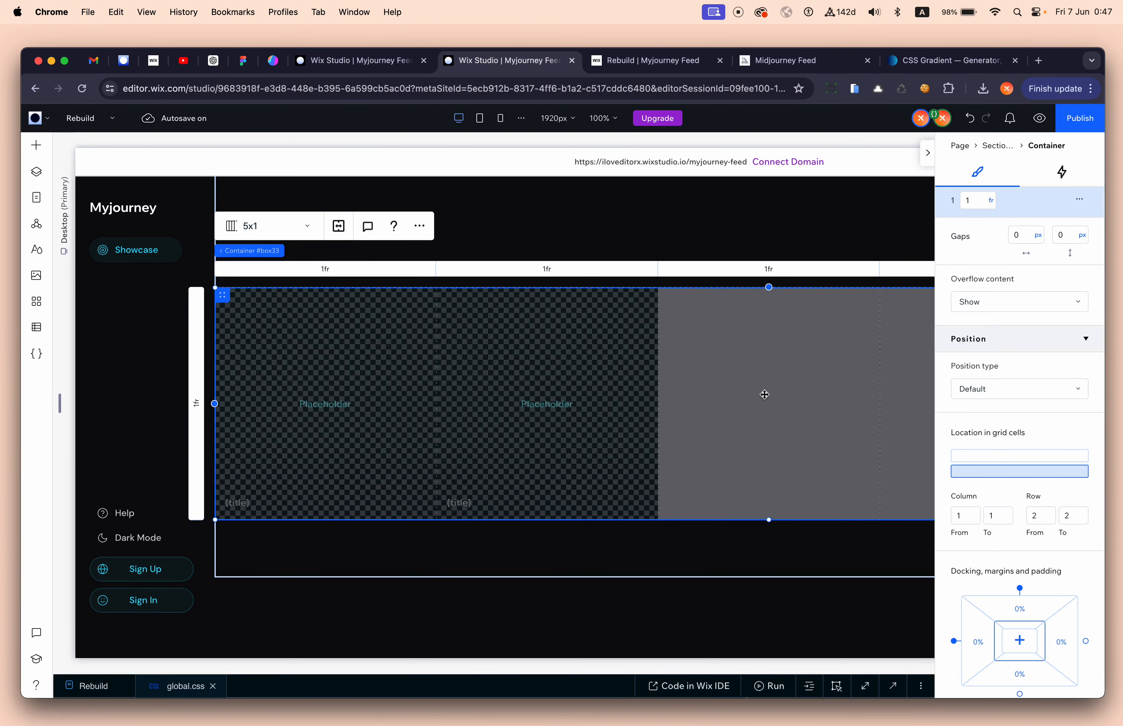
click(1025, 242)
key(Return)
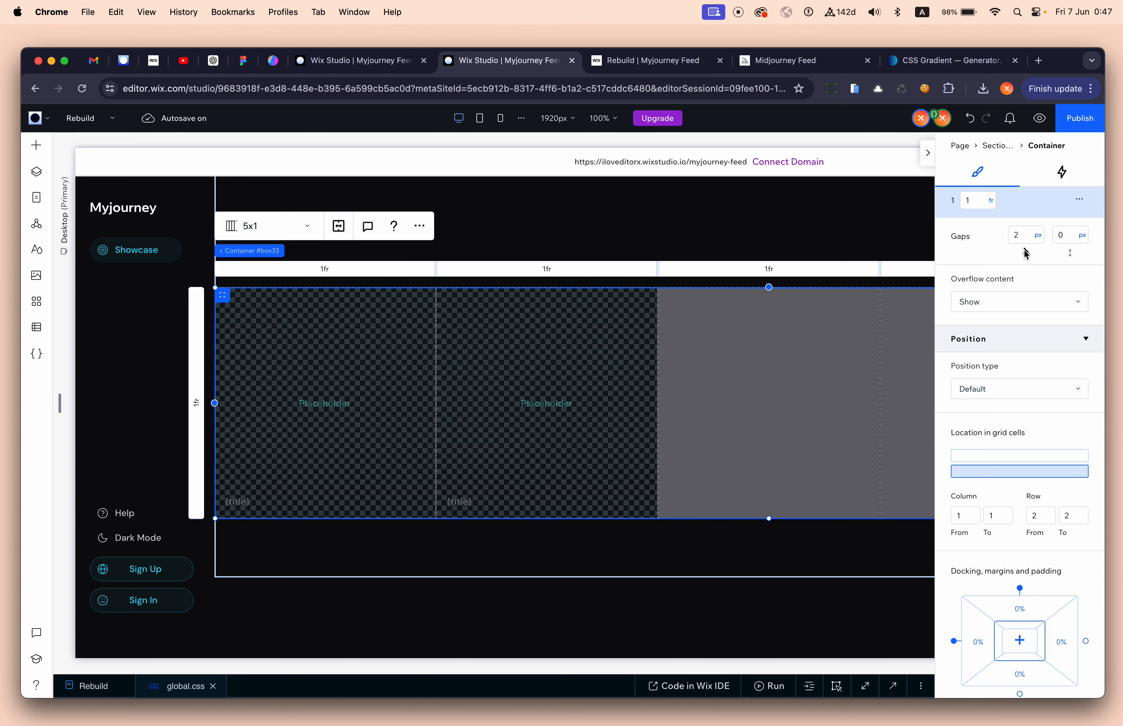
Step: Duplicate the item inside the first column's repeater
click(523, 563)
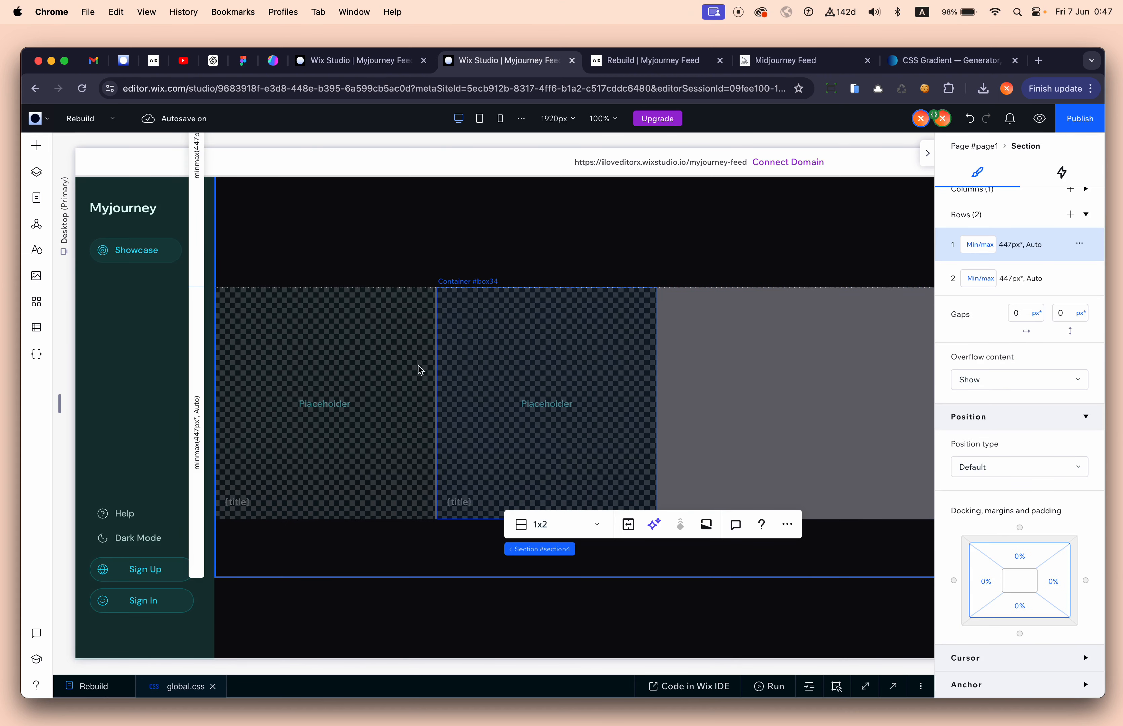
click(372, 347)
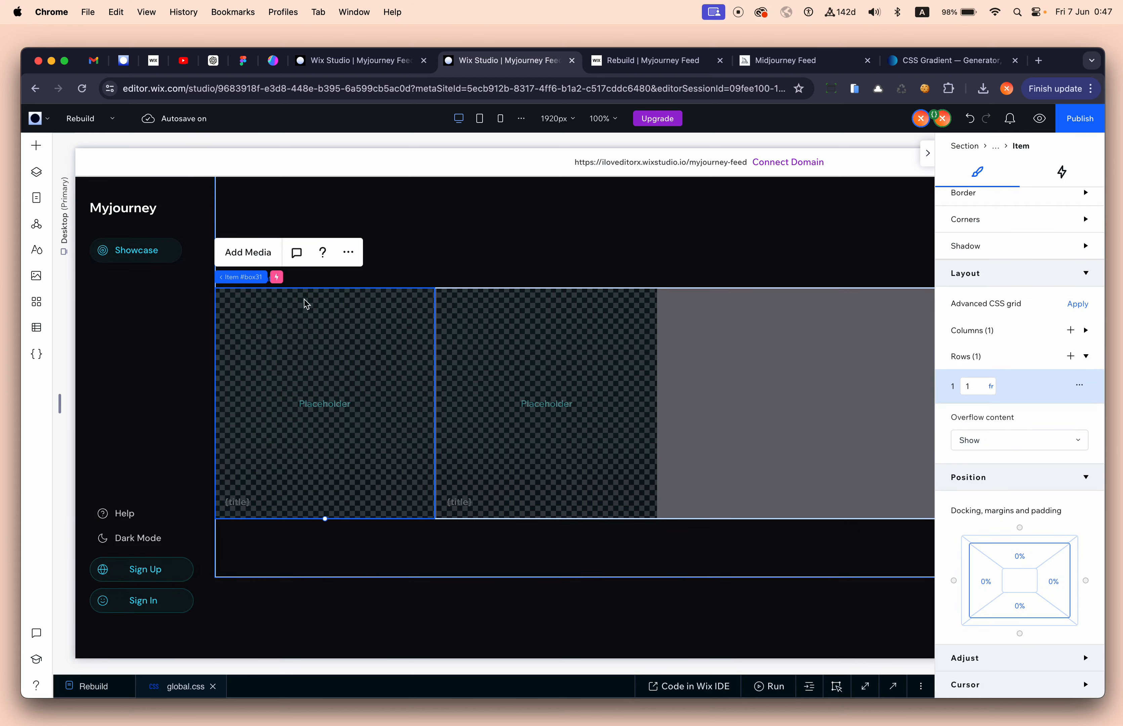
key(super+d)
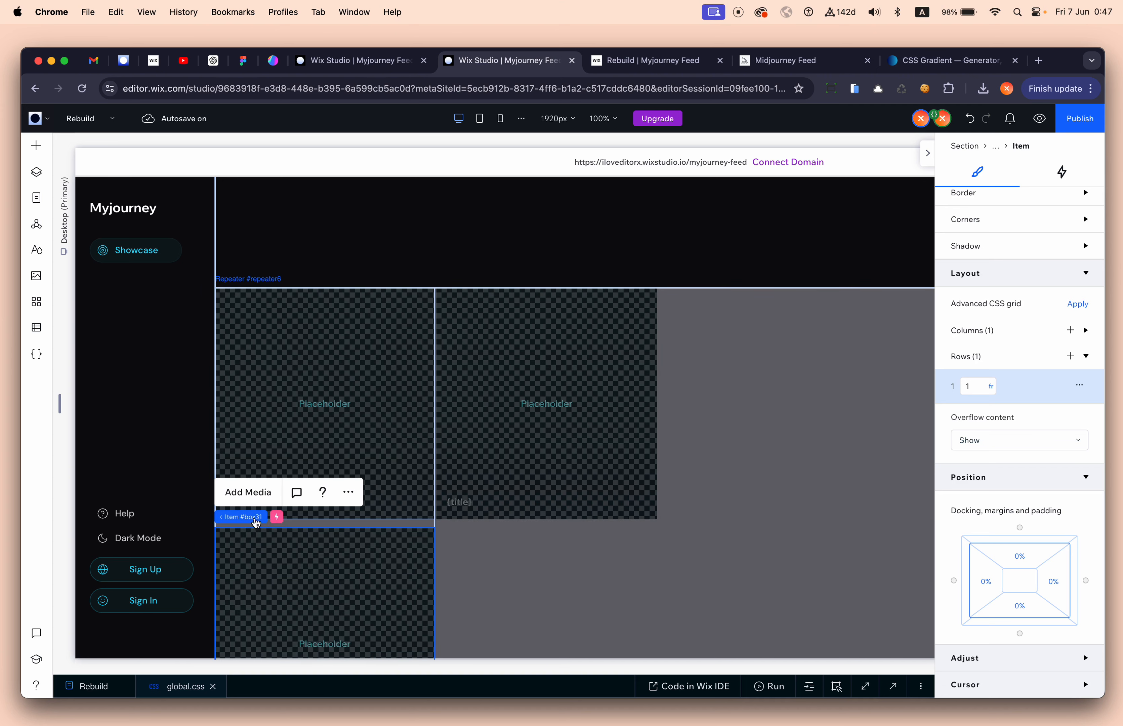
Step: Set the vertical gap between the first column repeater's items to 2 px
click(256, 522)
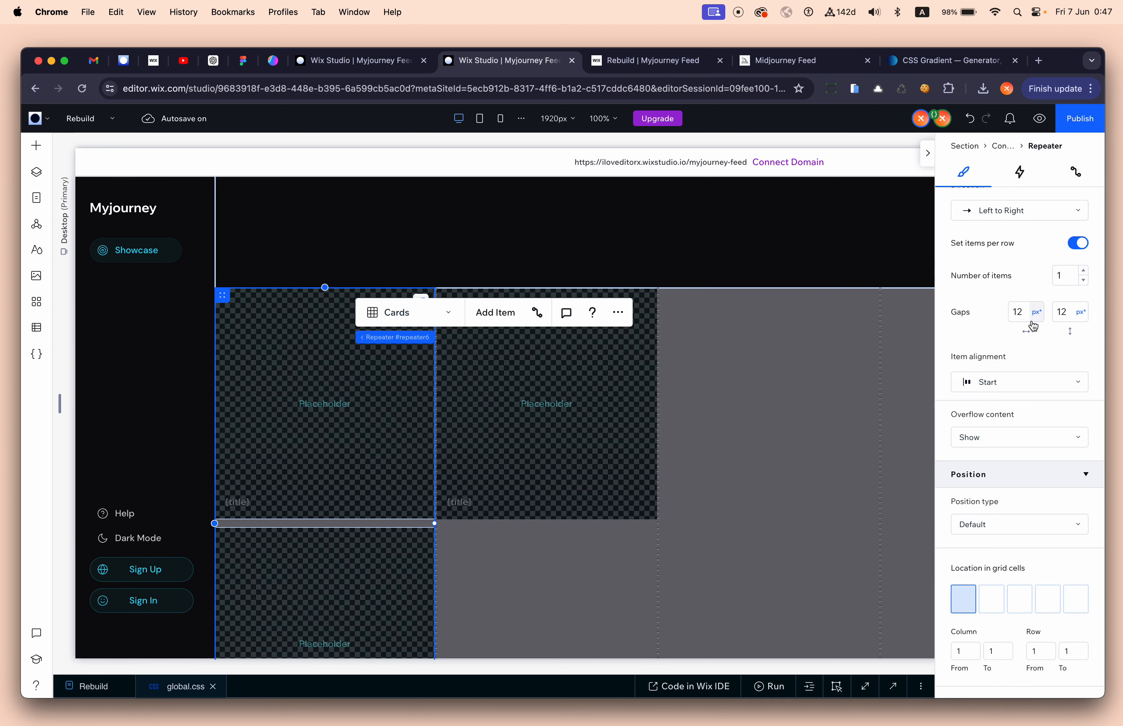
click(1066, 315)
text(2px)
key(Return)
scroll(1071, 297, down, 5)
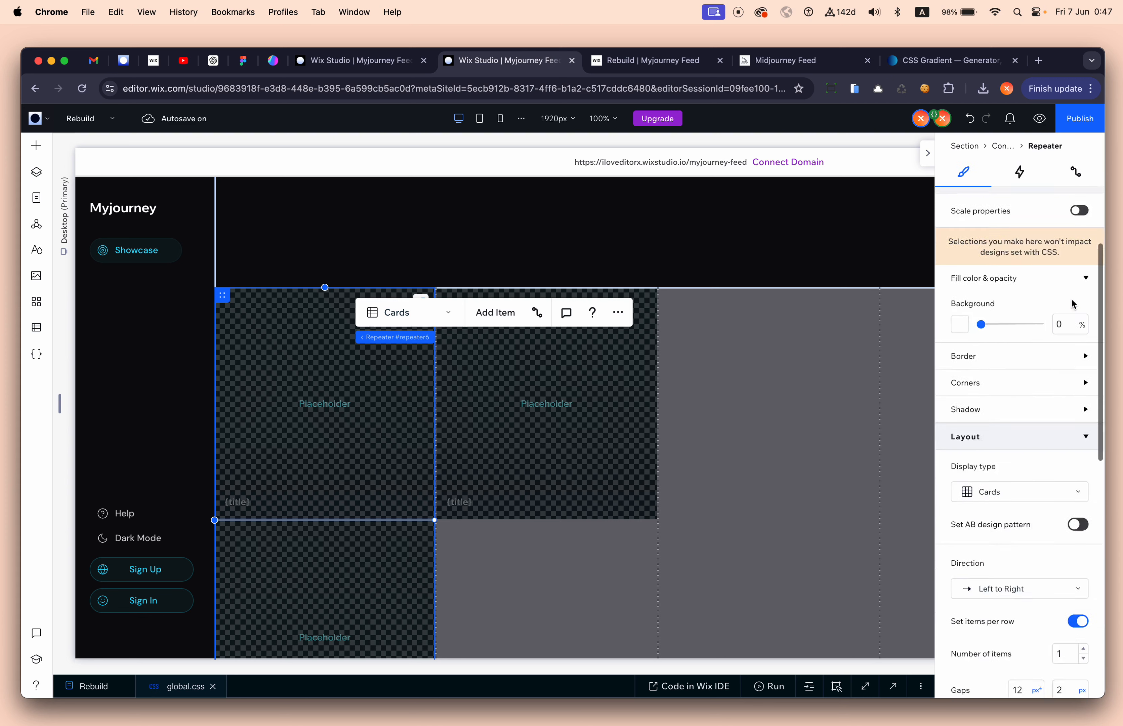
Step: Set the vertical item gap of the second column's repeater to 2 px
click(601, 474)
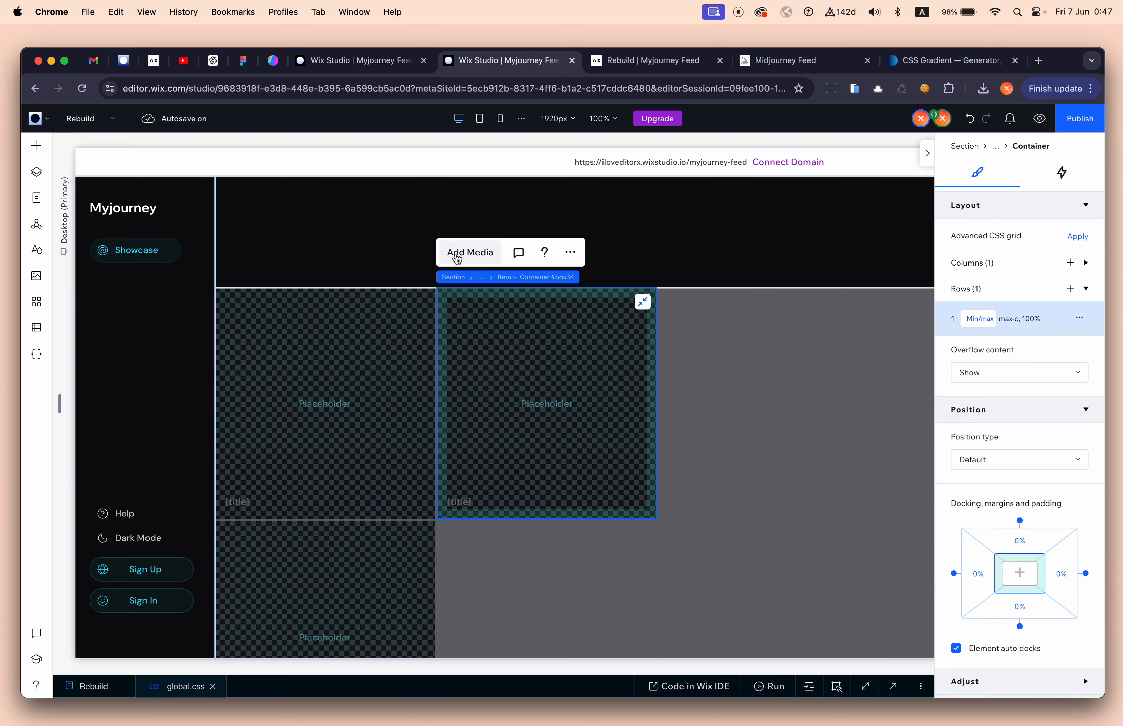
click(512, 282)
click(535, 282)
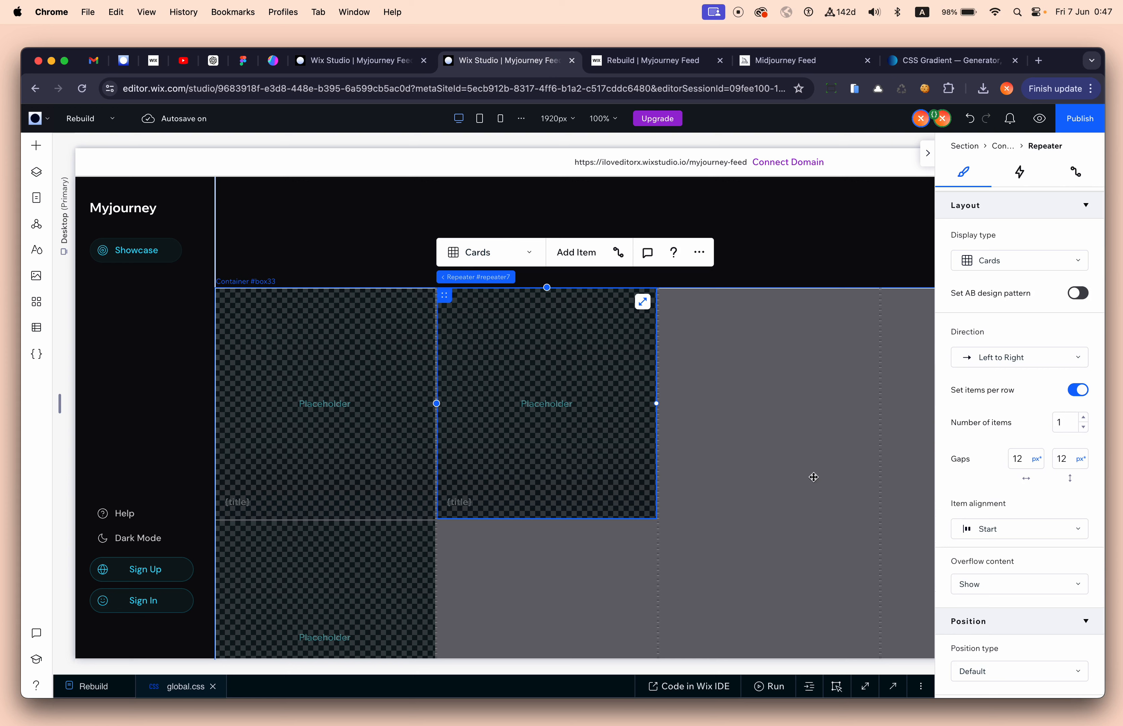
click(1070, 460)
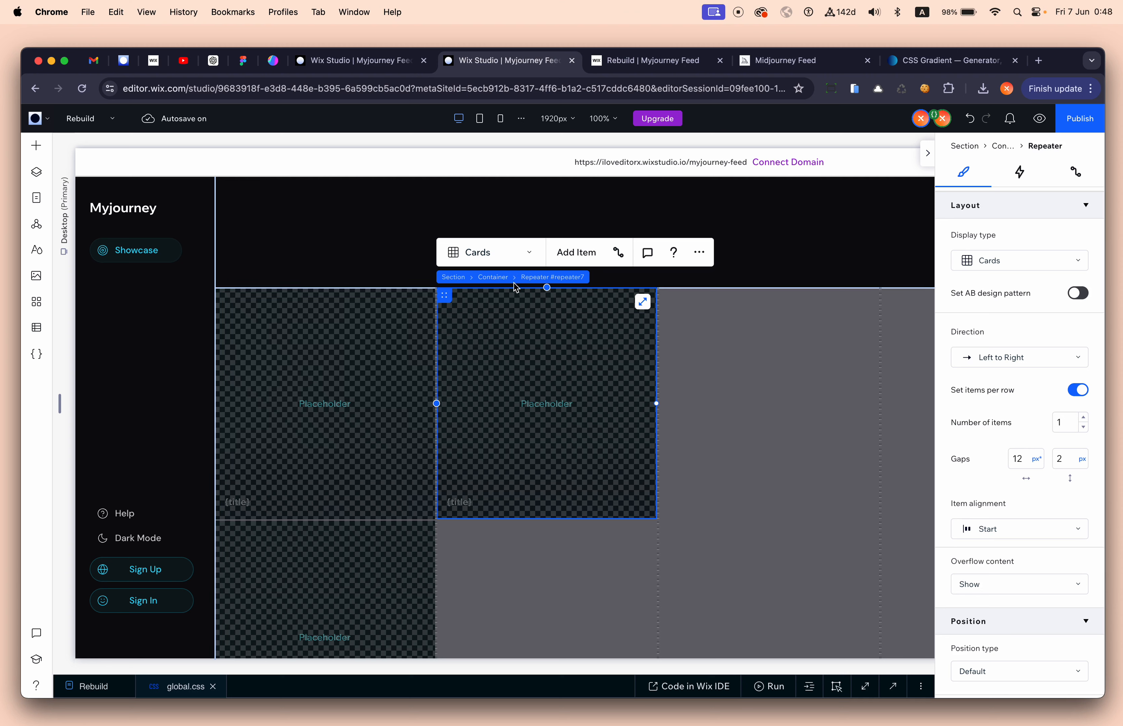
Step: Undo duplicating the whole second repeater and duplicate only the item inside it instead
key(super+d)
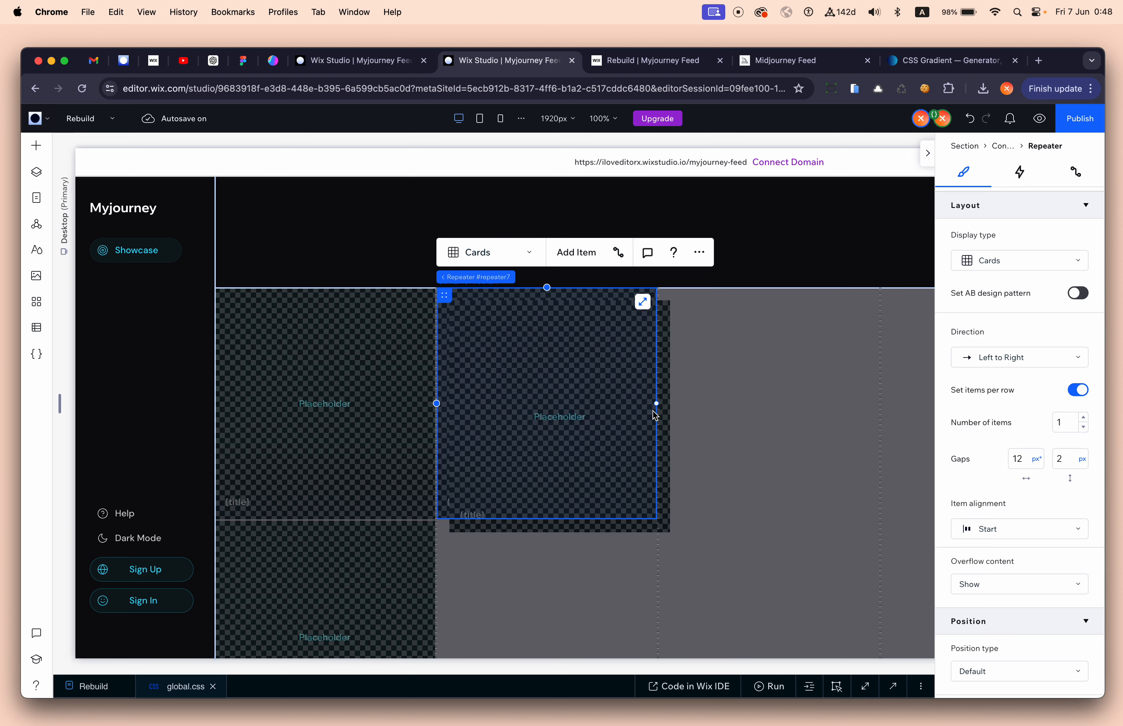
key(super+z)
click(523, 324)
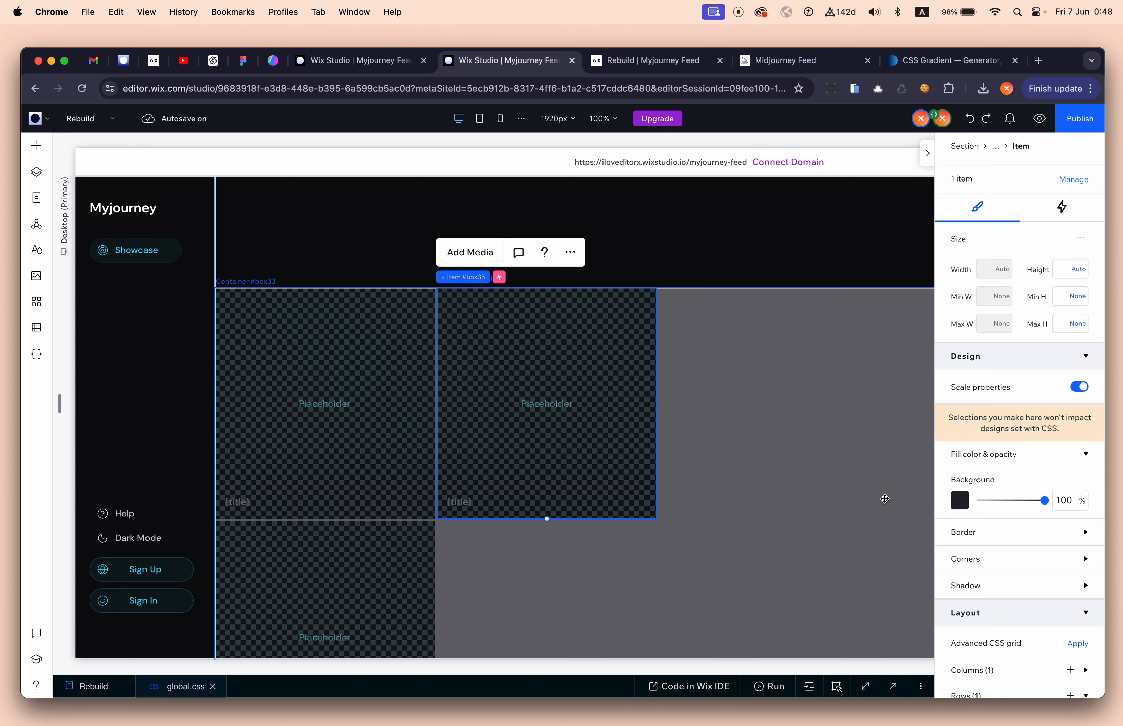
scroll(810, 470, down, 3)
click(809, 470)
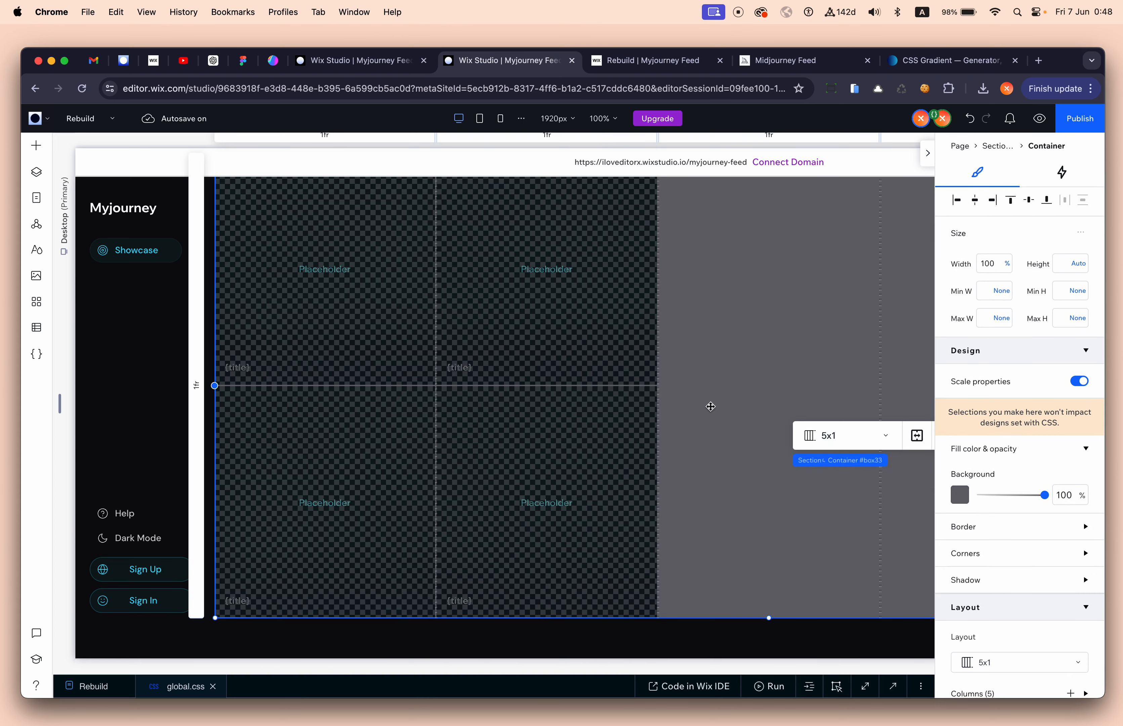
Step: Replace the image of the upper item in the second column's repeater with the uploaded Frame 21.png
scroll(689, 389, up, 4)
scroll(688, 389, up, 4)
scroll(689, 389, left, 3)
scroll(689, 389, down, 8)
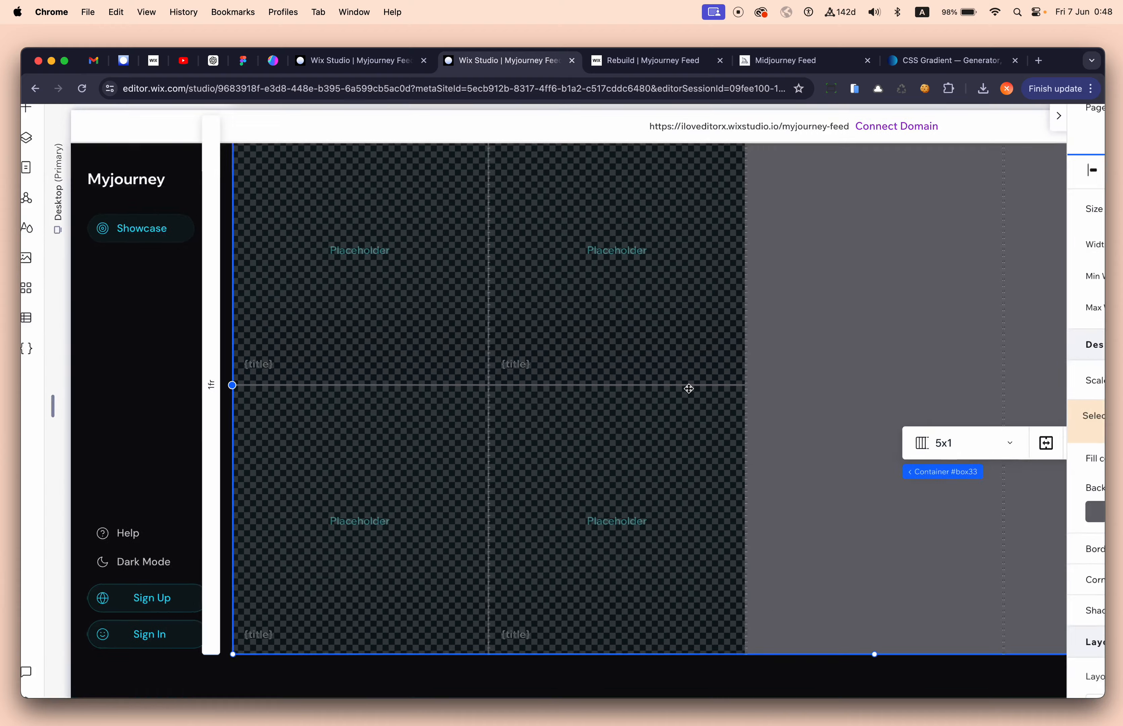
right_click(489, 318)
mouse_move(547, 124)
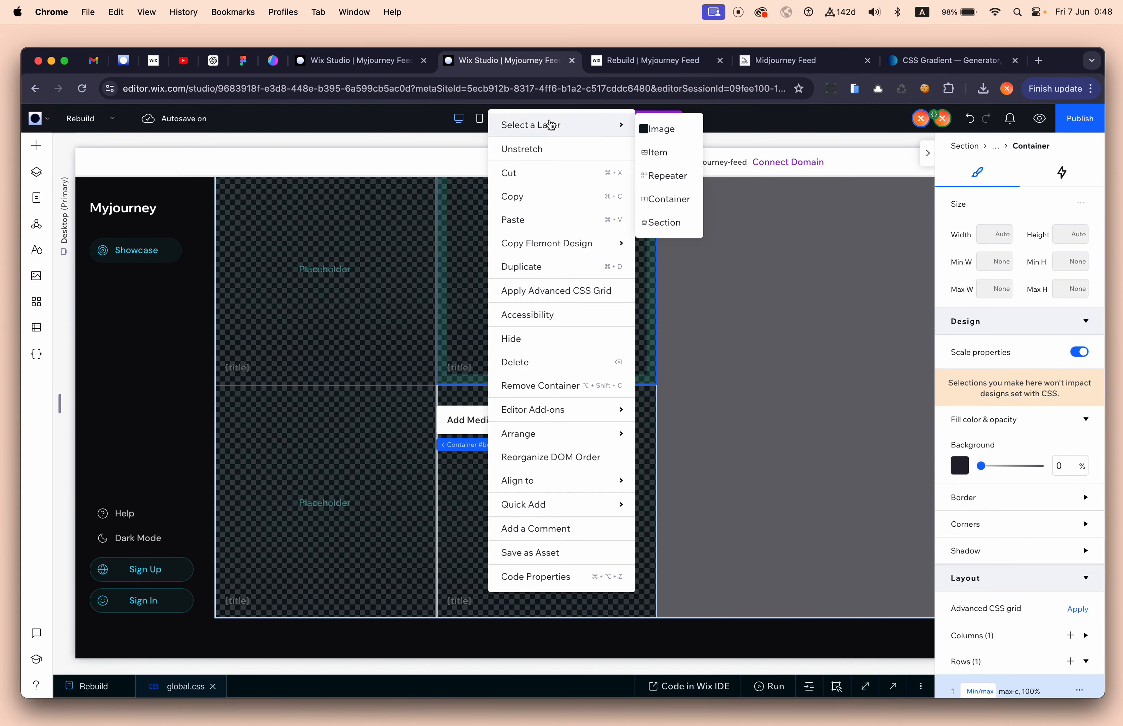
click(669, 134)
click(1048, 175)
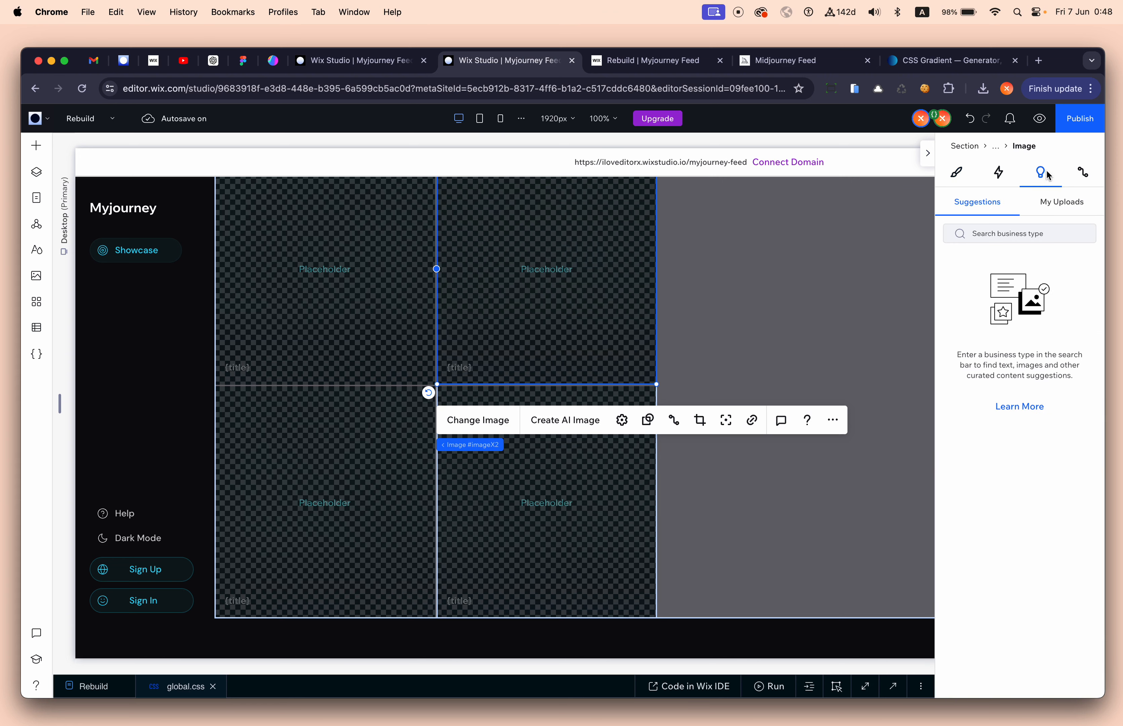
click(1069, 205)
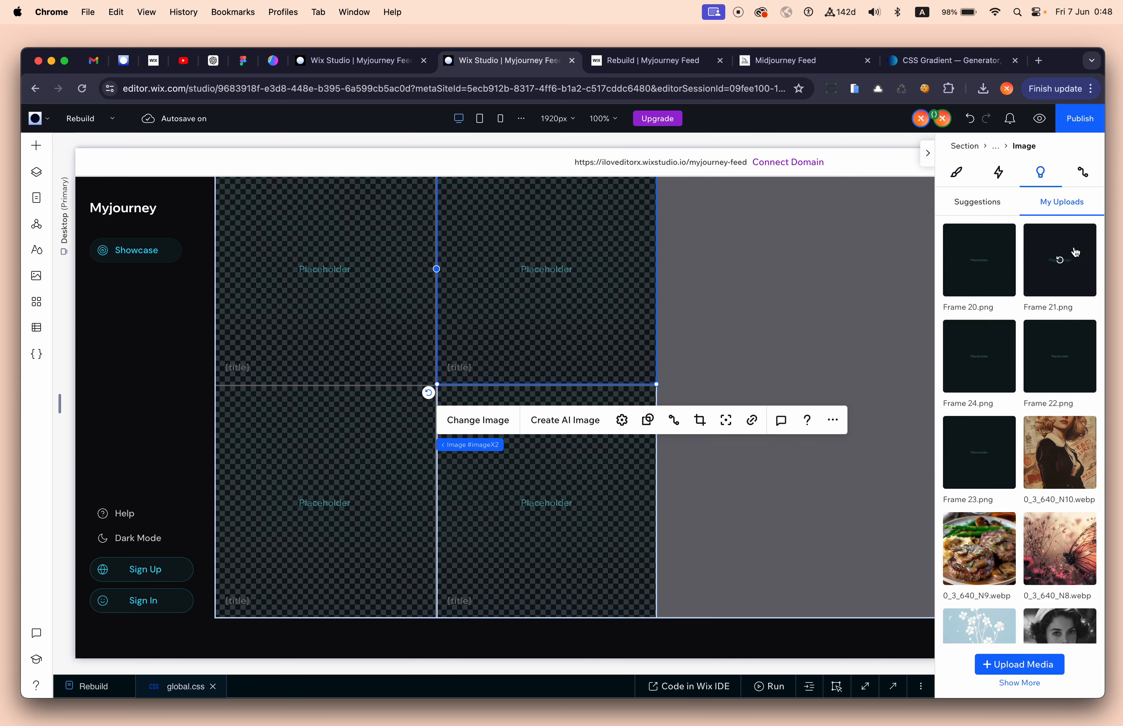
click(1074, 251)
click(816, 286)
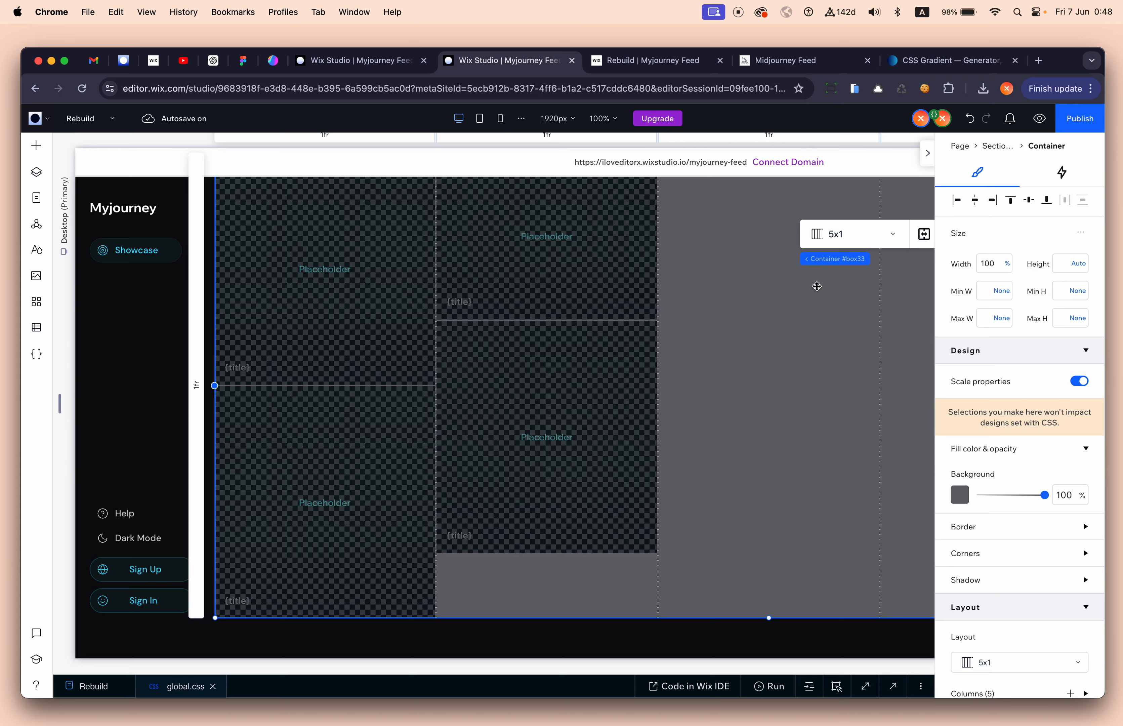
Step: Examine the two filled columns and the container's empty ones, and compare them with the feed layout on the Home page
scroll(698, 343, up, 3)
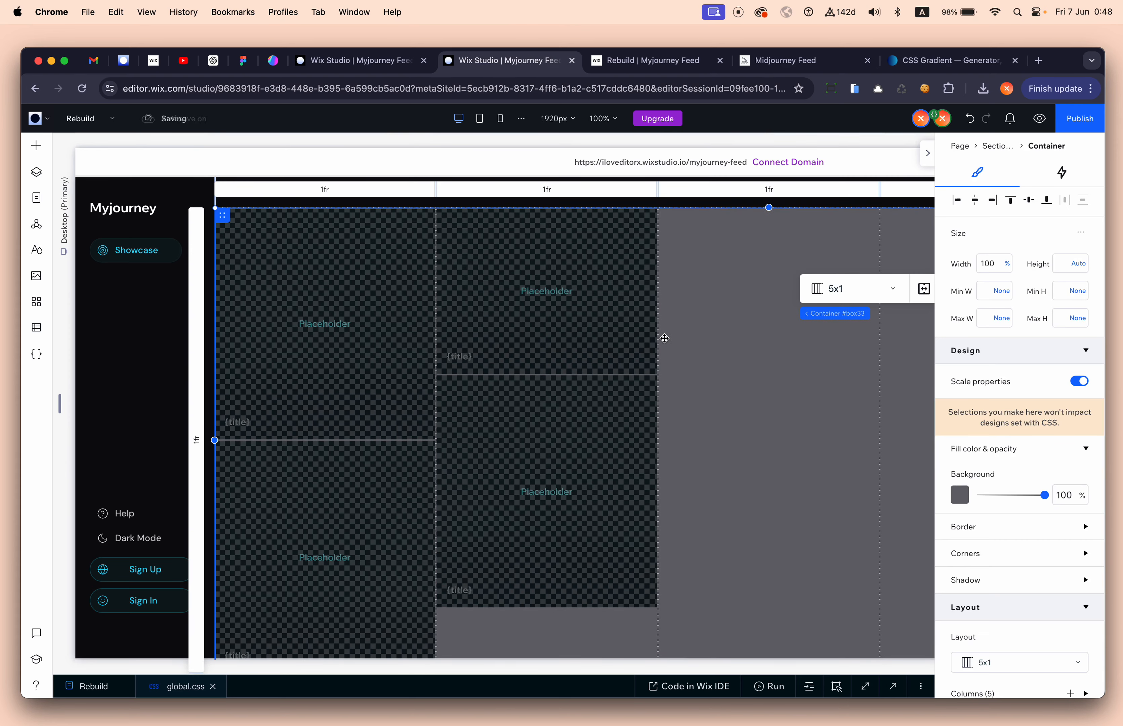
scroll(627, 372, down, 2)
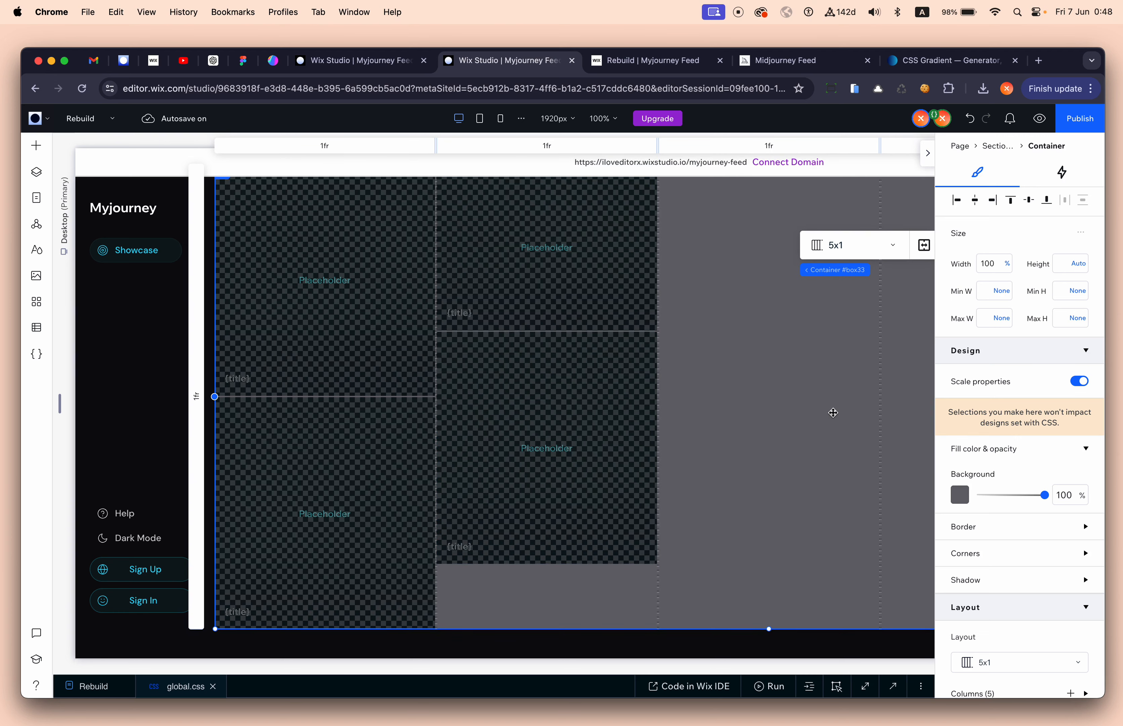
scroll(833, 413, up, 3)
scroll(834, 413, left, 3)
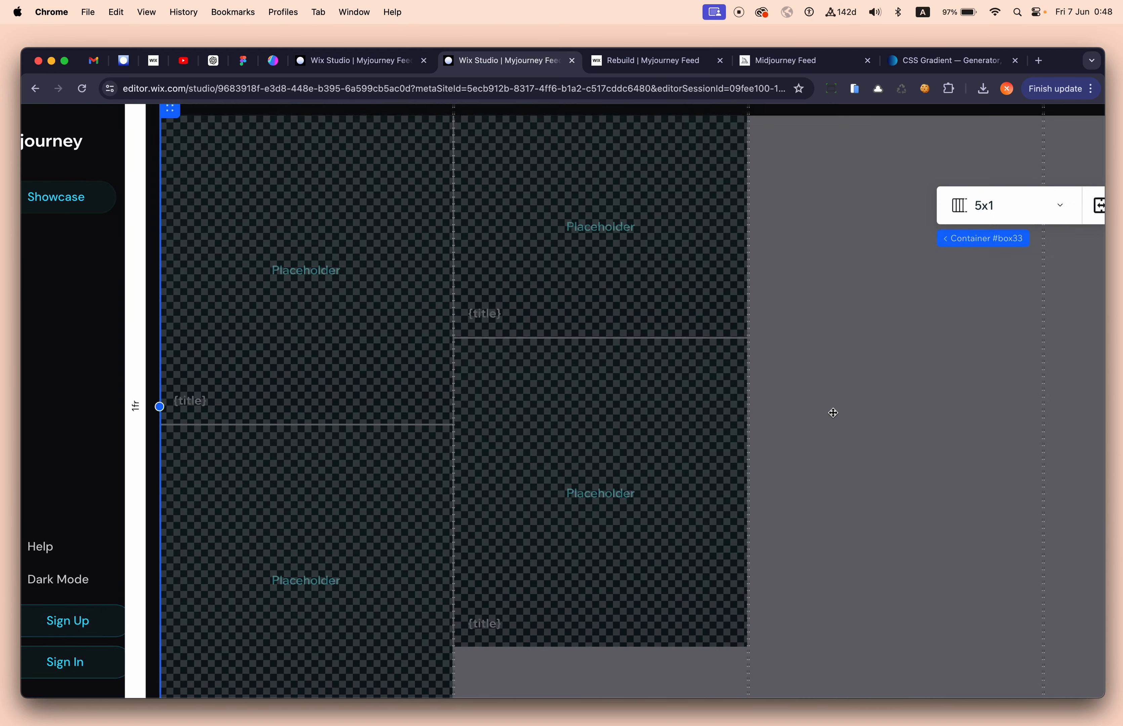
scroll(833, 413, up, 2)
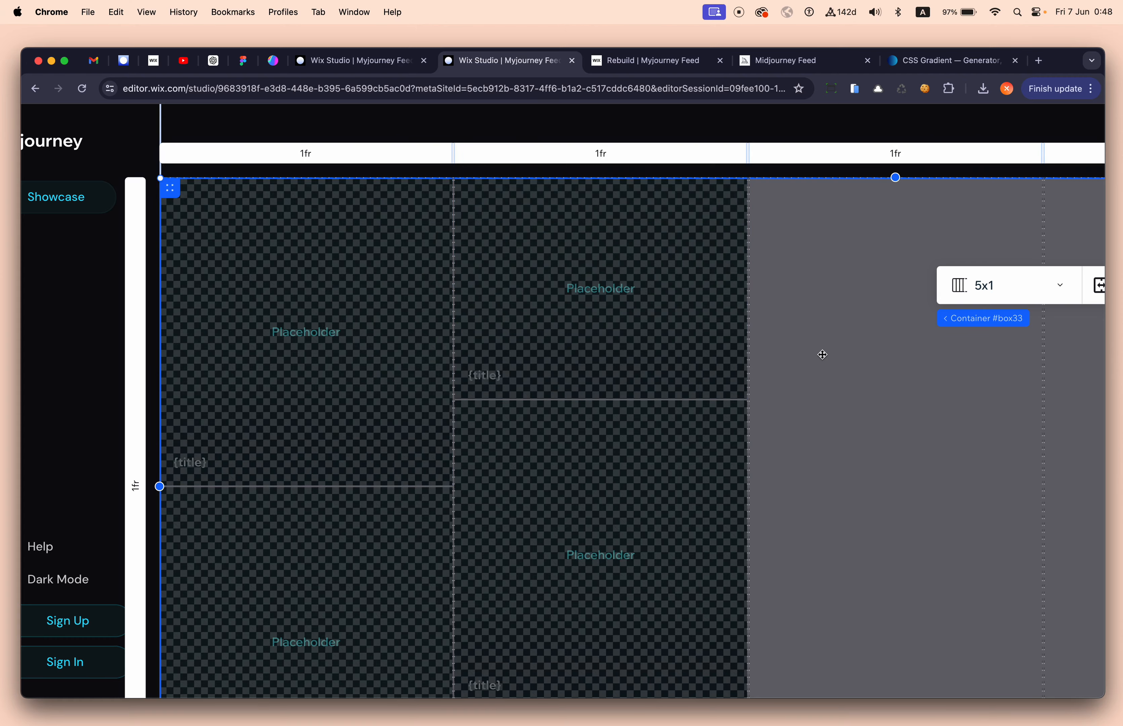
scroll(822, 354, down, 3)
scroll(822, 353, right, 7)
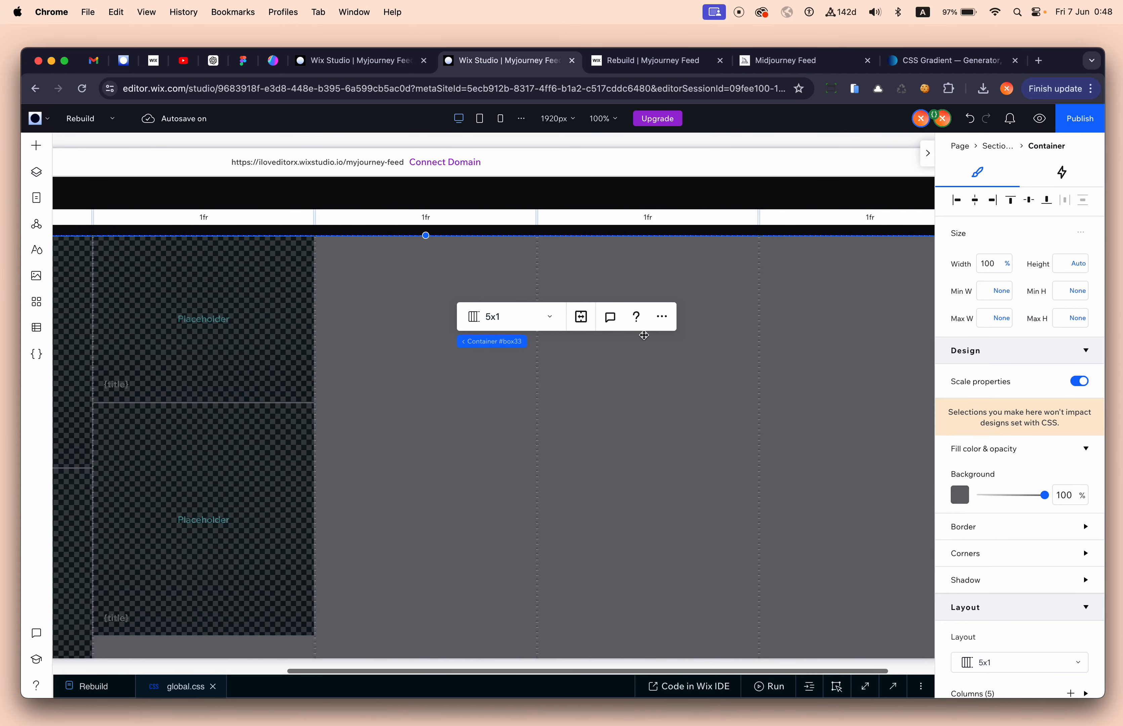
scroll(383, 236, left, 7)
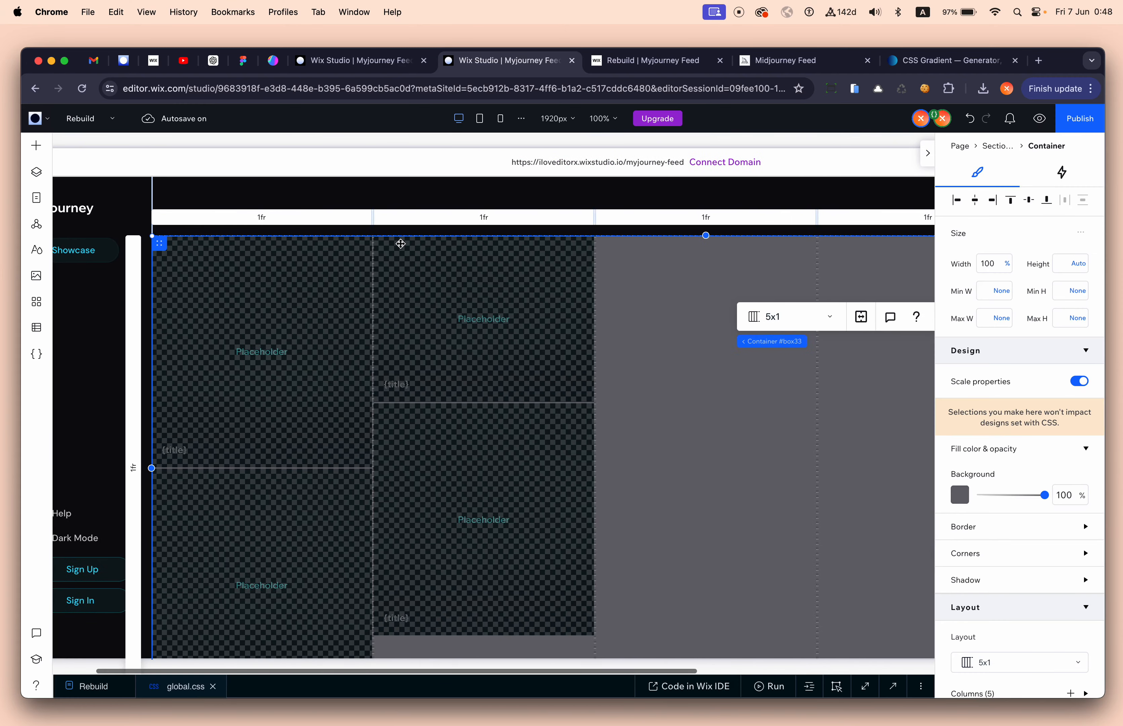
click(363, 60)
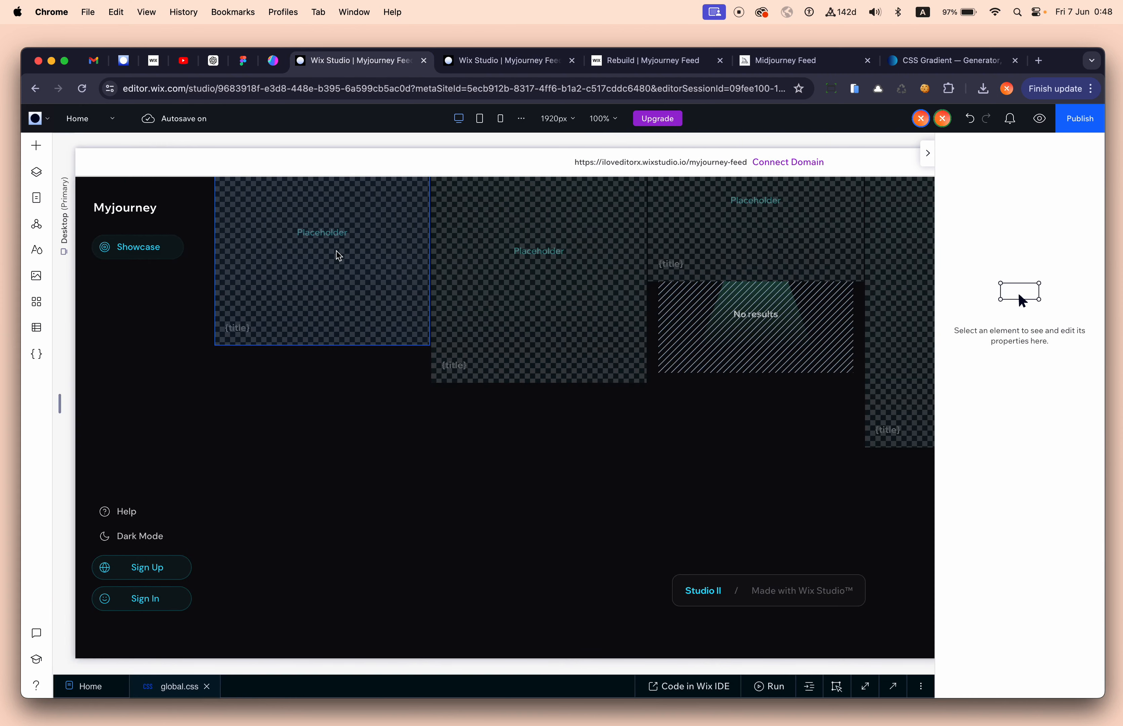
click(503, 60)
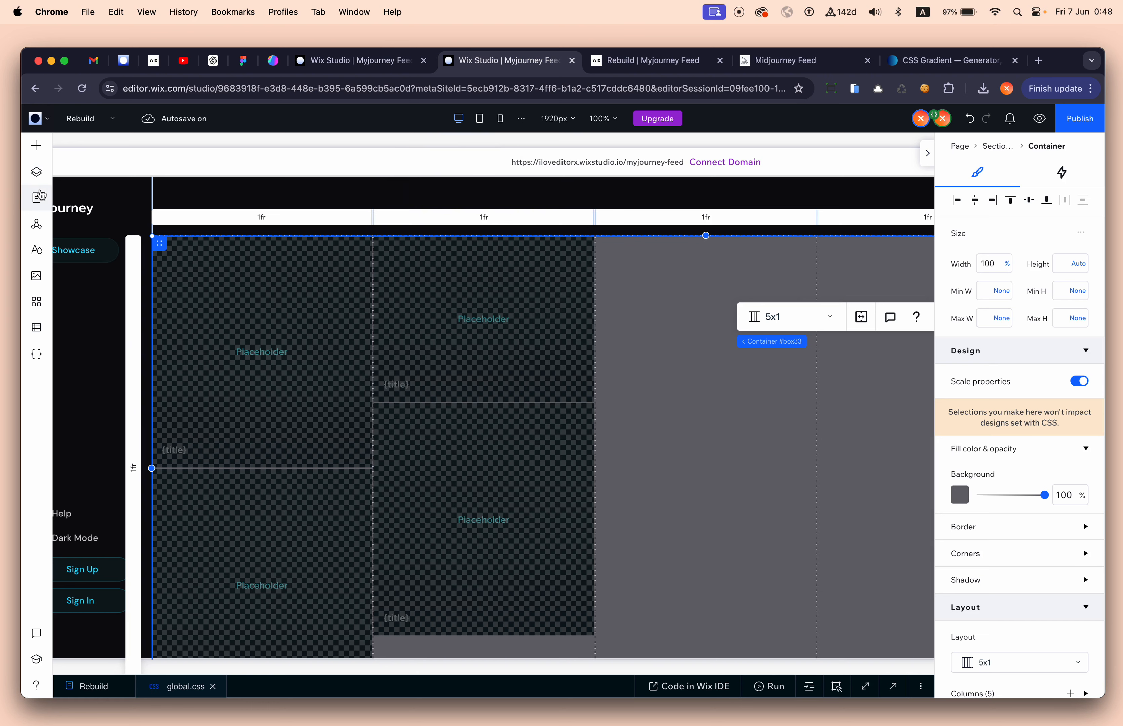
Step: Rename the first column's repeater in the layer tree as Repeater 01
click(37, 174)
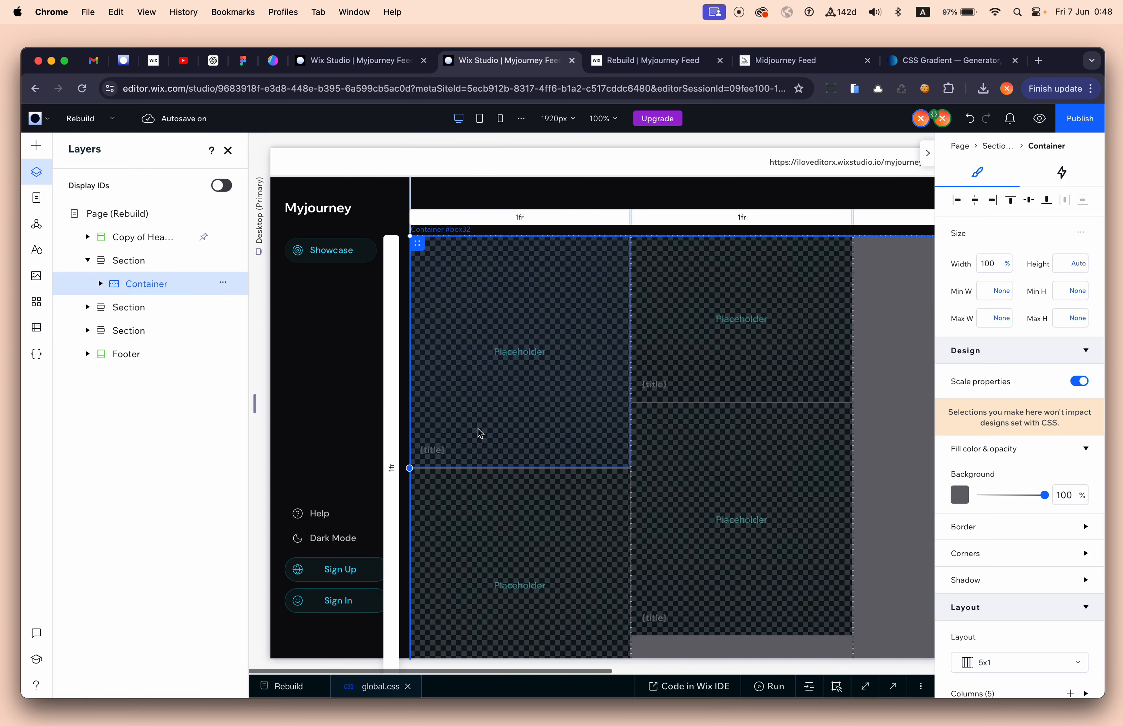
click(501, 407)
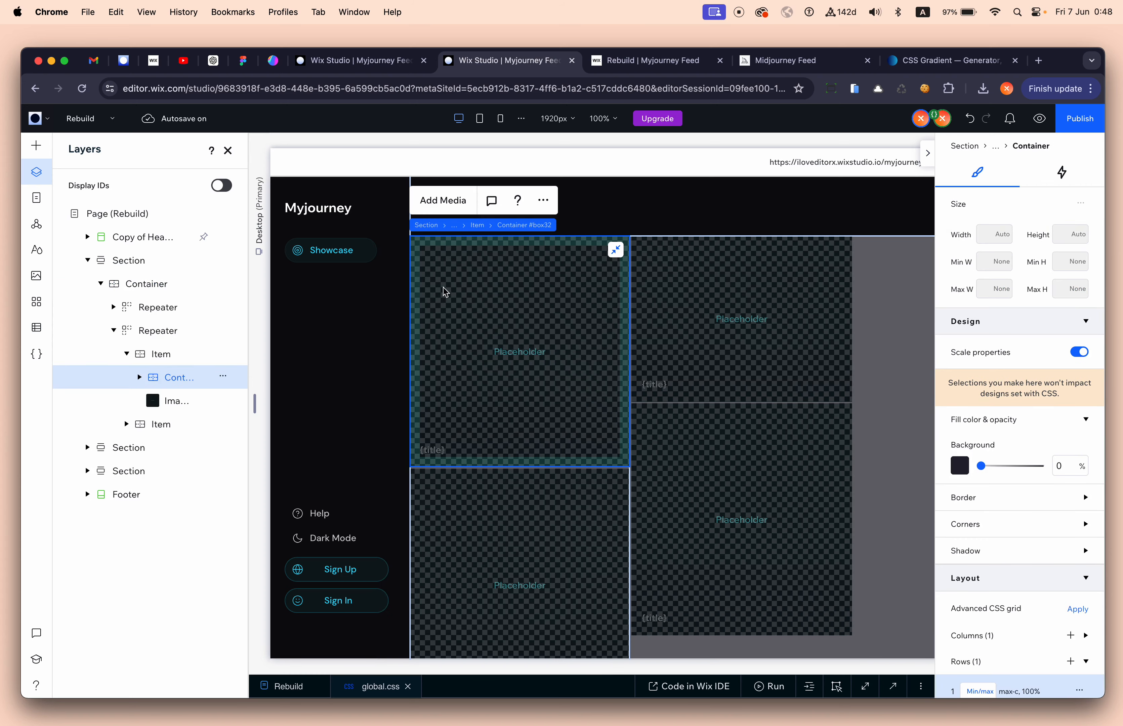
click(113, 330)
click(149, 332)
double_click(156, 330)
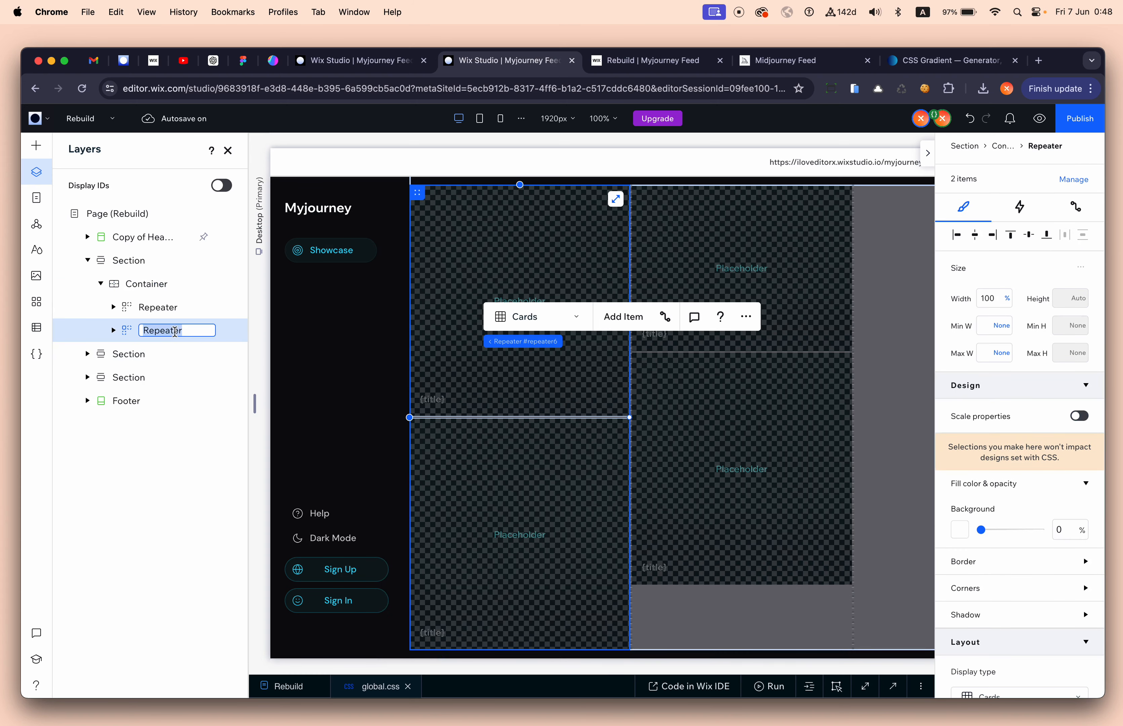
key(Return)
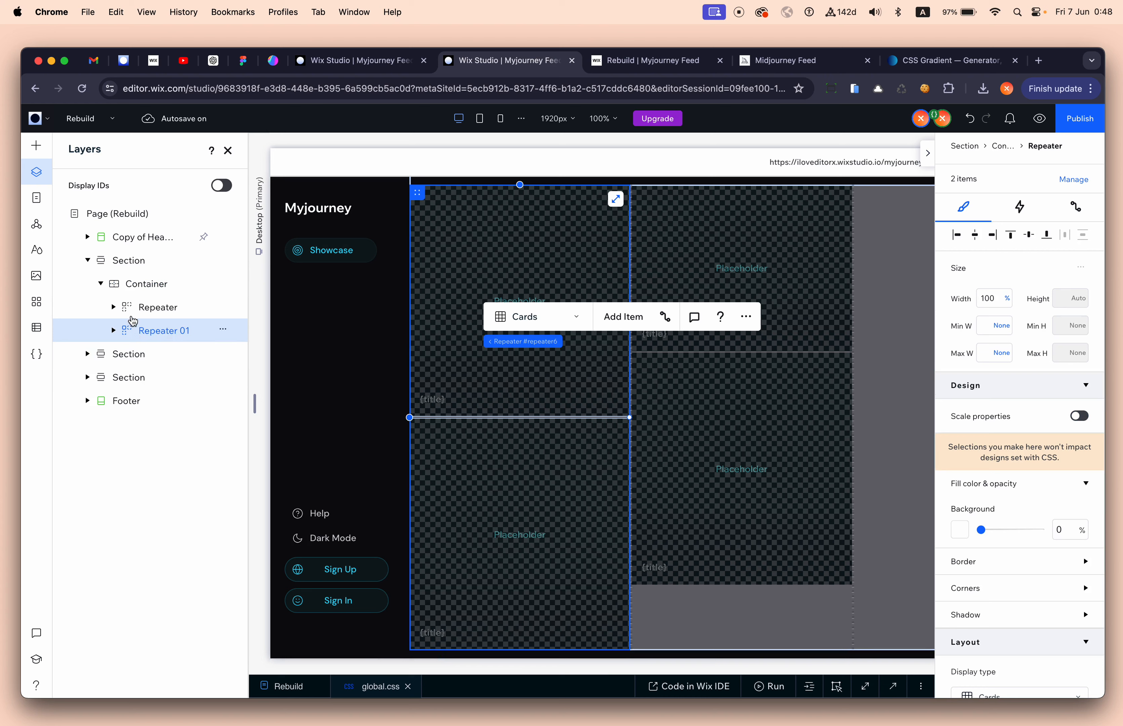
Step: Rename the second column's repeater in the layer tree as Repeater 02
click(155, 308)
double_click(155, 308)
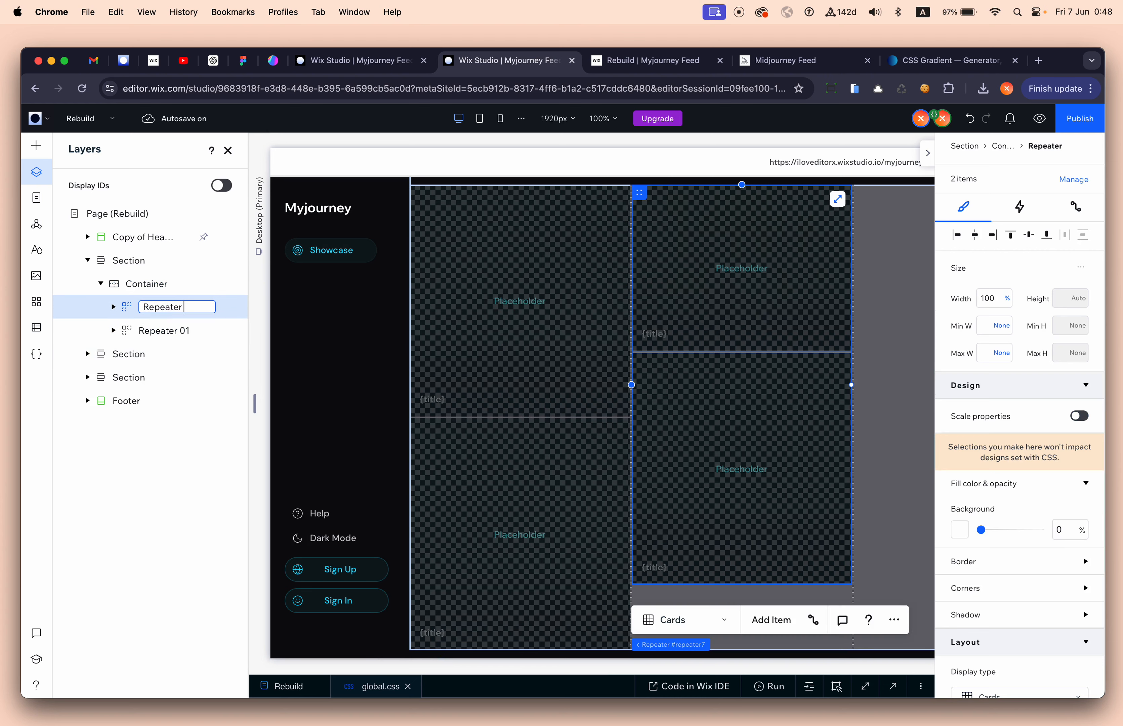
text(02)
key(Return)
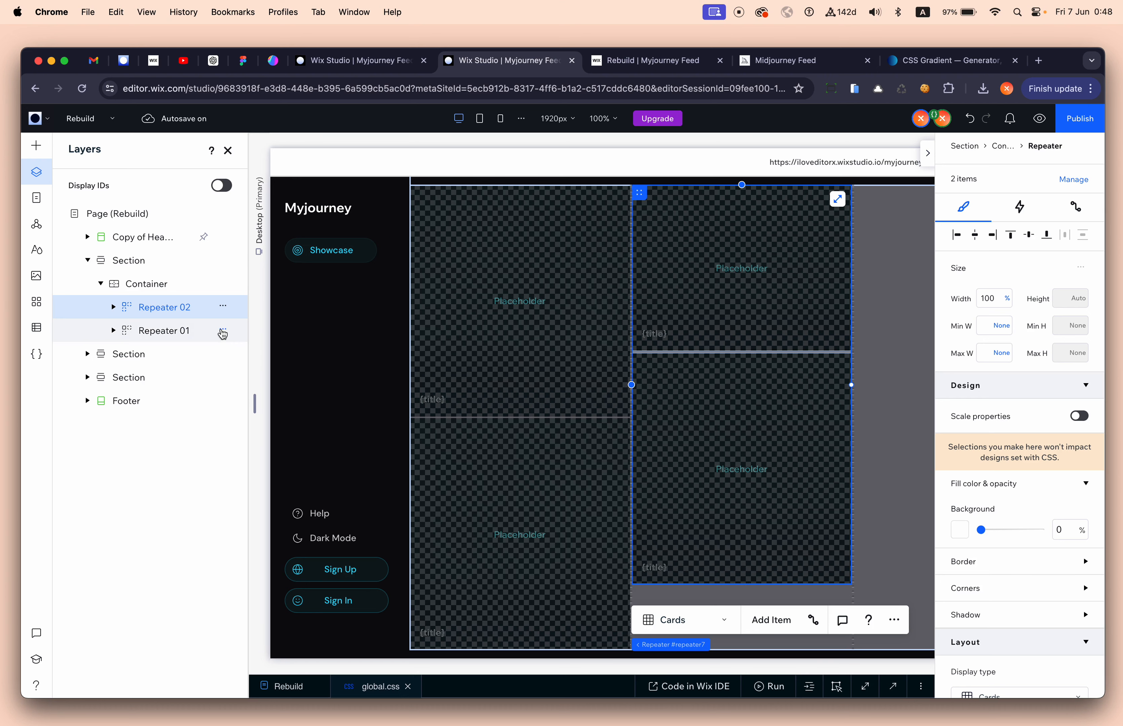
Step: Duplicate Repeater 02 and rename the copy as Repeater 03
key(super+d)
double_click(191, 312)
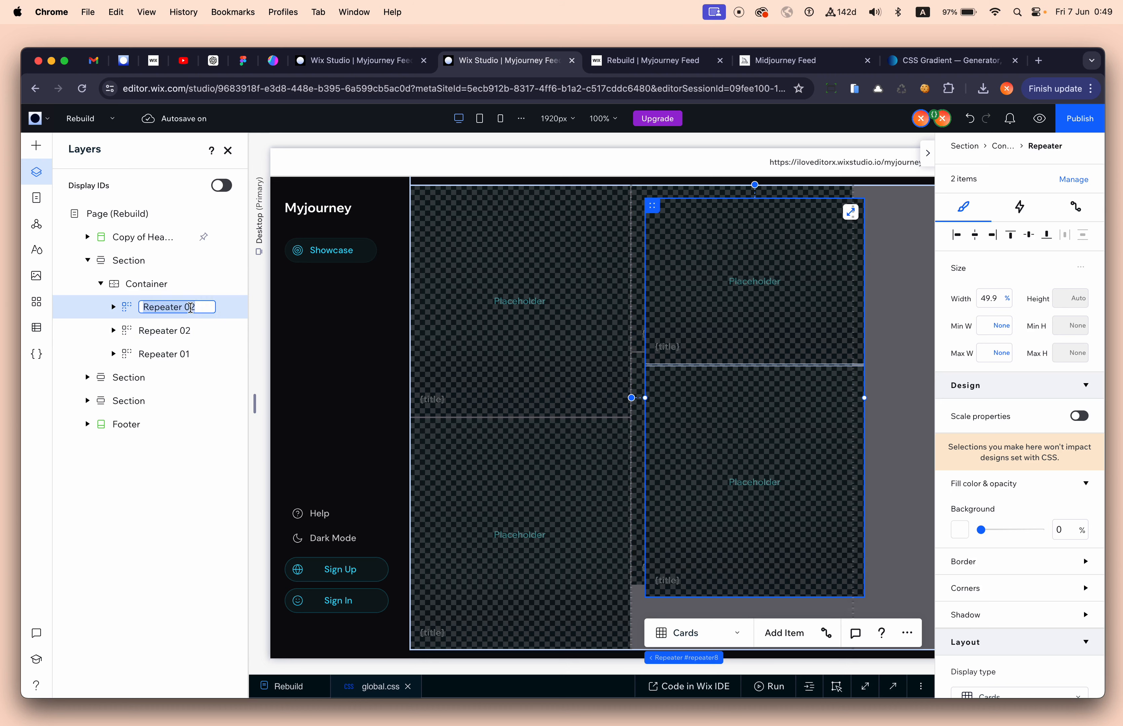
key(Right)
key(BackSpace)
text(3)
key(Return)
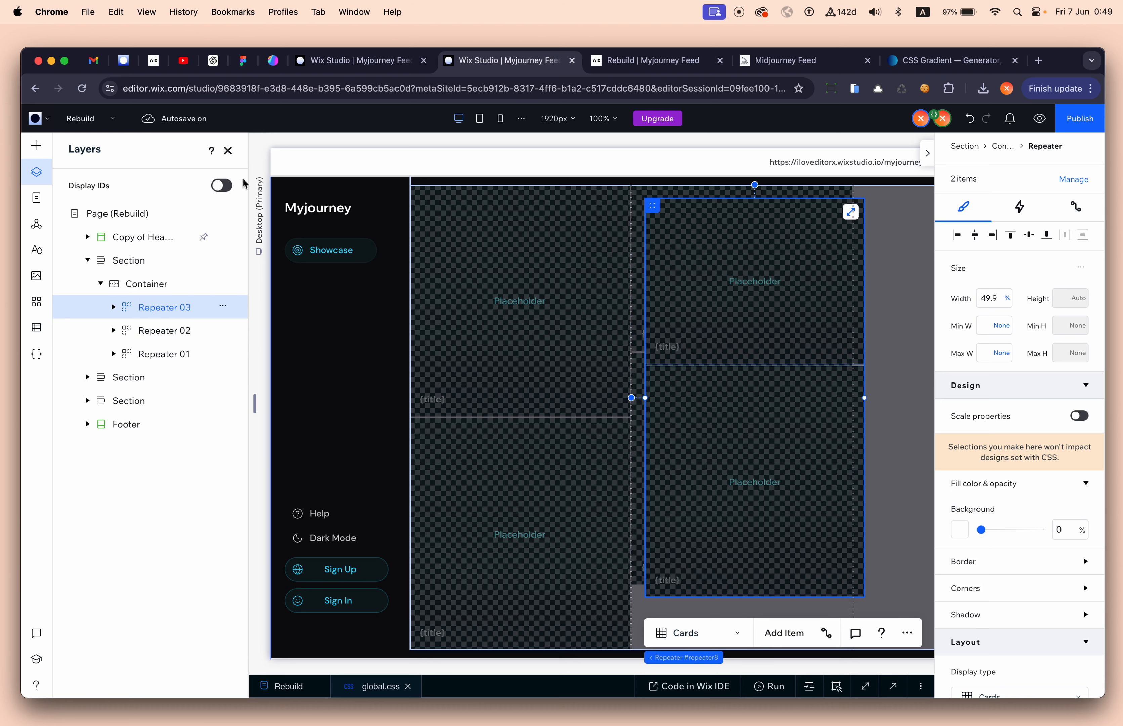
Step: Set the width of Repeater 03 to 100% and align it to the top of the container
scroll(539, 313, right, 5)
click(993, 298)
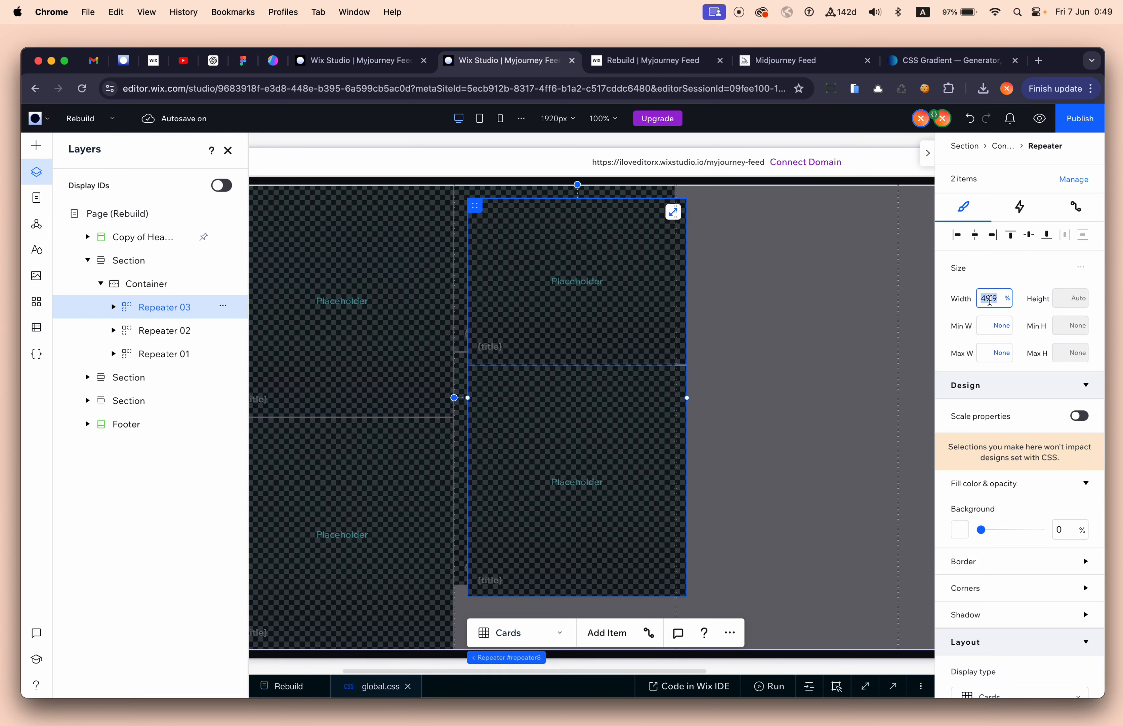
text(100)
key(Return)
click(1014, 239)
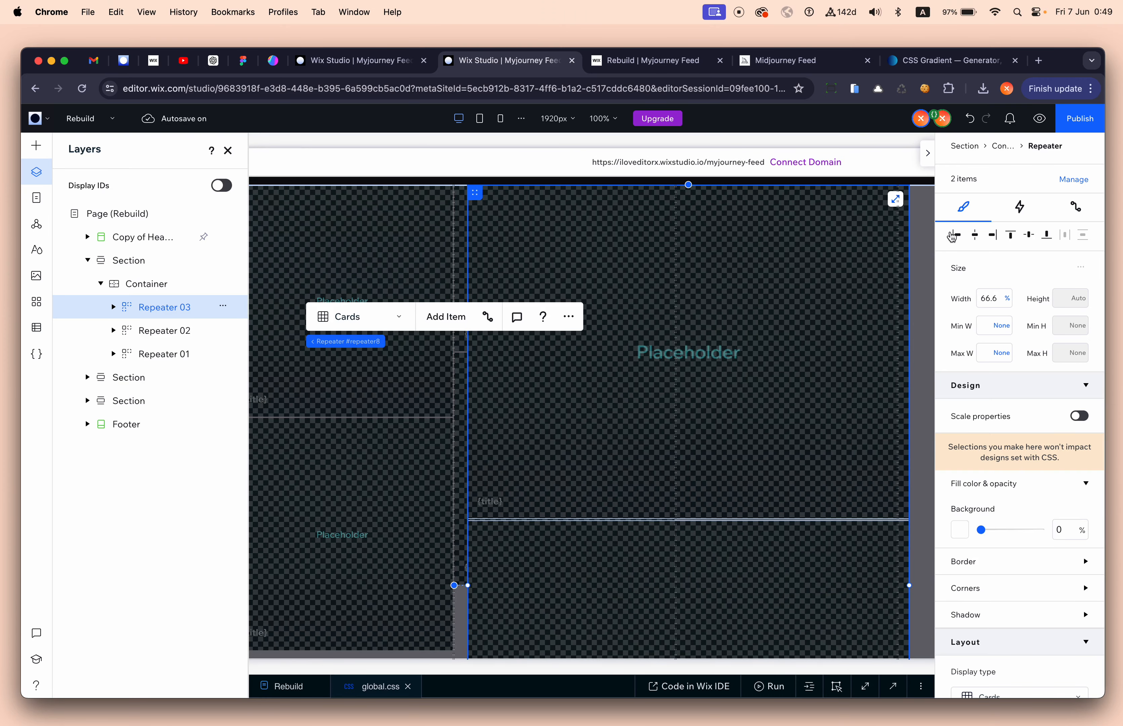
Step: Place Repeater 03 in the container's third grid column at 100% width, aligned to the cell's left edge
scroll(1014, 424, down, 10)
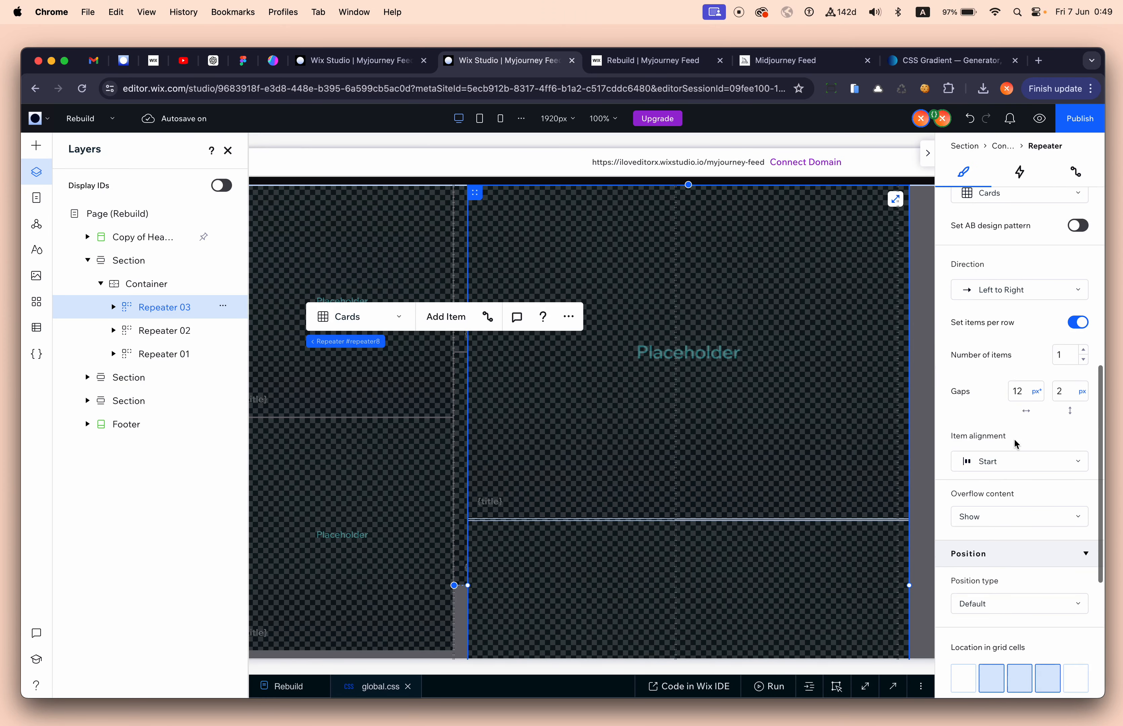
click(1023, 682)
scroll(995, 268, up, 10)
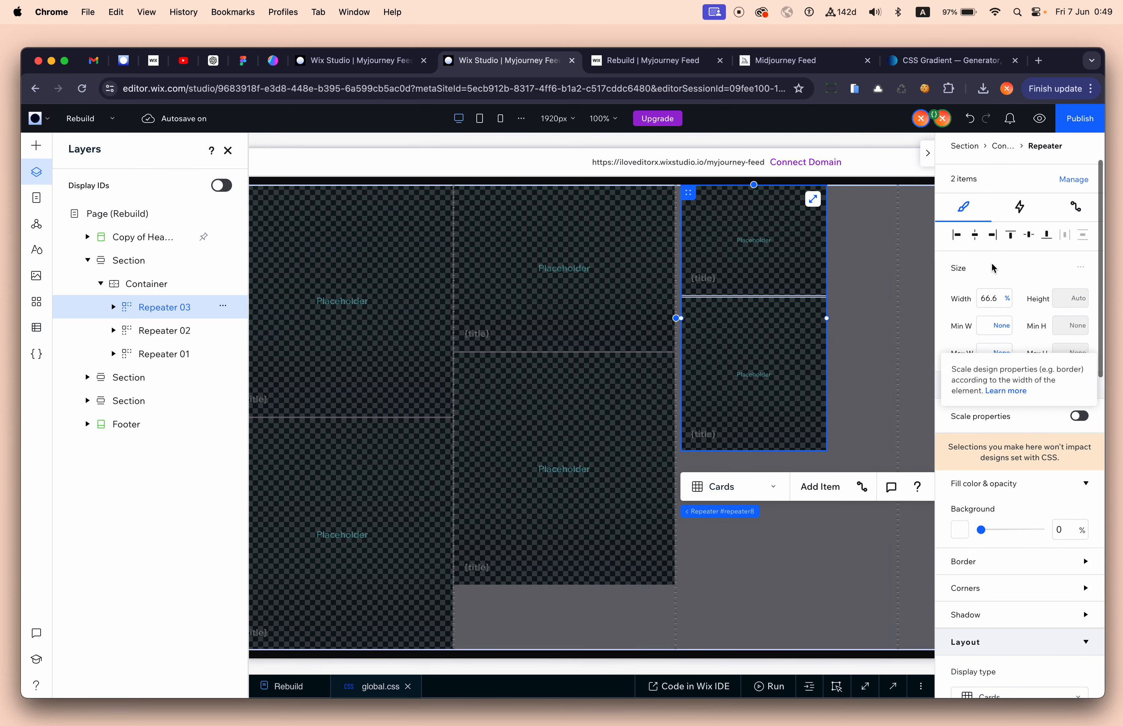
click(999, 292)
text(100)
key(Return)
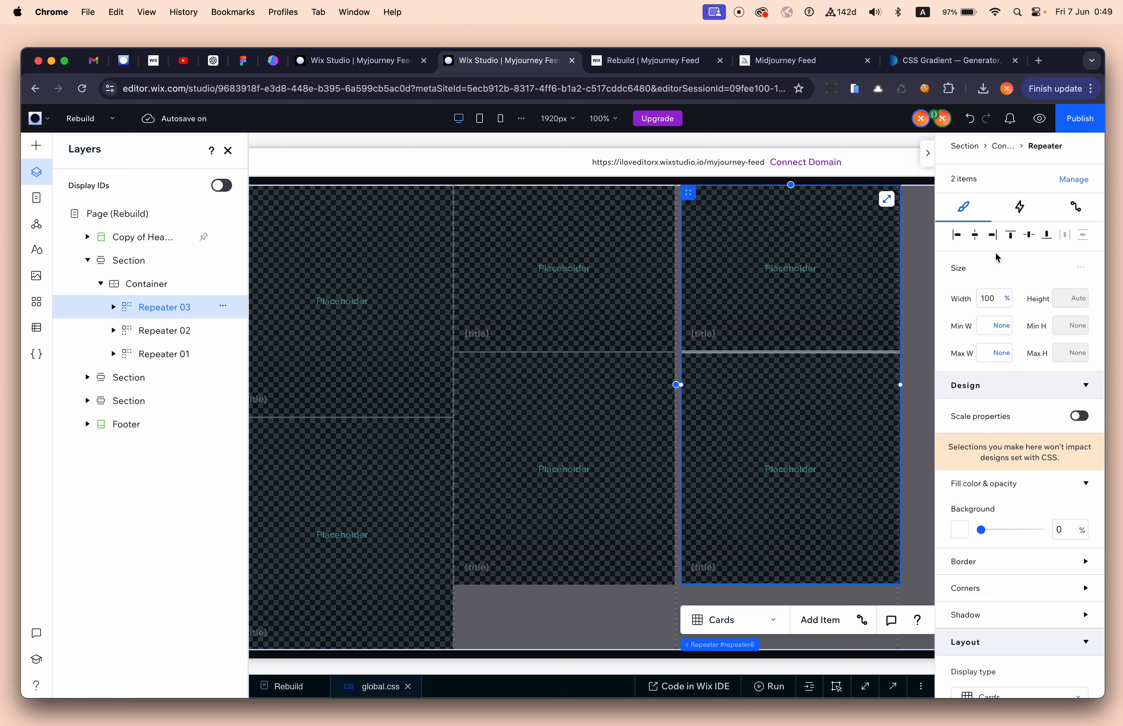
click(957, 240)
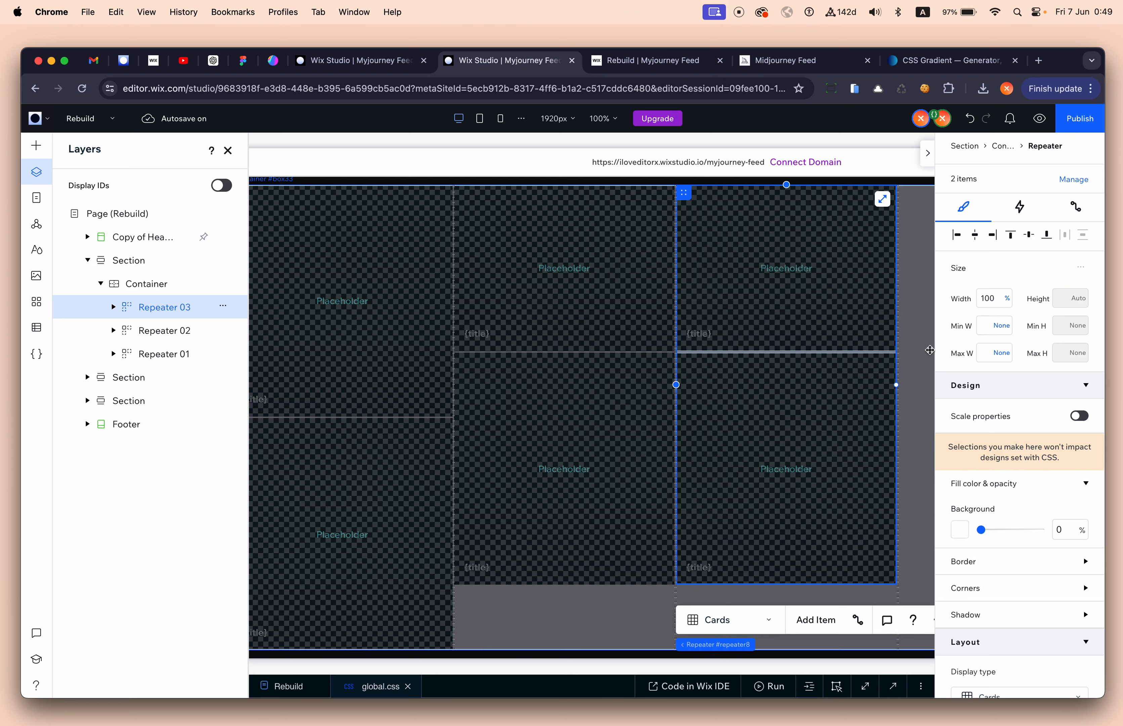
Step: Select the five-column container, switch to the tablet breakpoint, and compare with the Midjourney showcase and the live Rebuild page
click(920, 339)
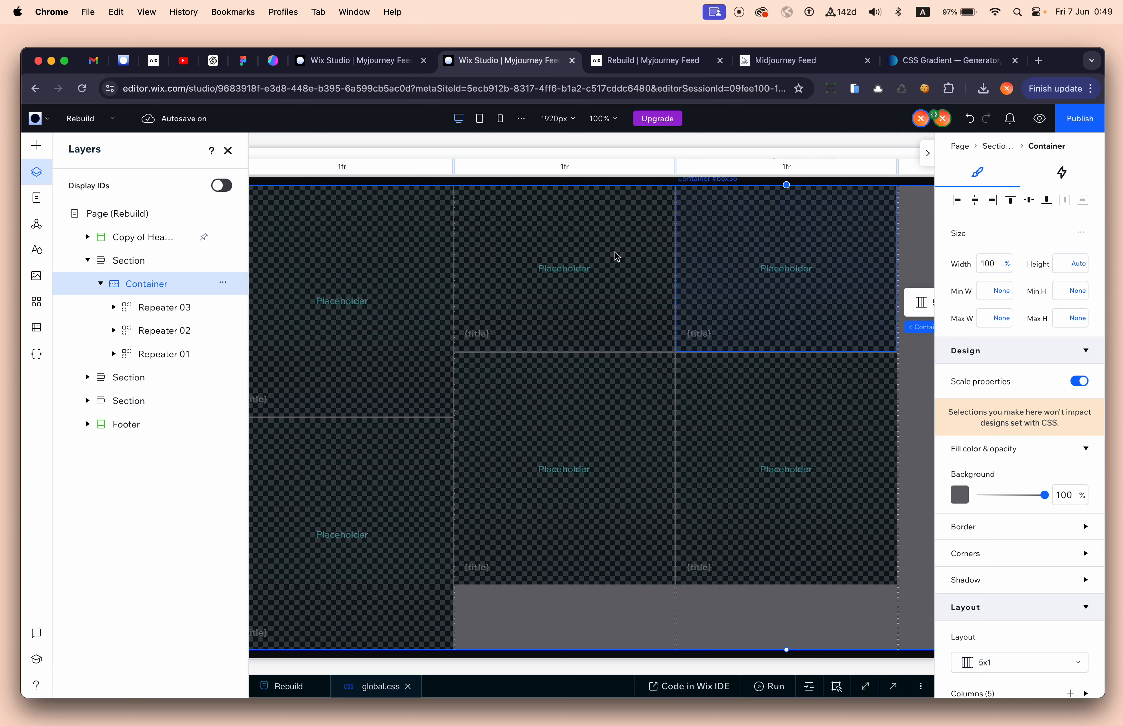
click(481, 127)
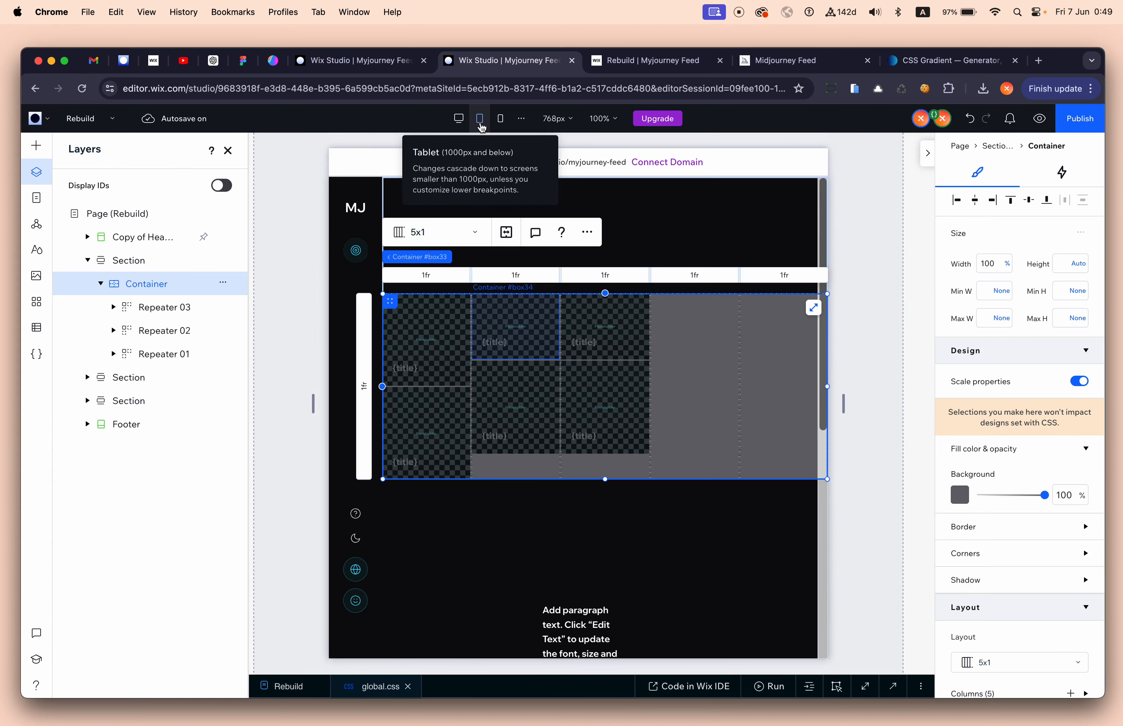
click(821, 62)
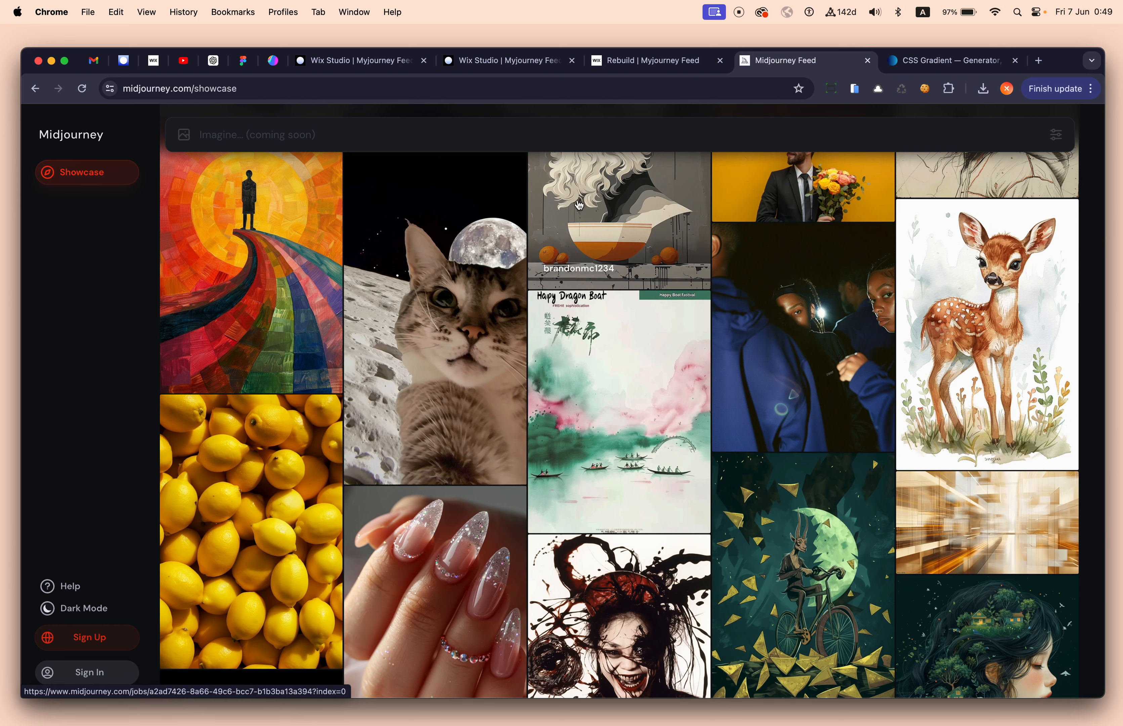
click(665, 66)
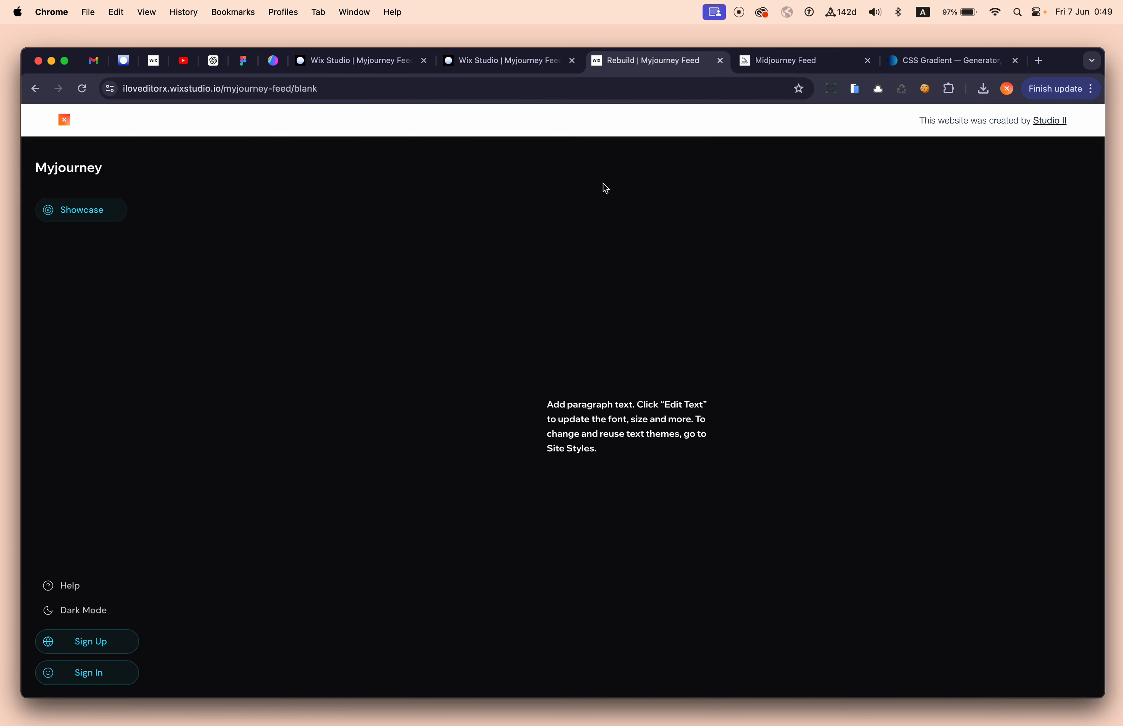
click(512, 63)
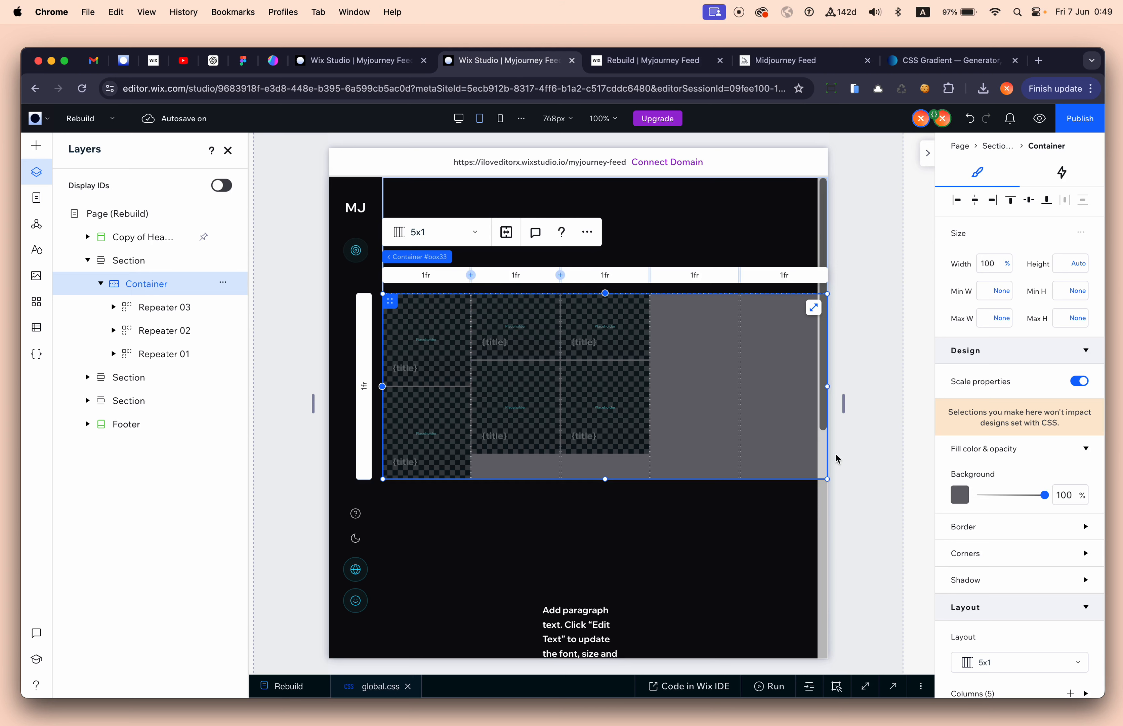
Step: Change the container's grid to 3 columns and 1 row at the tablet breakpoint
click(444, 243)
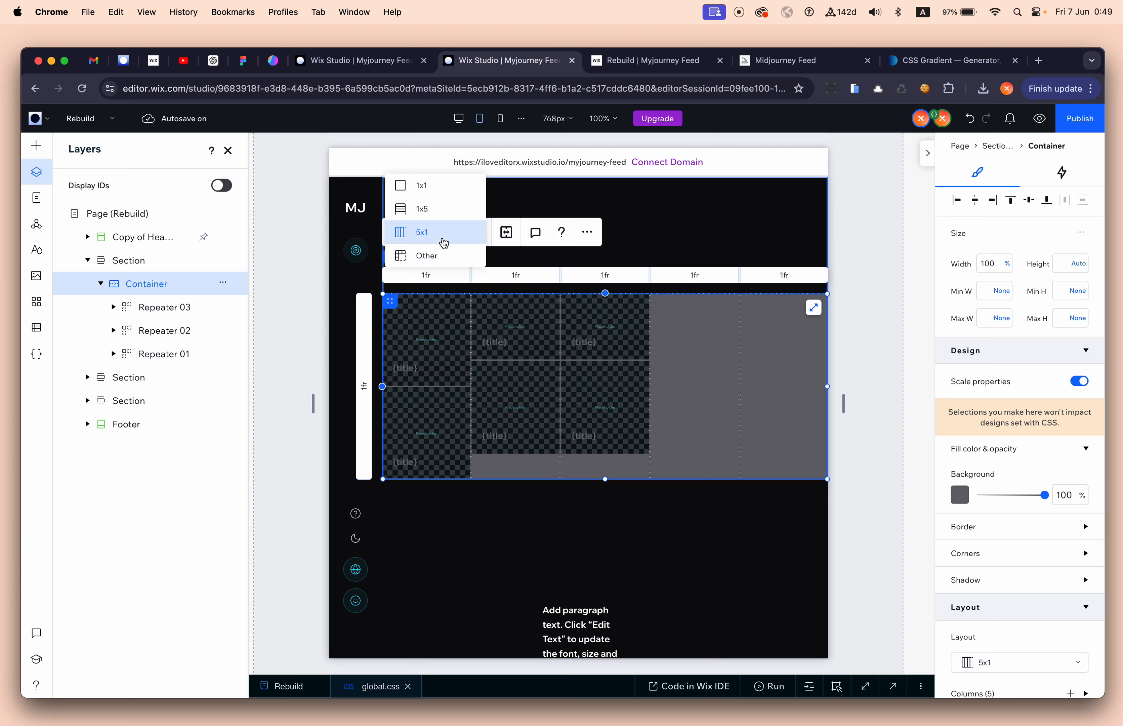
click(441, 254)
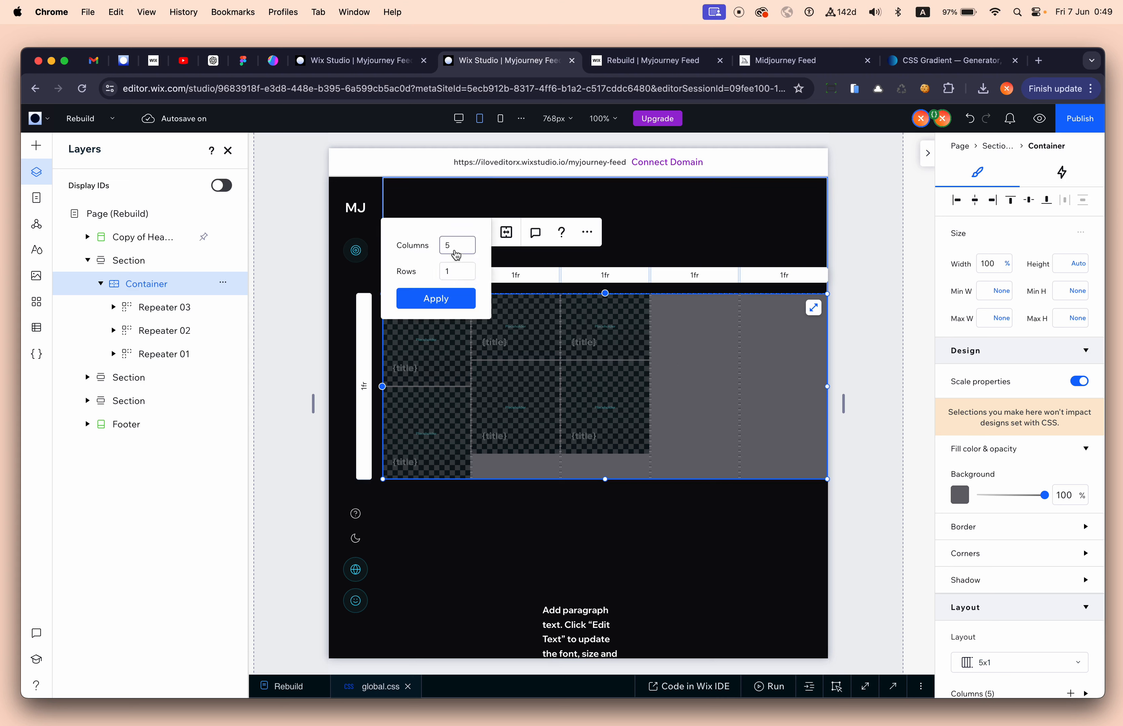
click(465, 301)
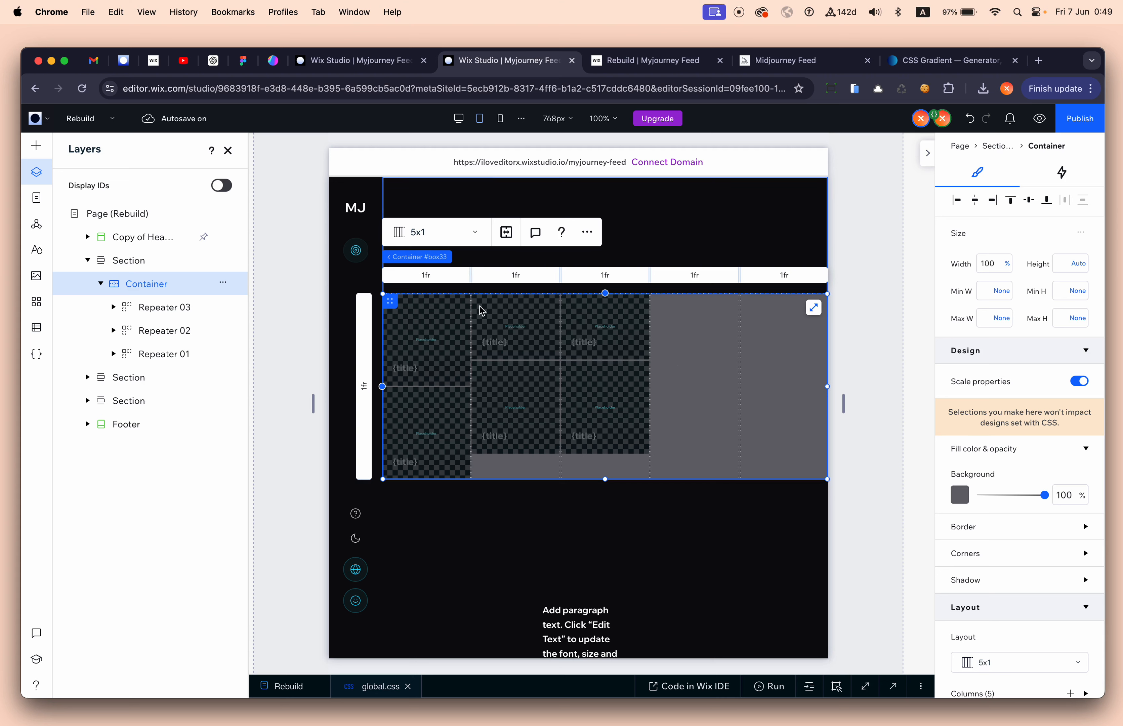
Step: Set the tablet width of Repeater 01 to 100% and dock it to the top
click(169, 359)
click(1000, 304)
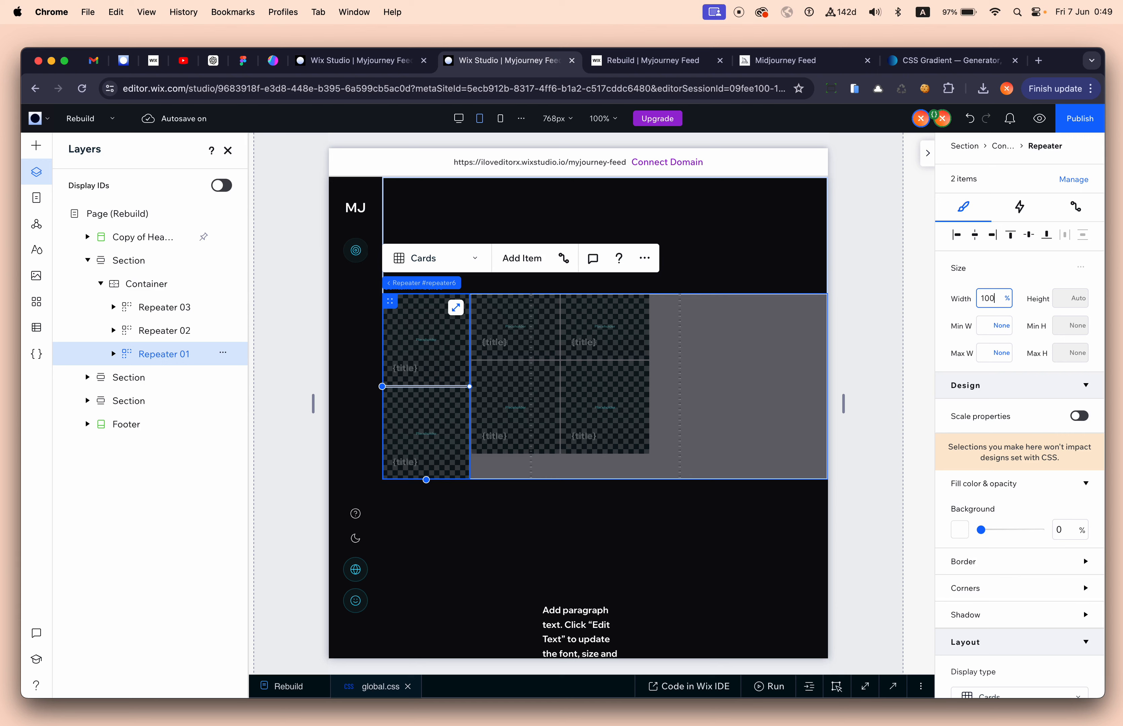
key(Return)
scroll(993, 436, down, 15)
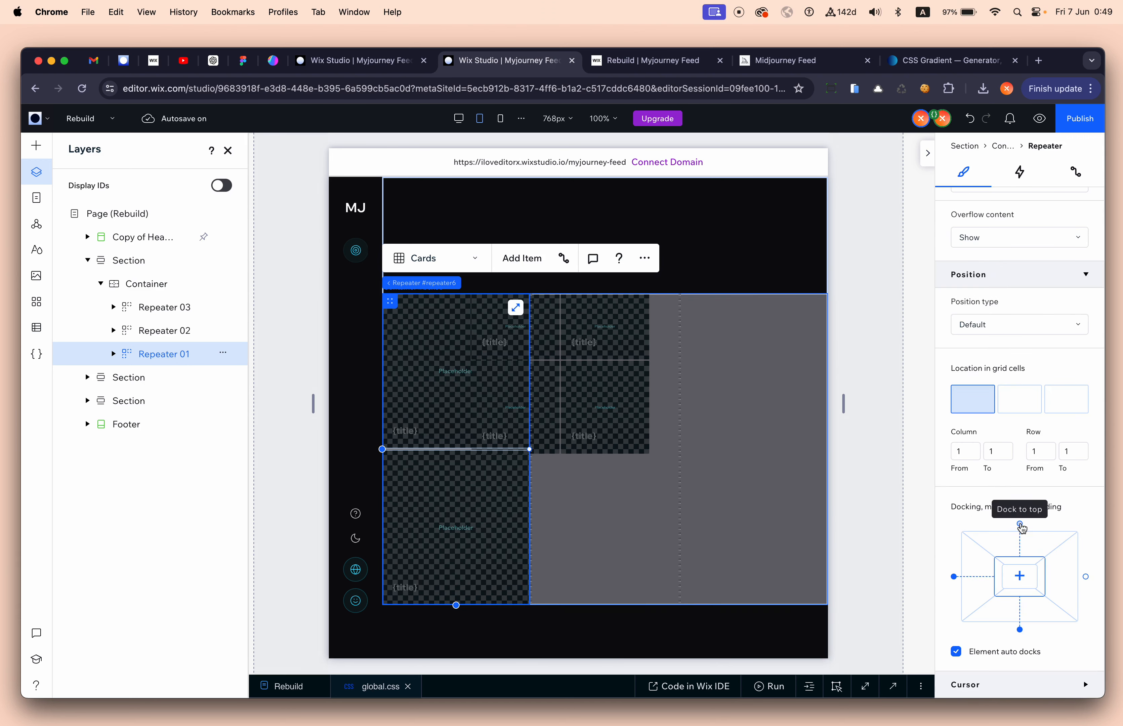
click(1033, 540)
Step: Dock Repeater 02 to the top and place it in only the second grid column
click(165, 331)
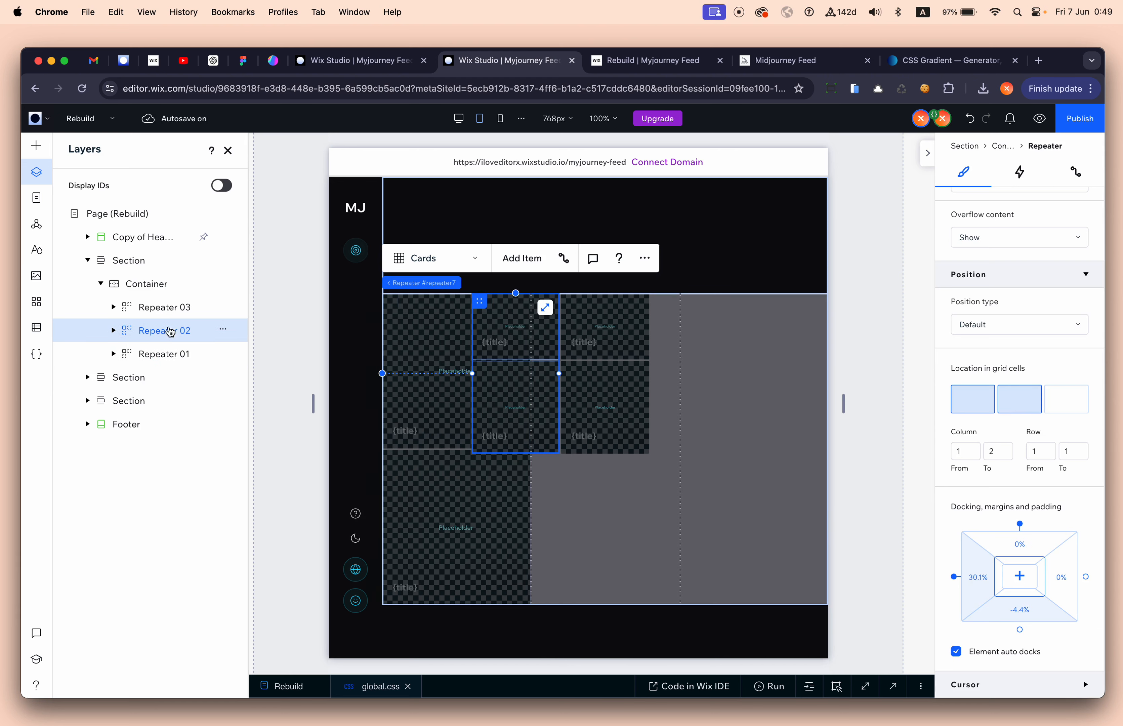
click(1030, 532)
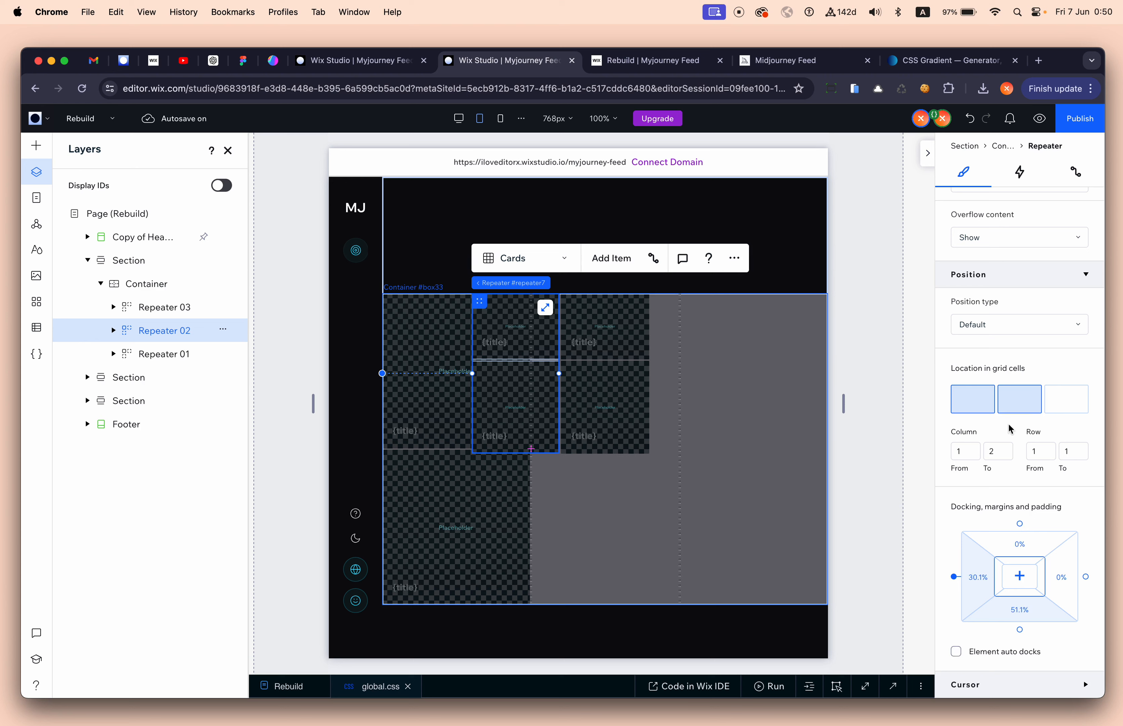
click(1020, 524)
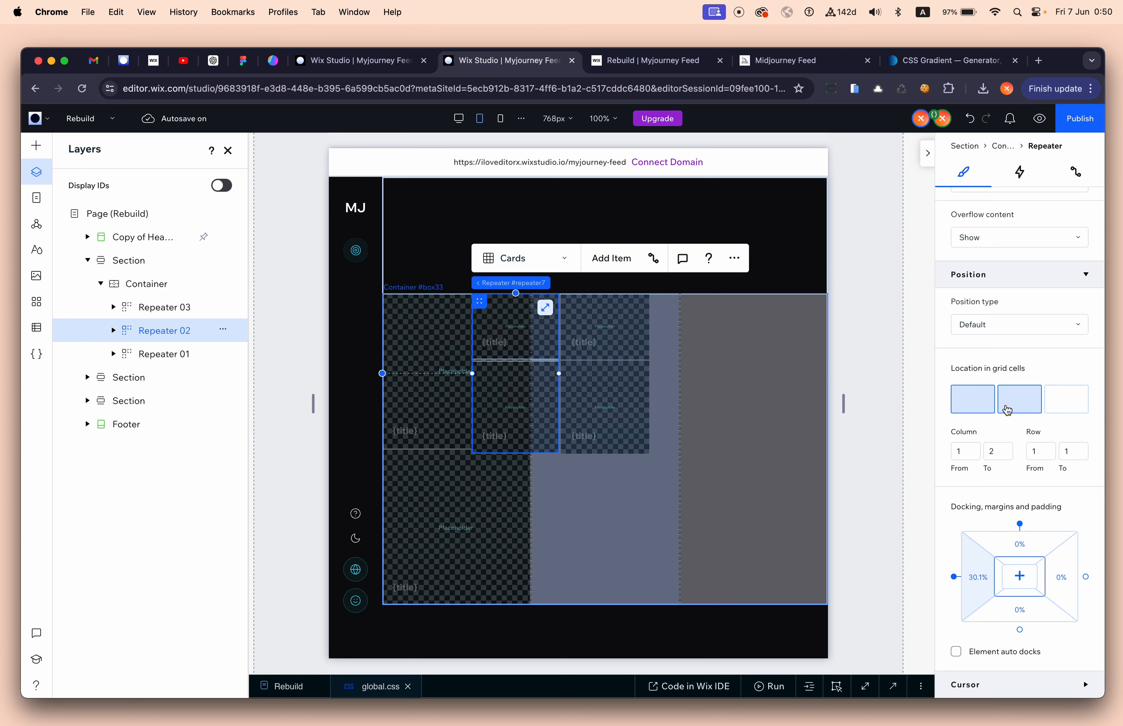
click(1019, 399)
Step: Set the tablet width of Repeater 02 to 100% and align it to the left edge of its cell
scroll(1003, 199, up, 10)
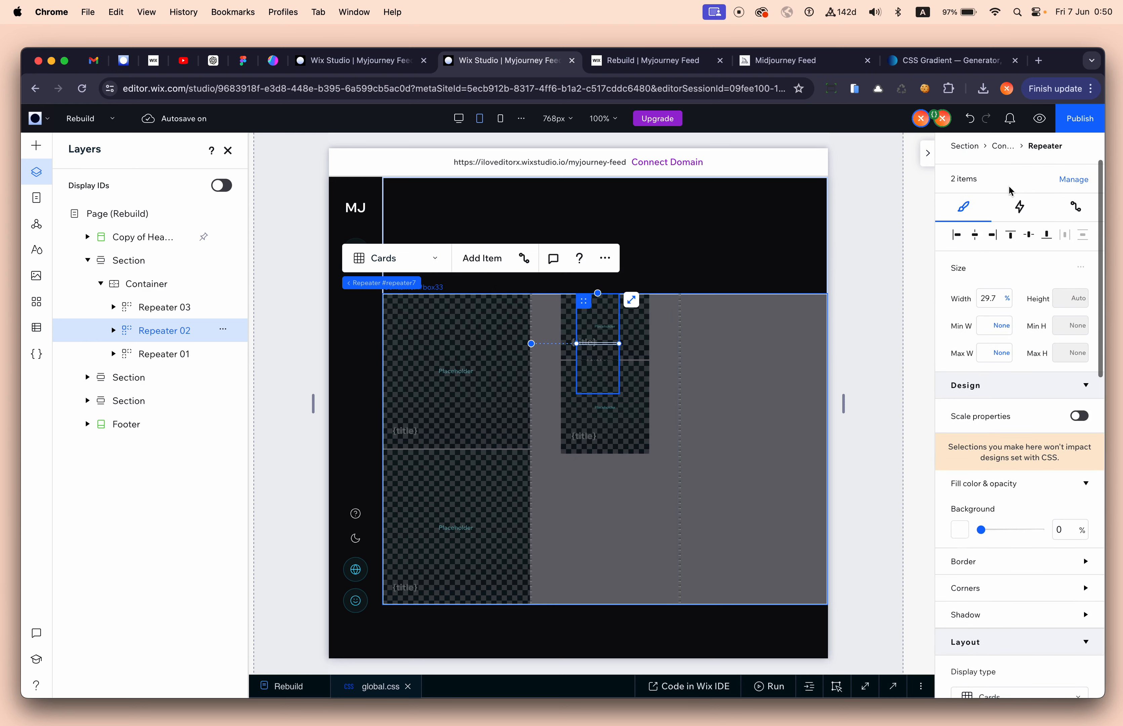
click(992, 304)
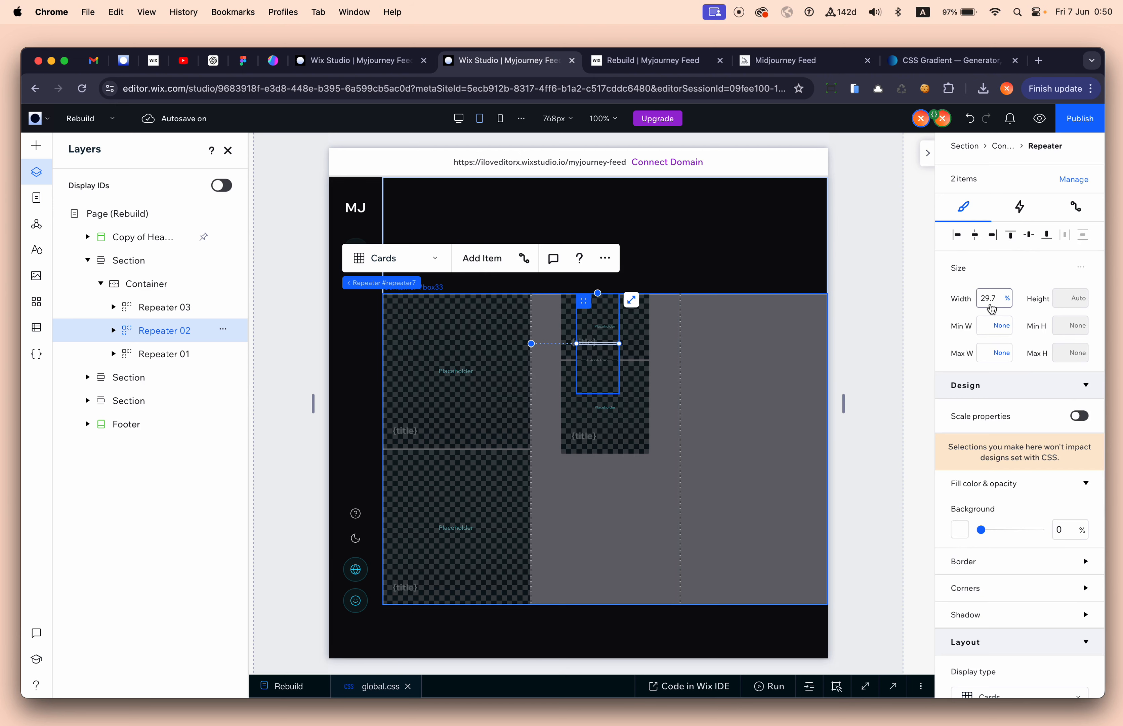
key(Return)
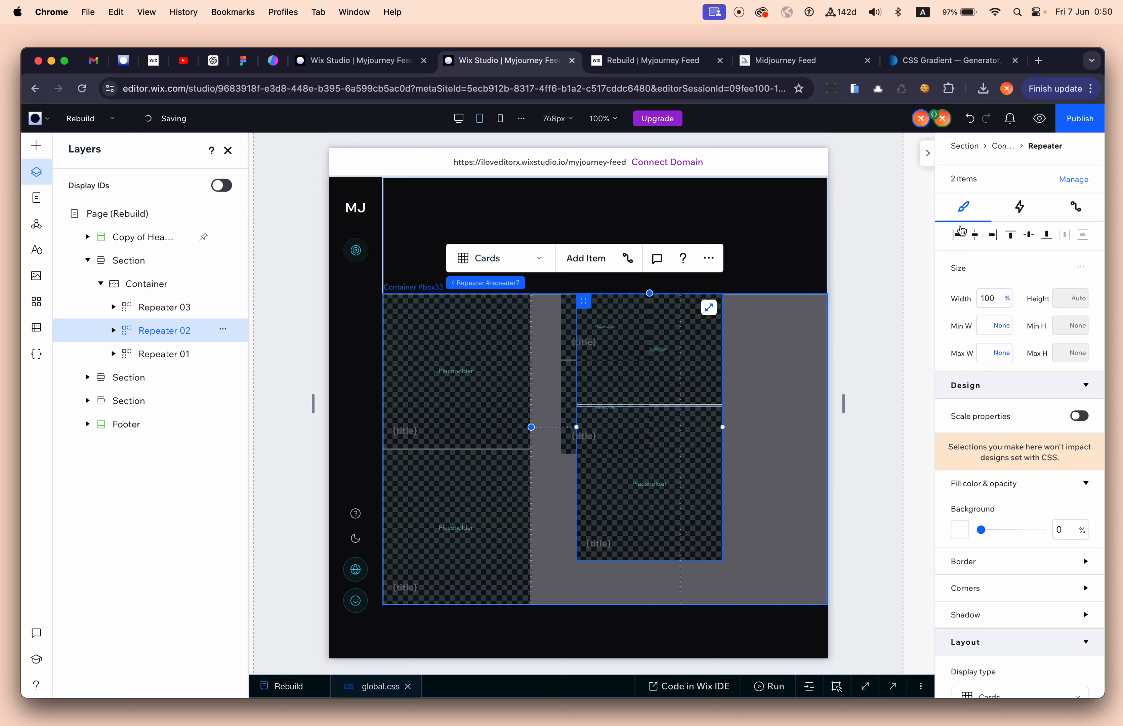
click(964, 242)
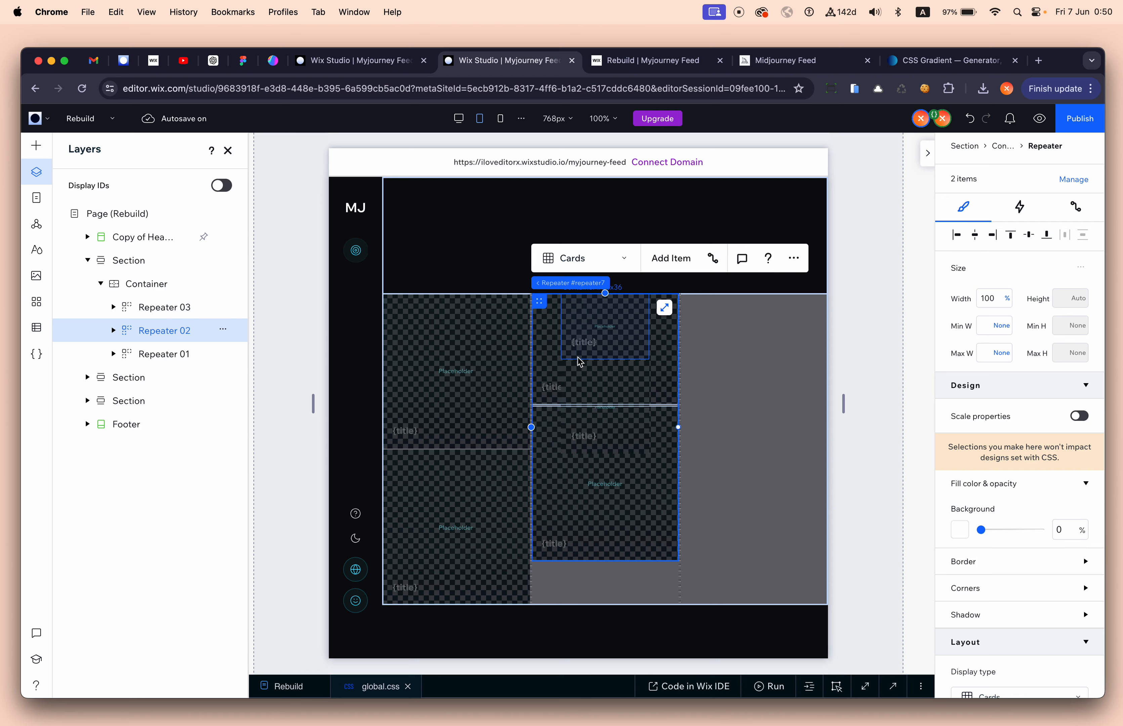
Step: Set the tablet width of Repeater 03 to 100% and place it in only the third grid column
click(142, 312)
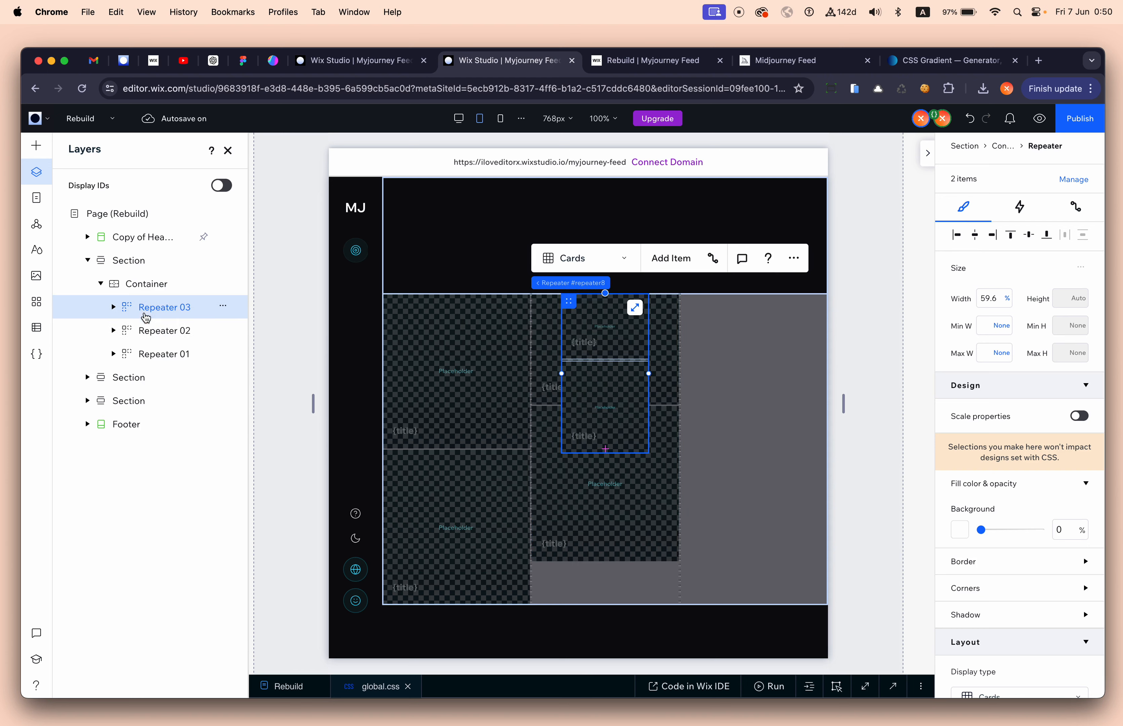
click(992, 306)
text(100)
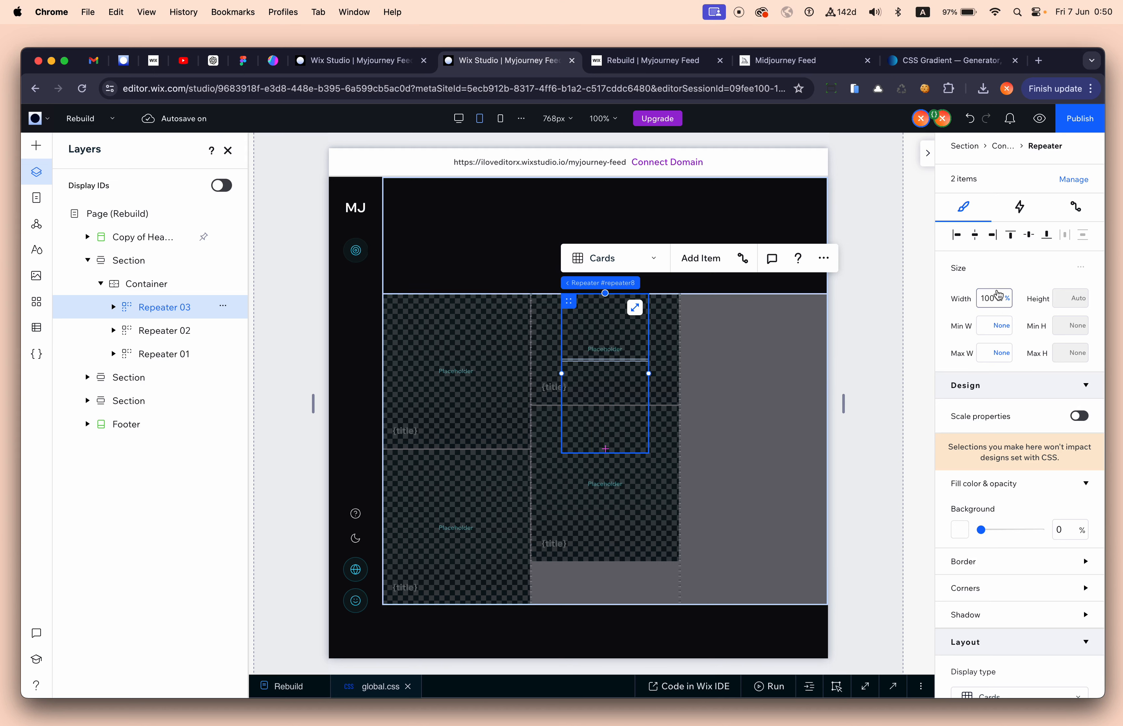
key(Return)
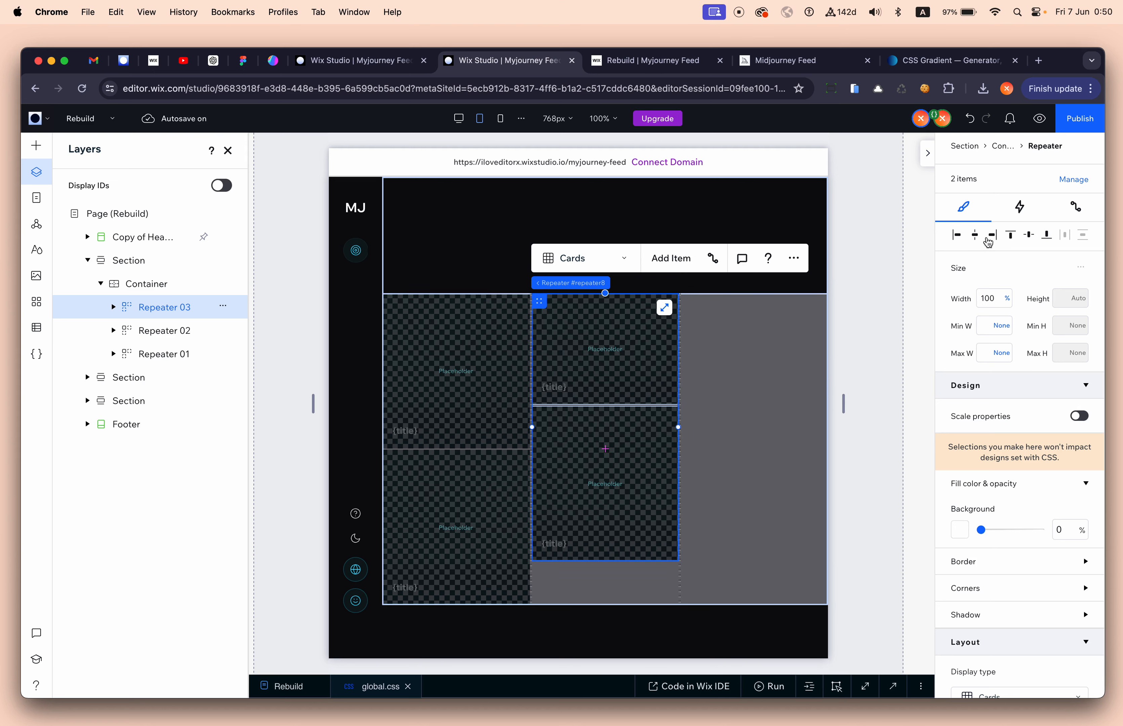
scroll(1019, 443, down, 10)
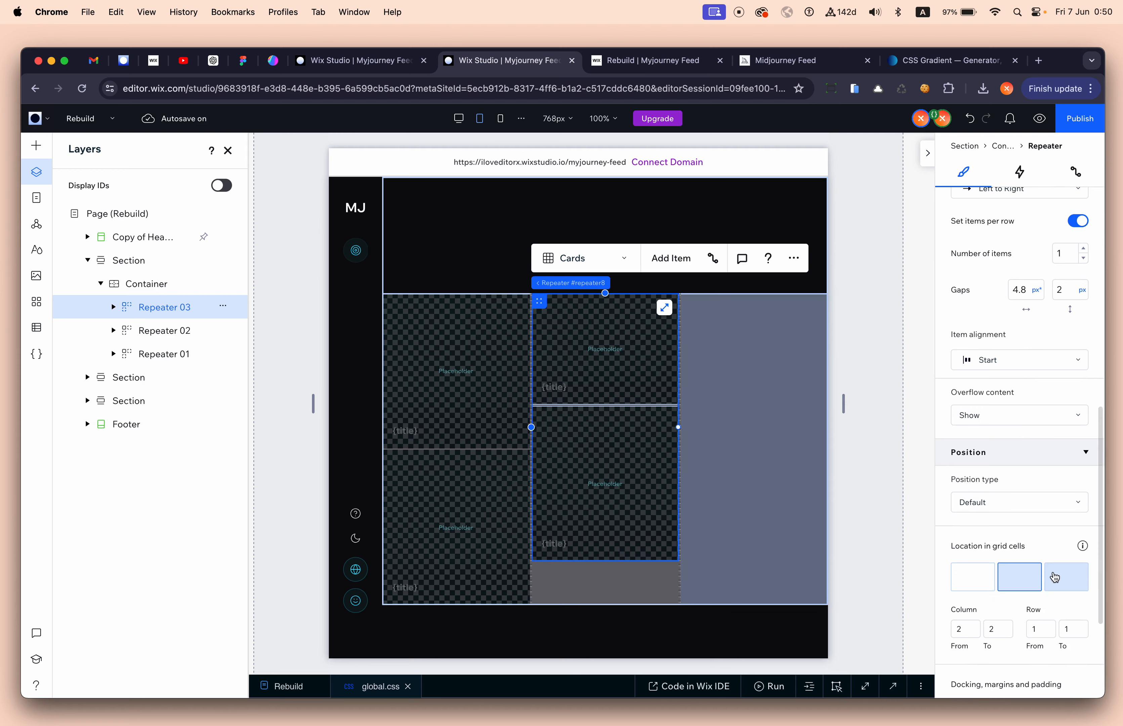
click(1066, 577)
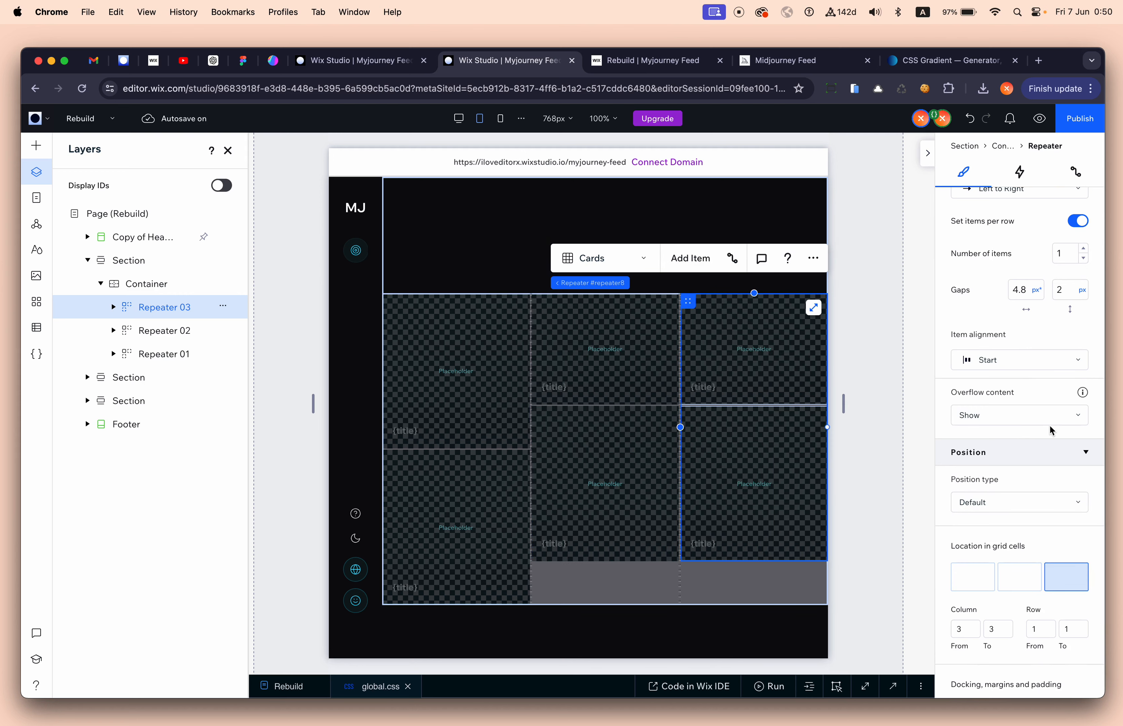
click(864, 373)
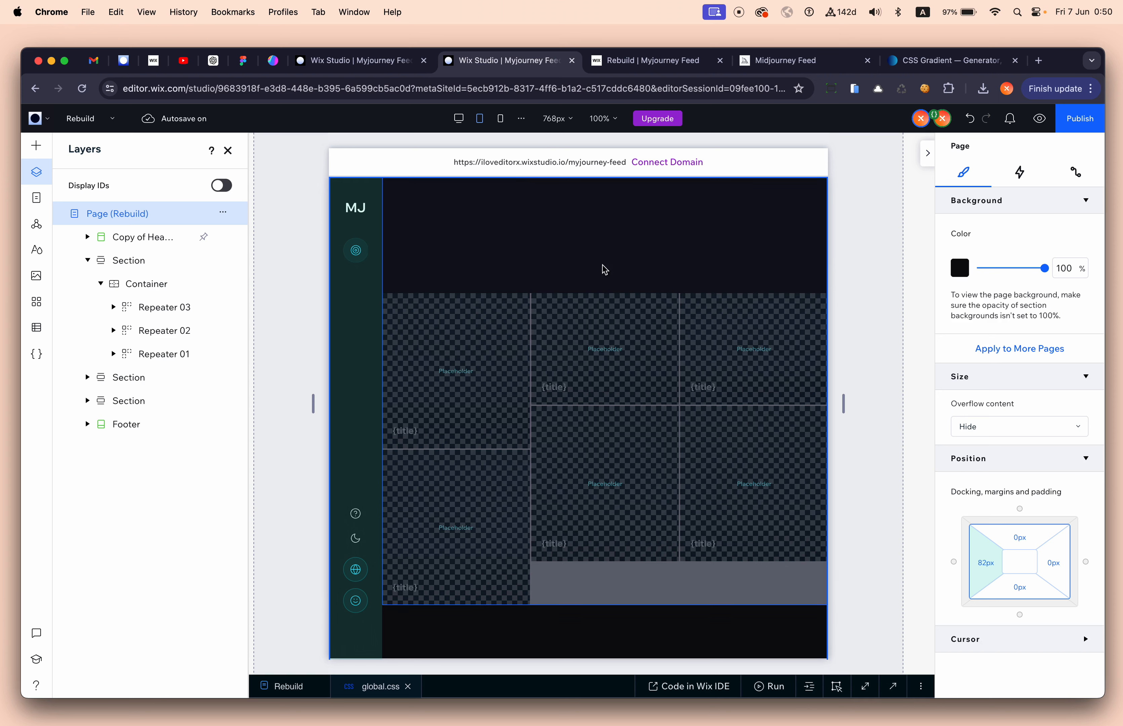
Step: Hide Repeater 03 at the mobile breakpoint
click(500, 118)
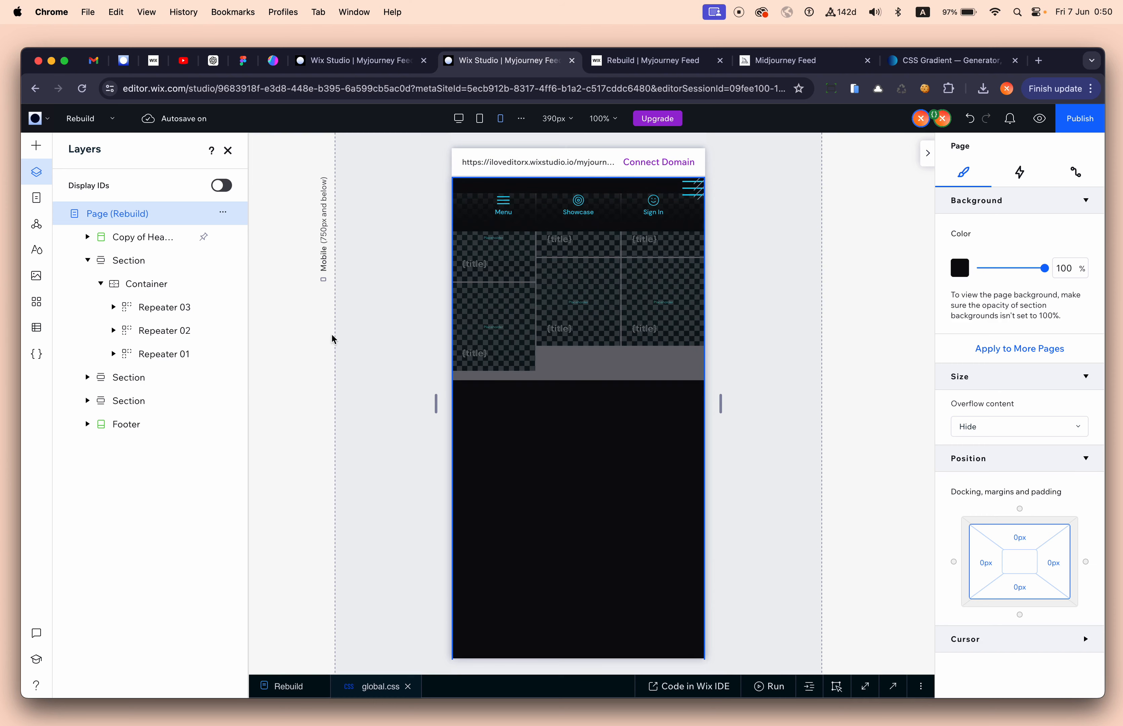
click(222, 308)
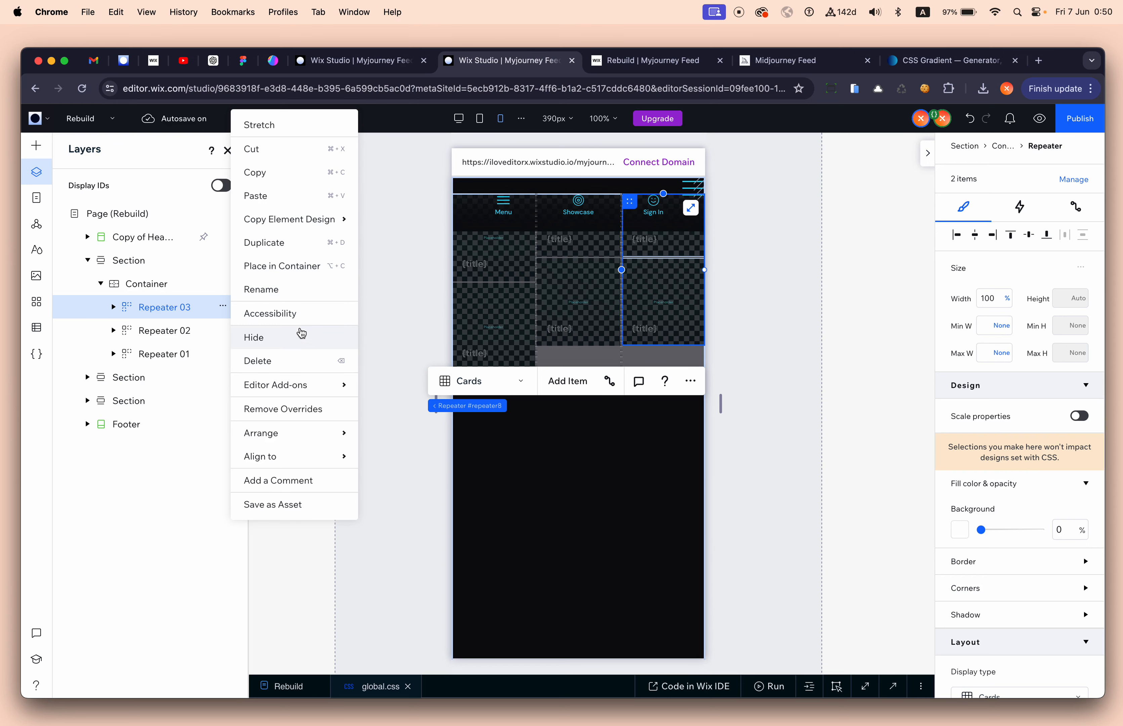
click(302, 341)
Step: Change the container's mobile grid to 2 columns and 1 row
click(664, 366)
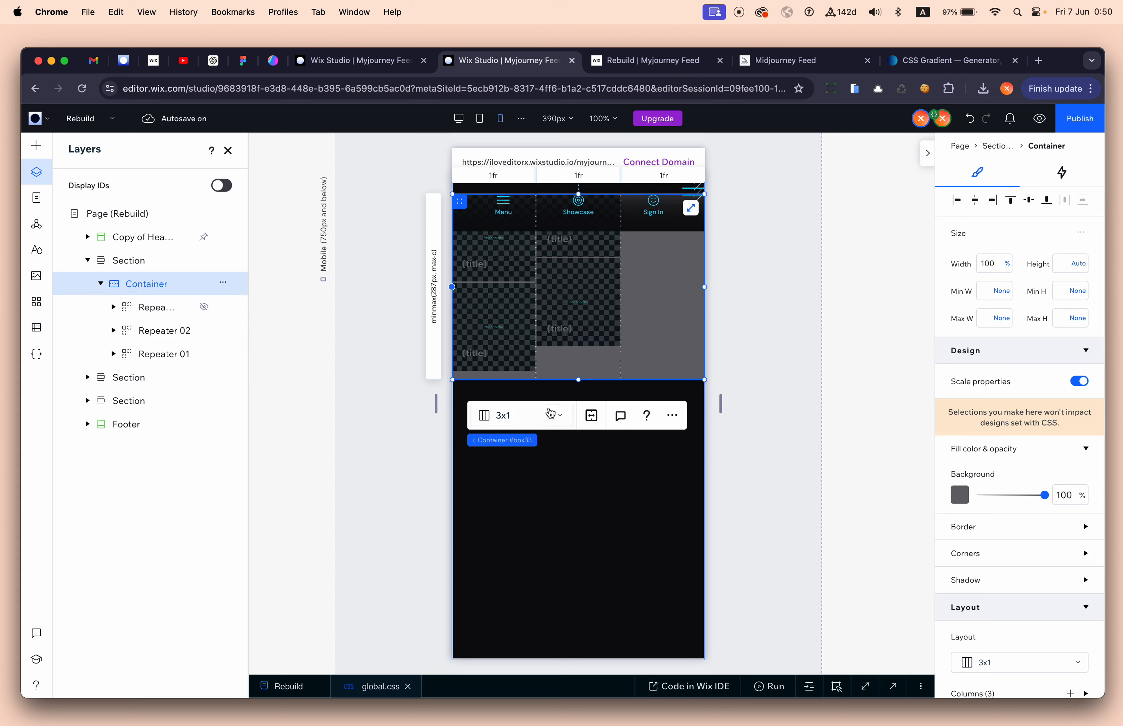
click(534, 416)
click(529, 441)
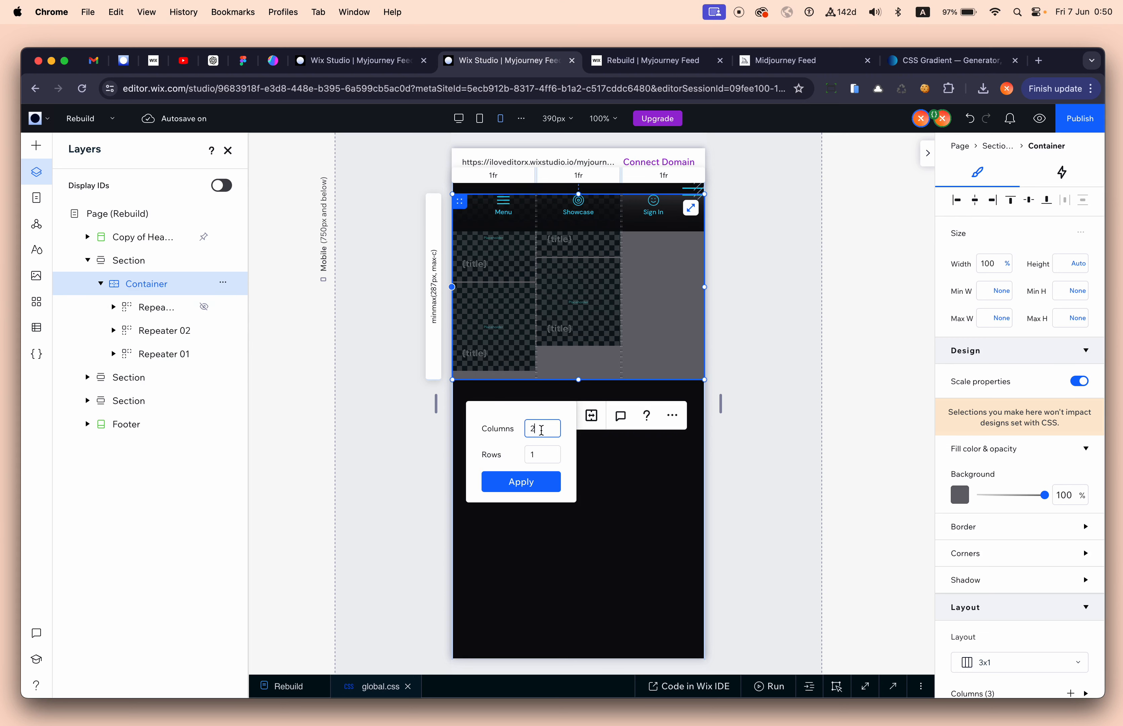
text(2)
click(521, 481)
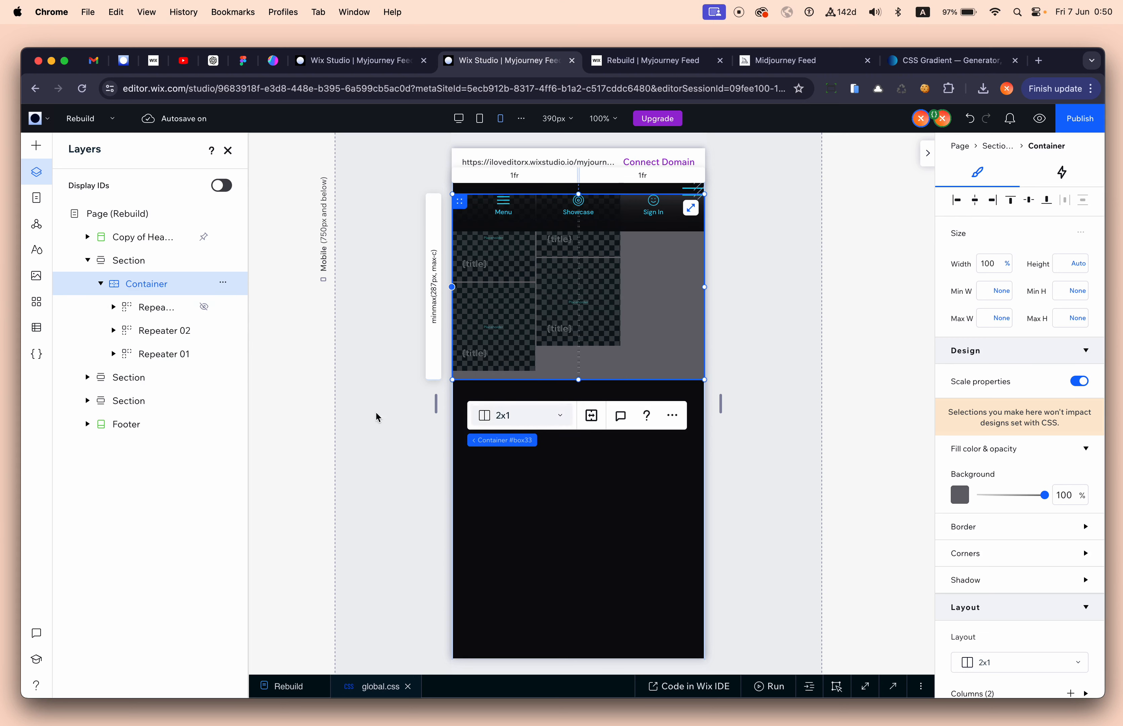
Step: Set the mobile width of Repeater 01 to 100%
click(197, 361)
click(997, 302)
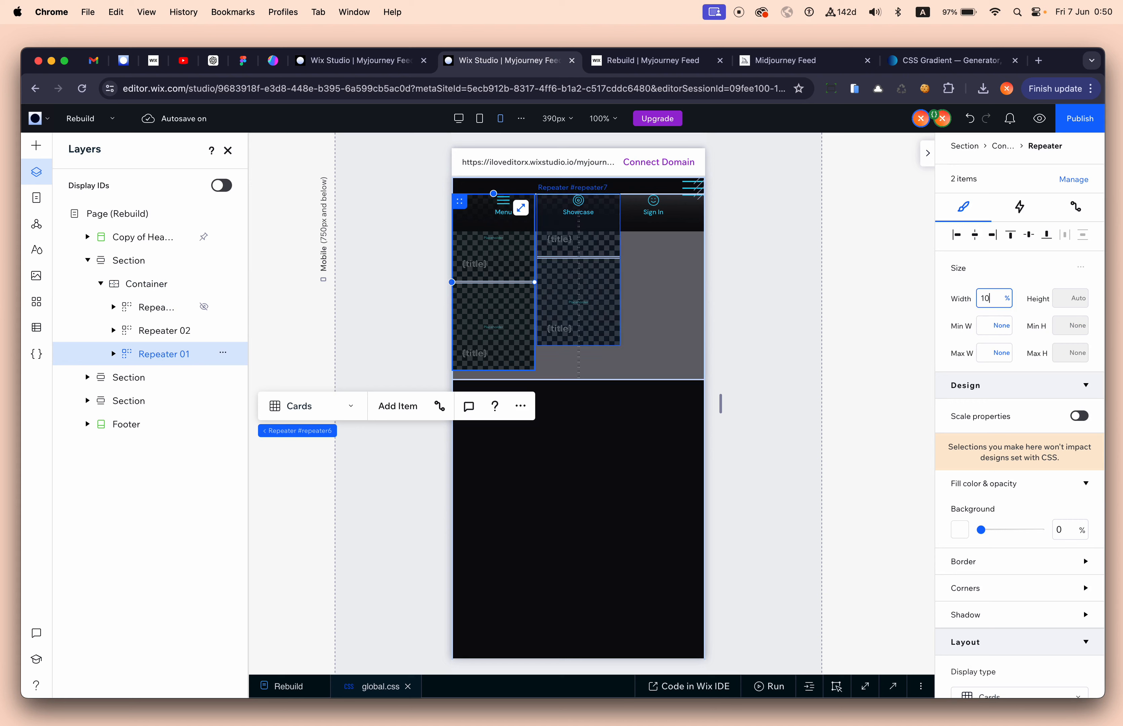
key(Return)
scroll(997, 420, down, 10)
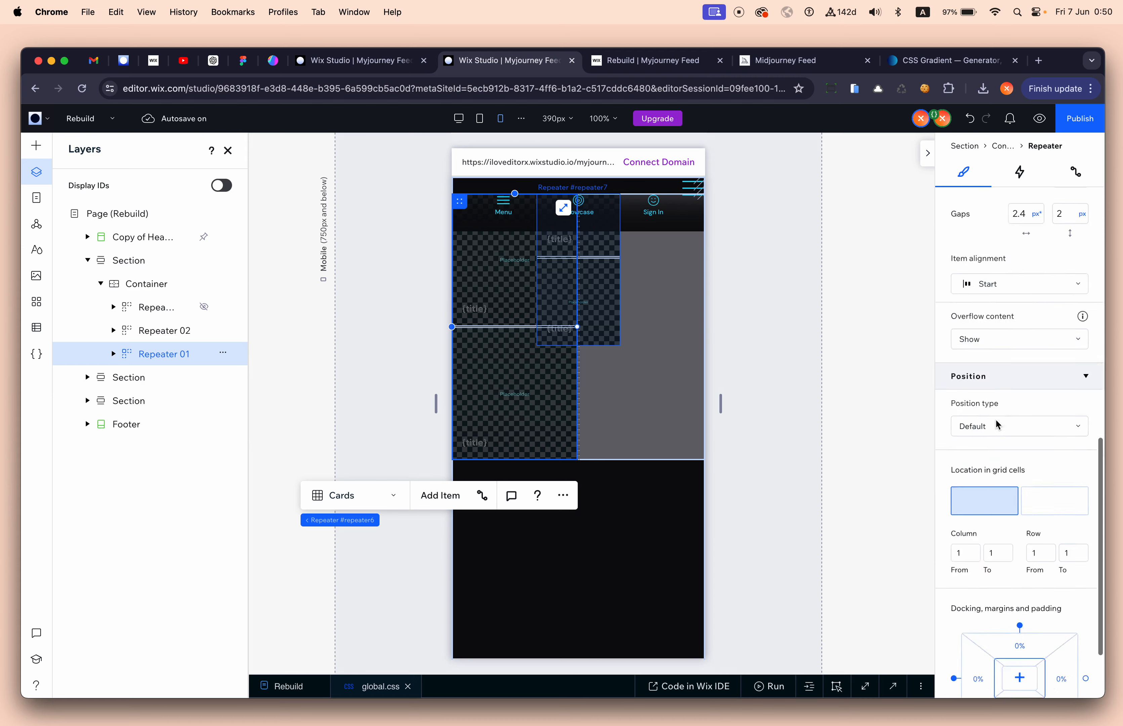
Step: Place Repeater 02 in only the second mobile grid column without a left margin and set its width to 100%
click(183, 330)
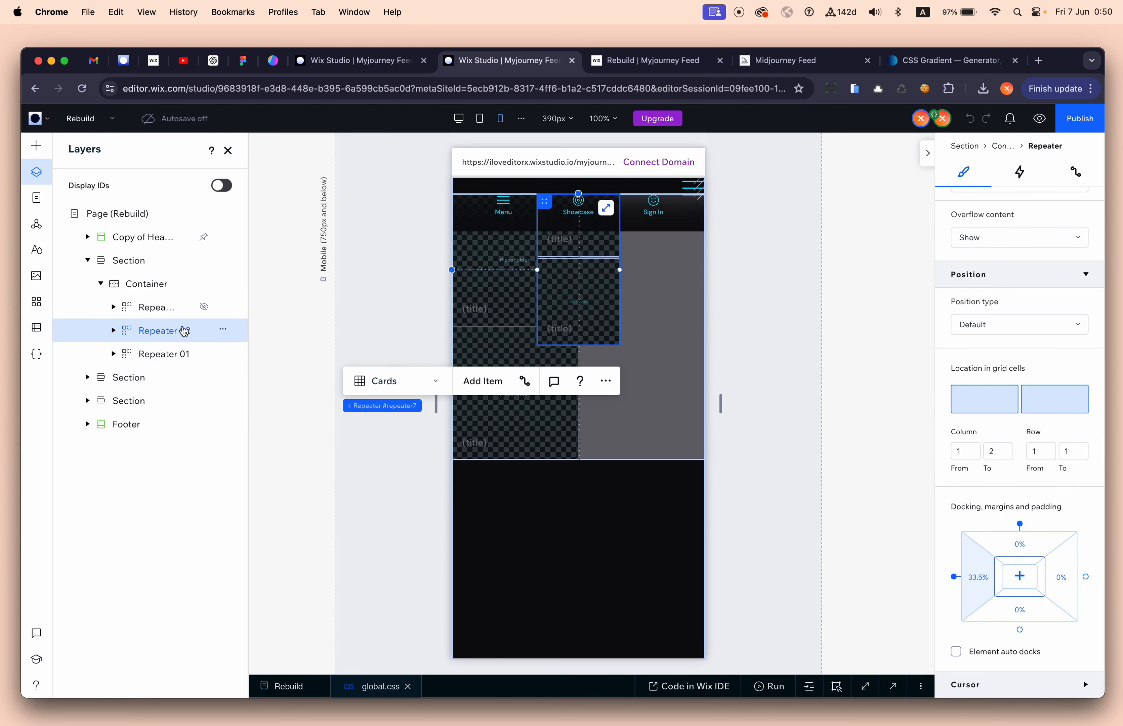
click(989, 577)
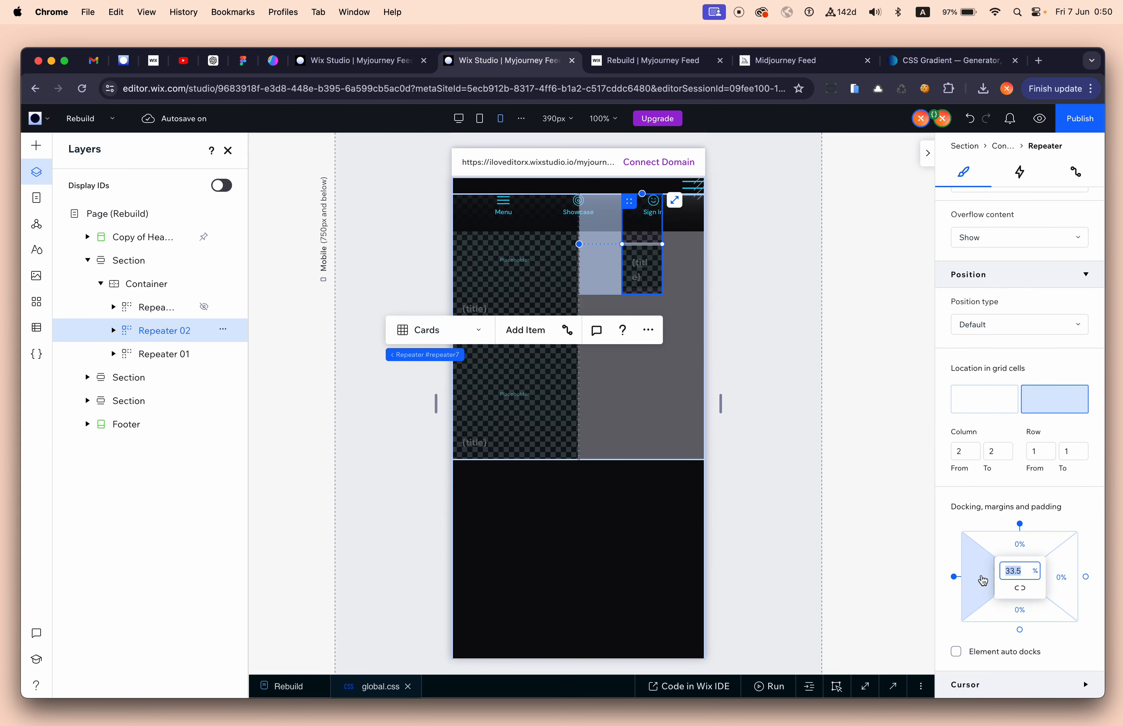
scroll(995, 378, up, 15)
click(997, 297)
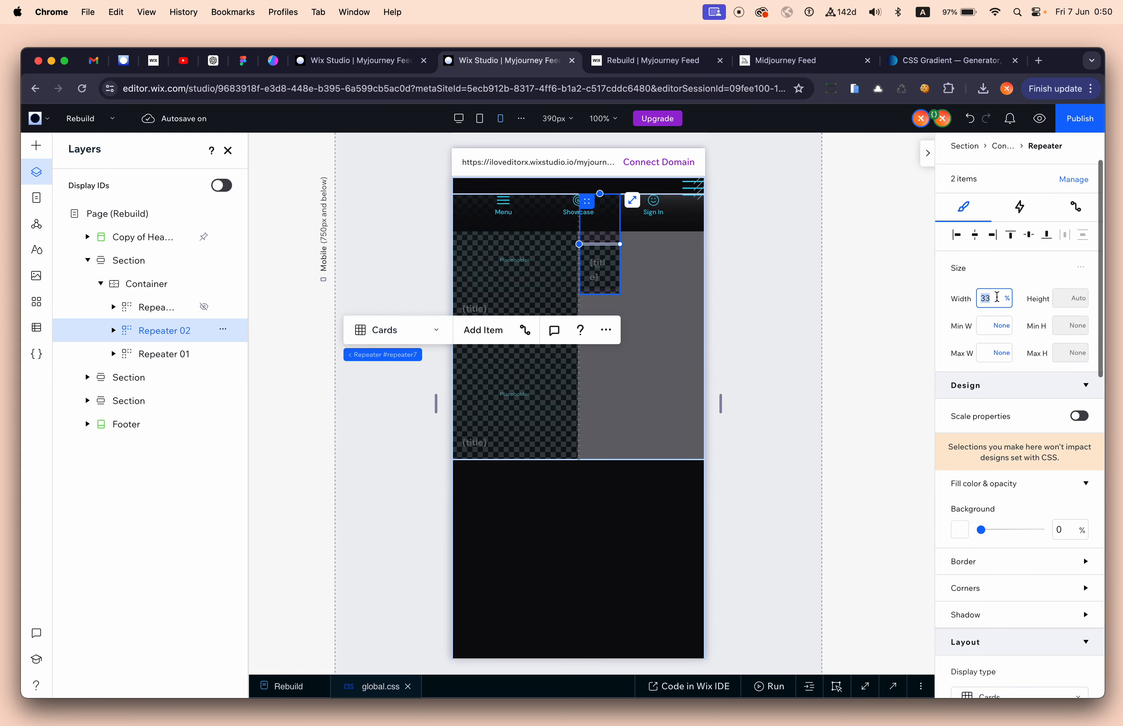
text(100)
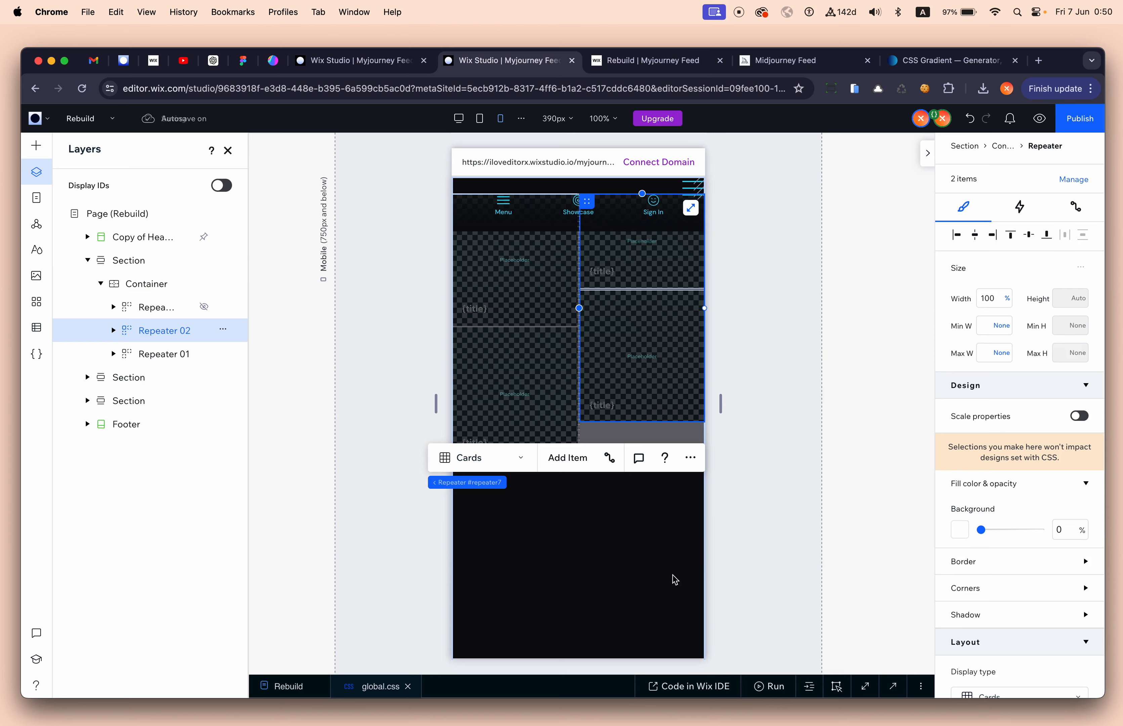
click(642, 582)
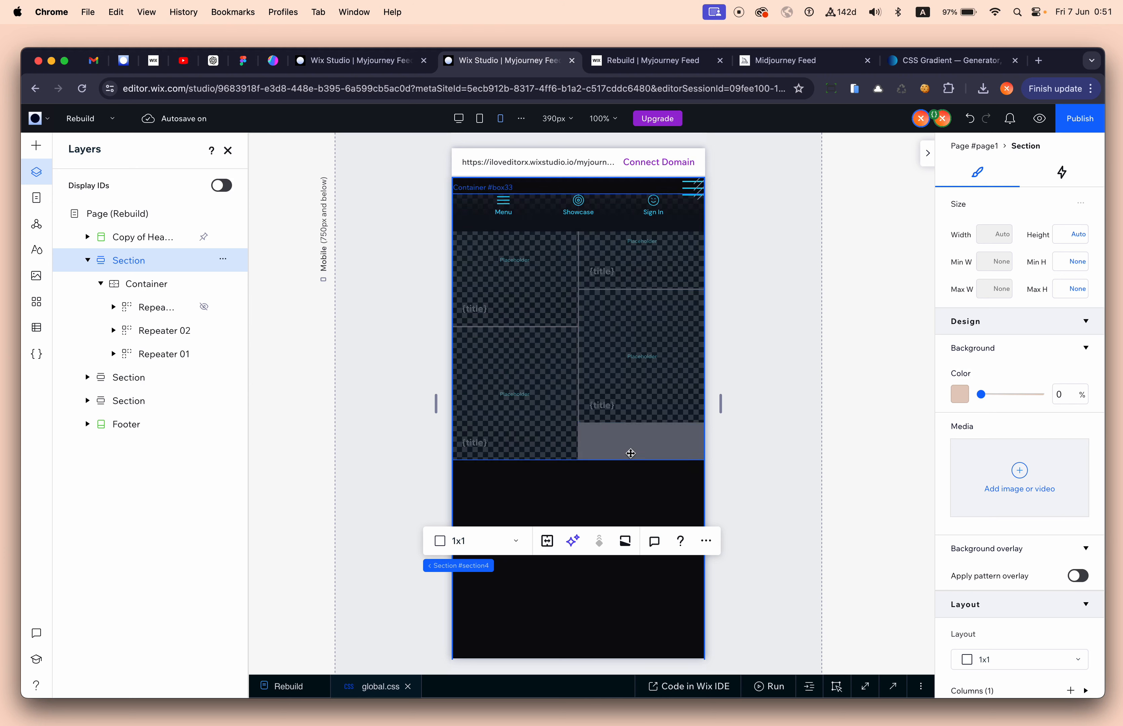
Step: Return through the tablet breakpoint to desktop and look over the repeater grid there with the layer list closed
click(479, 118)
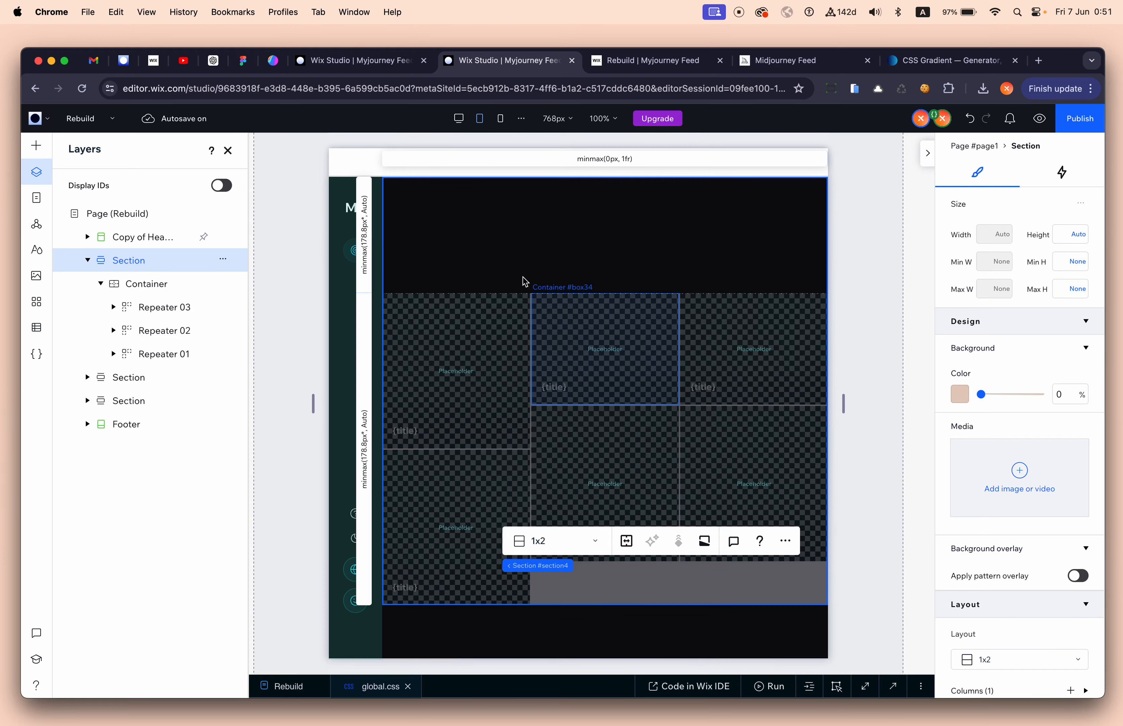
click(459, 119)
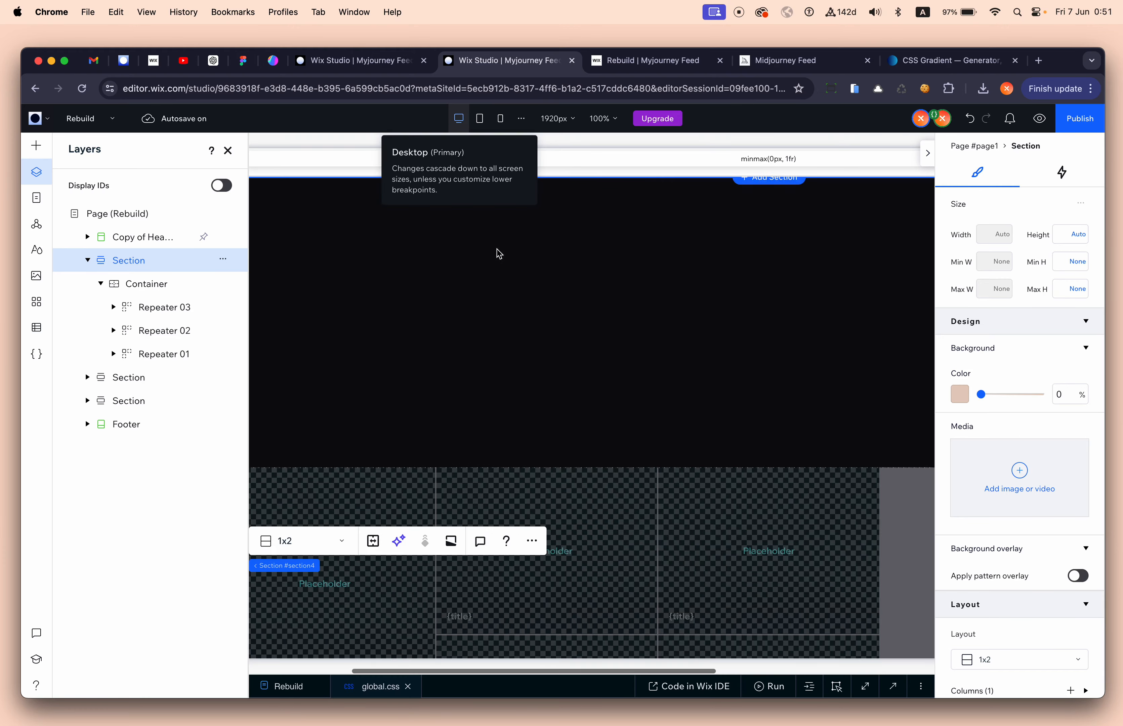
click(228, 150)
scroll(304, 291, down, 9)
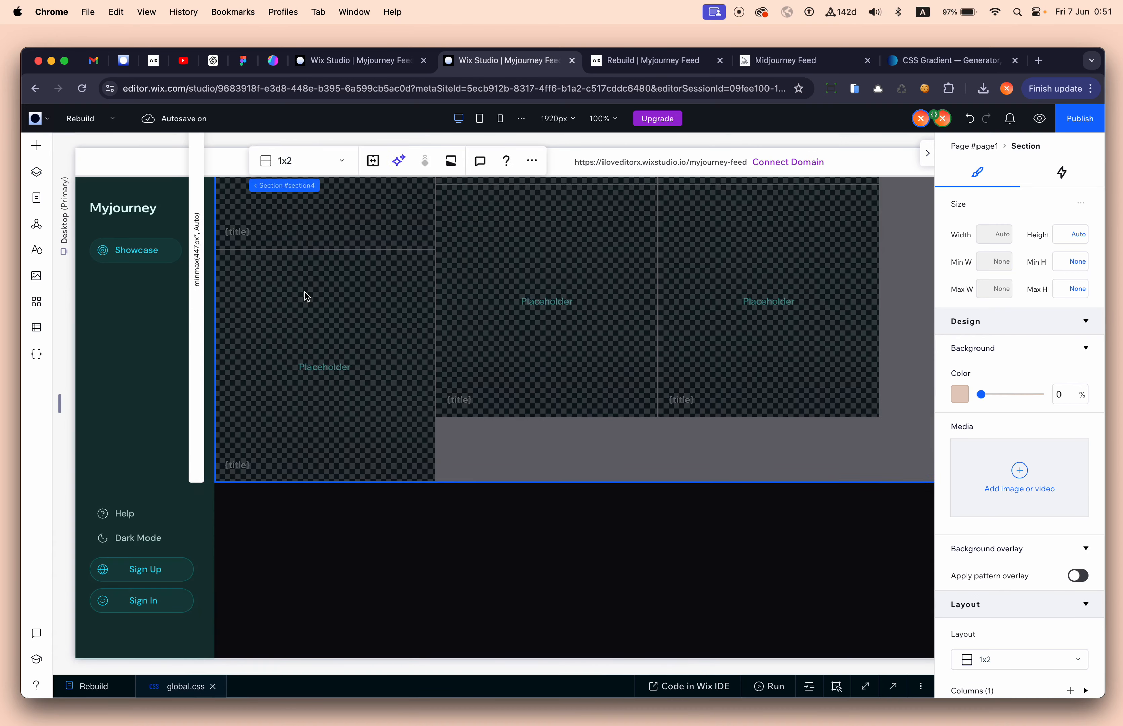
scroll(305, 291, up, 5)
scroll(305, 292, right, 6)
scroll(400, 290, left, 7)
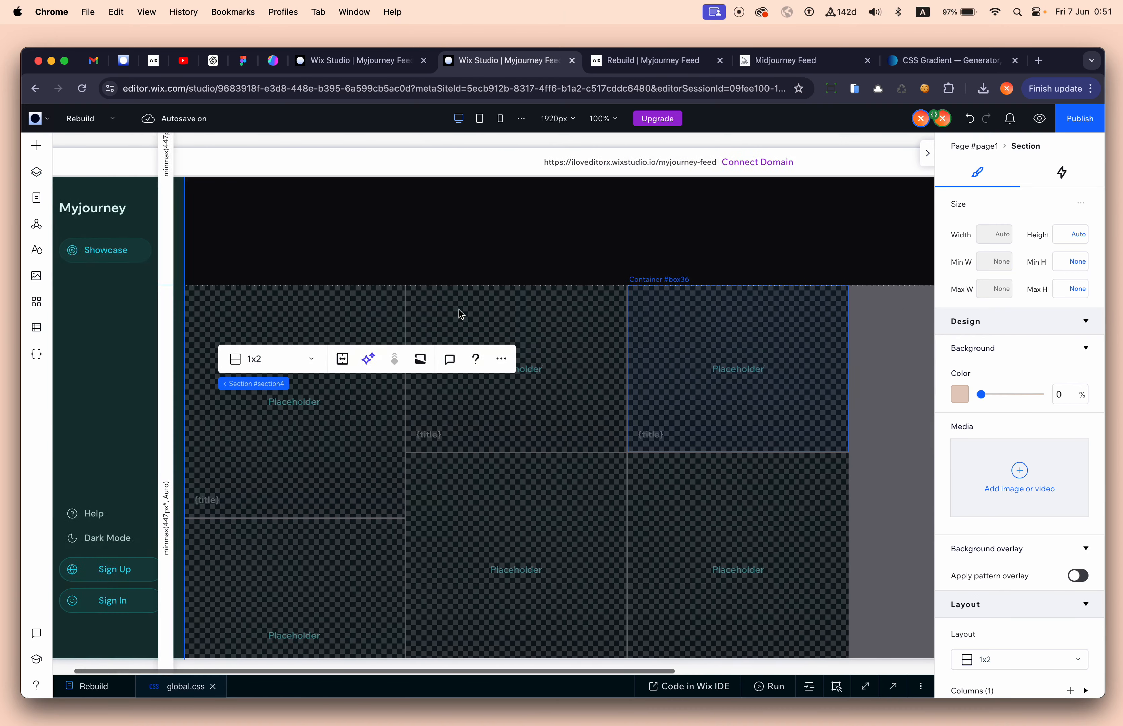
Step: Copy the finished five-column repeater container from the Home page open in the other Wix Studio tab
click(341, 60)
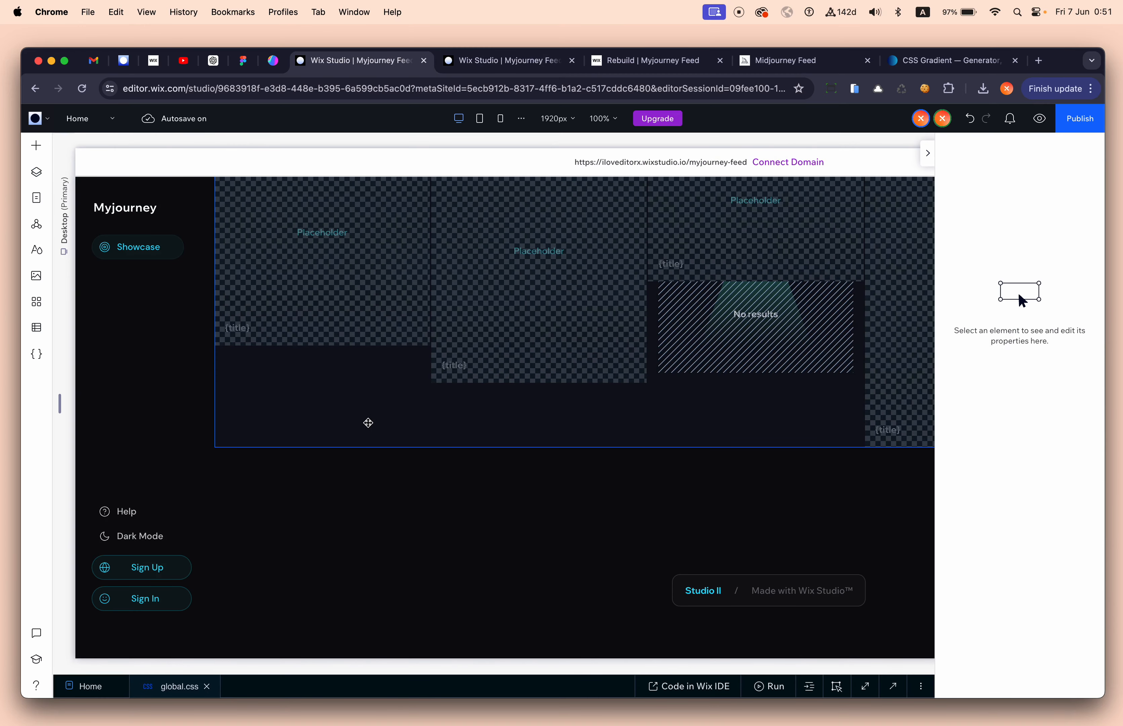
click(355, 423)
scroll(340, 419, right, 4)
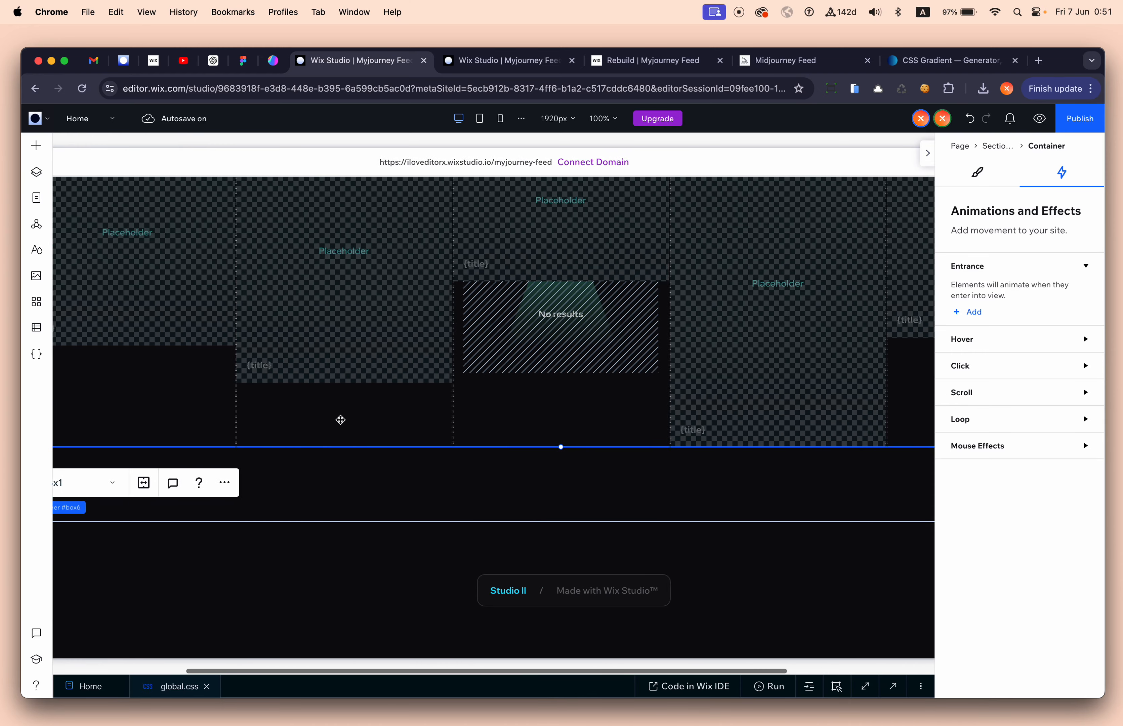
scroll(341, 419, left, 4)
right_click(341, 420)
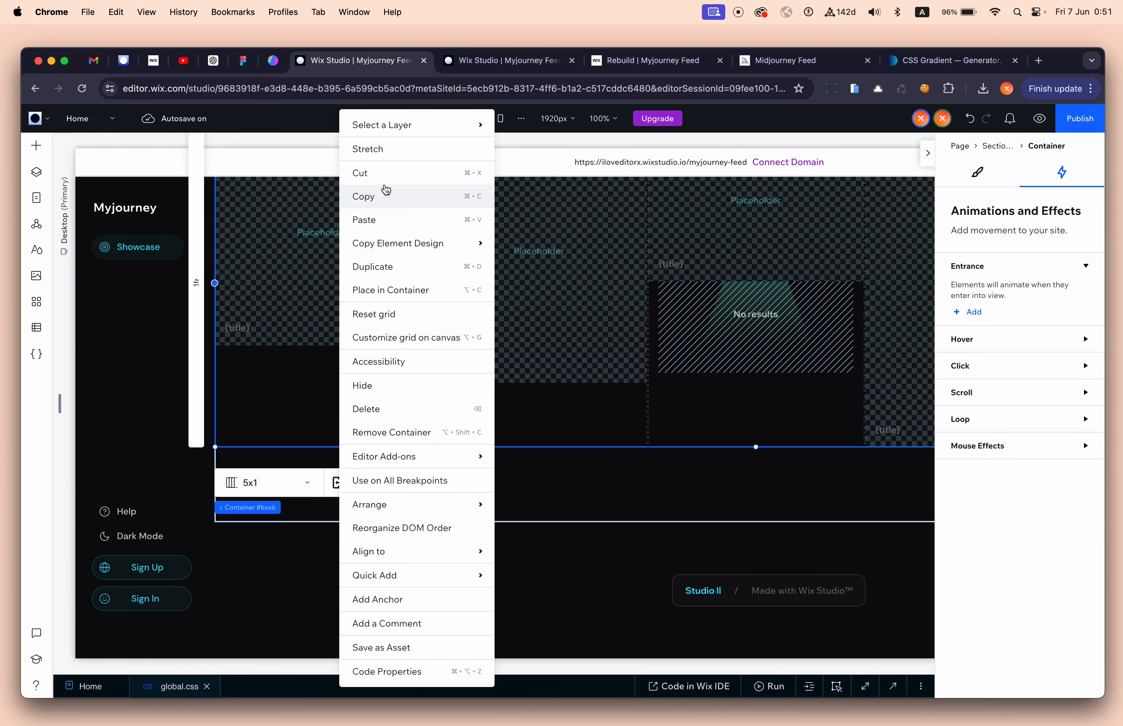
click(389, 202)
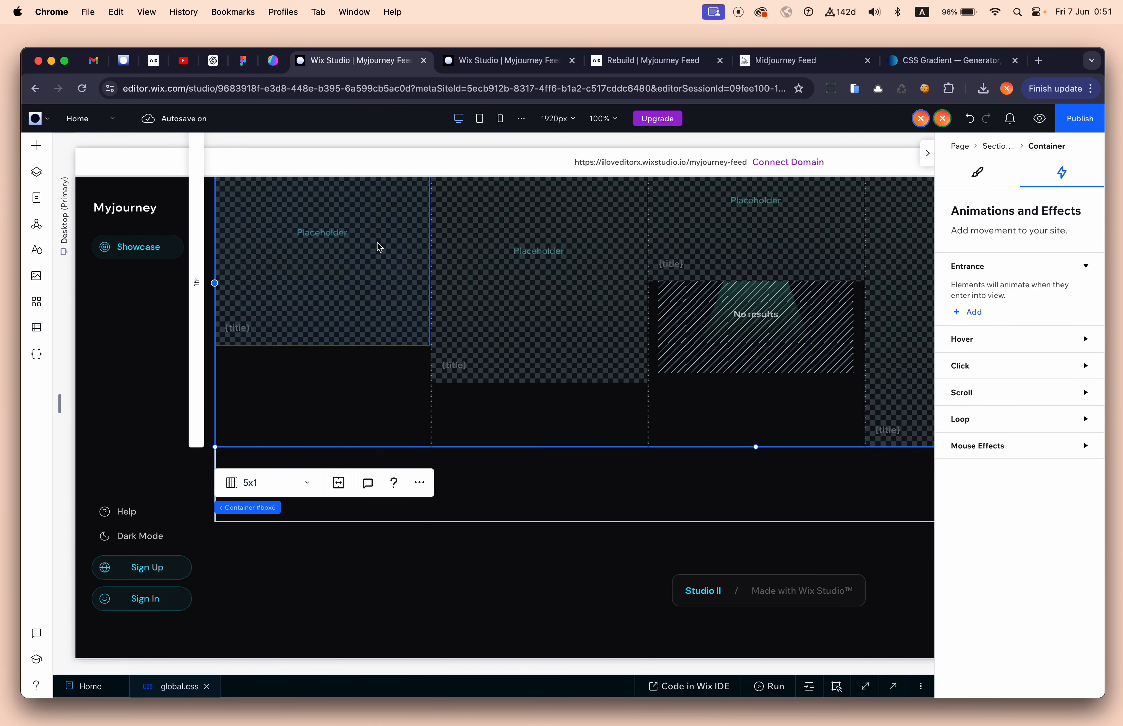
Step: Replace the Rebuild page's gray five-column container with the copied container
click(474, 66)
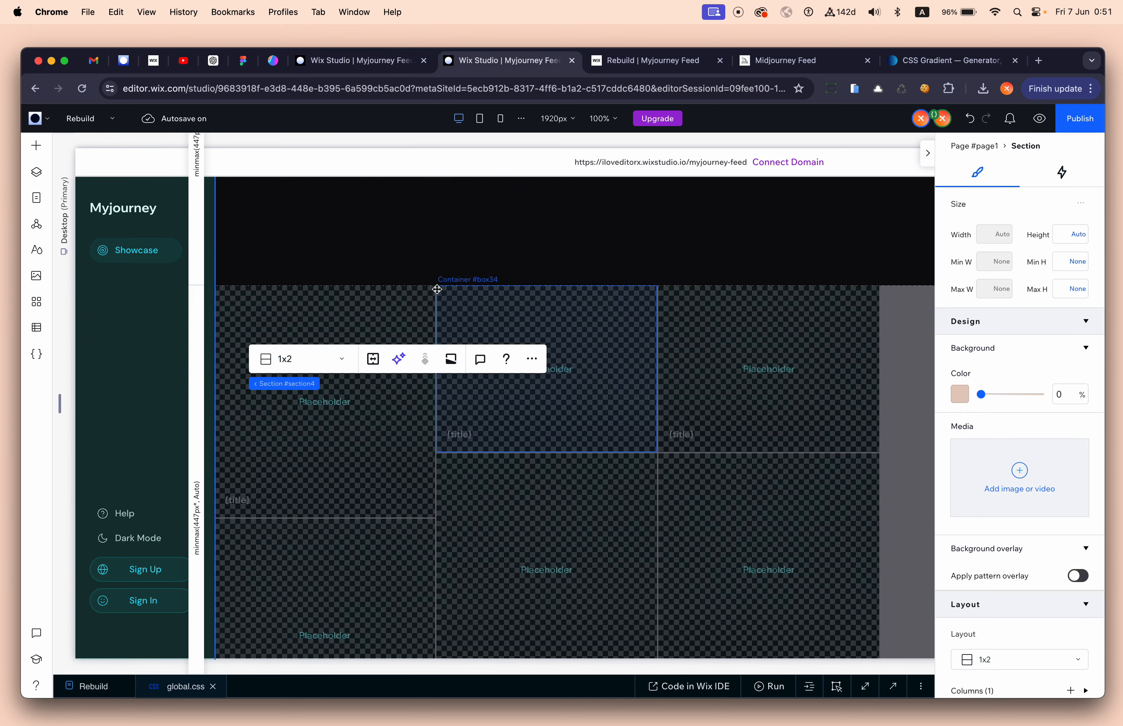
scroll(542, 371, right, 6)
click(717, 396)
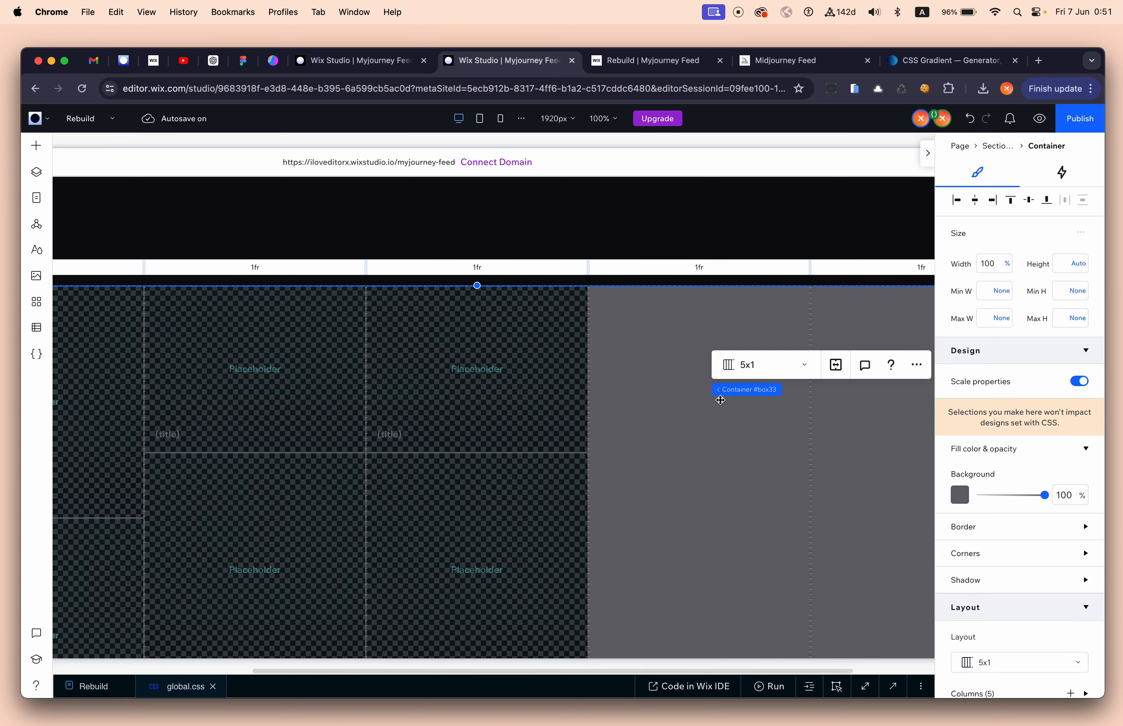
key(Delete)
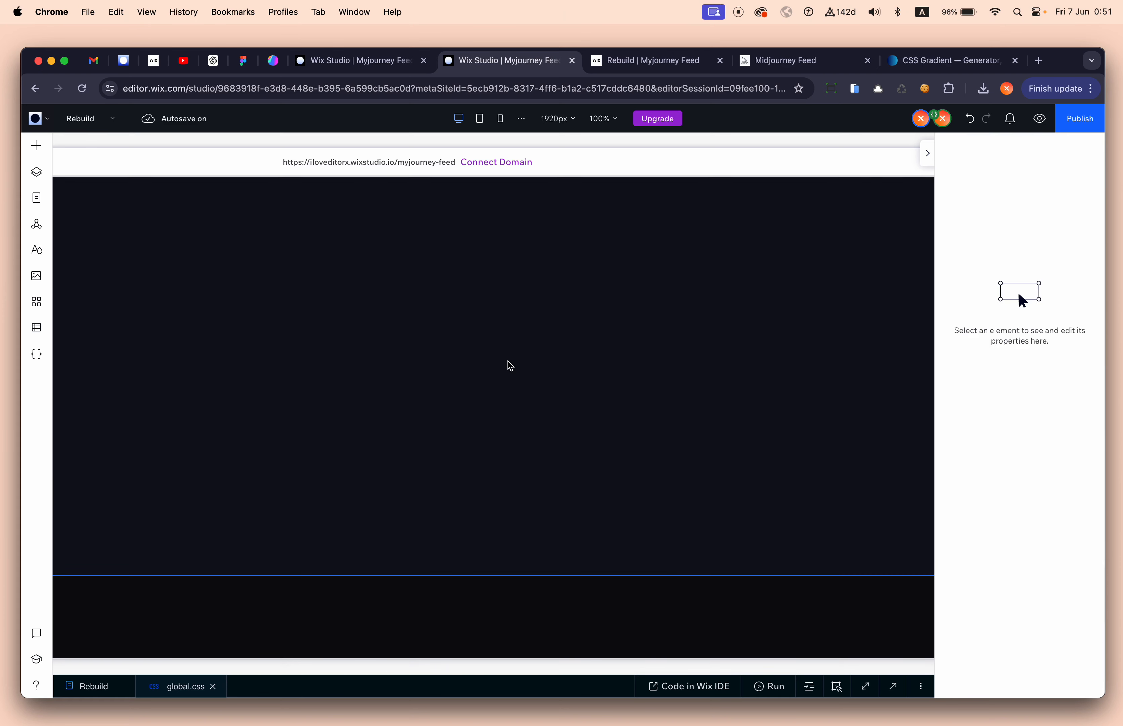
right_click(506, 366)
click(590, 231)
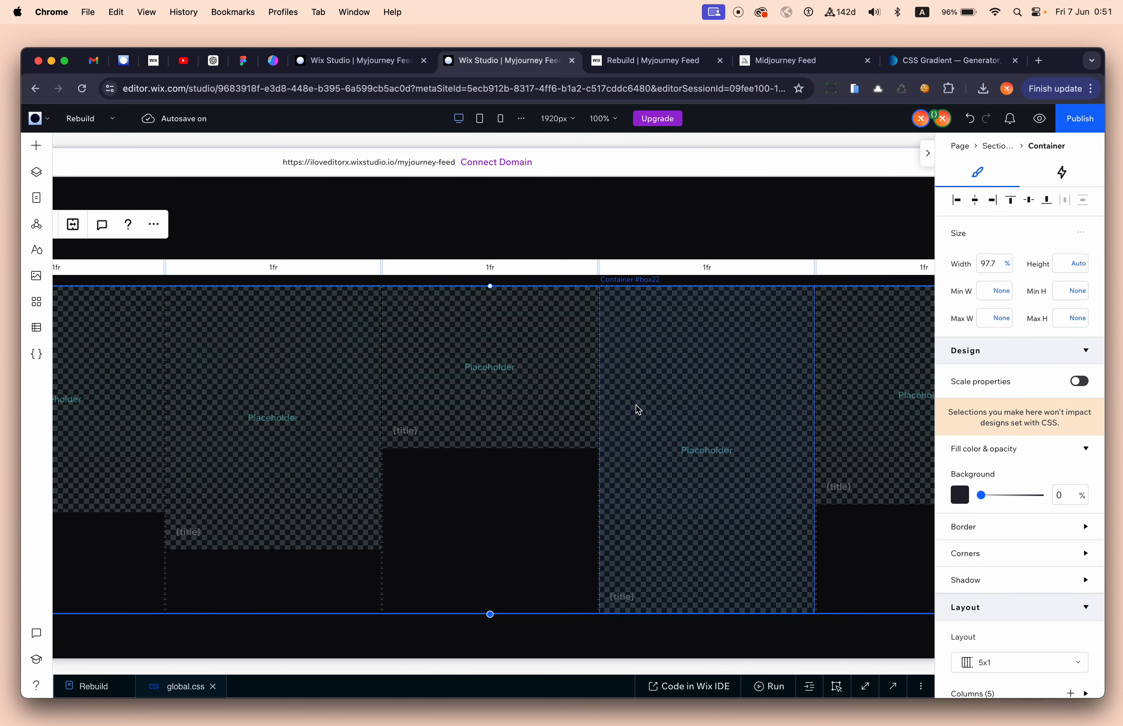
Step: Set the pasted container's width to 100% and align it to the top left of its section cell
click(1001, 270)
text(1)
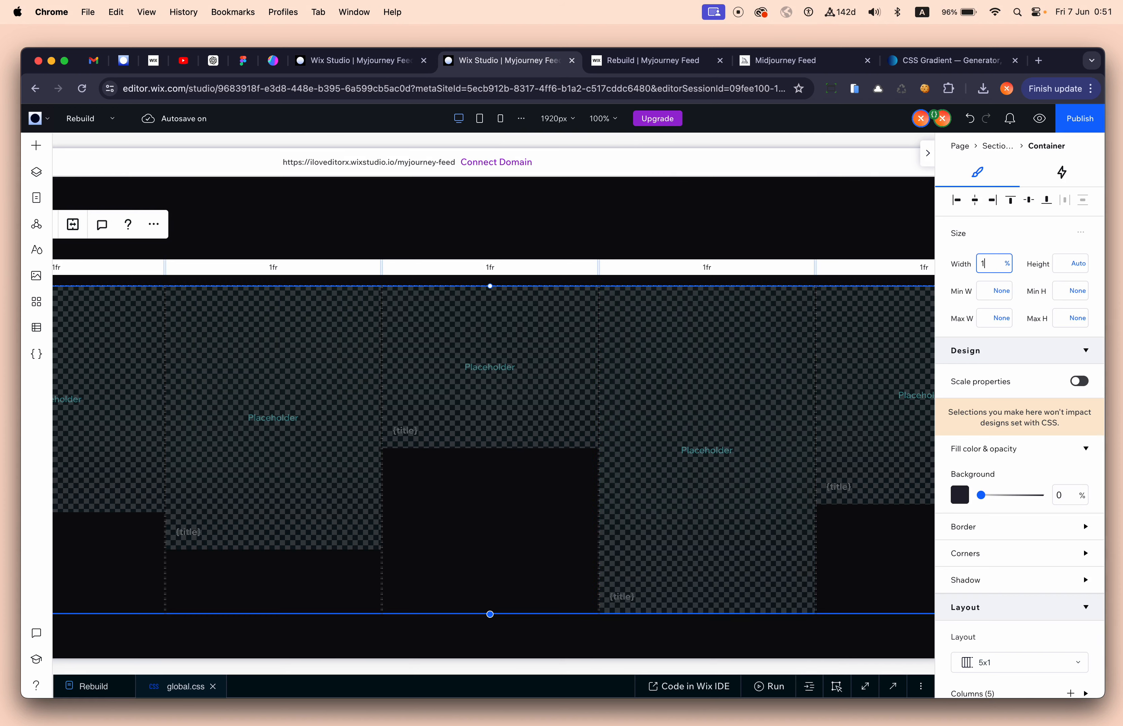
text(00)
key(Return)
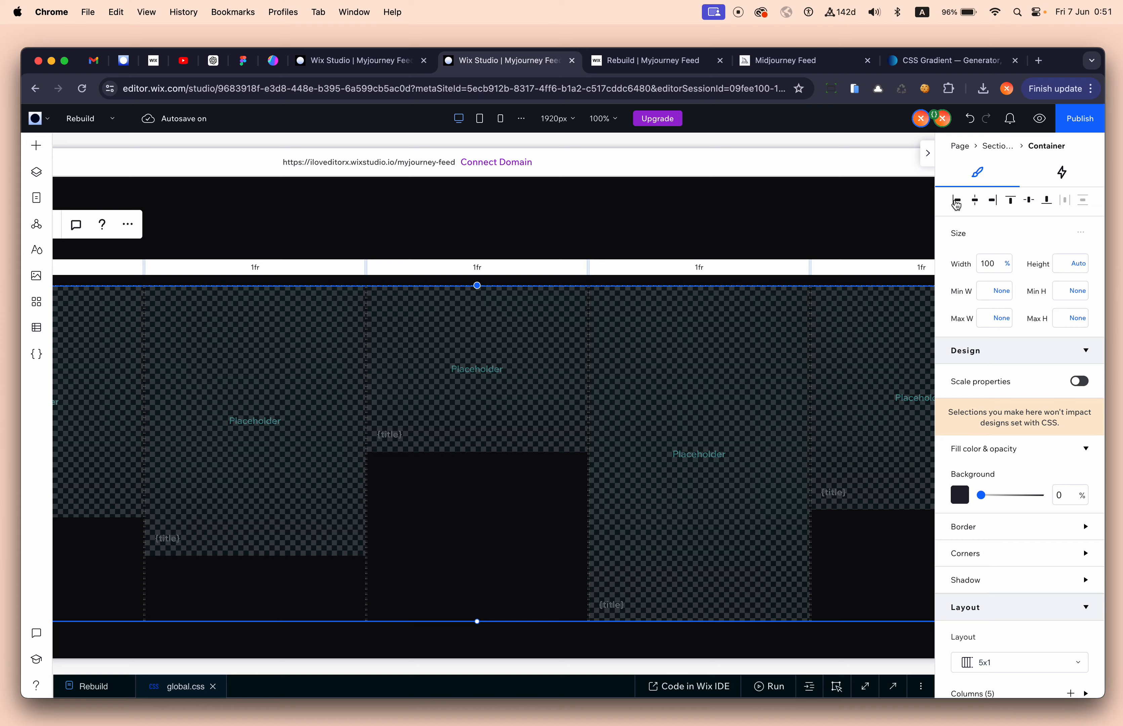
Step: Show the Rebuild page's layers, wide enough to read the full layer names
scroll(854, 339, left, 6)
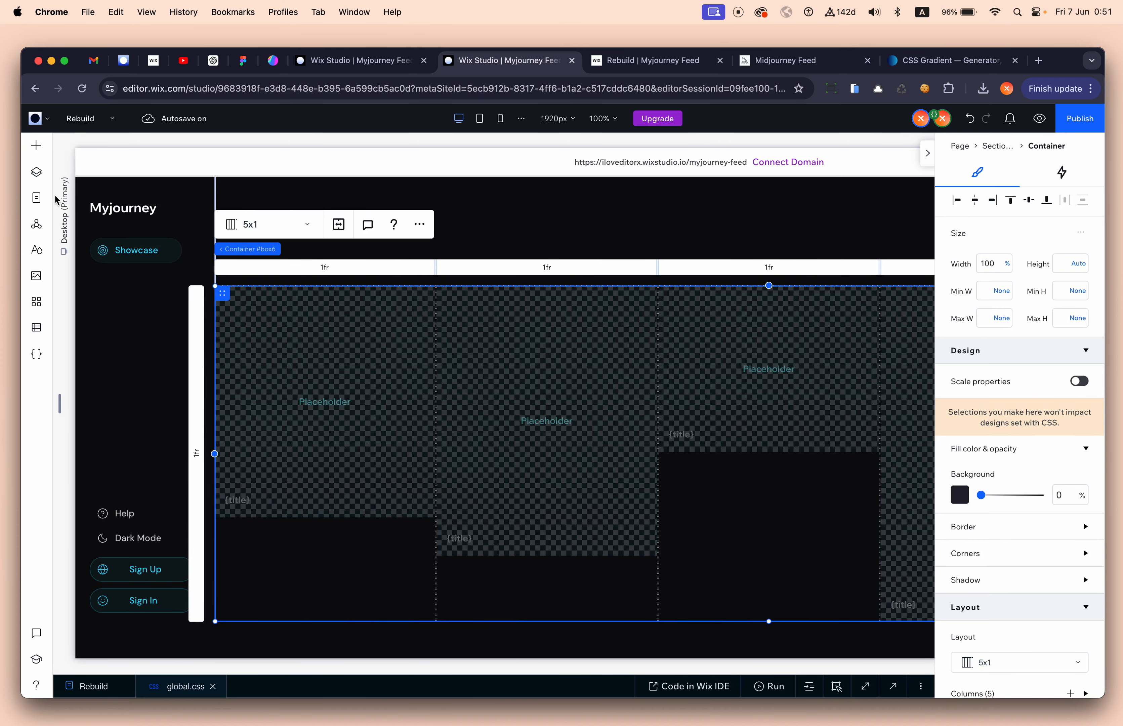
click(36, 172)
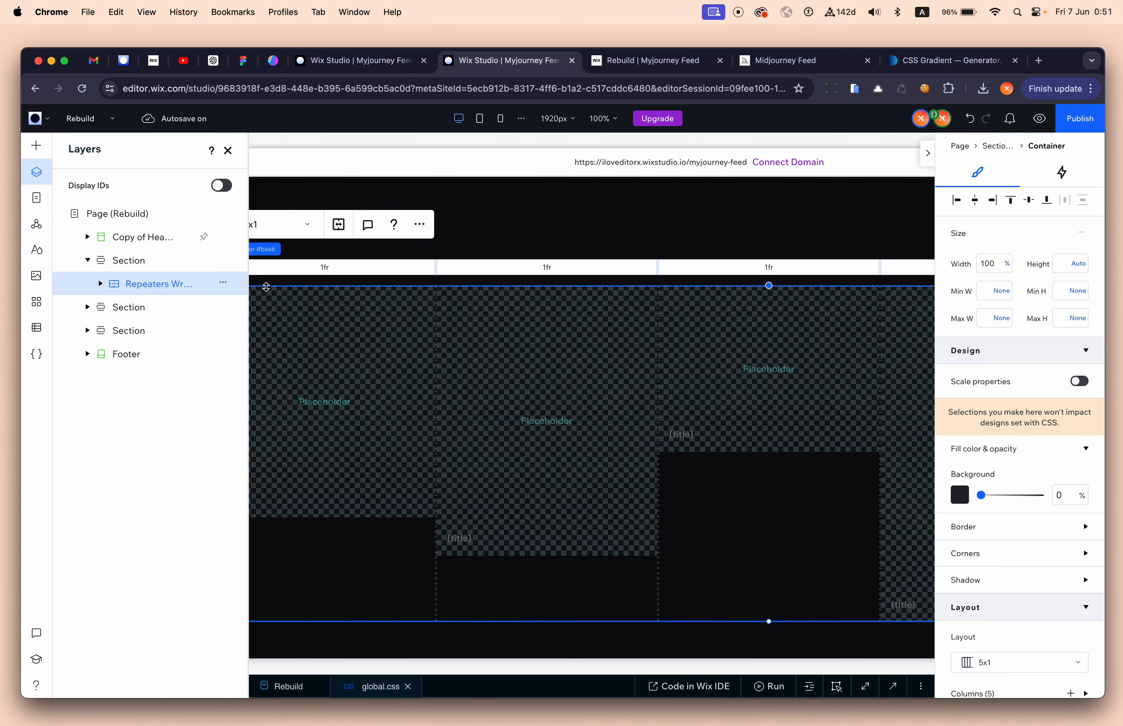
drag(250, 282, 313, 282)
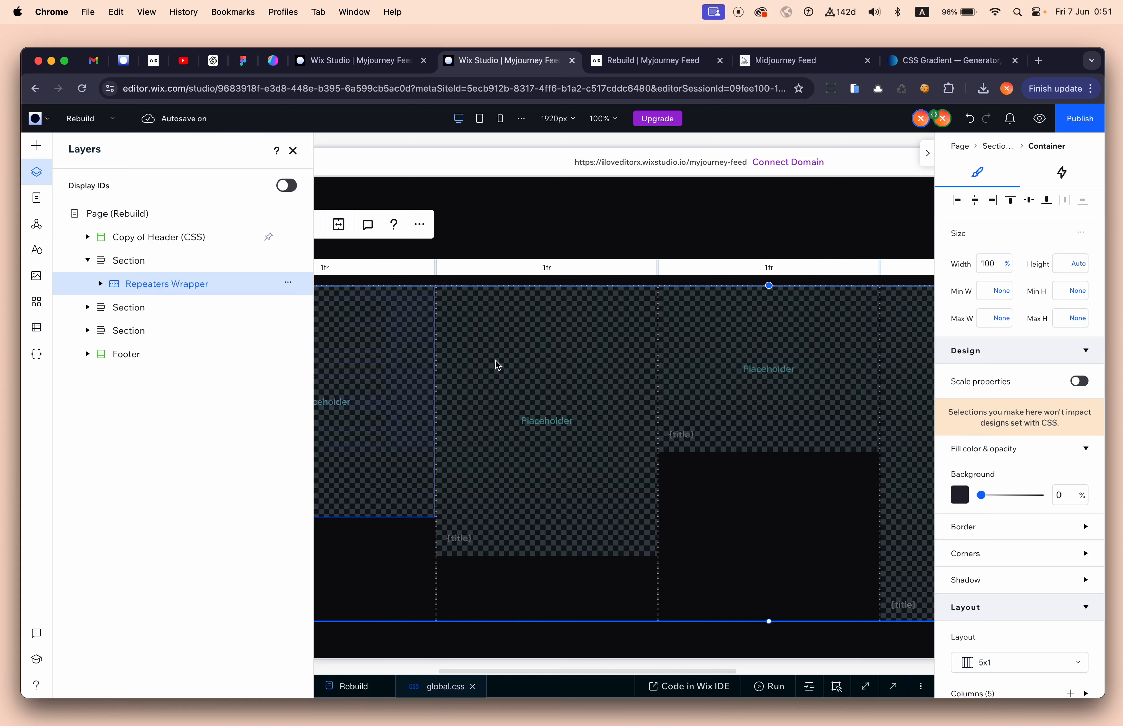
Step: Compare the layer names and element IDs of the five repeaters inside the Rebuild page's Repeaters Wrapper
scroll(554, 392, right, 3)
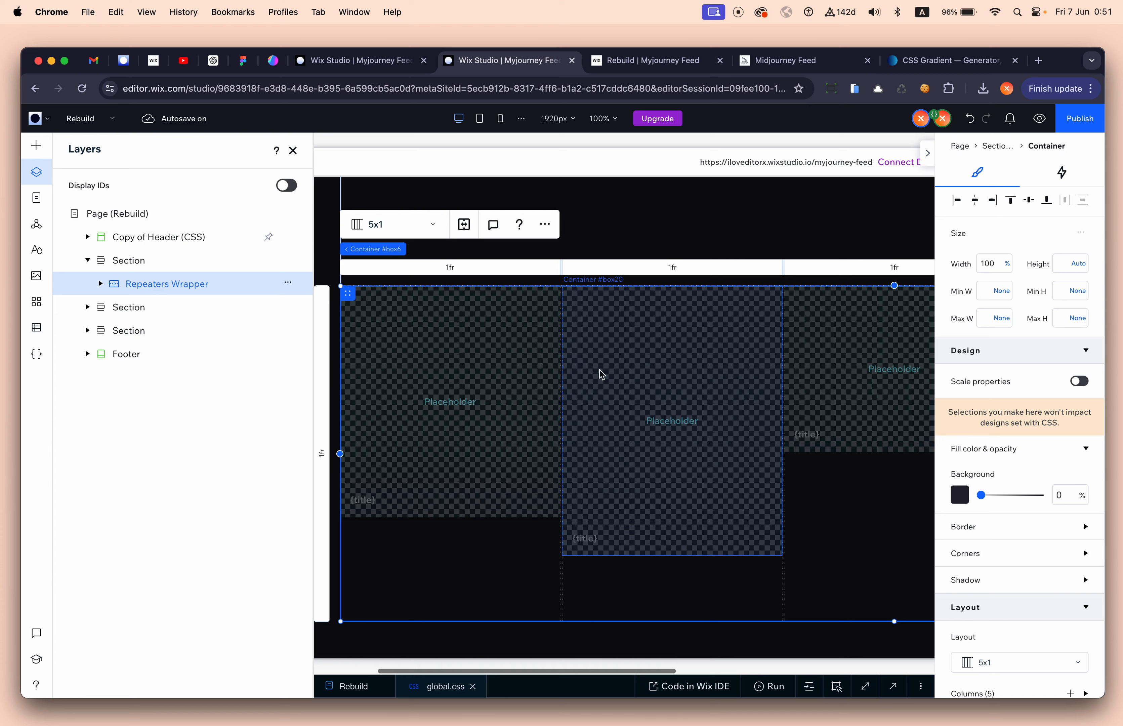
click(287, 186)
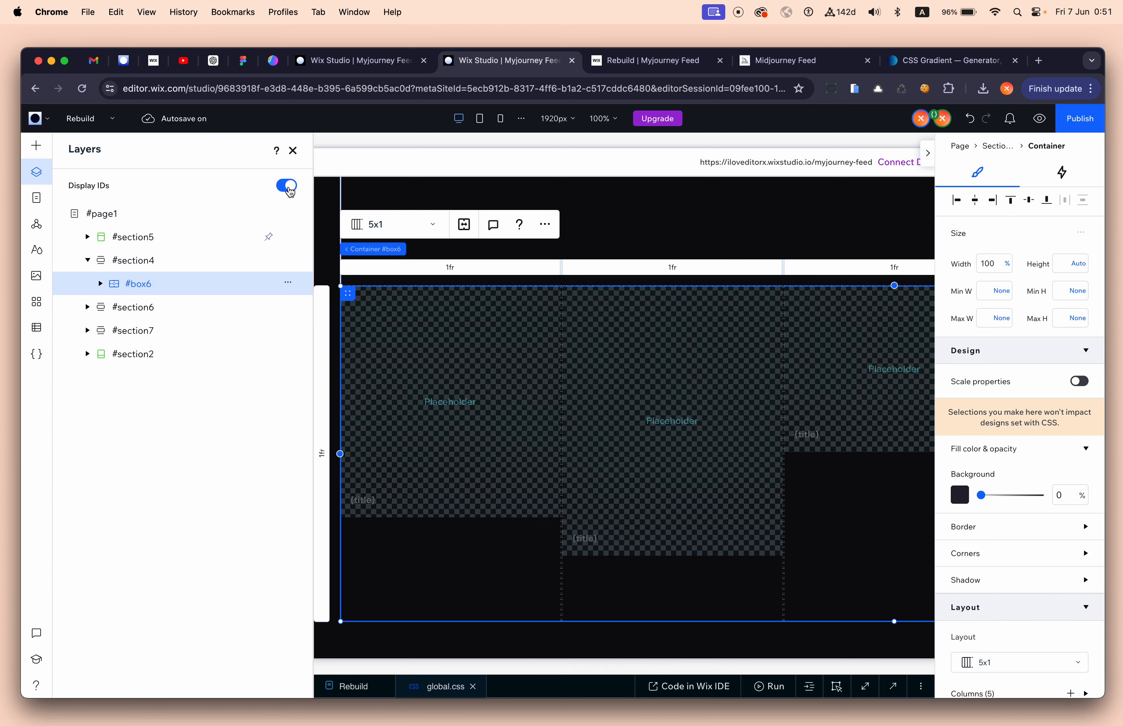
click(100, 285)
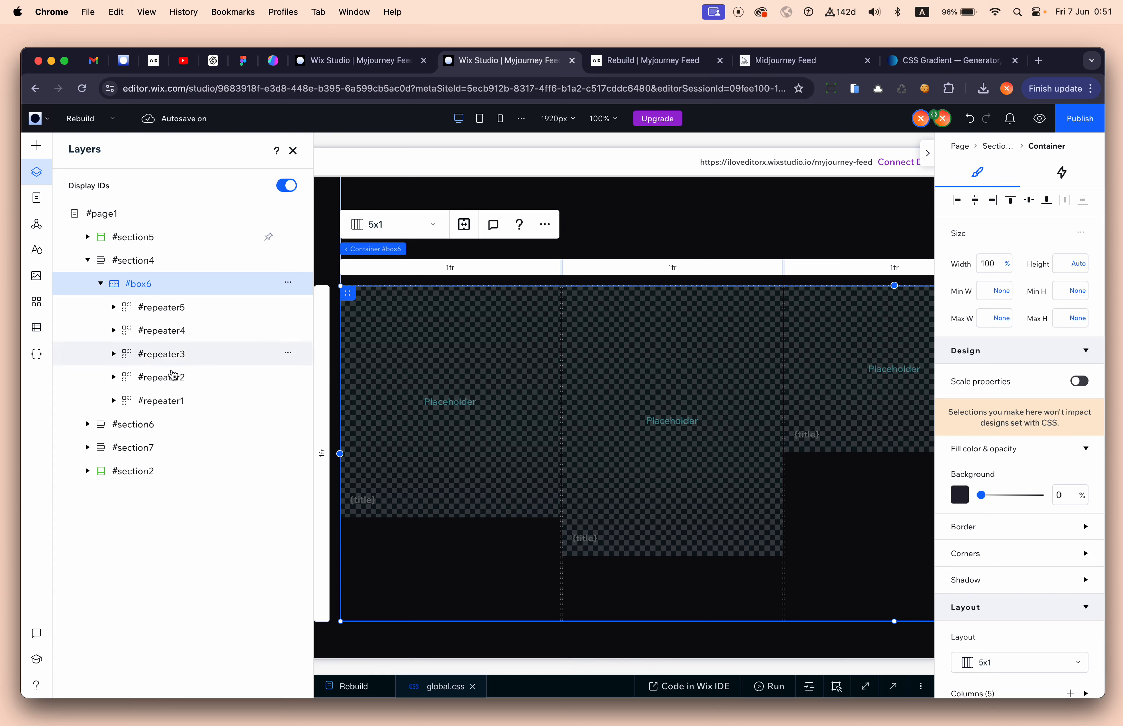
click(286, 186)
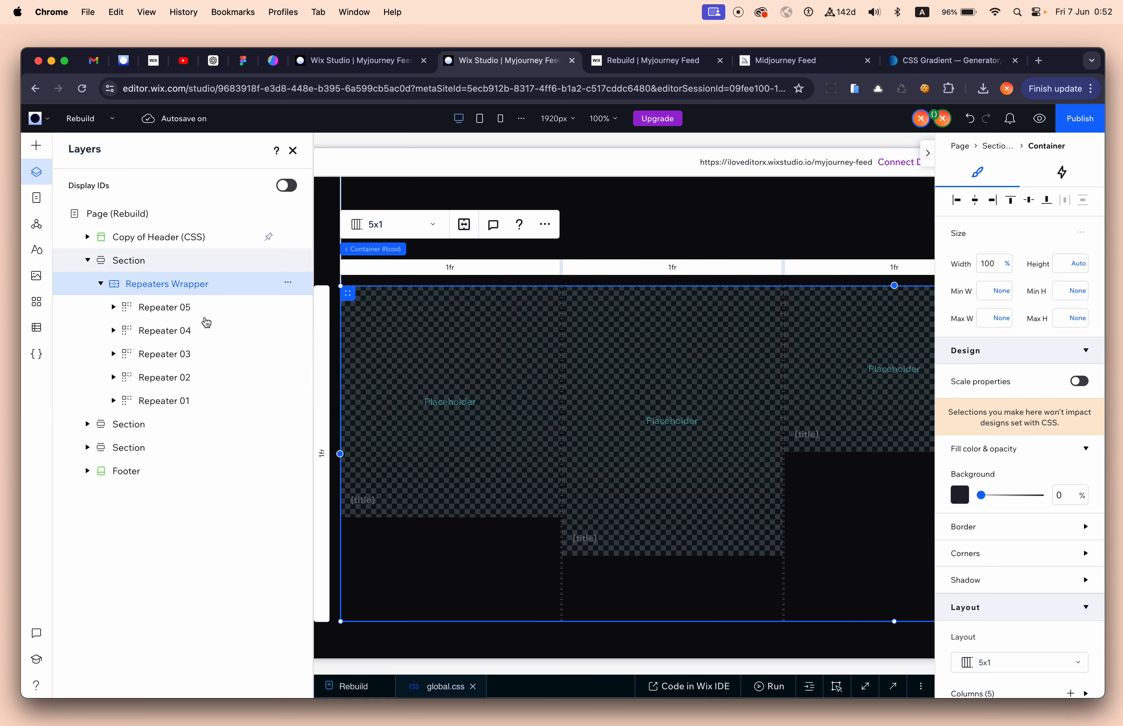
click(276, 194)
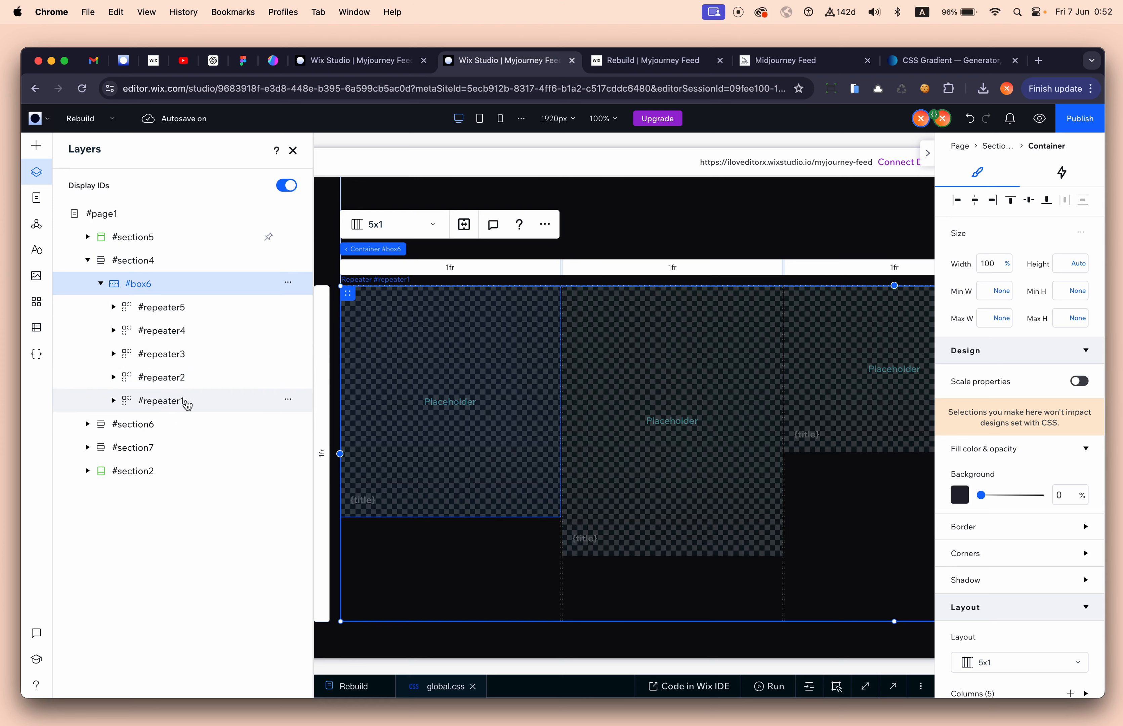
click(287, 187)
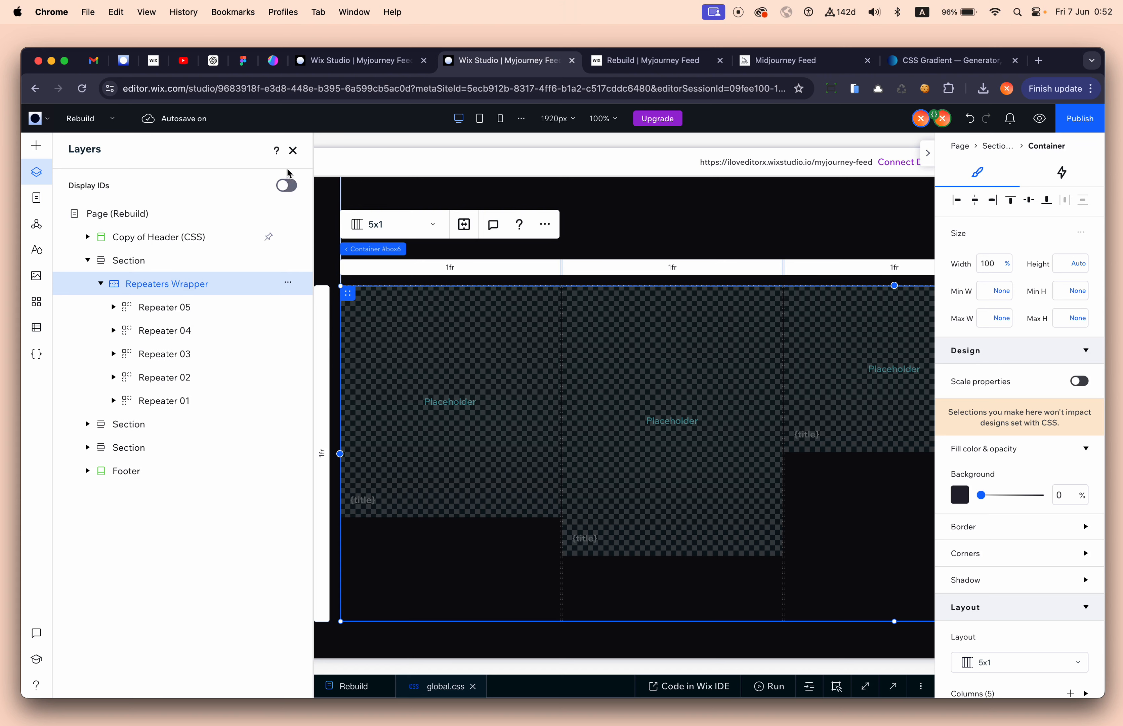
click(293, 151)
Step: Switch to the Home page's Wix Studio tab and select the feed's Search Wrapper among its layers
click(384, 64)
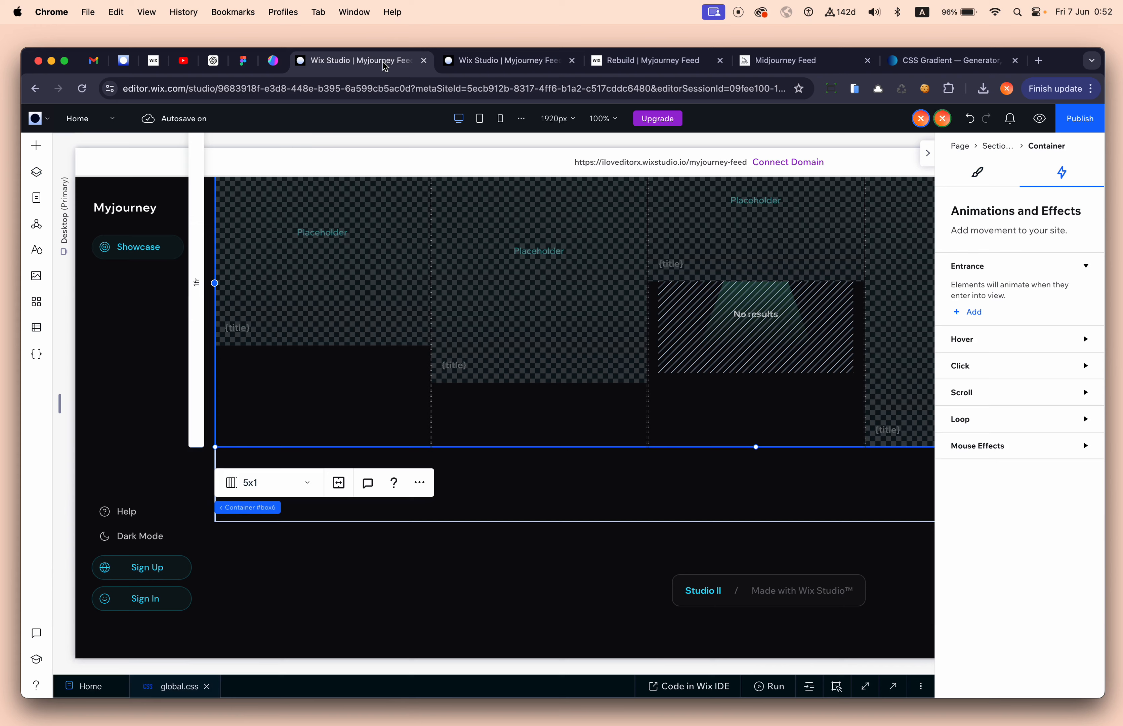
scroll(549, 318, right, 3)
scroll(548, 318, up, 3)
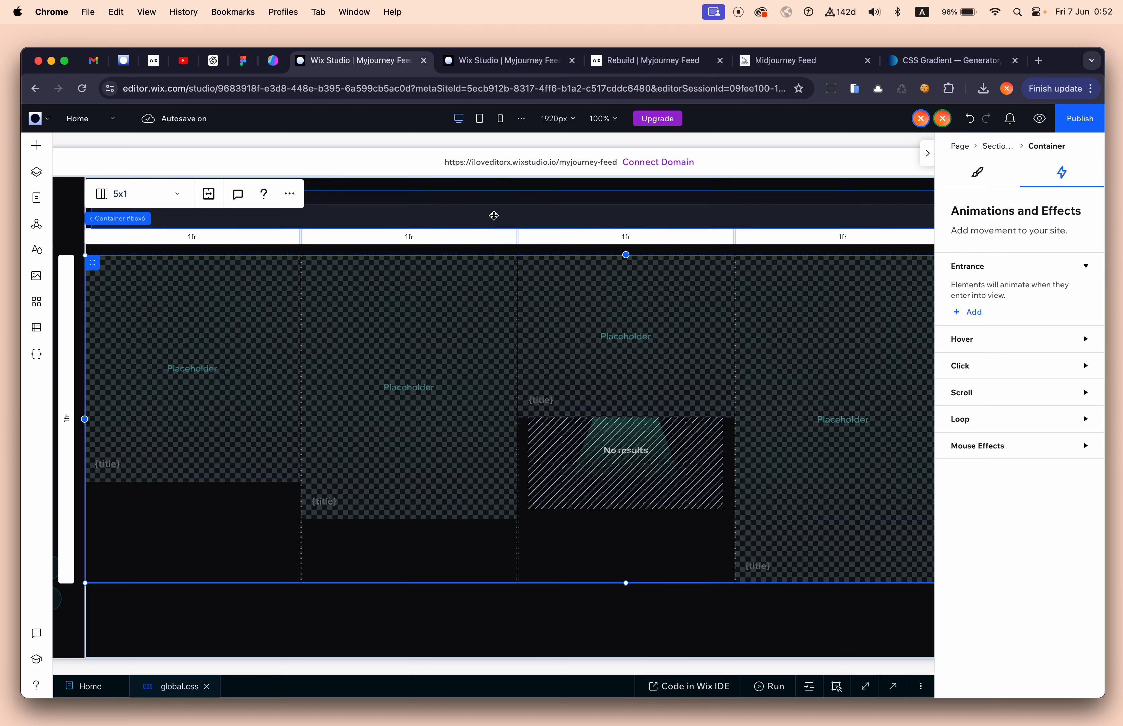
scroll(494, 216, left, 3)
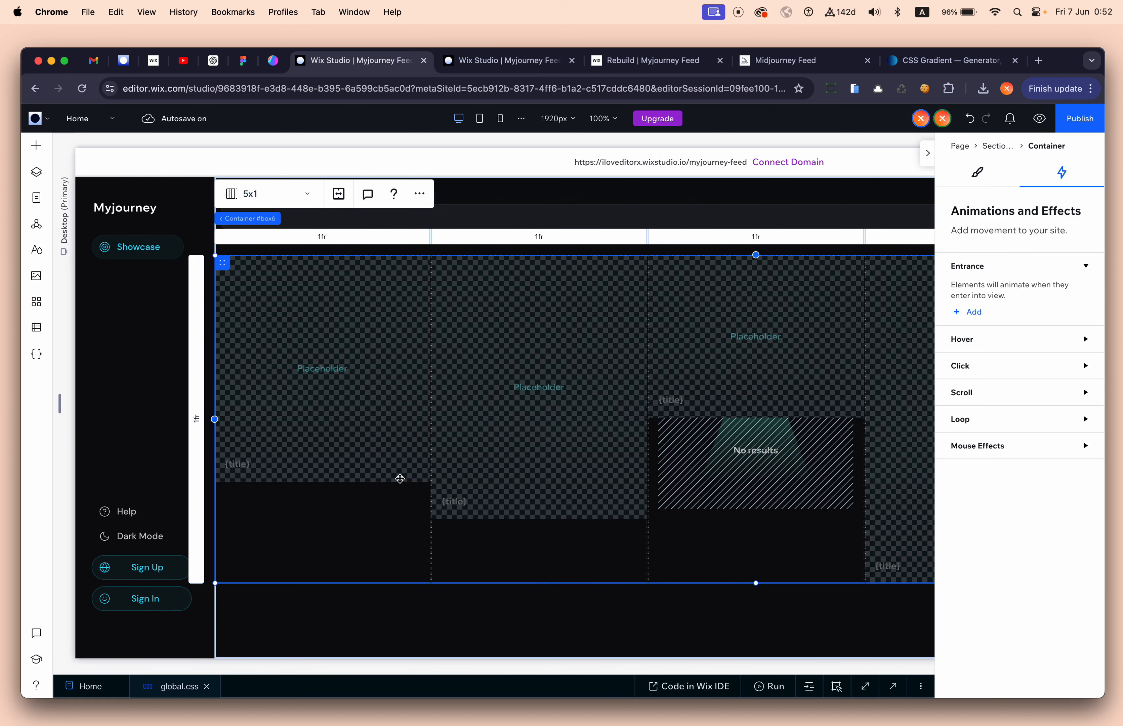
click(538, 206)
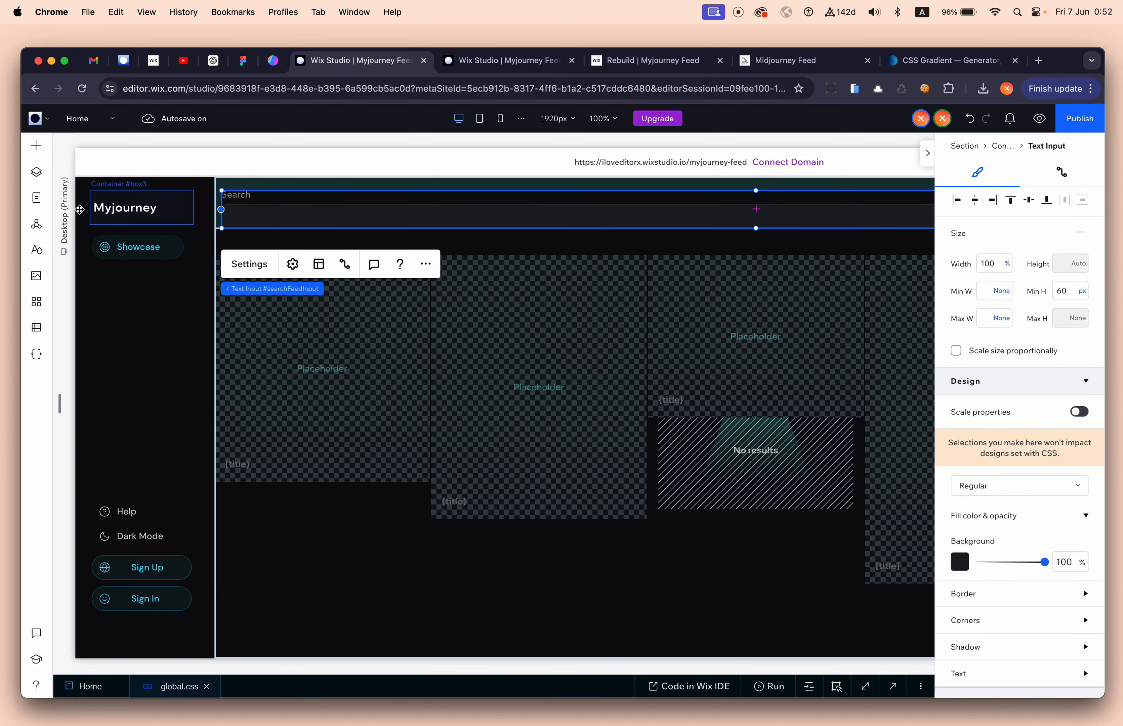
click(36, 171)
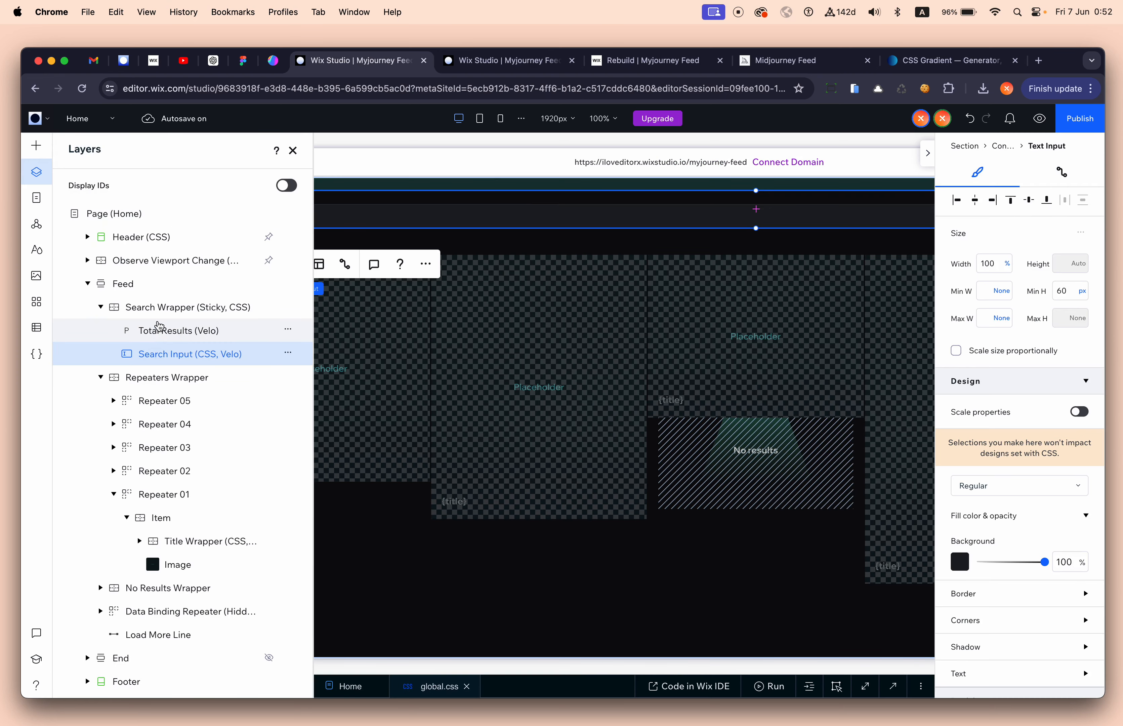
click(162, 316)
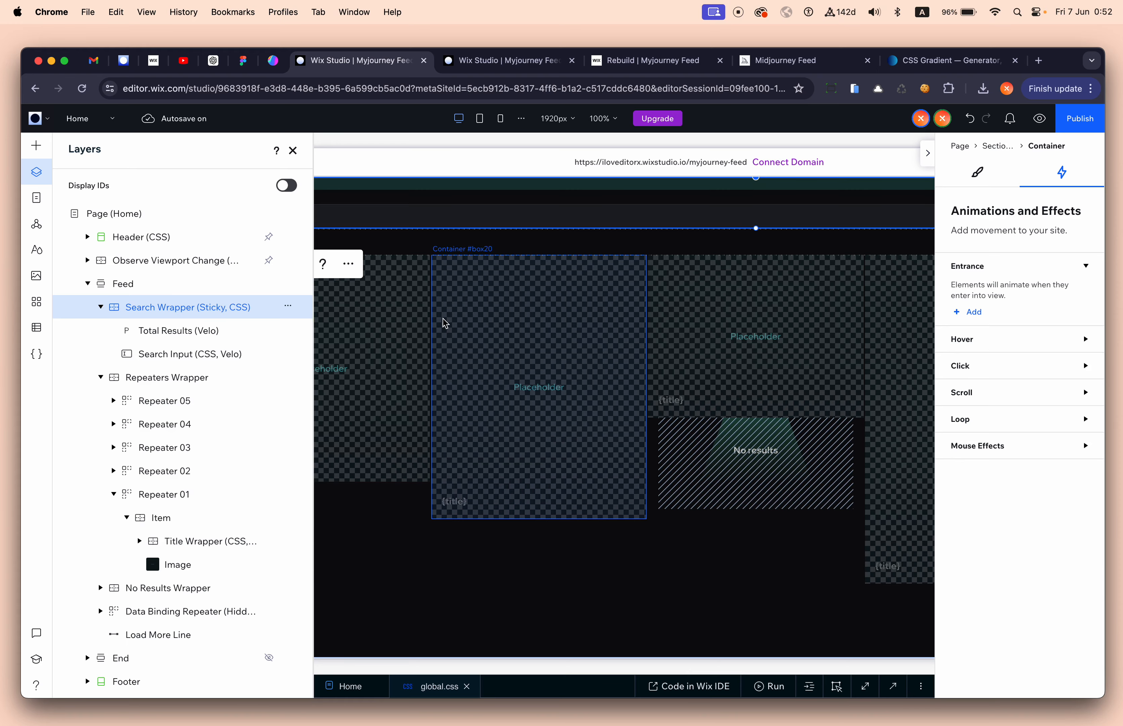
Step: Examine the Search Wrapper's sticky position, grid location, docking, margins and padding
scroll(444, 321, left, 5)
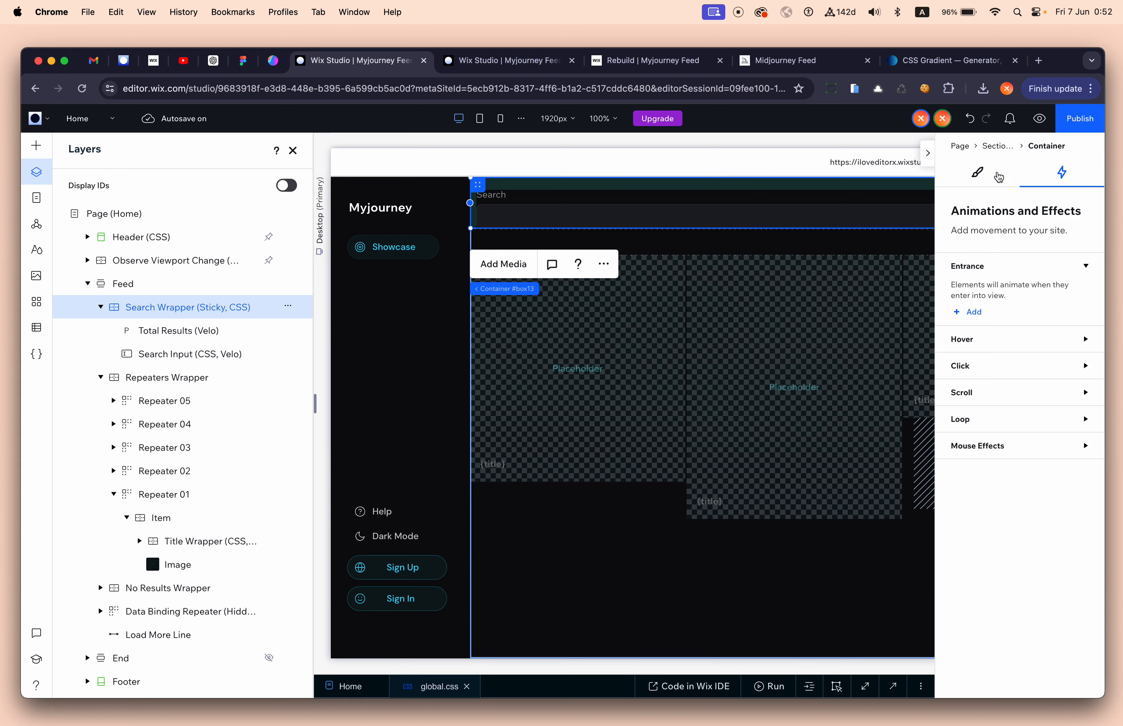
click(999, 178)
scroll(1029, 479, down, 10)
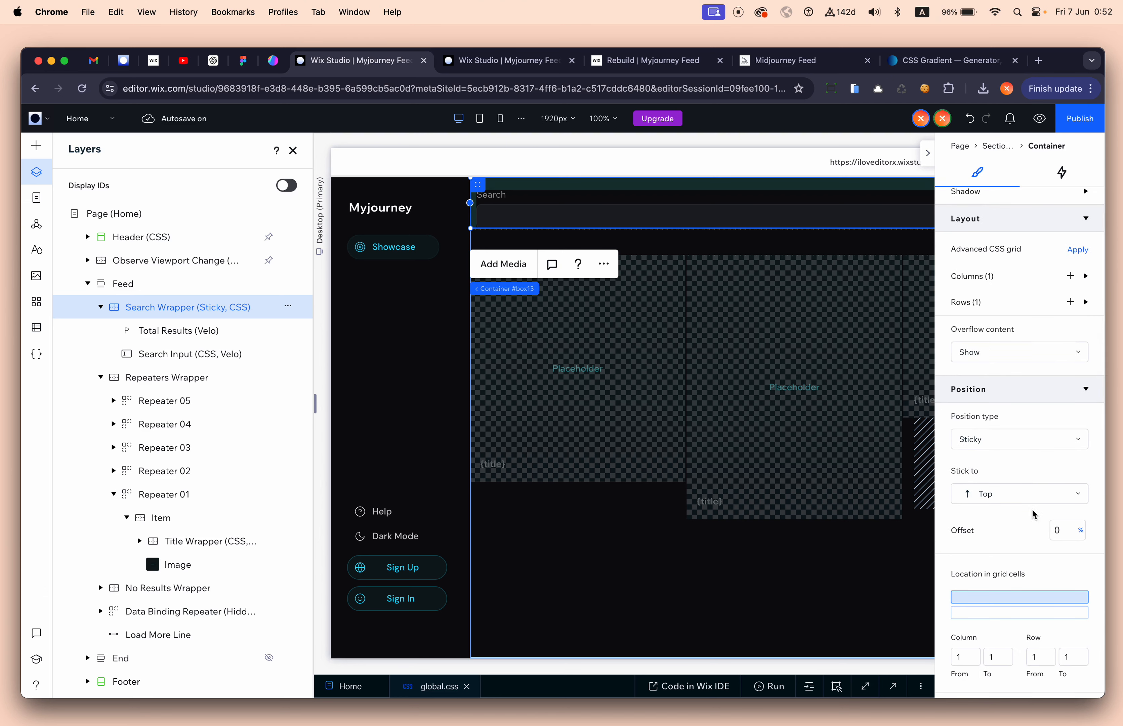
scroll(1102, 528, down, 10)
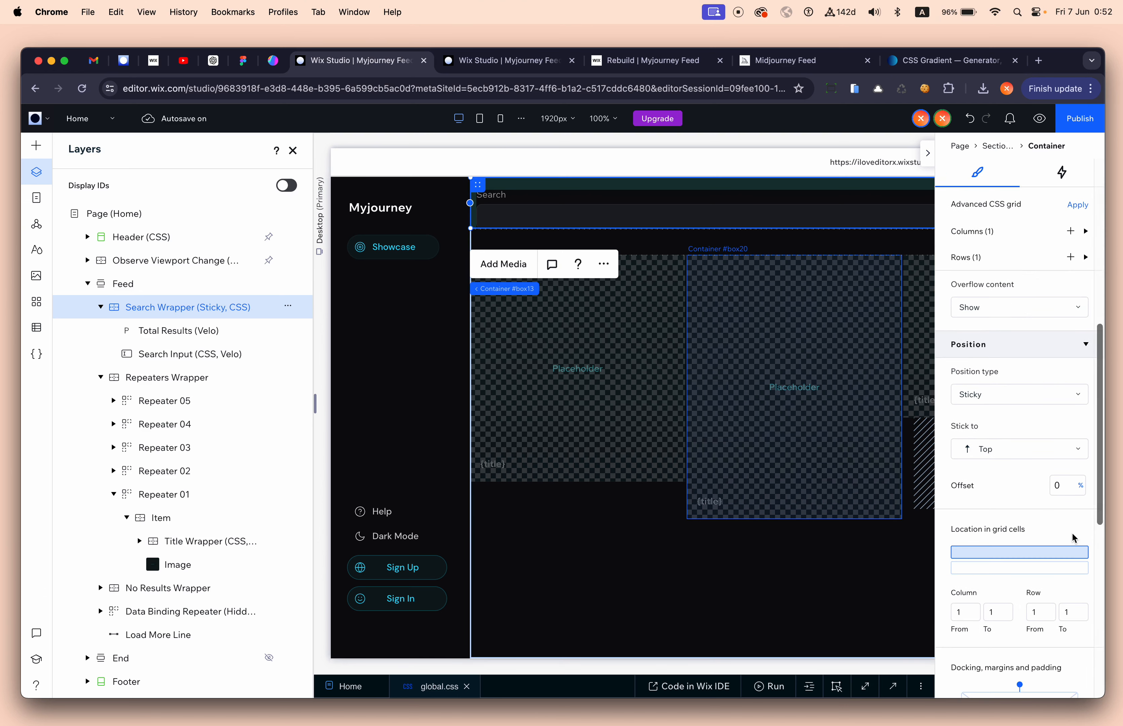
scroll(1020, 498, up, 4)
click(1001, 514)
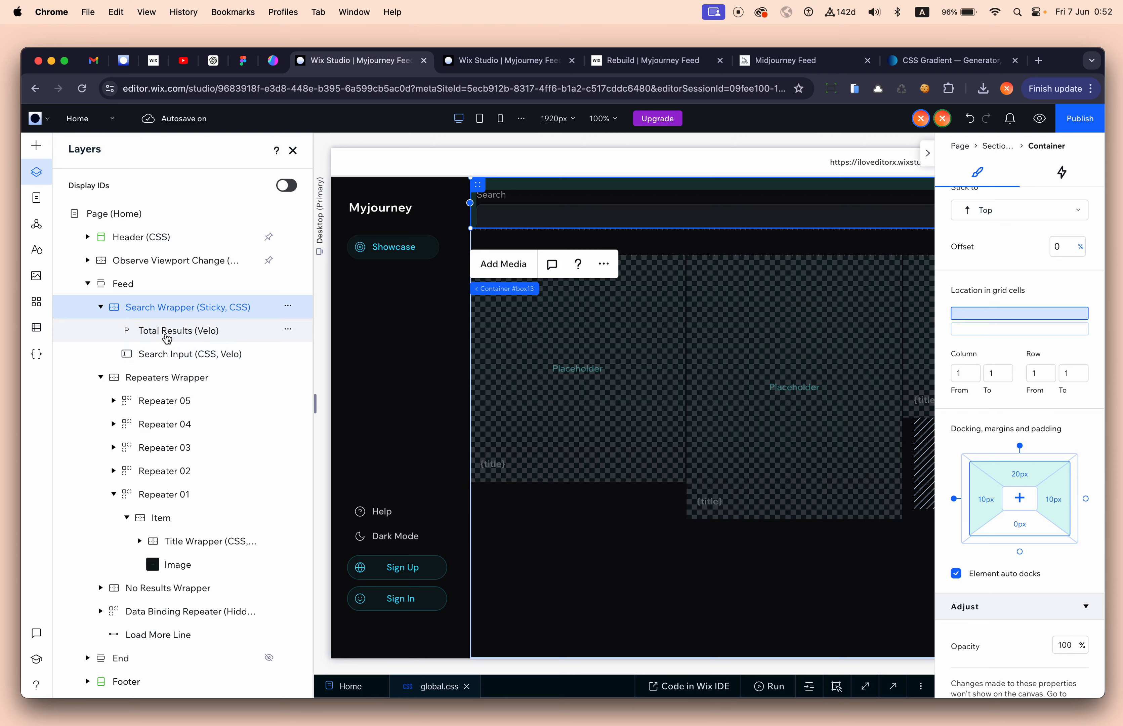
Step: Examine the Search Input and the Total Results text inside the Search Wrapper
click(162, 354)
scroll(560, 327, right, 3)
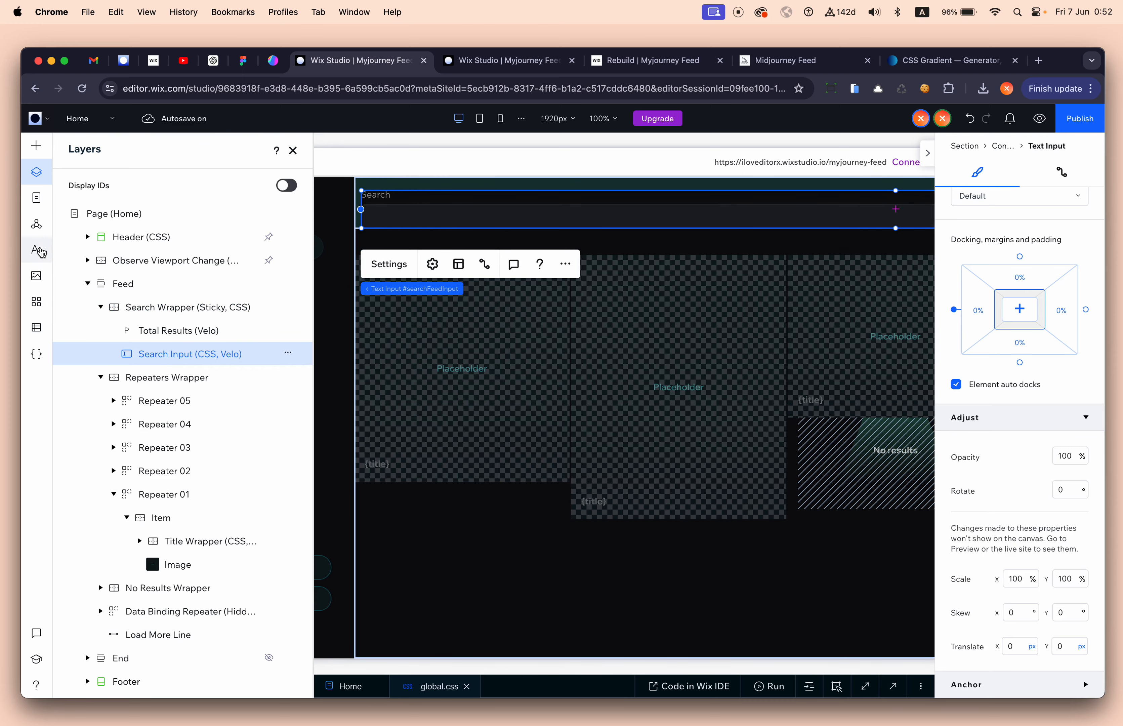
scroll(501, 193, right, 10)
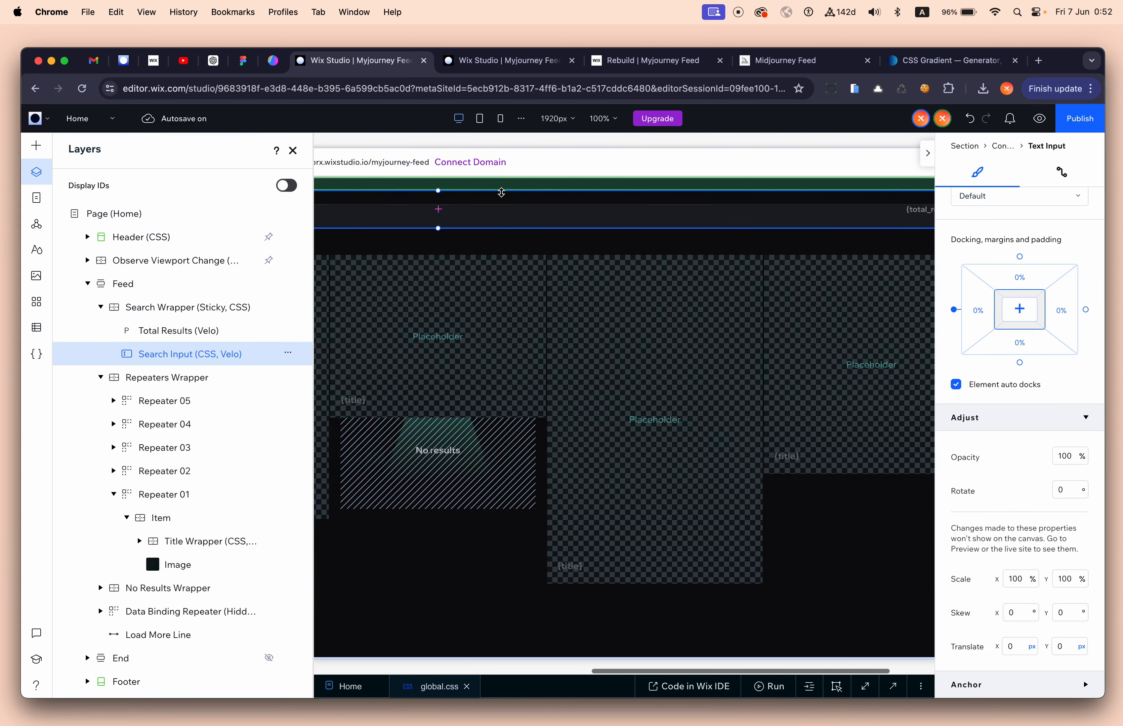
scroll(501, 192, right, 3)
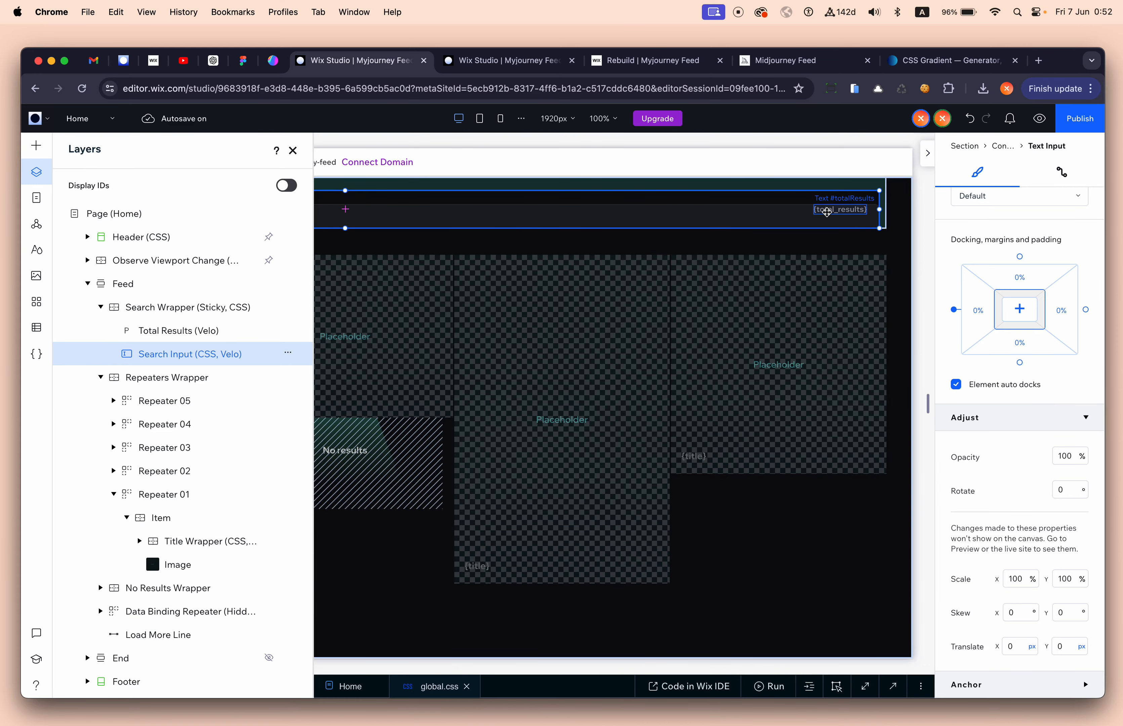
scroll(827, 212, up, 10)
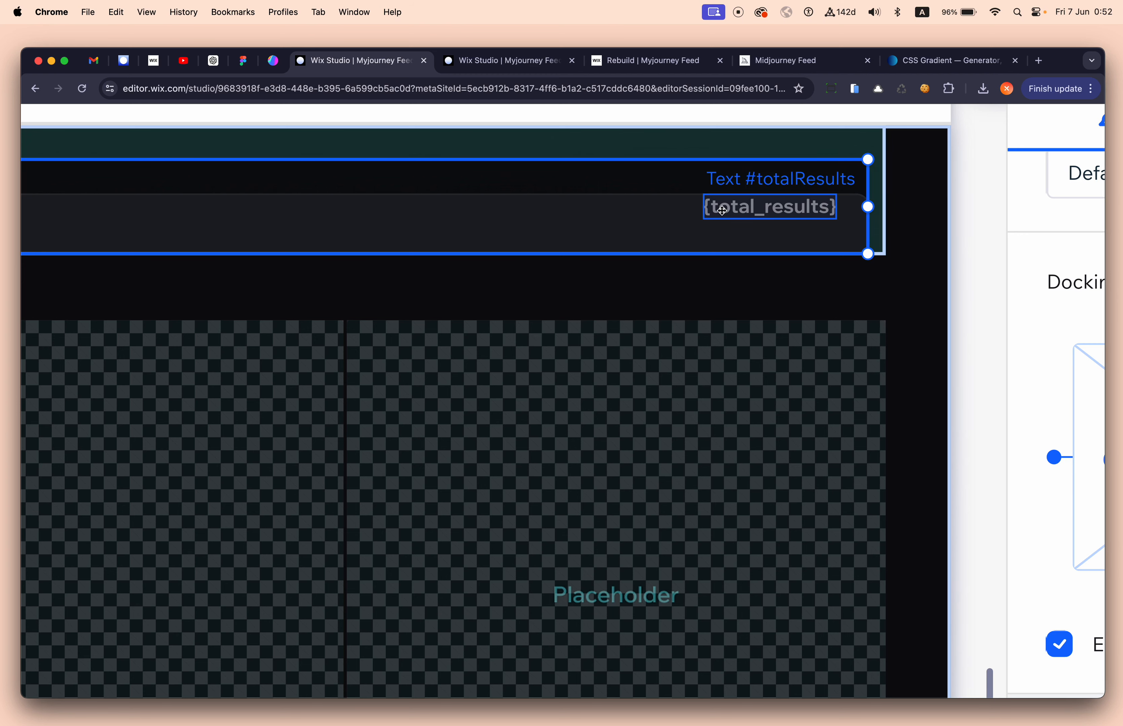
scroll(721, 210, down, 10)
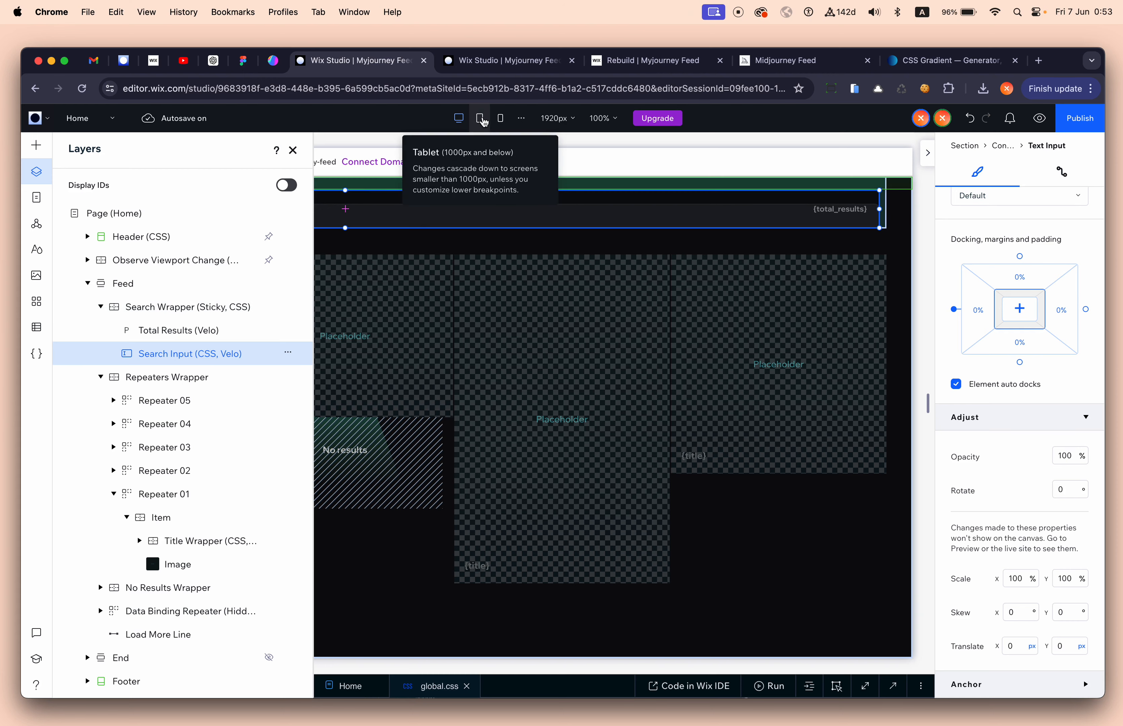
Step: Check the search bar's layout at the tablet and mobile breakpoints, ending on the desktop breakpoint
click(479, 118)
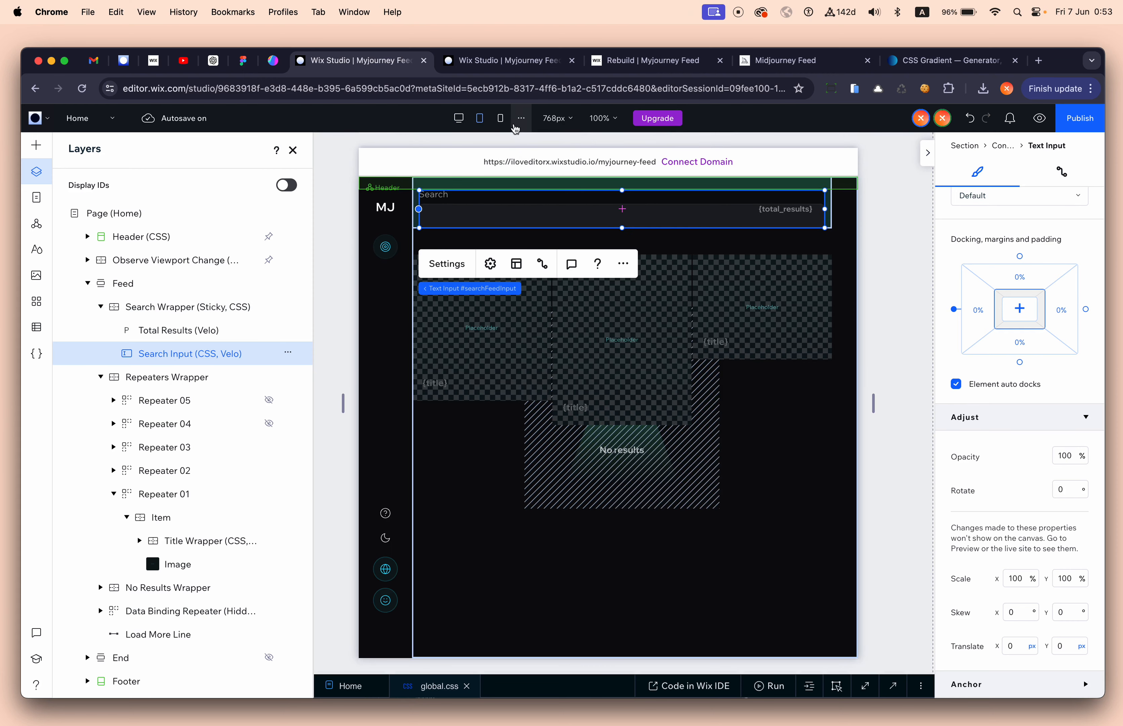
click(501, 120)
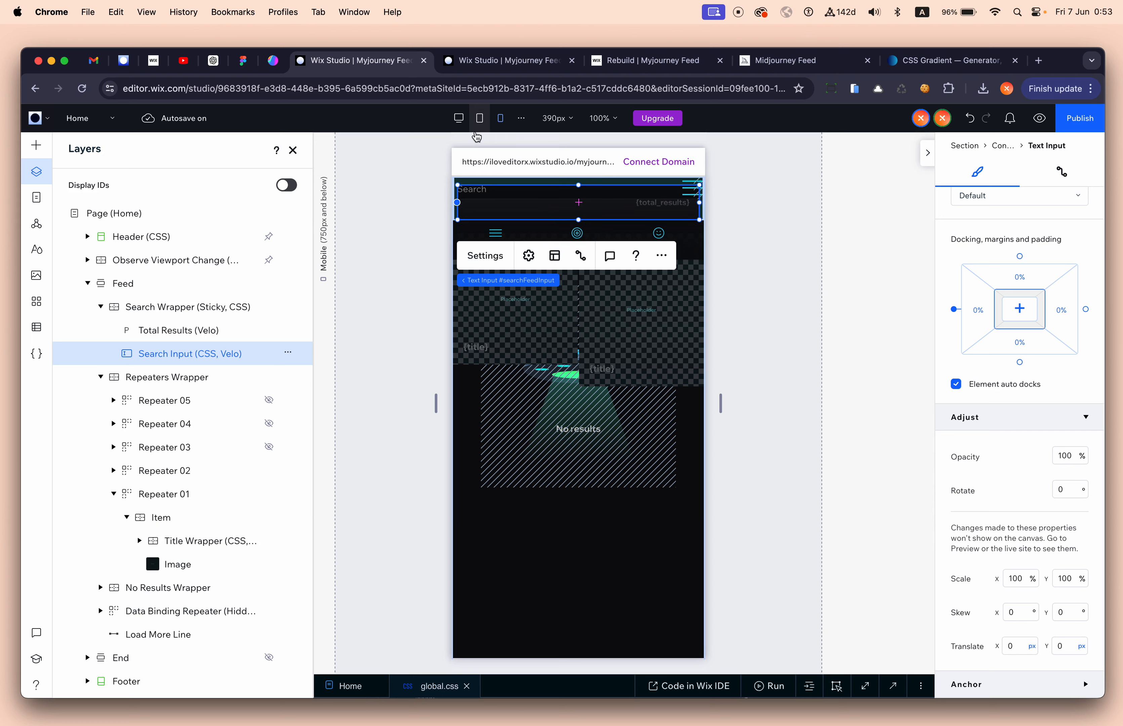
click(459, 118)
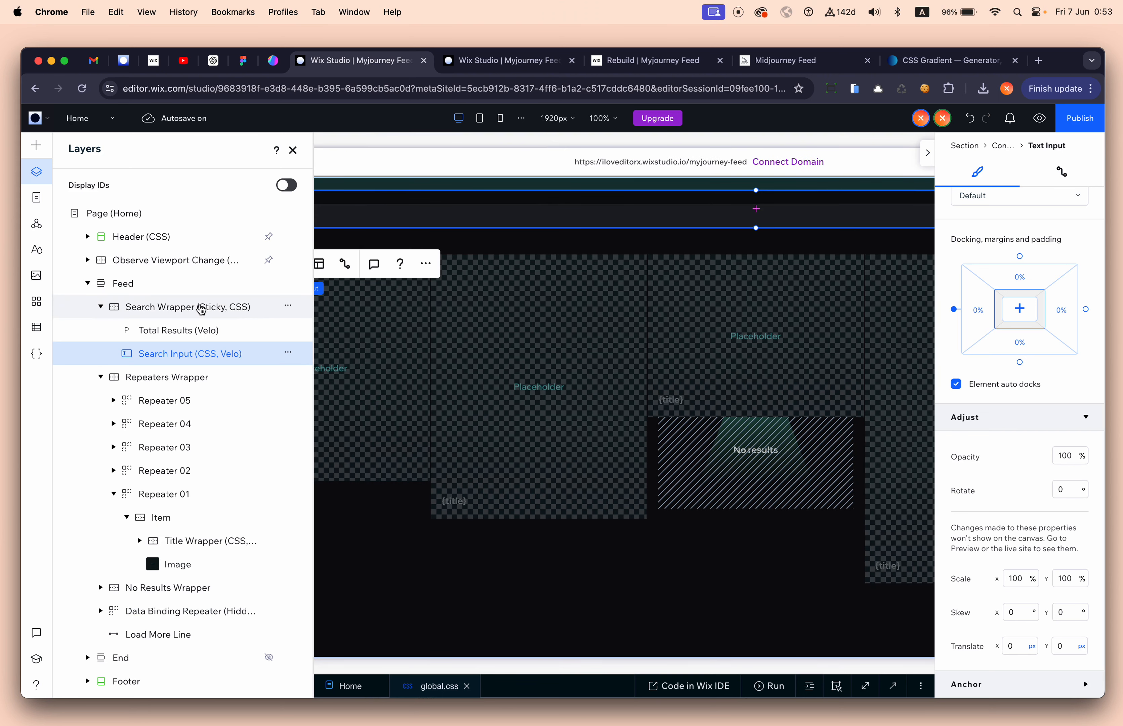
Step: Copy the Home page's Search Wrapper and paste it above the repeaters on the Rebuild page in the other Wix Studio tab
click(201, 307)
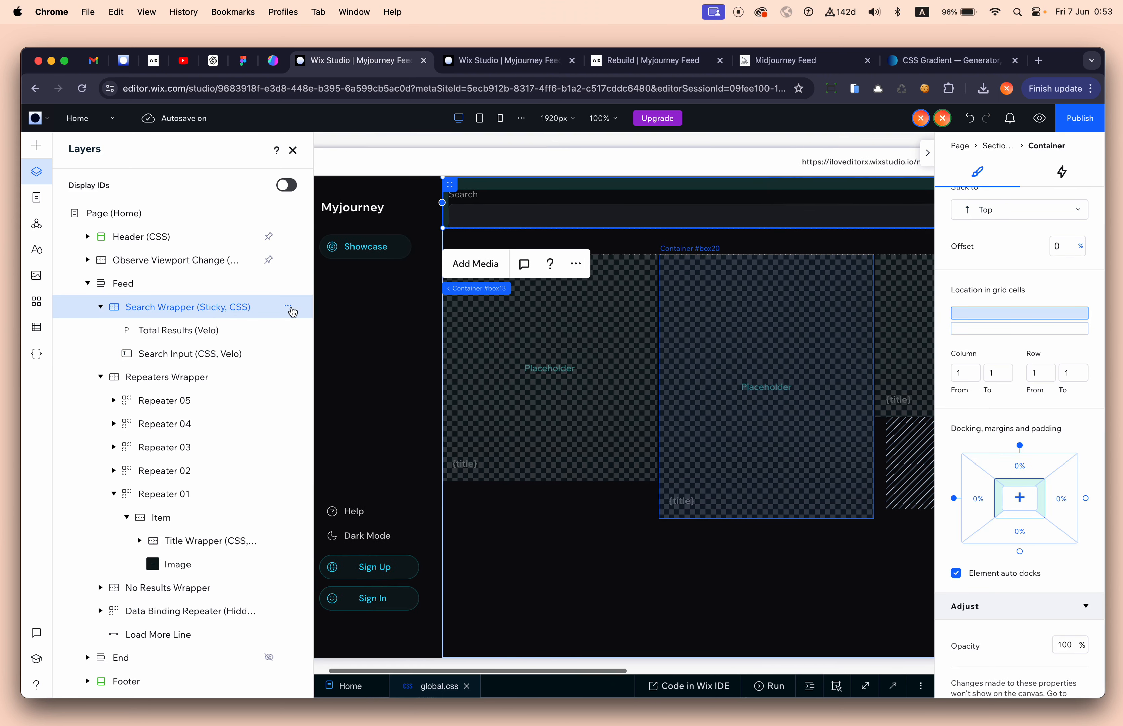
click(293, 307)
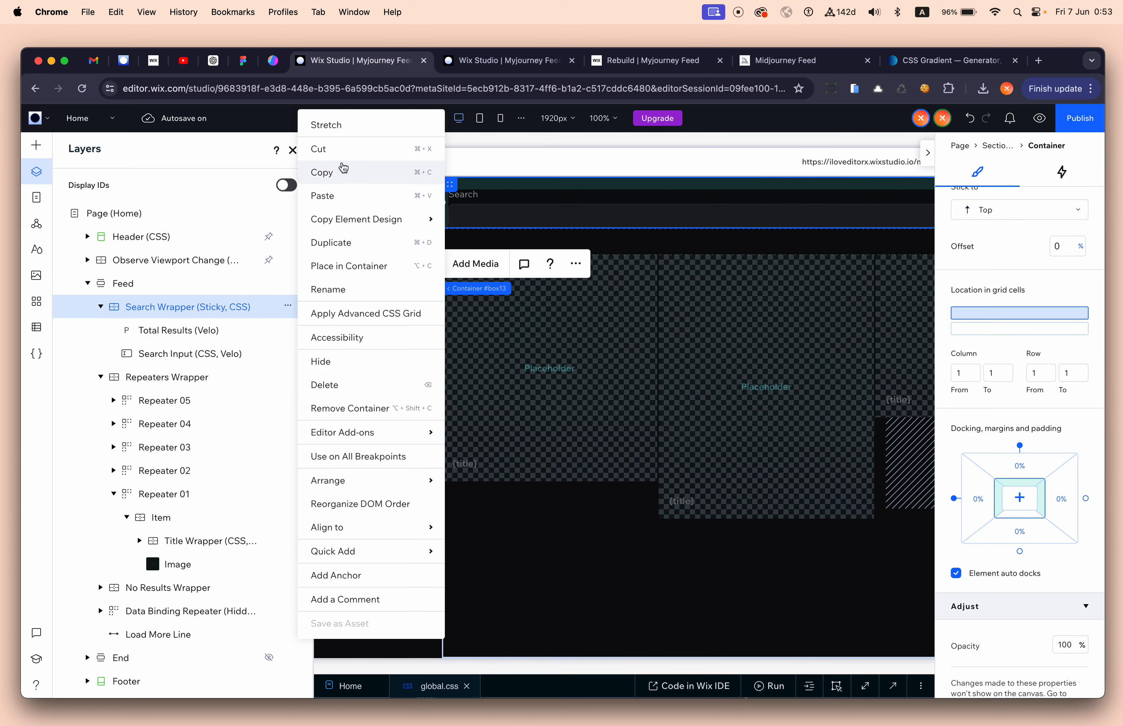
click(348, 173)
click(486, 60)
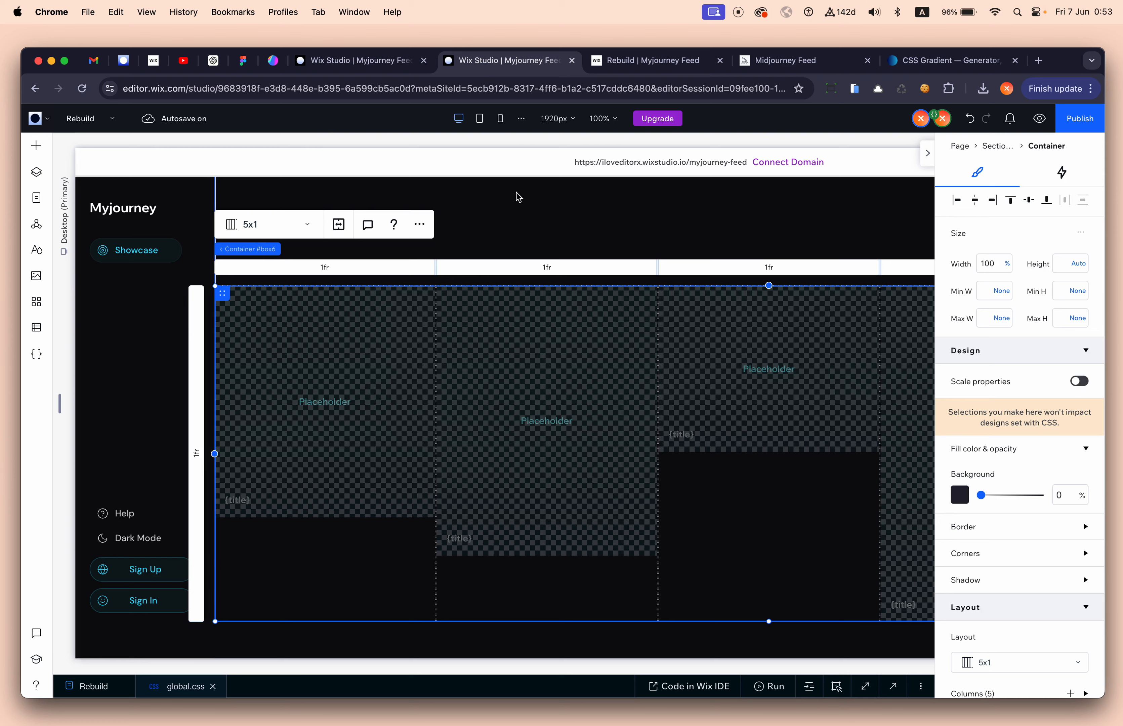
right_click(519, 202)
click(562, 218)
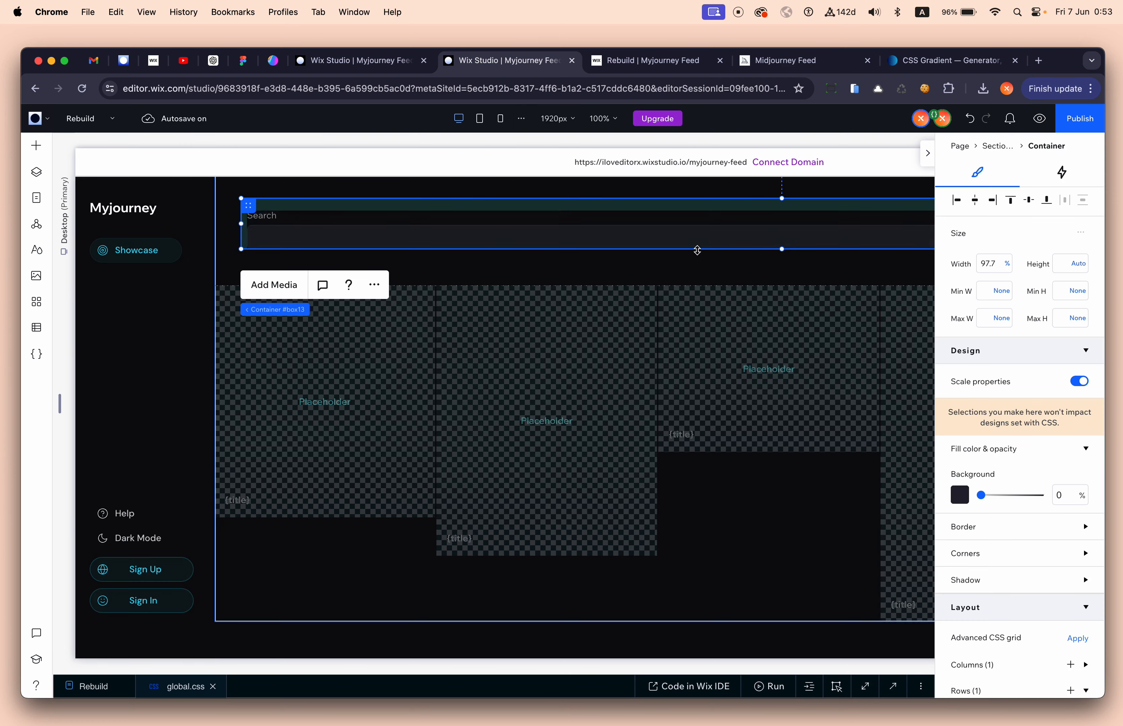
Step: Set the pasted Search Wrapper's width to 100% and align it to the top of its section
click(990, 264)
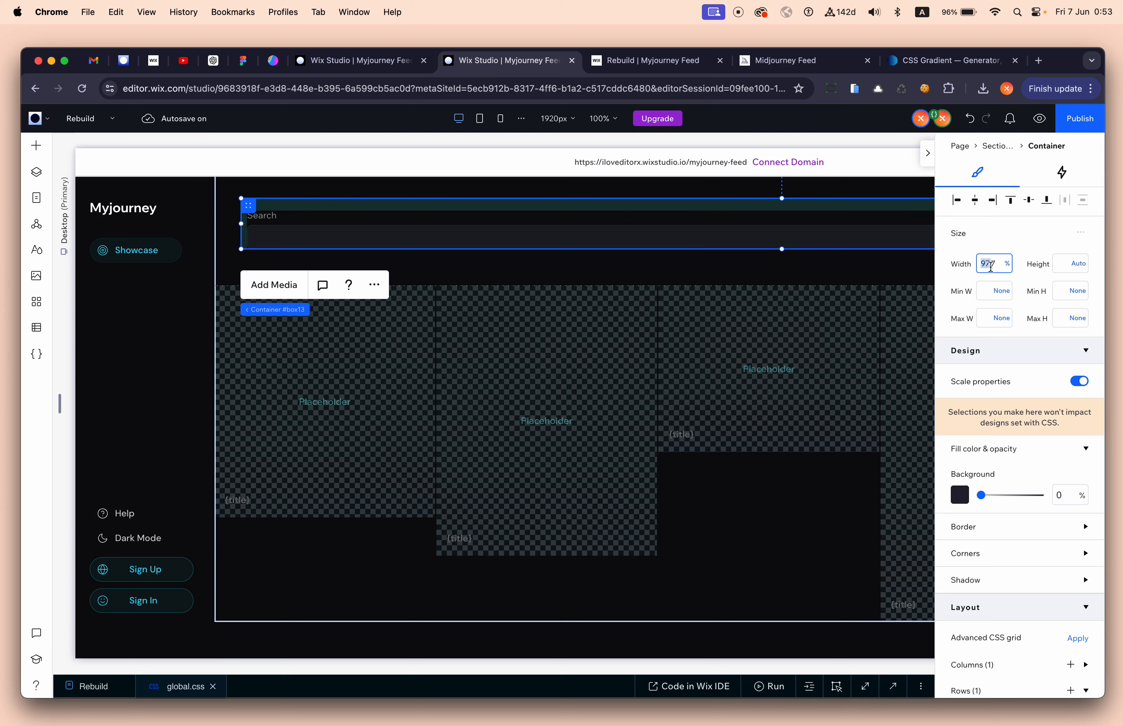
text(100)
key(Return)
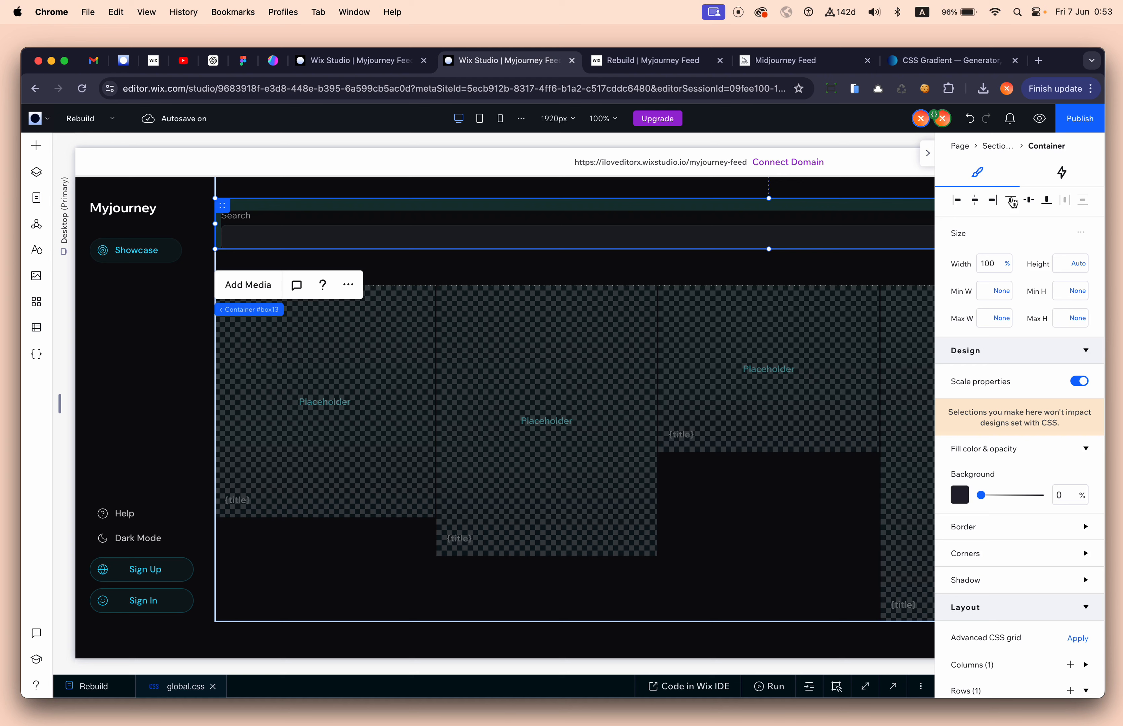
click(1014, 202)
scroll(974, 287, down, 1)
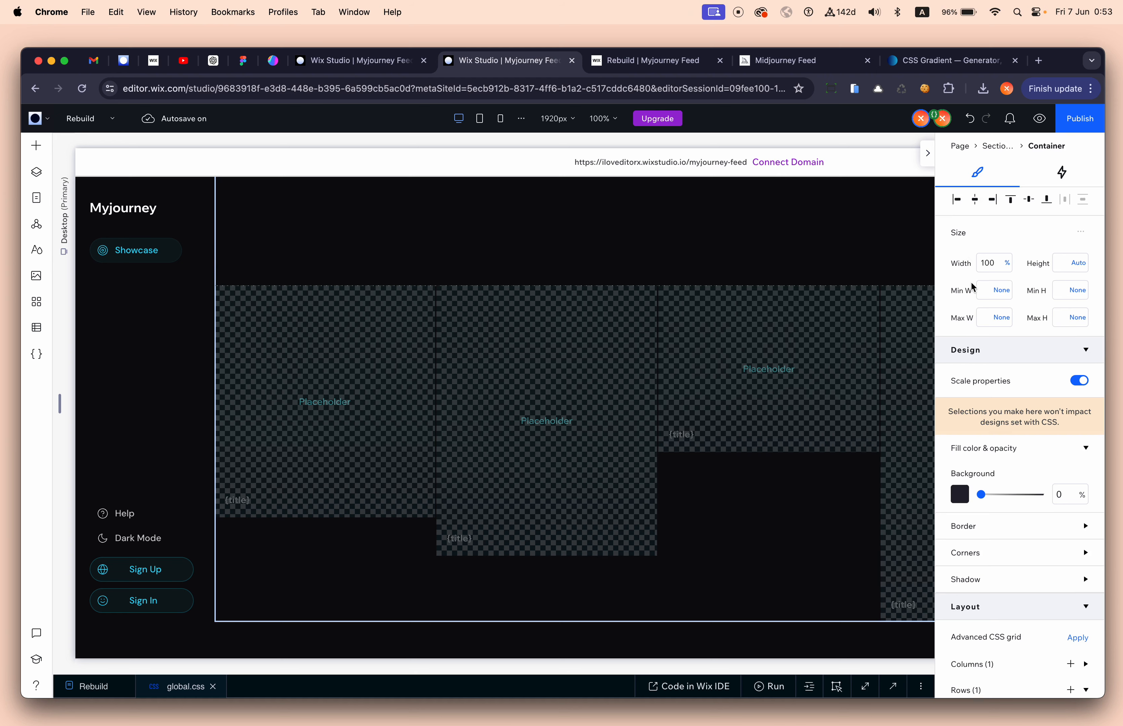
scroll(974, 287, down, 10)
scroll(943, 278, up, 8)
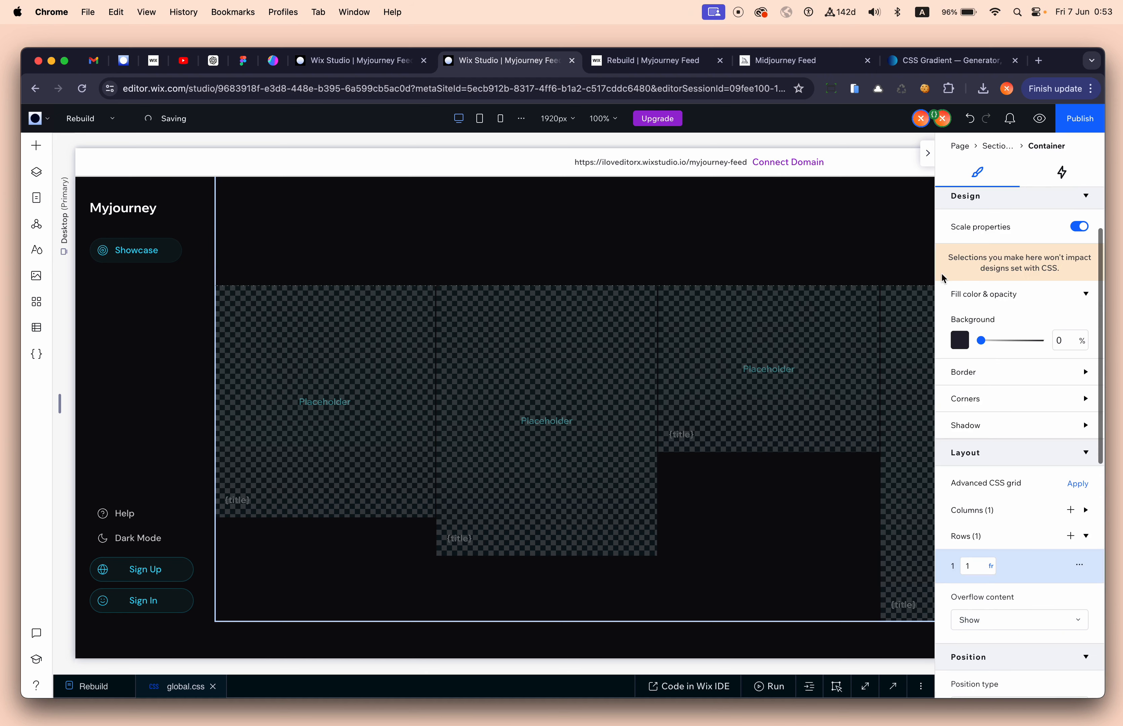
scroll(764, 238, up, 4)
Step: Review the search bar's placement and the section's grid rows, and switch to the published Rebuild page's browser tab
scroll(608, 321, right, 5)
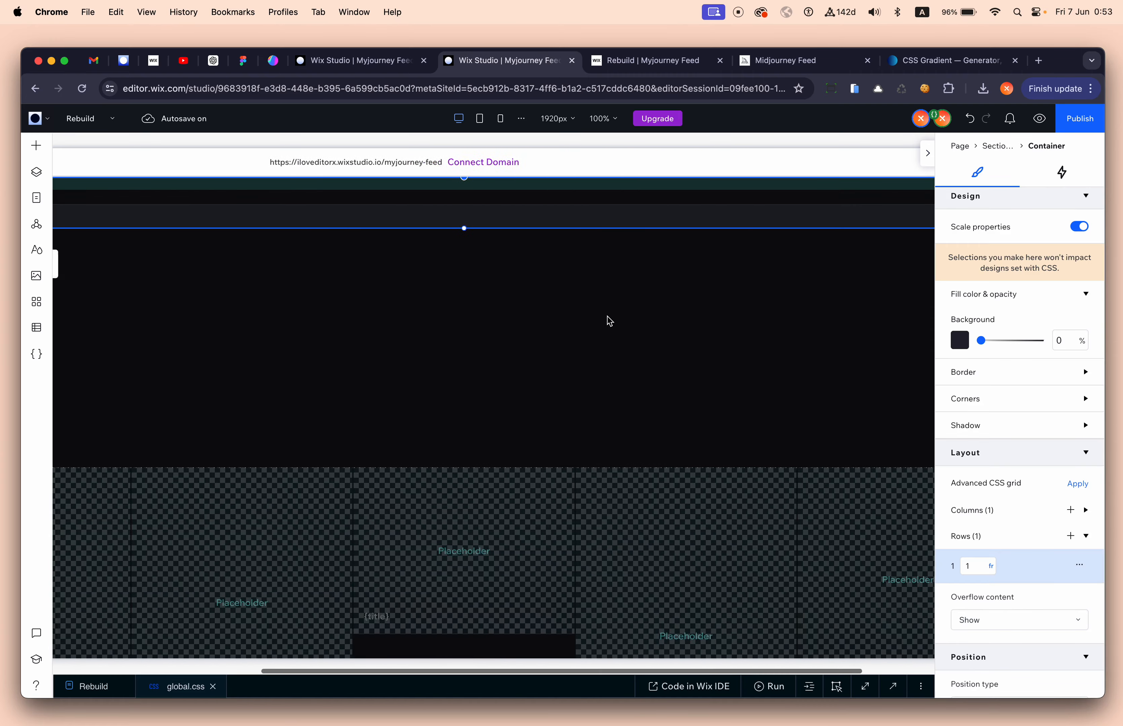
click(545, 322)
scroll(545, 322, left, 5)
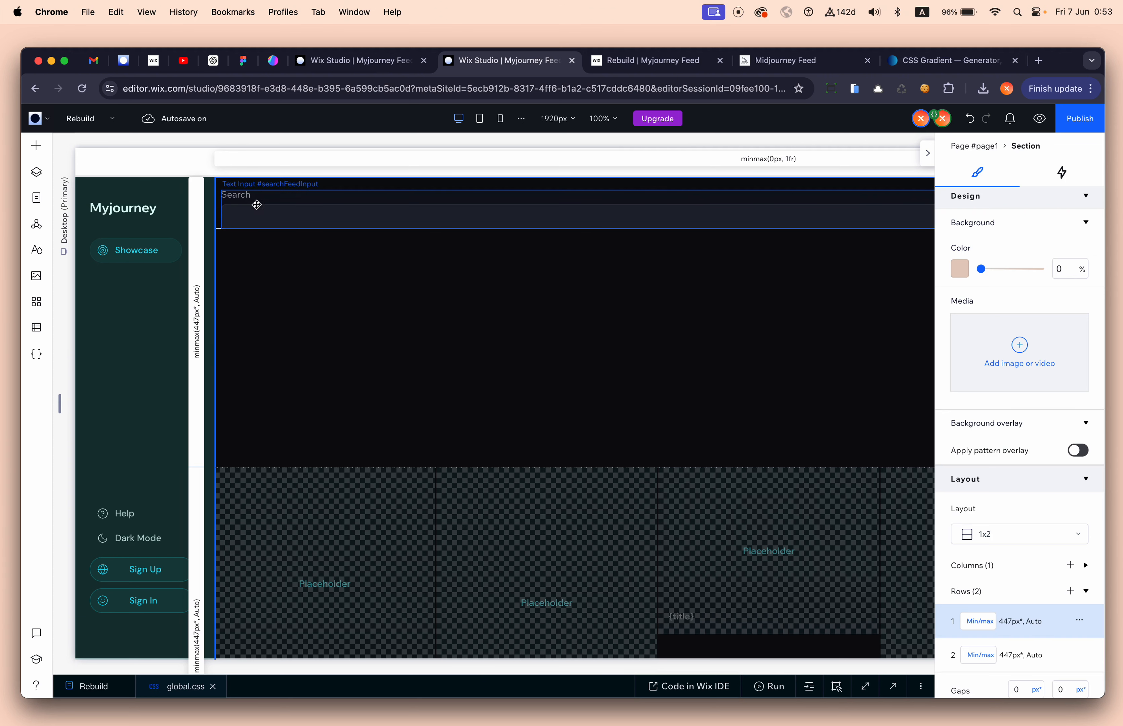
click(637, 64)
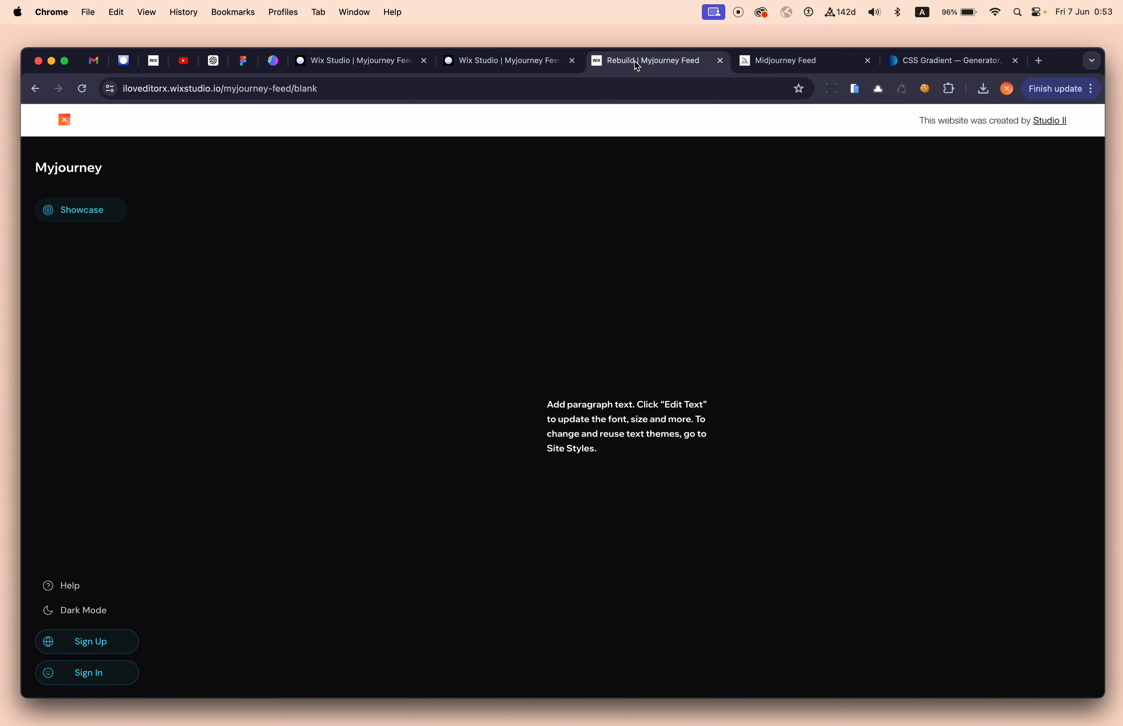
Step: Review the search bar on the published Home page and compare its spacing with the Rebuild page's section in the editor
click(36, 89)
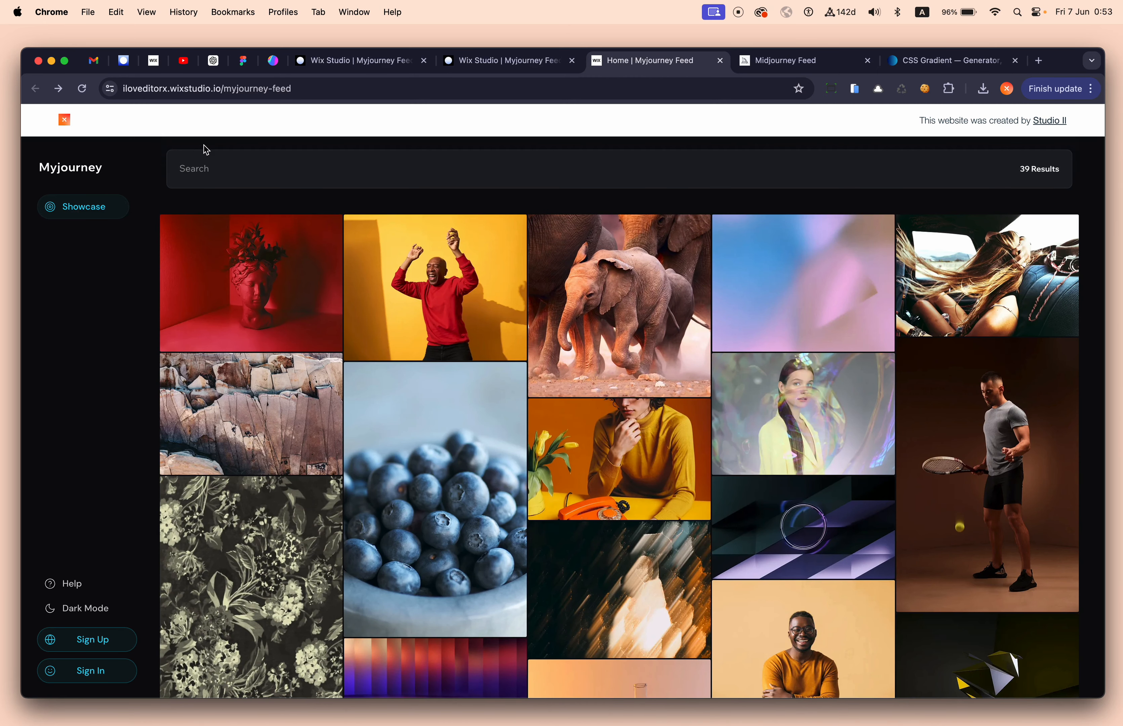
key(ctrl+shift+Tab)
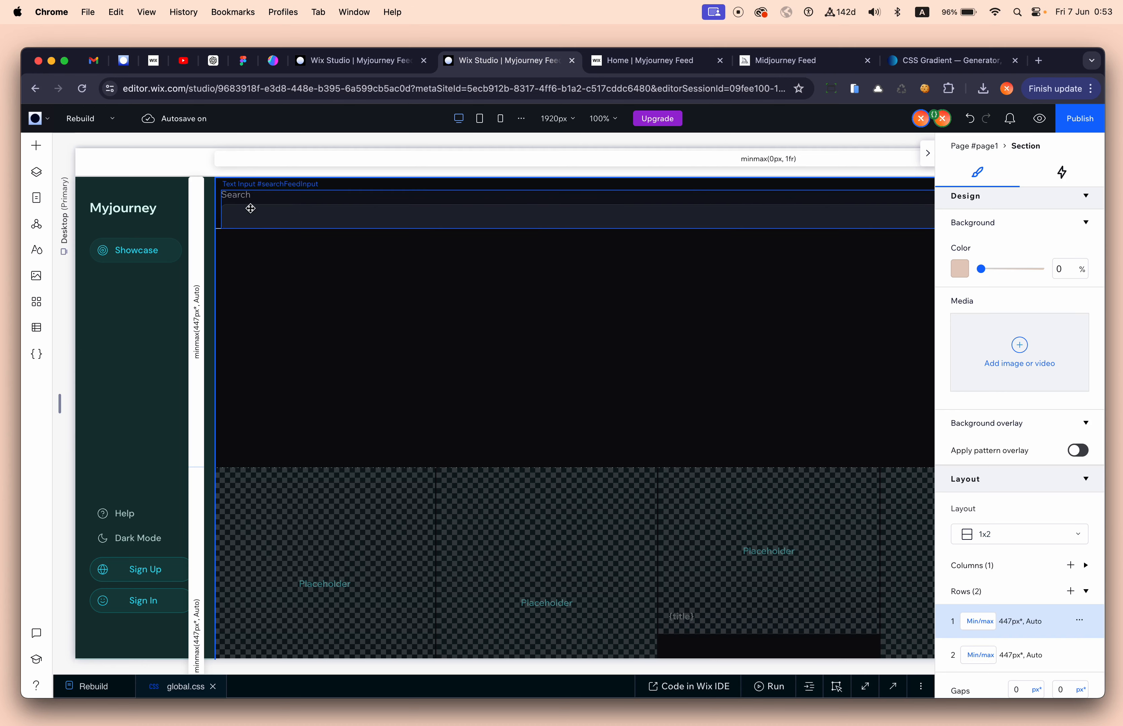
click(632, 64)
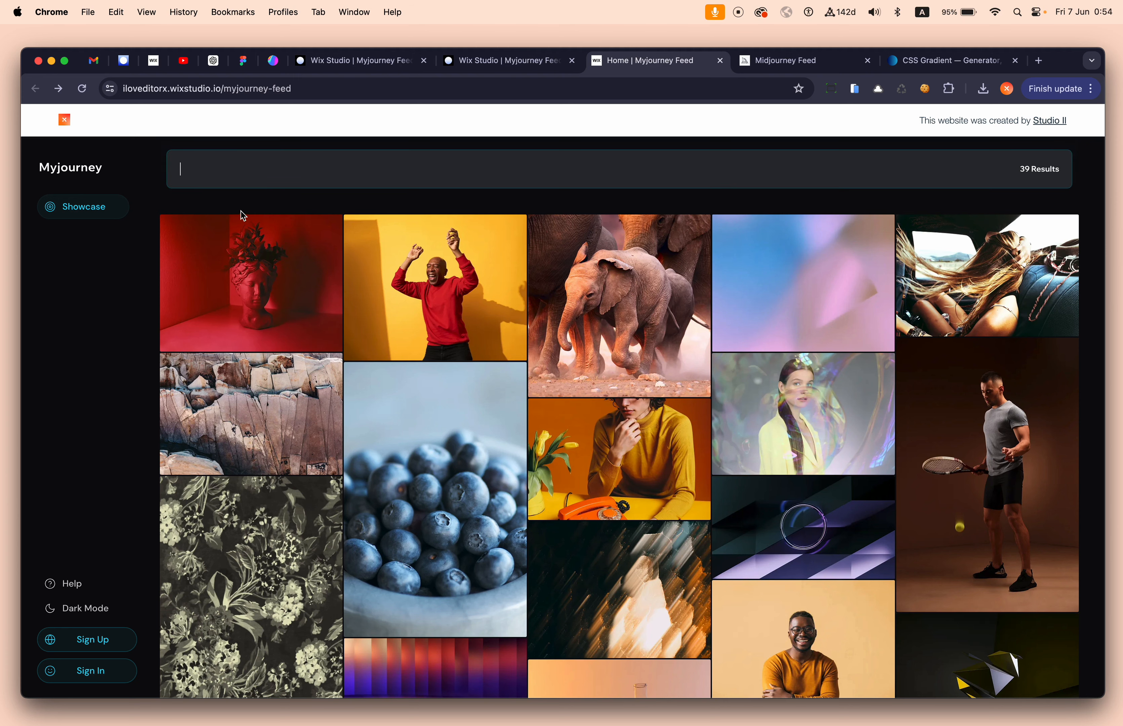
click(499, 60)
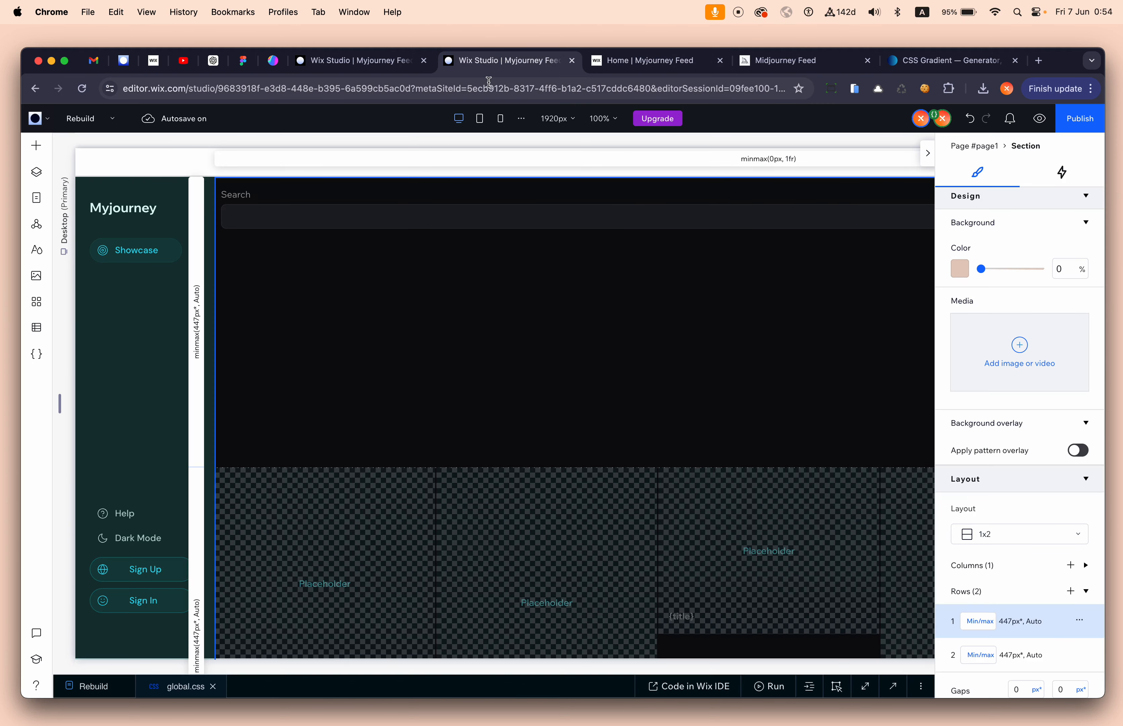
click(539, 371)
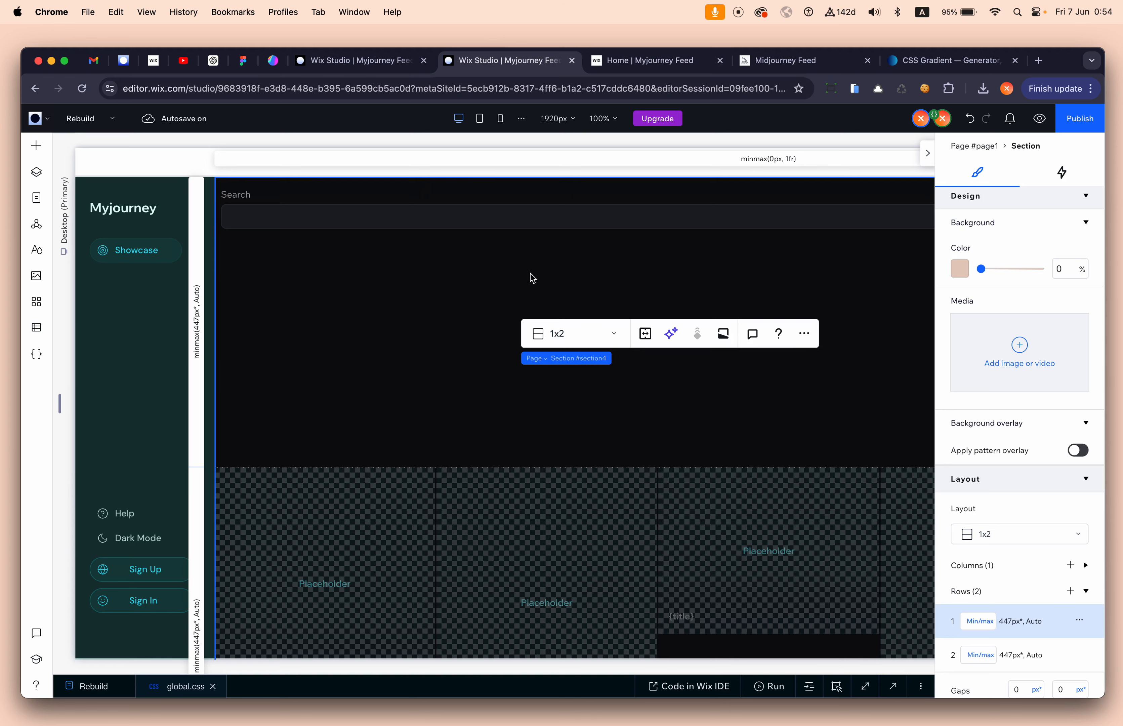
scroll(546, 254, right, 3)
scroll(546, 255, right, 2)
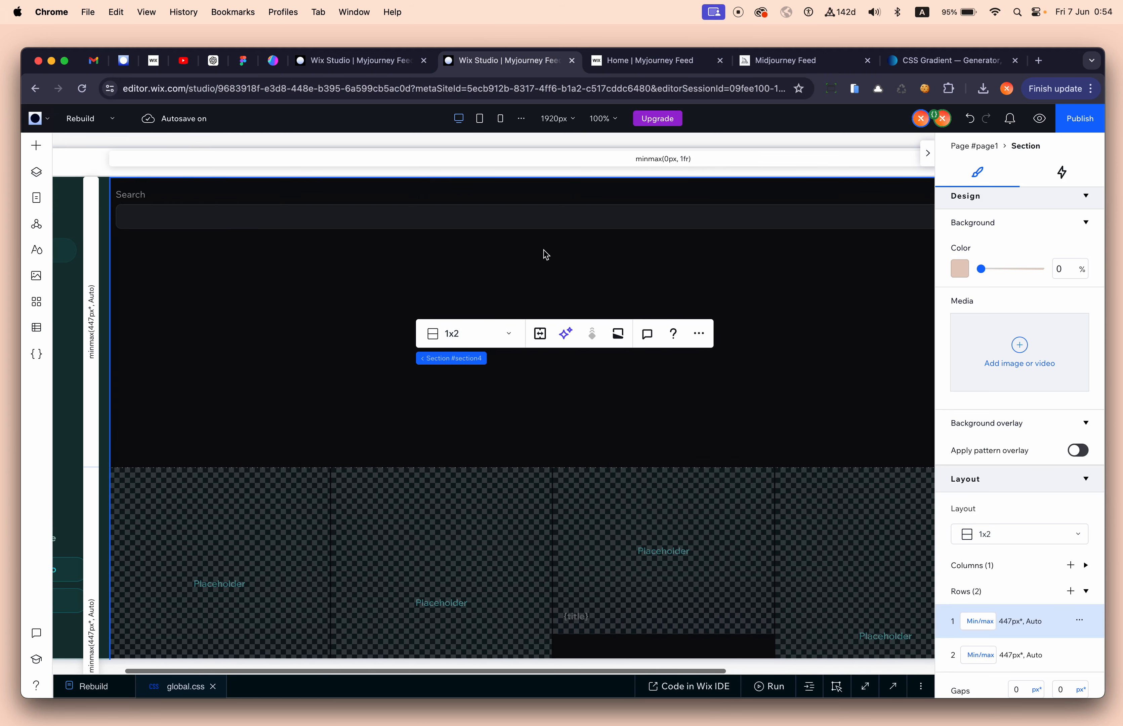
scroll(546, 255, left, 2)
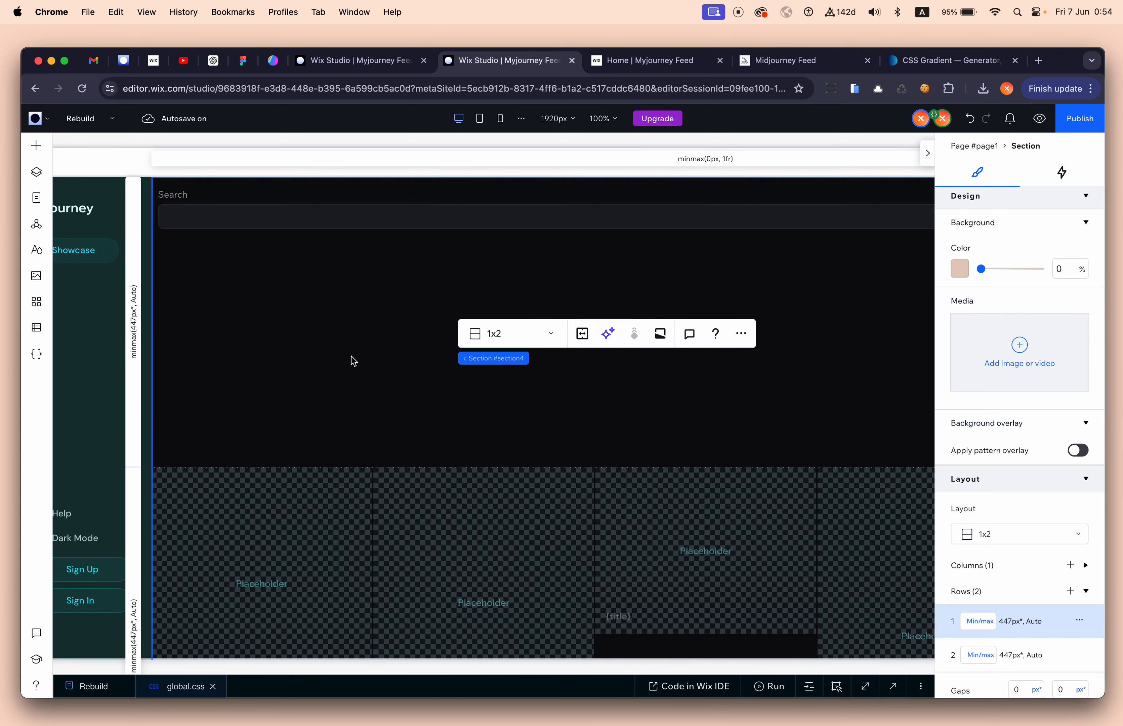
scroll(353, 372, down, 5)
scroll(362, 423, up, 5)
Step: Set the Rebuild section's first grid row to Max content and its second row to 1 fr
click(274, 290)
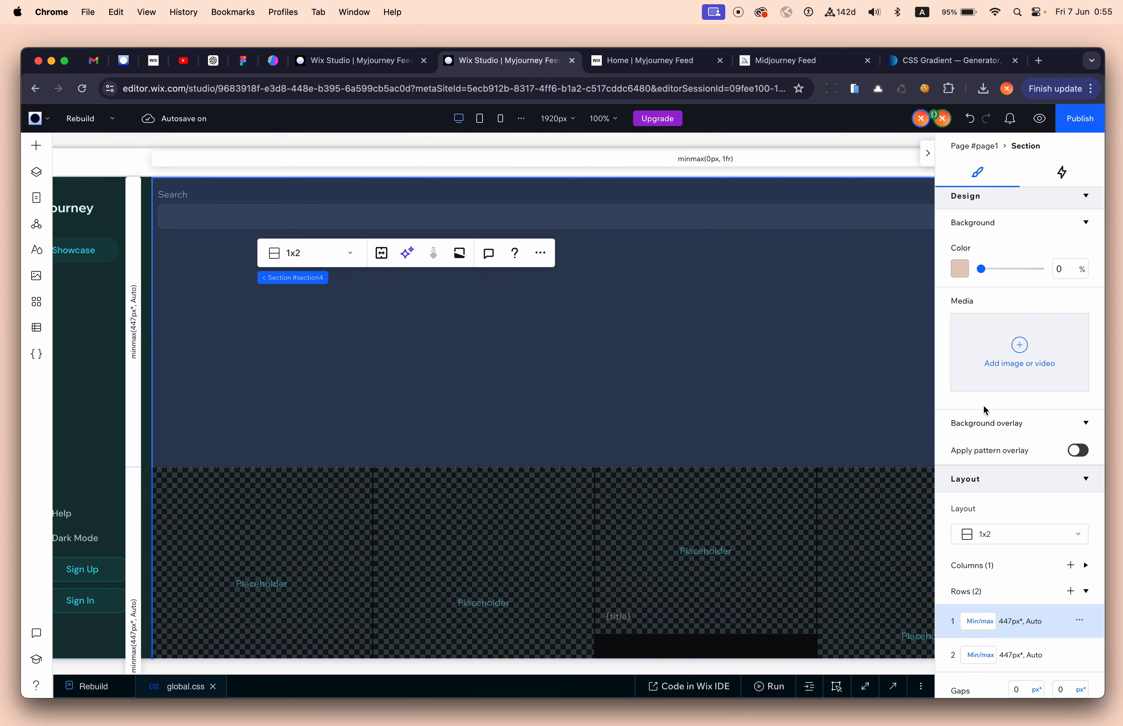
scroll(1015, 472, down, 4)
click(986, 487)
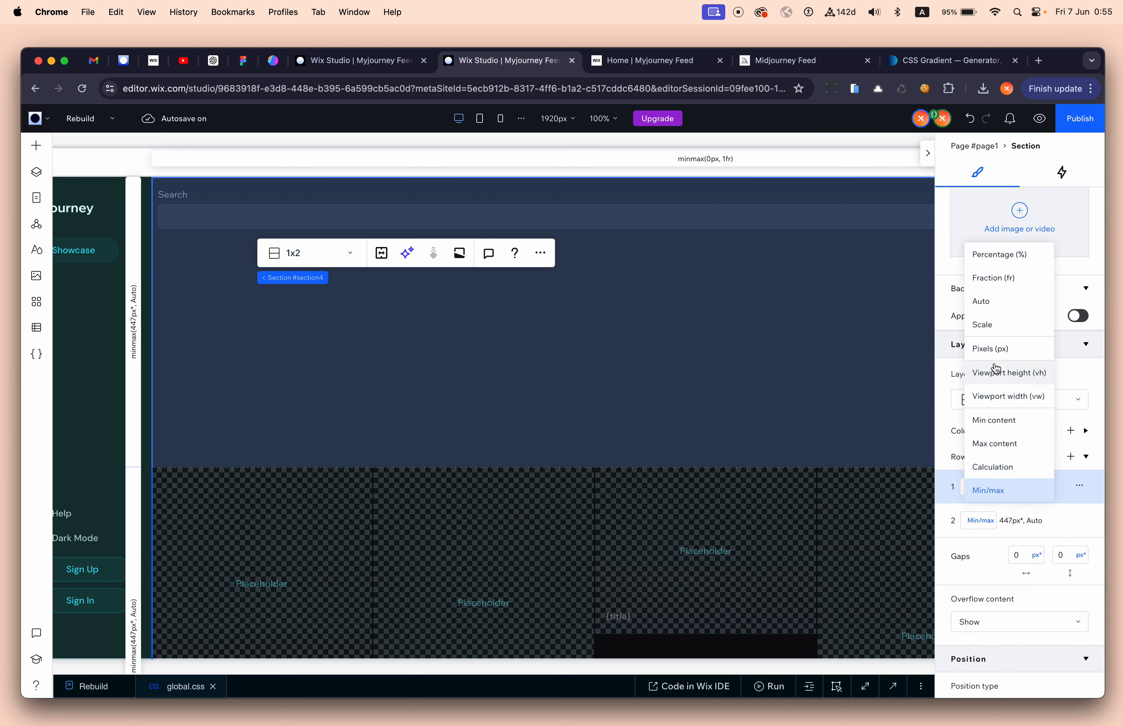
click(1026, 454)
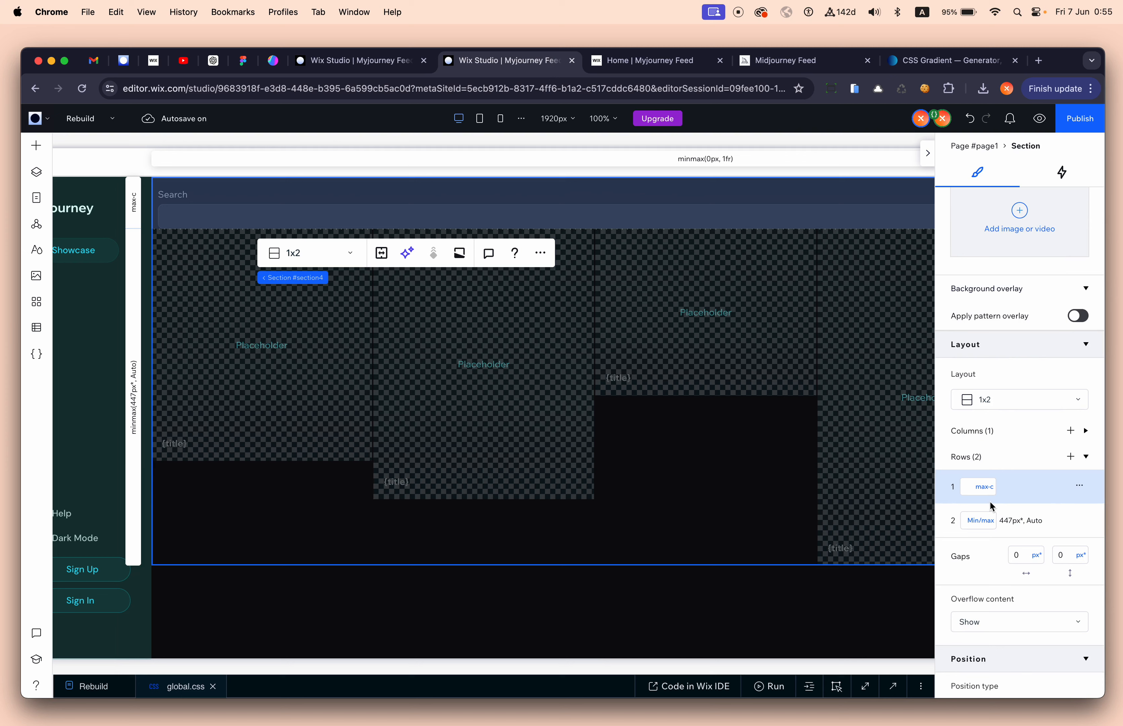
click(985, 522)
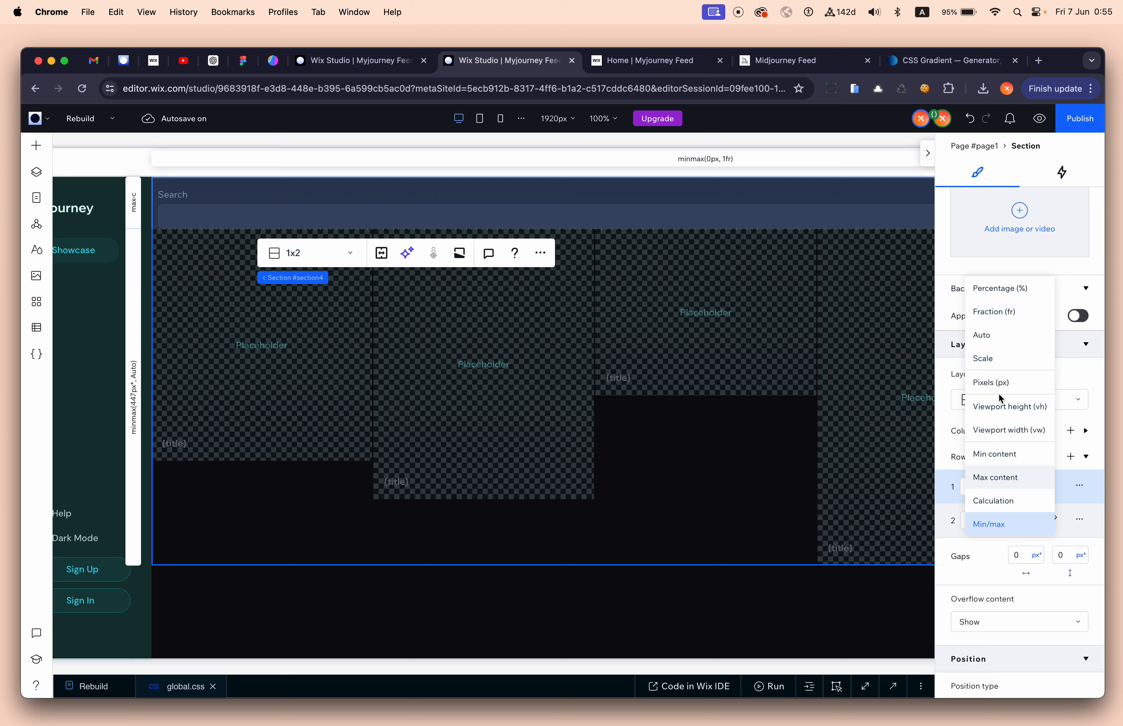
click(1029, 314)
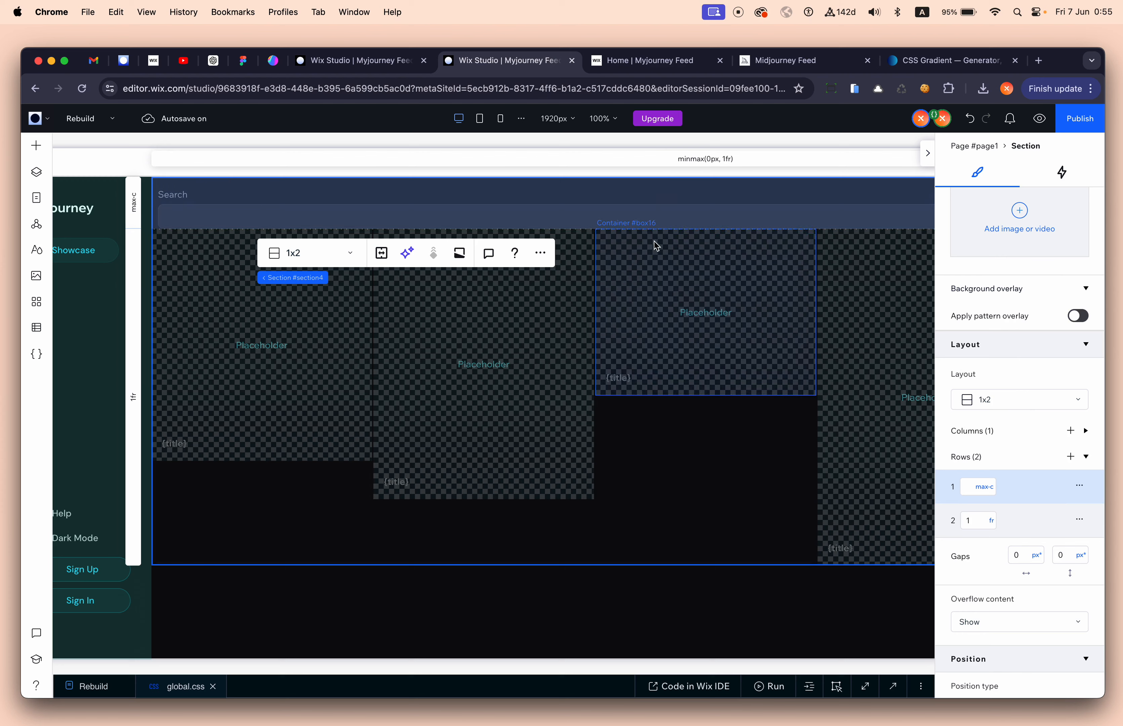
Step: Copy the Feed section's vertical gap value from the Home page editor and return to the Rebuild page's editor tab
key(ctrl+shift+Tab)
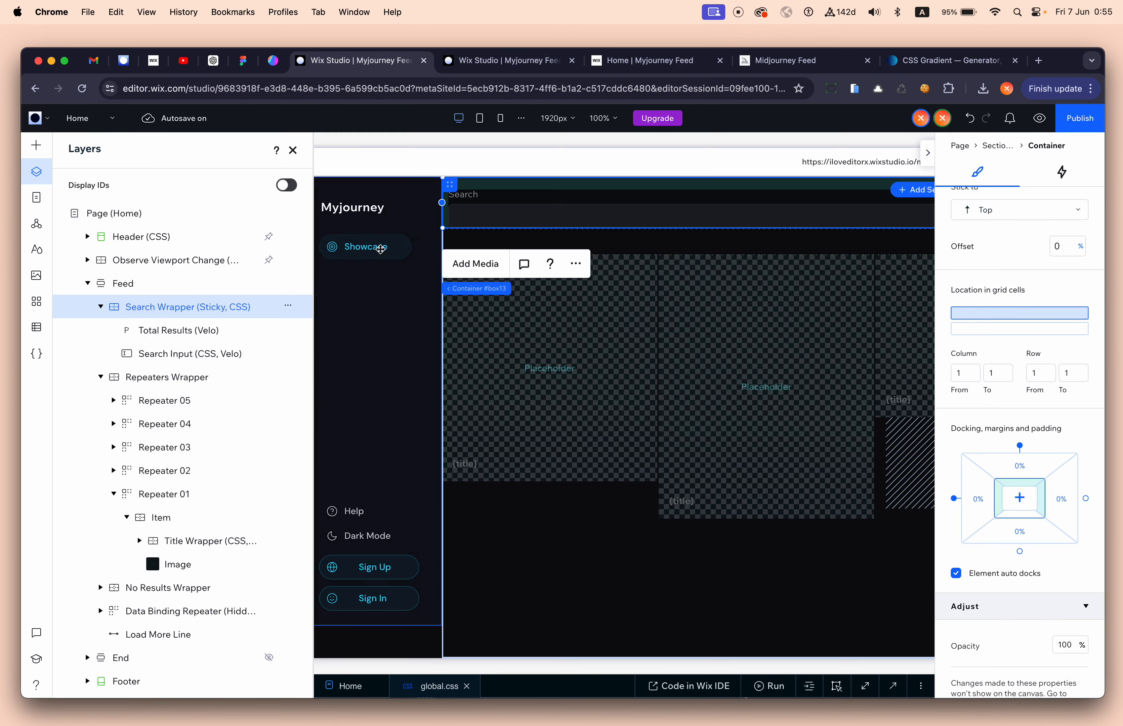
click(639, 235)
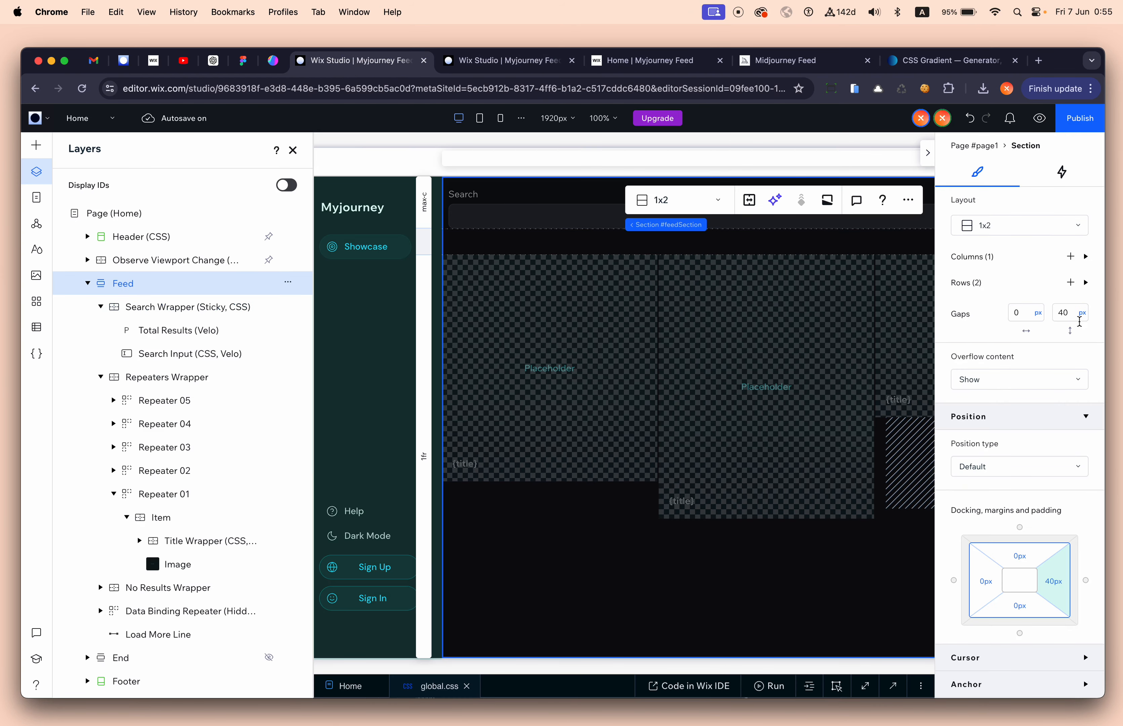
click(1080, 321)
key(super+c)
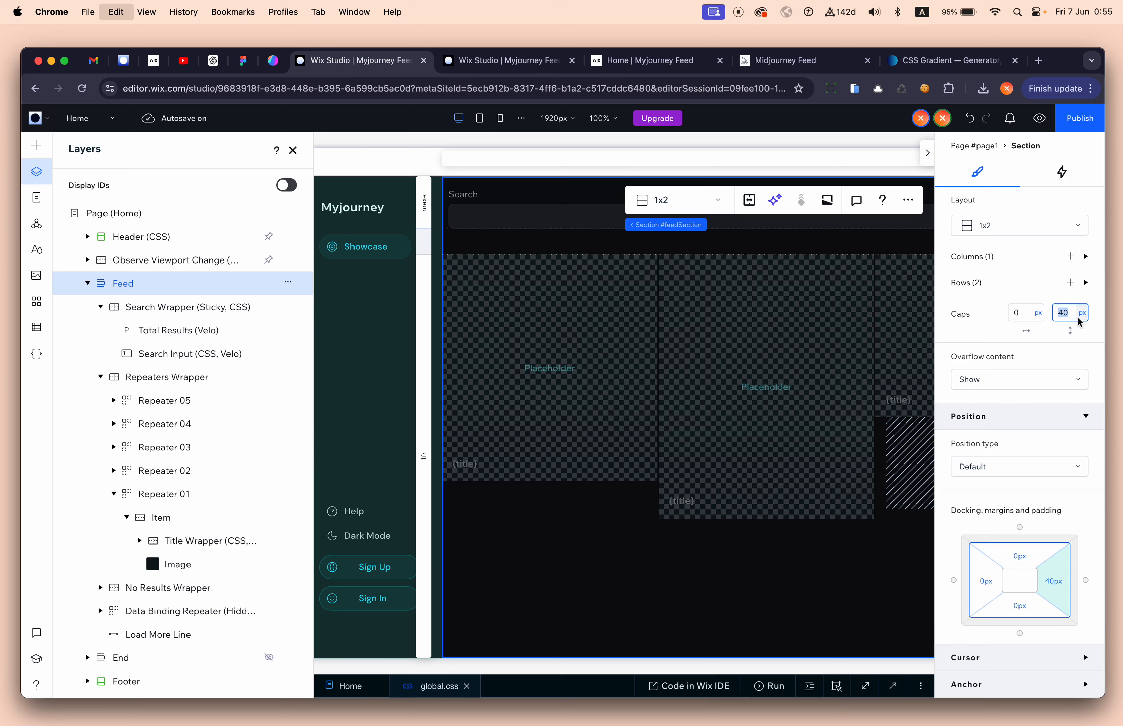
click(535, 66)
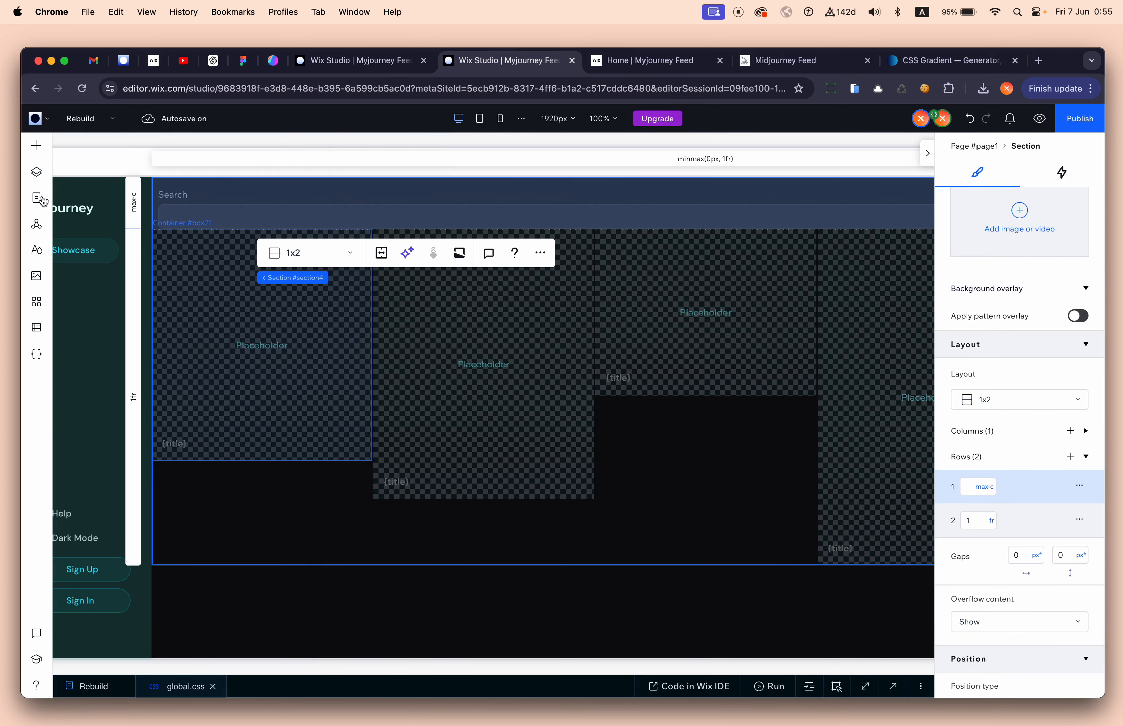
Step: Rename the Rebuild page section that holds the Search Wrapper and Repeaters Wrapper as Feed
click(36, 172)
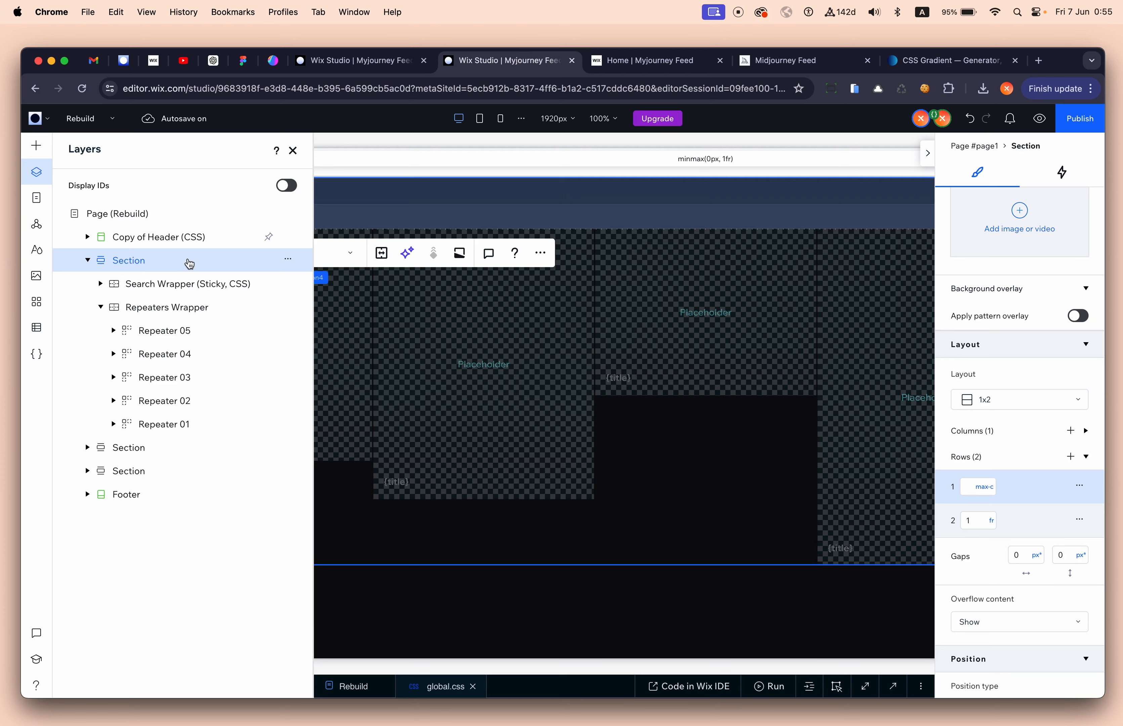
double_click(141, 260)
text(Feed)
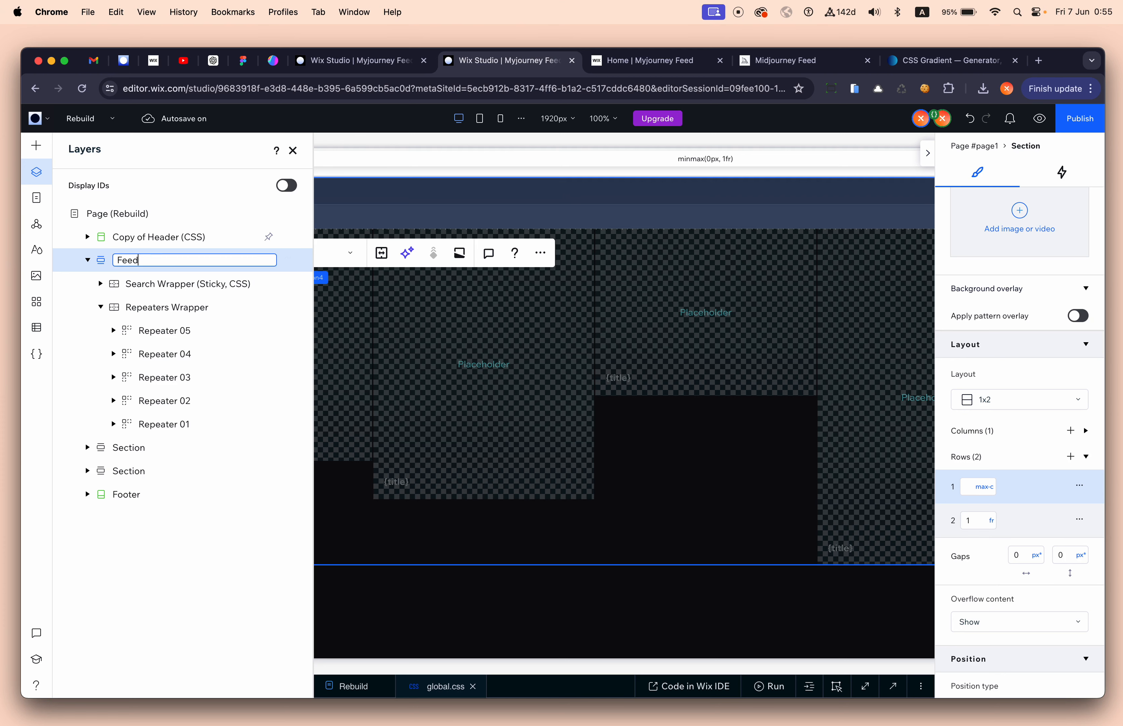
key(Return)
click(293, 150)
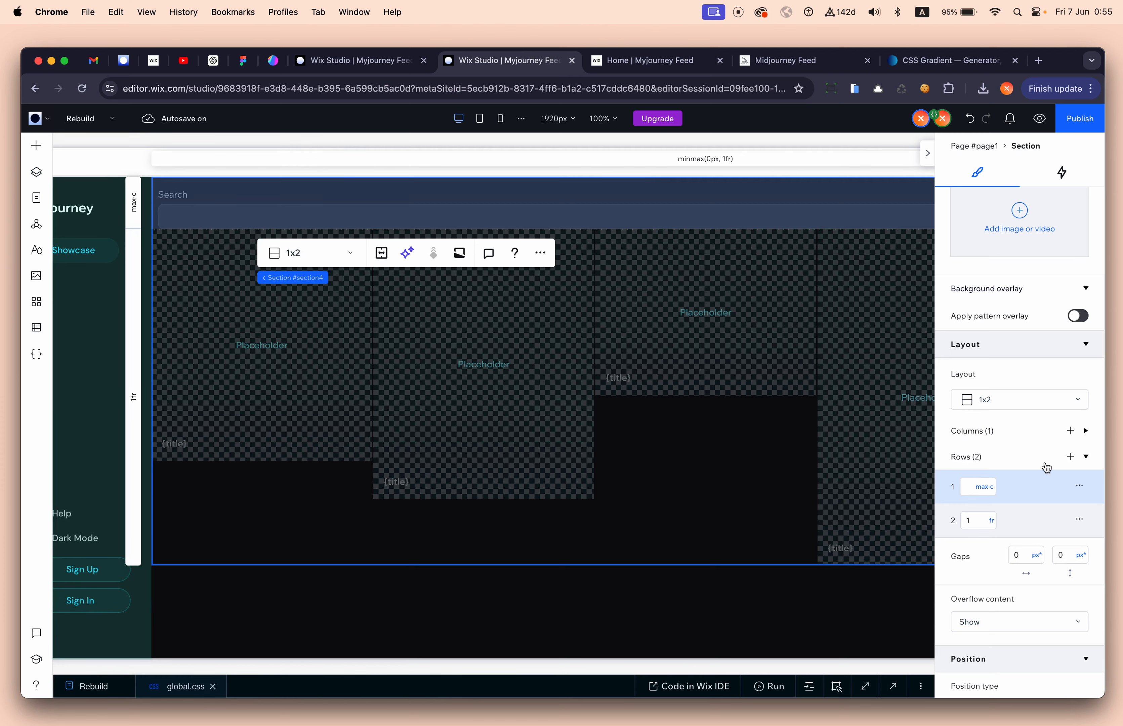
Step: Set the Feed section's vertical grid gap to 40 px
scroll(1045, 464, down, 3)
click(1067, 415)
key(super+a)
text(40)
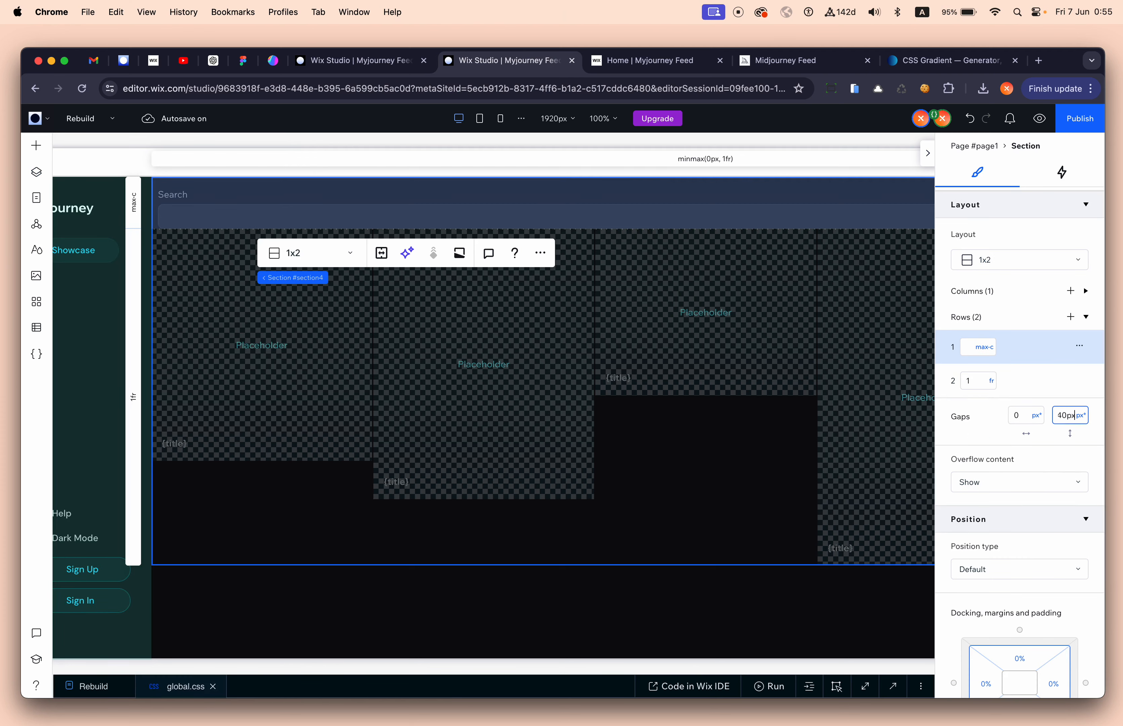
text(px)
key(Return)
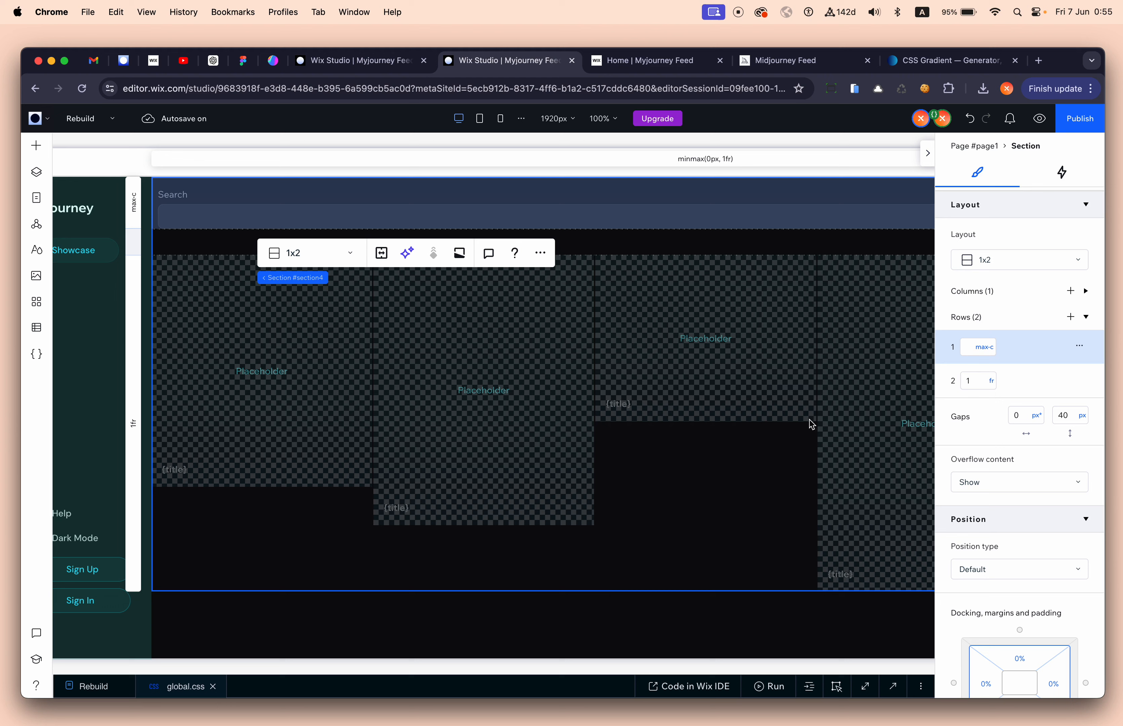
click(418, 624)
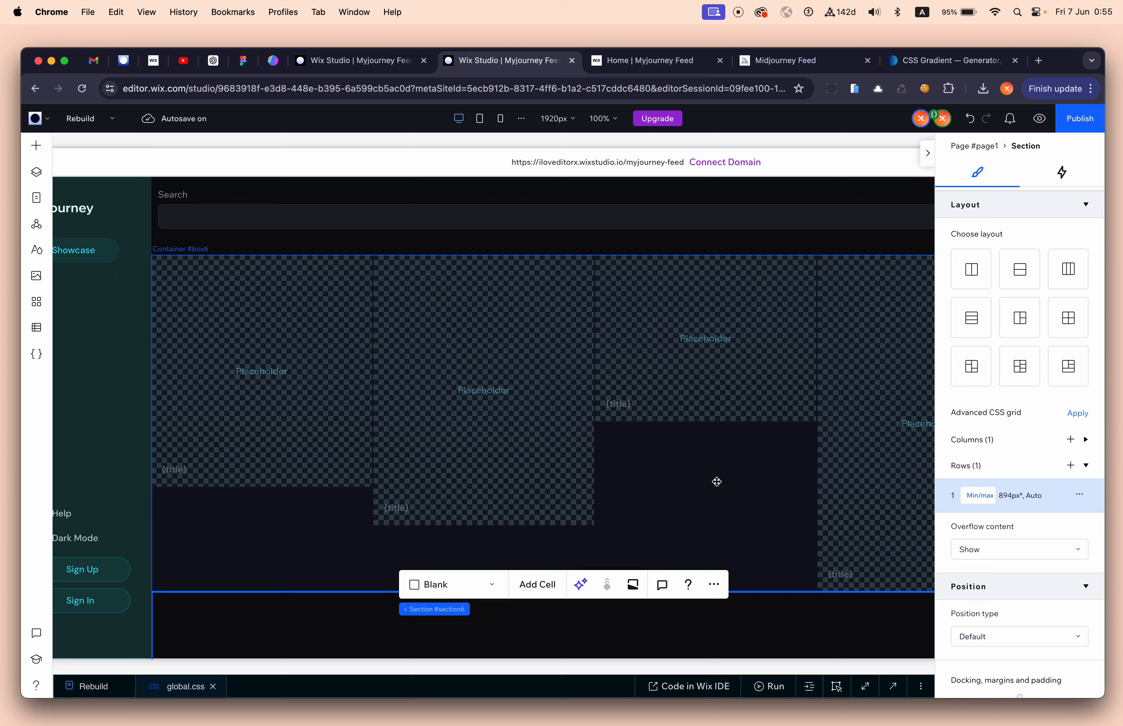
Step: Select the search text input, open global.css in the code panel and take control of code editing
click(453, 208)
click(893, 686)
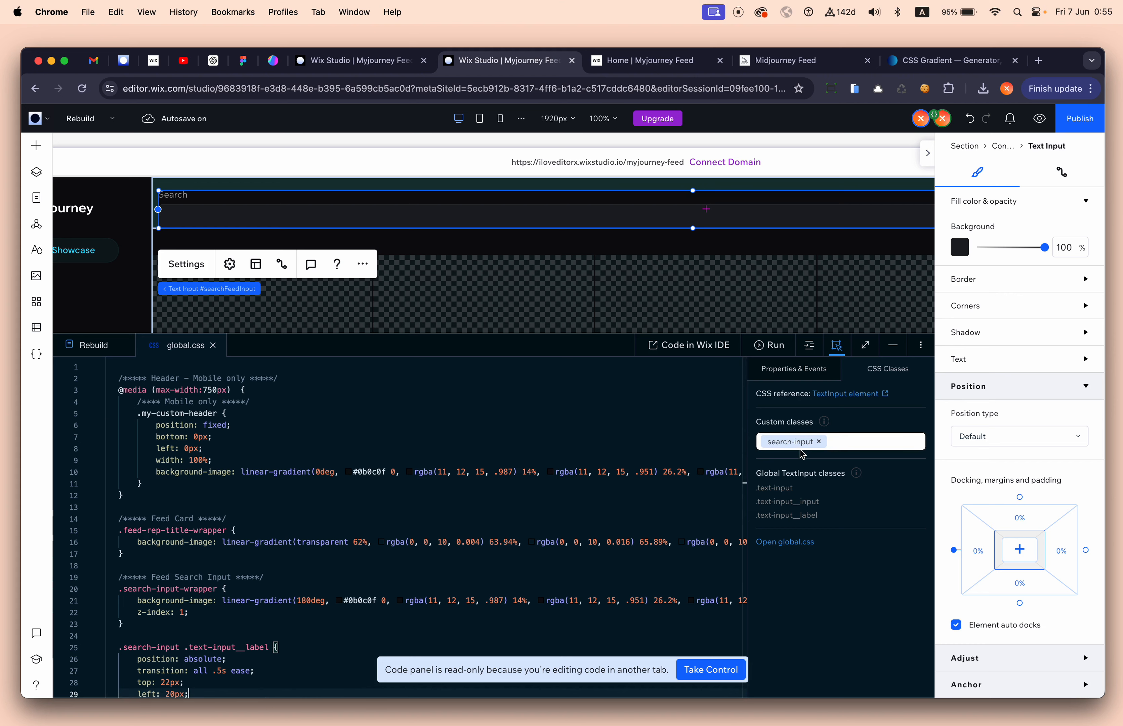
click(706, 670)
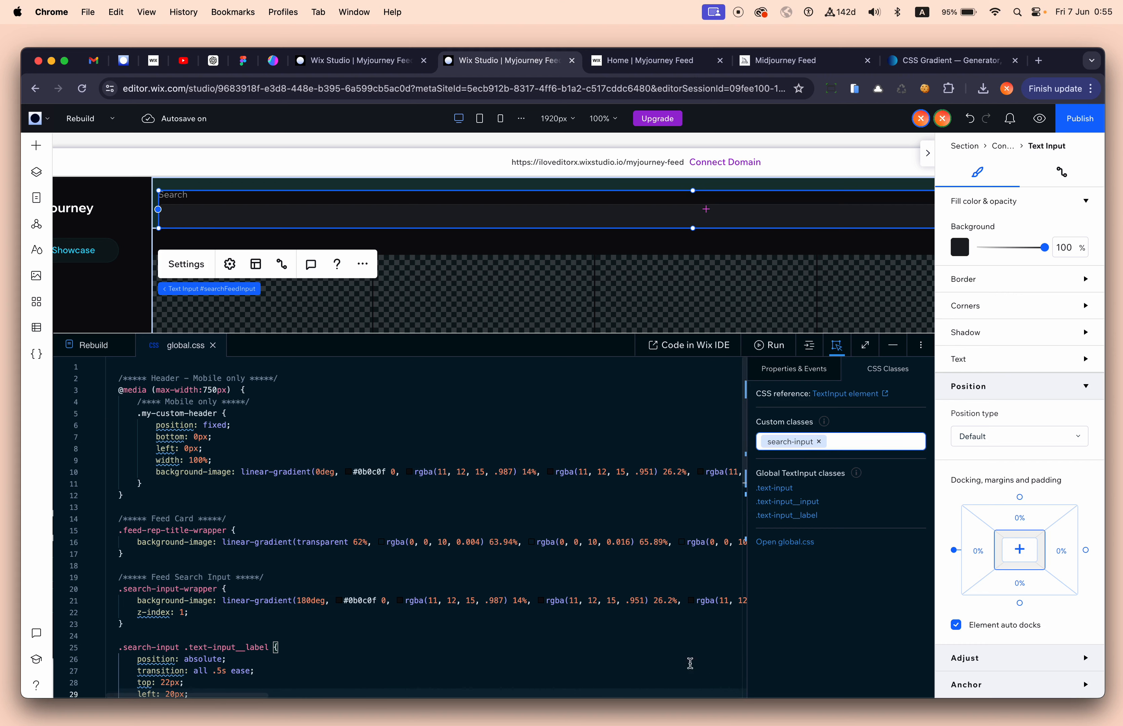
Step: Examine the Feed Search Input rules in global.css, including the search-input label, the focused state and the tablet and mobile overrides
click(88, 352)
click(176, 352)
scroll(241, 562, down, 3)
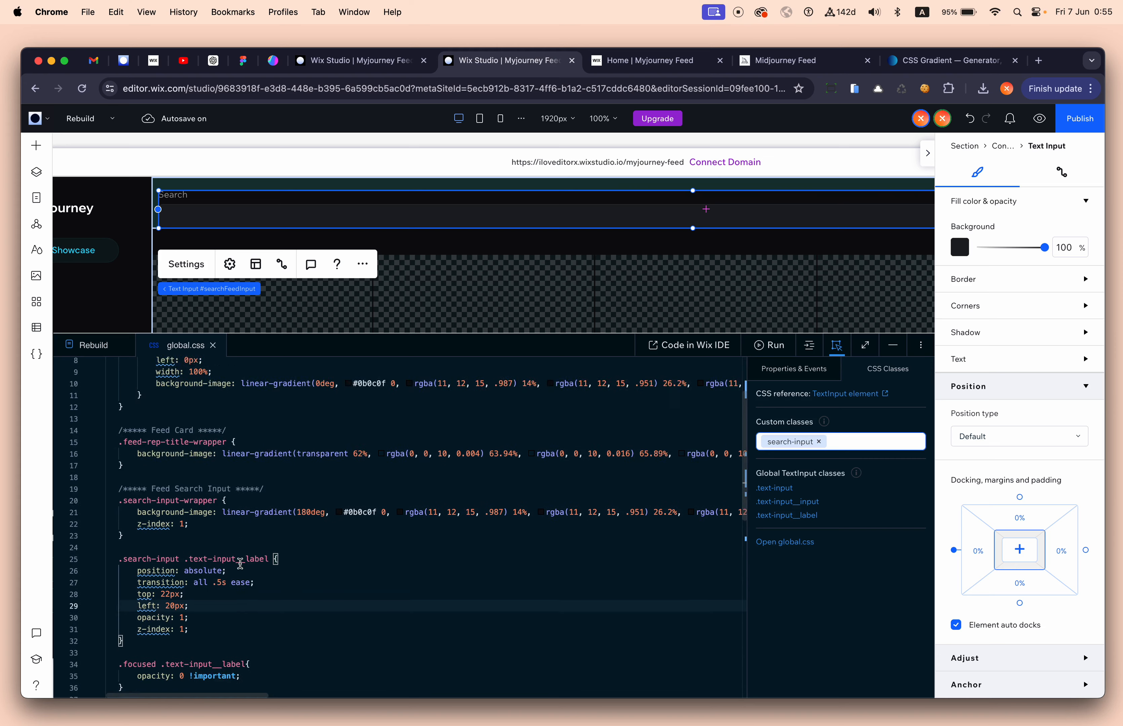
scroll(240, 563, down, 1)
drag(152, 463, 233, 539)
scroll(233, 539, down, 4)
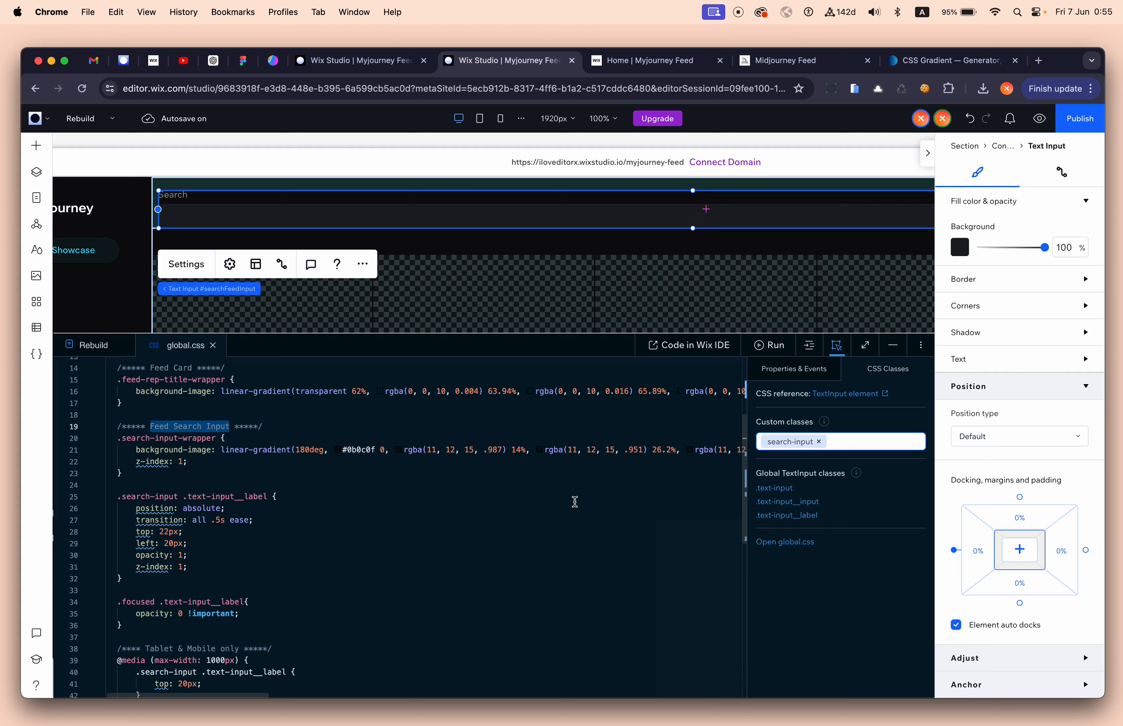
scroll(250, 538, down, 3)
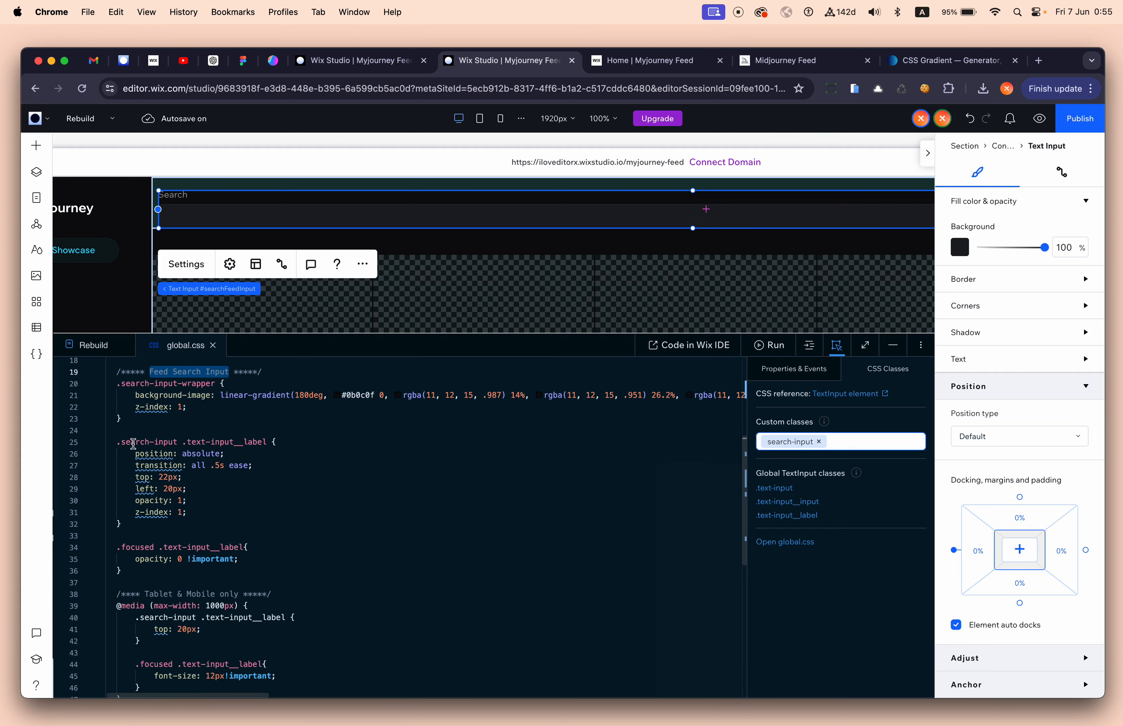
drag(206, 442, 265, 451)
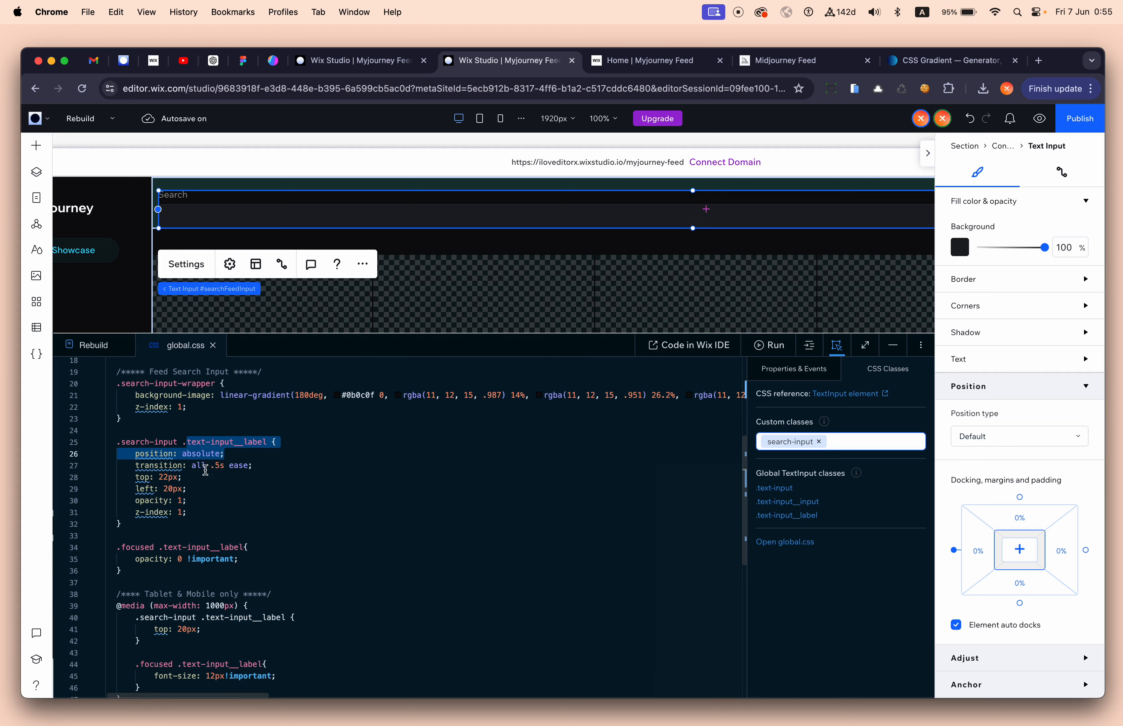
scroll(202, 496, down, 3)
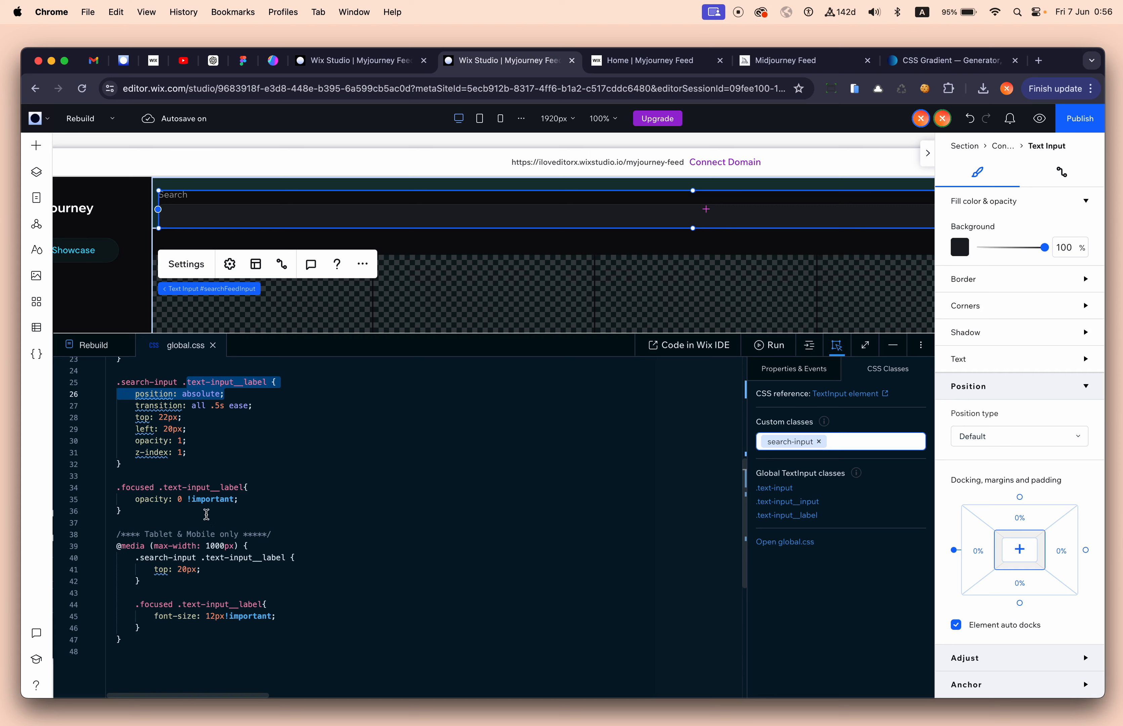
click(133, 491)
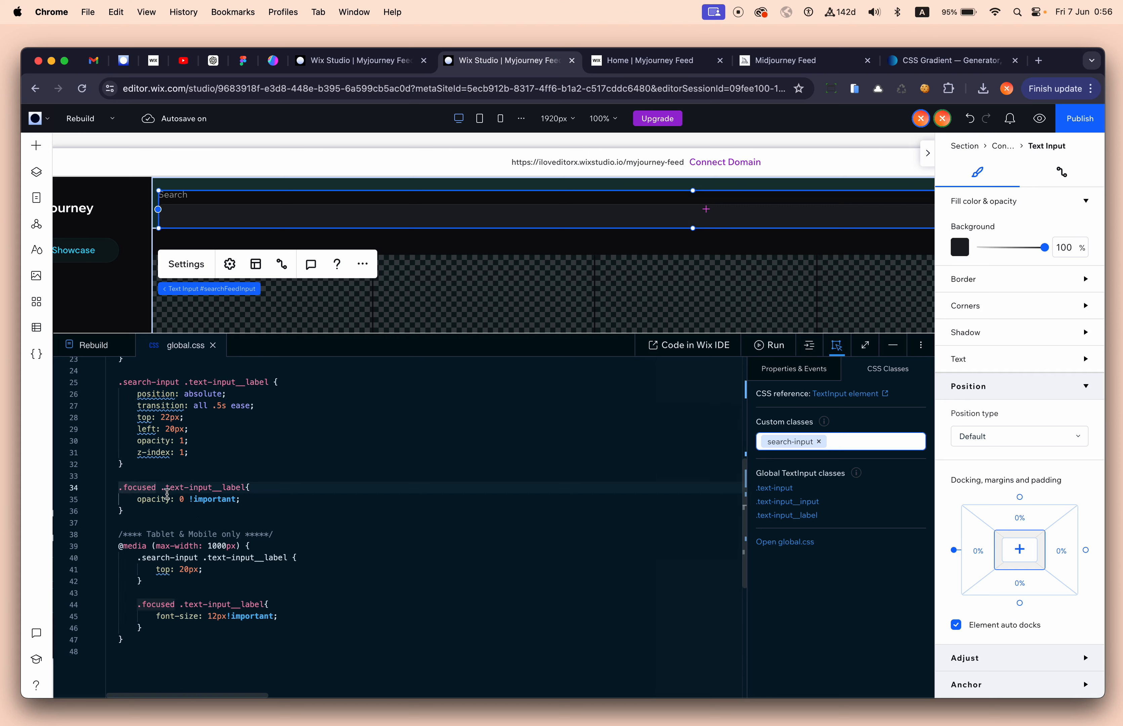
drag(137, 499, 240, 501)
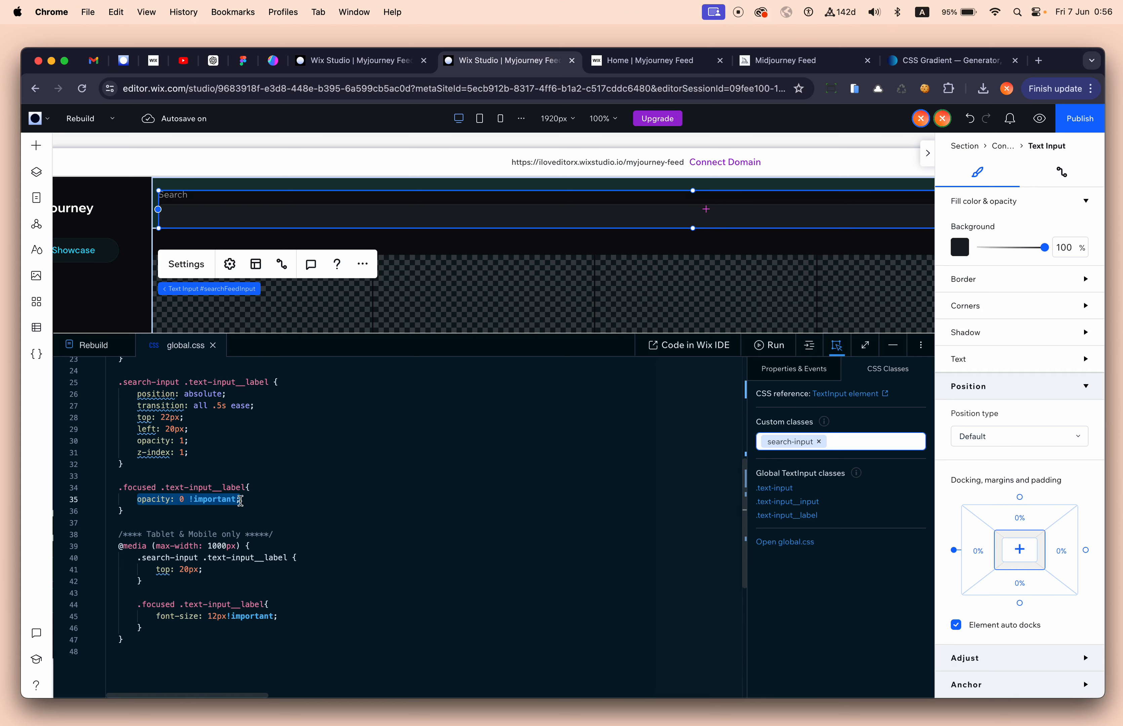
Step: Check the search field's focus behaviour on the published Home page, then return to the Rebuild editor and collapse the code panel
click(613, 62)
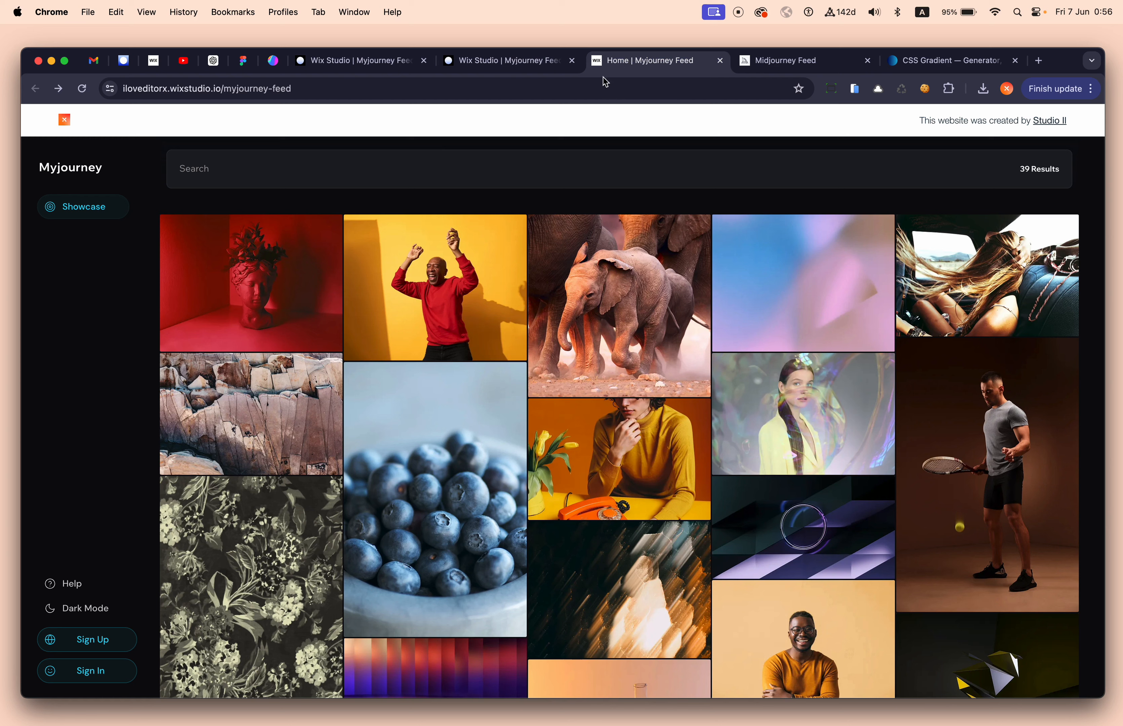
click(346, 177)
click(503, 61)
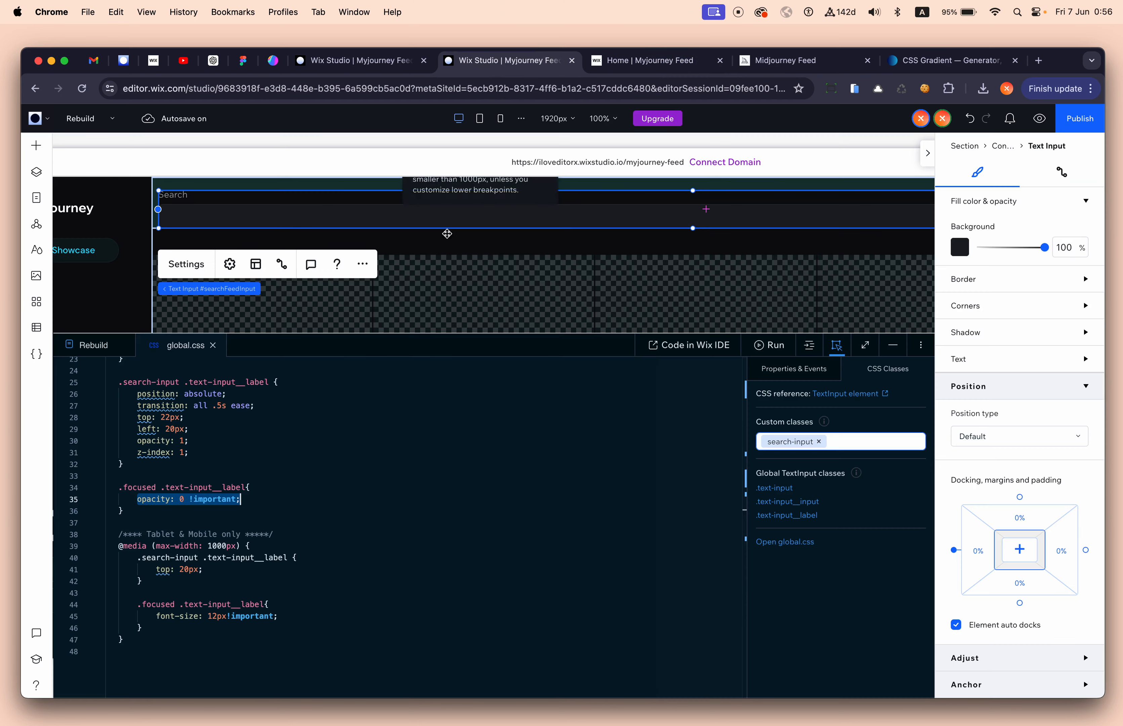
click(335, 523)
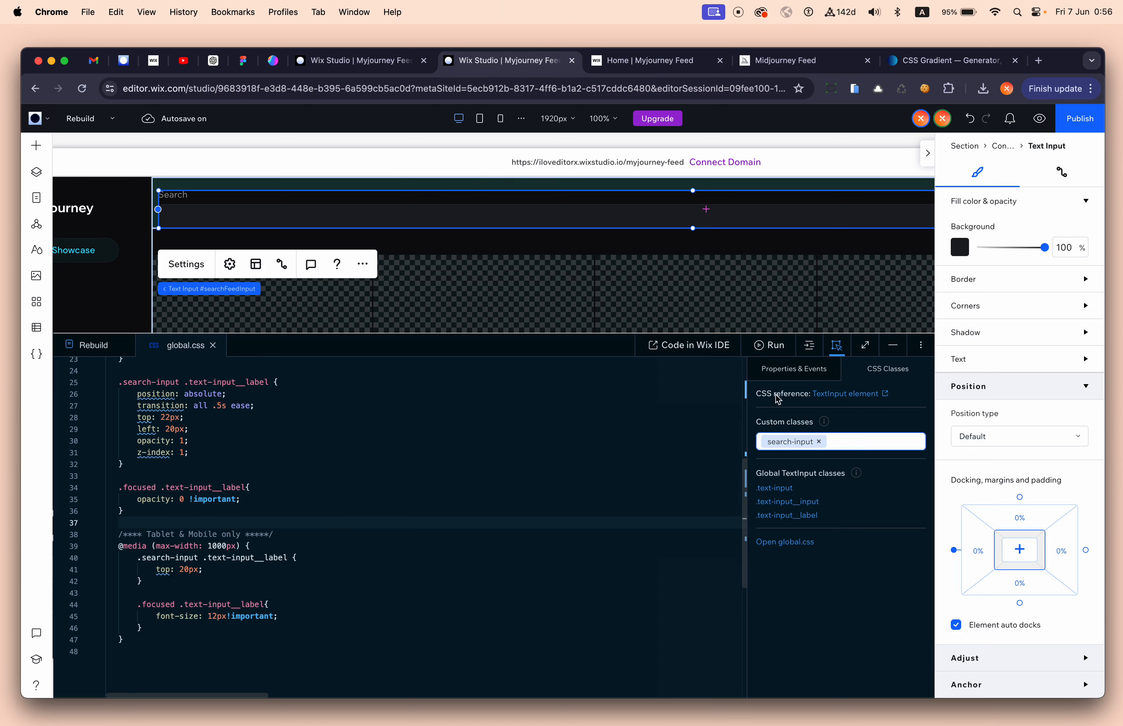
click(891, 347)
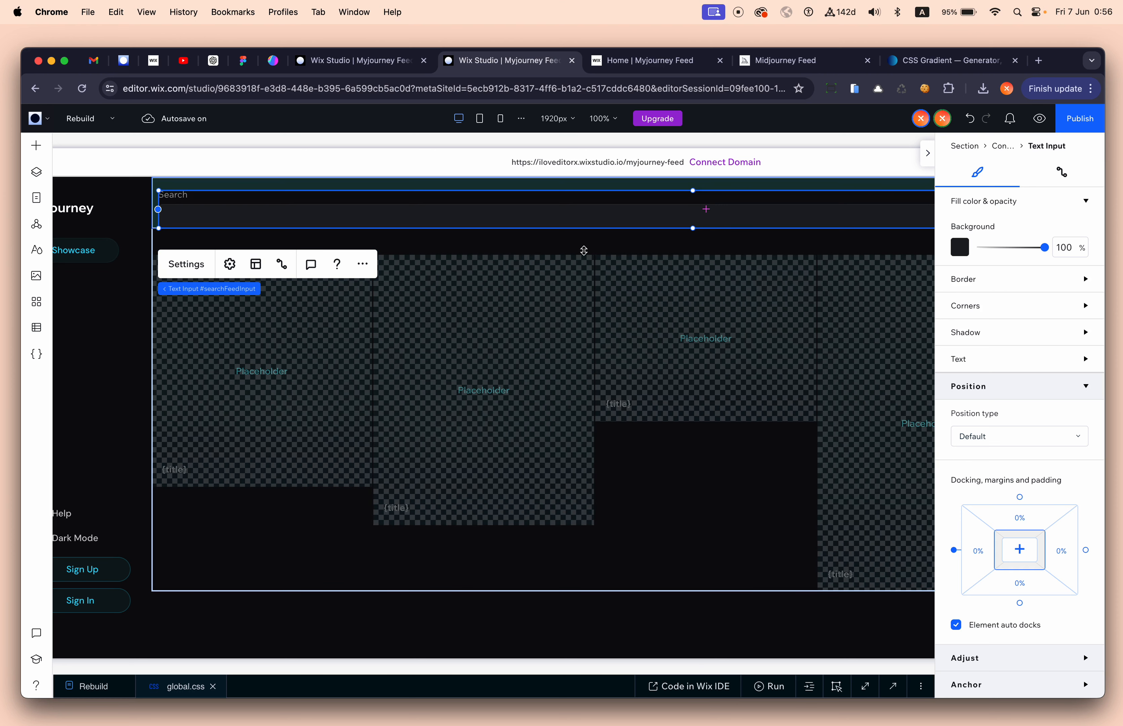
Step: Set the Feed section's row height to 1 fr at the mobile breakpoint
scroll(735, 486, right, 5)
scroll(736, 487, left, 8)
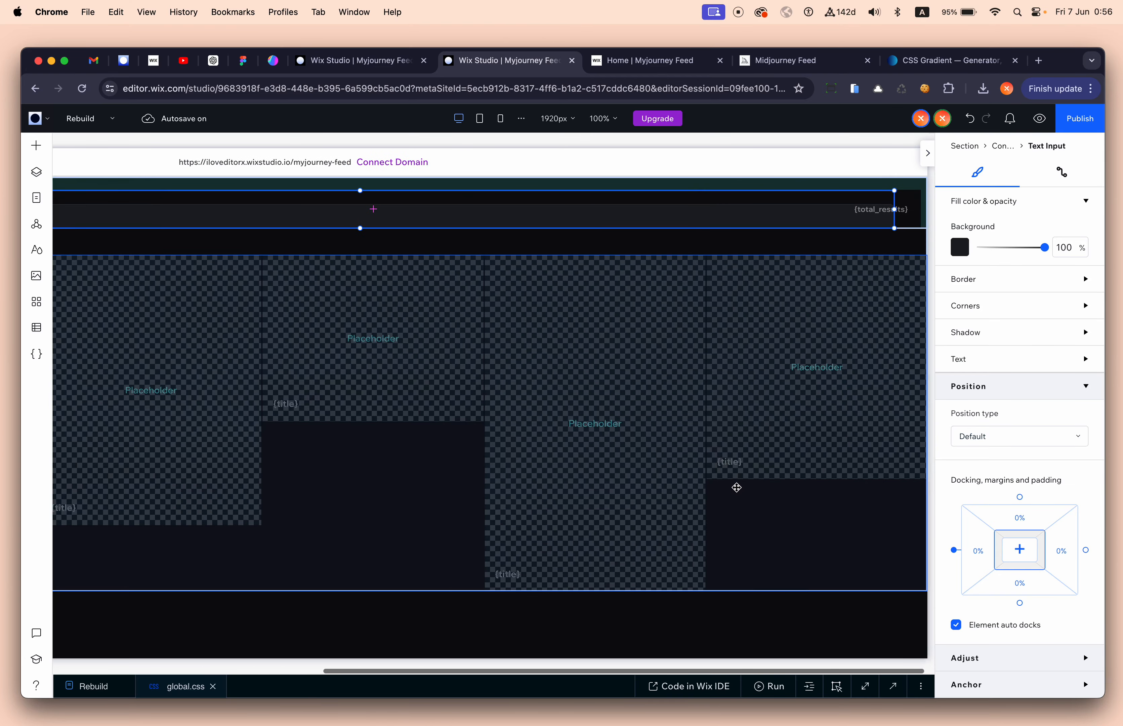
click(479, 118)
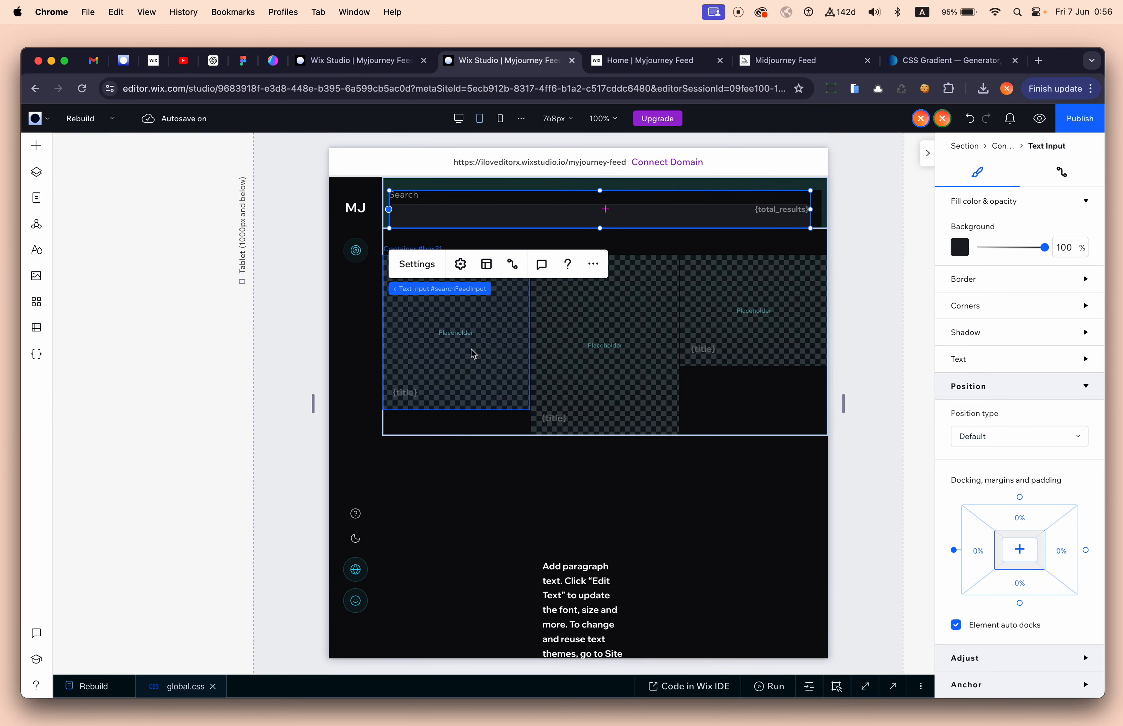
click(500, 118)
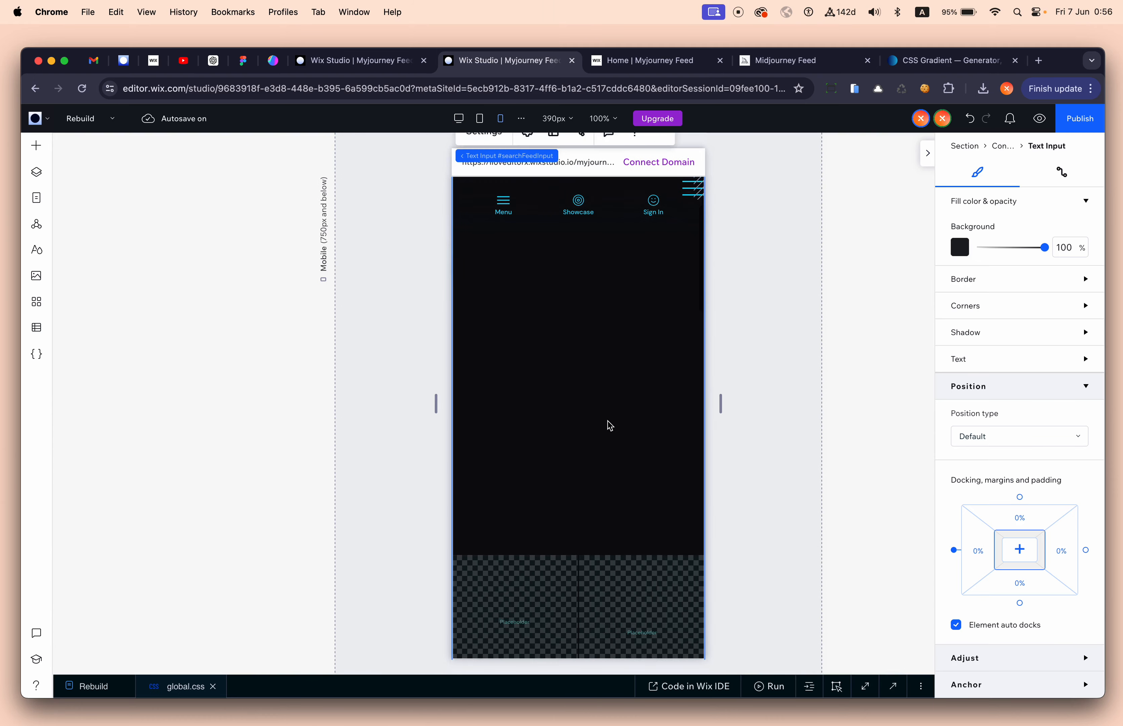
click(599, 381)
scroll(569, 419, down, 3)
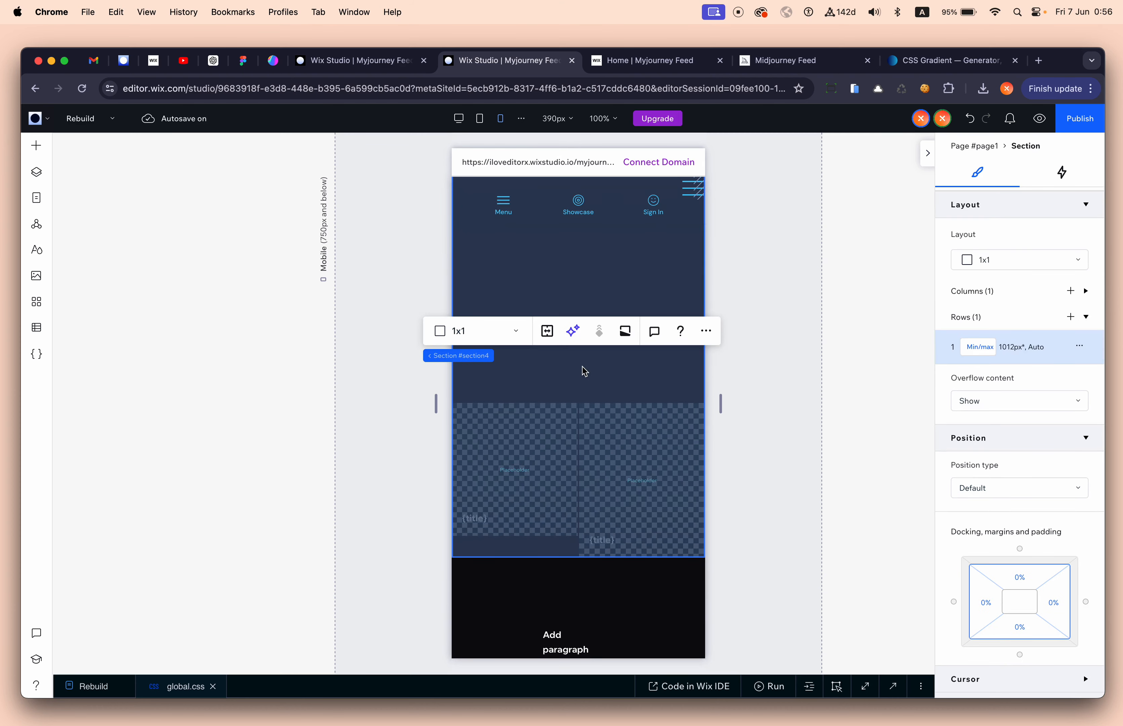
click(980, 347)
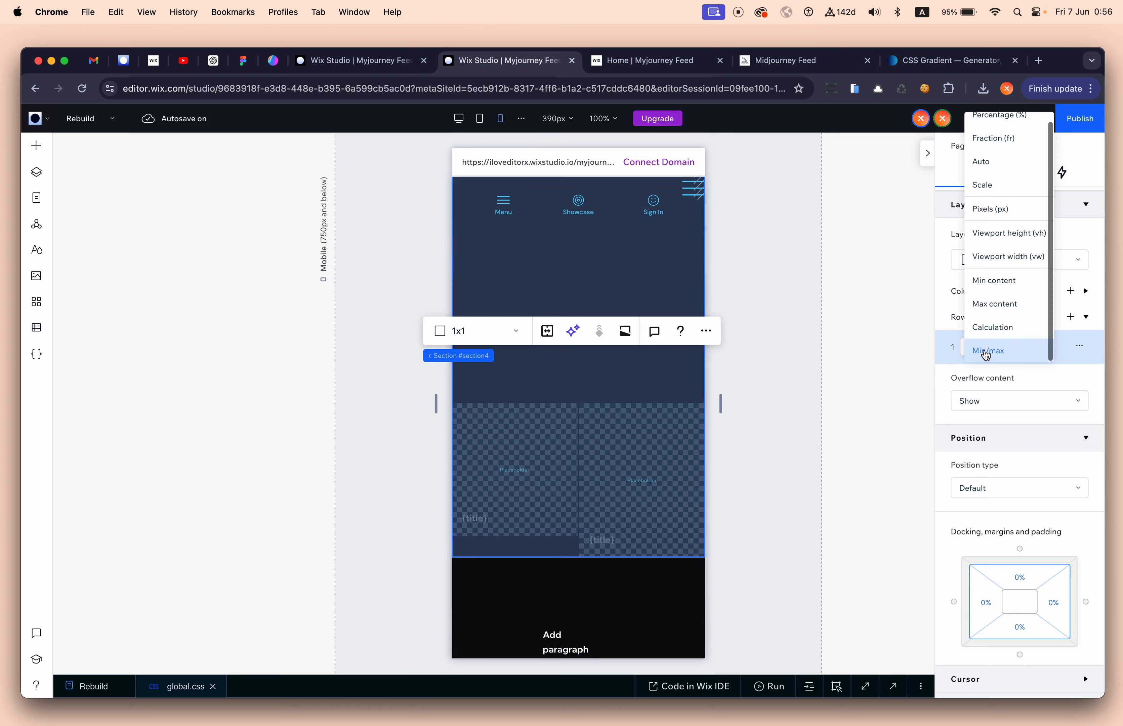
click(1005, 146)
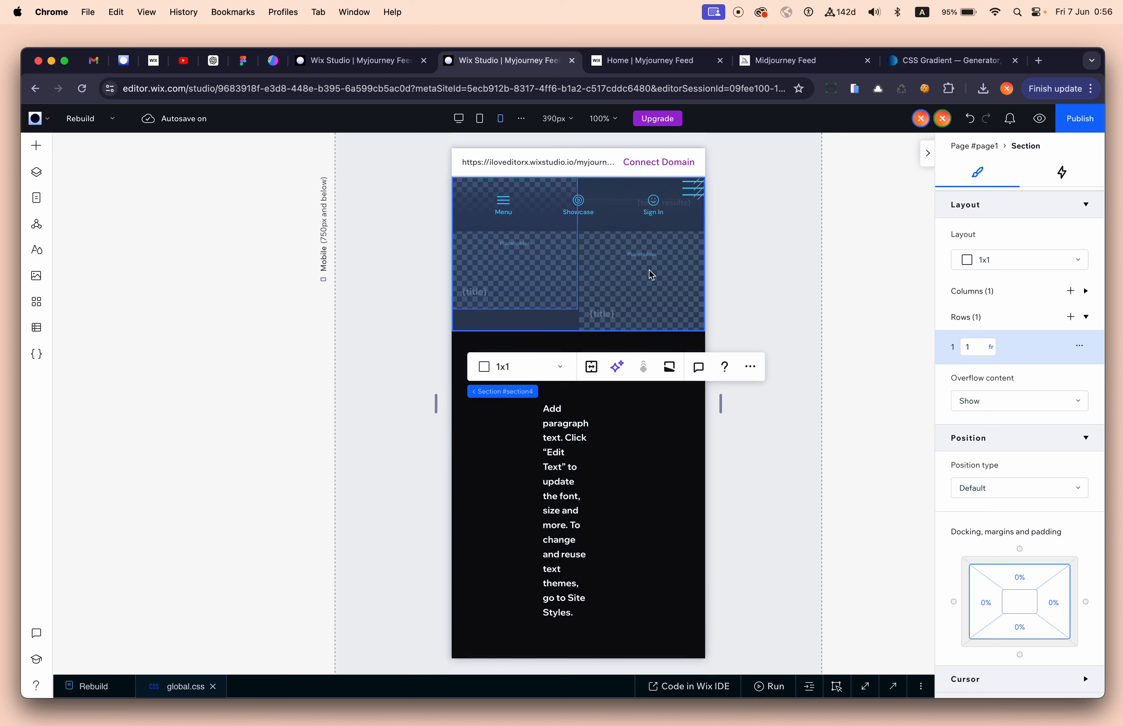
Step: Check the section row settings at the tablet breakpoint, select the Feed section and return to the desktop breakpoint
click(604, 472)
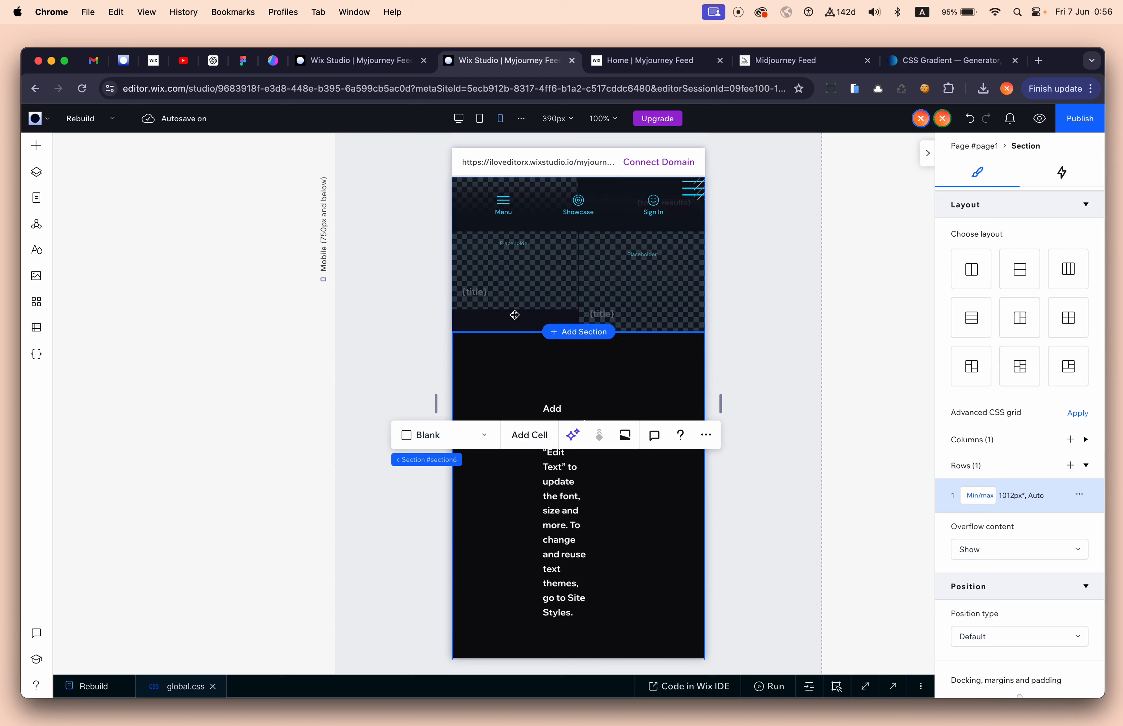
click(479, 119)
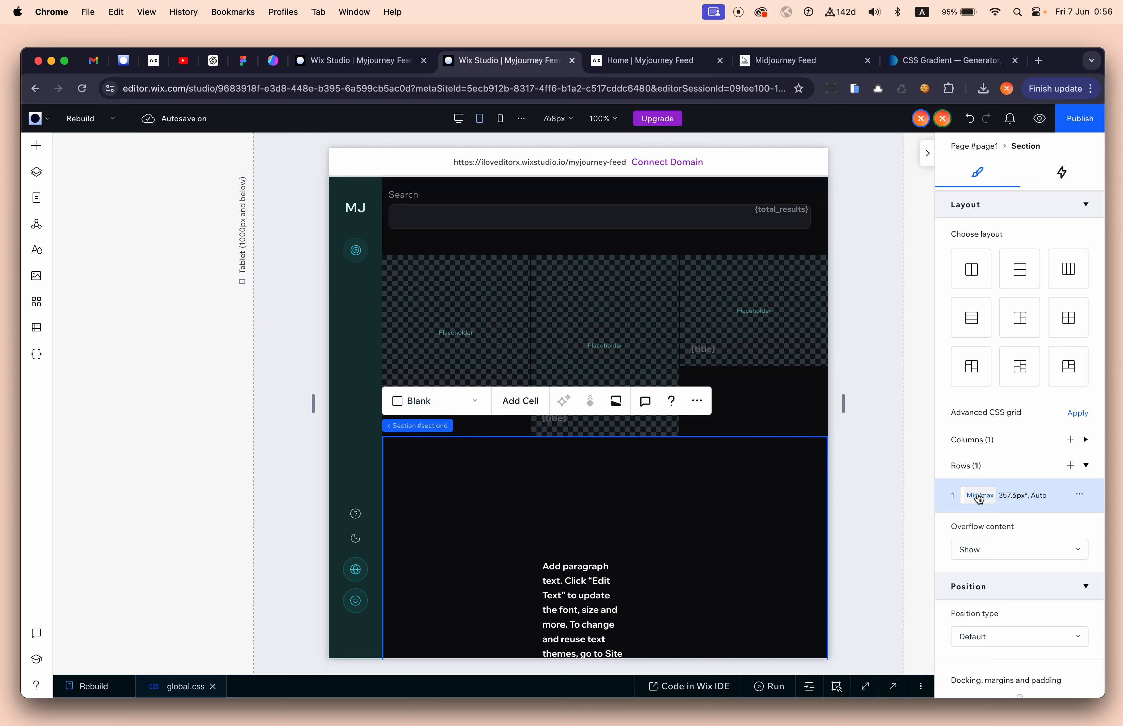
click(816, 407)
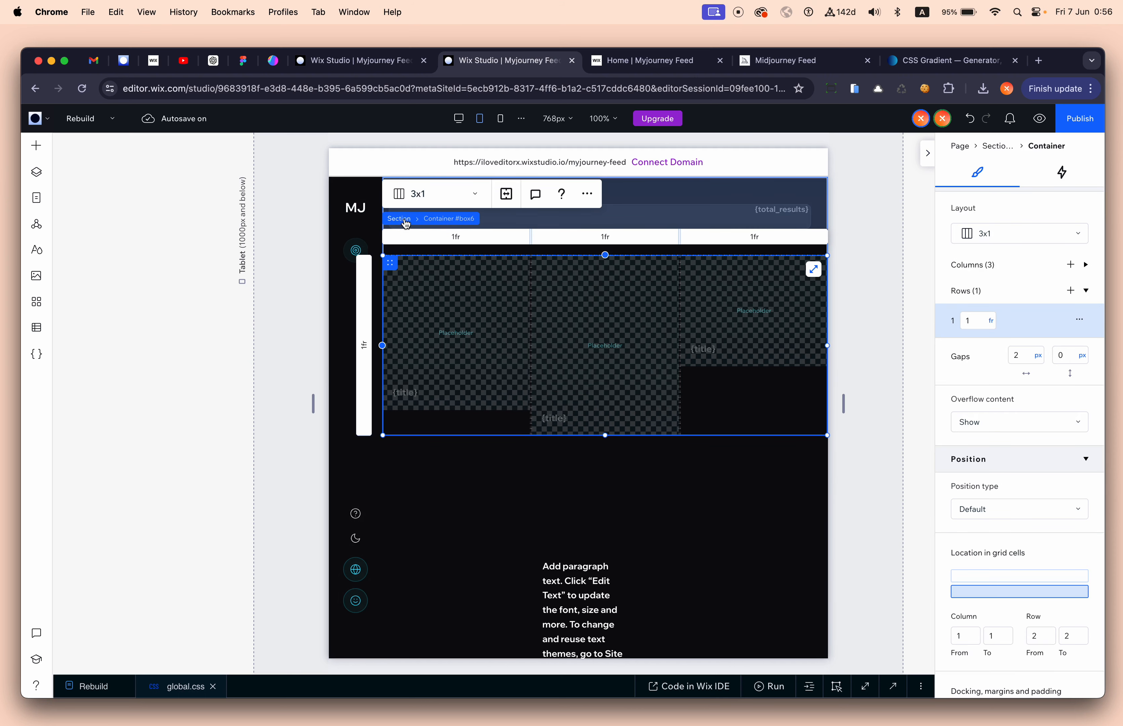
click(406, 218)
scroll(988, 364, up, 6)
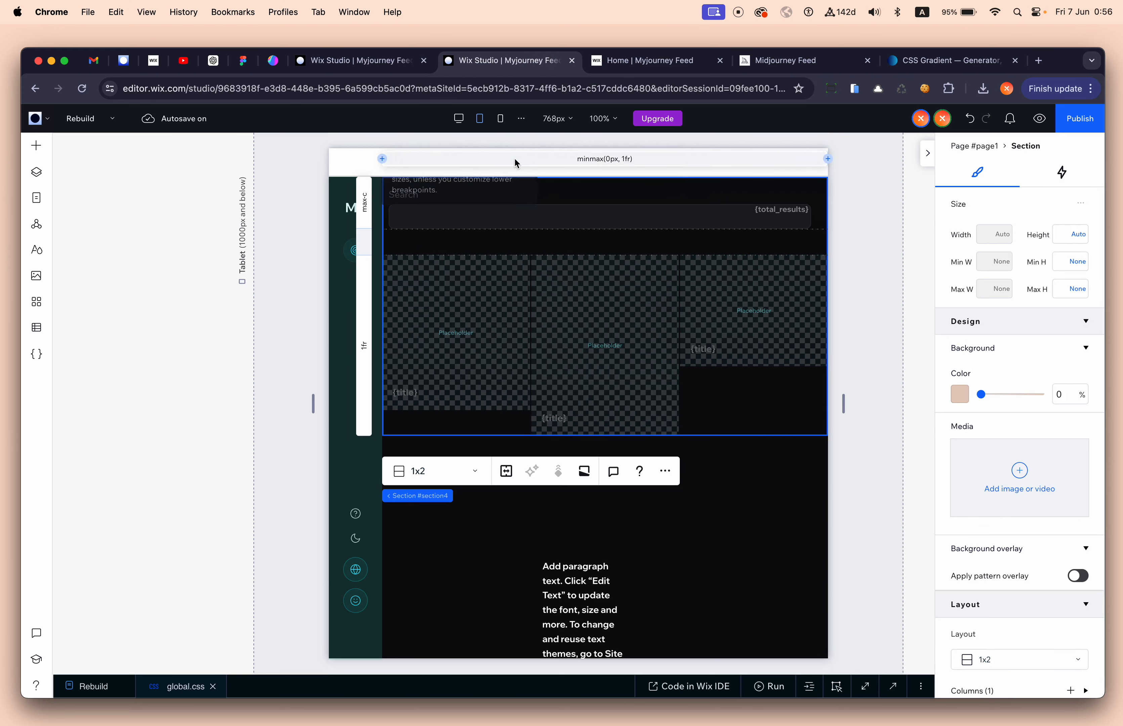
click(459, 119)
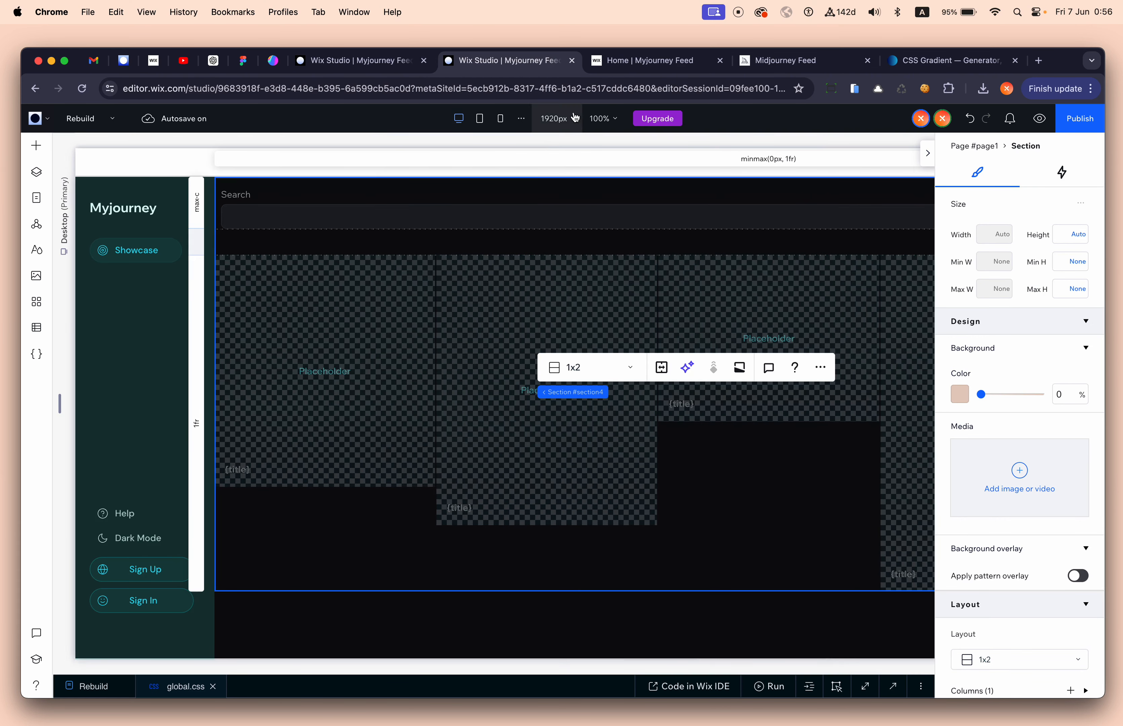
Step: Examine the published Home page's image feed down to the footer and back up for comparison with the Rebuild page
click(622, 53)
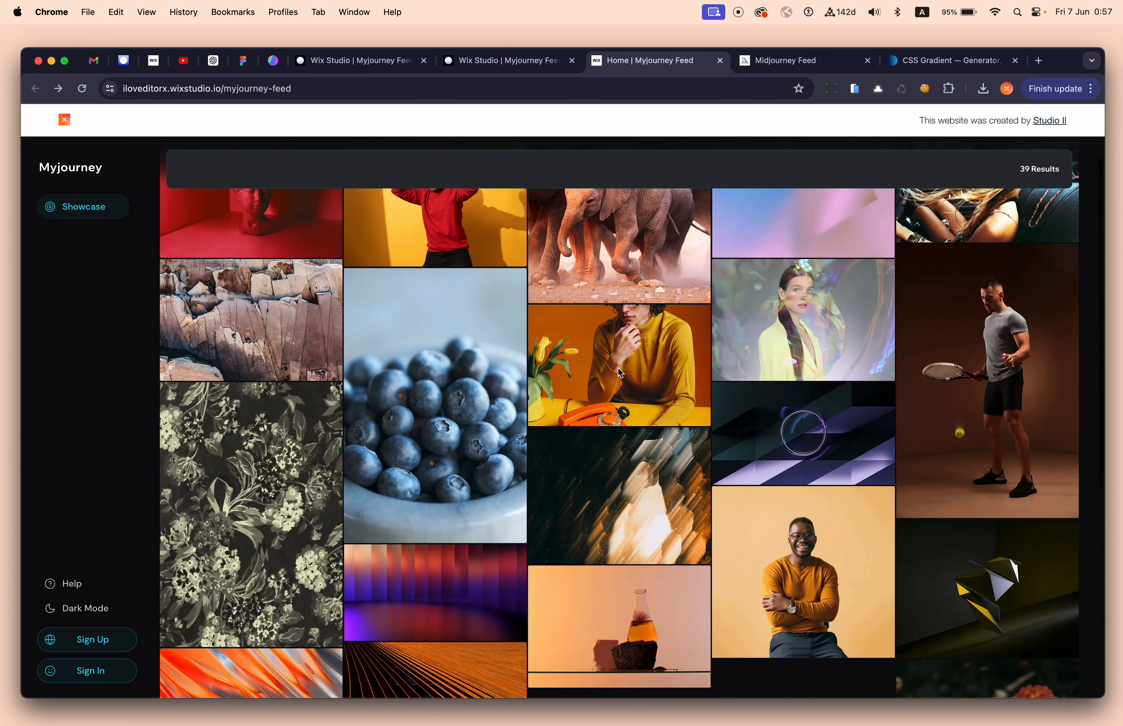
click(497, 66)
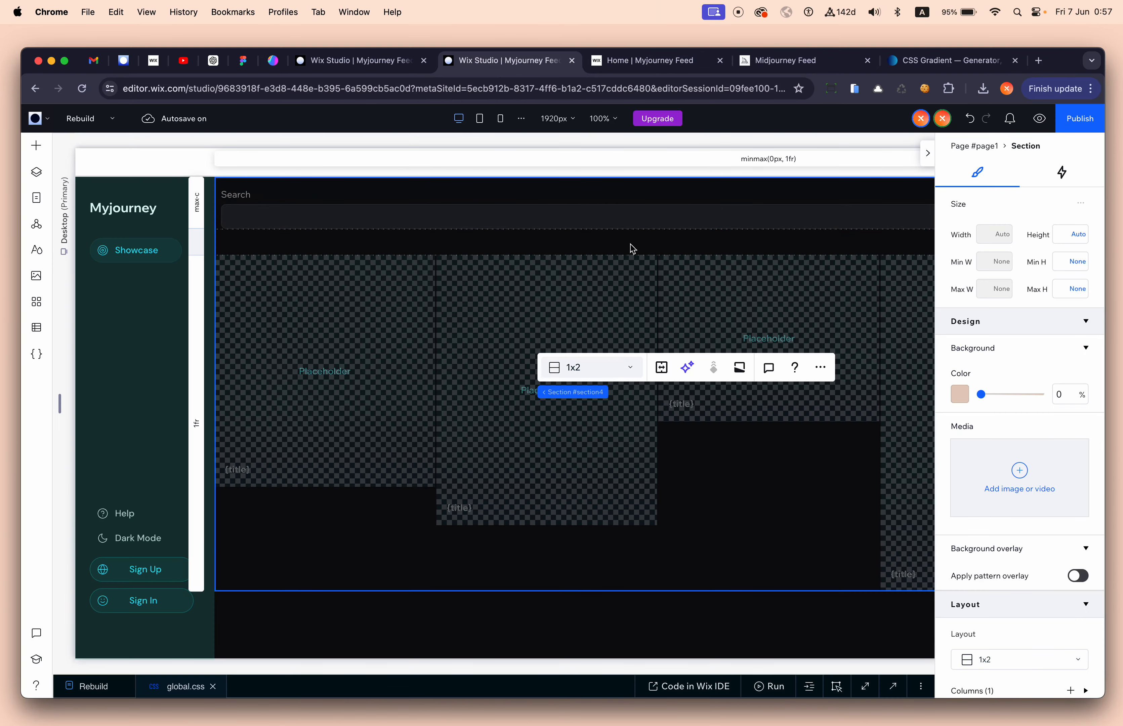
click(627, 71)
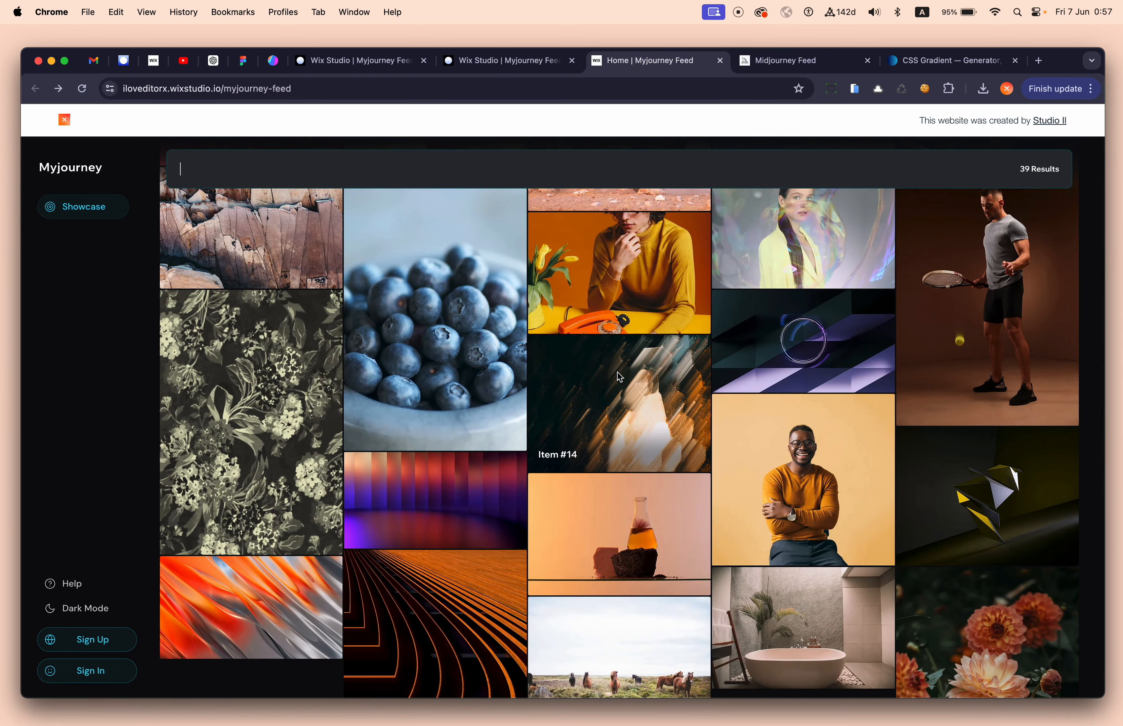
scroll(619, 377, down, 15)
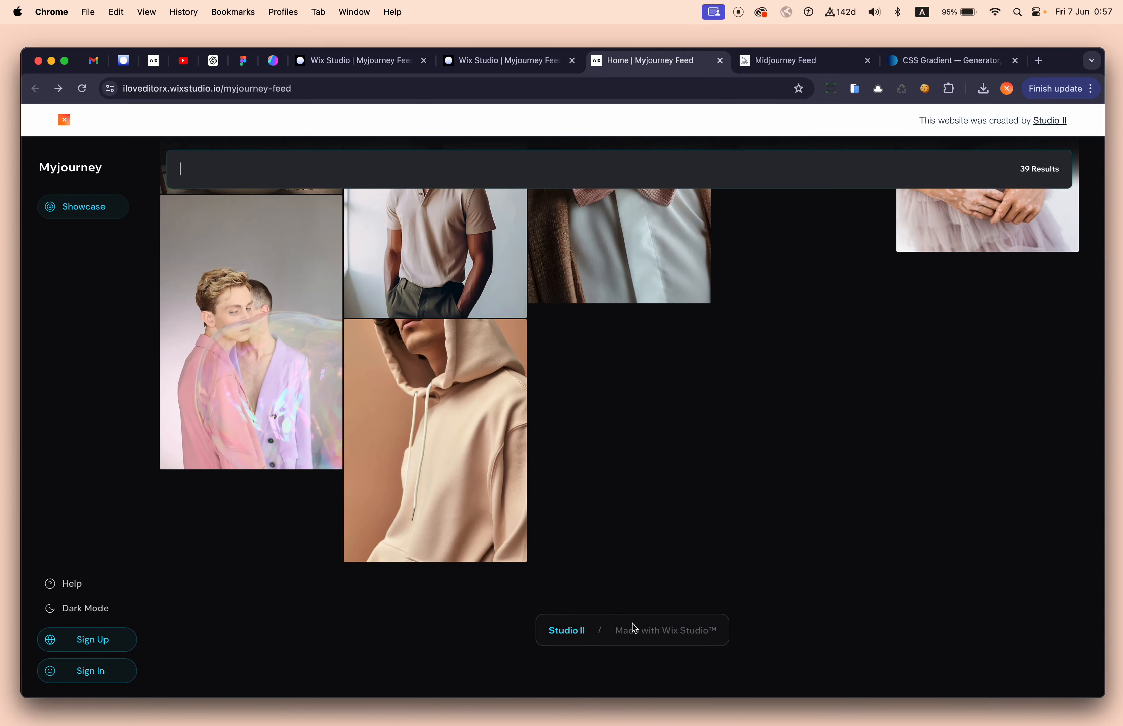
scroll(632, 624, up, 15)
Step: Set the Feed section's minimum height to 100 vh in the Rebuild editor and check its layout at the tablet and mobile breakpoints
click(524, 65)
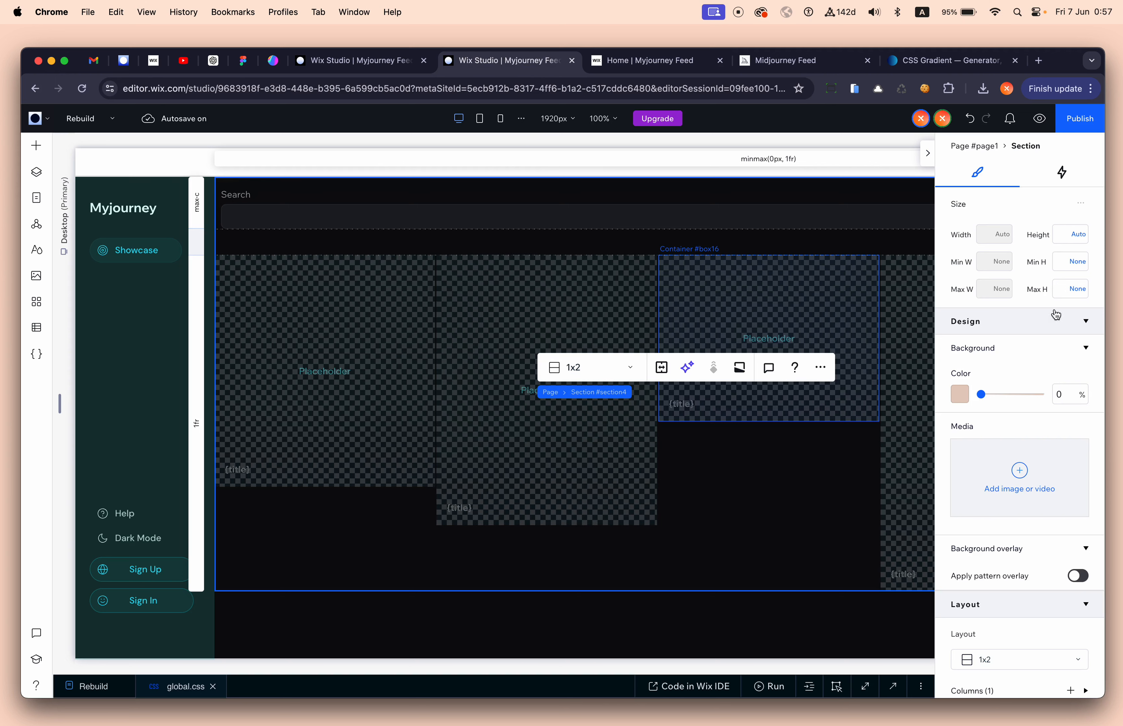
click(1072, 264)
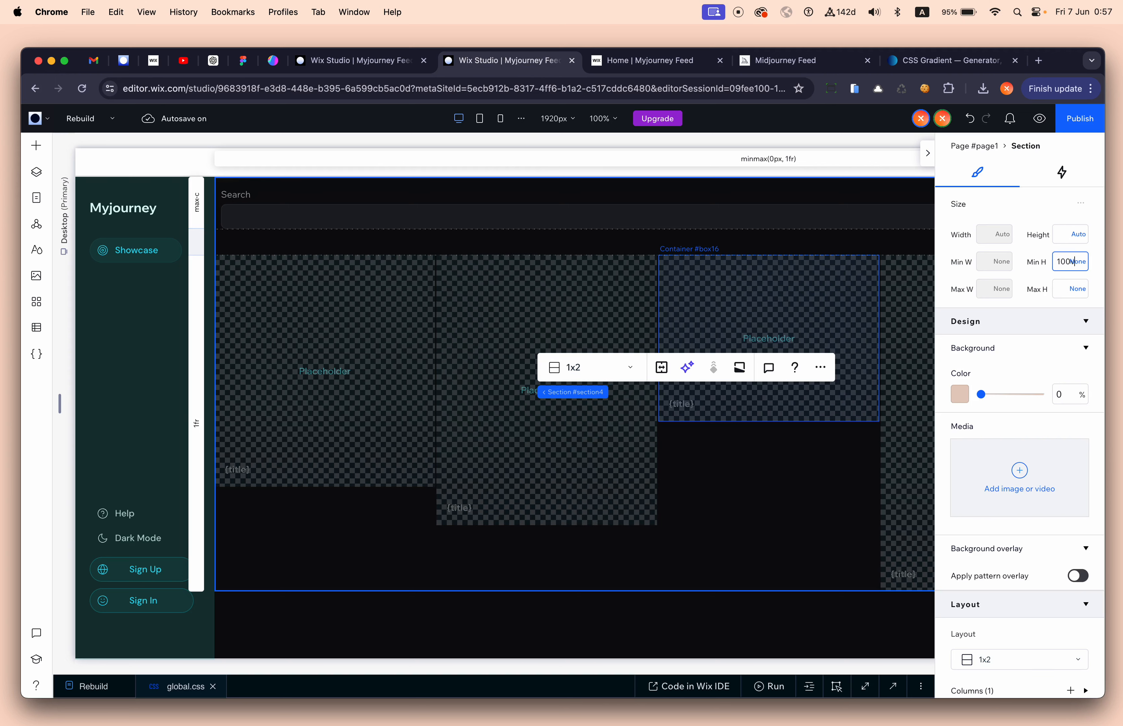
key(Return)
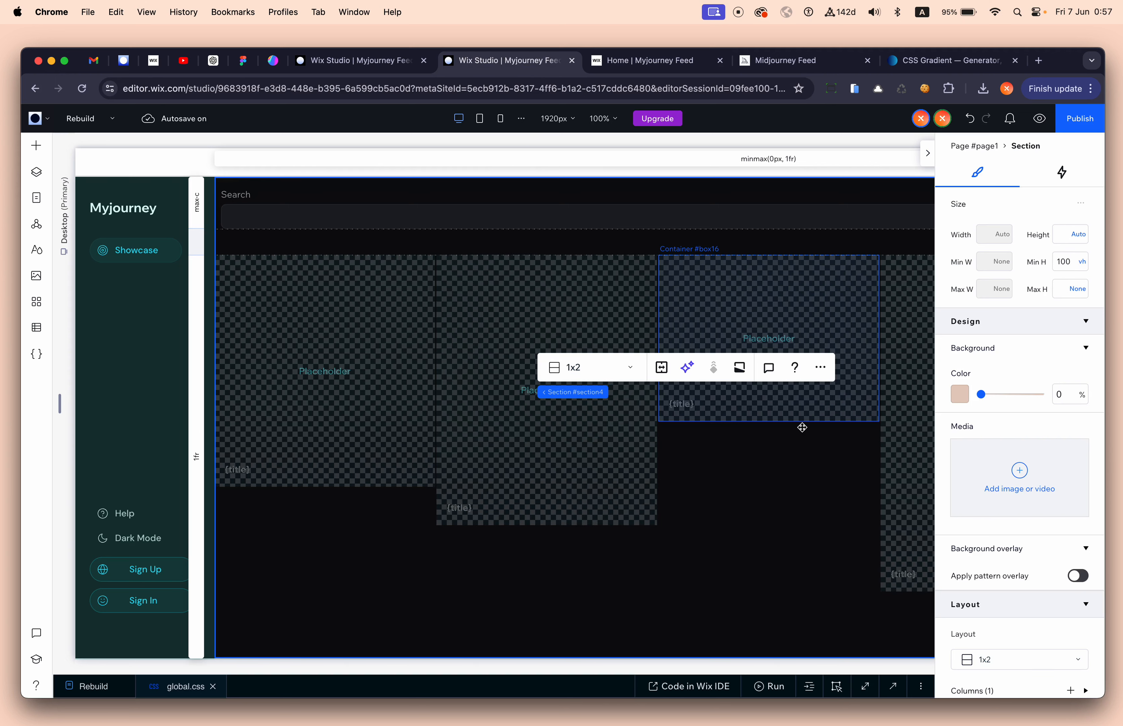
click(480, 118)
scroll(581, 490, down, 3)
scroll(504, 418, up, 2)
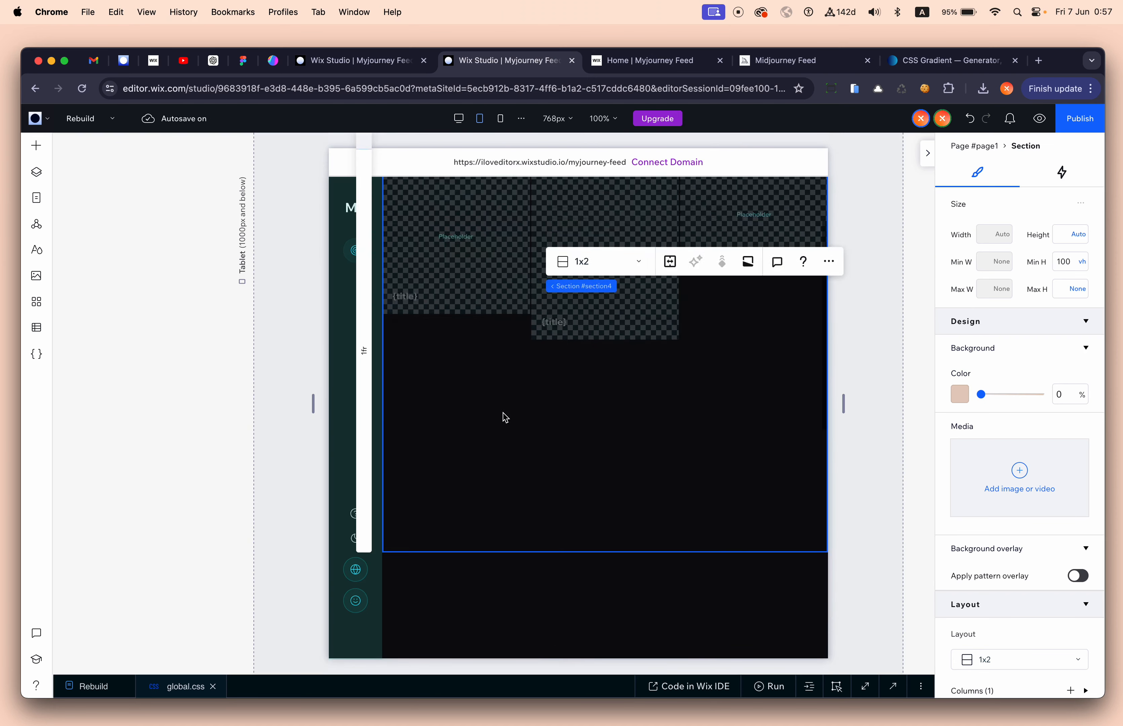
scroll(505, 417, up, 3)
click(500, 119)
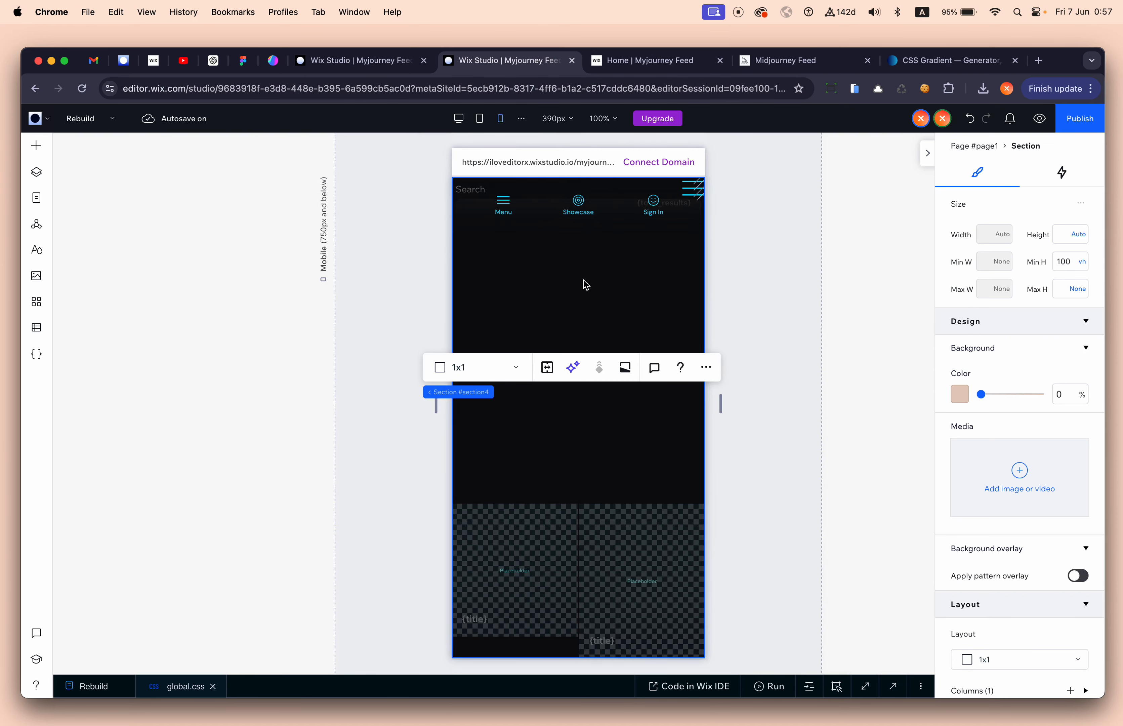
scroll(588, 270, down, 5)
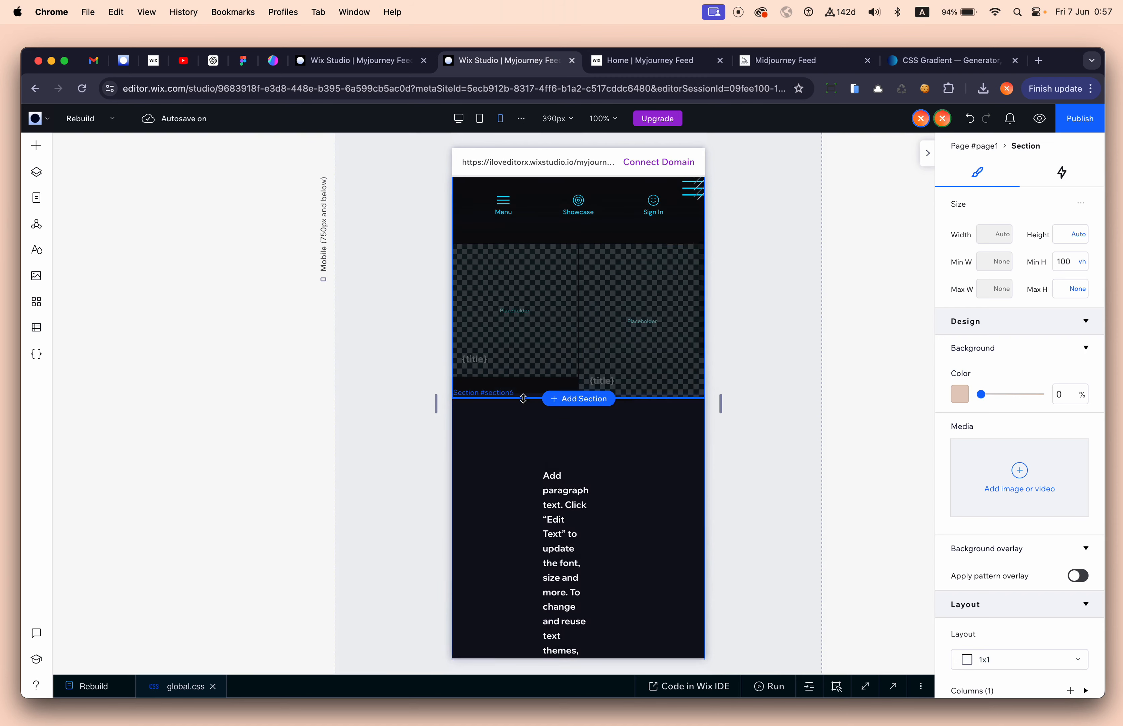
scroll(1038, 462, down, 7)
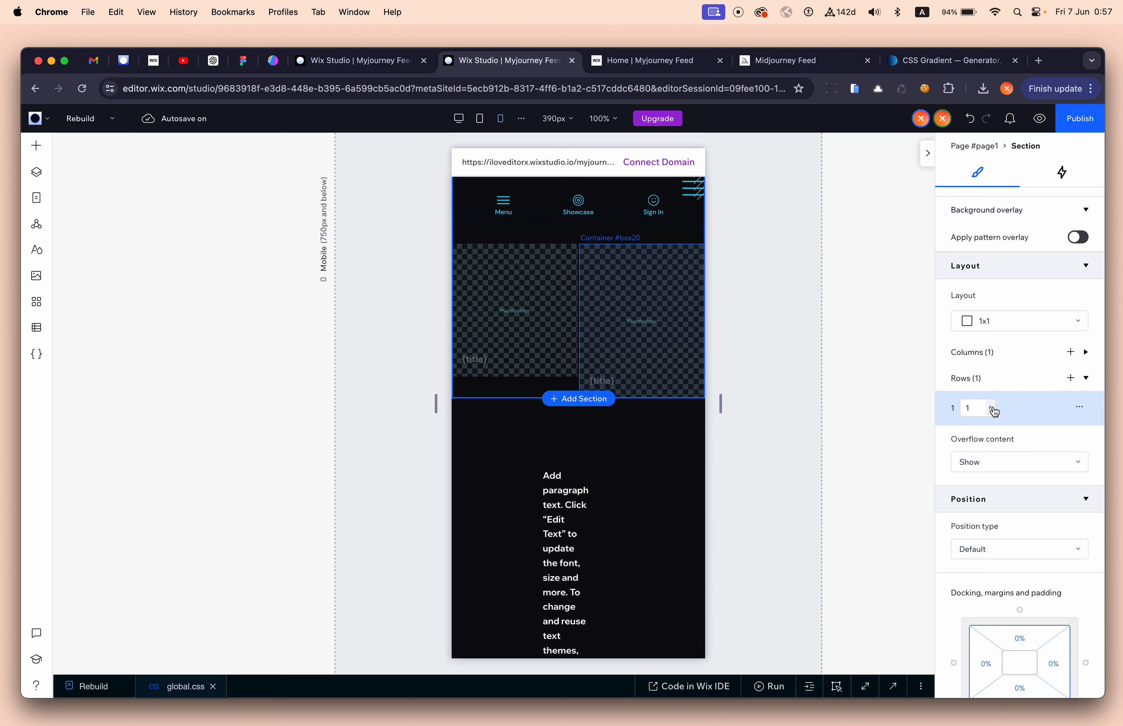
scroll(500, 339, up, 3)
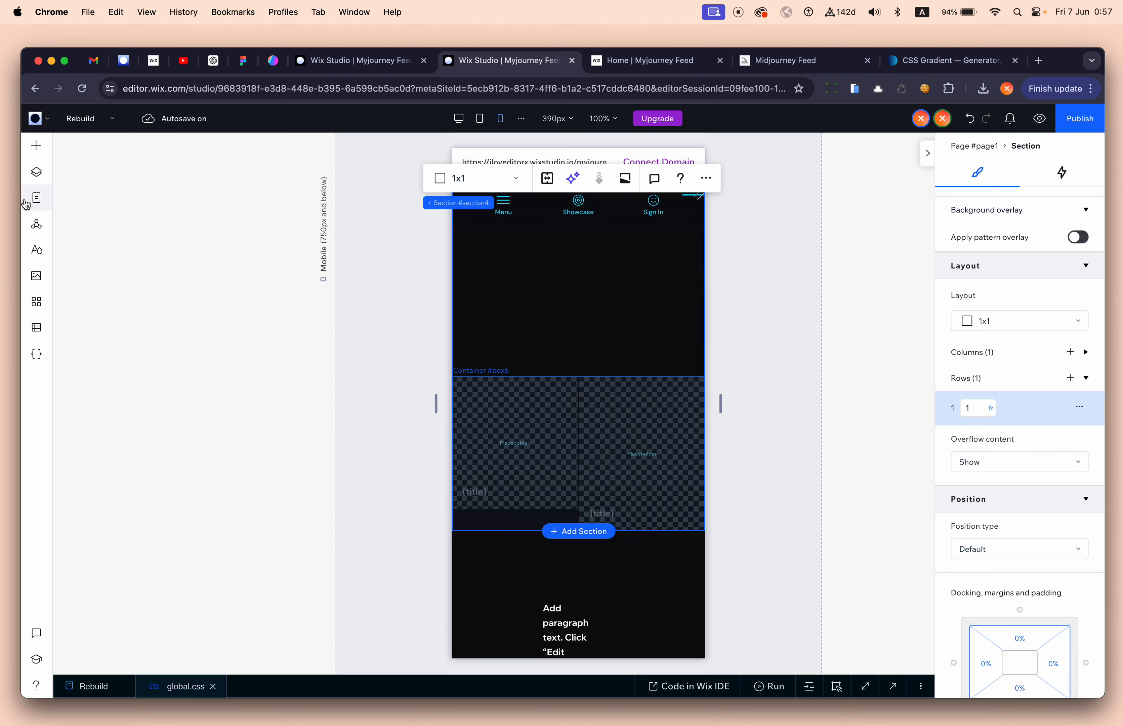
Step: Select the Repeaters Wrapper in the layer list and examine its position and docking settings at the desktop and tablet breakpoints
click(36, 173)
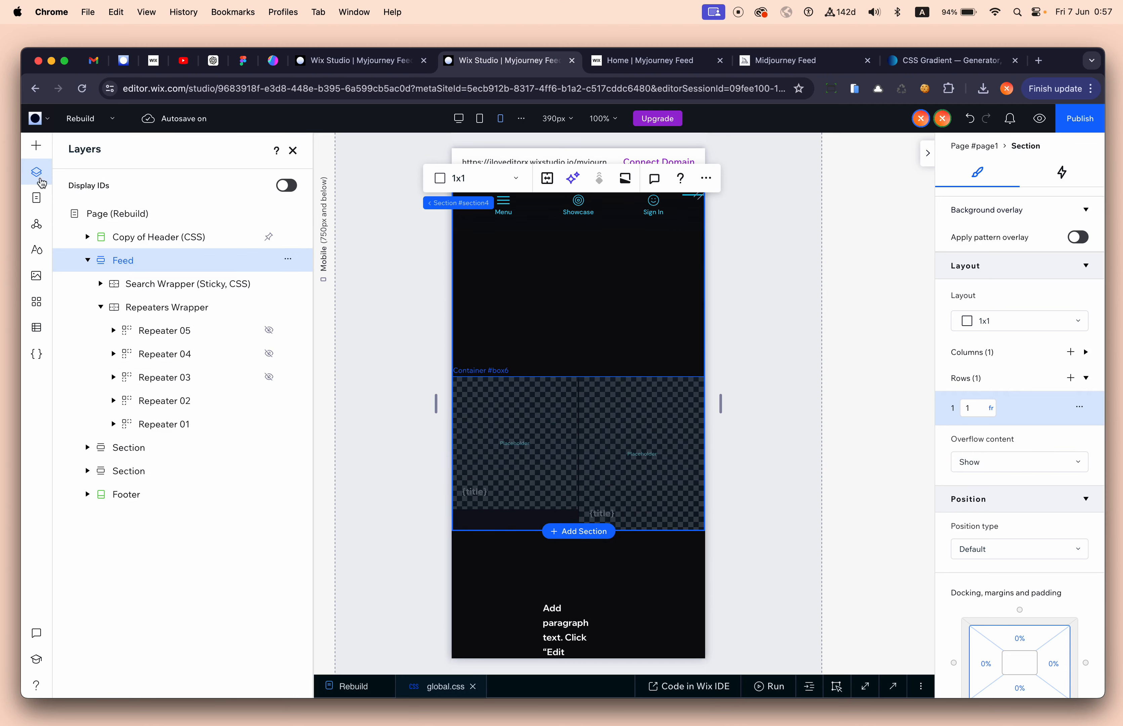
click(170, 317)
scroll(990, 496, down, 3)
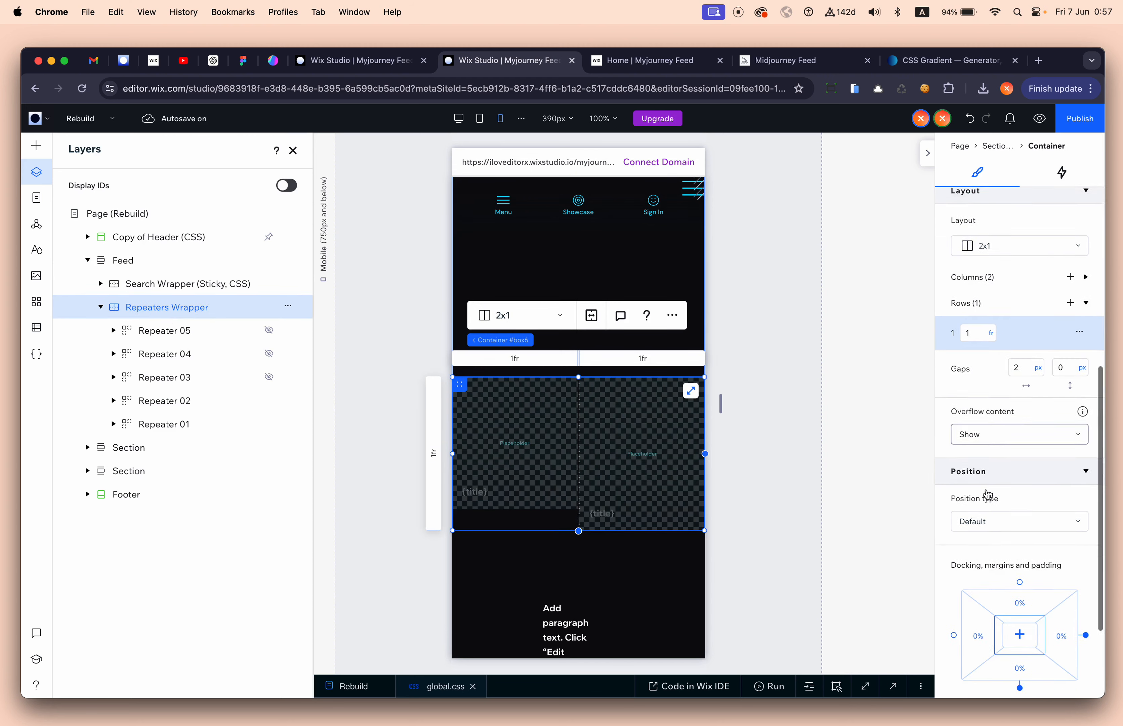
click(458, 118)
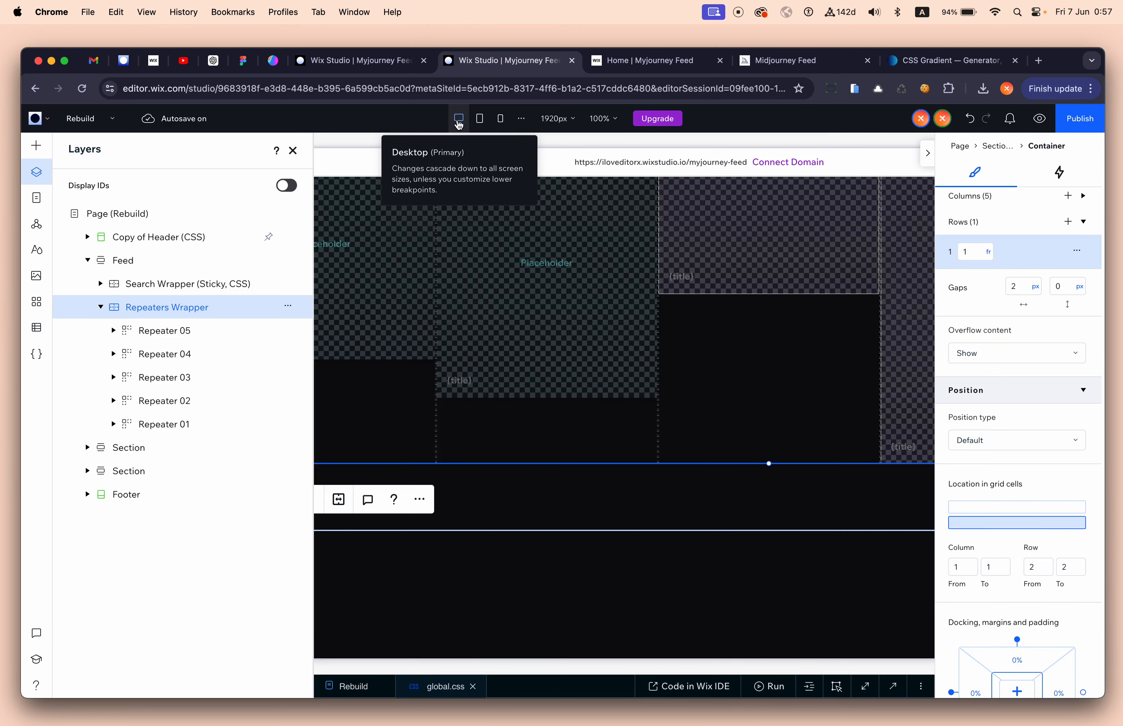
scroll(958, 469, down, 3)
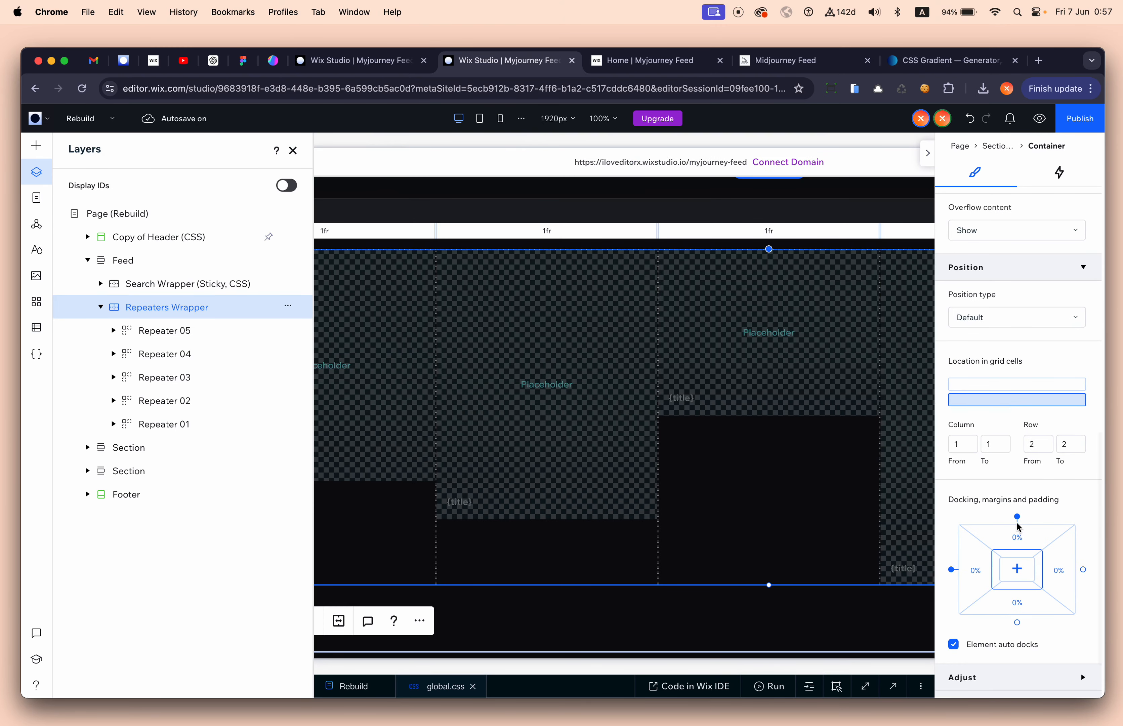
click(480, 118)
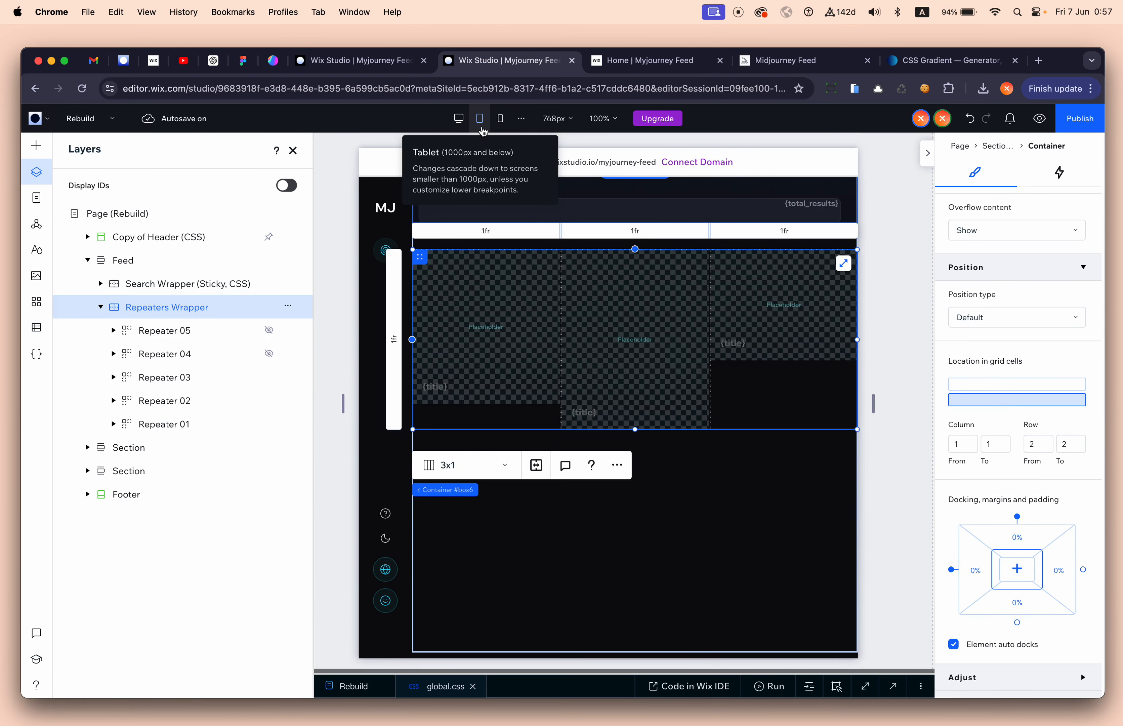
Step: Dock the Repeaters Wrapper to the top at the mobile breakpoint with a 0% top margin
click(500, 119)
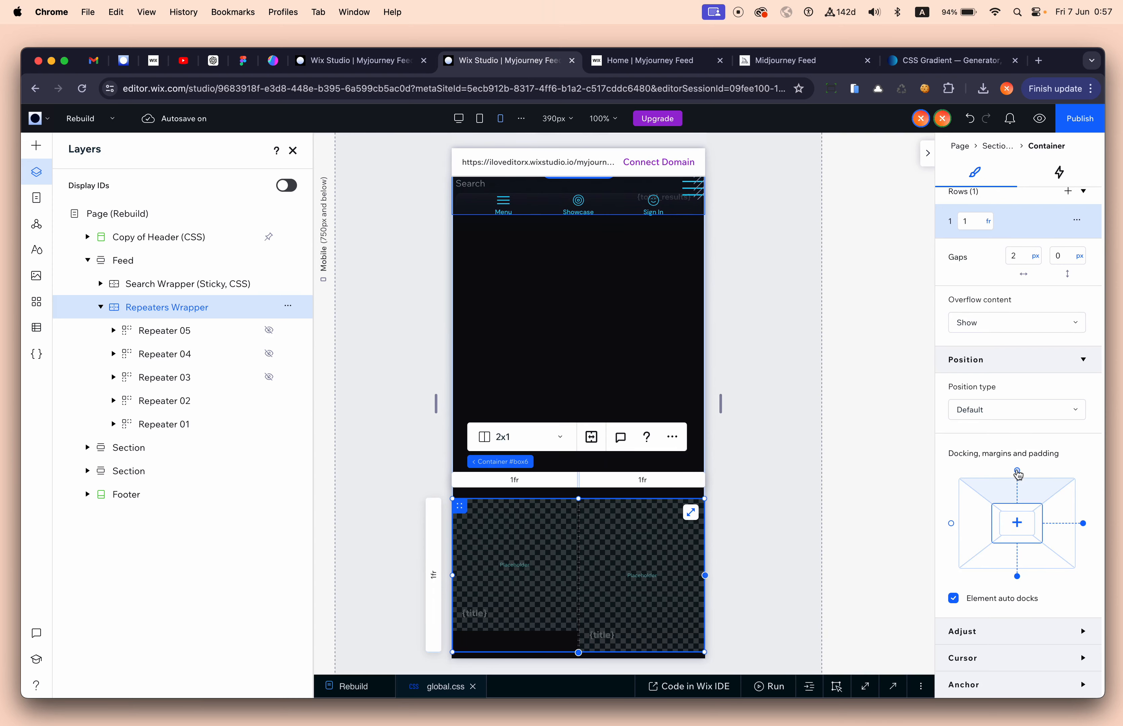
click(1030, 495)
text(0)
key(Return)
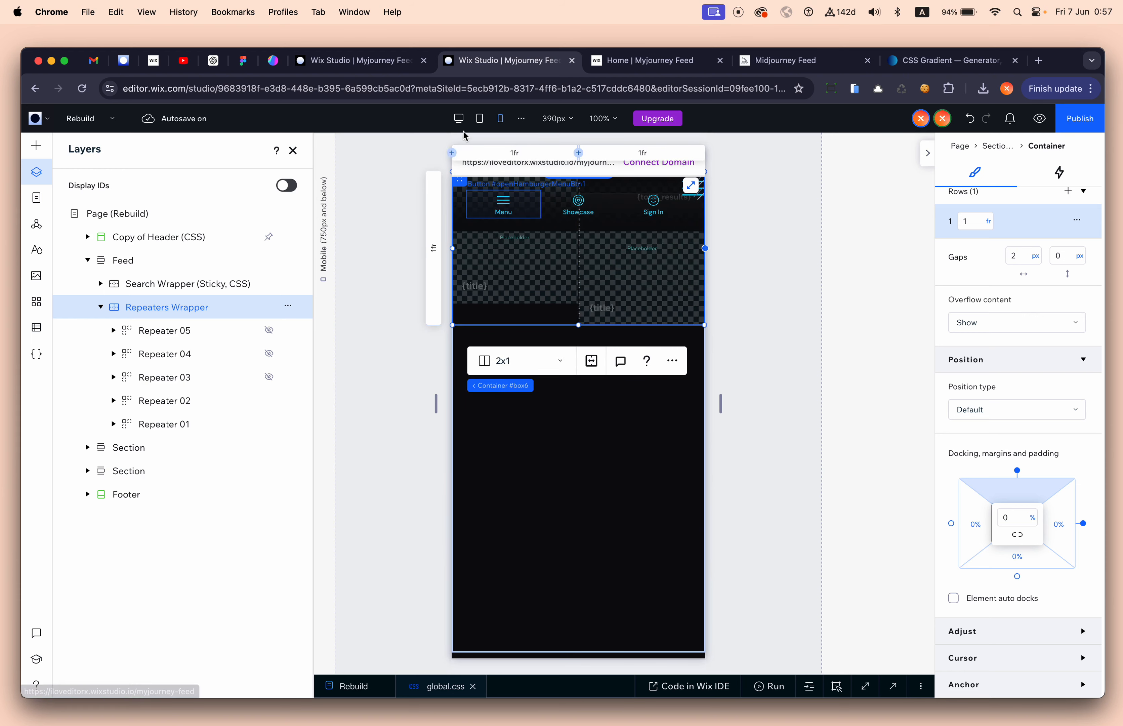
Step: Return to the desktop breakpoint, close the layer list and publish the site
click(460, 118)
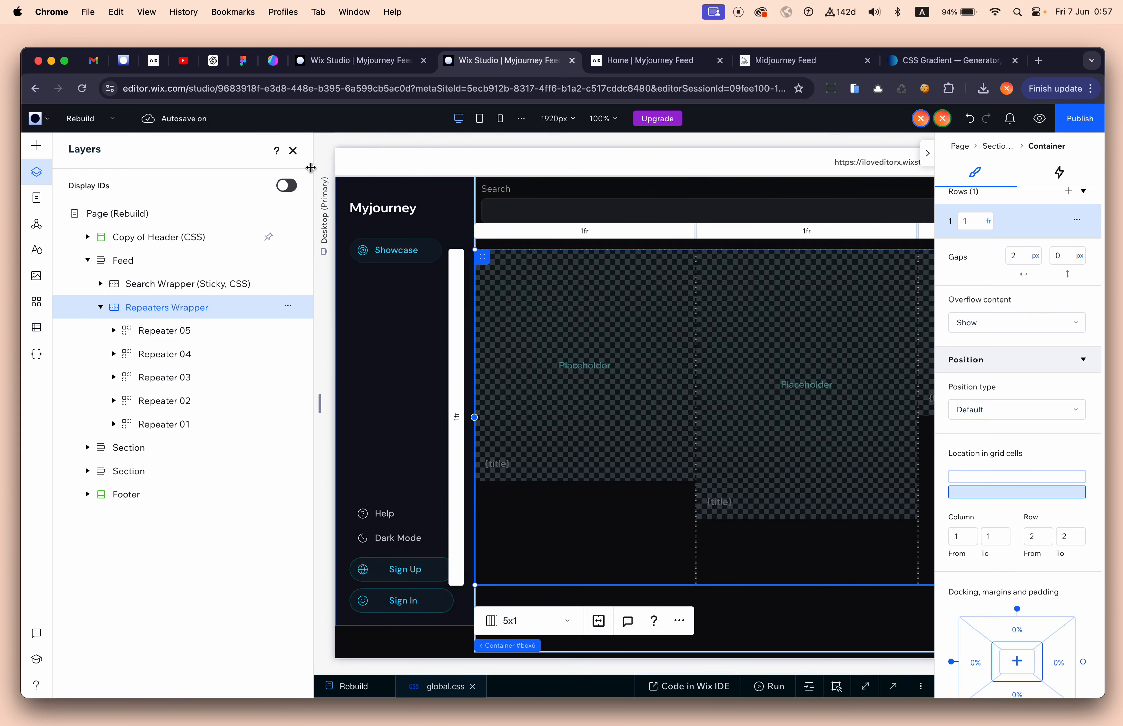
click(293, 151)
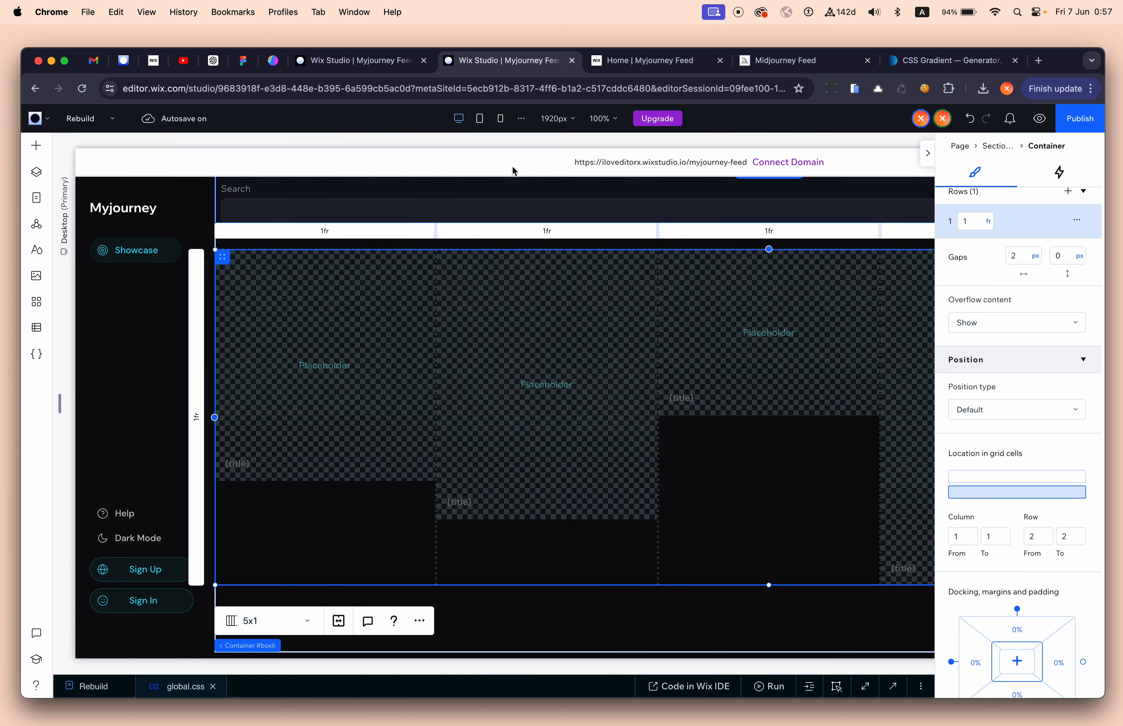
click(1080, 118)
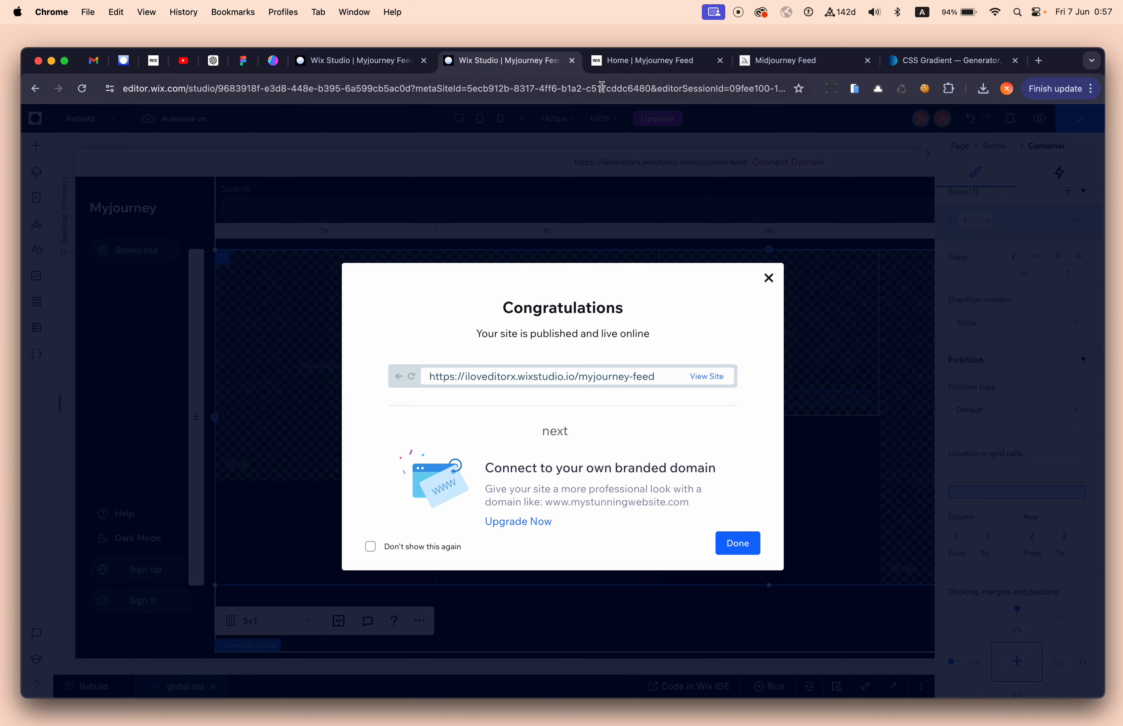
Step: Reload the live Rebuild page at iloveditorx.wixstudio.io/myjourney-feed/blank and examine the placeholder columns up close
click(627, 71)
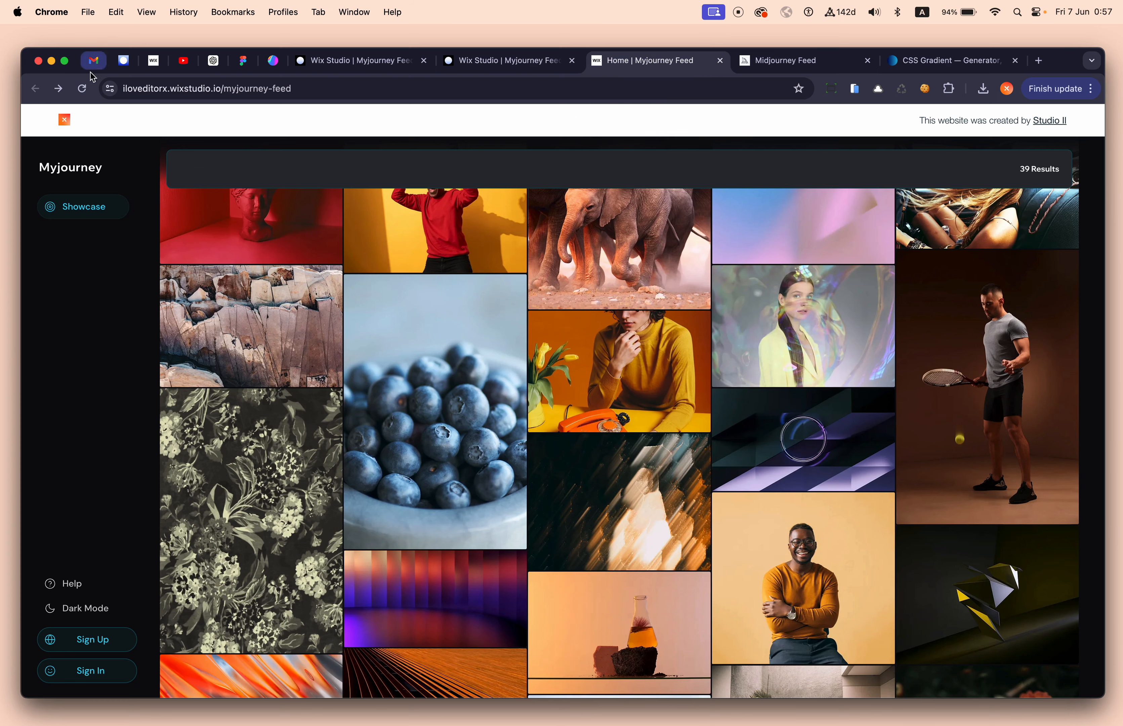
click(59, 89)
click(303, 93)
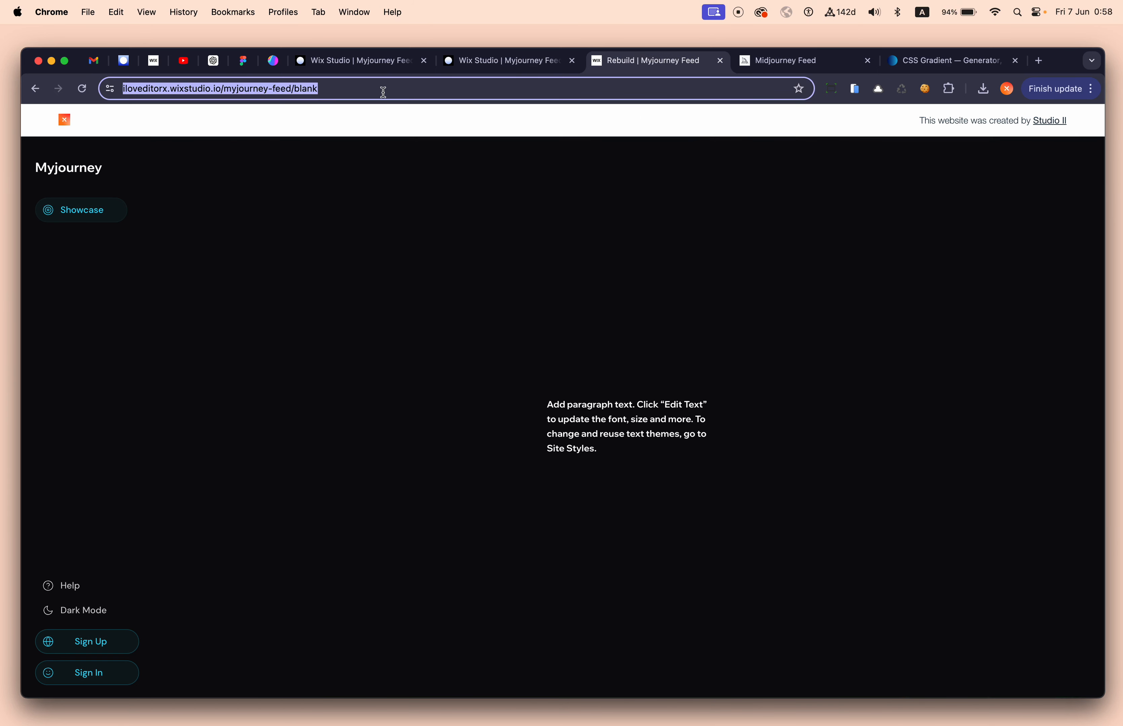
key(Return)
click(349, 89)
key(Return)
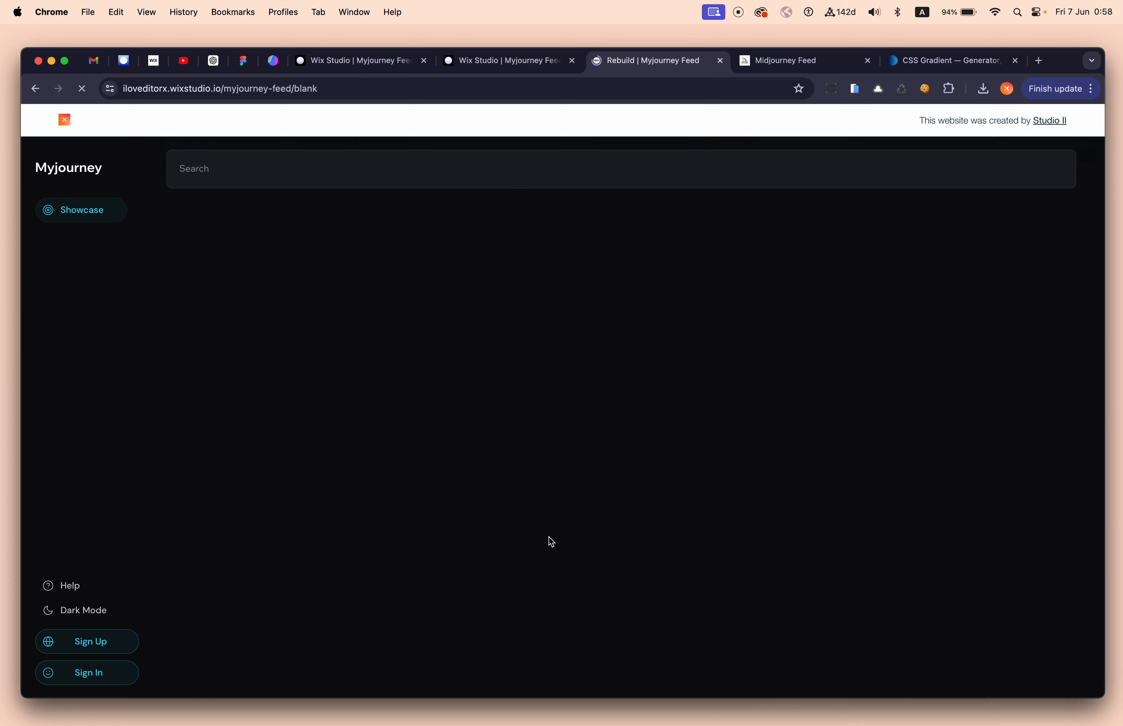
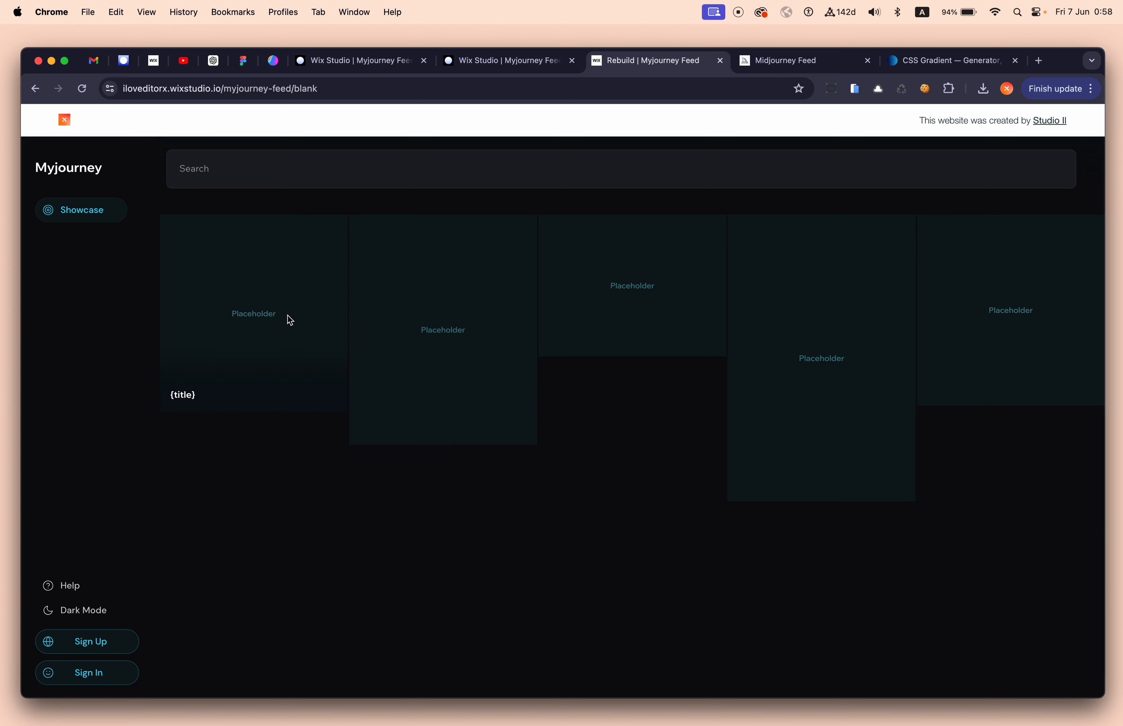
scroll(228, 328, up, 5)
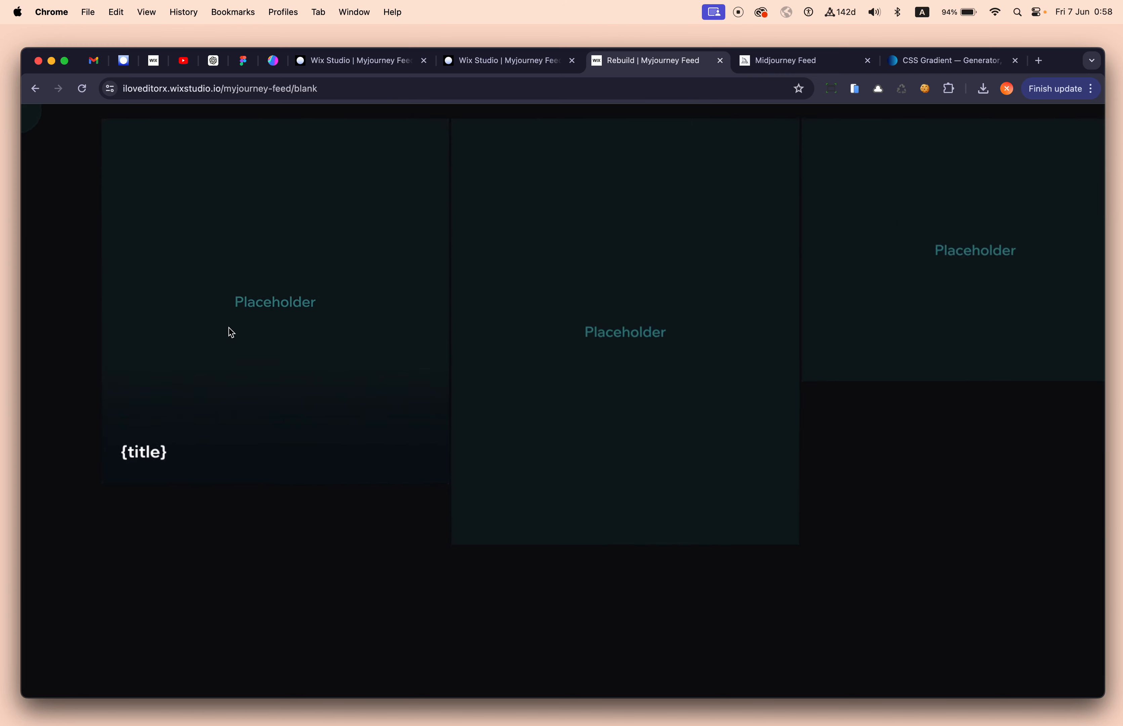
scroll(290, 336, down, 5)
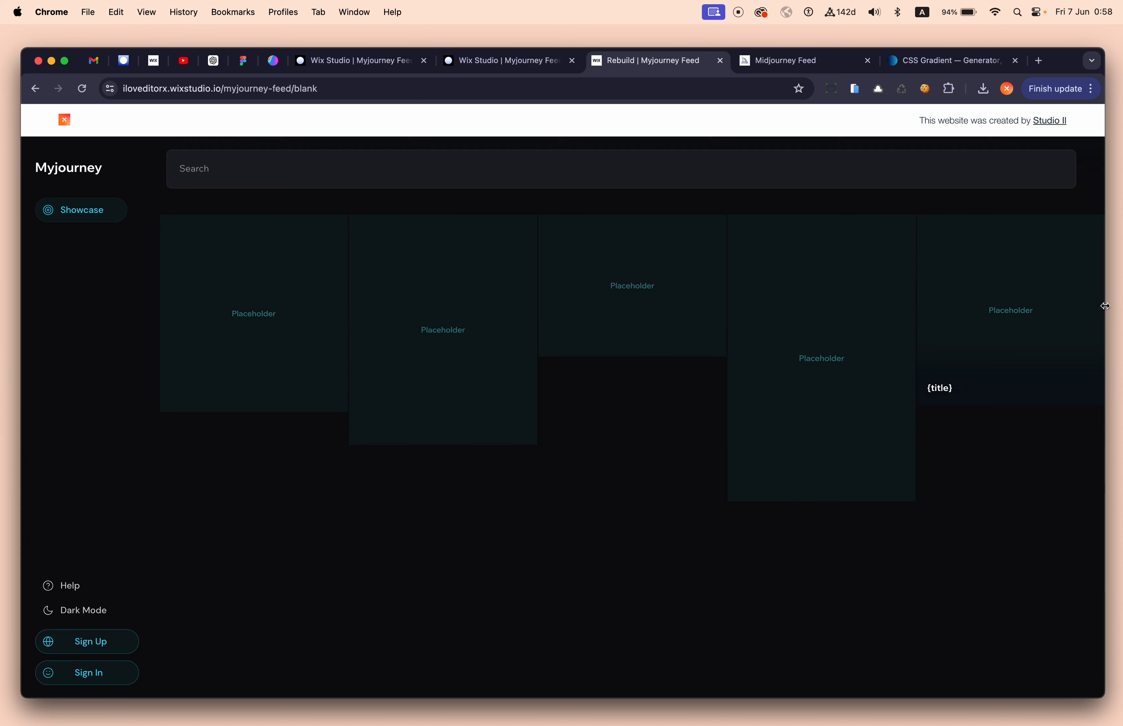
Step: Narrow and widen the browser window to check how the live Rebuild page's columns respond
drag(1105, 305, 876, 315)
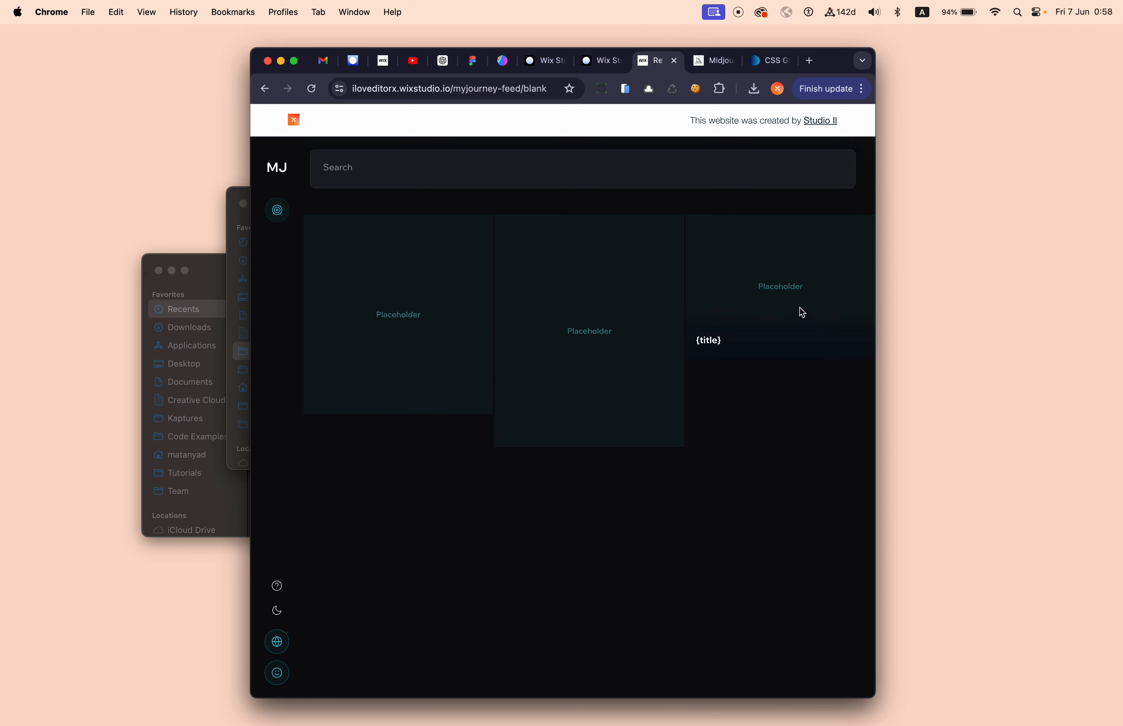
mouse_move(875, 339)
mouse_down()
mouse_move(895, 337)
mouse_move(885, 341)
mouse_up()
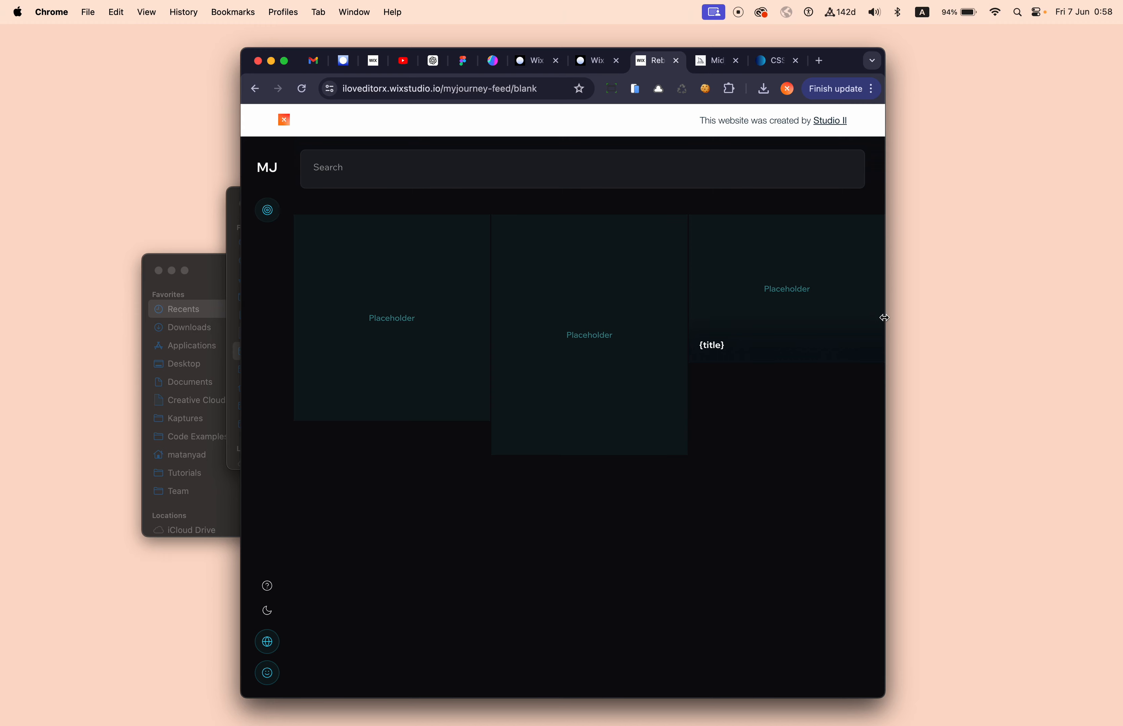
drag(885, 317, 1088, 324)
drag(1055, 65, 1048, 65)
mouse_move(1083, 180)
mouse_down()
mouse_move(1117, 181)
mouse_move(1093, 183)
mouse_up()
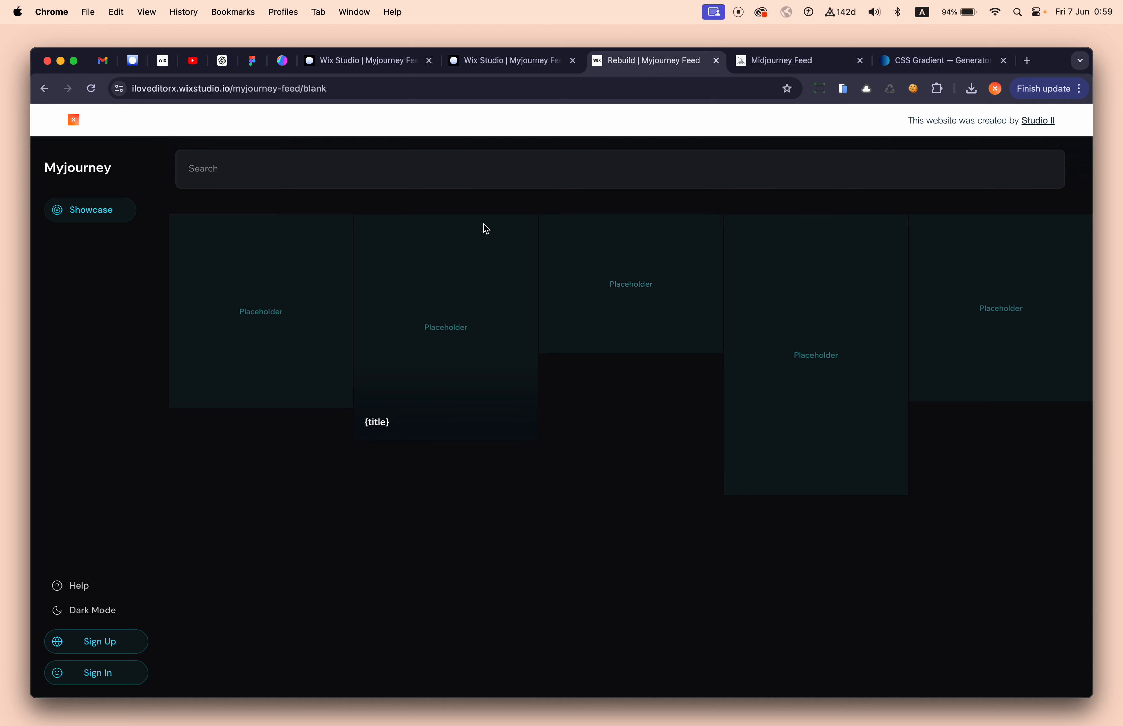
Step: Return to the Rebuild page's editor and inspect the Repeaters Wrapper's size and layout settings
click(506, 64)
click(535, 247)
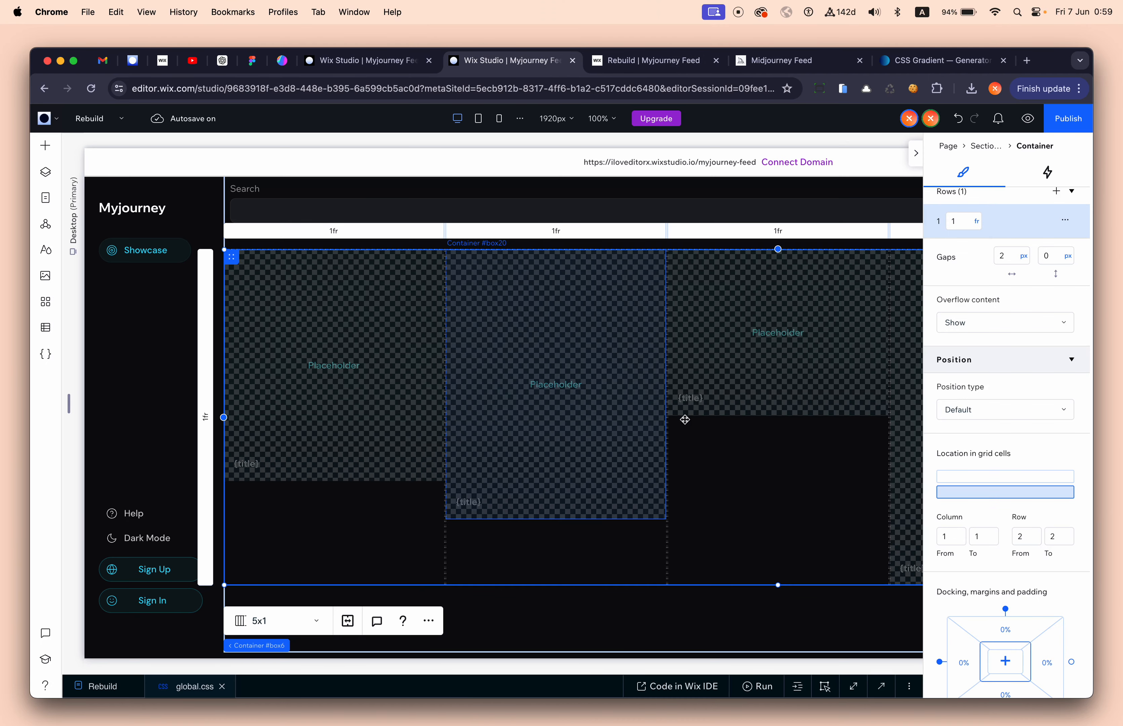
scroll(938, 370, up, 10)
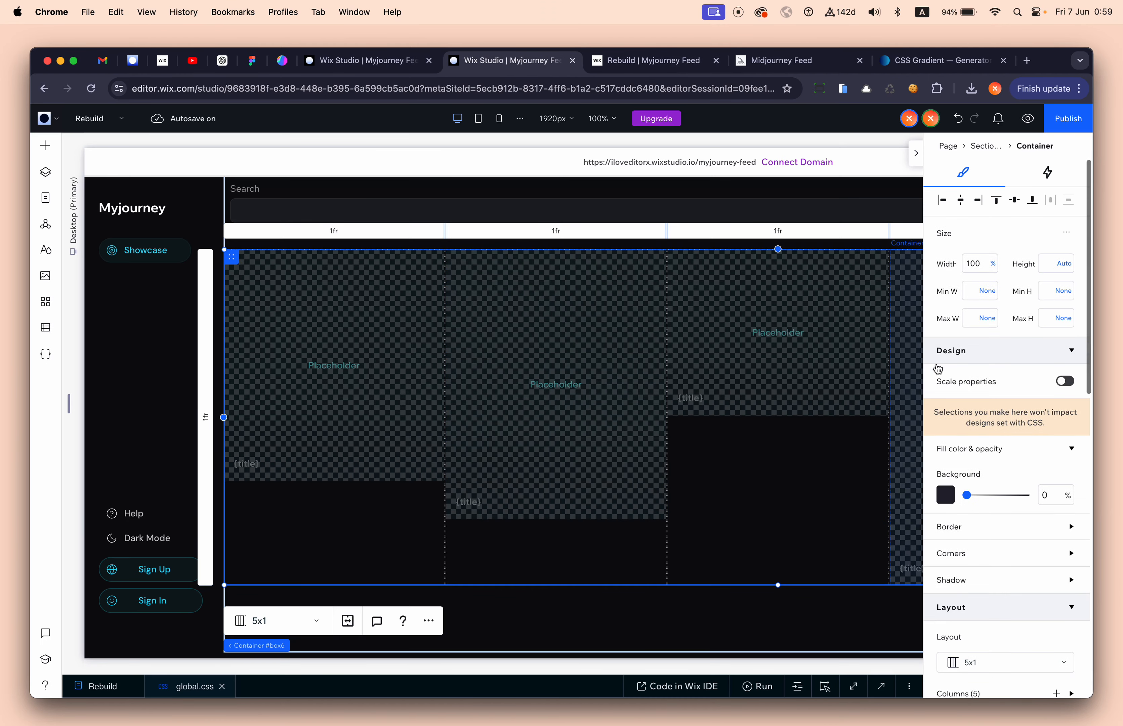
click(916, 155)
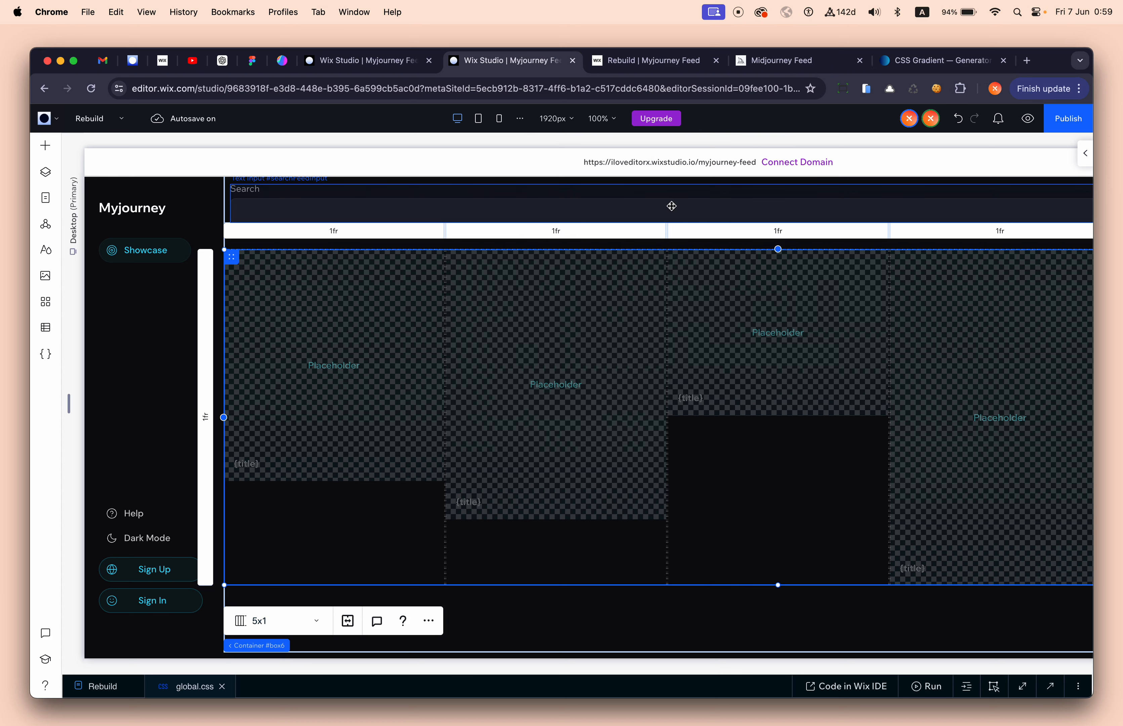
Step: Switch to the Home page's editor and examine the Feed section's padding at the desktop, tablet and mobile breakpoints
click(394, 62)
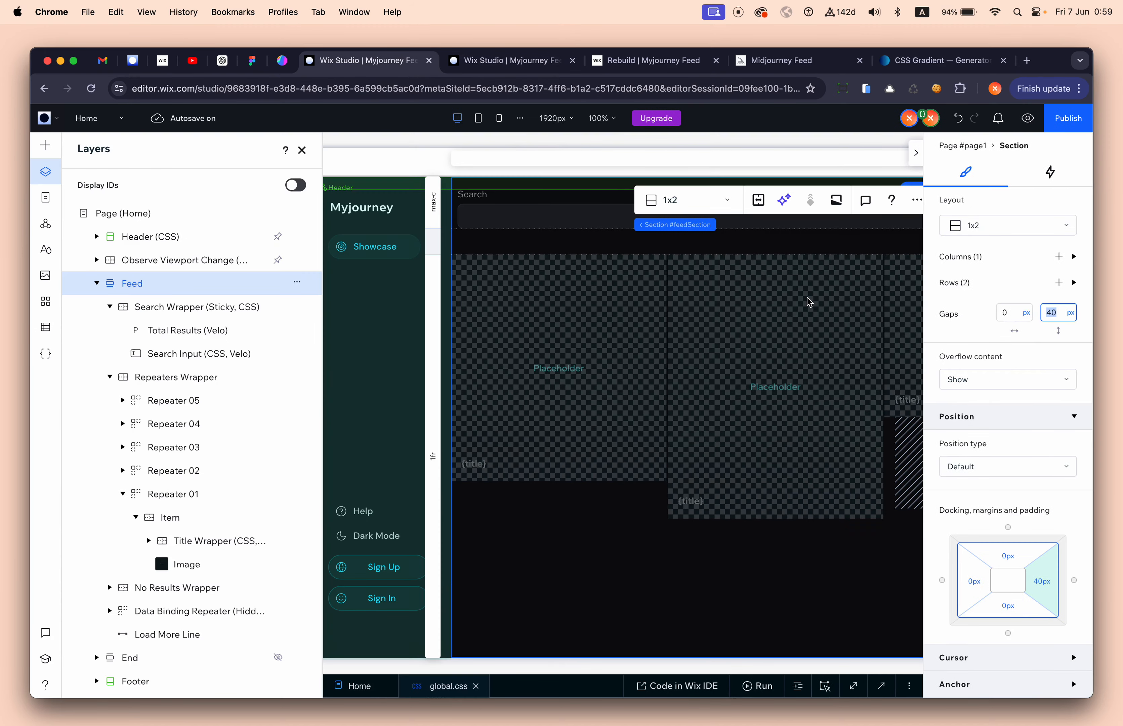
click(916, 152)
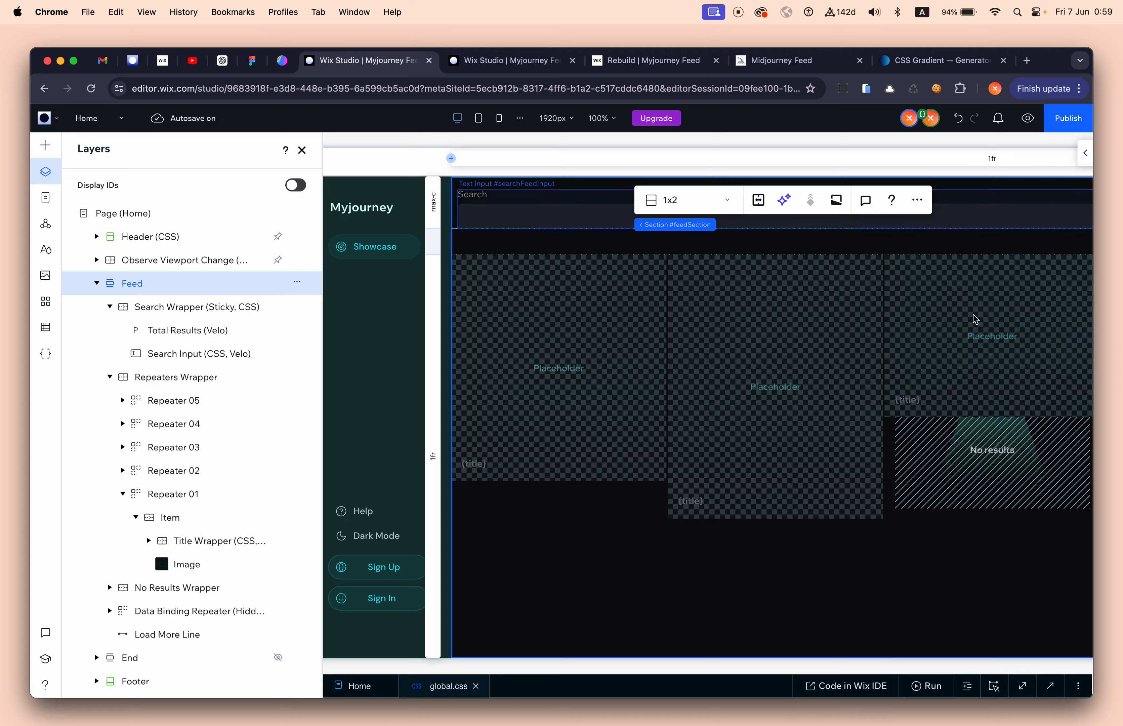
scroll(996, 277, right, 10)
click(1052, 238)
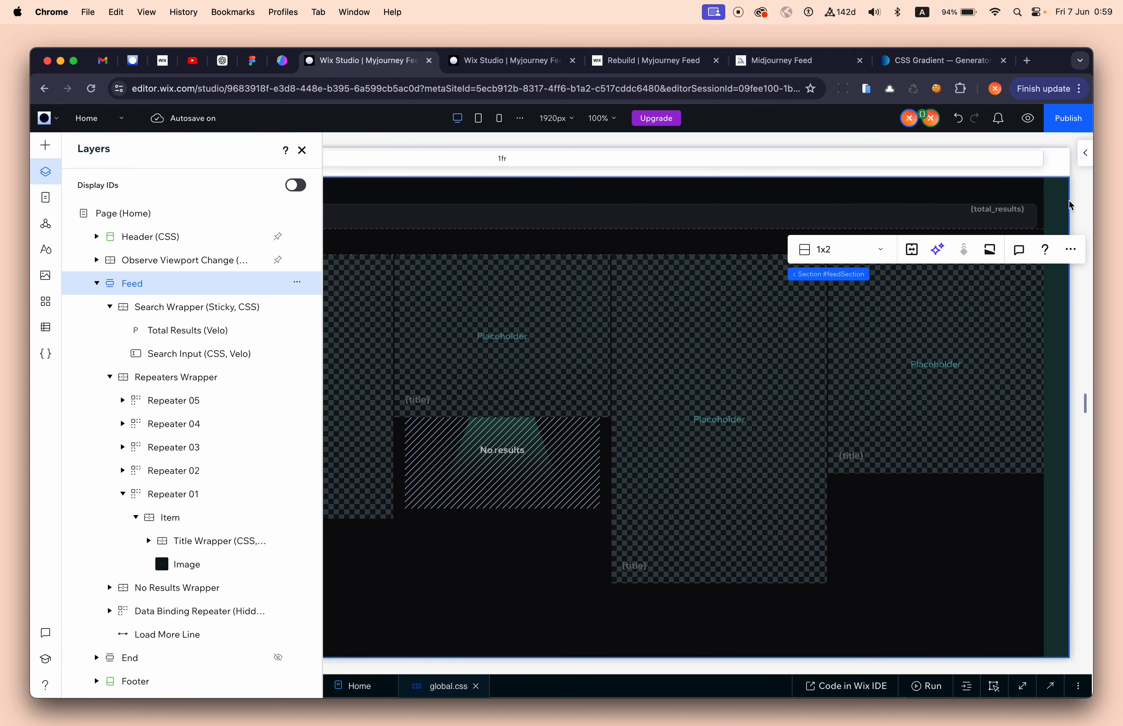
click(1085, 152)
scroll(1071, 472, down, 5)
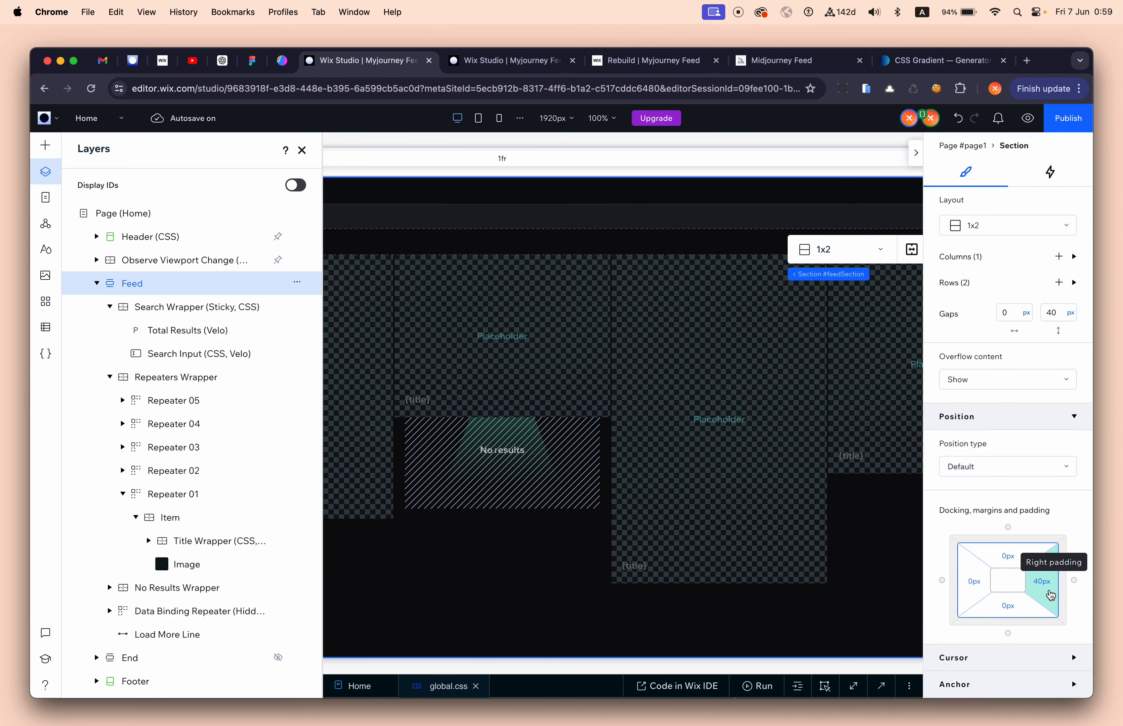
click(480, 119)
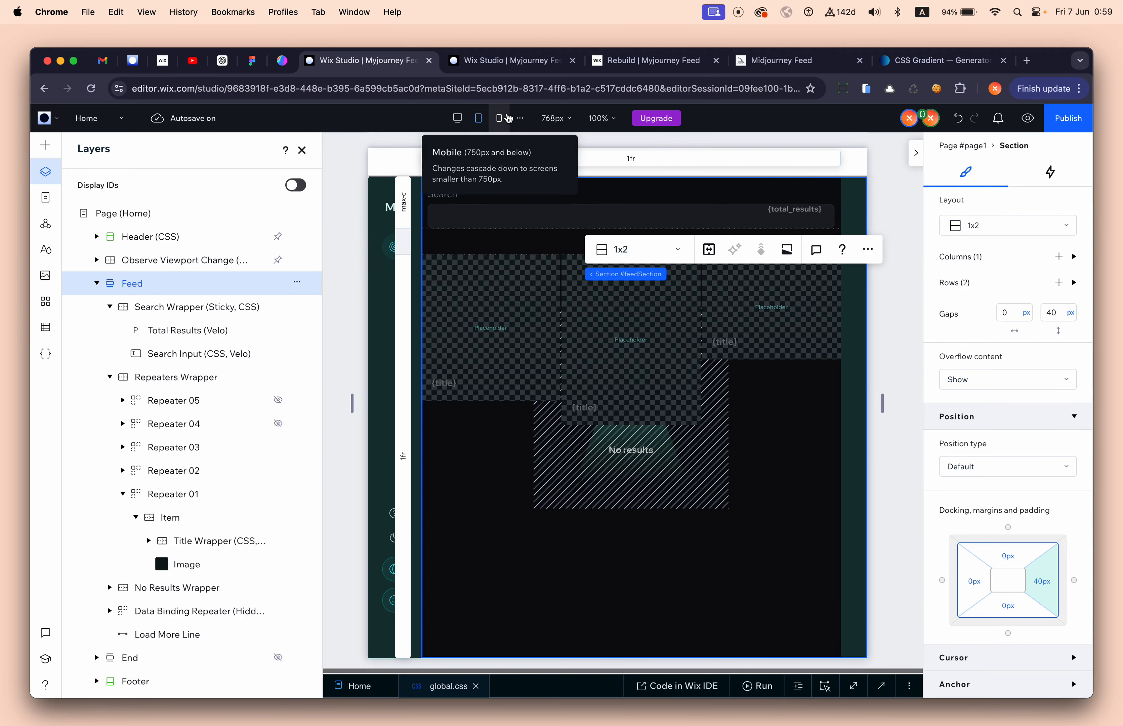
click(500, 118)
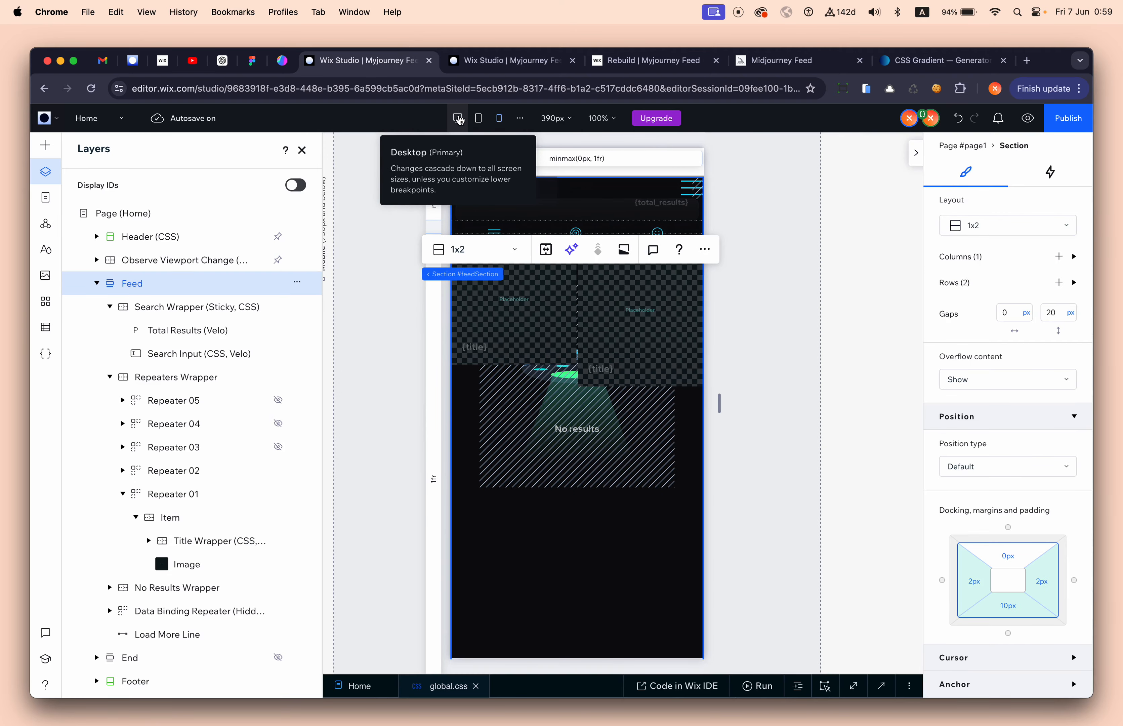
click(457, 117)
Step: In the Rebuild editor, set the Feed section's desktop padding to 40 px on the right and 0 px on the other sides
click(486, 70)
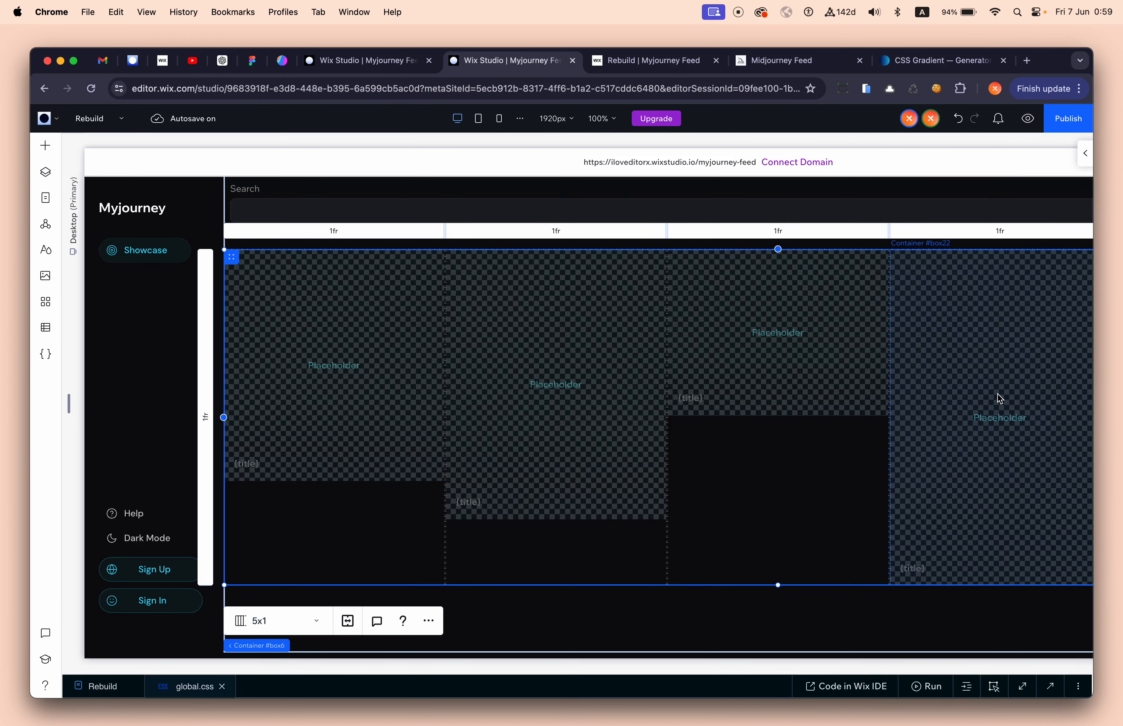
click(768, 637)
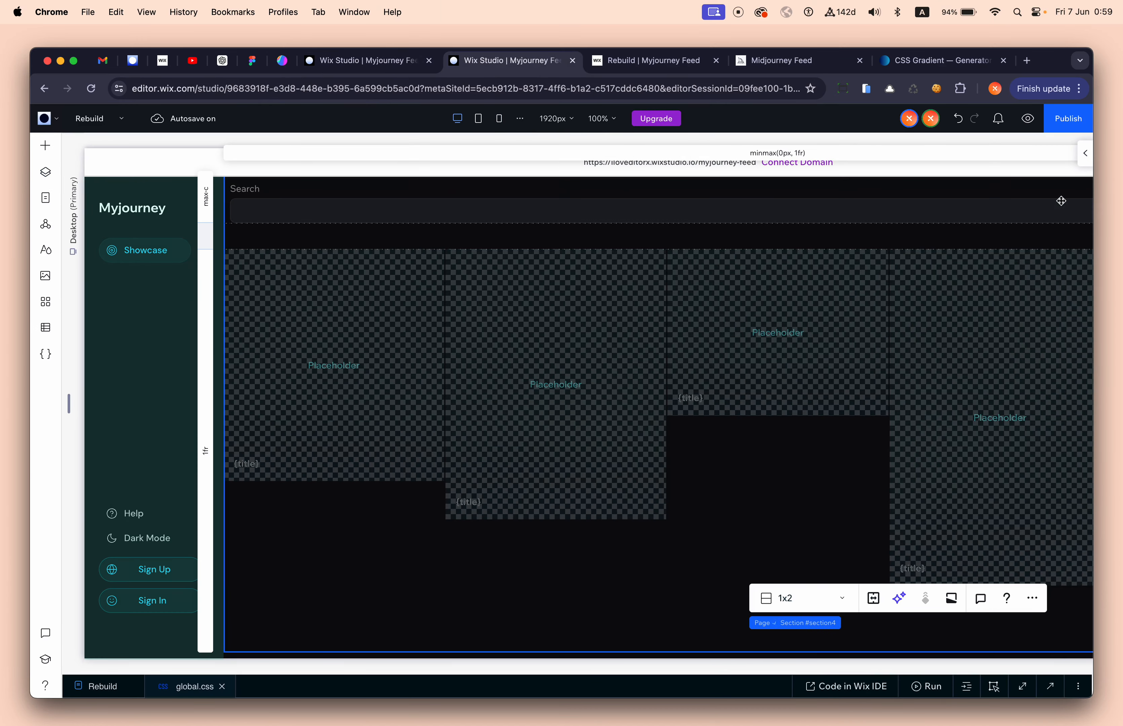
click(1084, 153)
mouse_move(1062, 352)
scroll(1061, 352, down, 10)
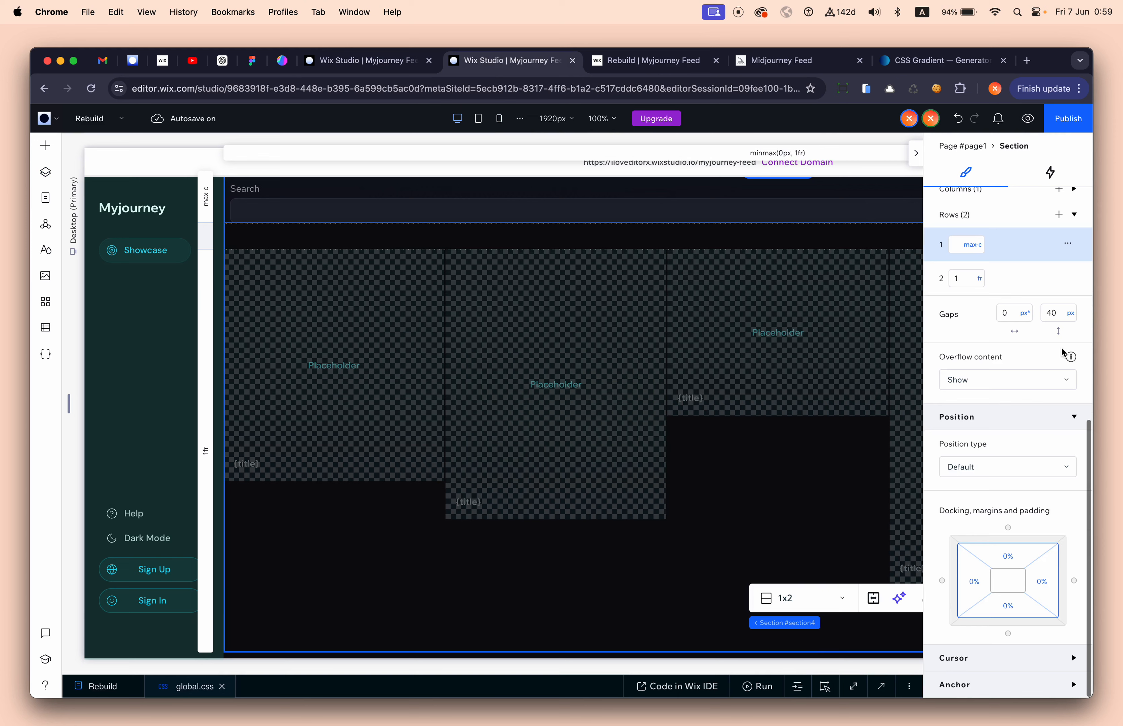
click(1052, 588)
text(40px)
key(Return)
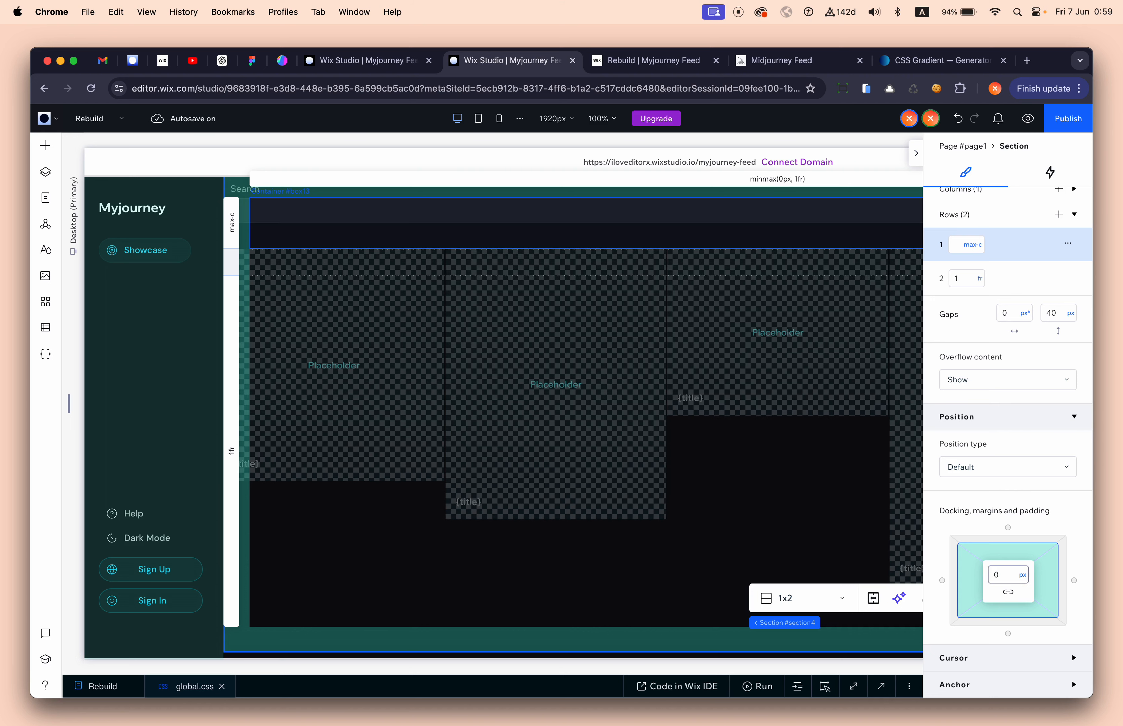
click(1047, 585)
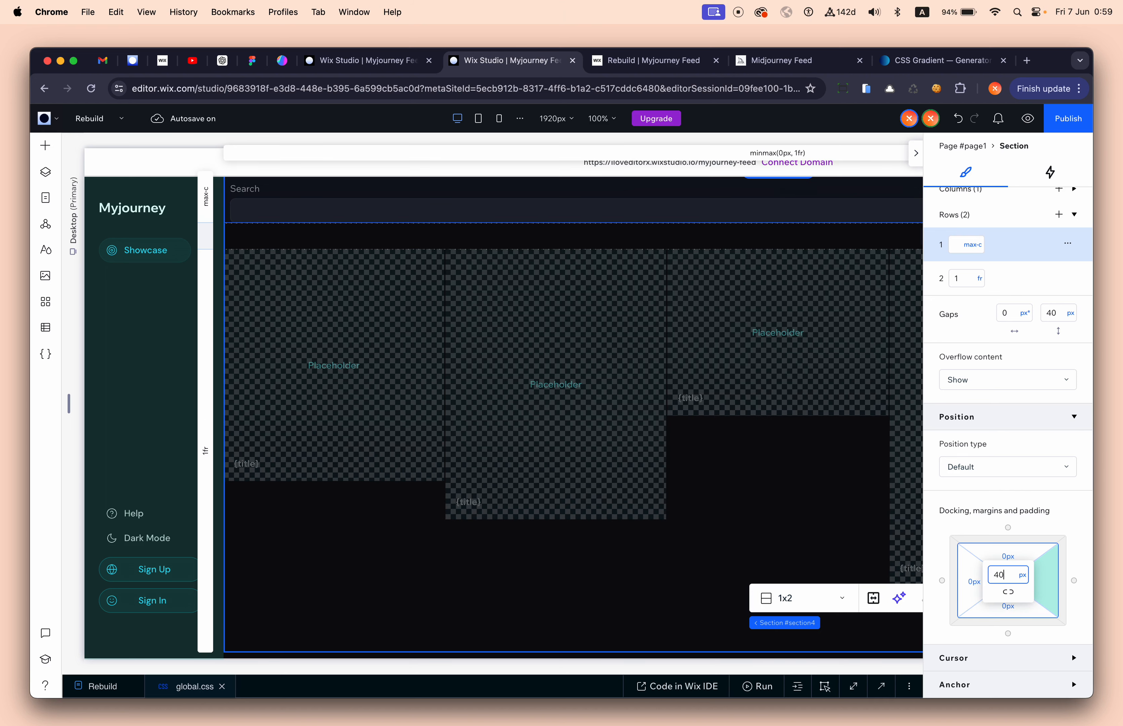
key(Return)
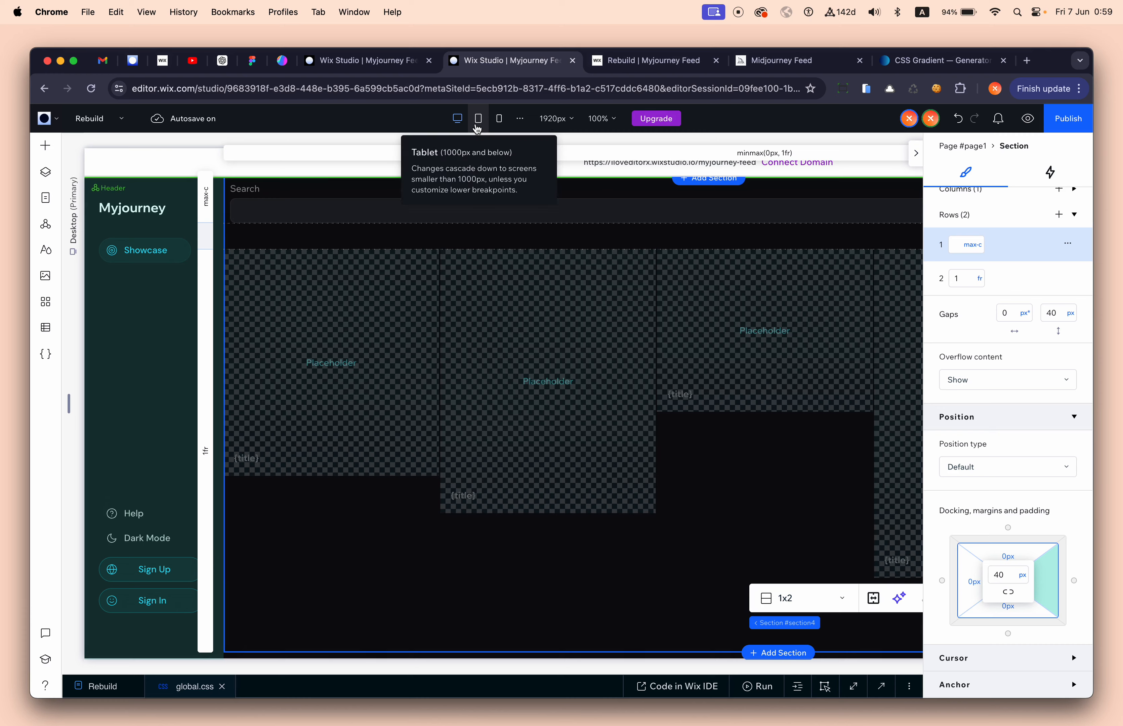
Step: Check the tablet breakpoint, and at mobile set the Feed section's padding to 2 px all around with 10 px at the bottom
click(480, 124)
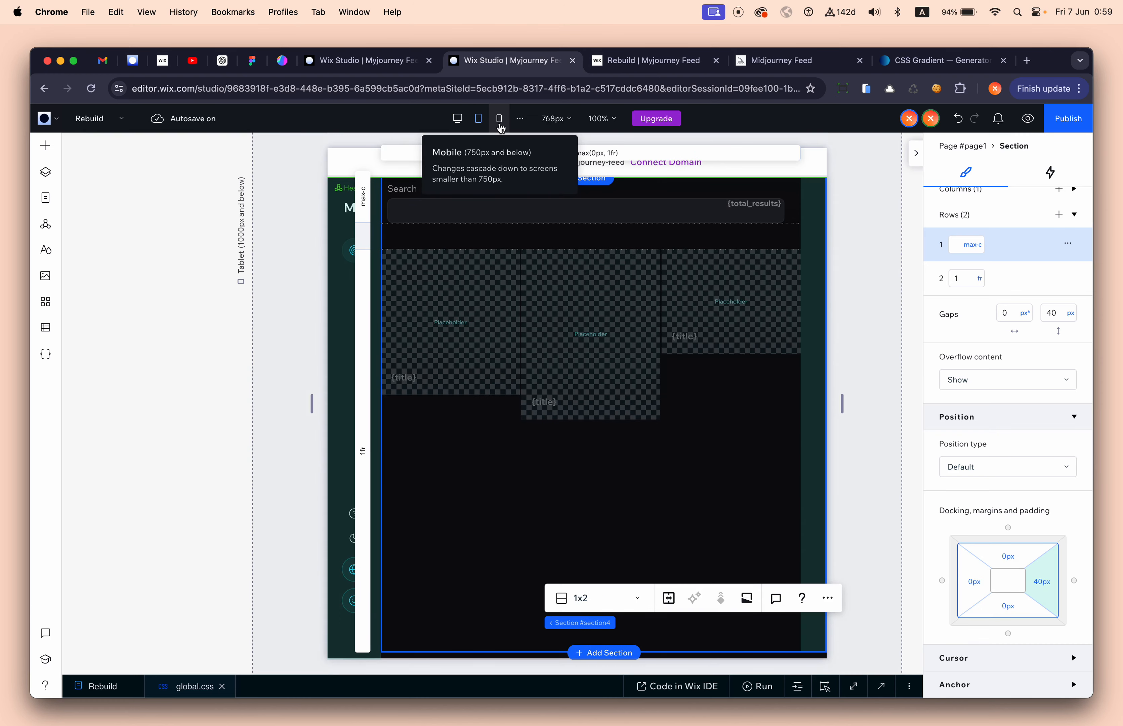
click(501, 127)
click(1006, 590)
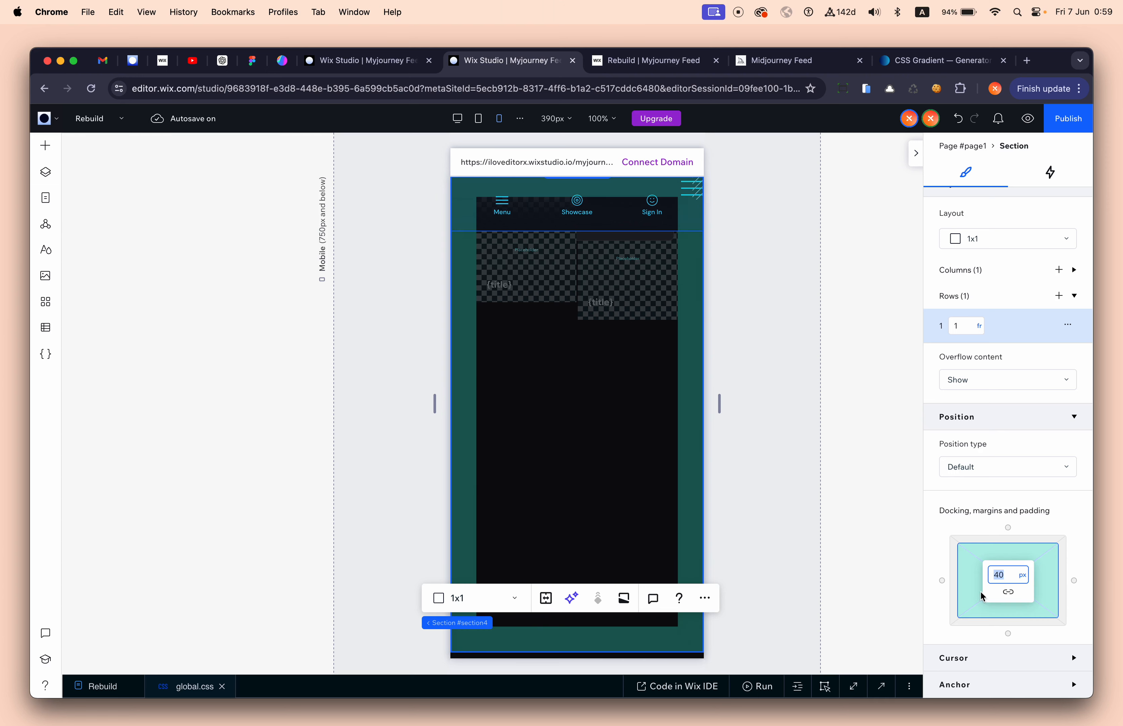
text(2)
key(Return)
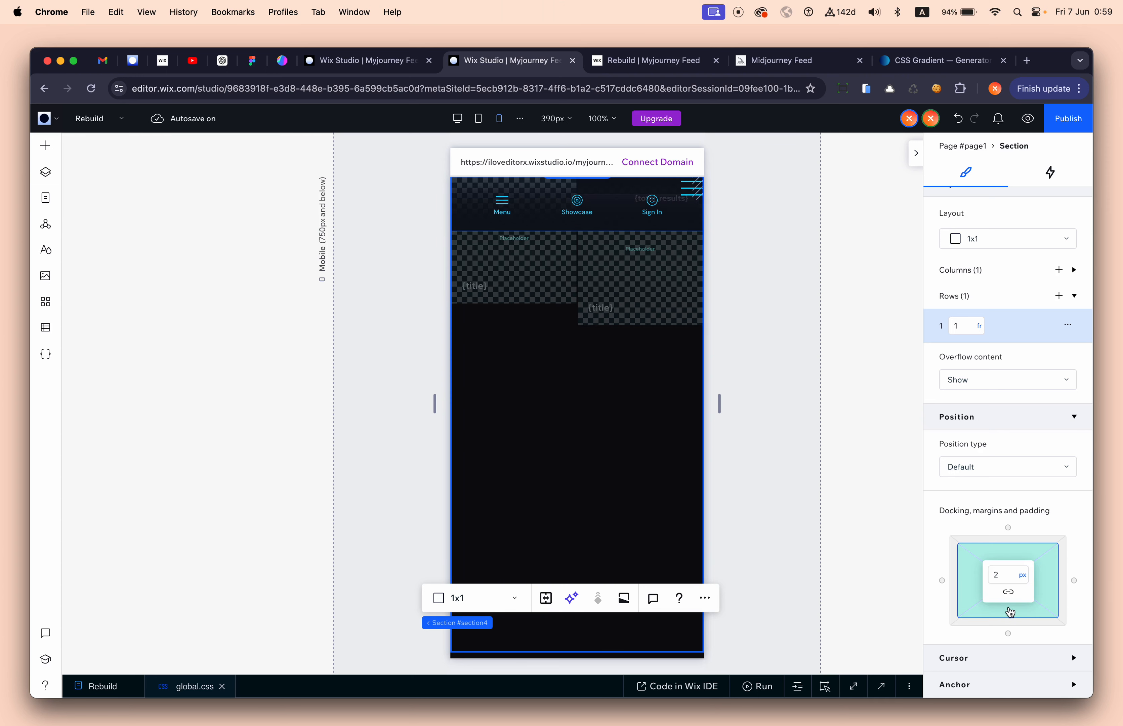
text(10)
key(Return)
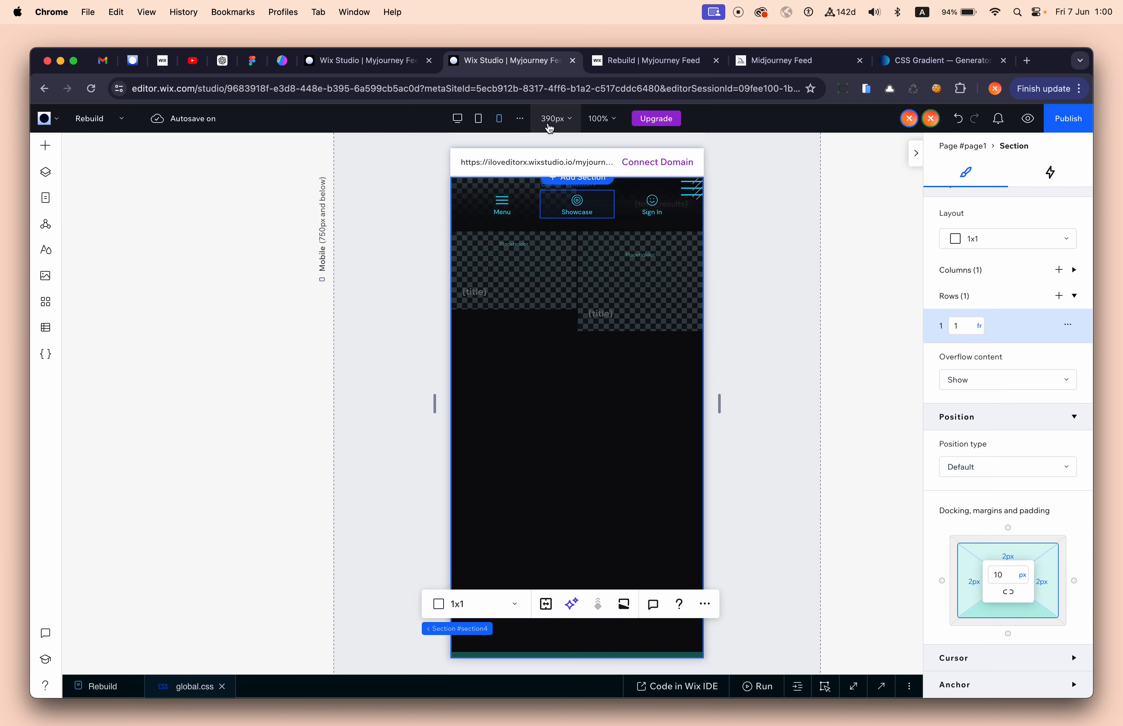
Step: Compare with the Home page's mobile padding, set the Rebuild Feed section's mobile top padding to 0 px and return to desktop
click(350, 60)
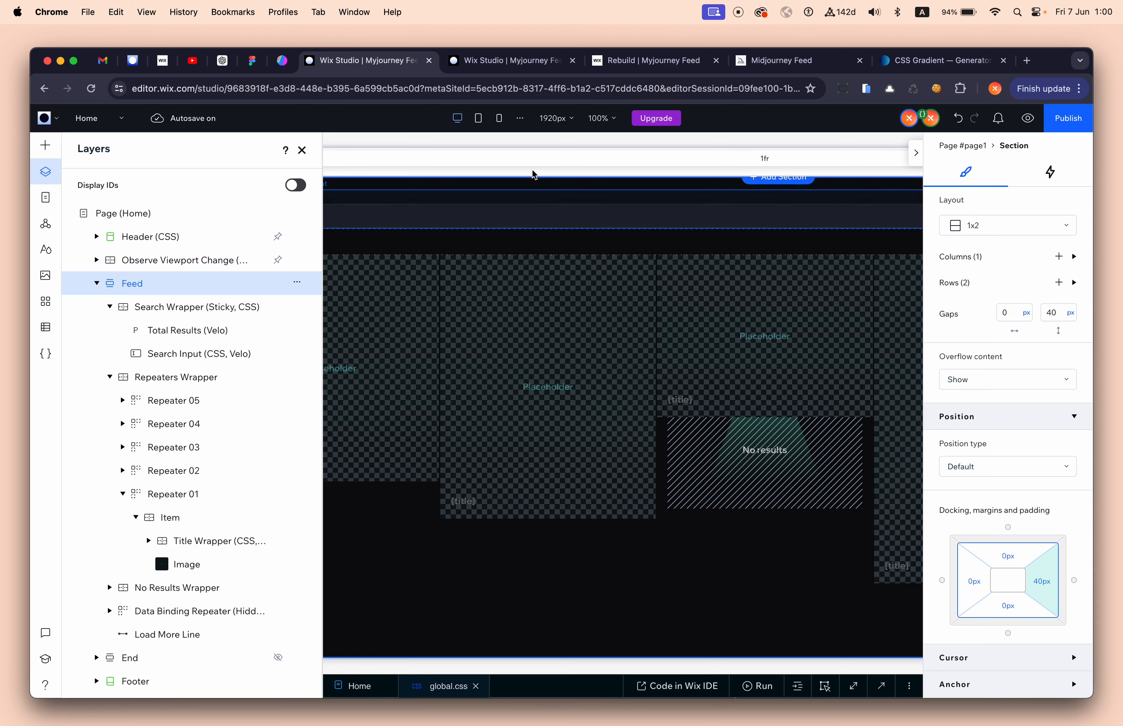
click(499, 119)
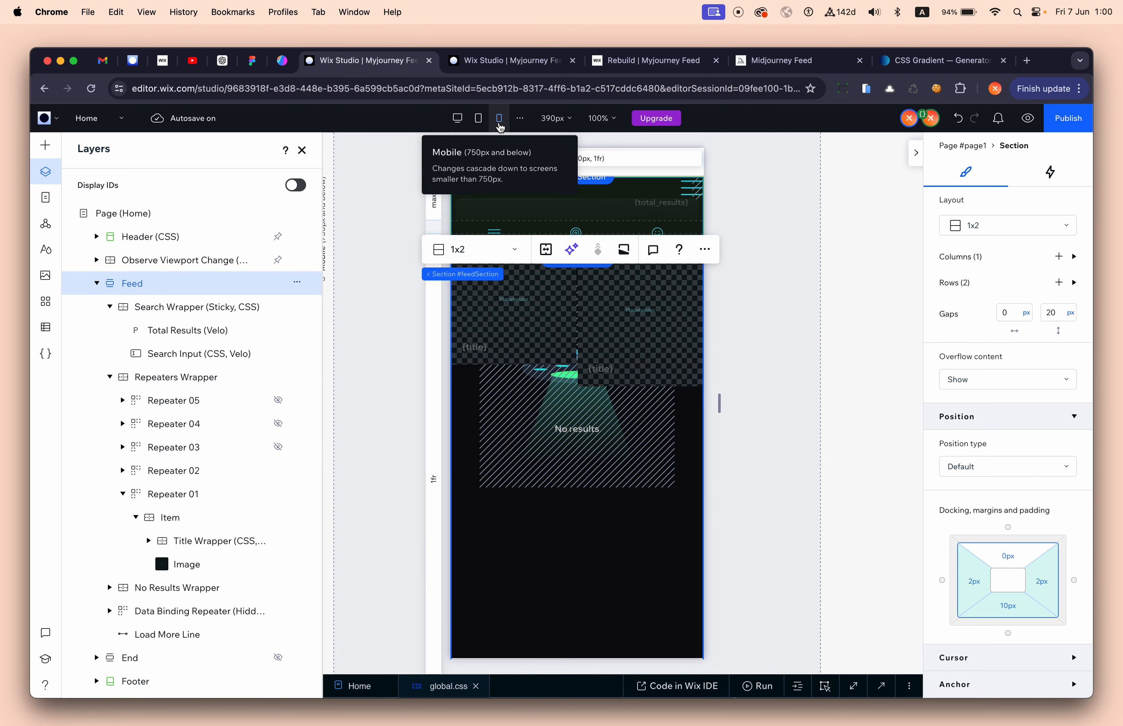
click(499, 63)
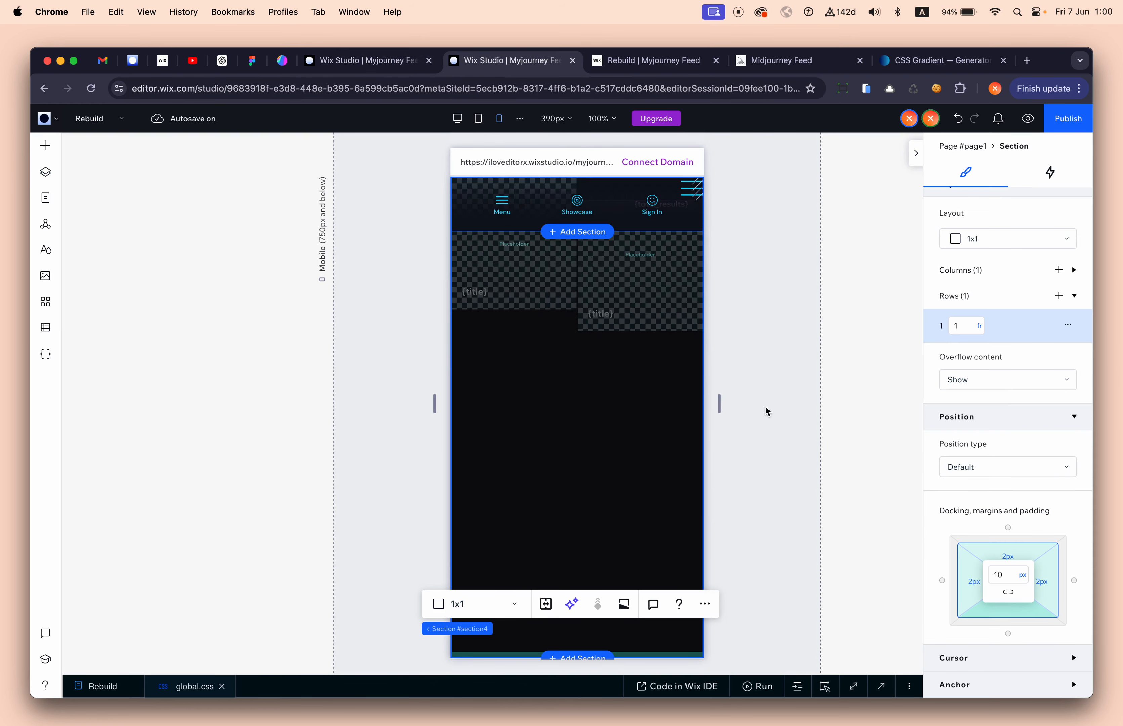
click(1014, 552)
text(0)
key(Return)
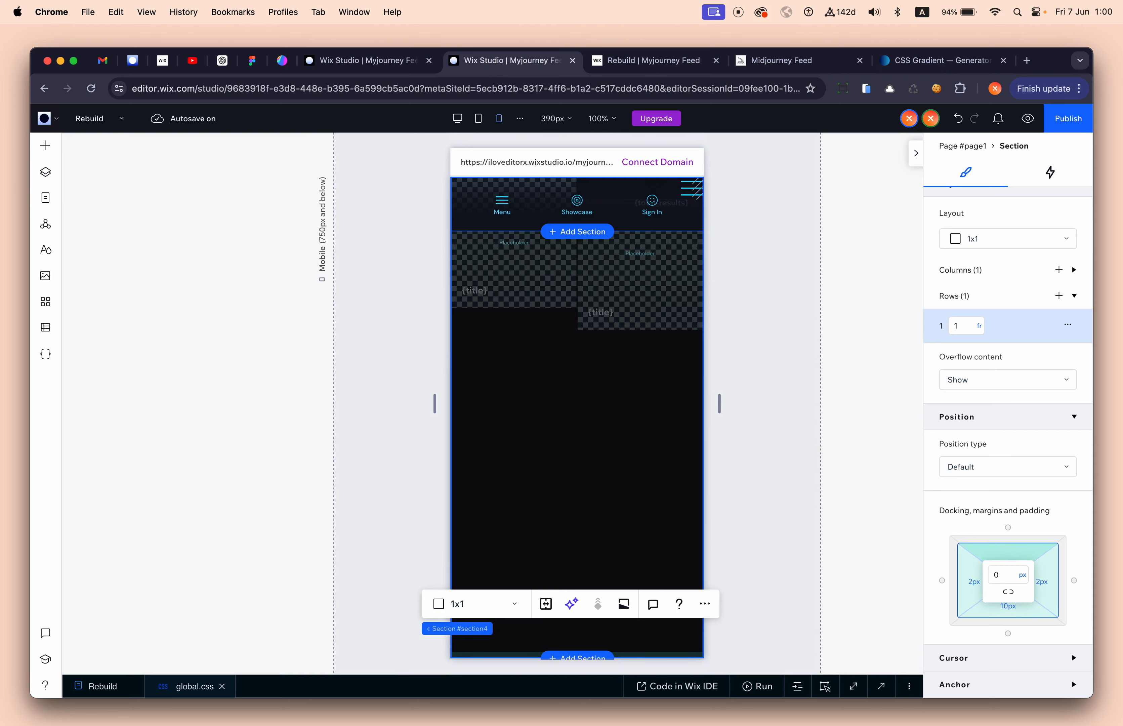
click(456, 118)
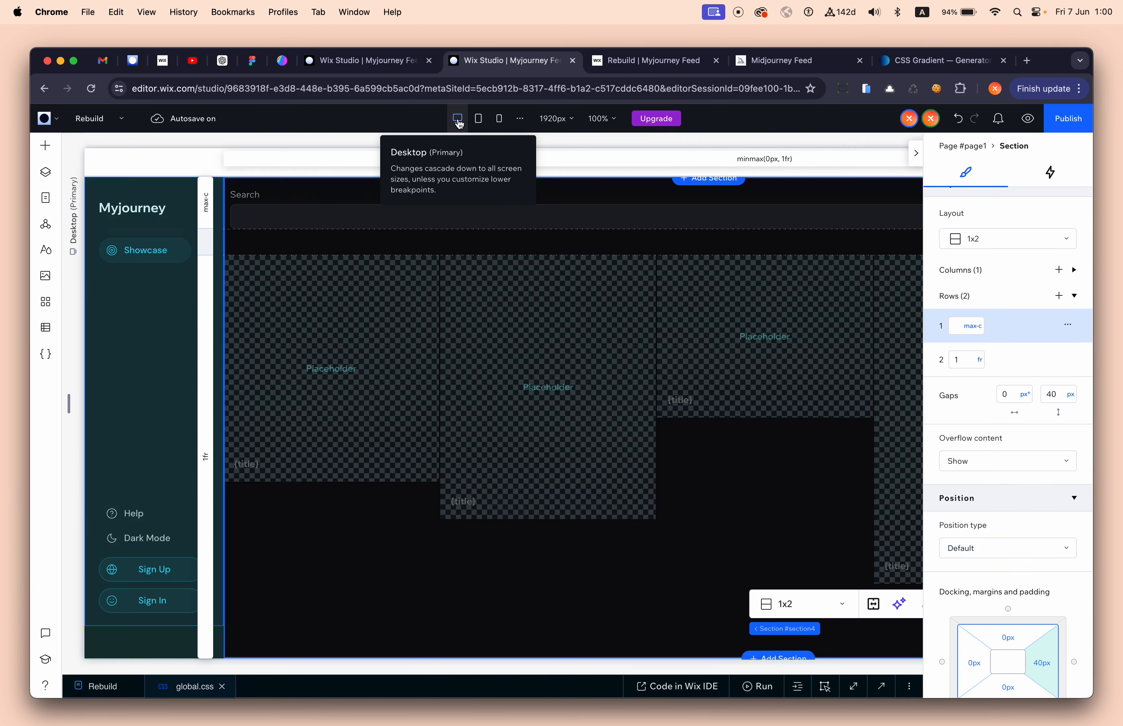